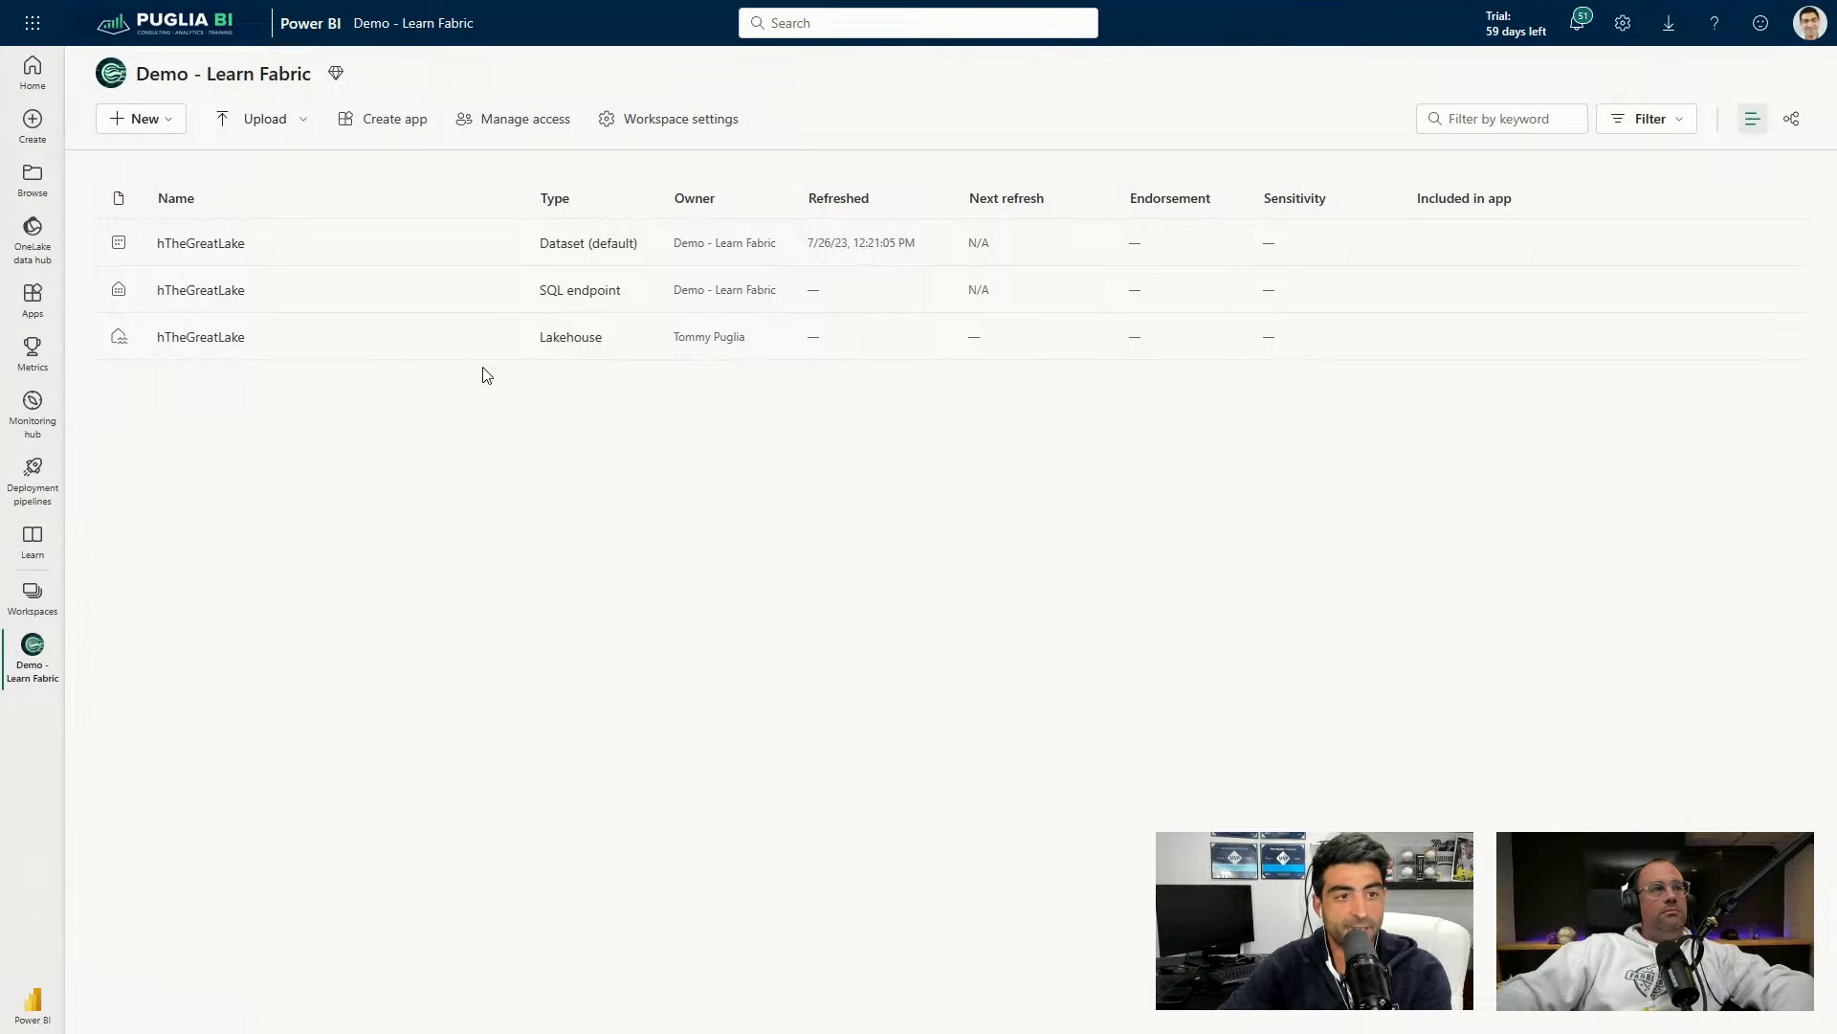
Switch the Fabric experience from Power BI to Data Factory.
{"action": "left_click", "coordinate": [88, 968]}
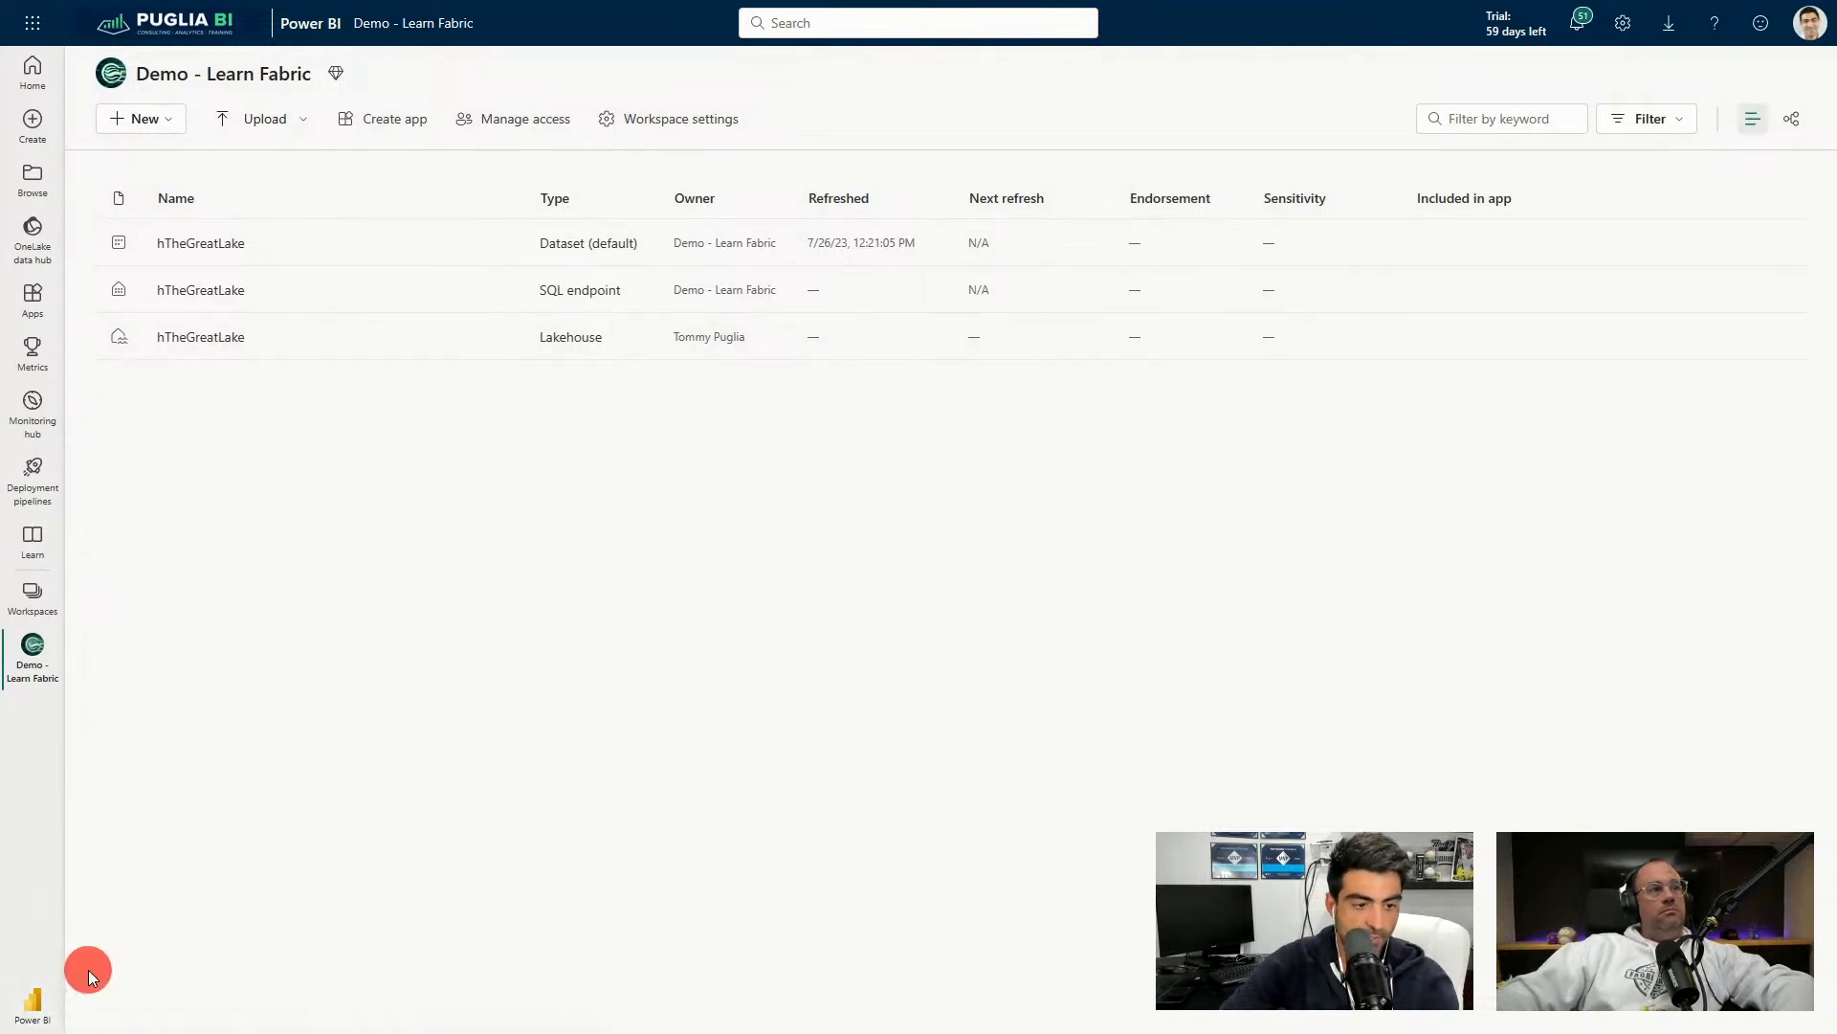
{"action": "left_click", "coordinate": [42, 1007]}
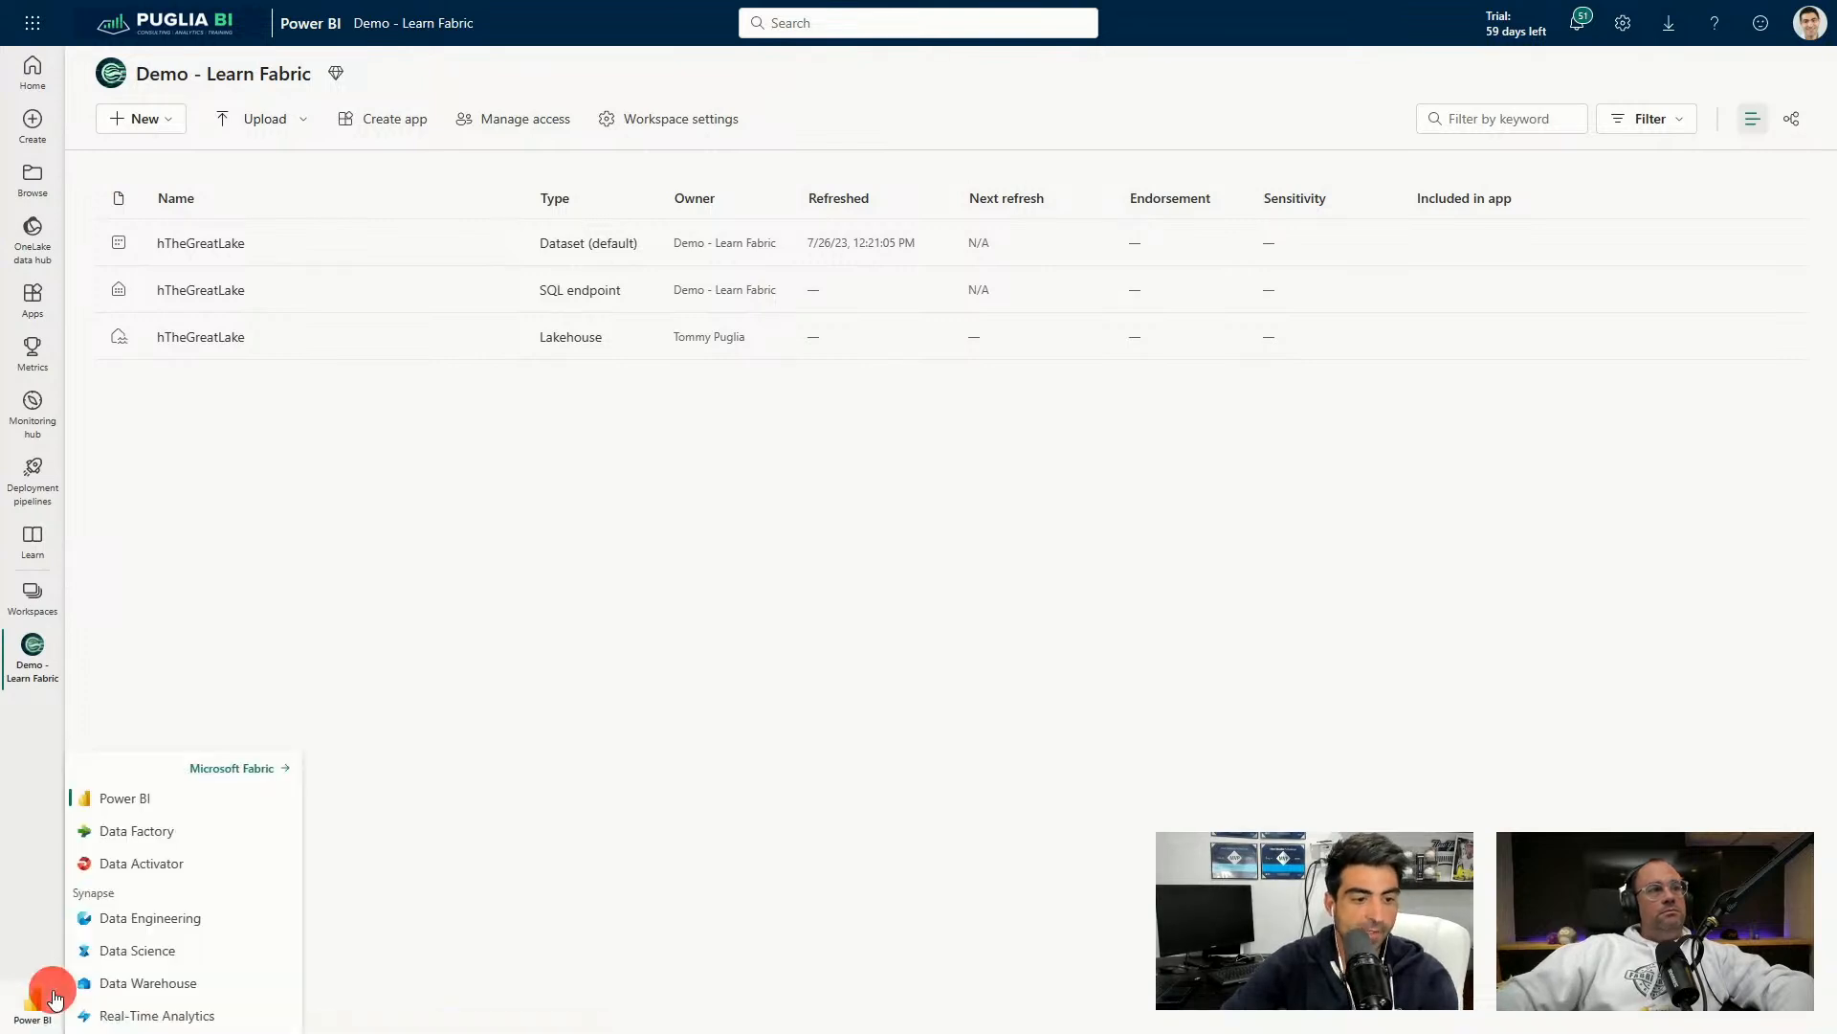
{"action": "left_click", "coordinate": [148, 841]}
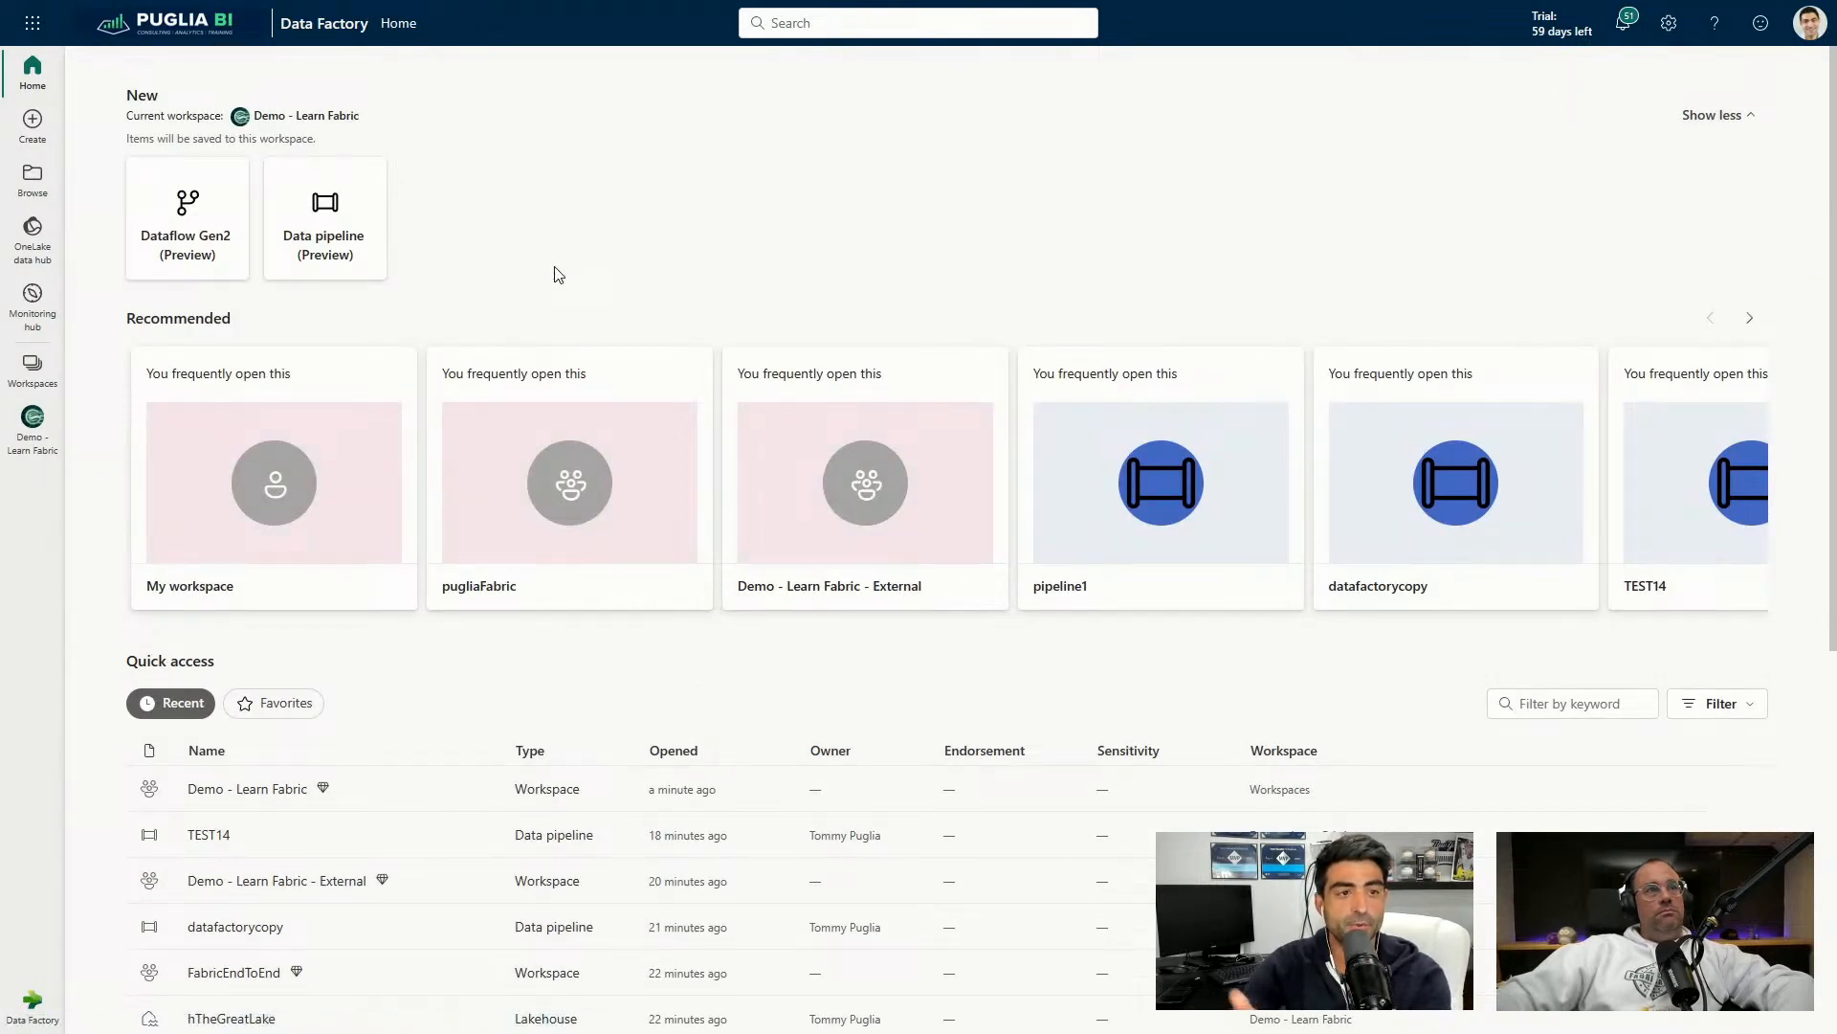
Pick the Data pipeline (Preview) card to begin a new pipeline.
{"action": "left_click", "coordinate": [334, 241]}
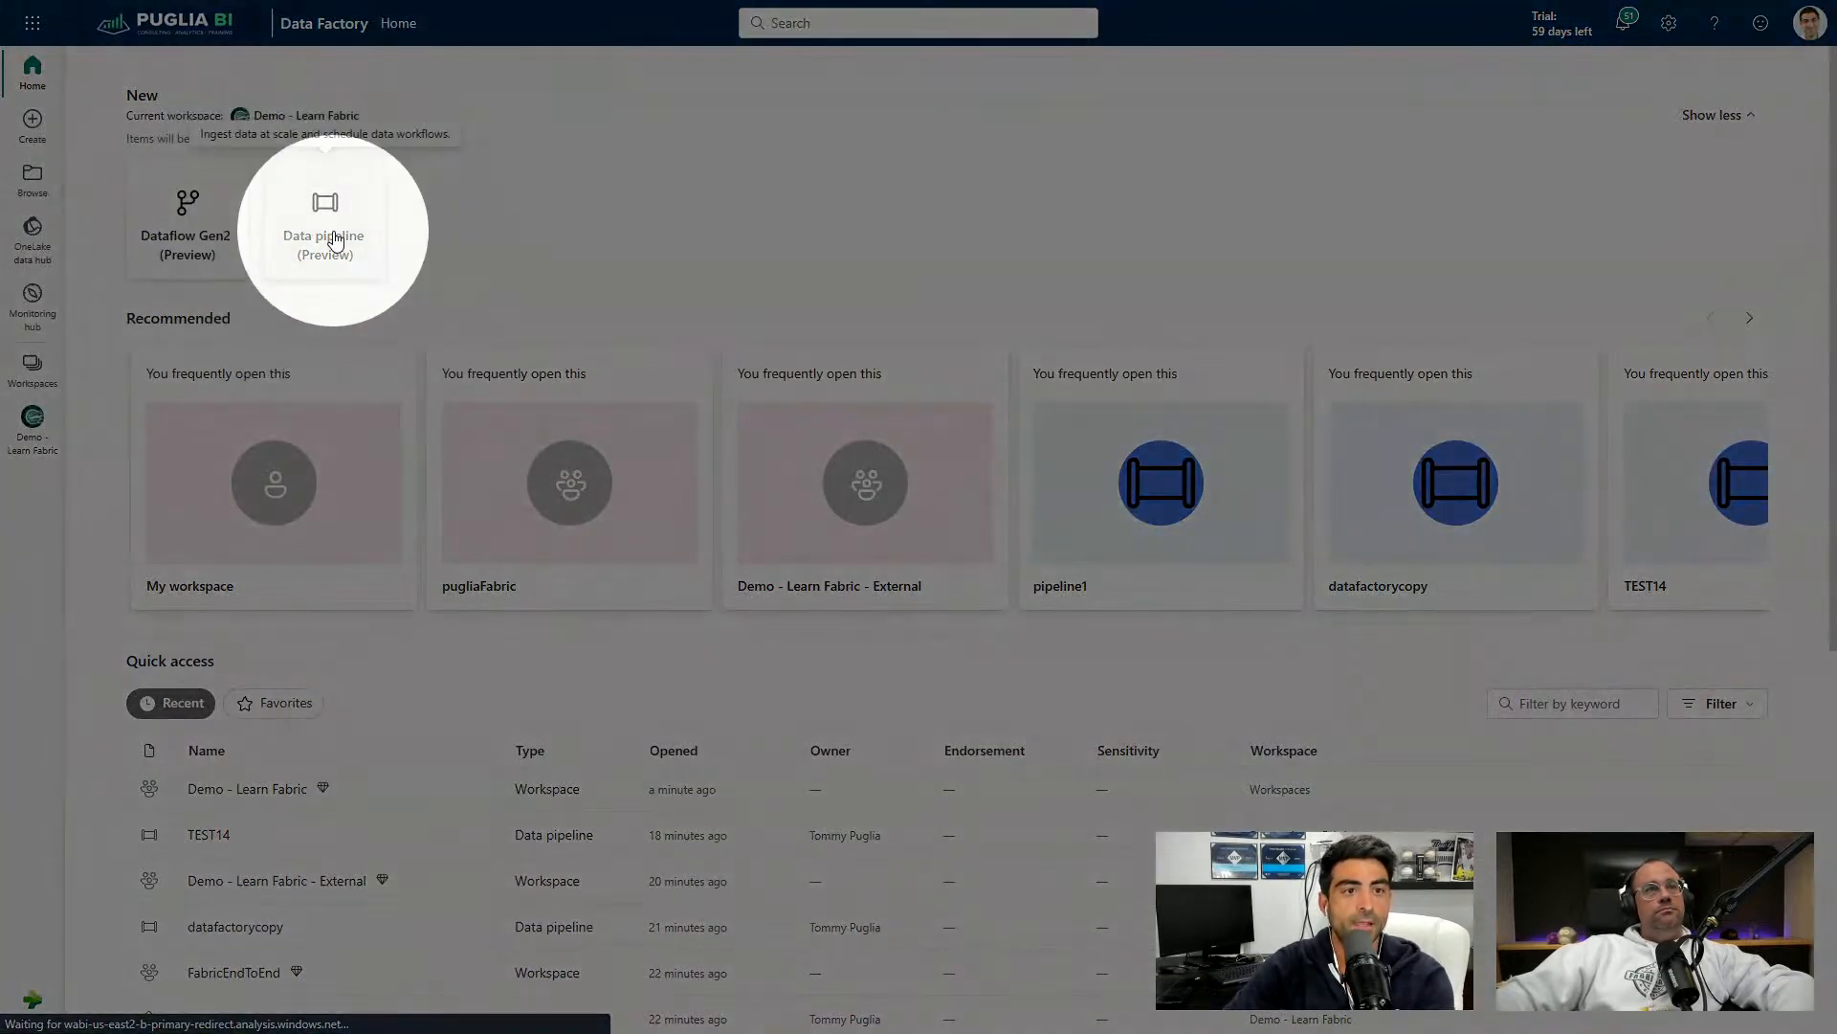
{"action": "left_click", "coordinate": [336, 240]}
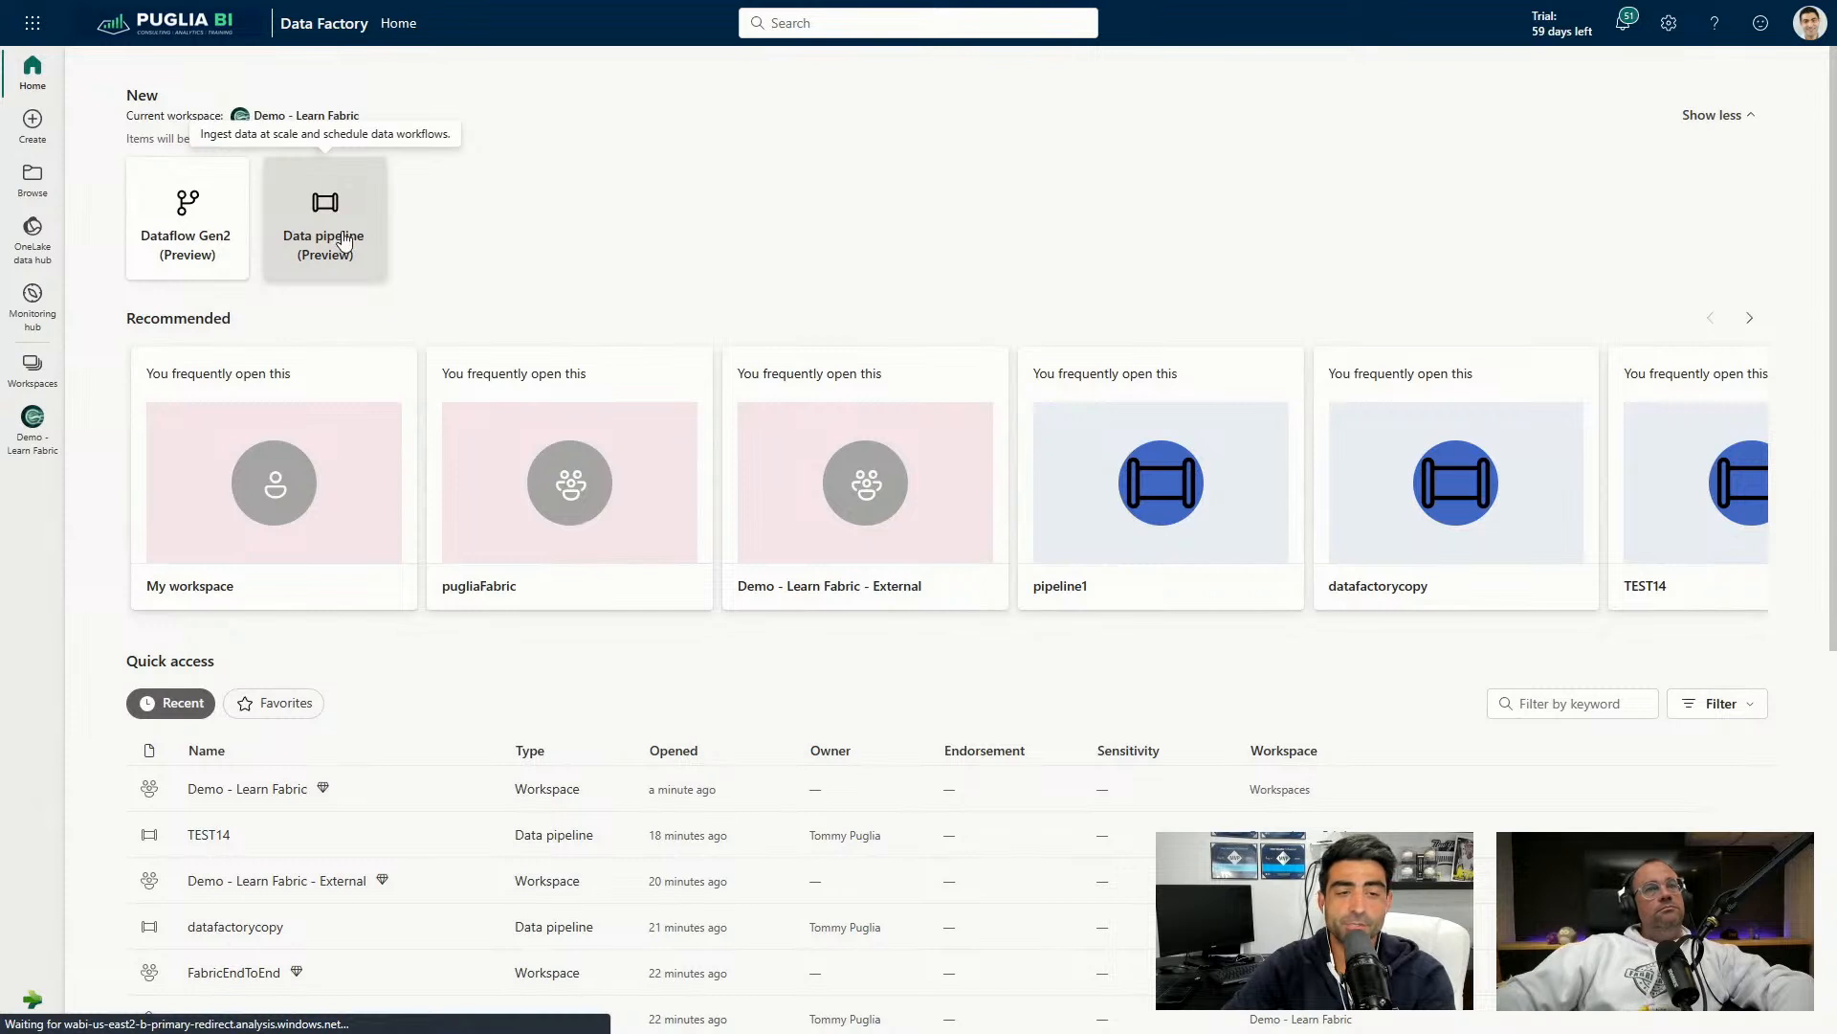
{"action": "left_click", "coordinate": [336, 240]}
Replace the default name pipeline1 with nycPipeline and create the pipeline.
{"action": "left_click", "coordinate": [881, 498]}
{"action": "double_click", "coordinate": [881, 497]}
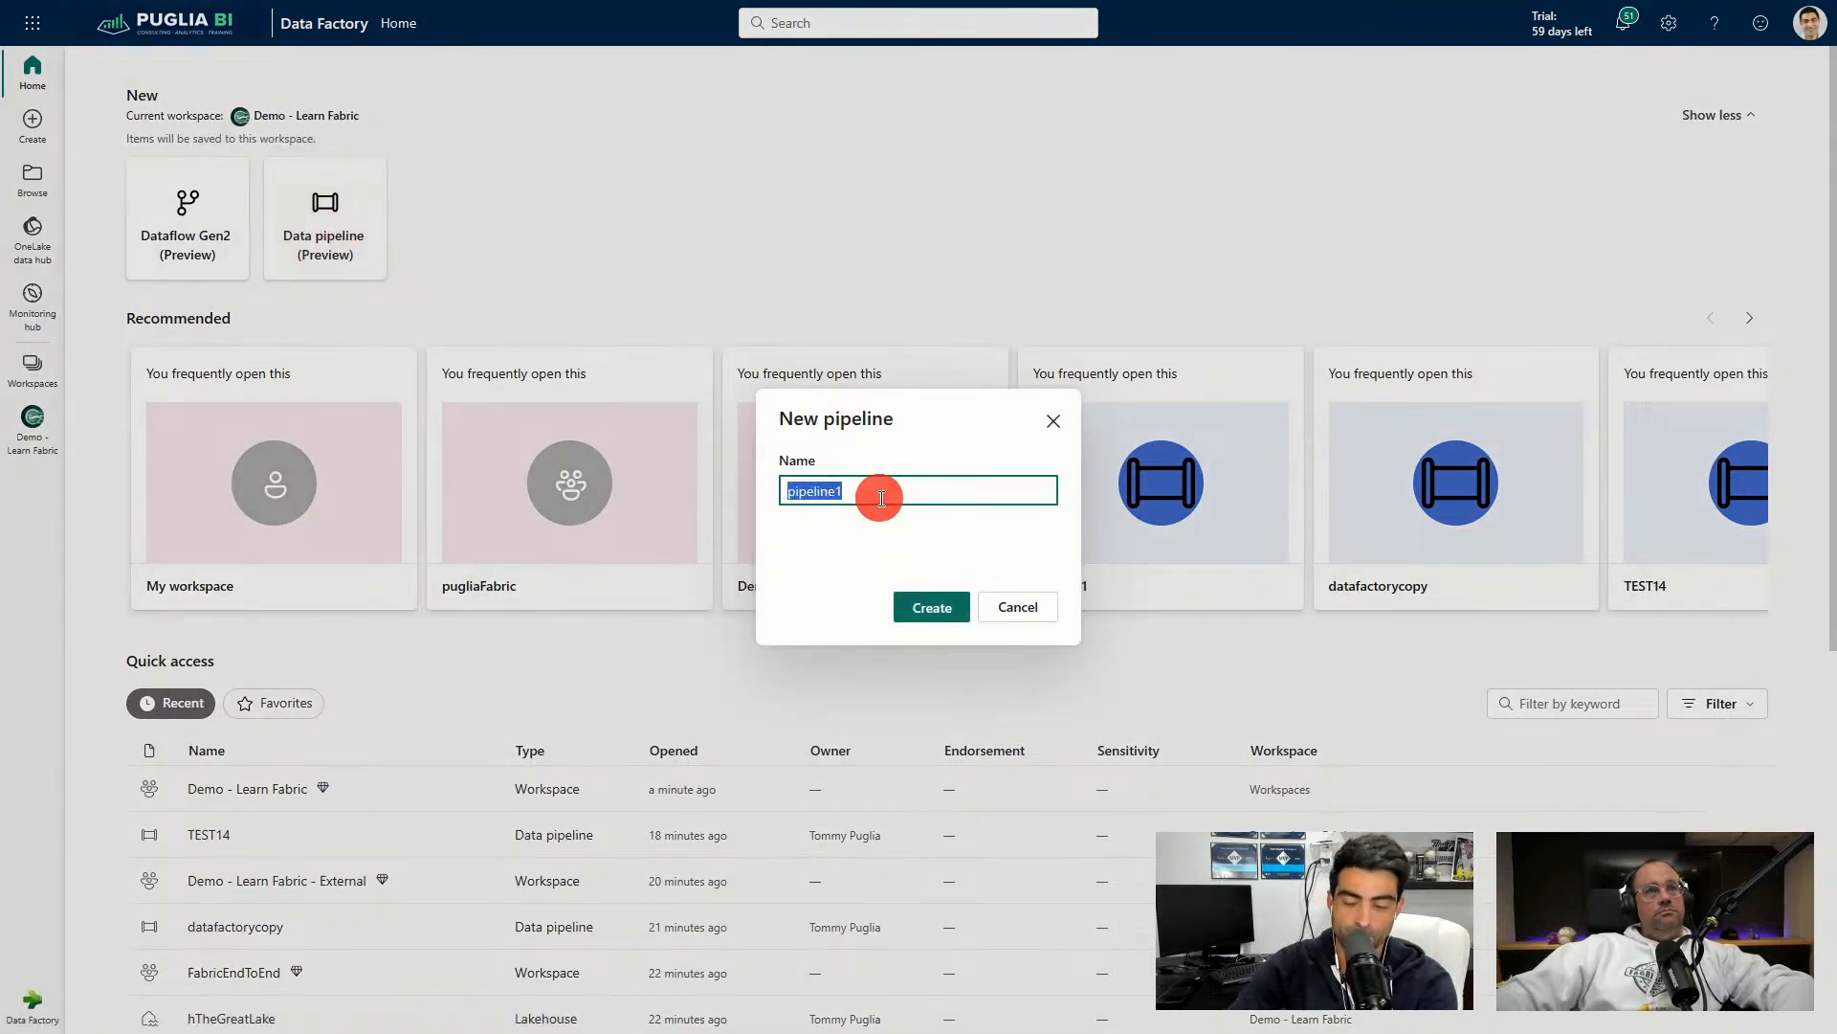
{"action": "type", "text": "ny"}
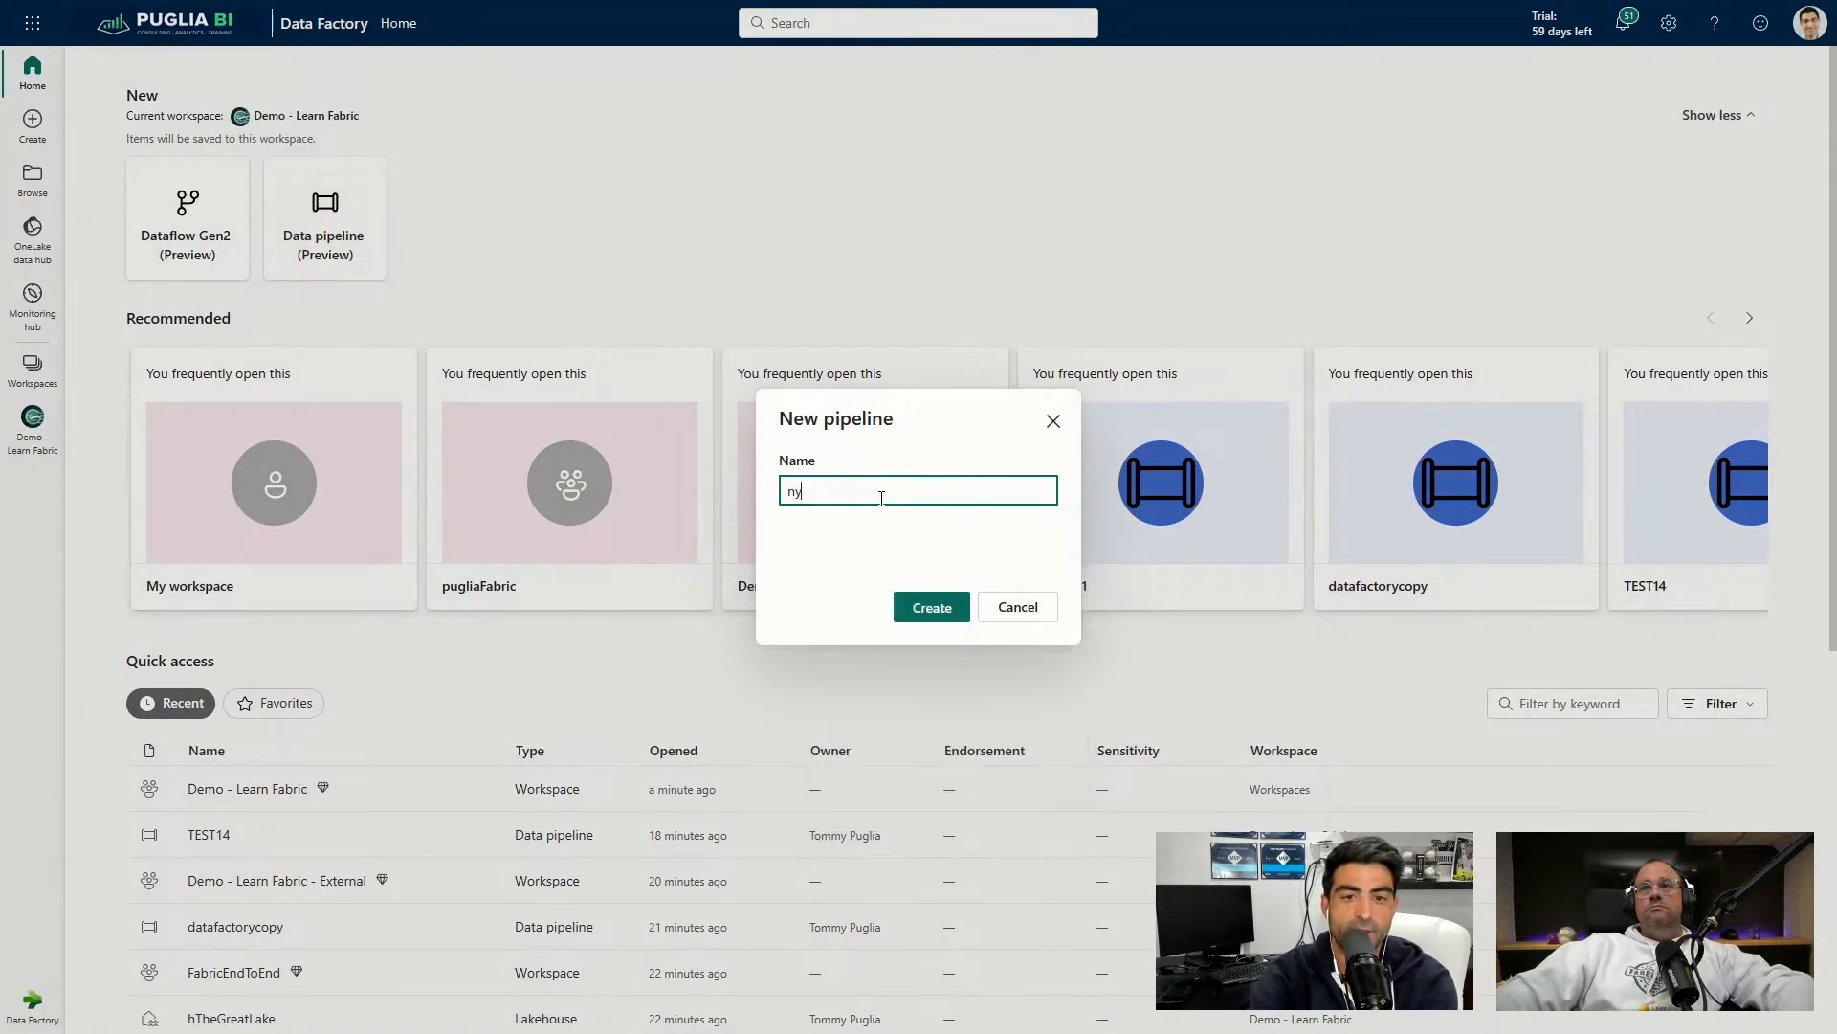
{"action": "type", "text": "cPipel"}
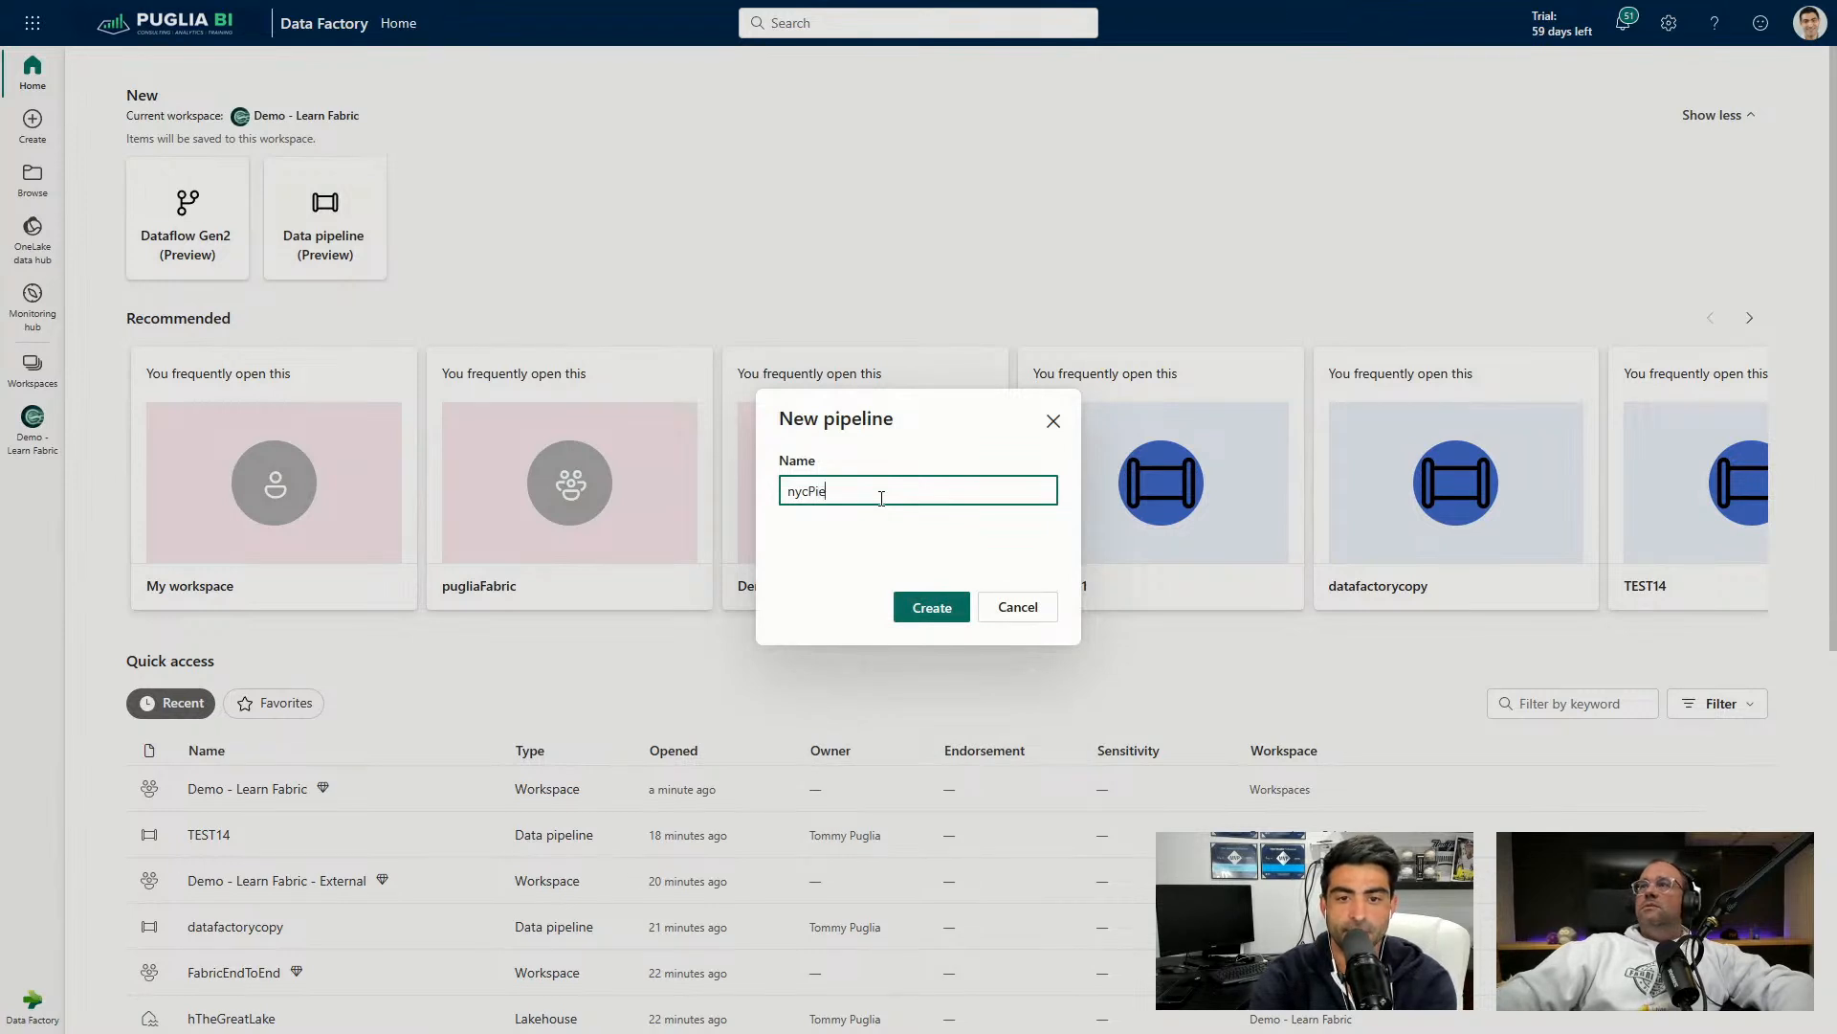
{"action": "type", "text": "ine"}
{"action": "key", "text": "Return"}
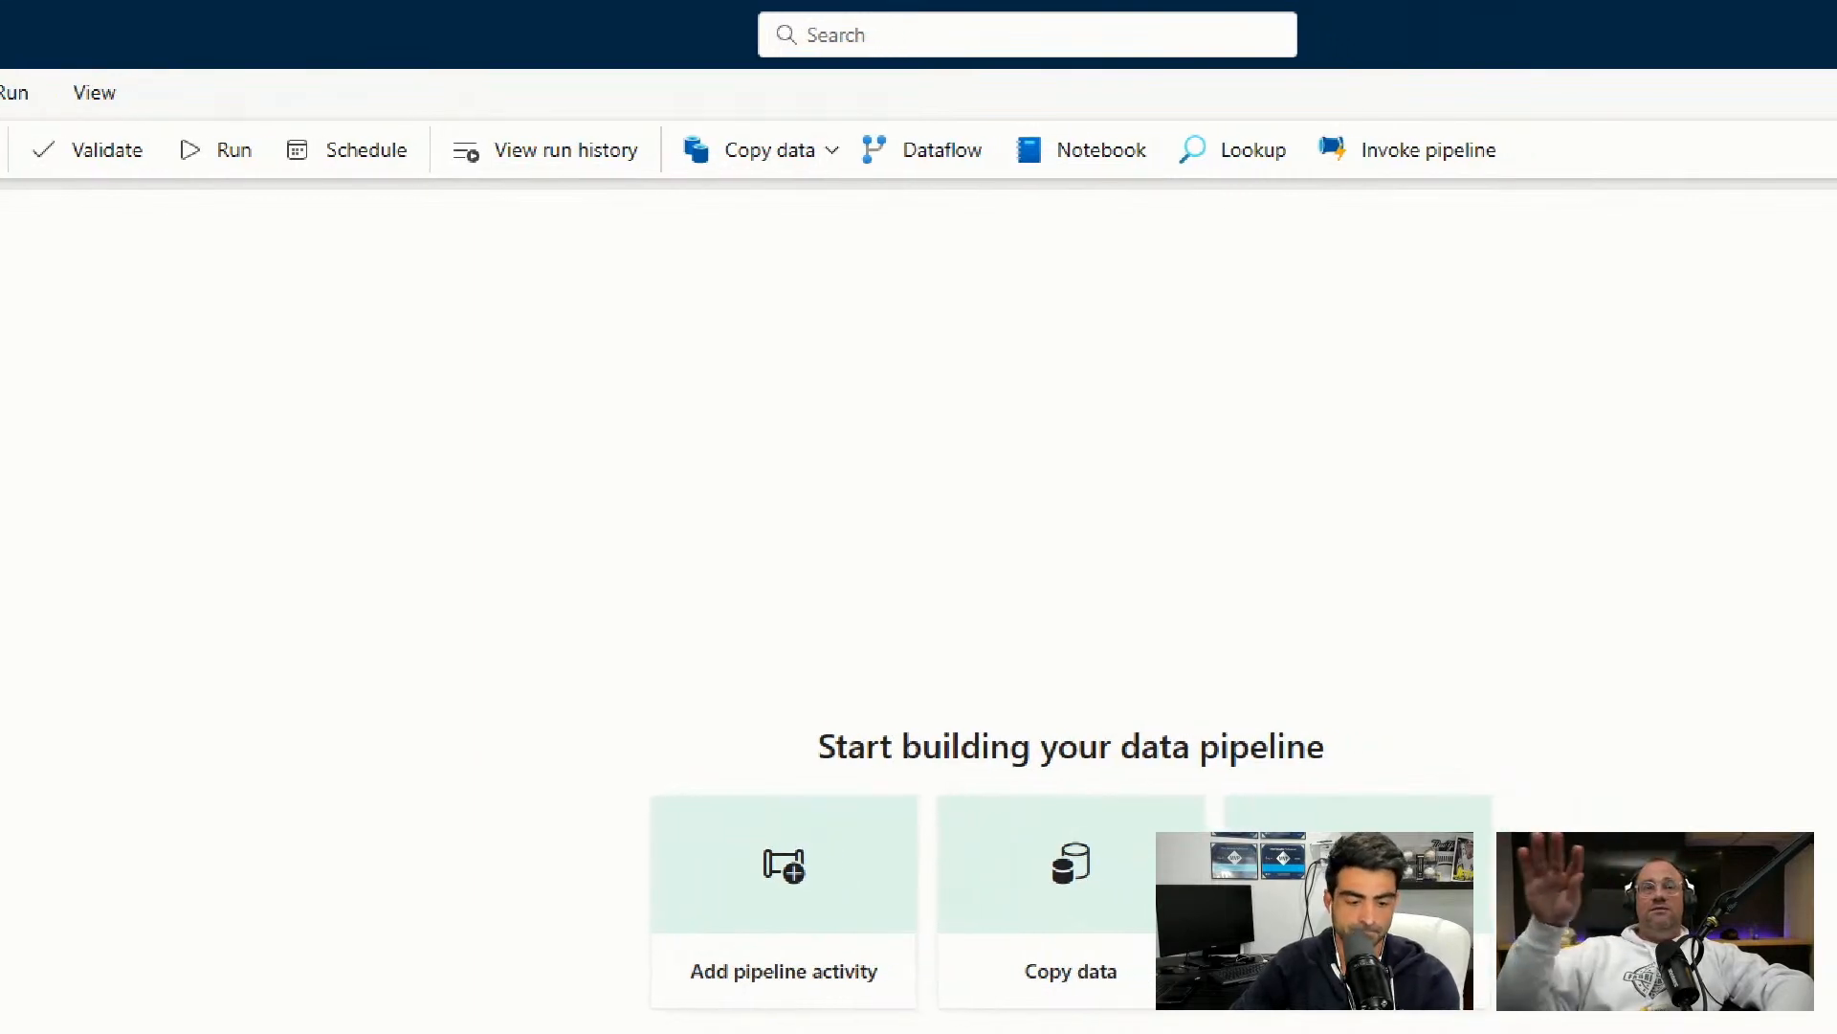
Browse the Activities tab to see which activities can be added.
{"action": "left_click", "coordinate": [589, 198]}
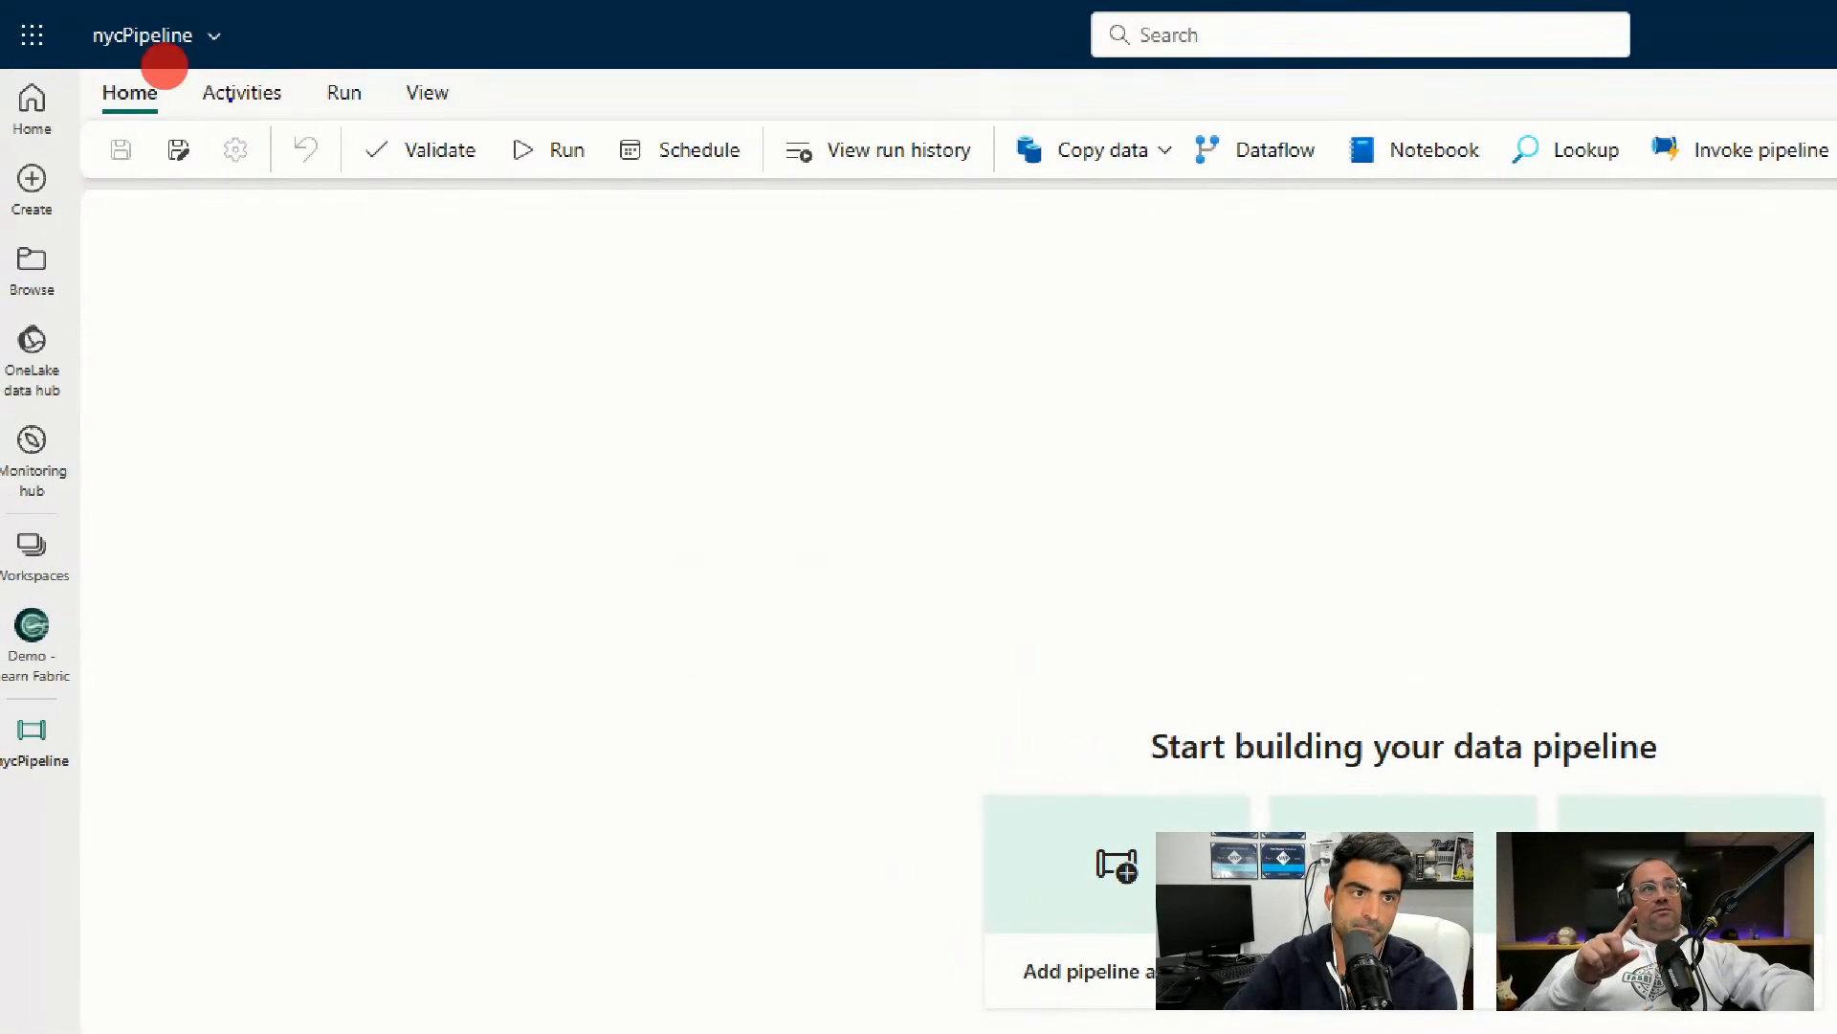
{"action": "mouse_move", "coordinate": [77, 51]}
{"action": "left_mouse_down"}
{"action": "mouse_move", "coordinate": [418, 156]}
{"action": "mouse_move", "coordinate": [451, 144]}
{"action": "left_mouse_up"}
{"action": "key", "text": "r"}
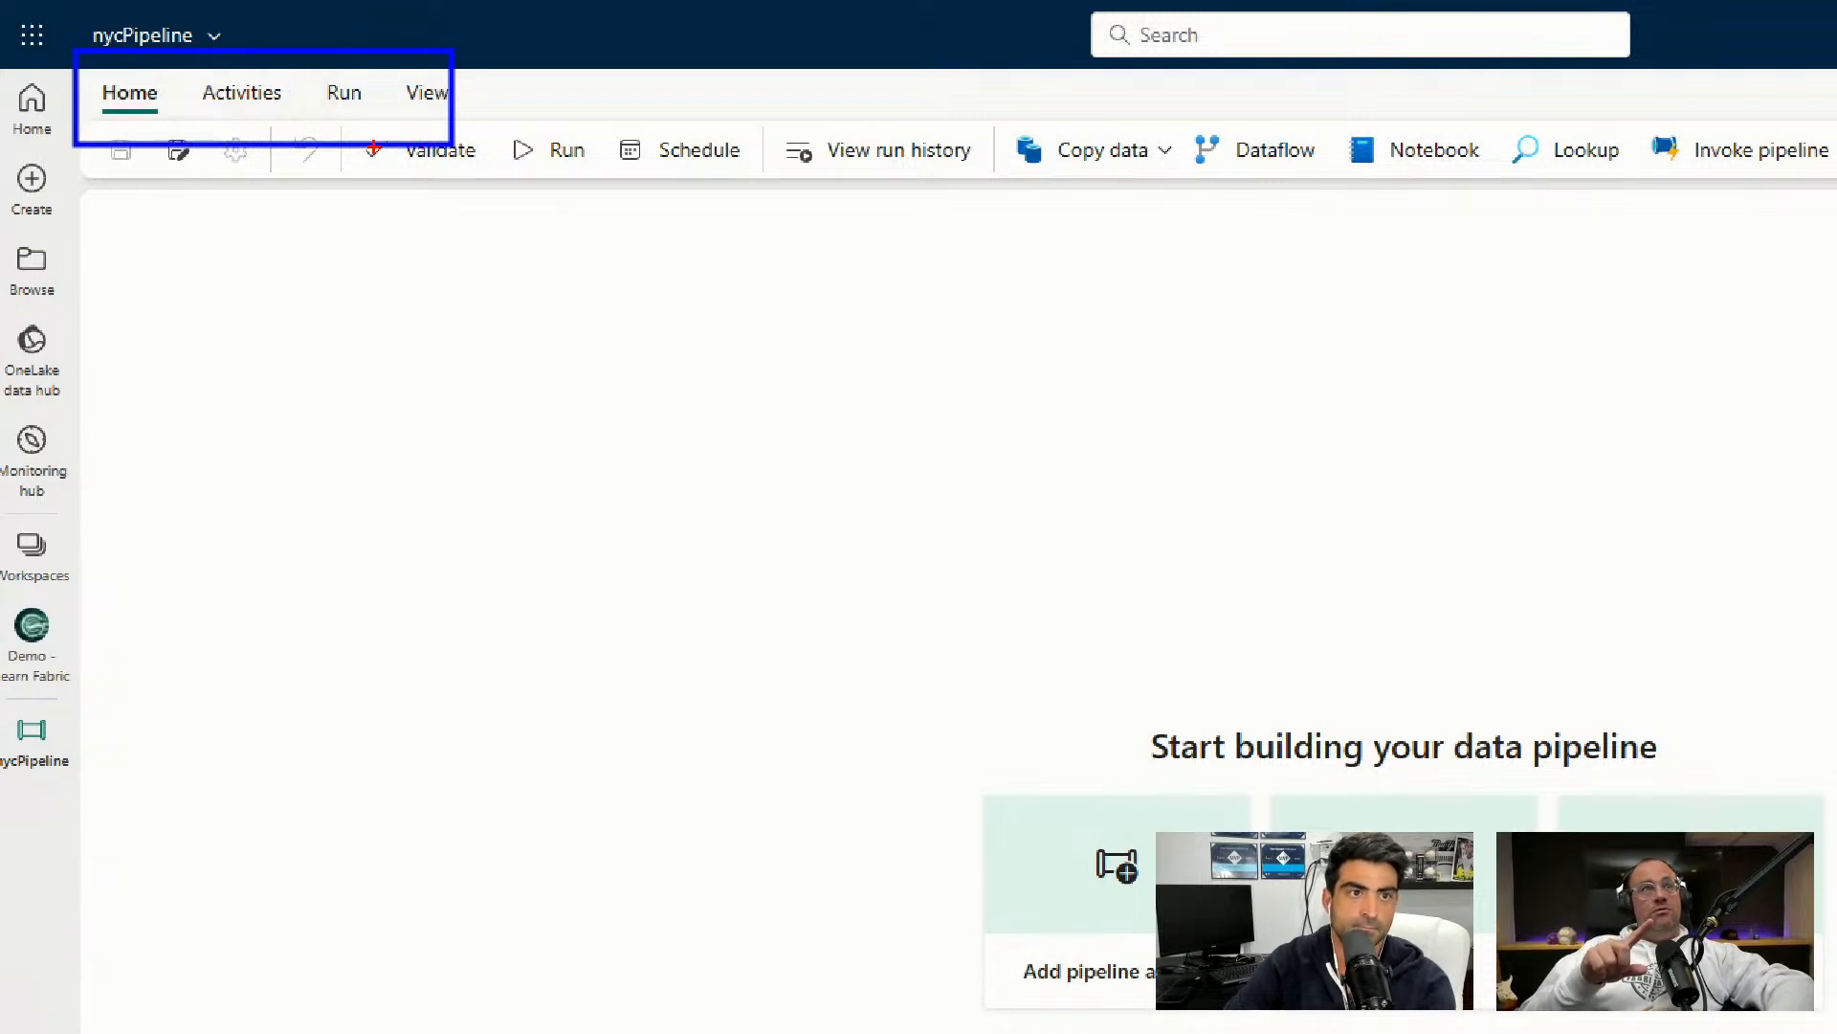
{"action": "key", "text": "Escape"}
{"action": "left_click", "coordinate": [154, 62]}
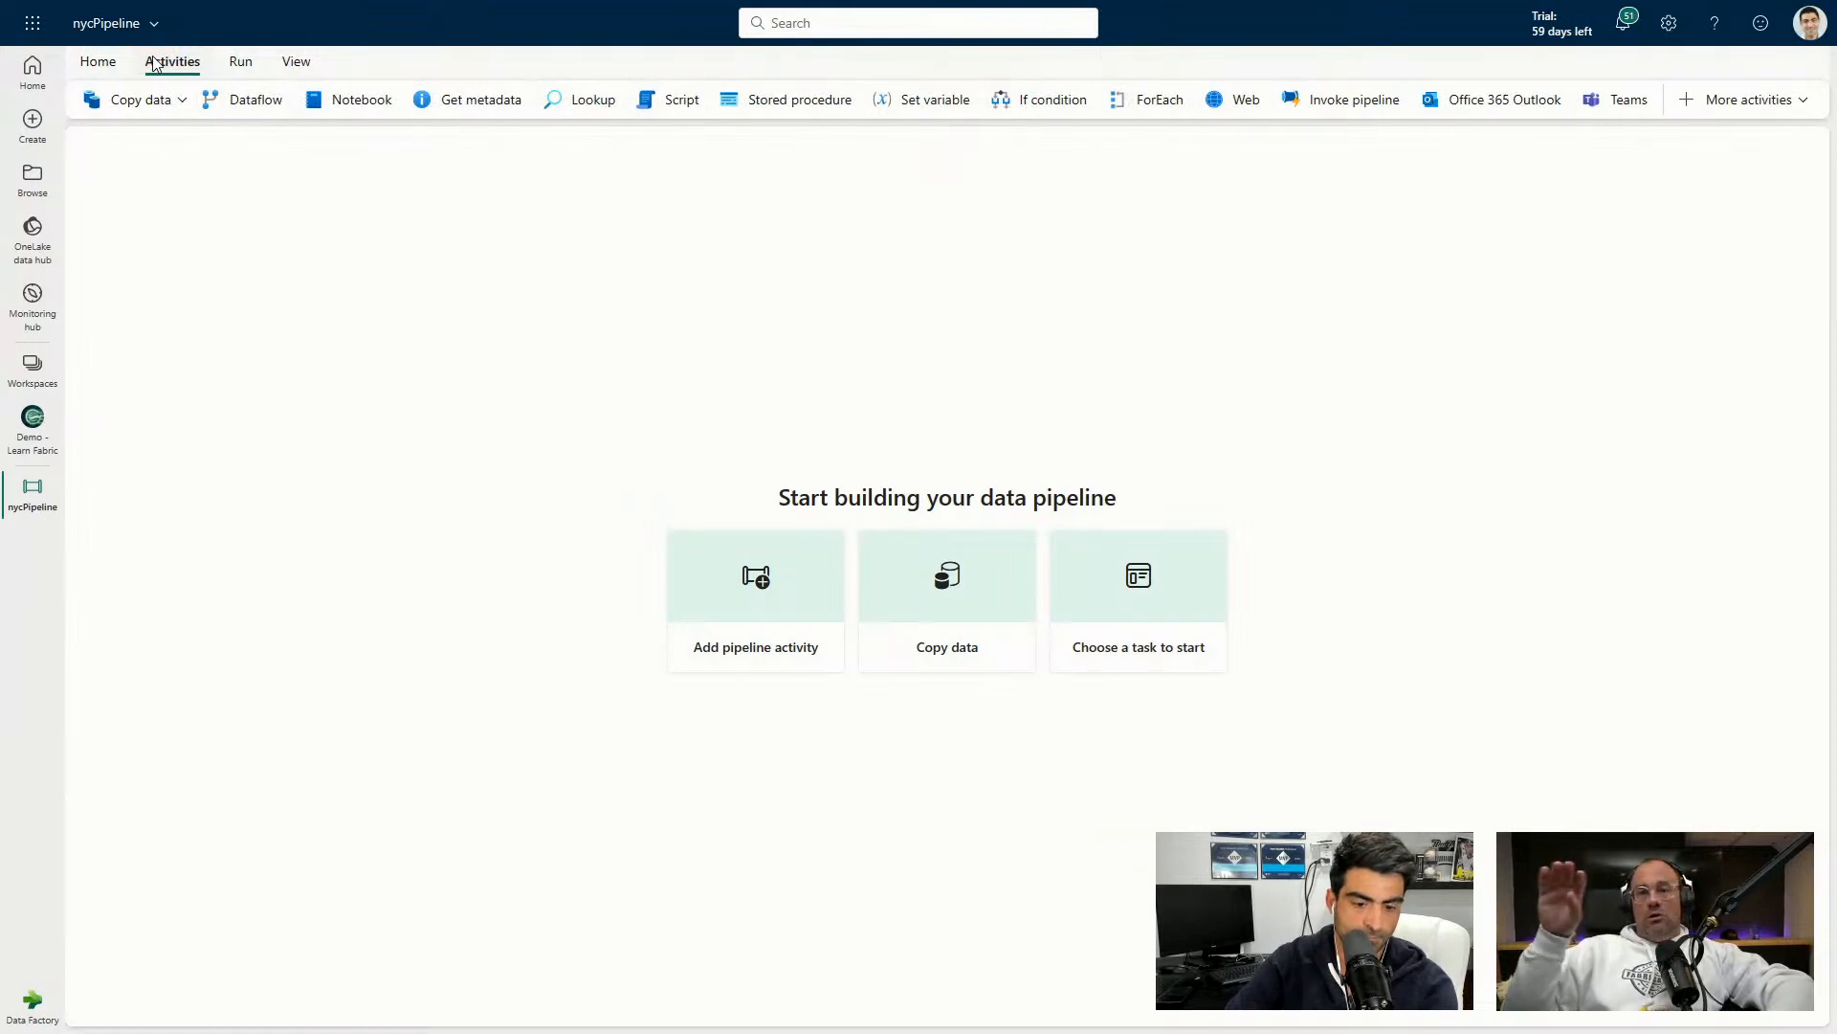
{"action": "key", "text": "ctrl+1"}
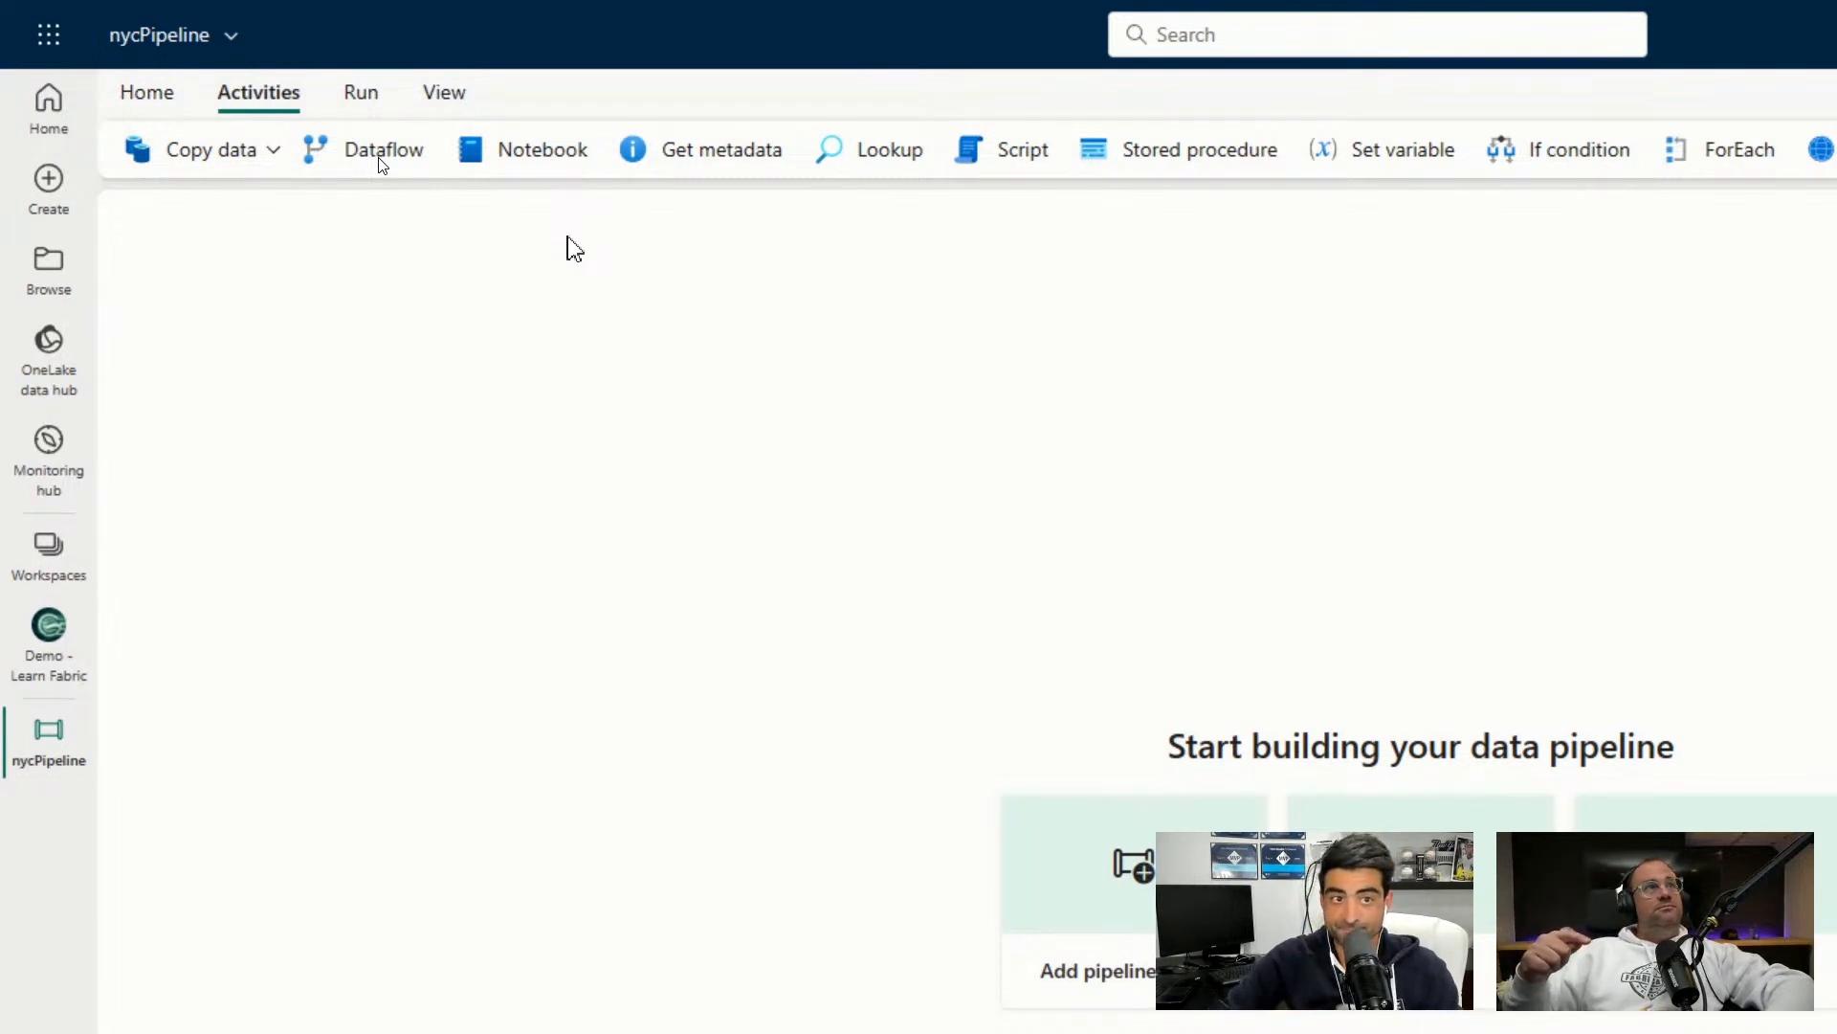
Look over the Run and View tabs, then show the pipeline's JSON code.
{"action": "left_click", "coordinate": [348, 96]}
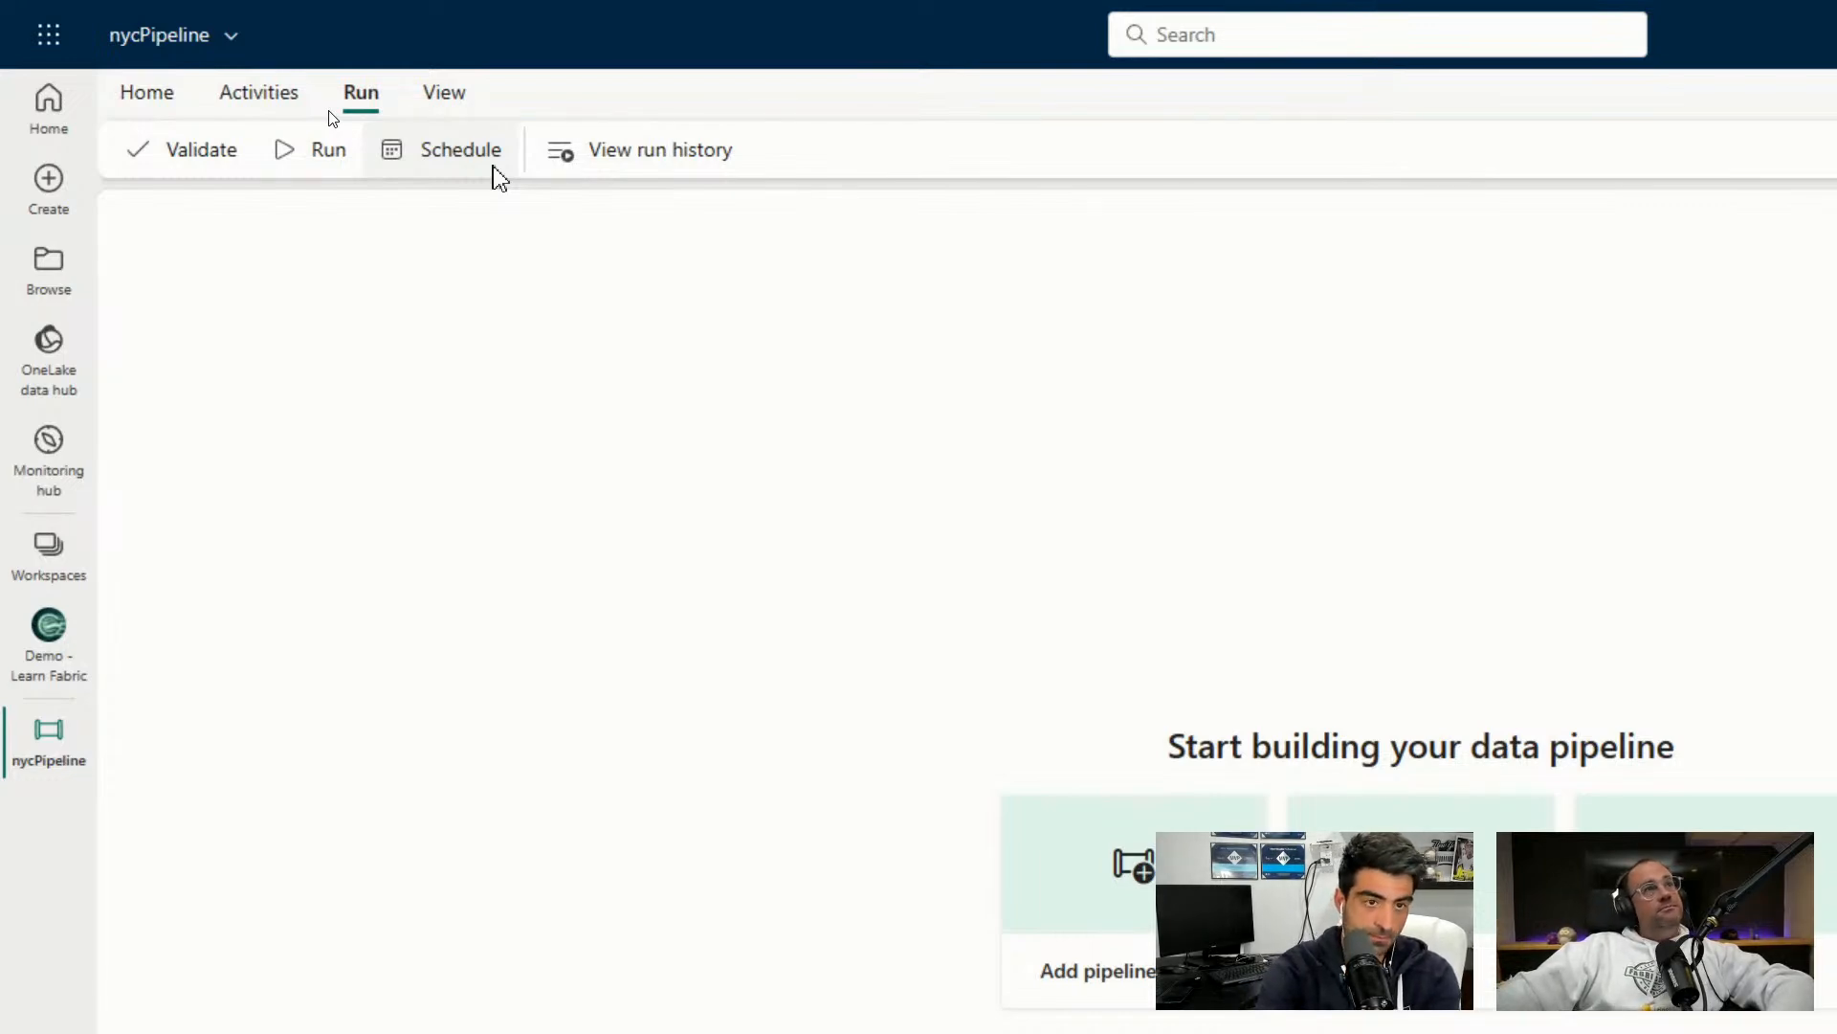
{"action": "left_click", "coordinate": [476, 104]}
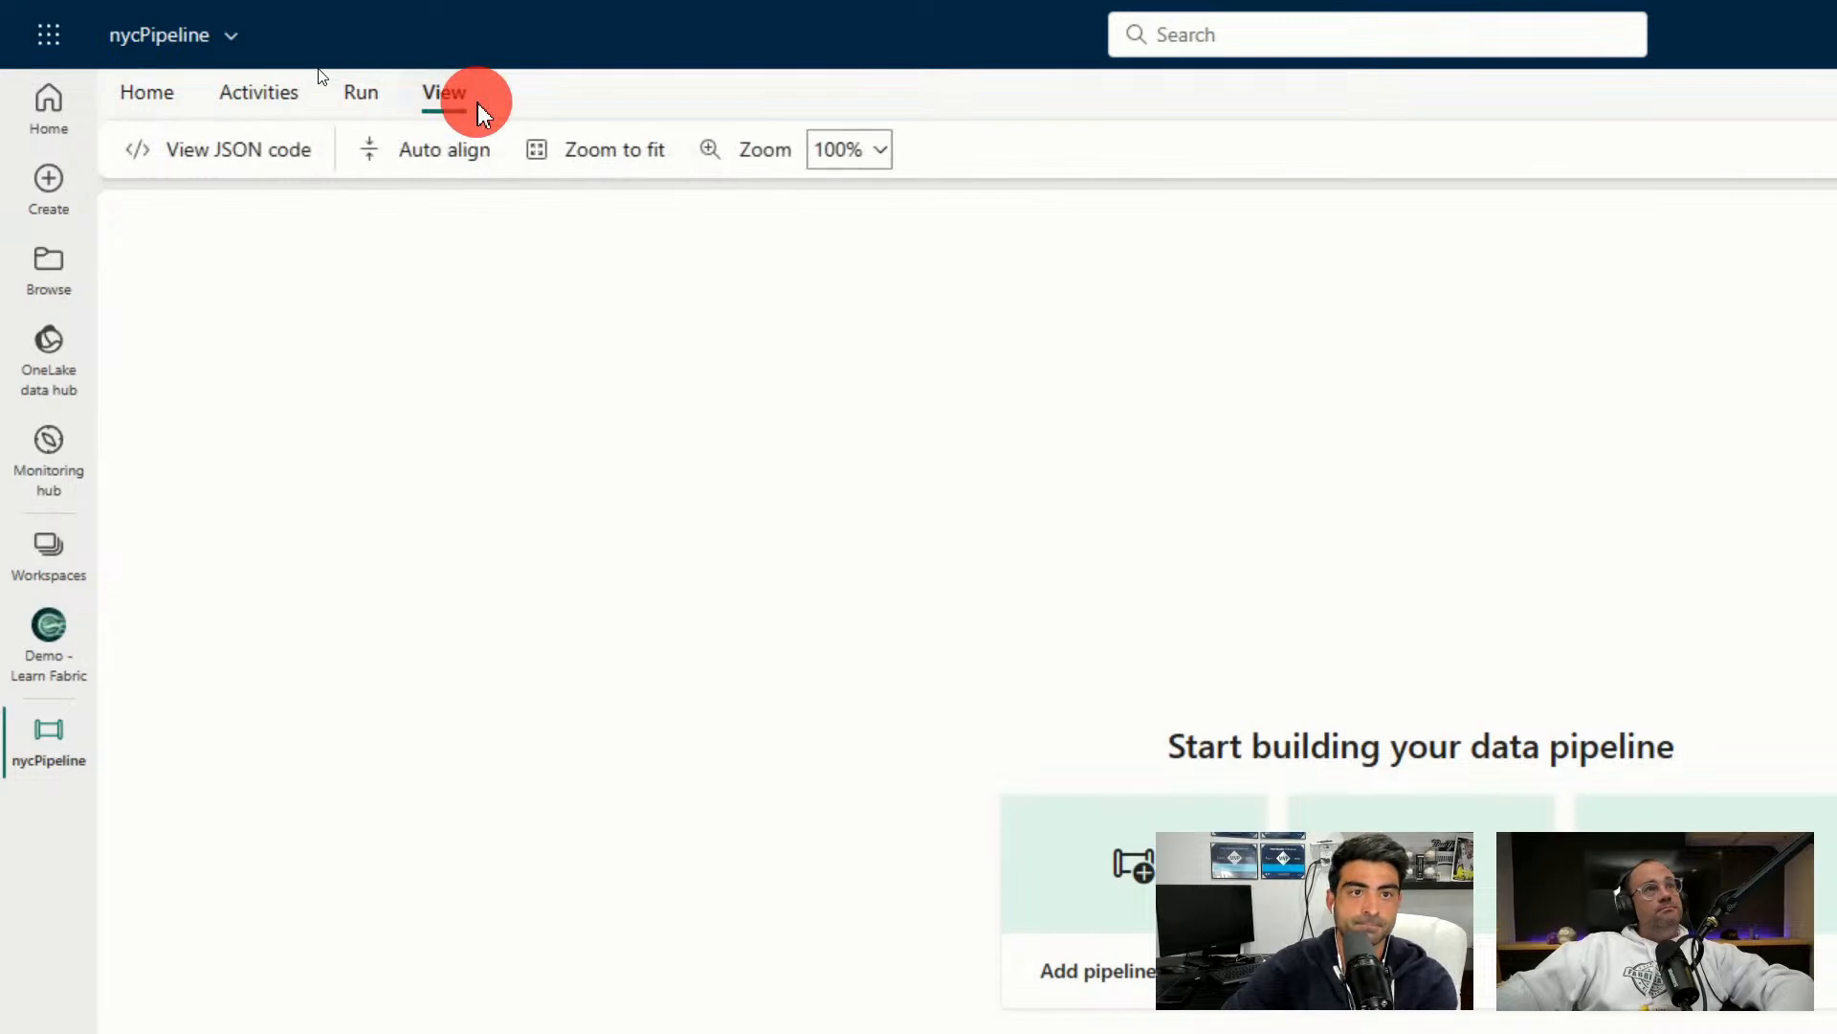
{"action": "left_click", "coordinate": [272, 155]}
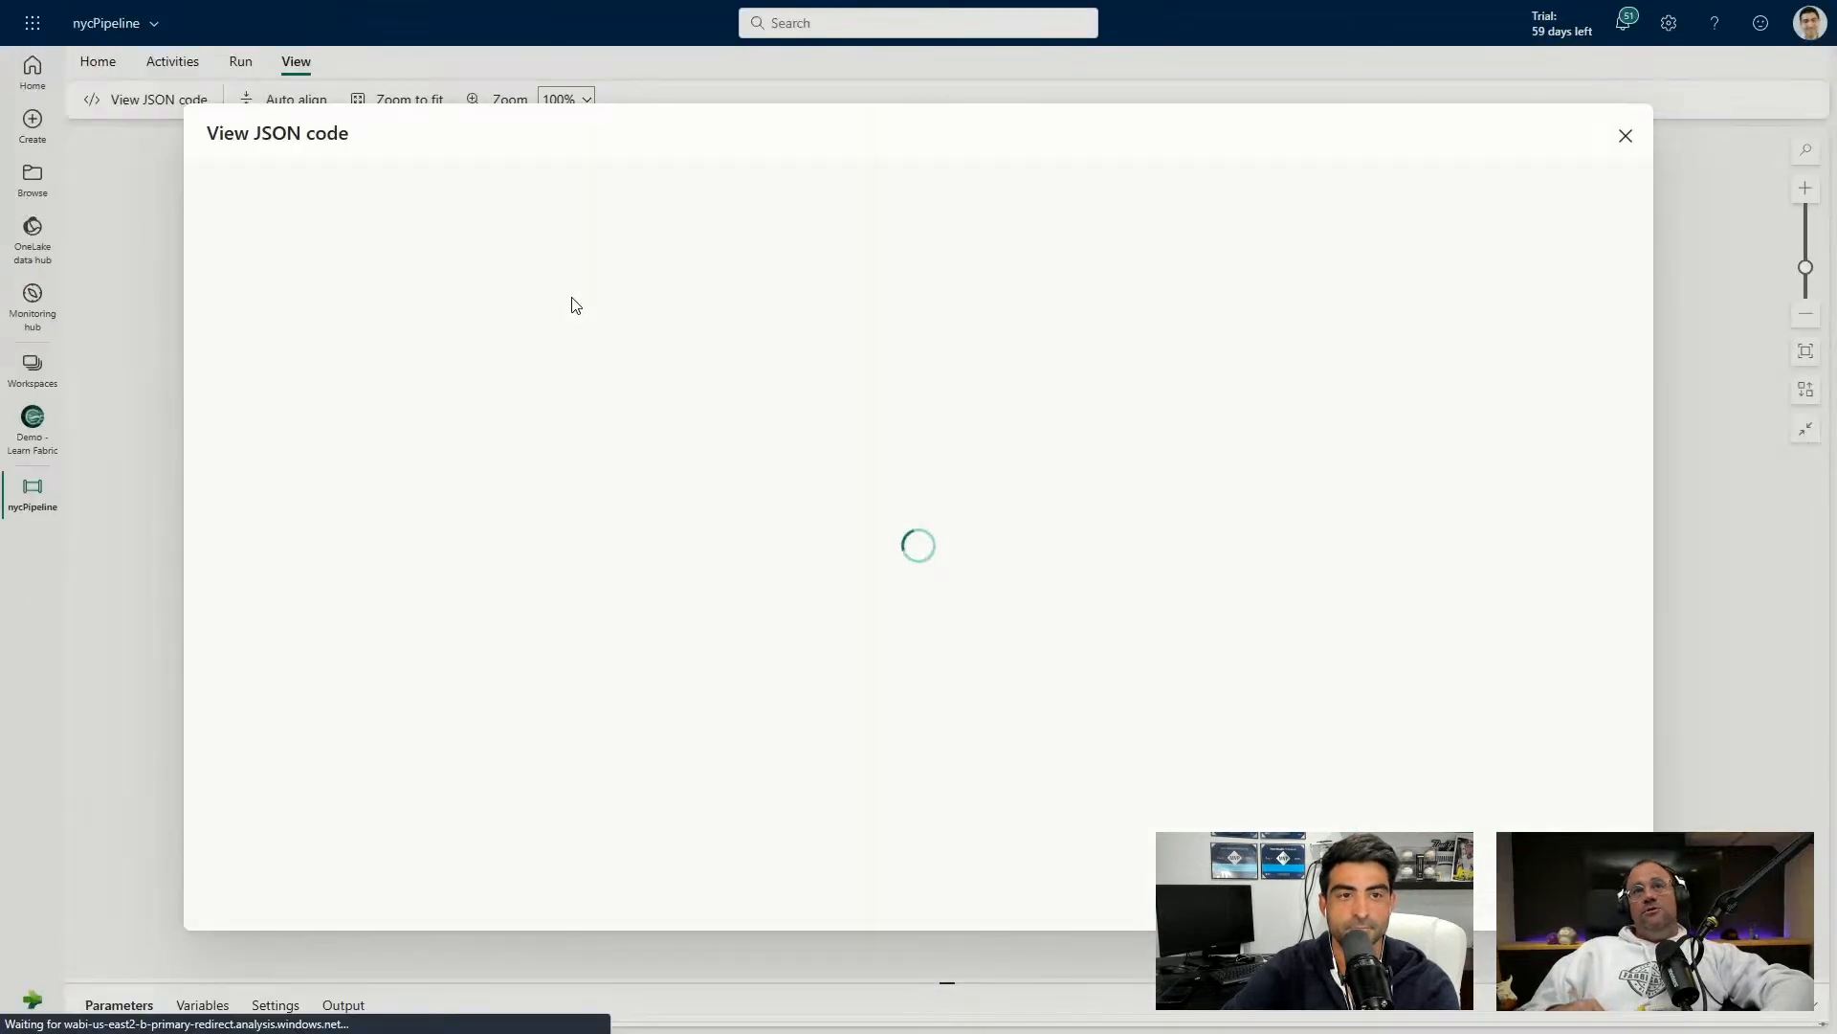
Close the JSON viewer, zoom the empty canvas to fit, and return to Home.
{"action": "left_click", "coordinate": [1624, 146]}
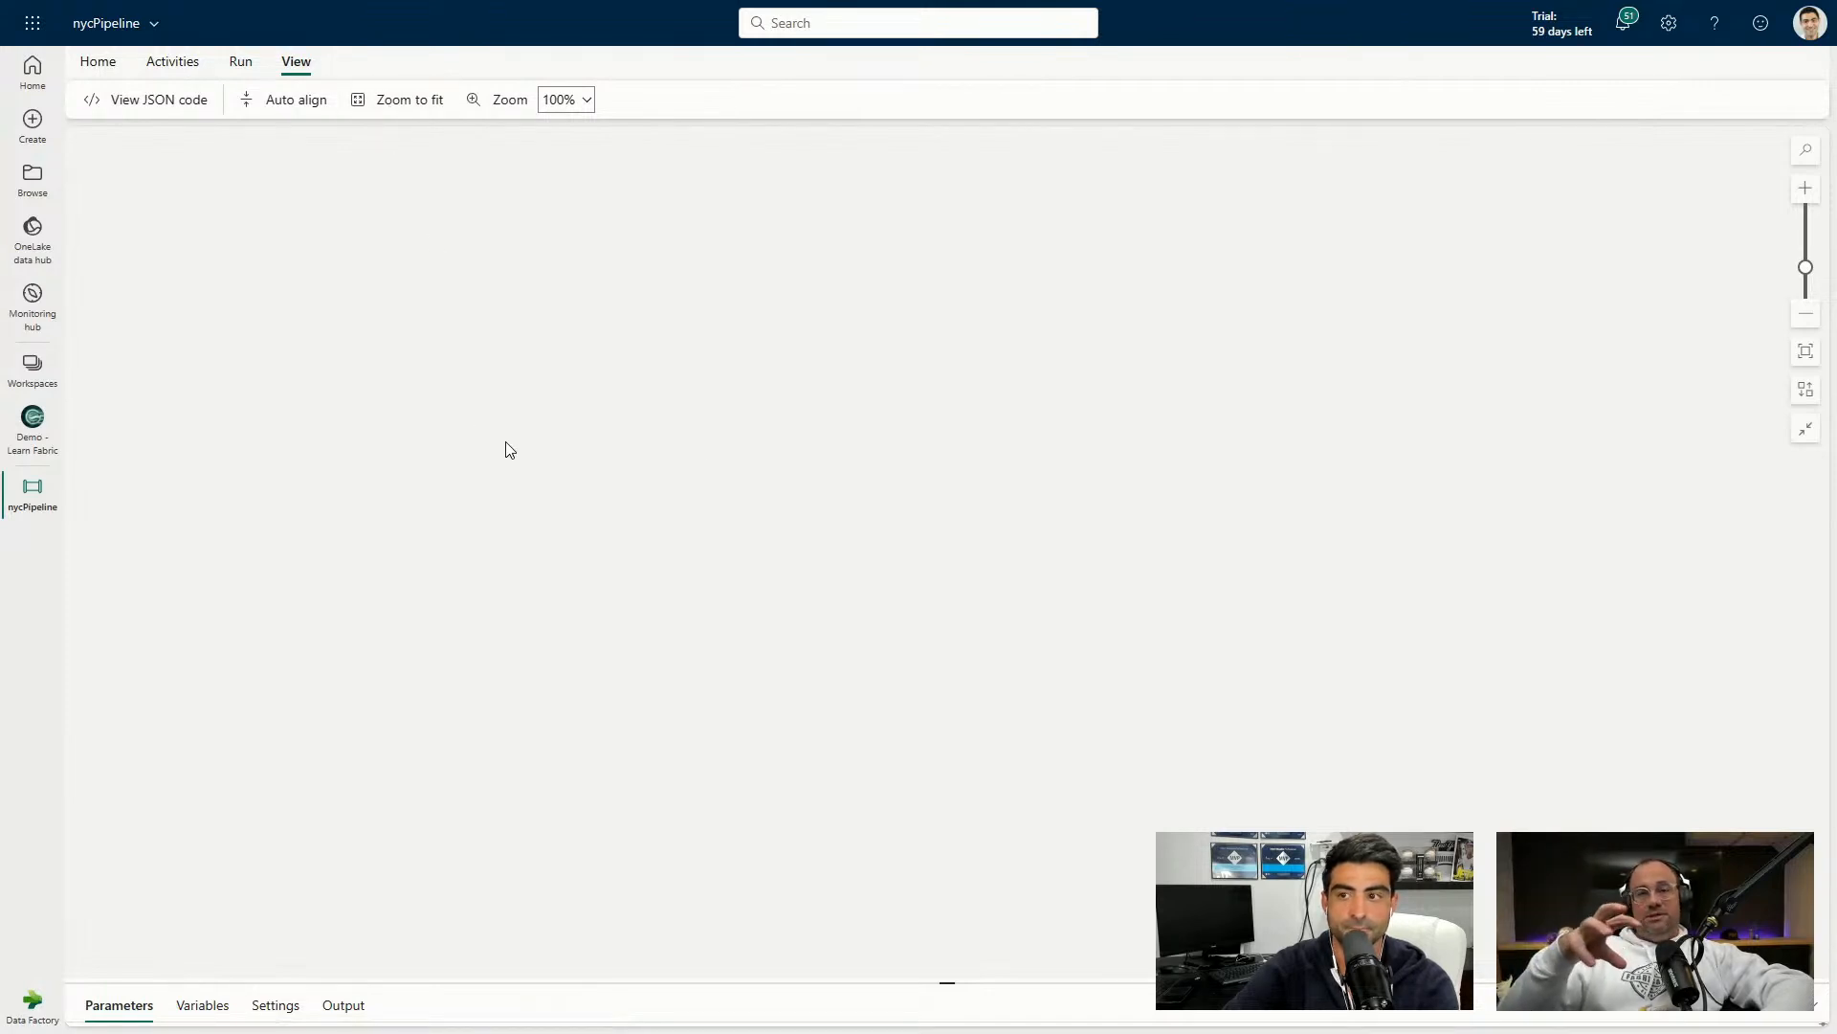
{"action": "left_click", "coordinate": [1797, 351]}
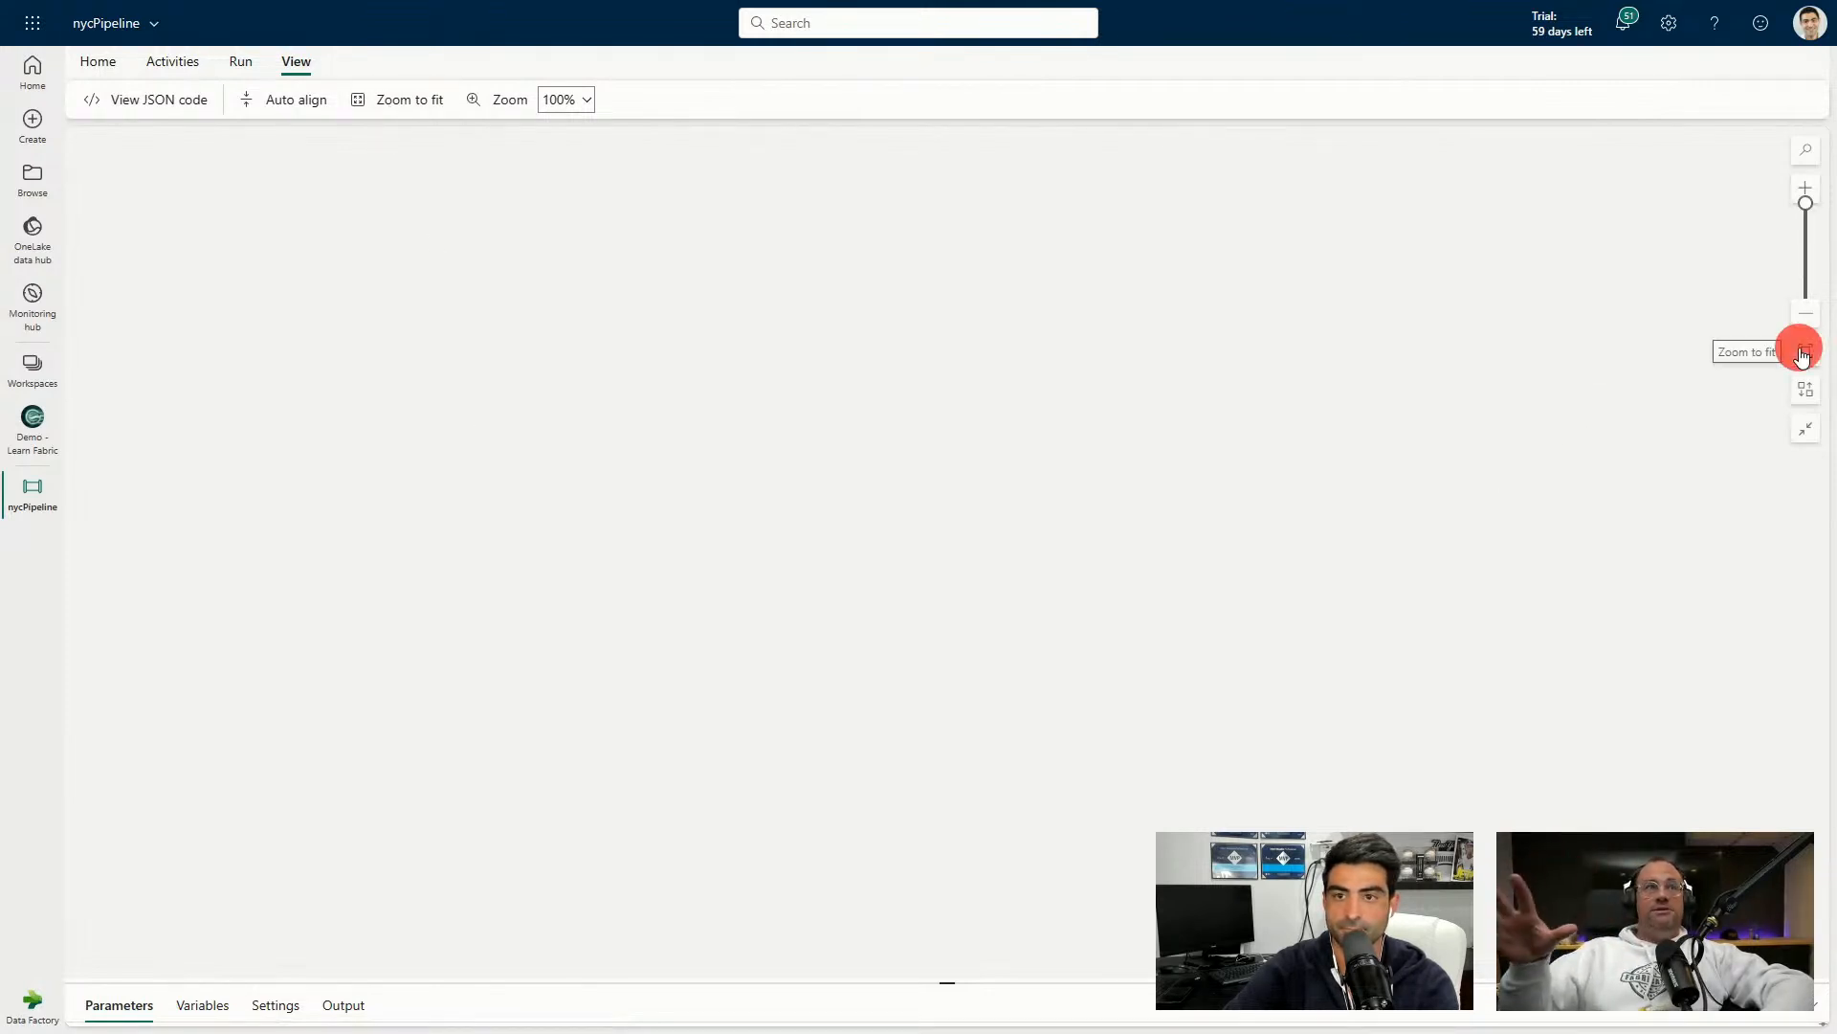
{"action": "left_click", "coordinate": [98, 61]}
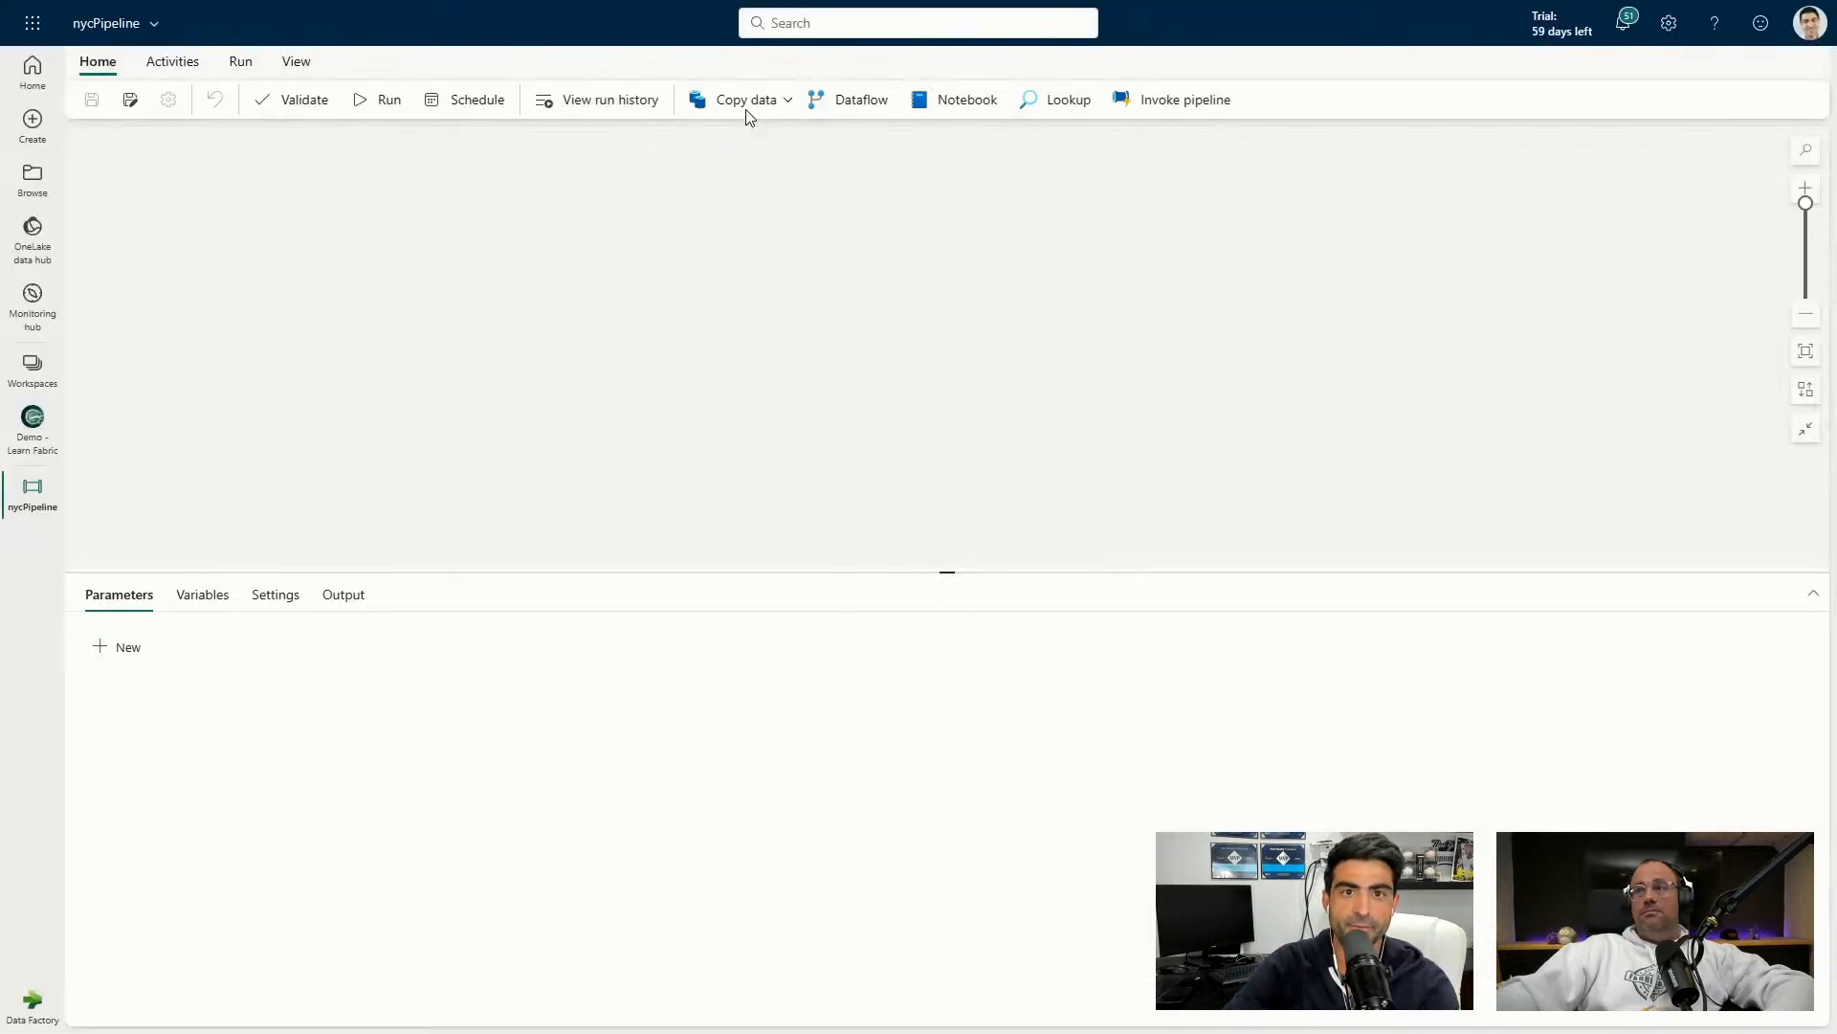
Launch the copy data assistant with Azure Blob Storage as the source.
{"action": "left_click", "coordinate": [745, 102]}
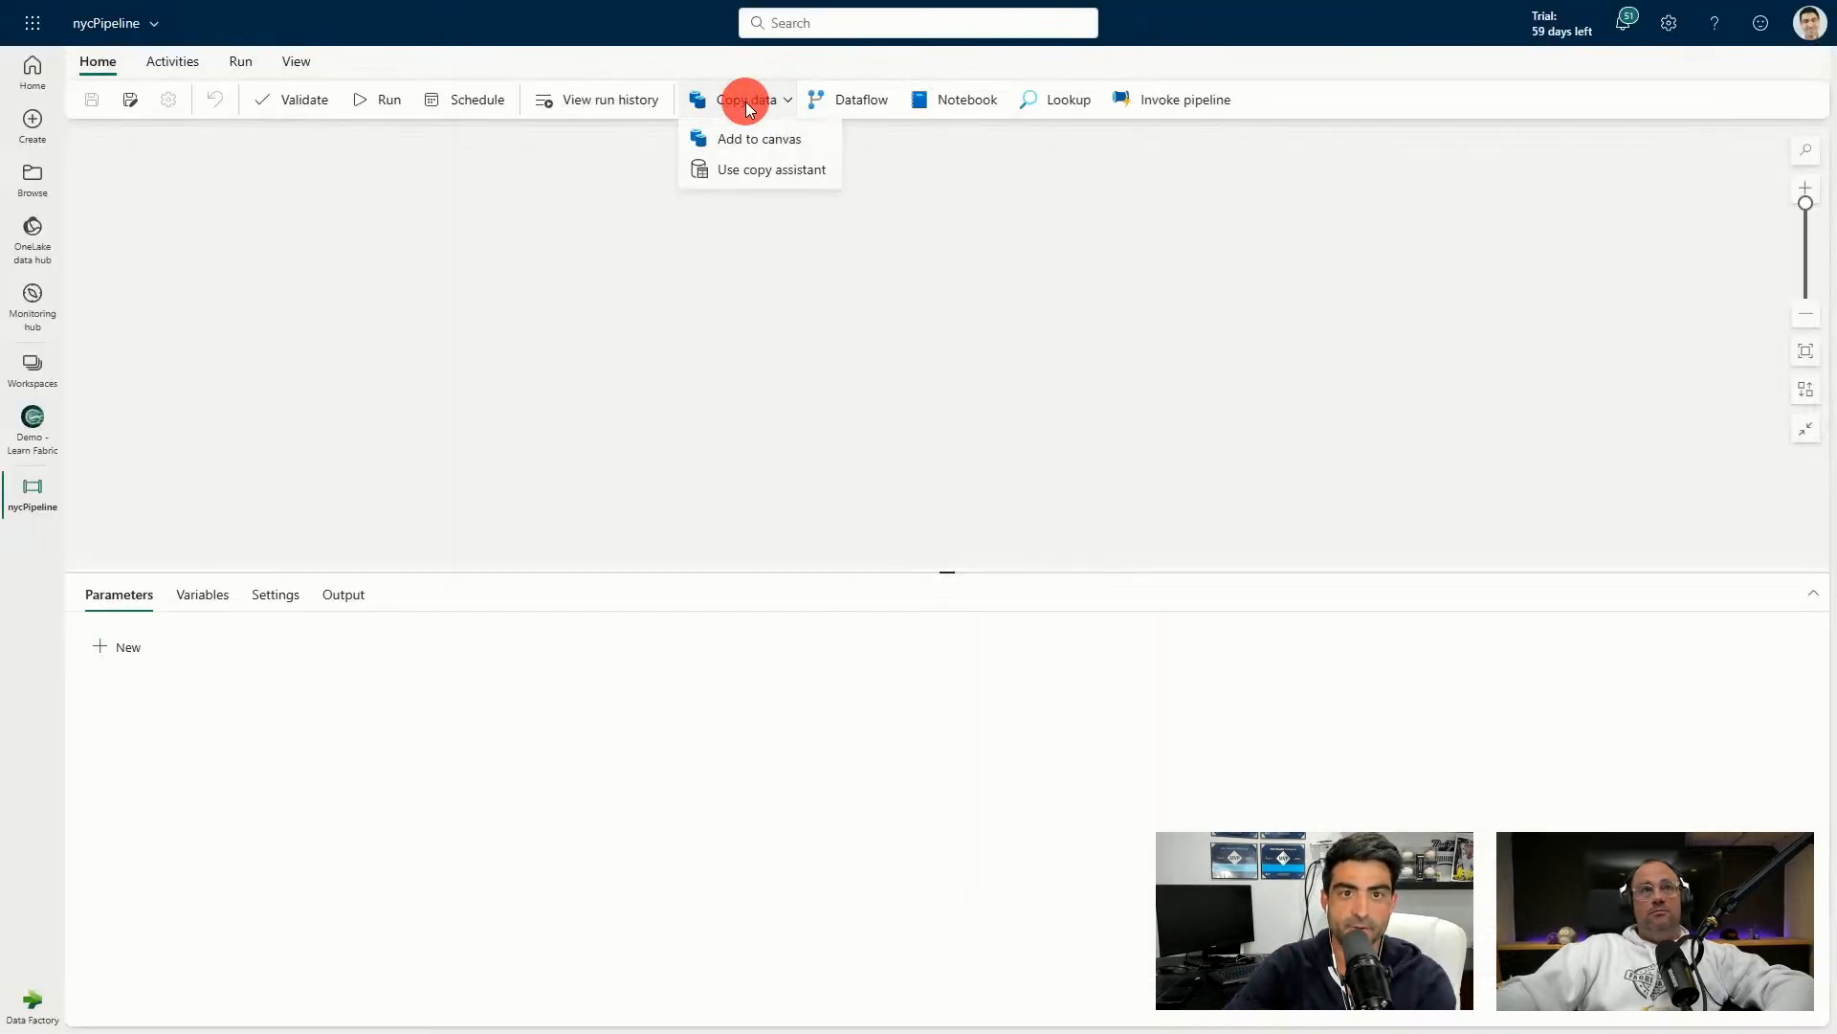
{"action": "left_click", "coordinate": [750, 173]}
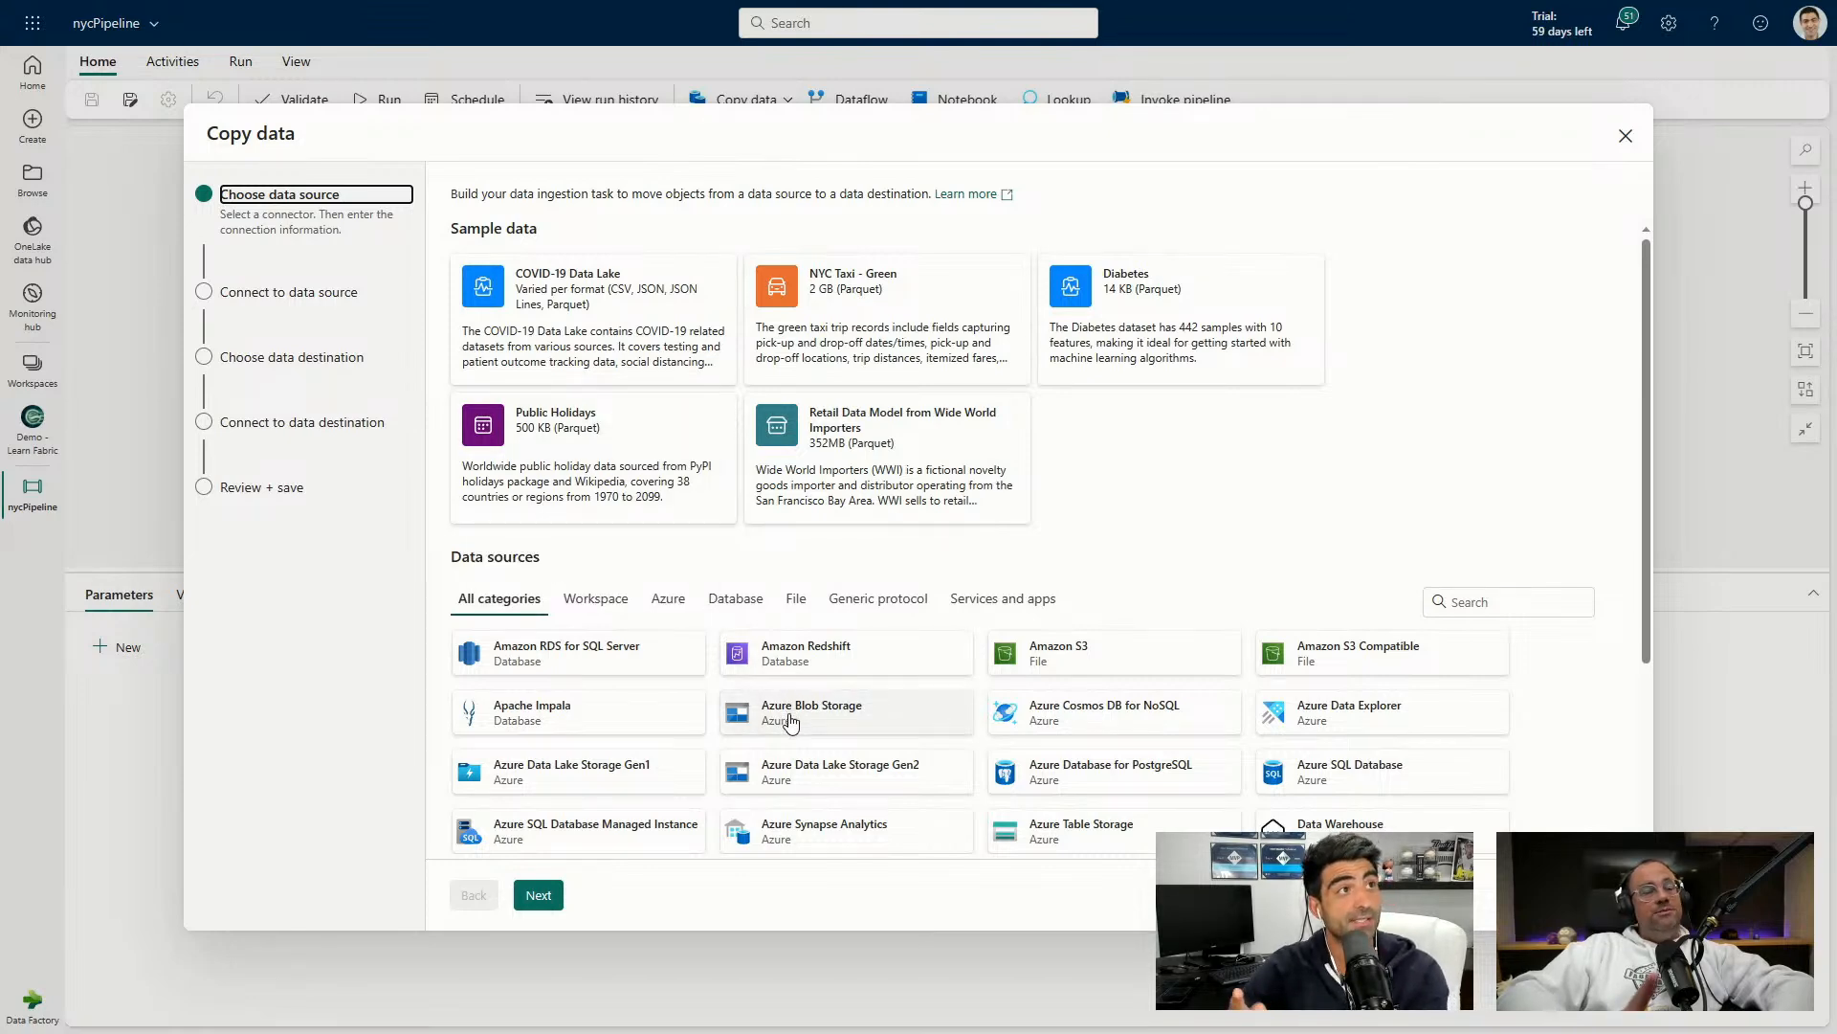
{"action": "scroll", "coordinate": [791, 723], "scroll_direction": "down", "scroll_amount": 3}
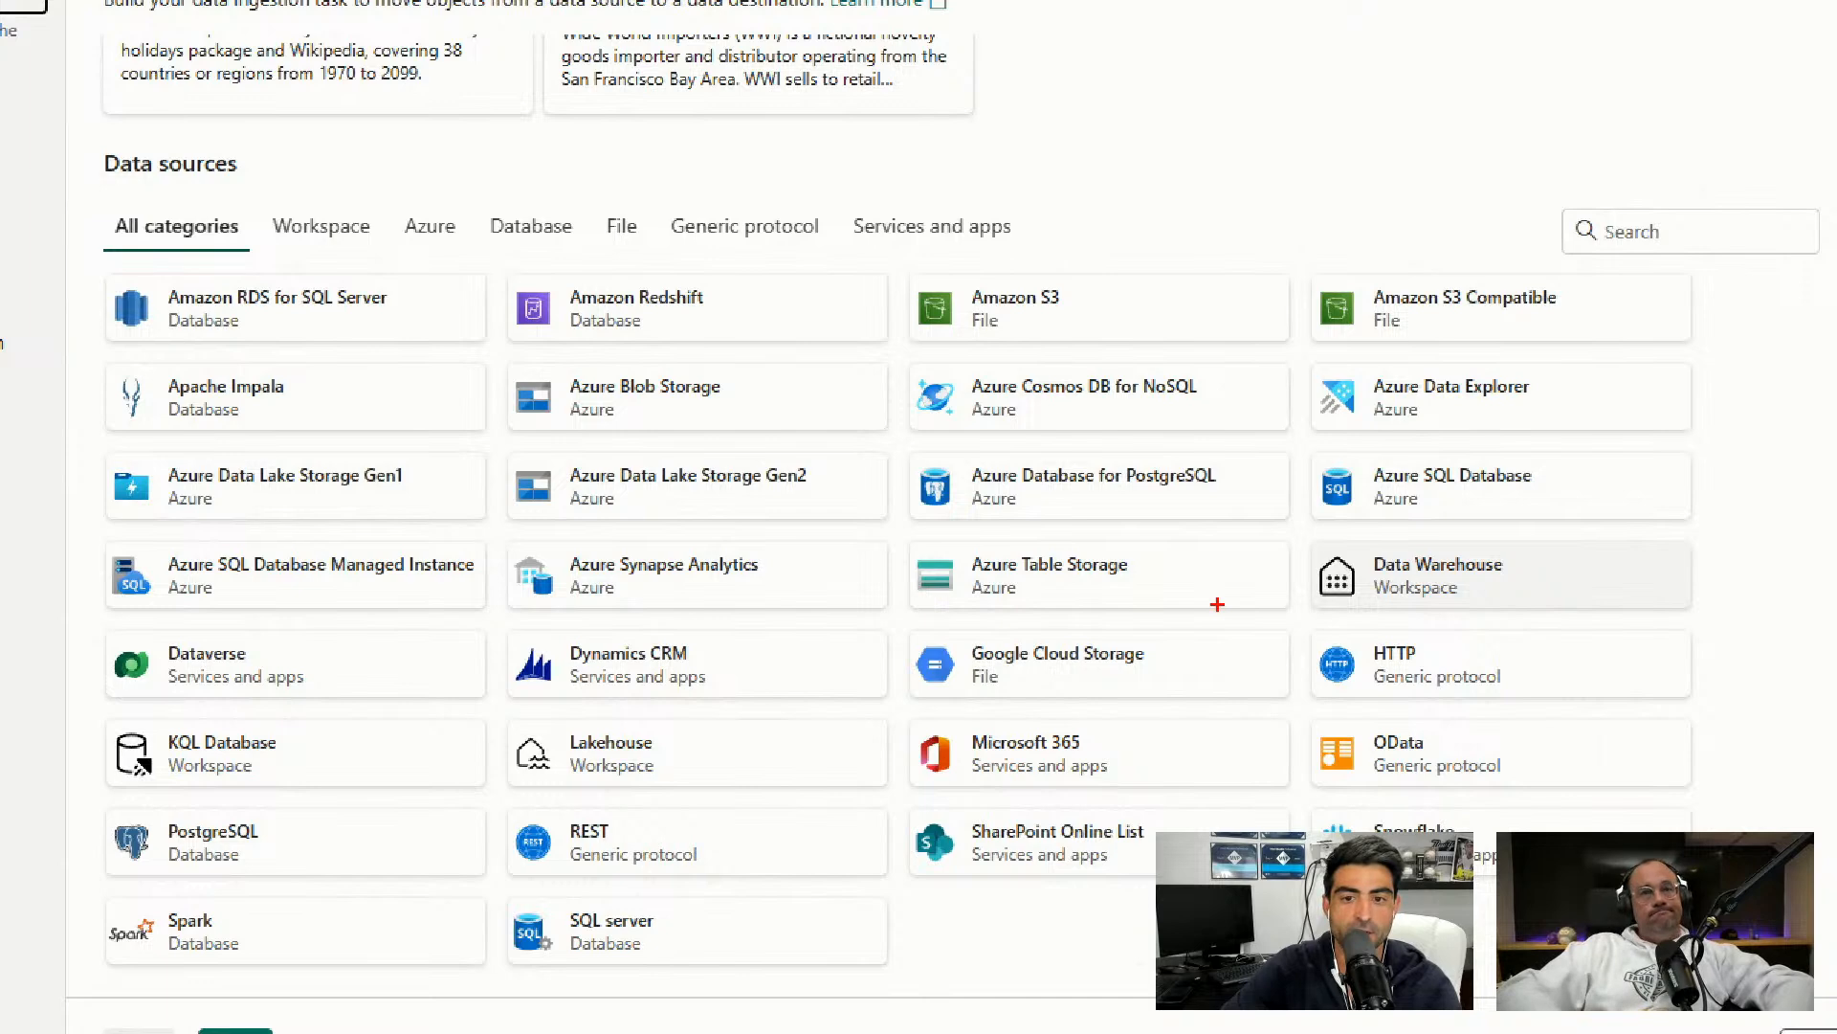
{"action": "key", "text": "Escape"}
{"action": "key", "text": "Escape"}
{"action": "left_click", "coordinate": [1056, 496]}
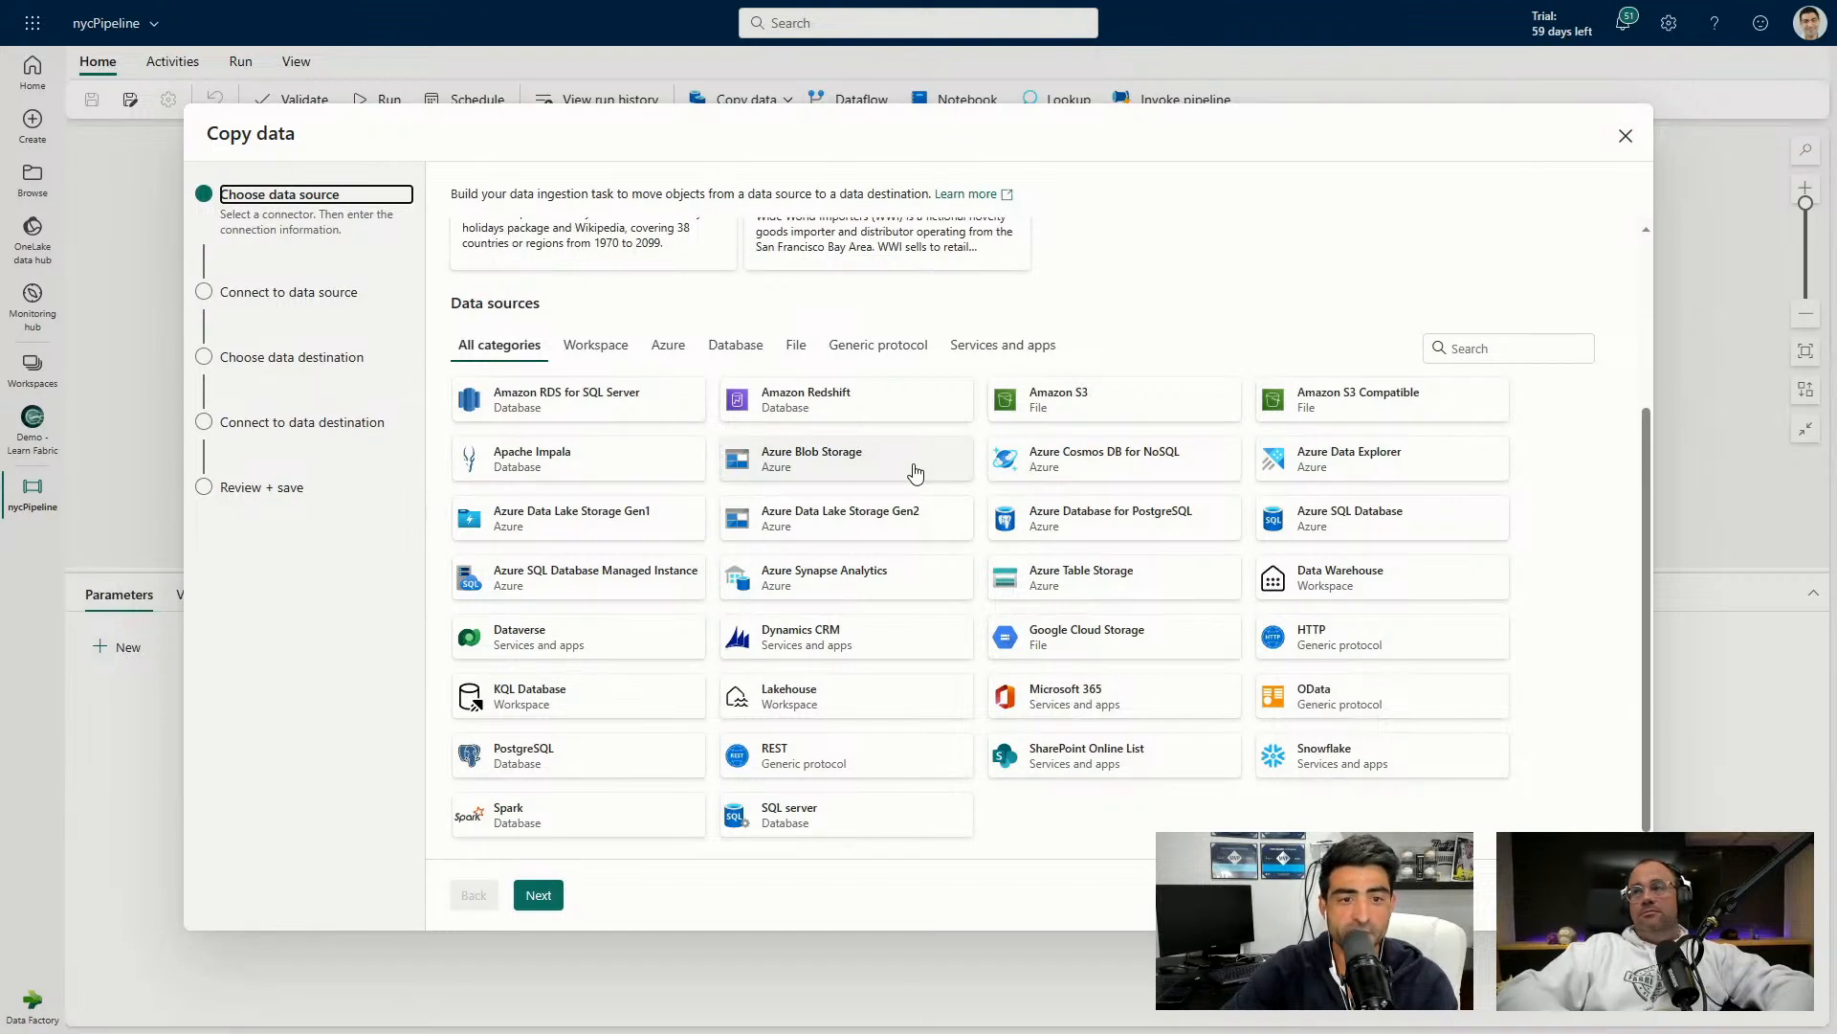
{"action": "left_click", "coordinate": [914, 469]}
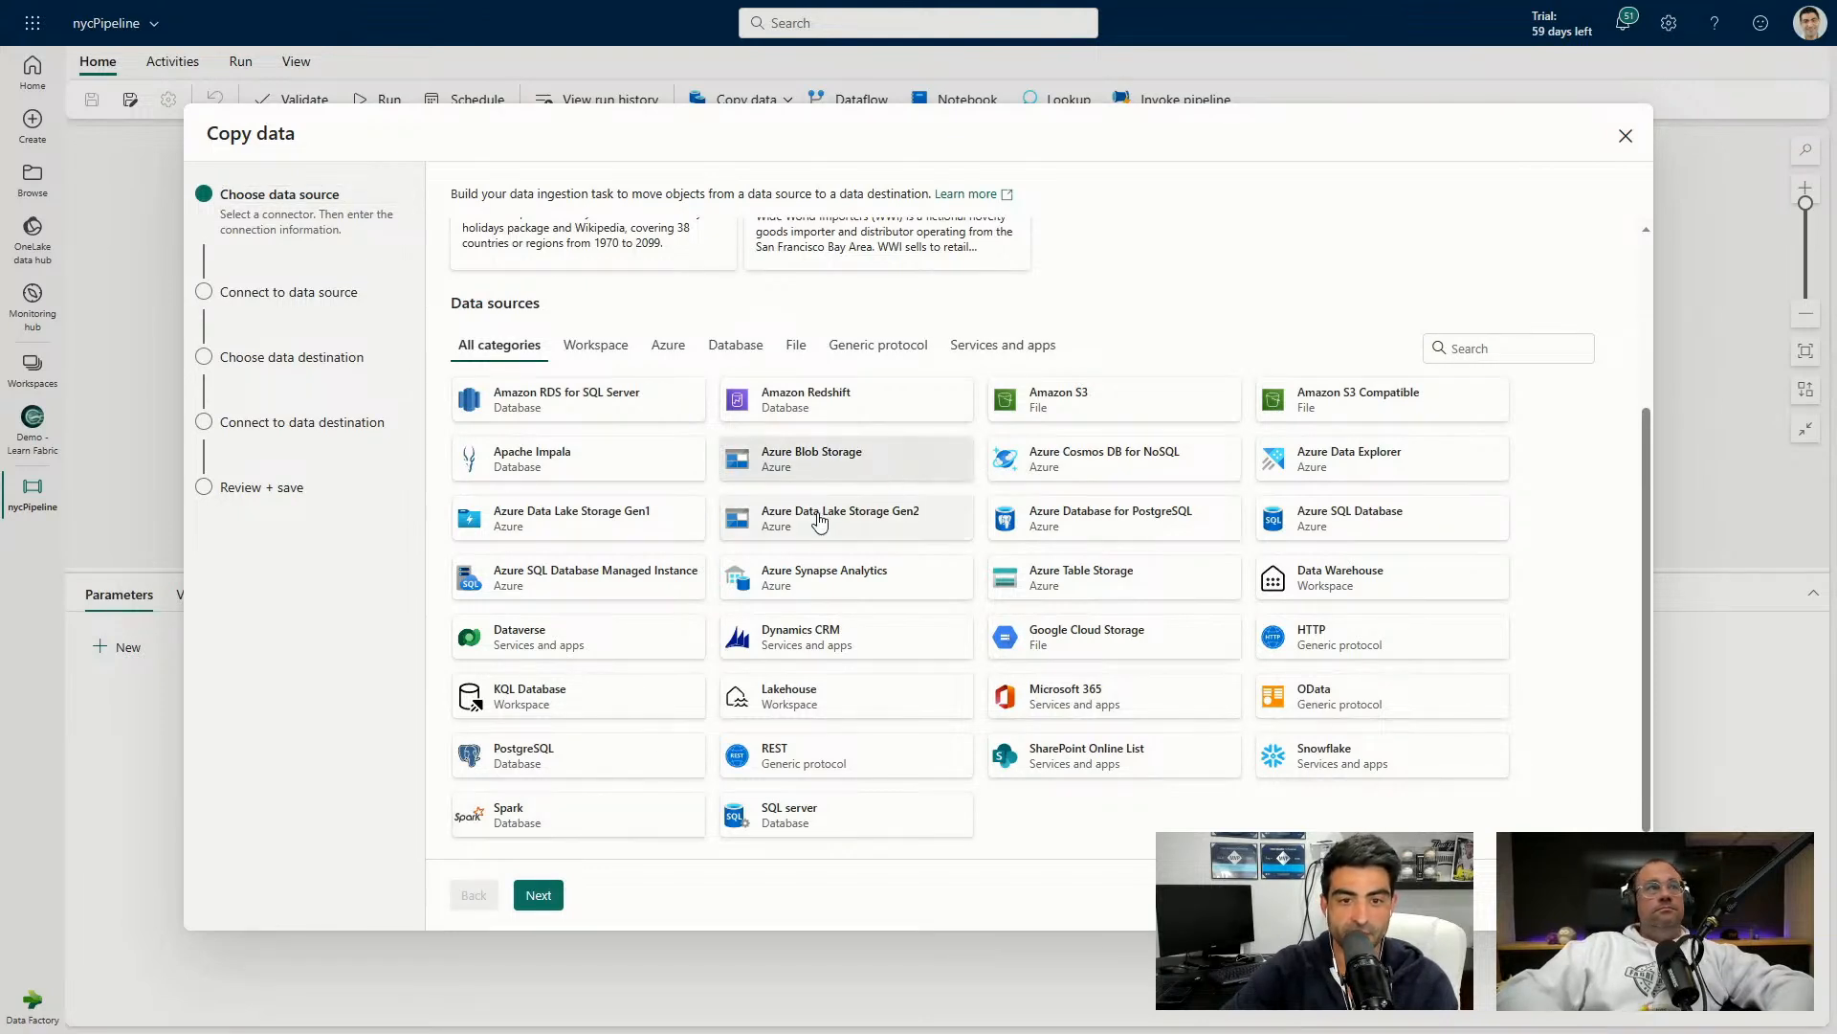
{"action": "left_click", "coordinate": [540, 895]}
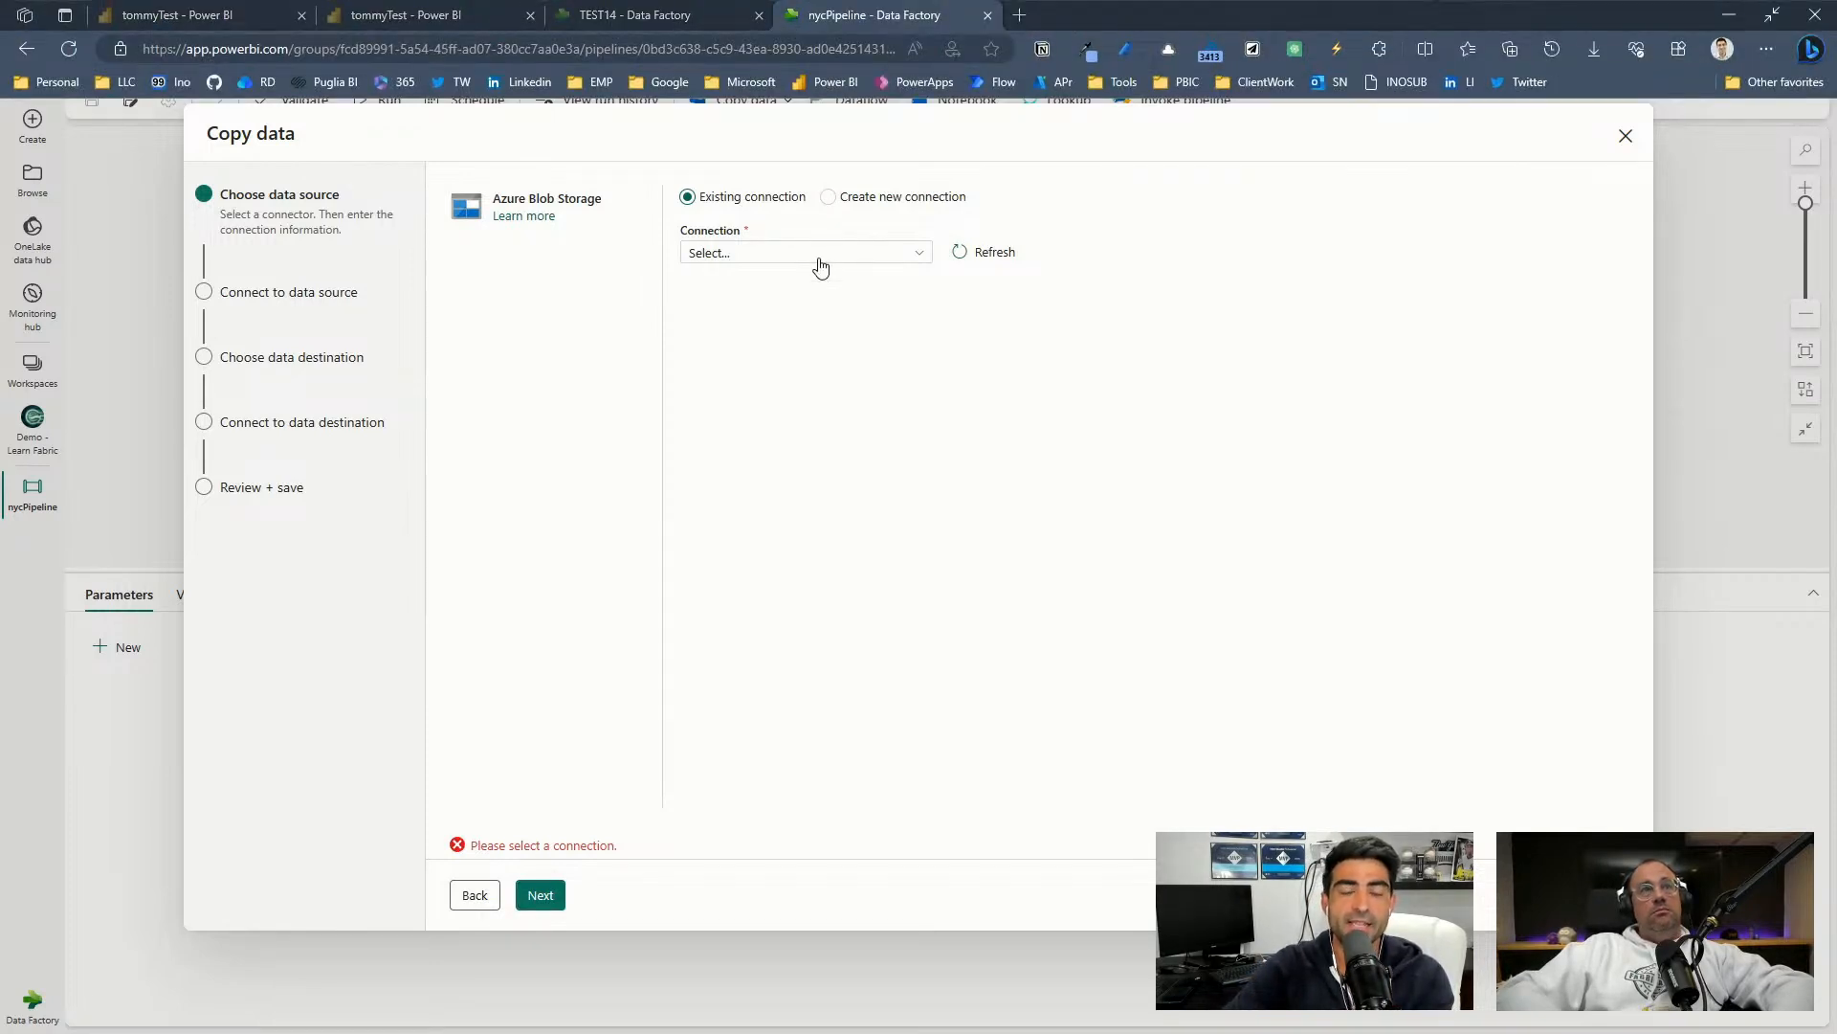
{"action": "left_click", "coordinate": [829, 197]}
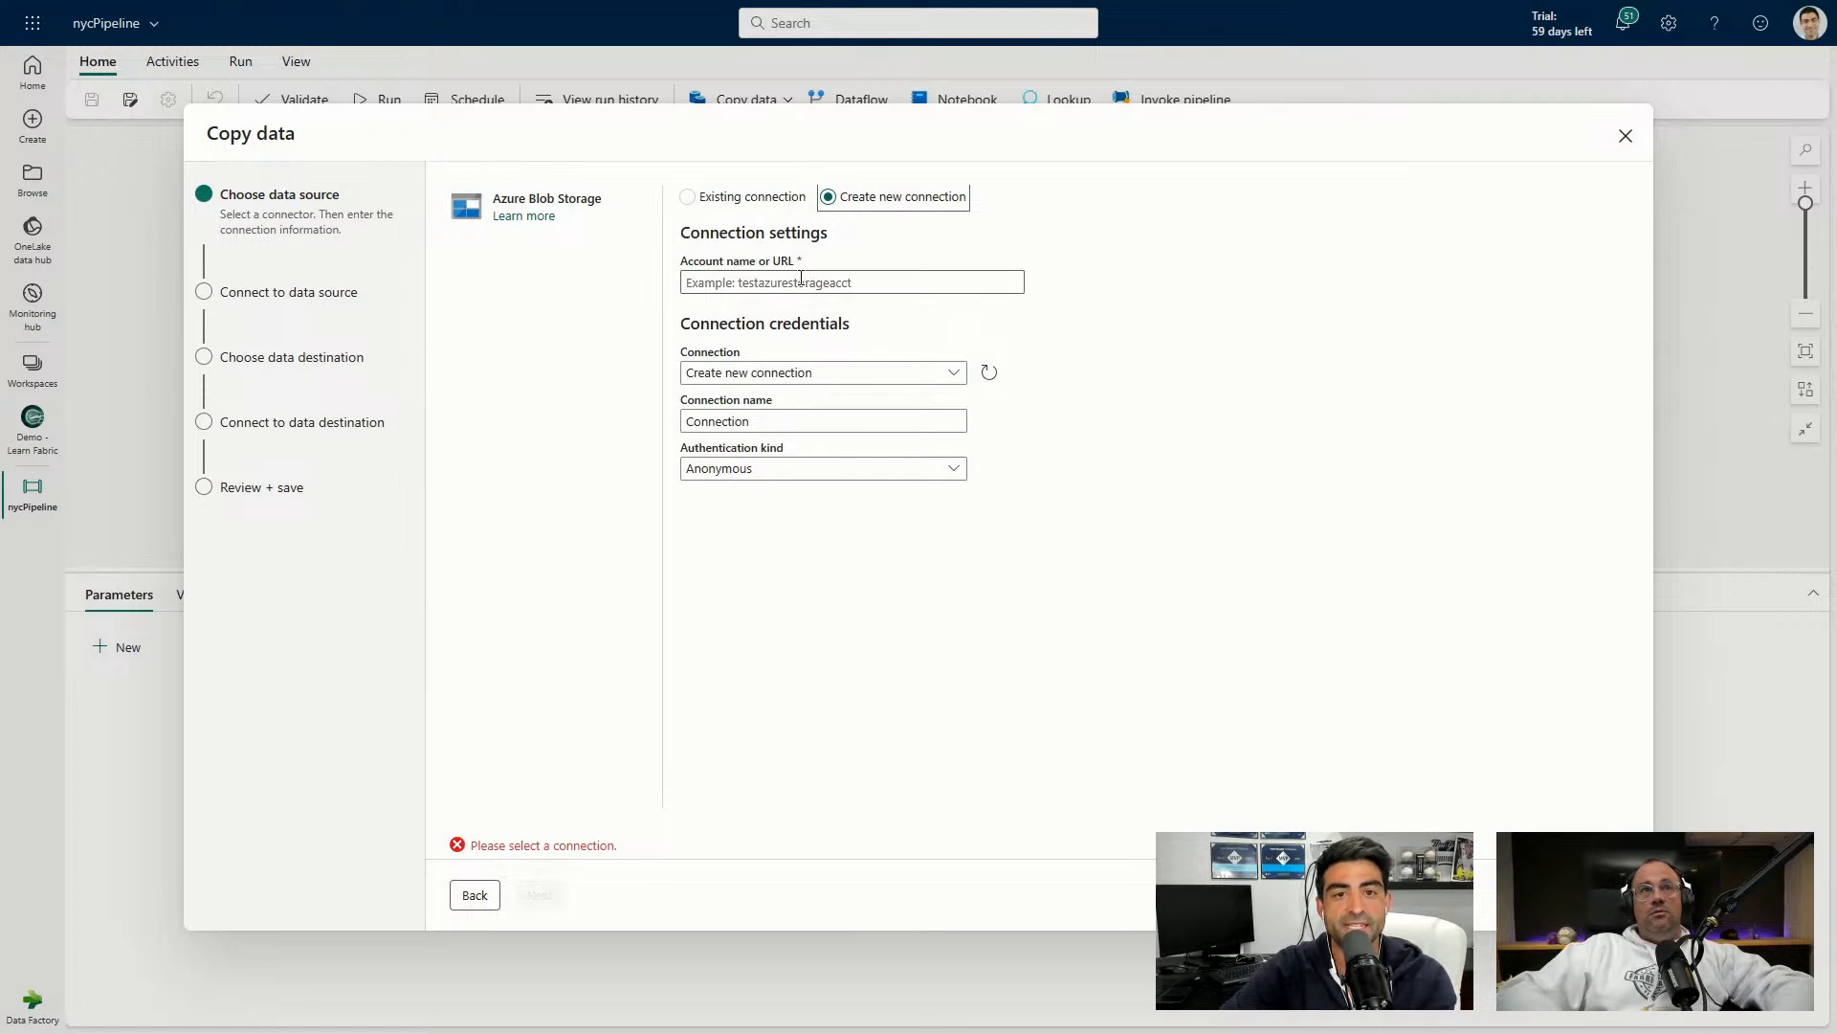
{"action": "left_click", "coordinate": [801, 282]}
{"action": "type", "text": "https://nyctaxisample.blob.core.windows.net/sample"}
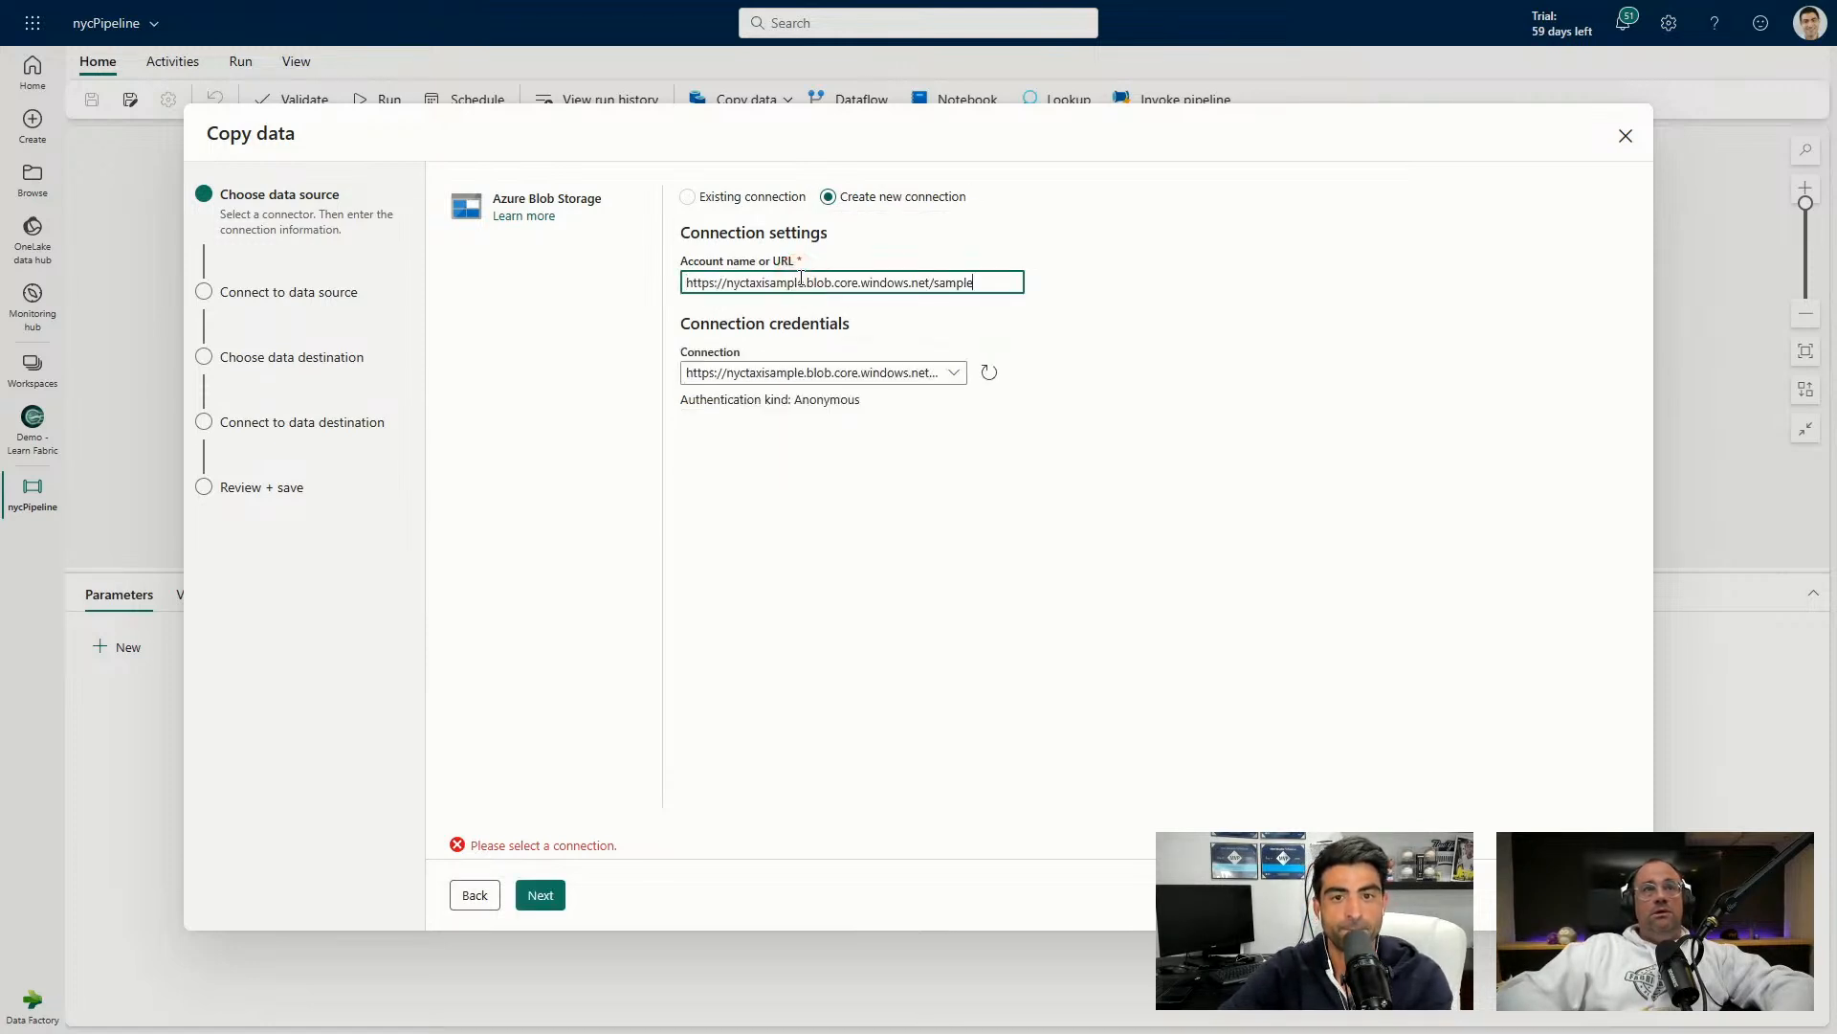
{"action": "left_click", "coordinate": [778, 377]}
{"action": "left_click", "coordinate": [792, 569]}
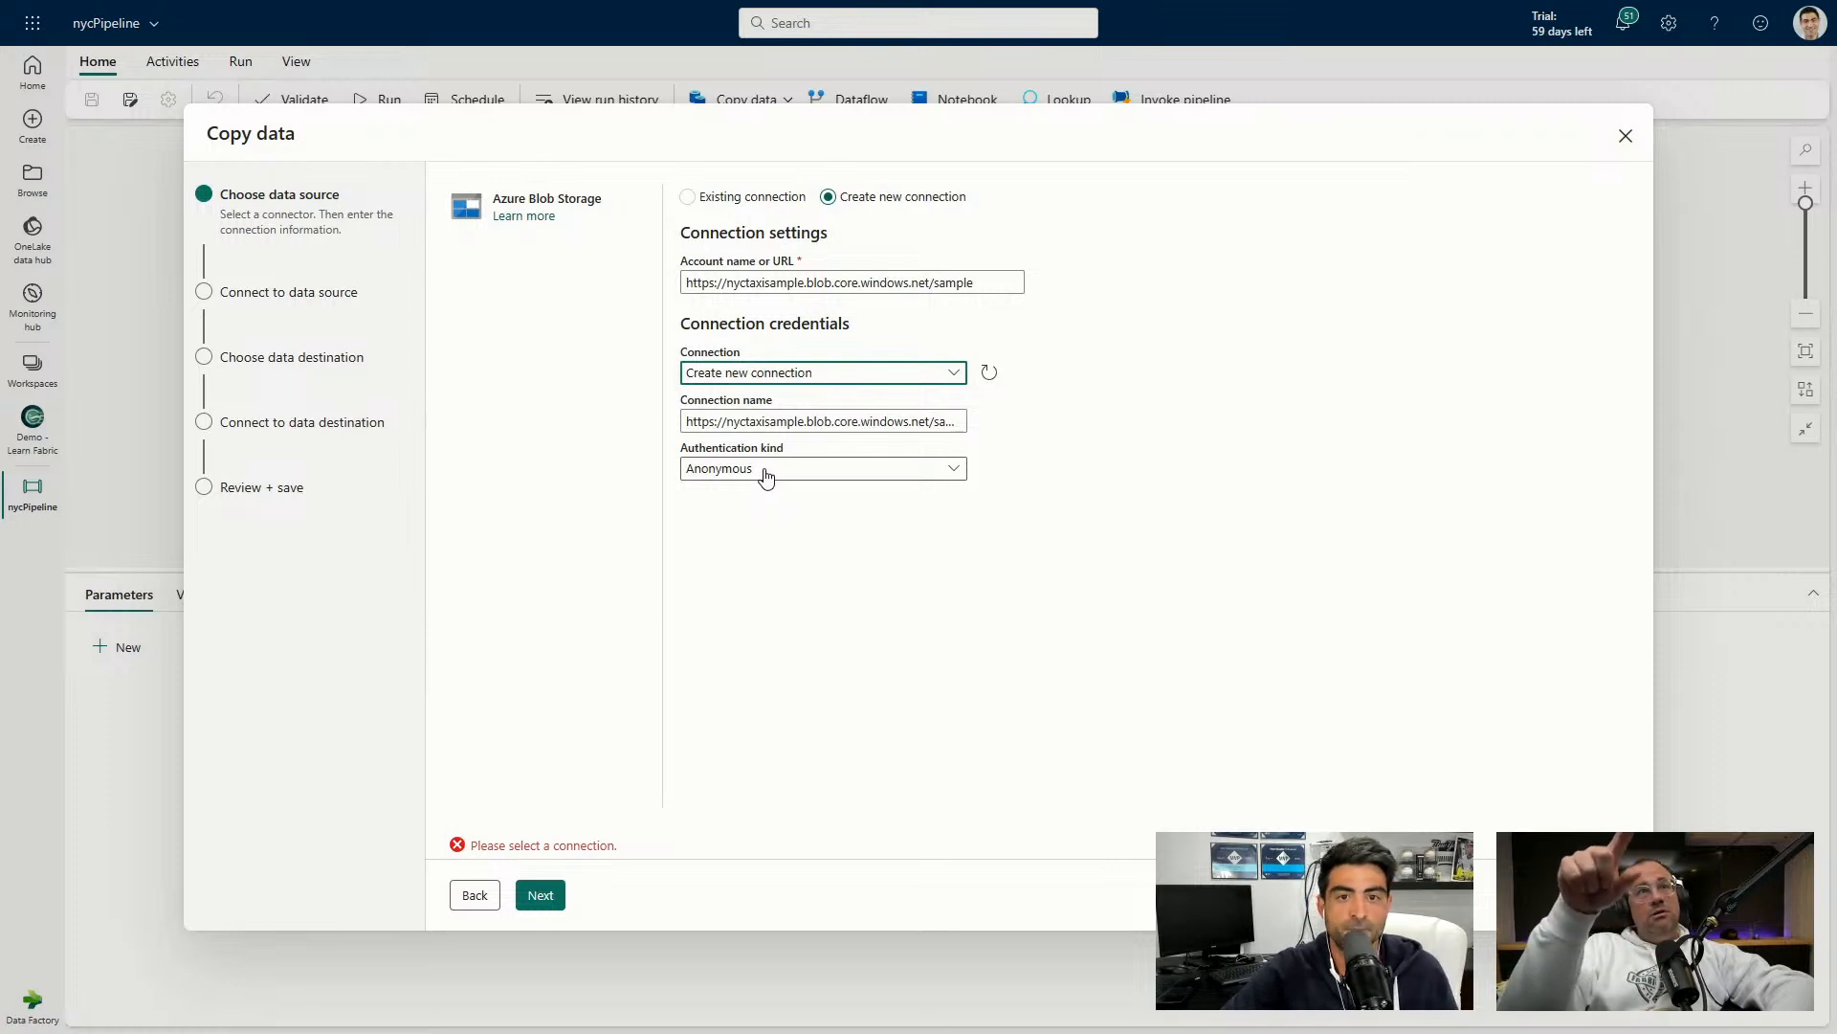
{"action": "left_click", "coordinate": [811, 285]}
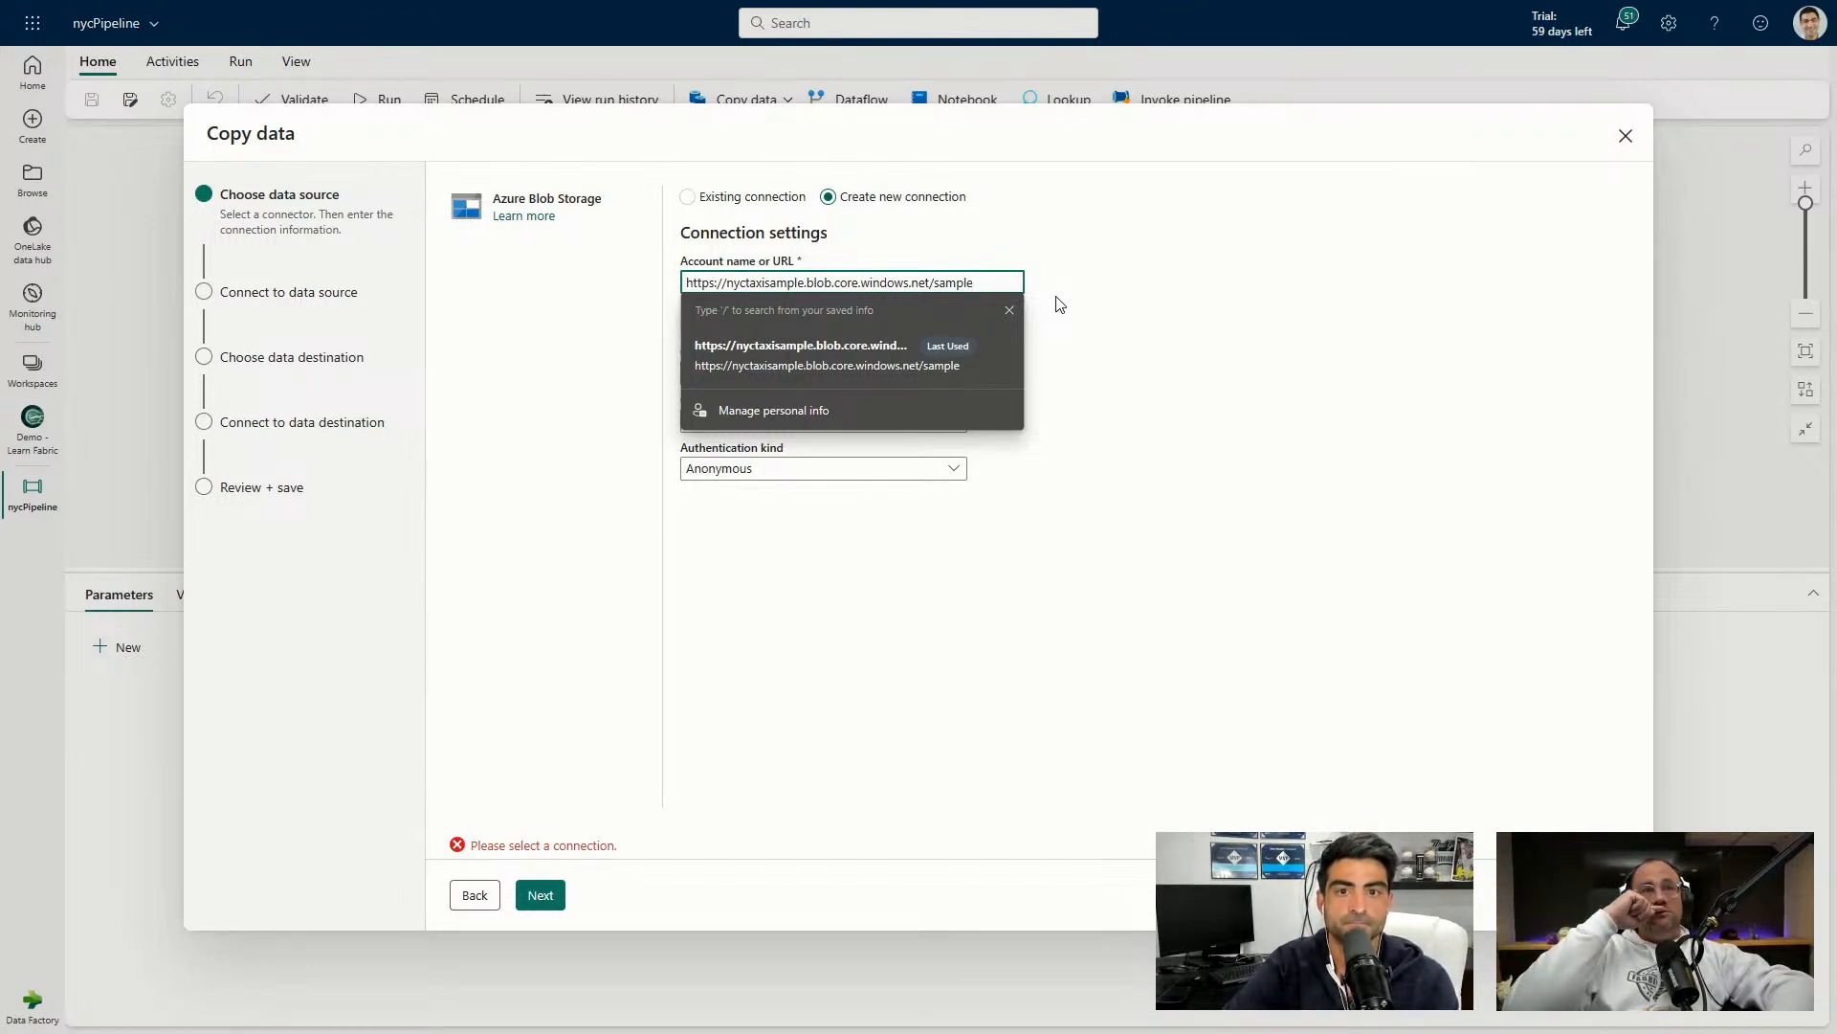
Clear the account URL and try the connection name 'Fabric NYC_Storage_Connection'.
{"action": "triple_click", "coordinate": [973, 282]}
{"action": "key", "text": "ctrl+c"}
{"action": "key", "text": "BackSpace"}
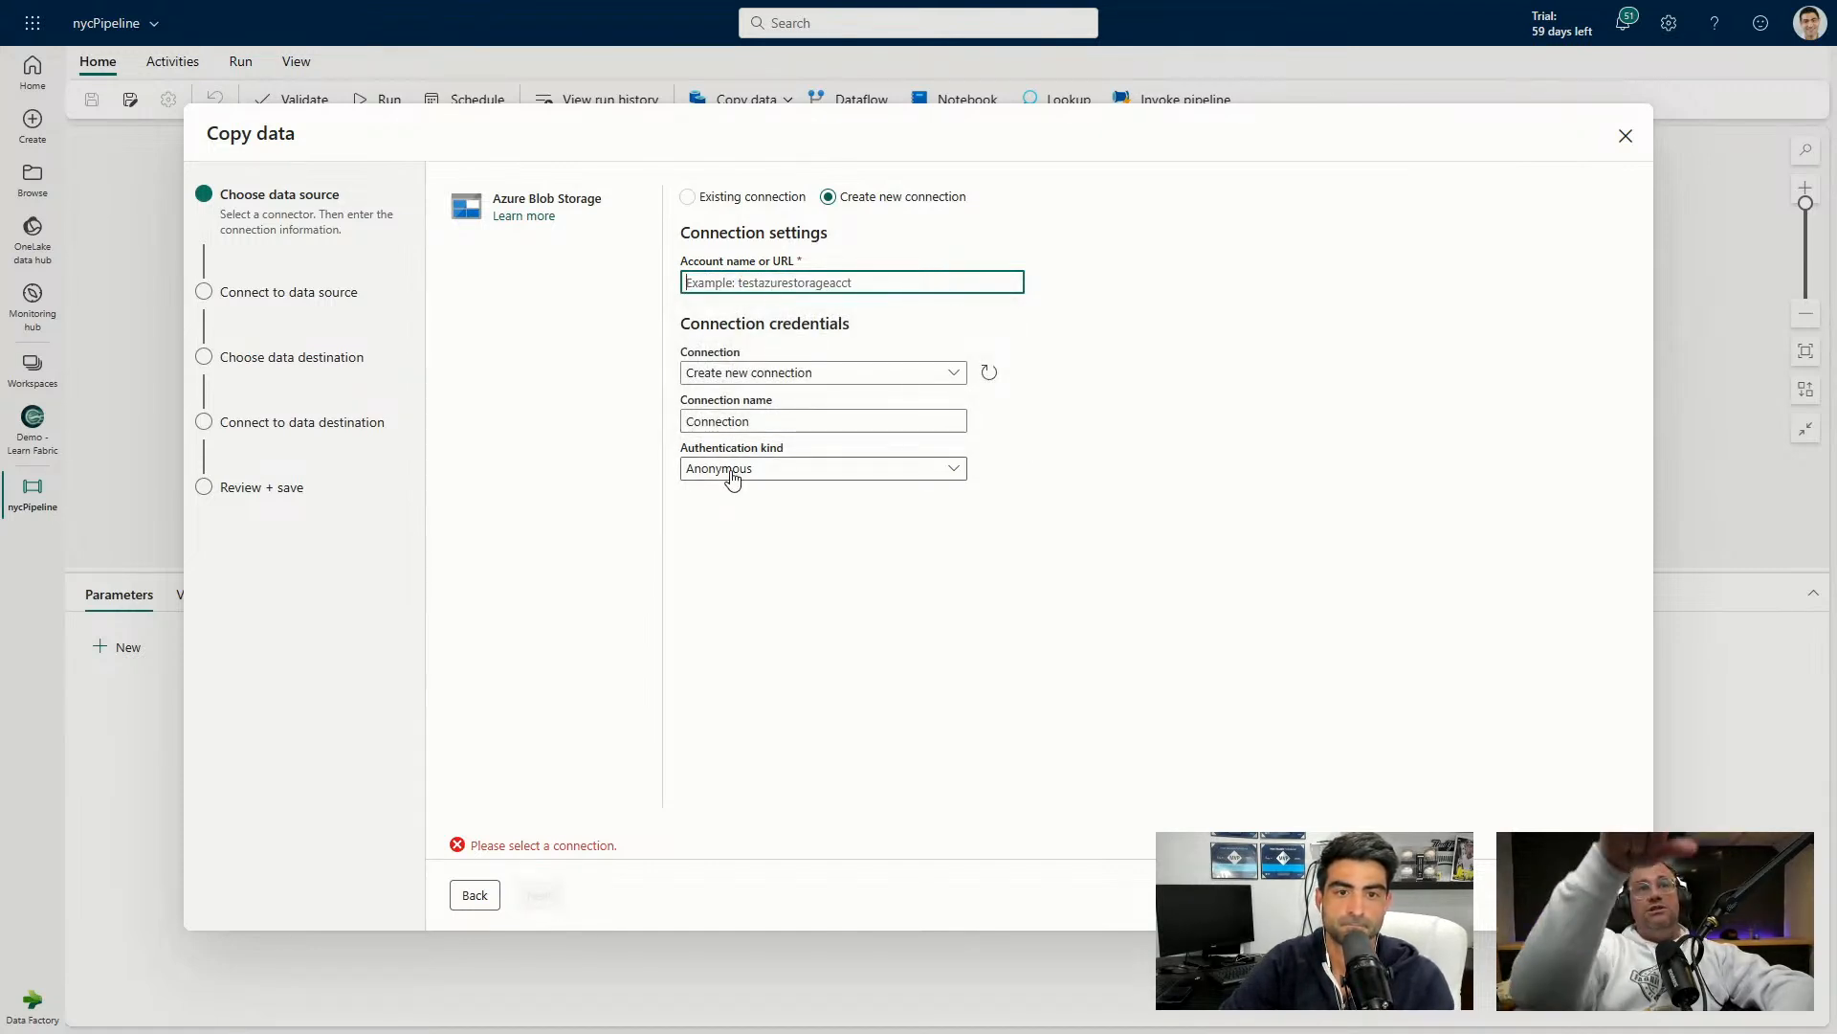
{"action": "left_click", "coordinate": [733, 422]}
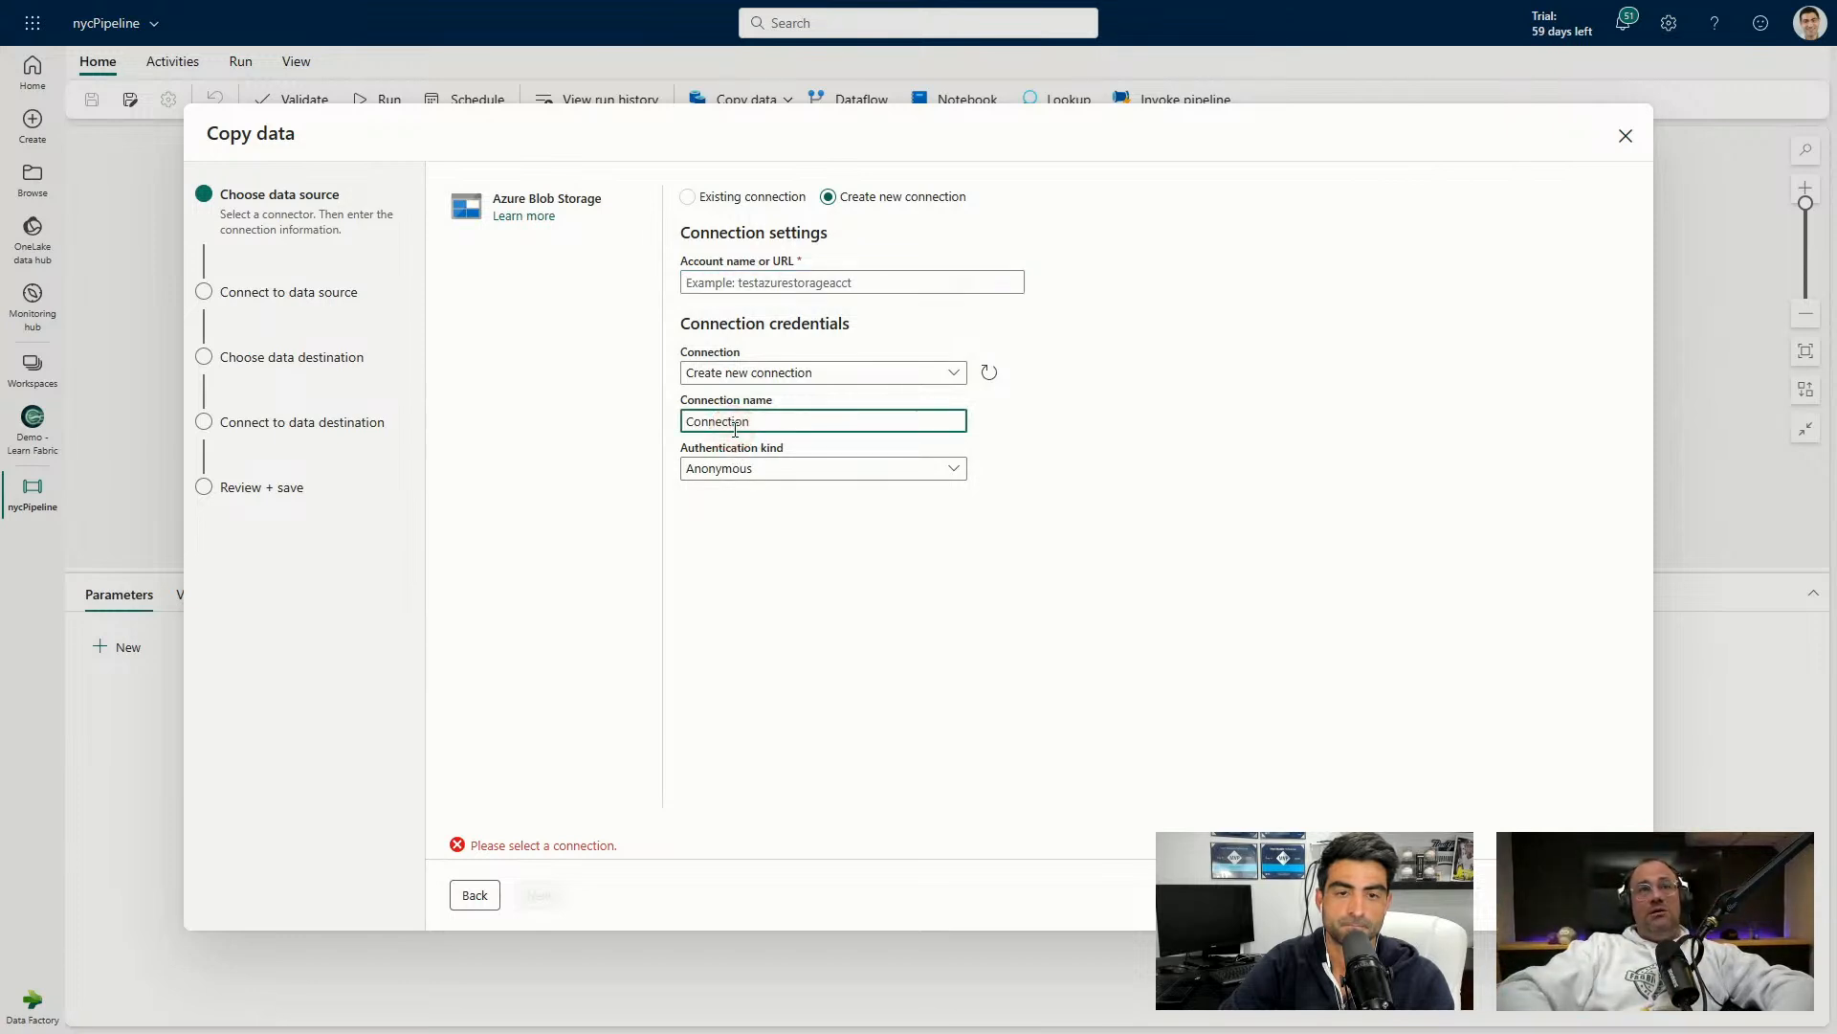
{"action": "left_click", "coordinate": [745, 425]}
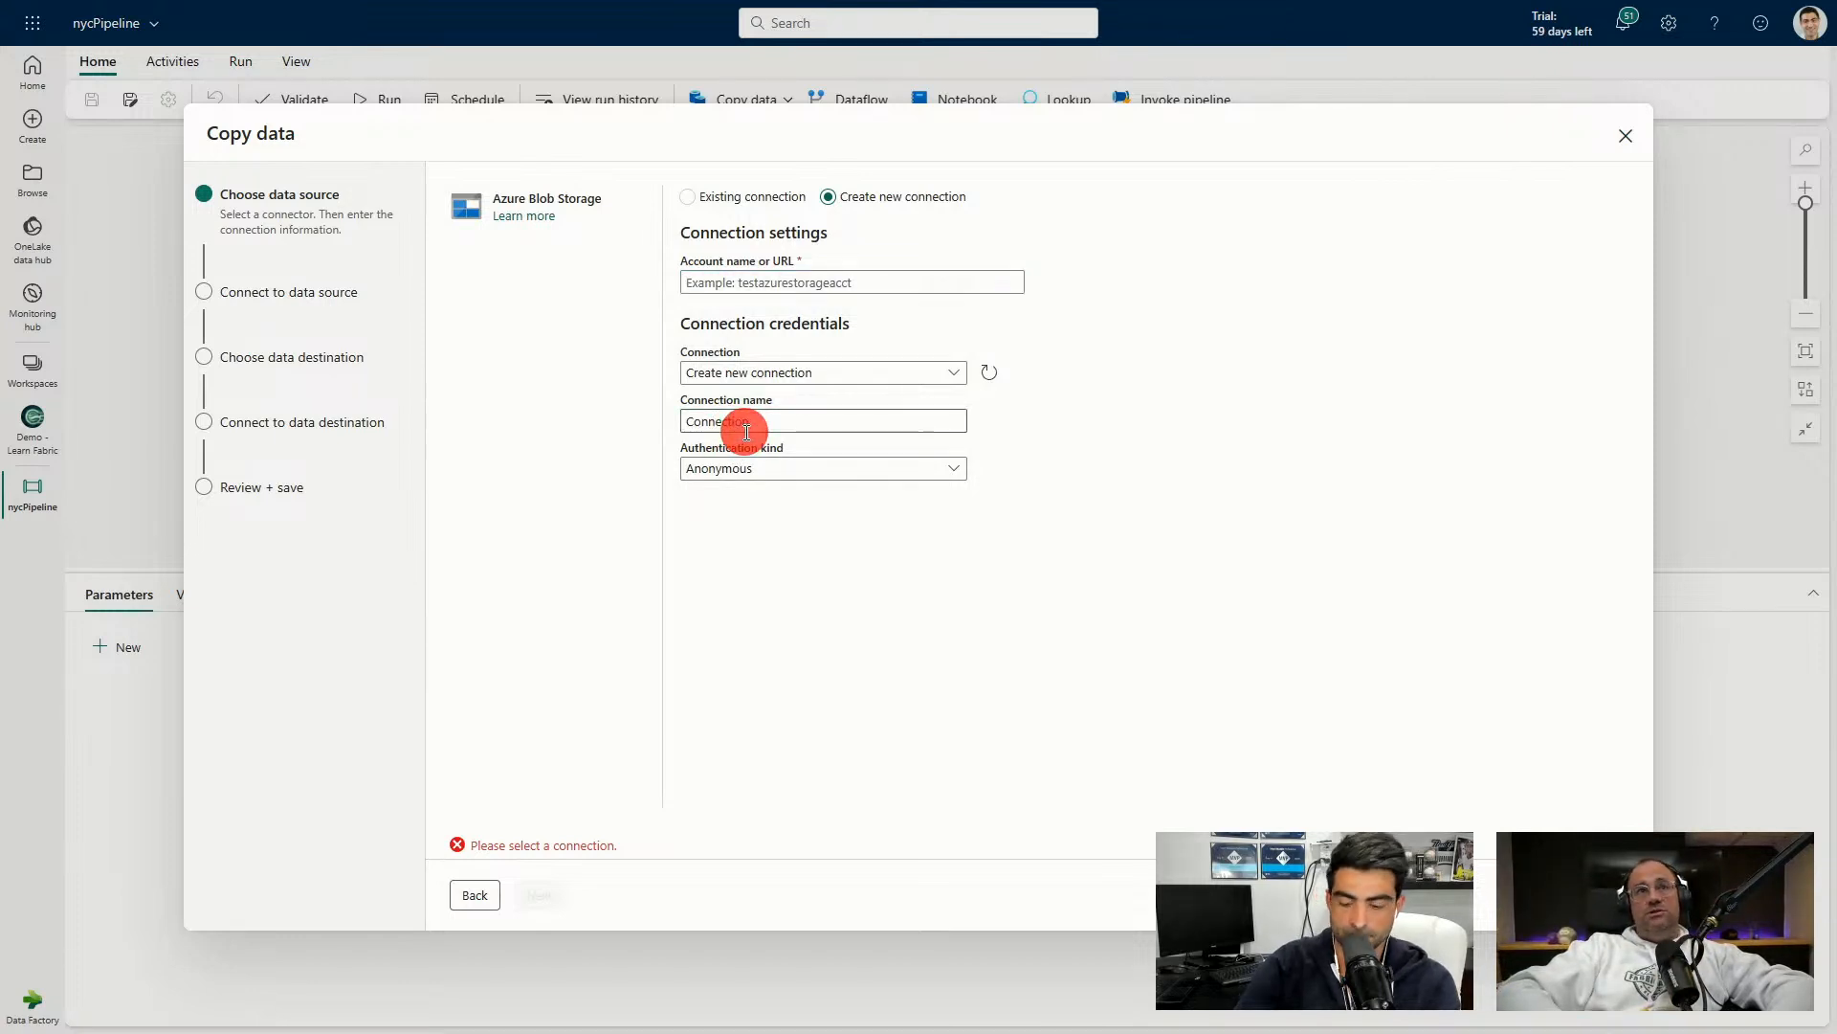
{"action": "left_click_drag", "start_coordinate": [746, 425], "coordinate": [677, 427]}
{"action": "type", "text": "Fa"}
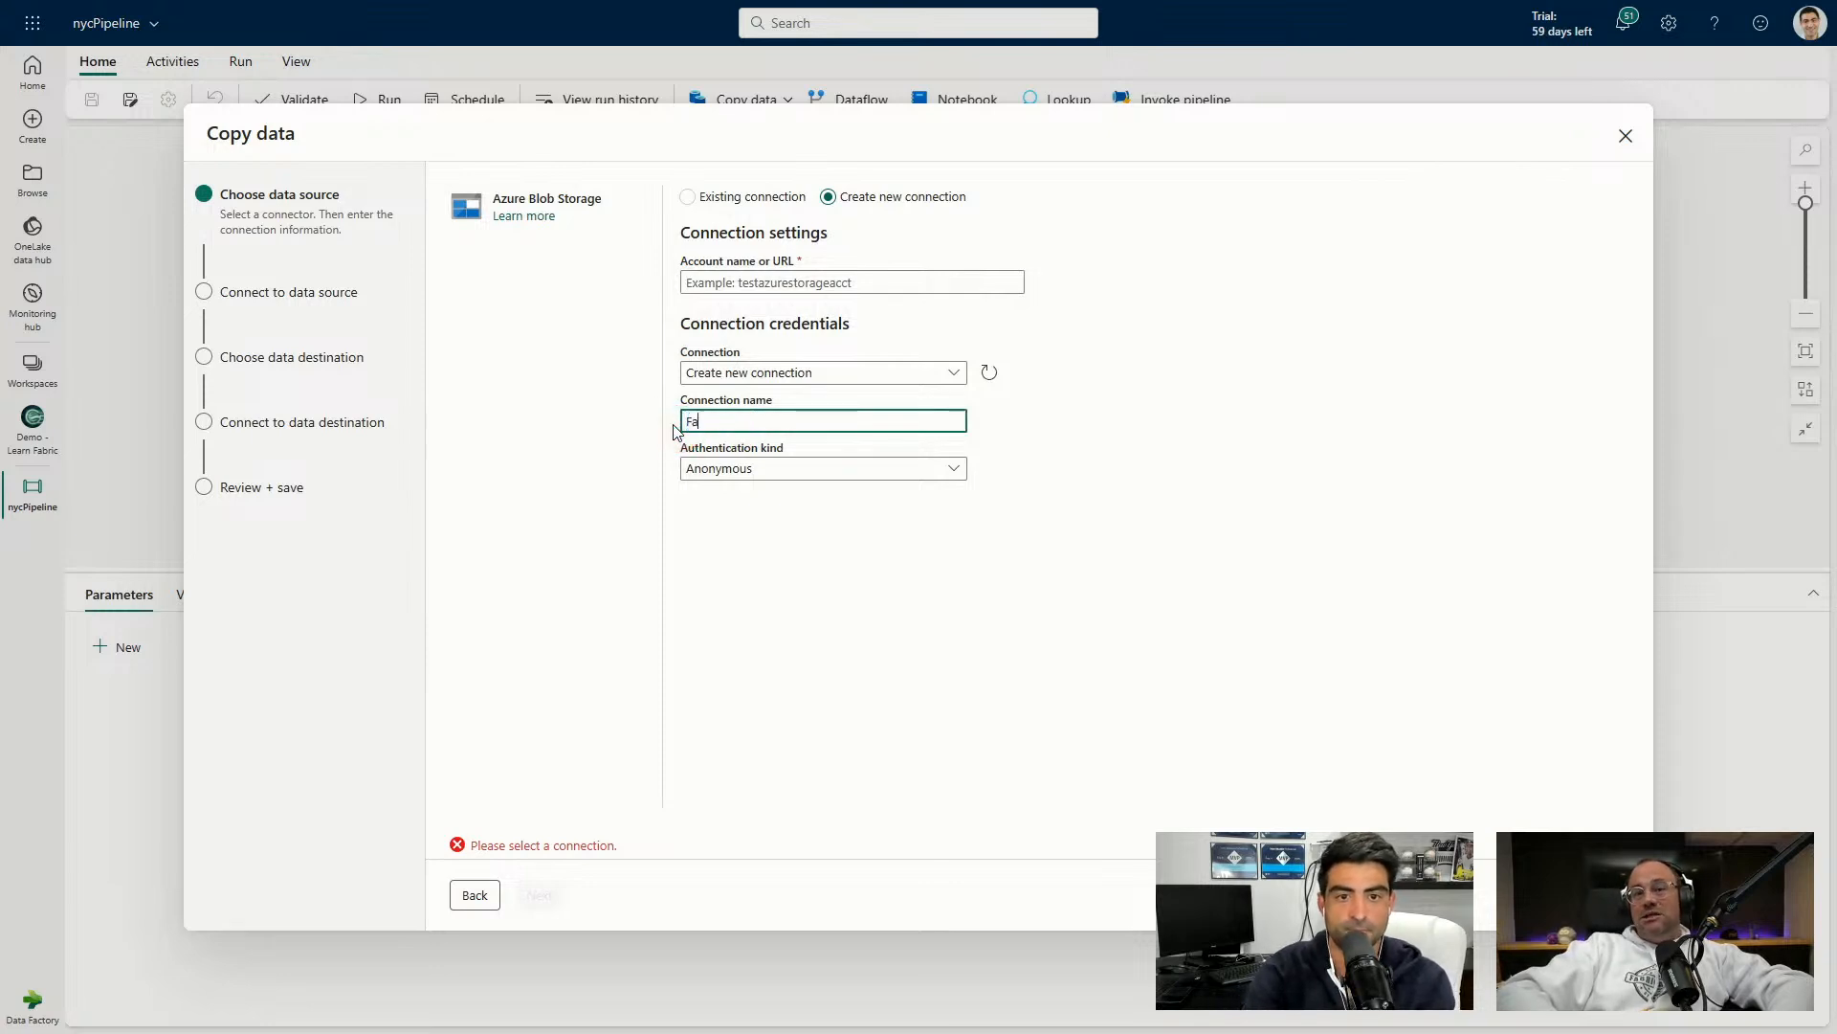
{"action": "type", "text": "bric N"}
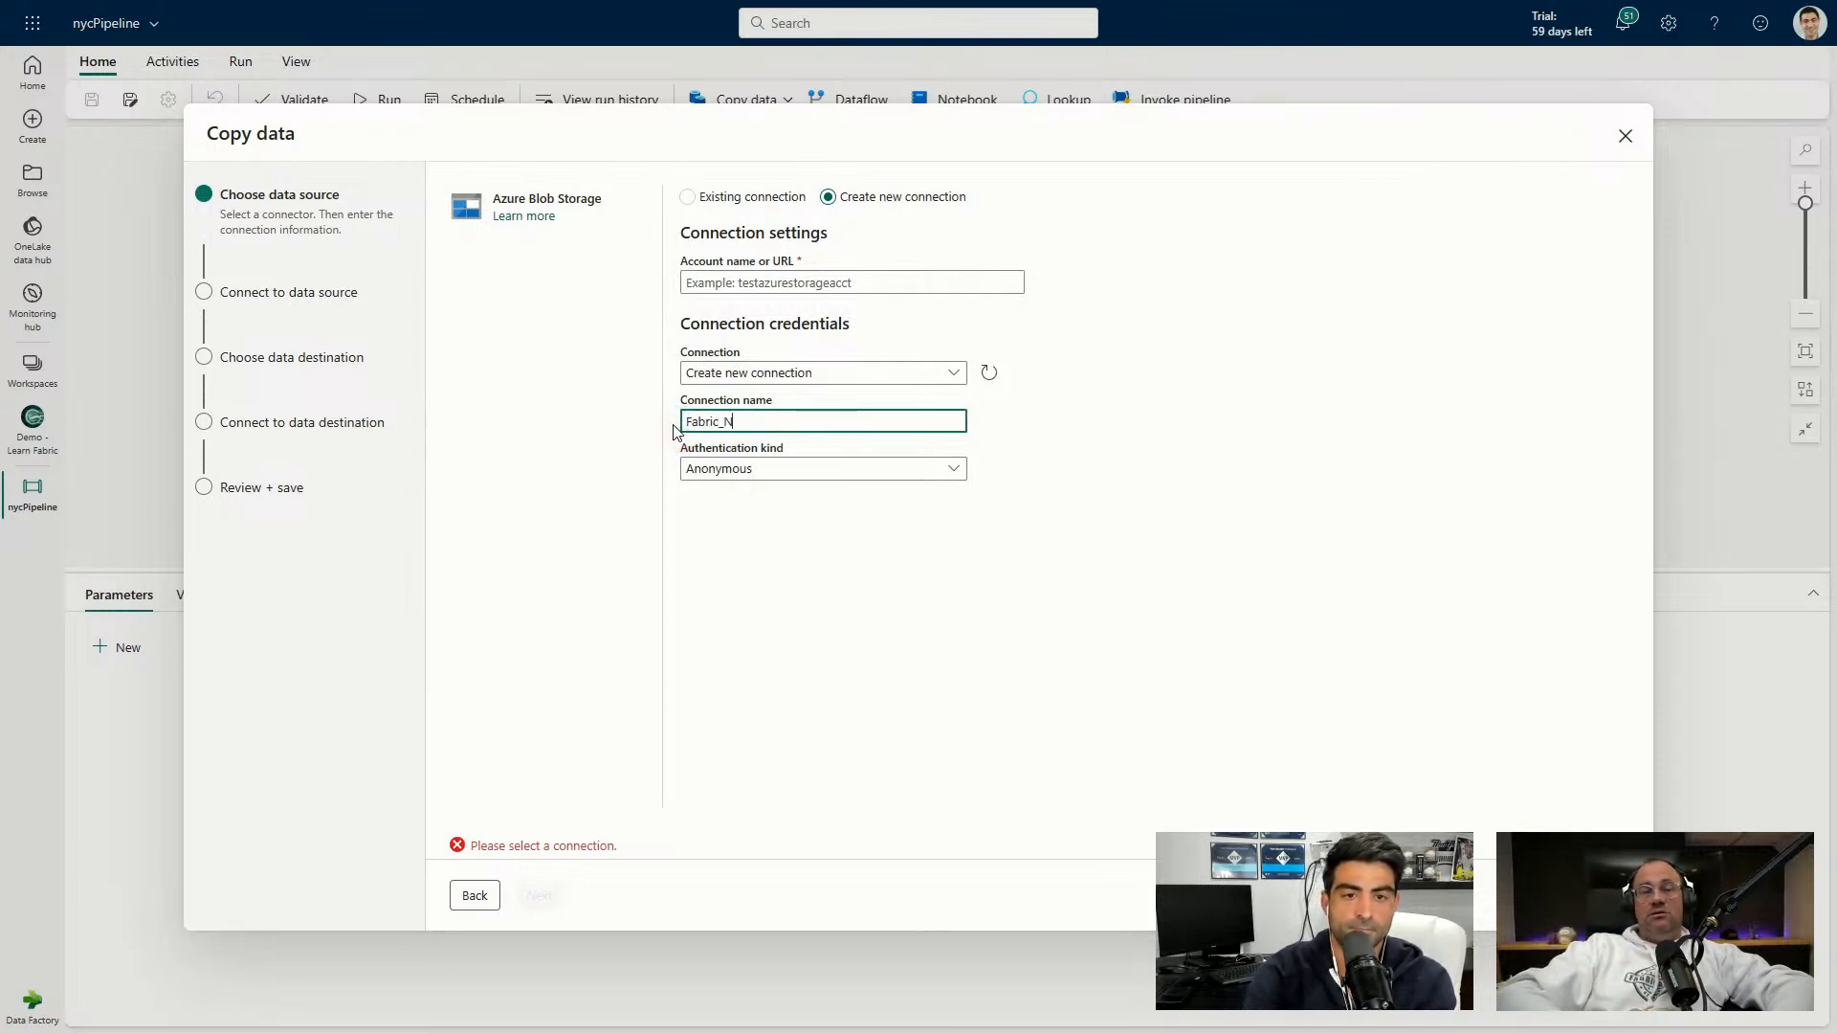
{"action": "type", "text": "YC_S"}
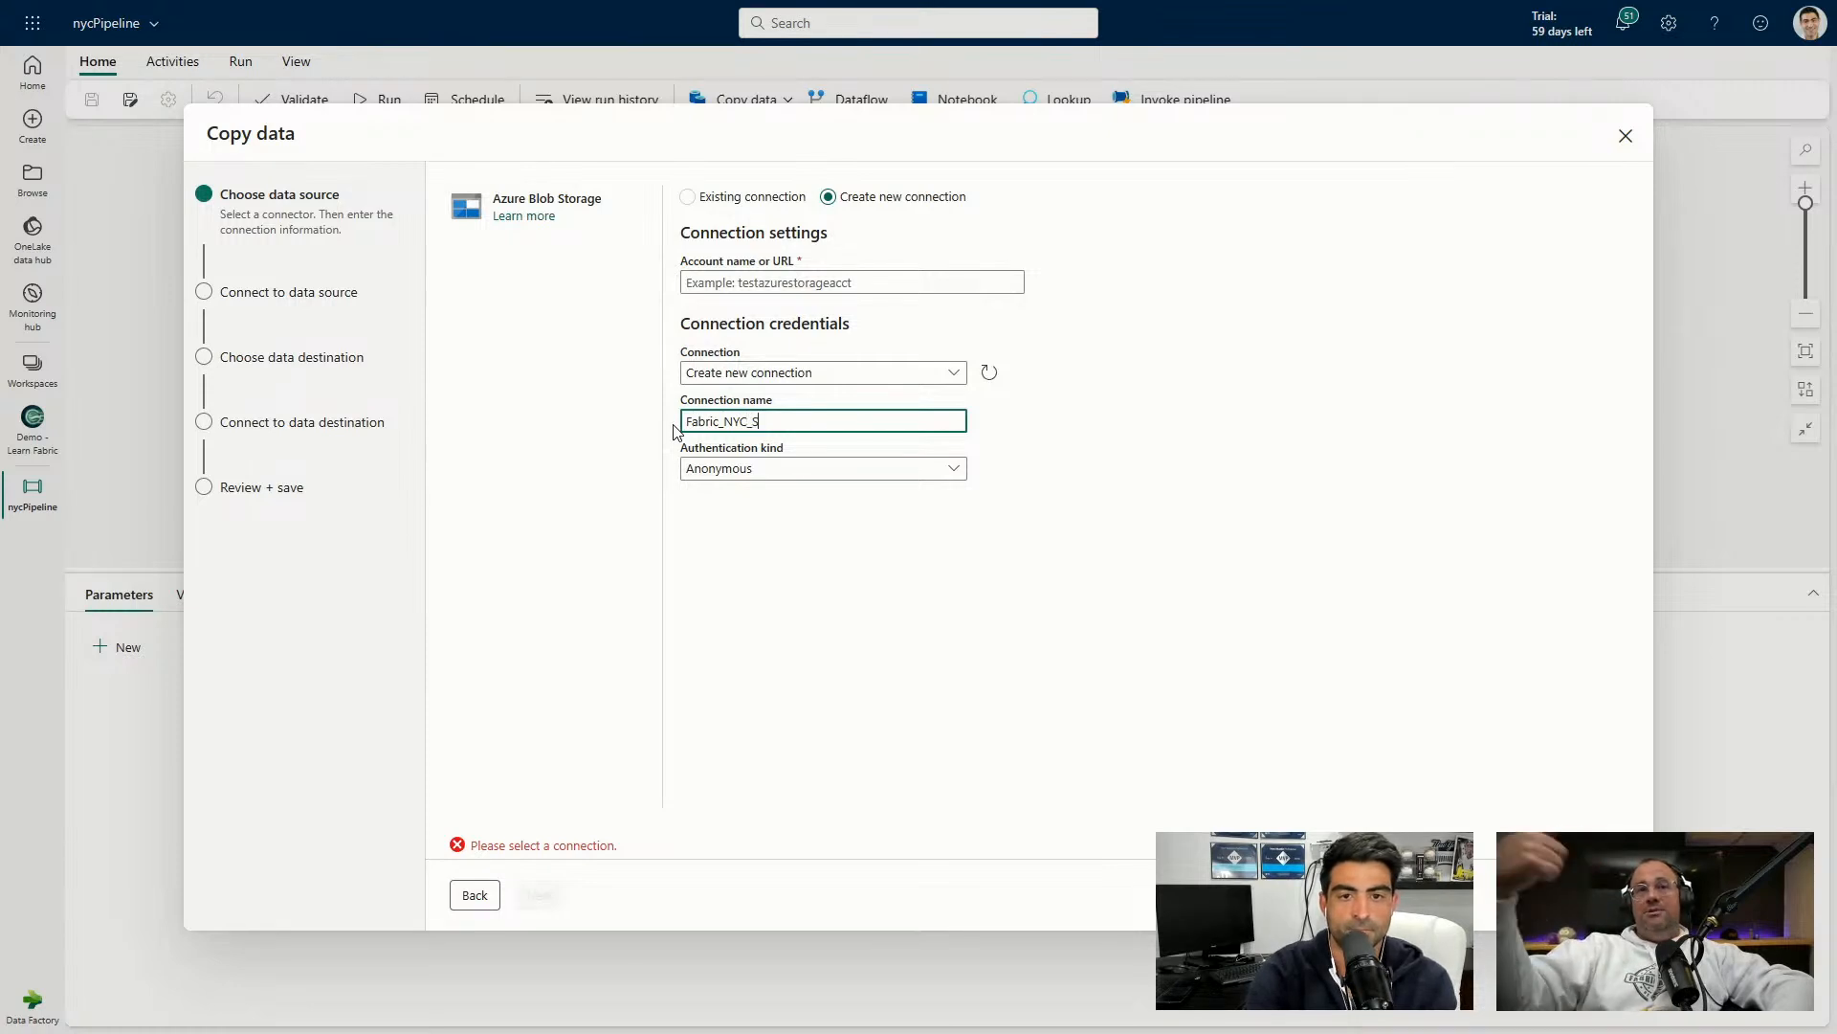
{"action": "type", "text": "torage_Connection"}
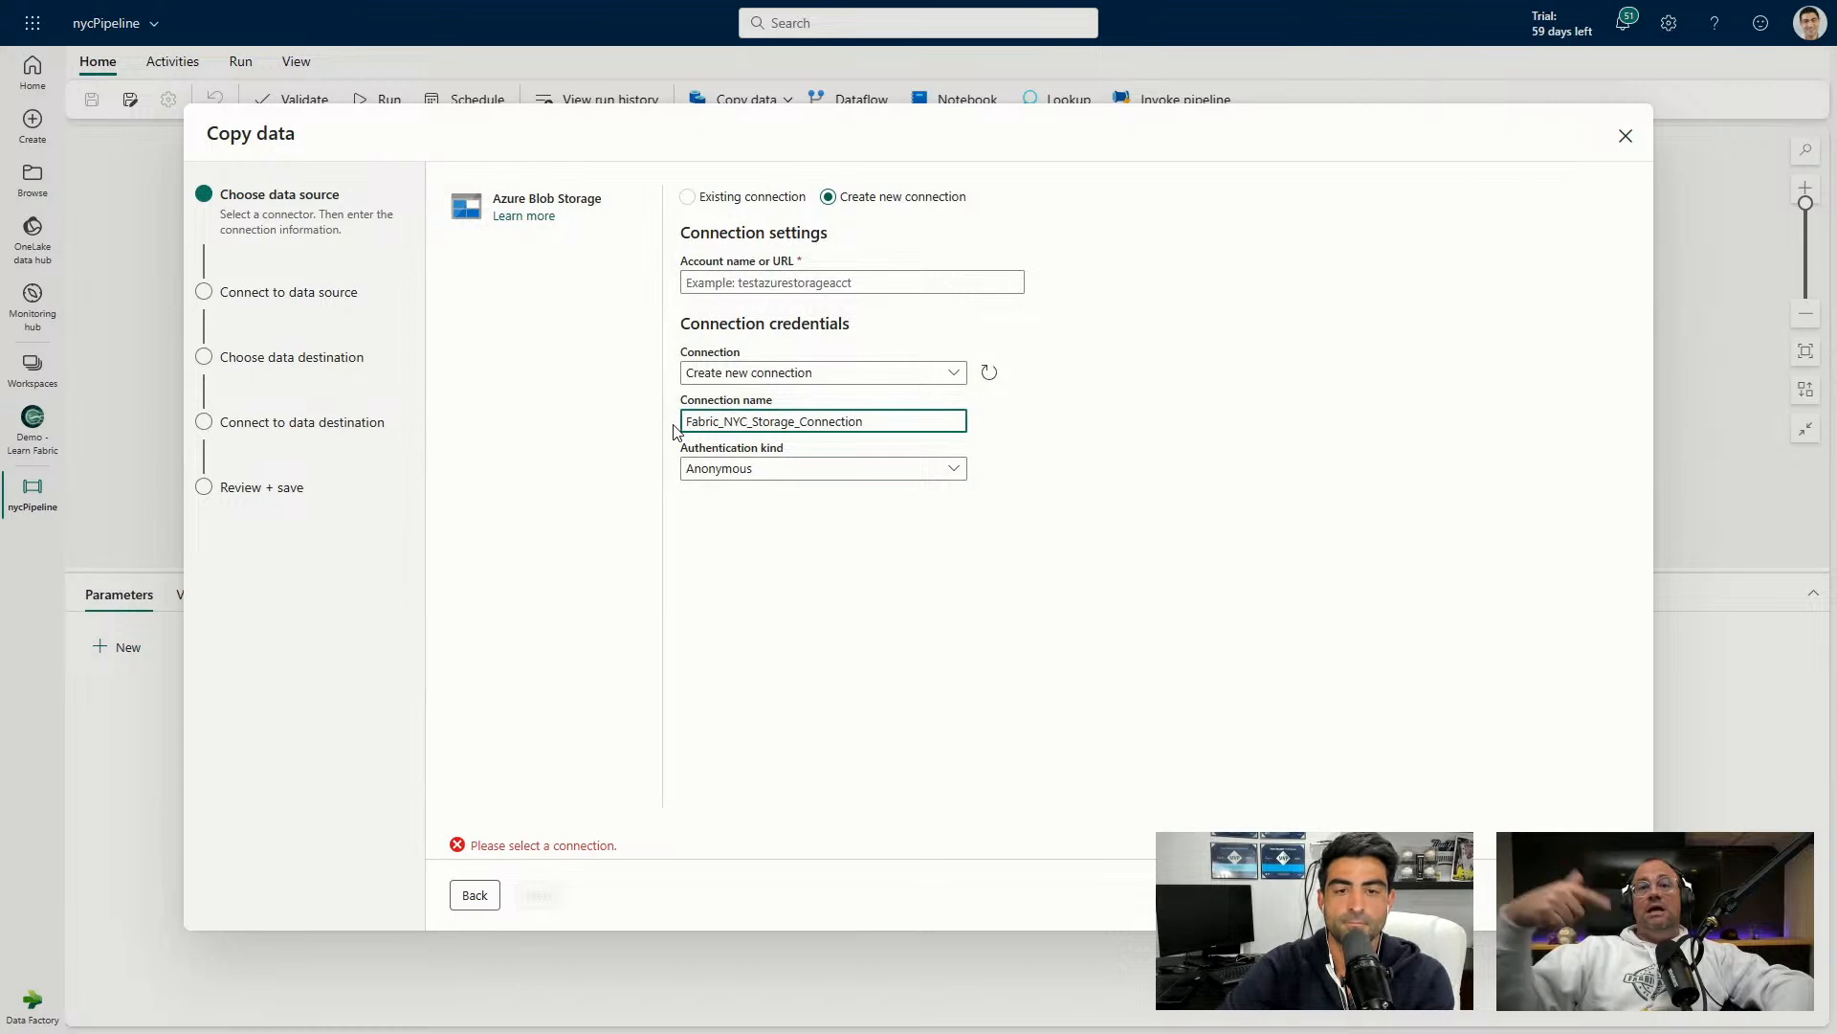
Re-enter the sample URL, choose Create new connection, and name it FabricNYC_Storage.
{"action": "left_click", "coordinate": [716, 280]}
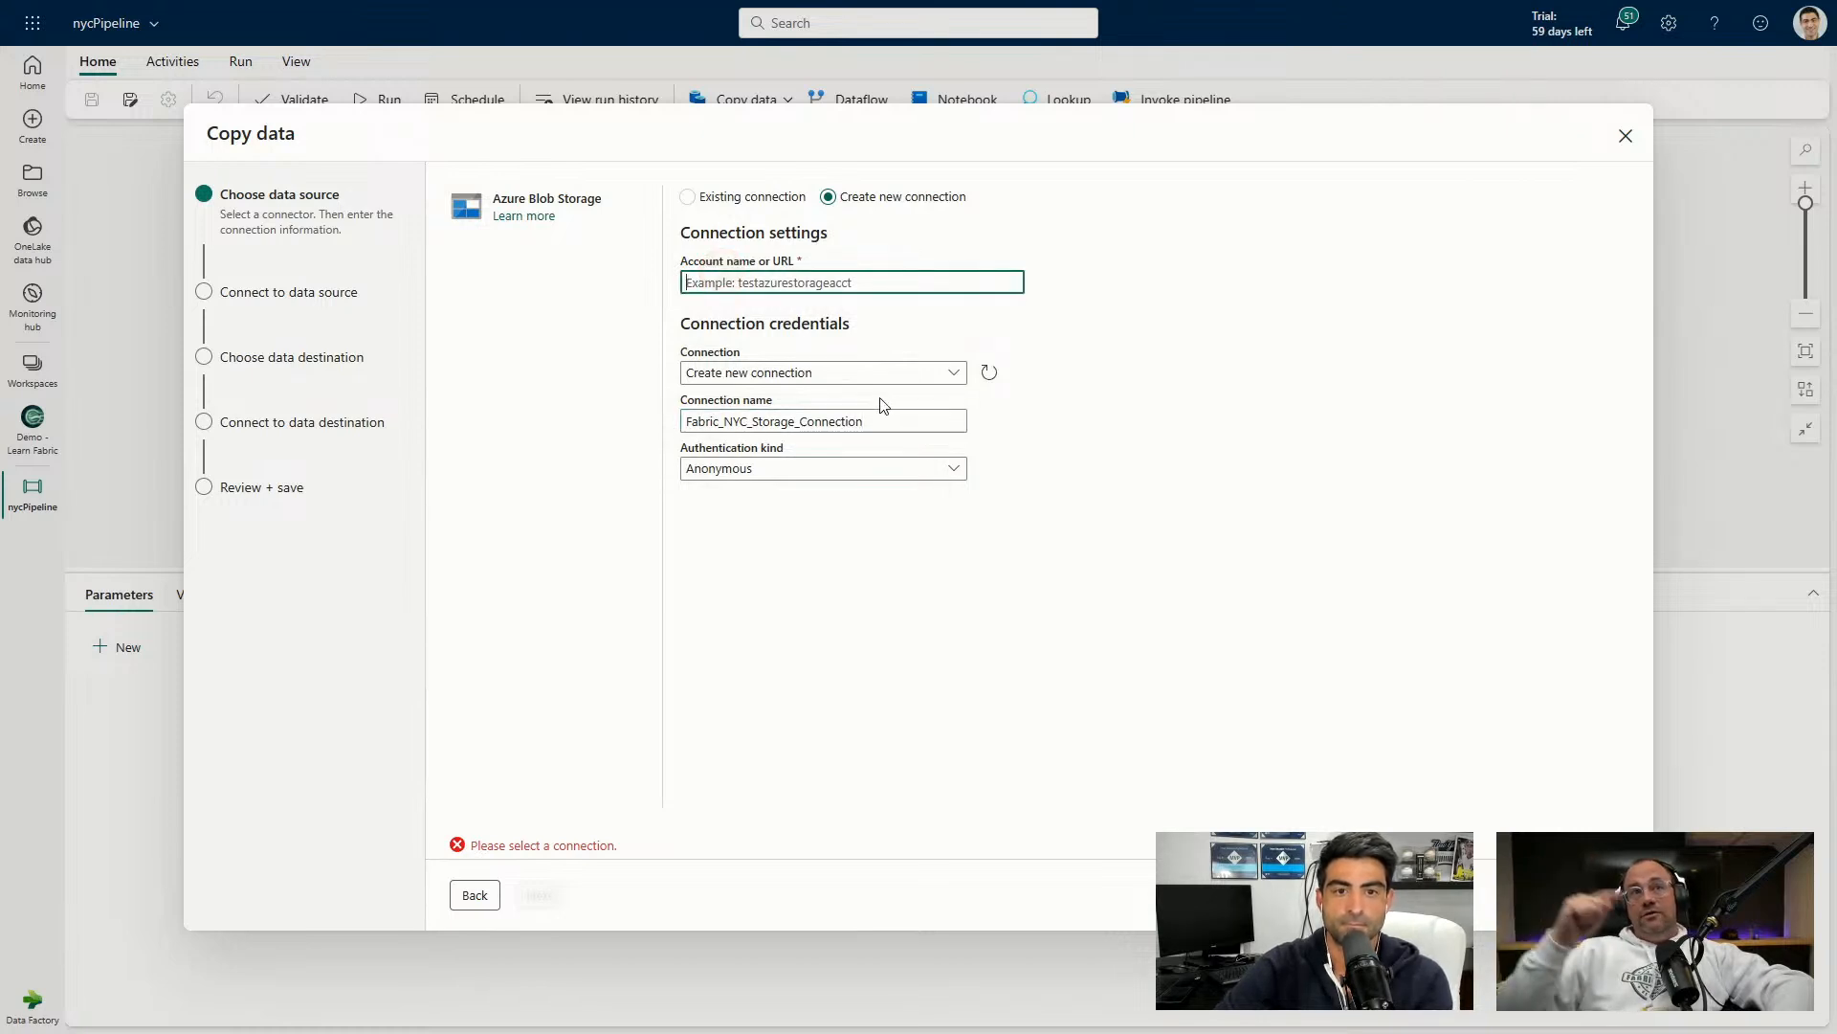
{"action": "key", "text": "ctrl+v"}
{"action": "left_click", "coordinate": [842, 376]}
{"action": "left_click", "coordinate": [751, 565]}
{"action": "left_click", "coordinate": [762, 424]}
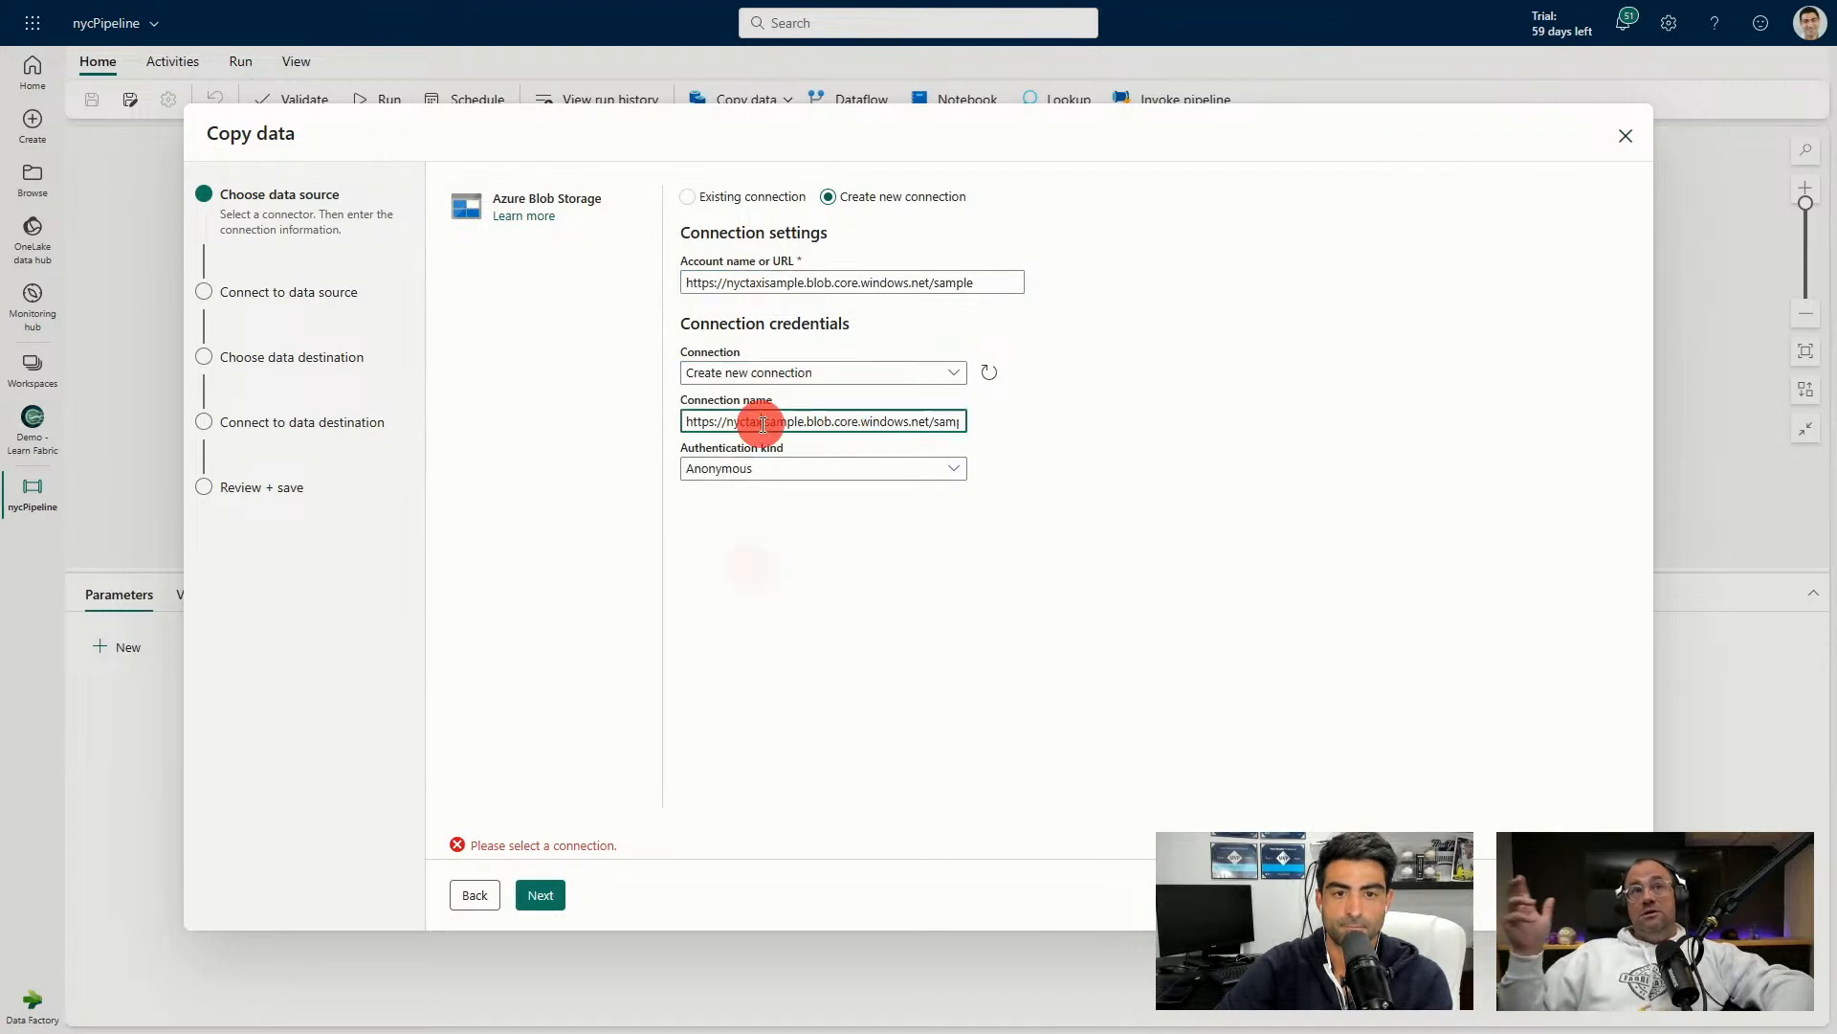
{"action": "triple_click", "coordinate": [763, 424]}
{"action": "type", "text": "FAbr"}
{"action": "key", "text": "BackSpace"}
{"action": "key", "text": "BackSpace"}
{"action": "key", "text": "BackSpace"}
{"action": "type", "text": "abricNYC_Storage"}
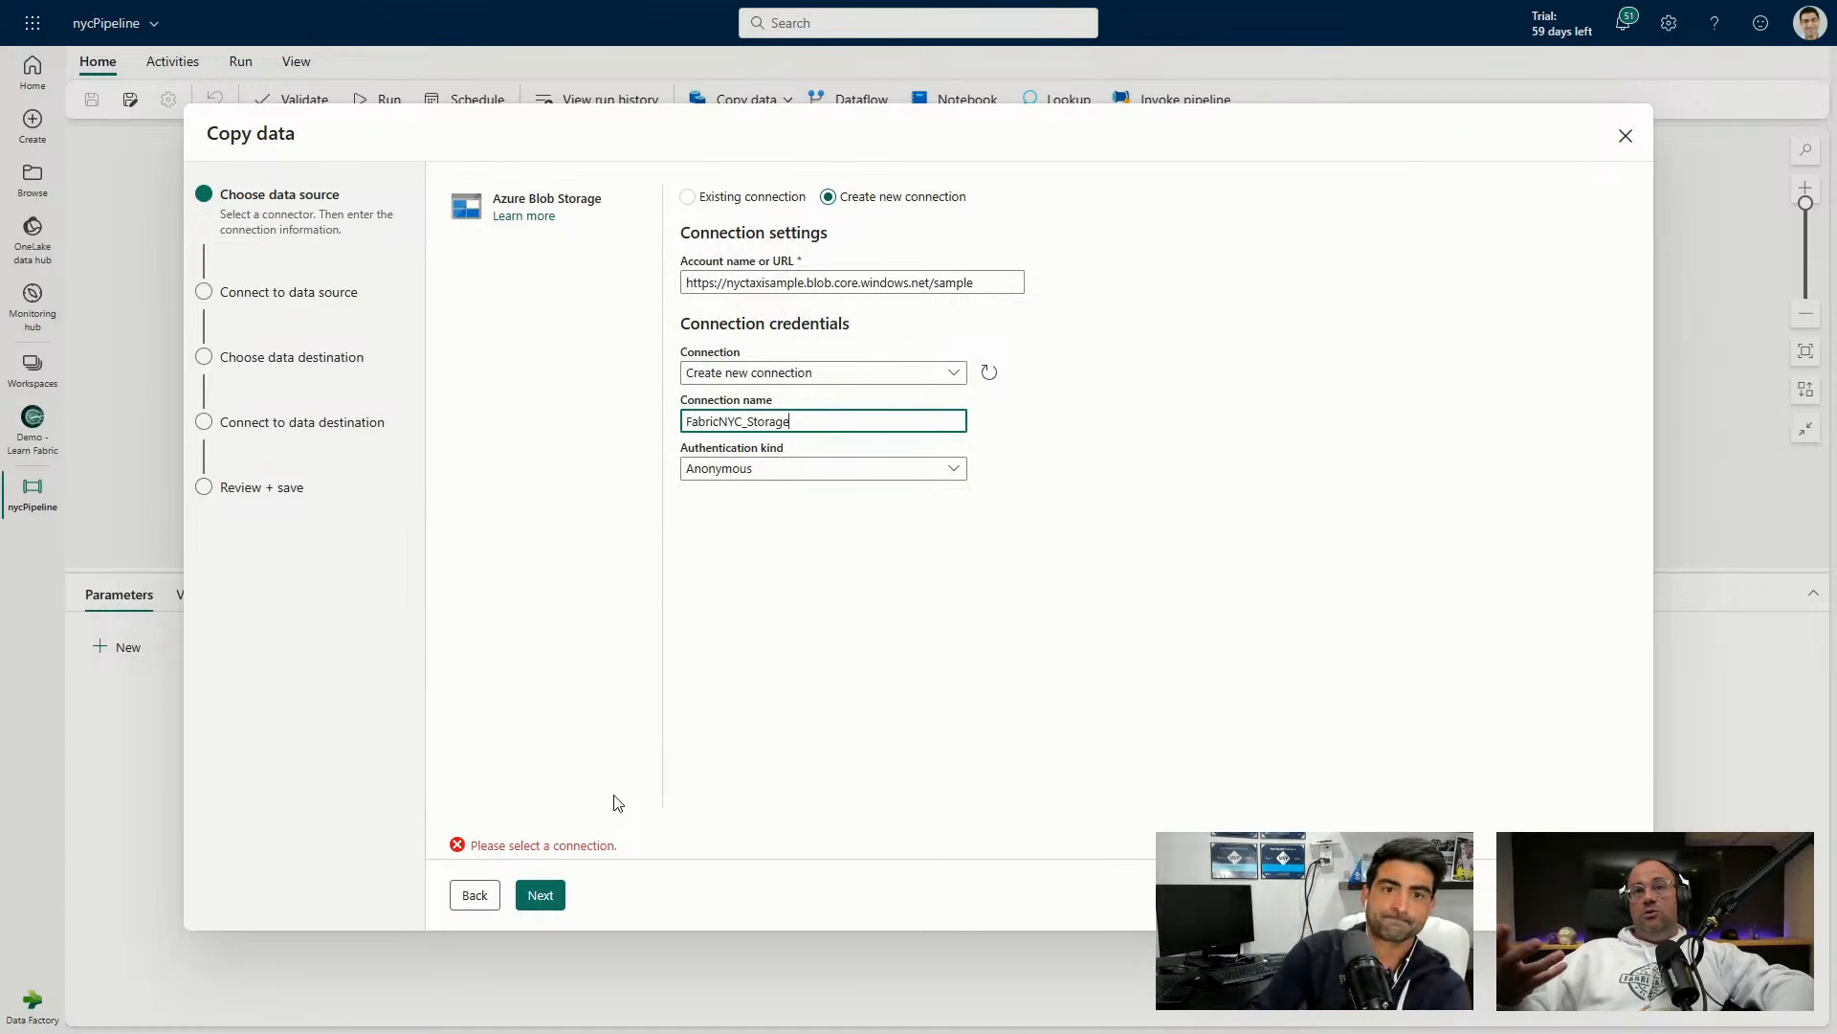
Keep Anonymous as the authentication kind and continue to the data source.
{"action": "left_click", "coordinate": [782, 475]}
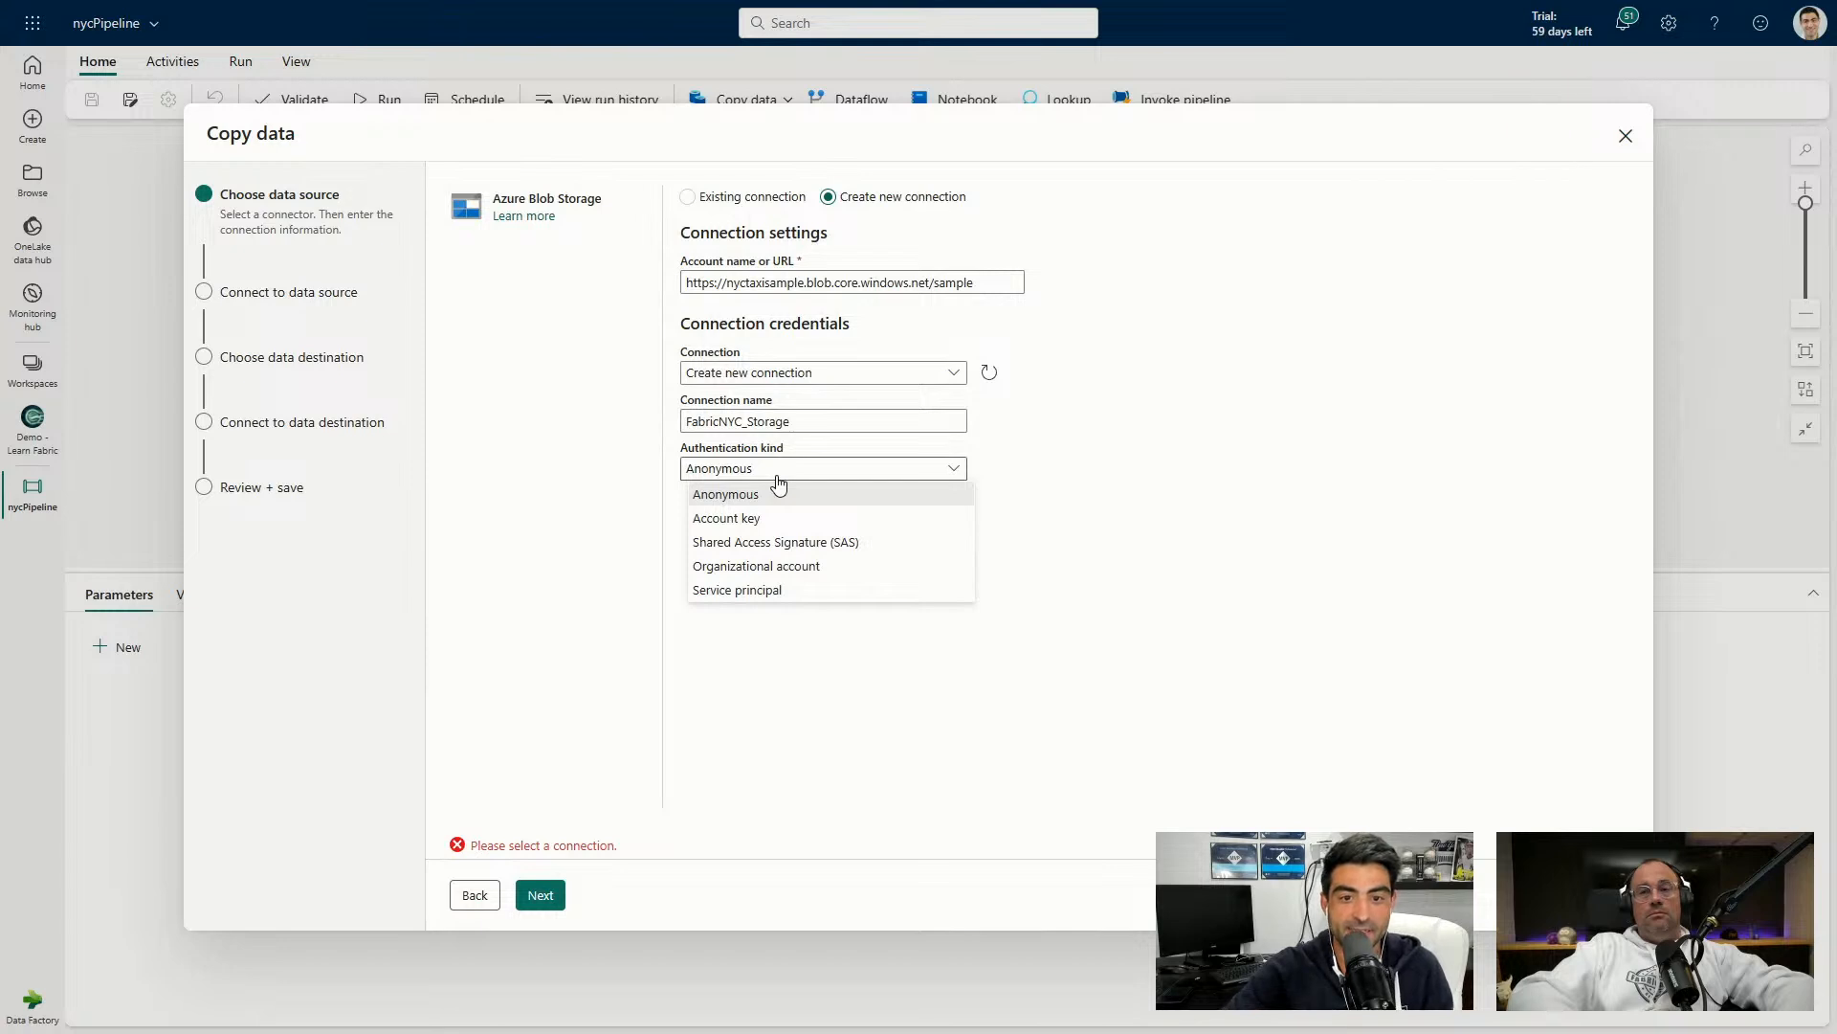
{"action": "left_click", "coordinate": [752, 492]}
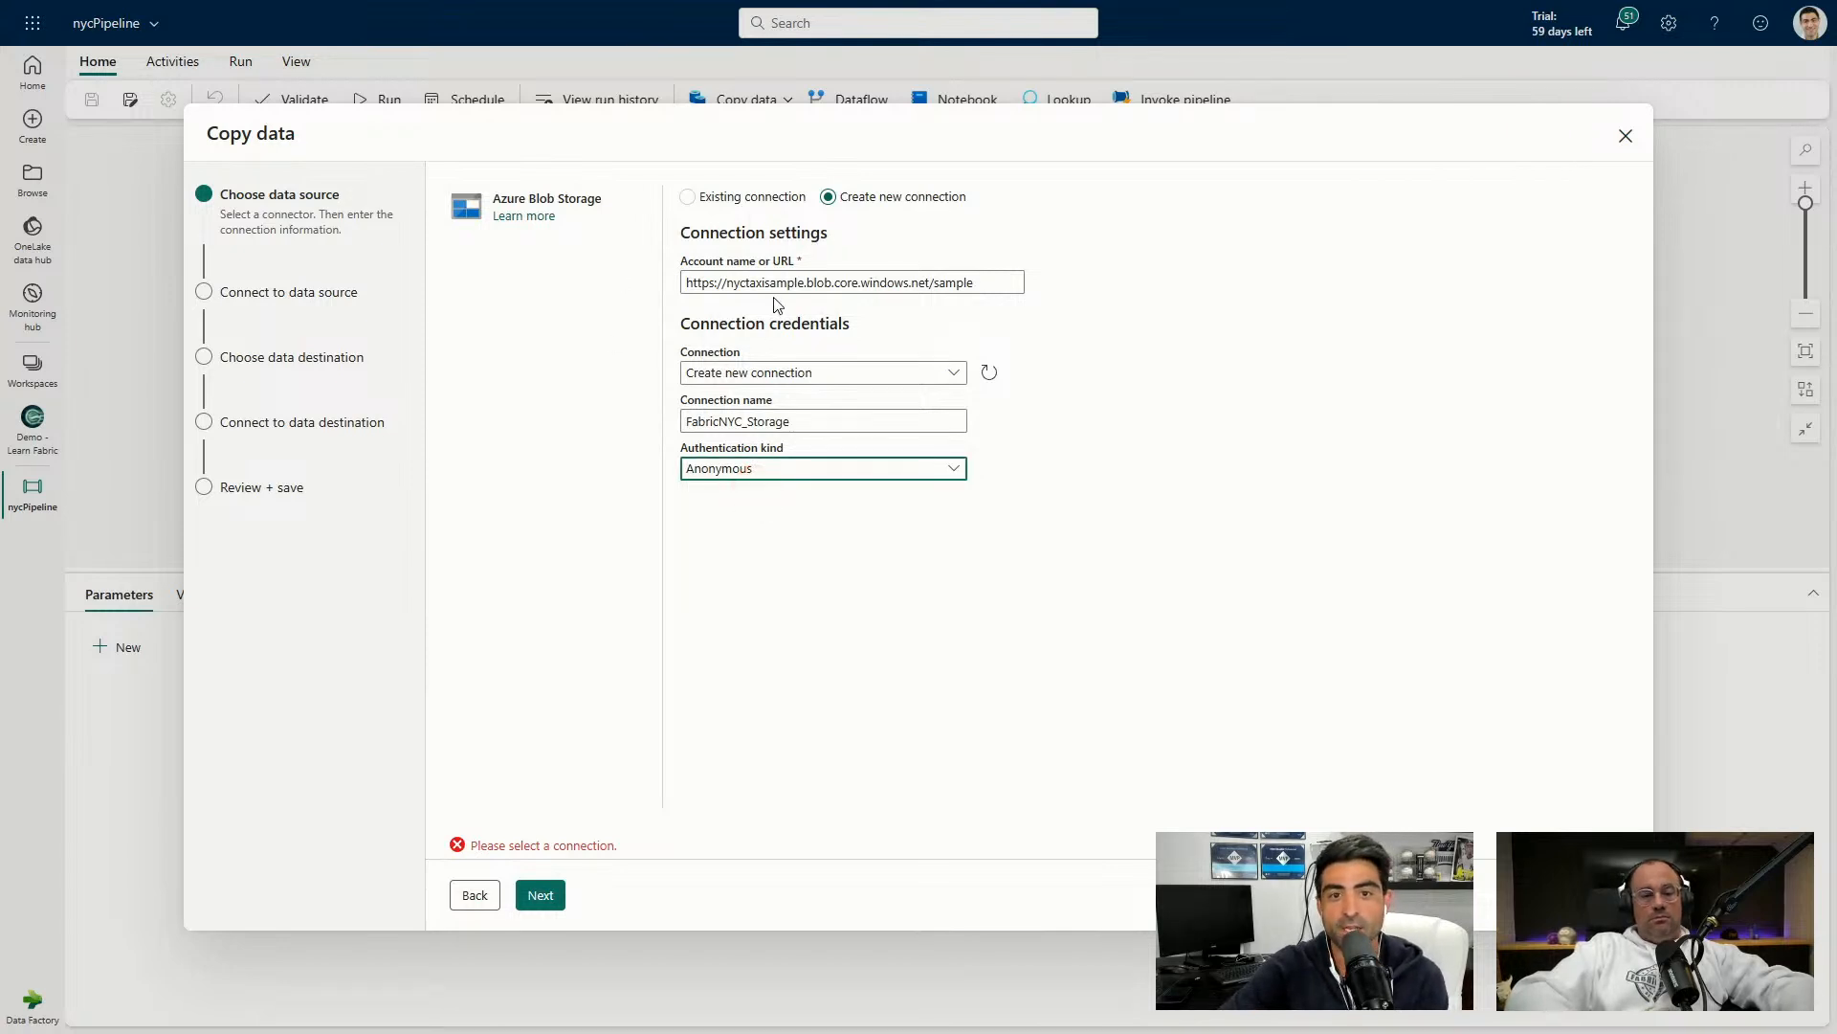
{"action": "left_click", "coordinate": [545, 895]}
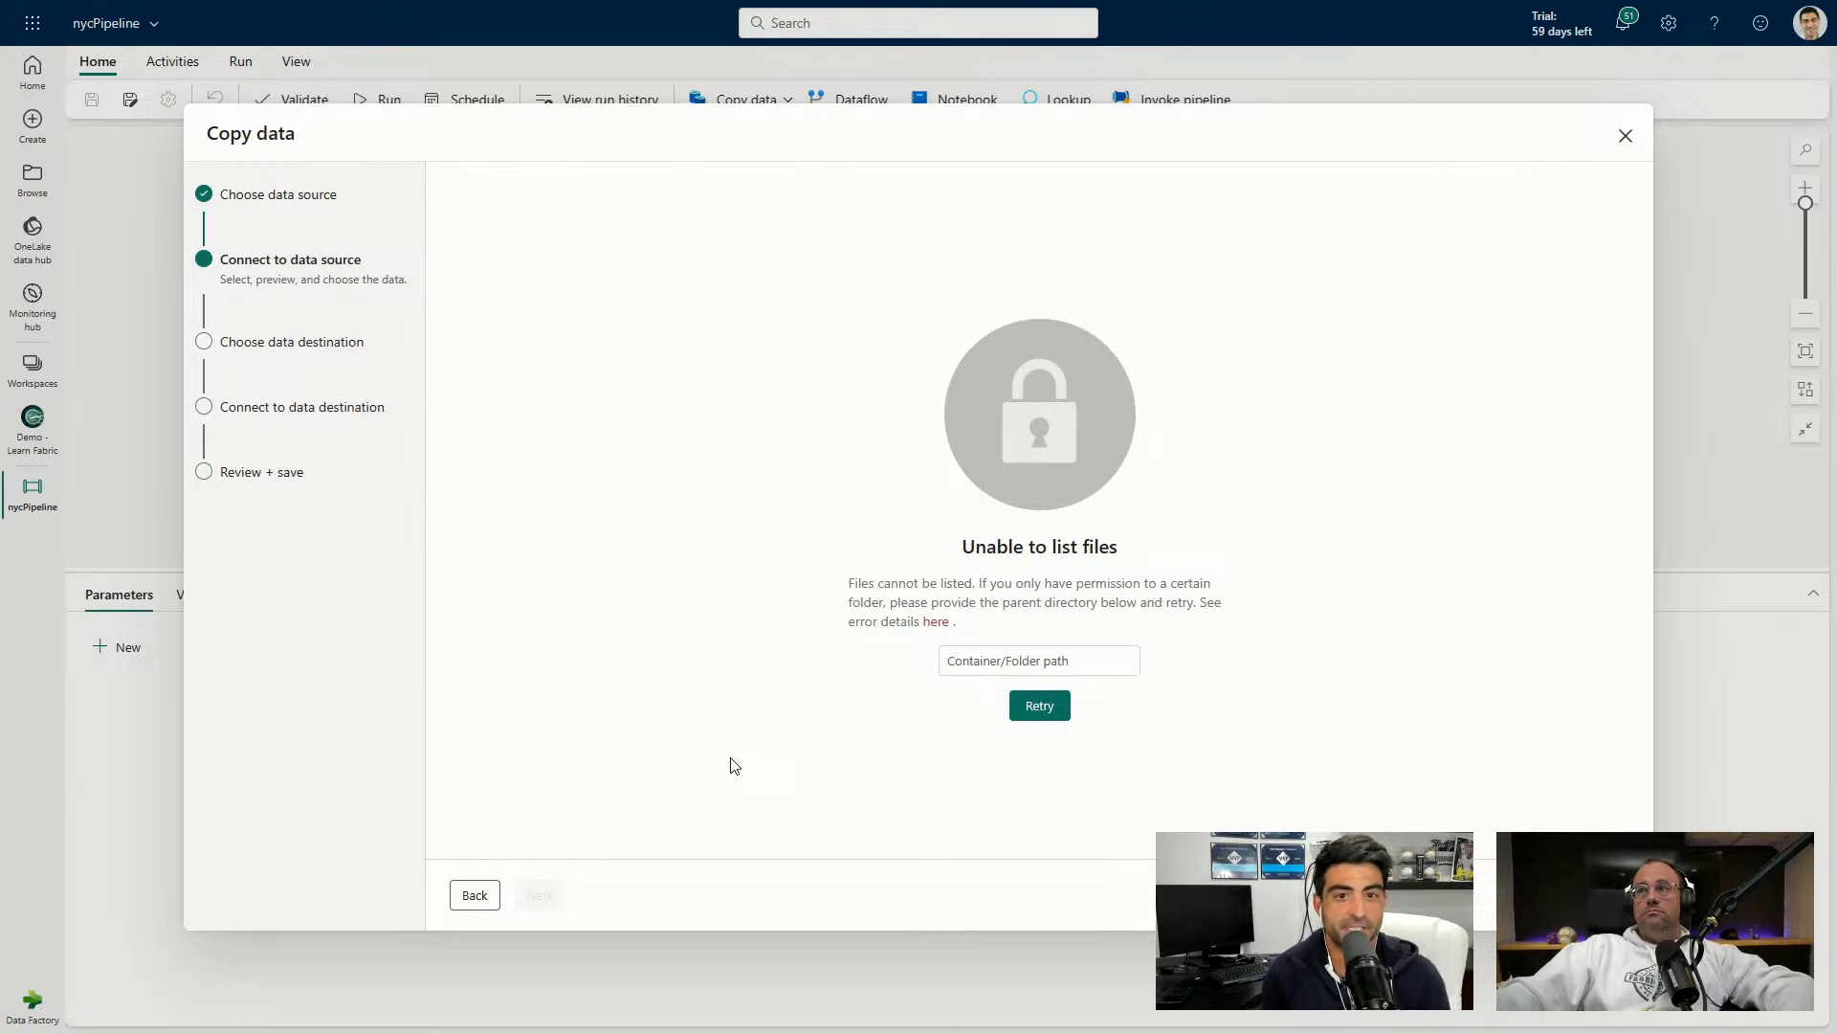
Enter 'sample' as the container path and retry listing the files.
{"action": "left_click", "coordinate": [970, 661]}
{"action": "type", "text": "sample"}
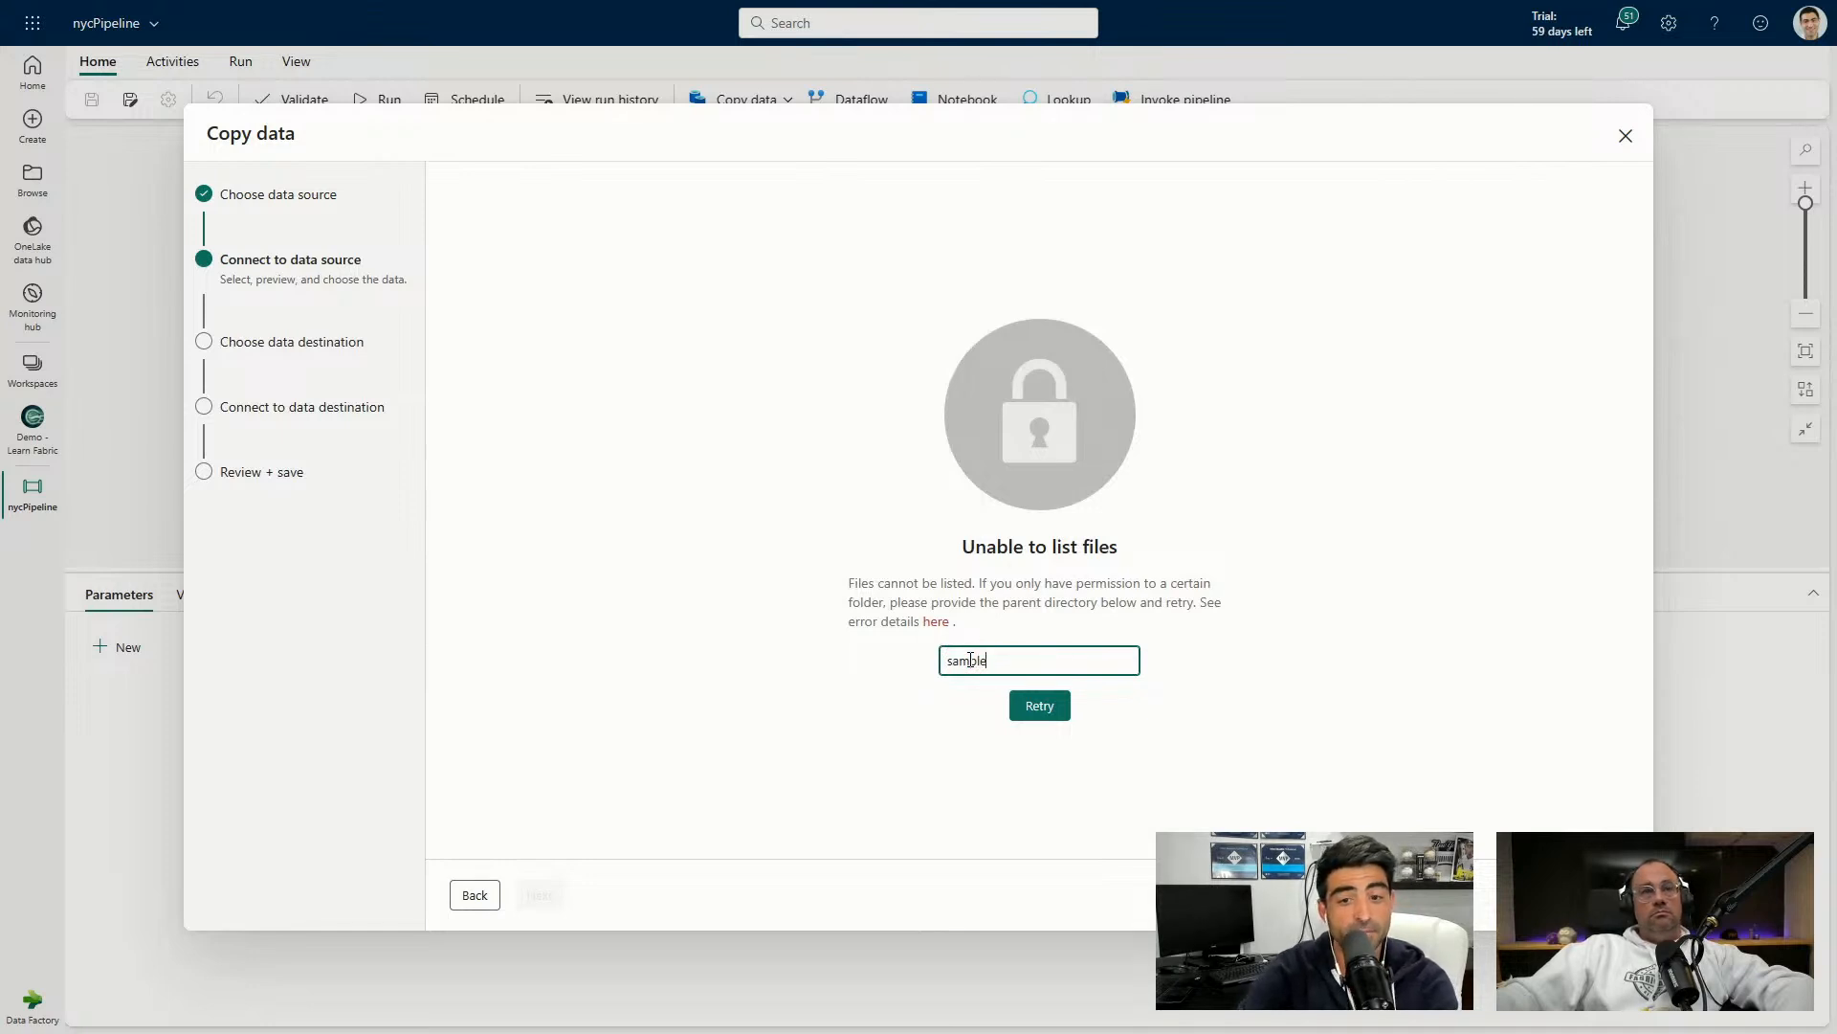
{"action": "left_click", "coordinate": [1023, 704]}
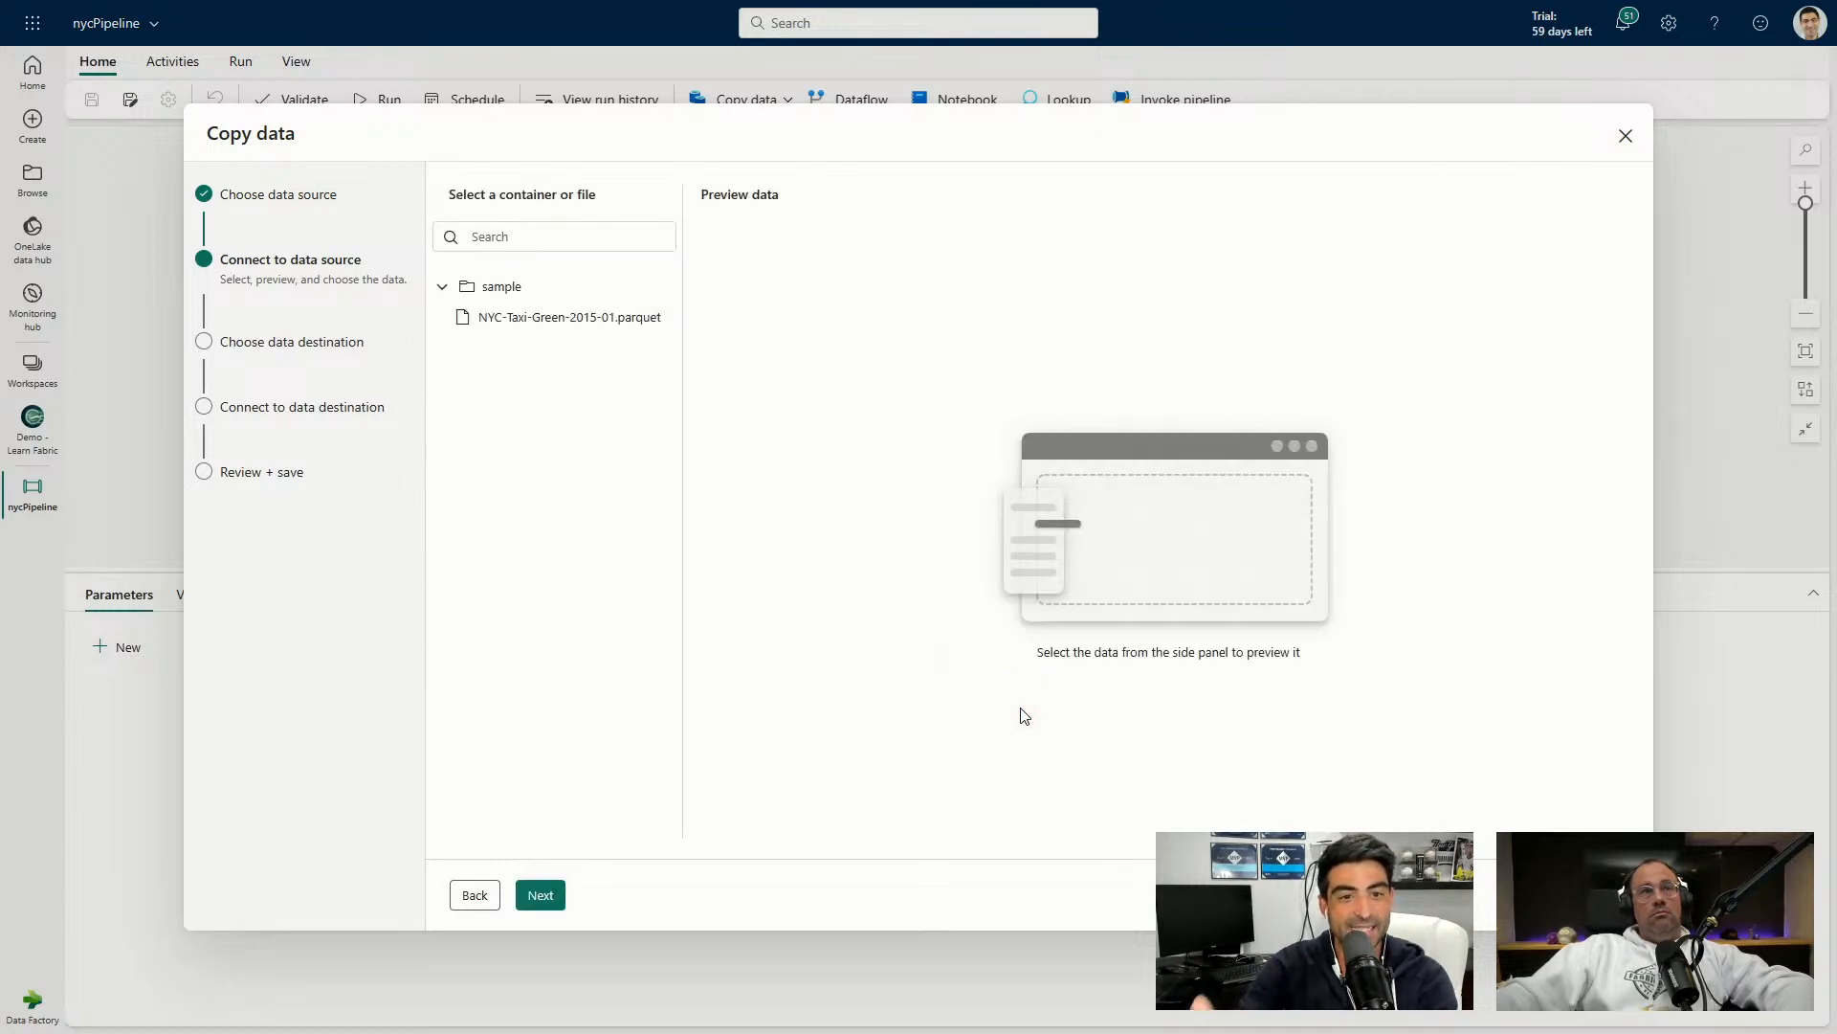
Select NYC-Taxi-Green-2015-01.parquet, confirm Parquet format, preview its rows, and continue.
{"action": "left_click", "coordinate": [610, 319]}
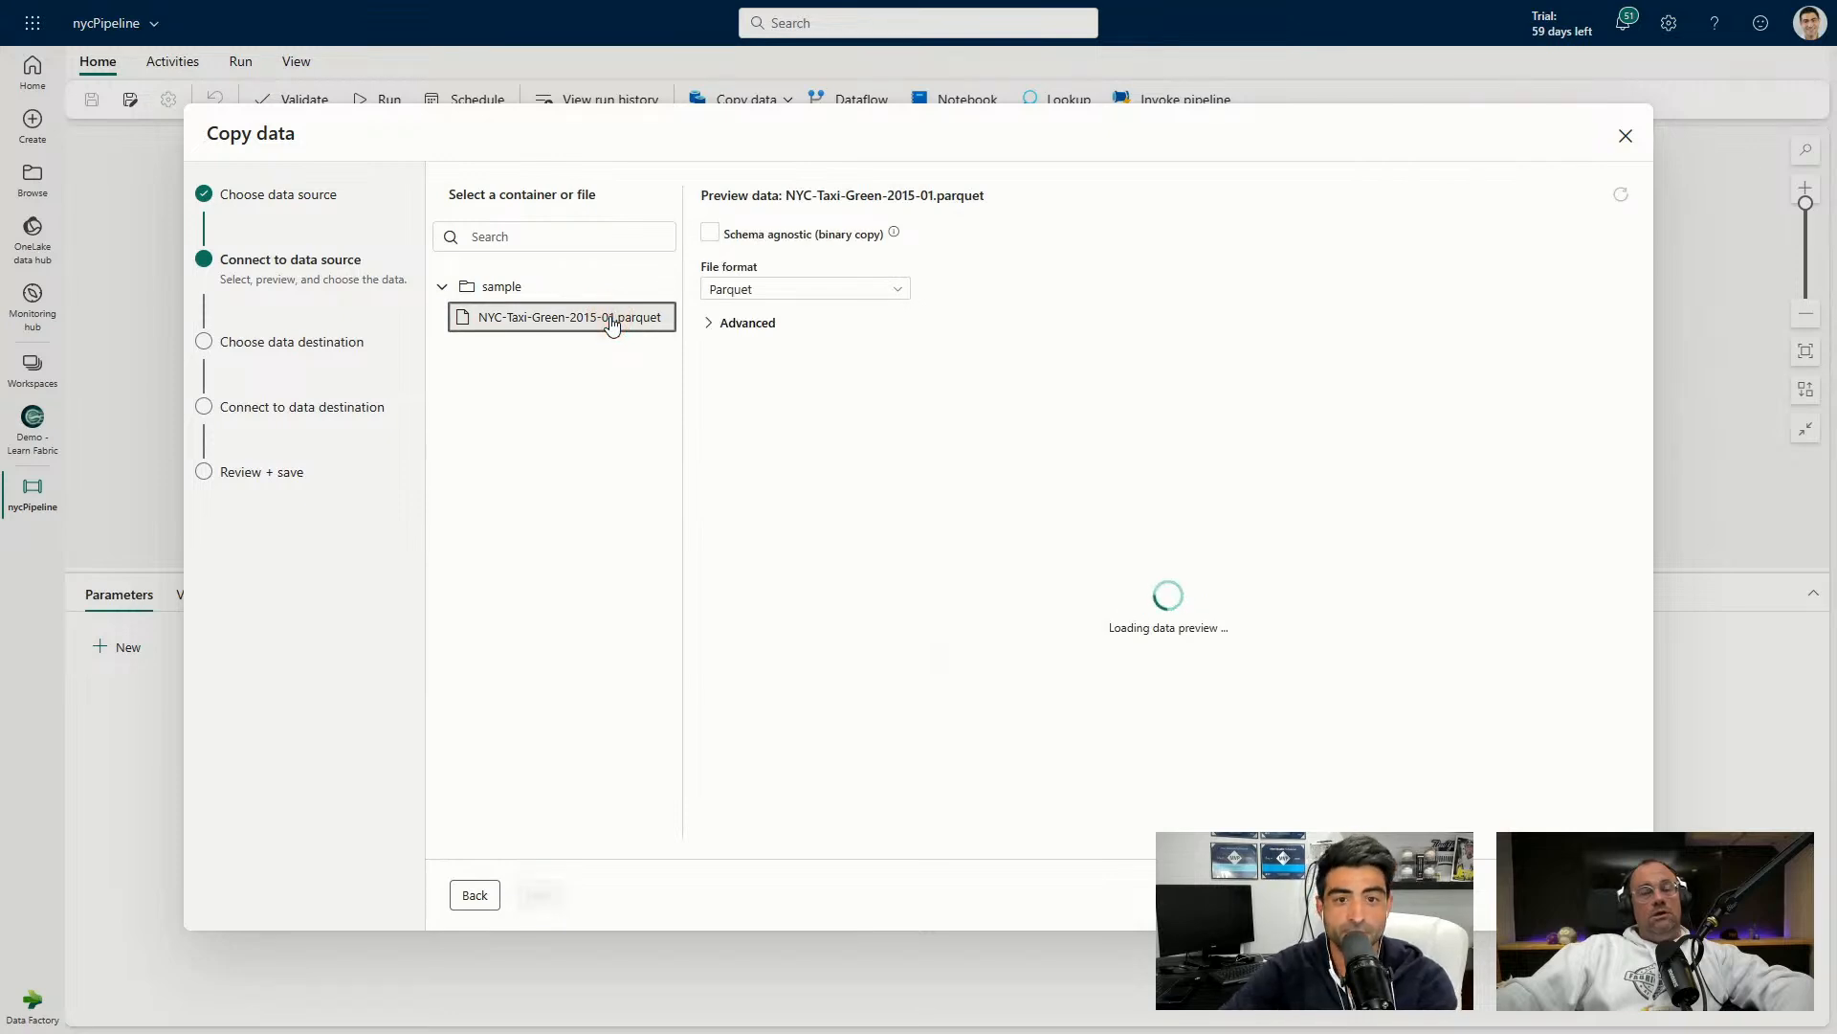
{"action": "left_click", "coordinate": [705, 324]}
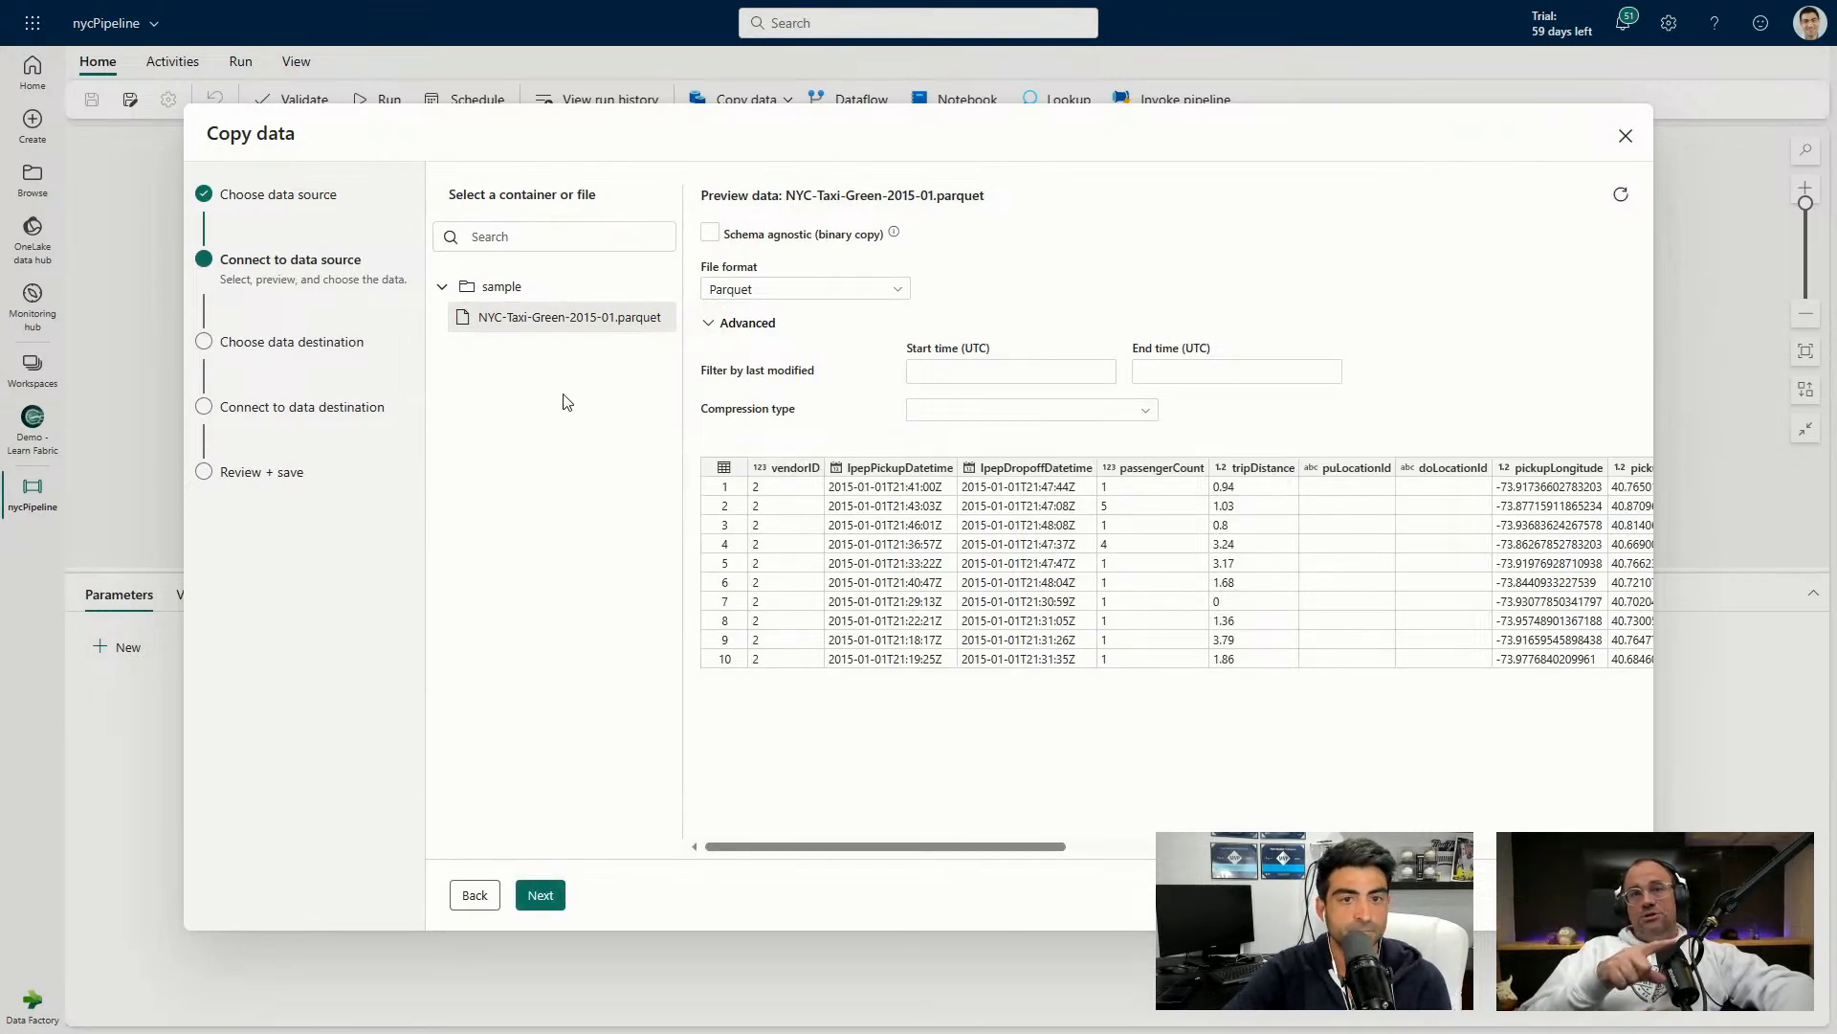
{"action": "left_click", "coordinate": [826, 290]}
{"action": "left_click", "coordinate": [1152, 289]}
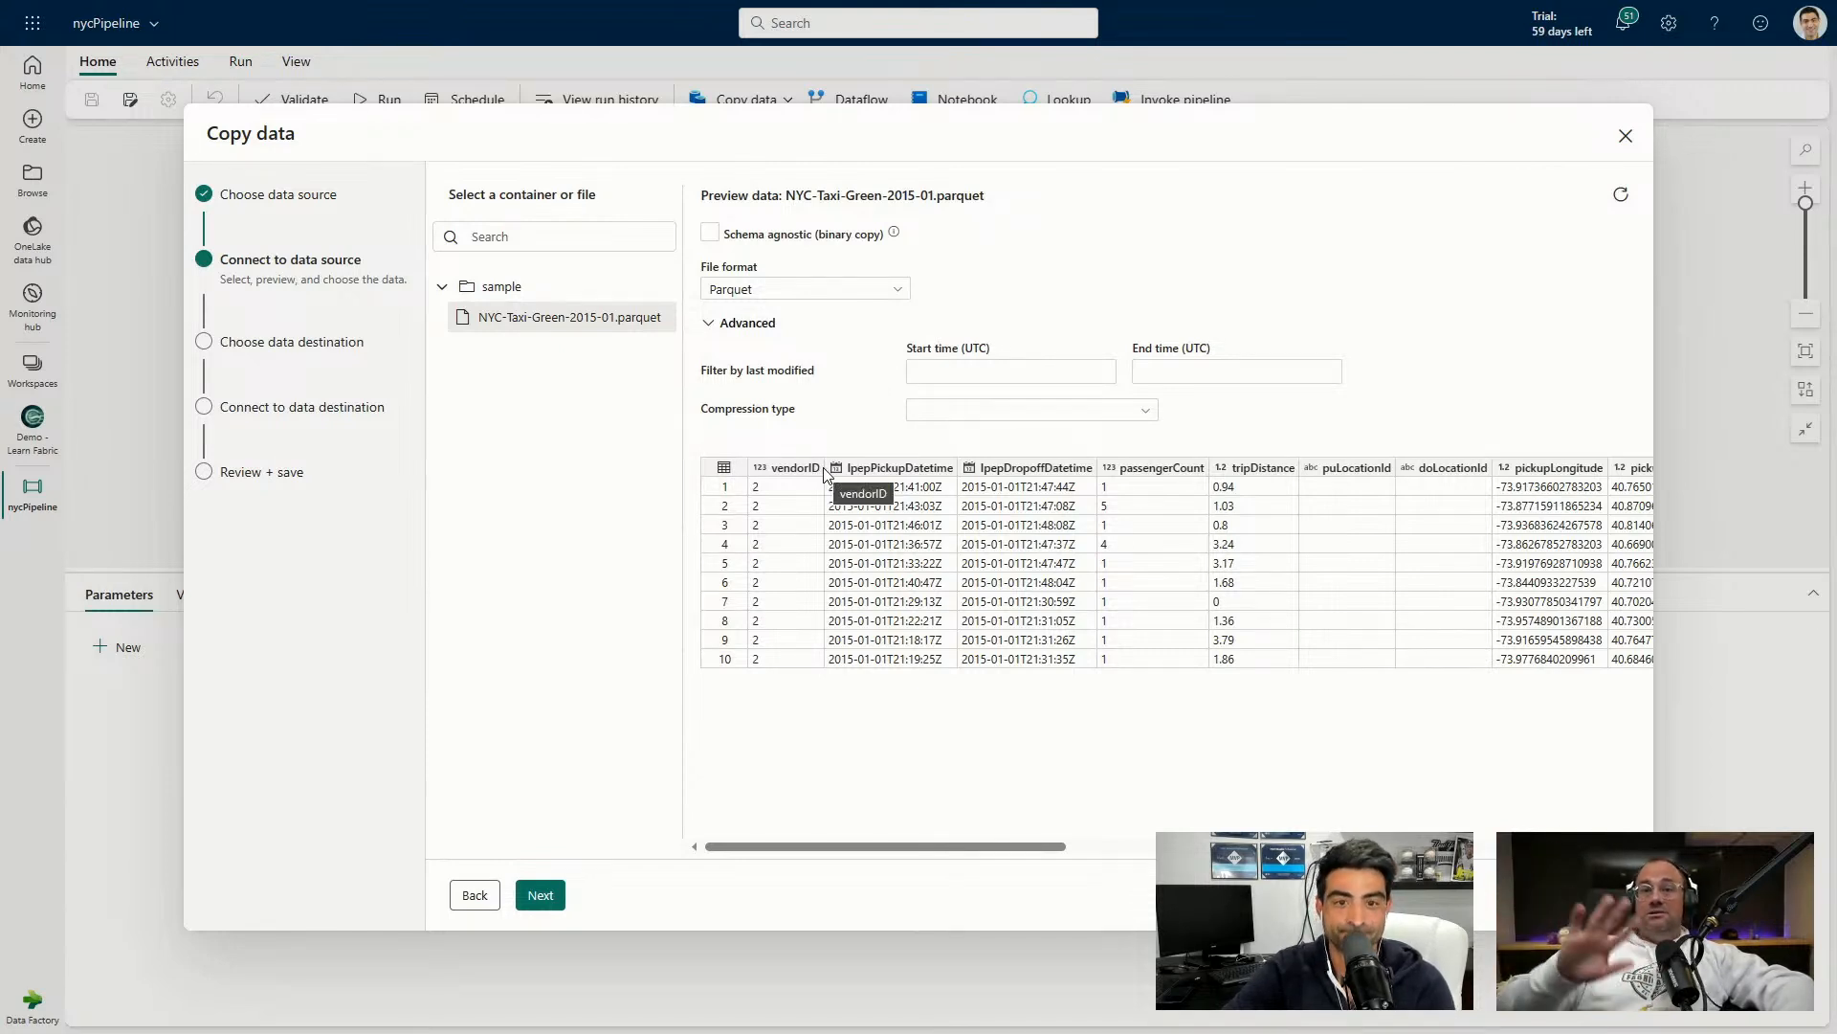
{"action": "left_click_drag", "start_coordinate": [947, 848], "coordinate": [894, 854]}
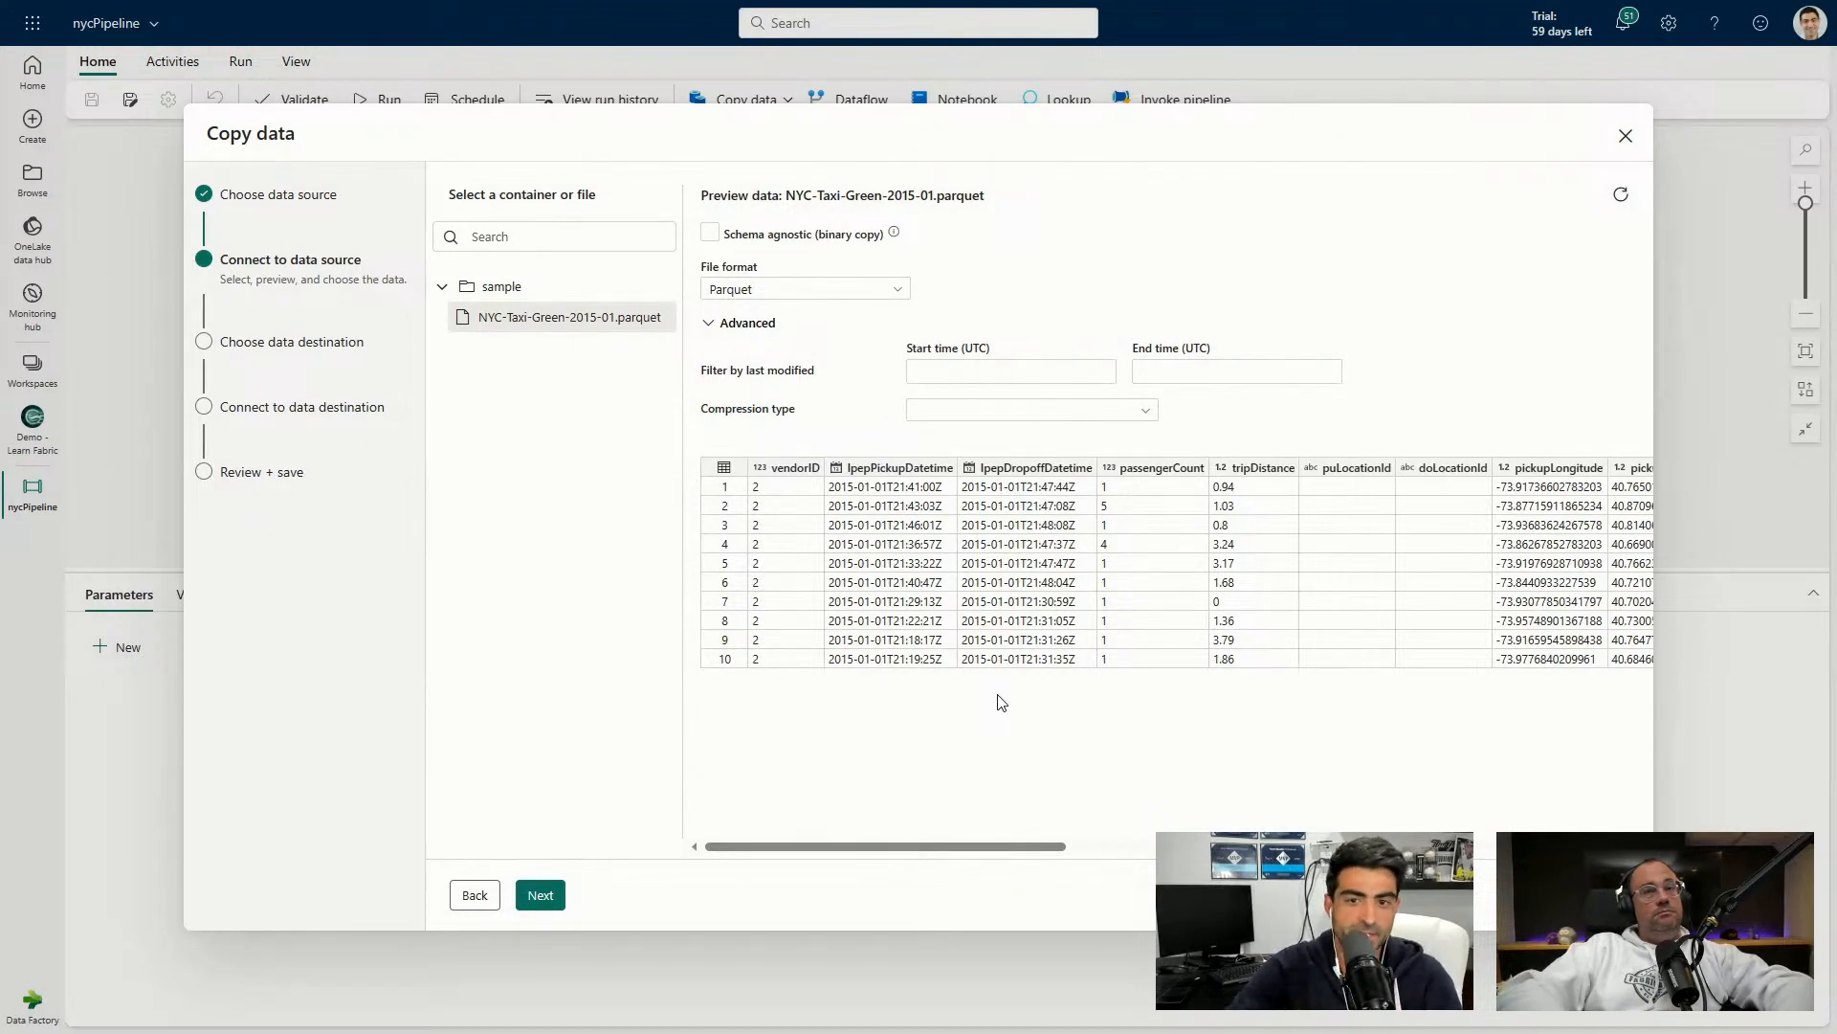
{"action": "left_click", "coordinate": [542, 894]}
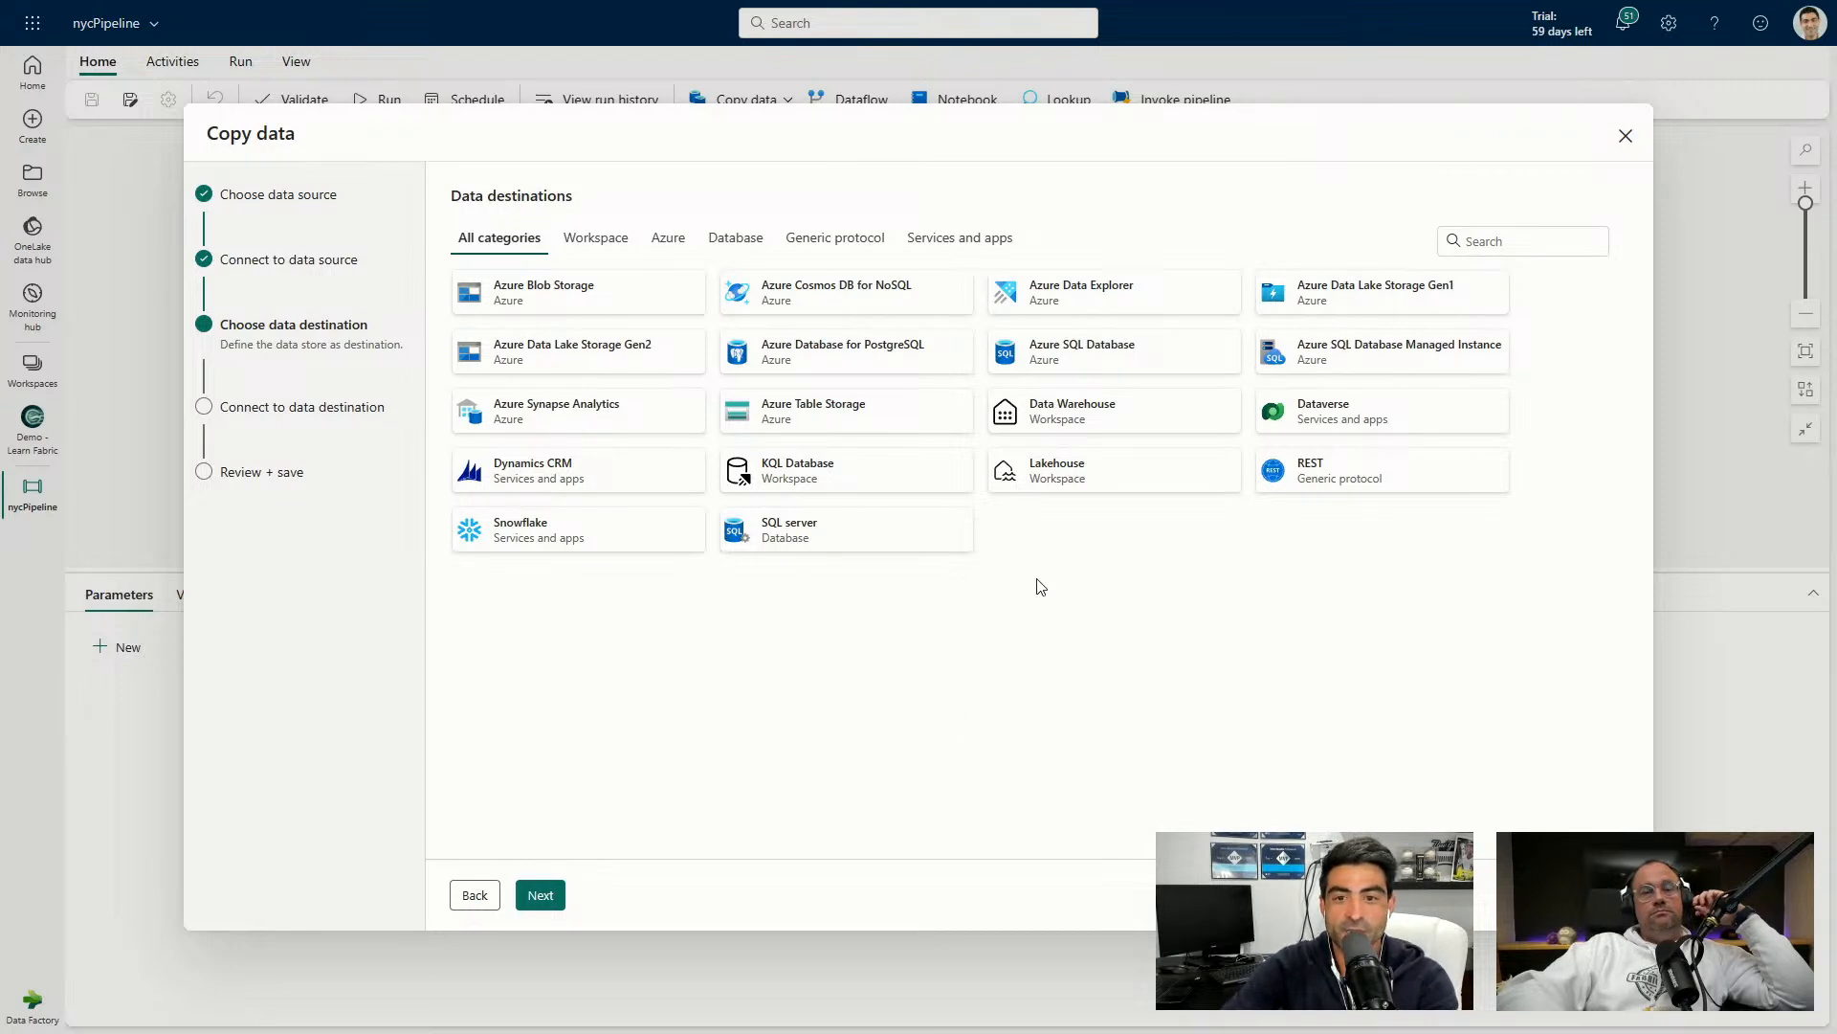
Choose Lakehouse as the destination and create a new one named NYC_Lakehouse.
{"action": "left_click", "coordinate": [1074, 493]}
{"action": "left_click", "coordinate": [549, 899]}
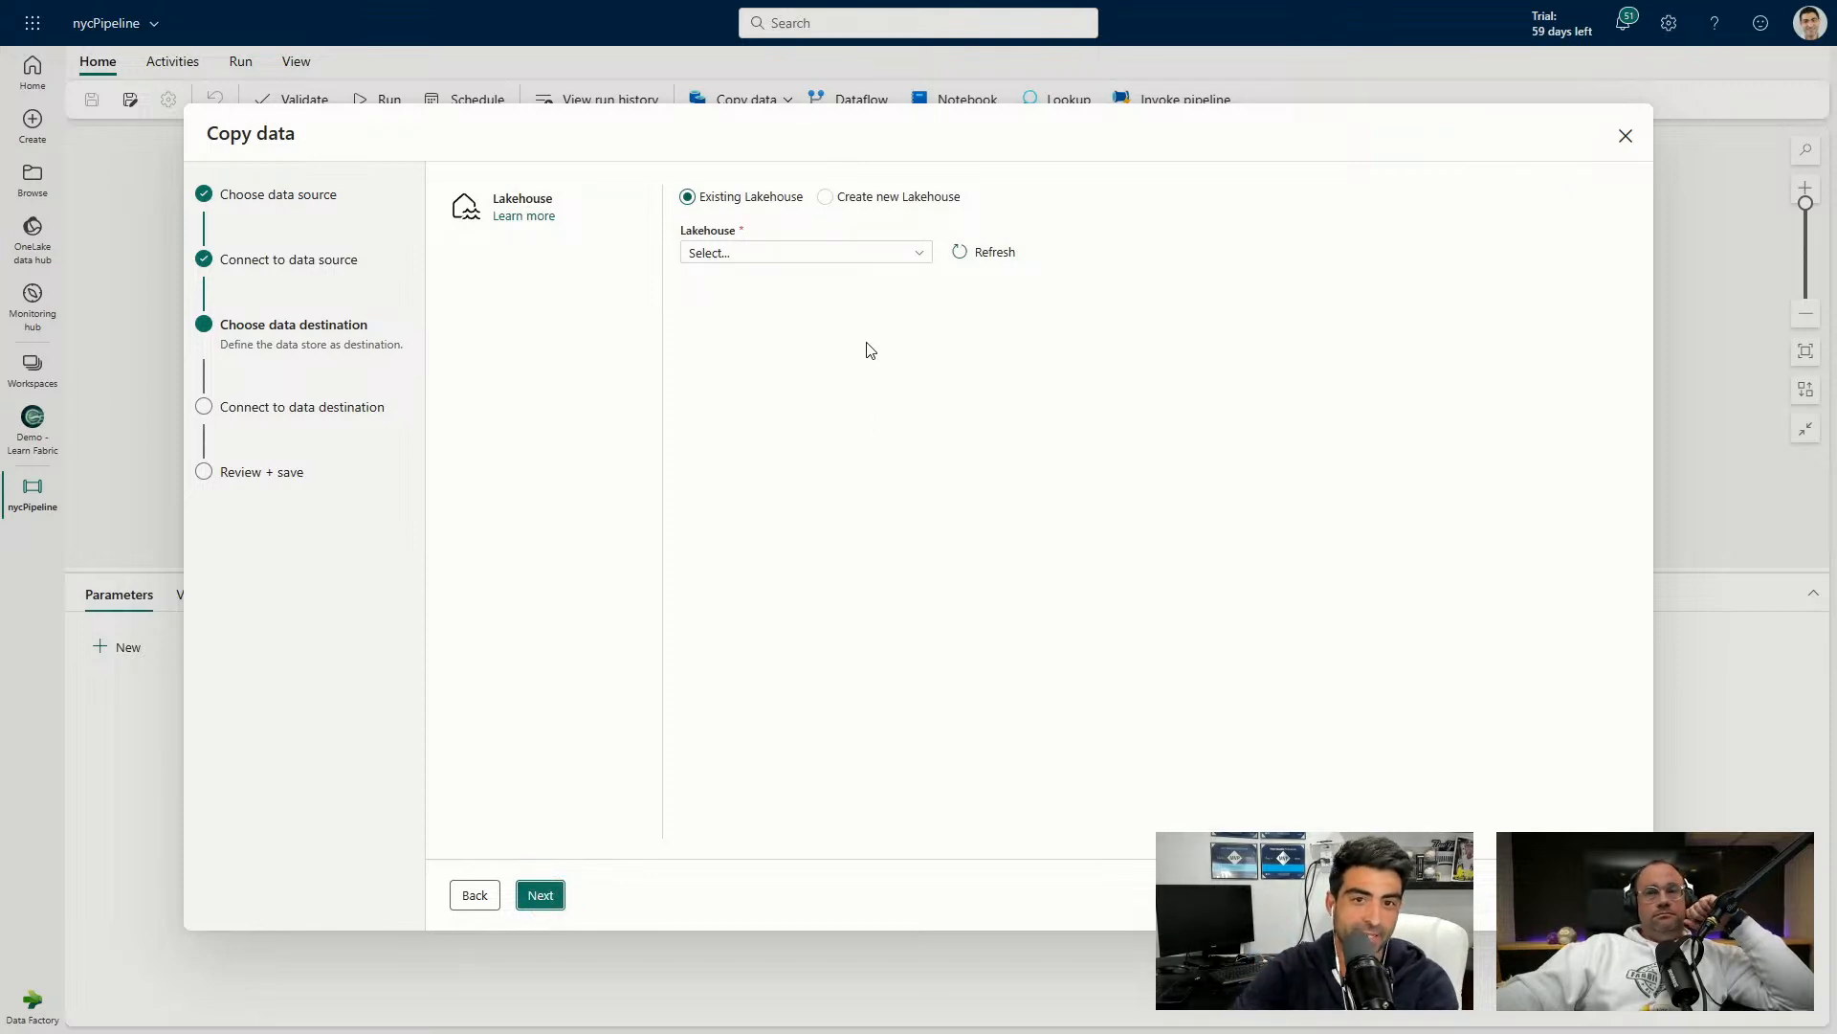
{"action": "left_click", "coordinate": [827, 198]}
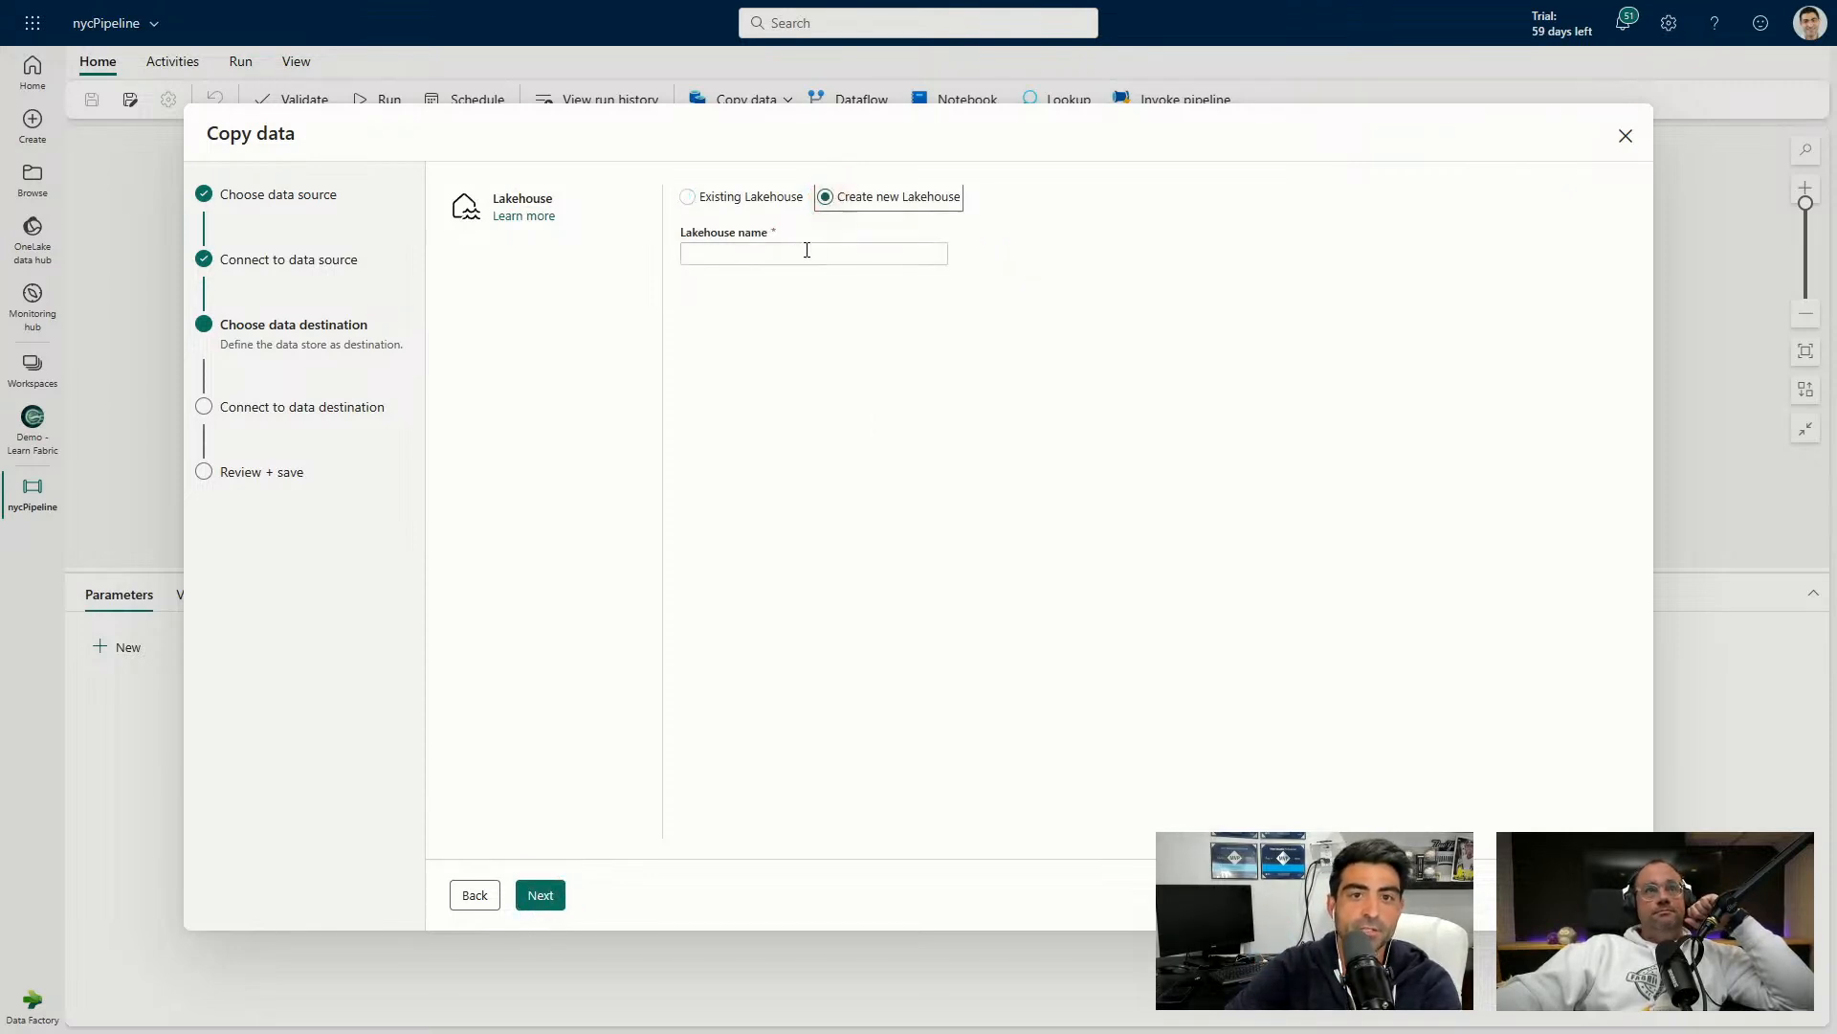
{"action": "left_click", "coordinate": [802, 248]}
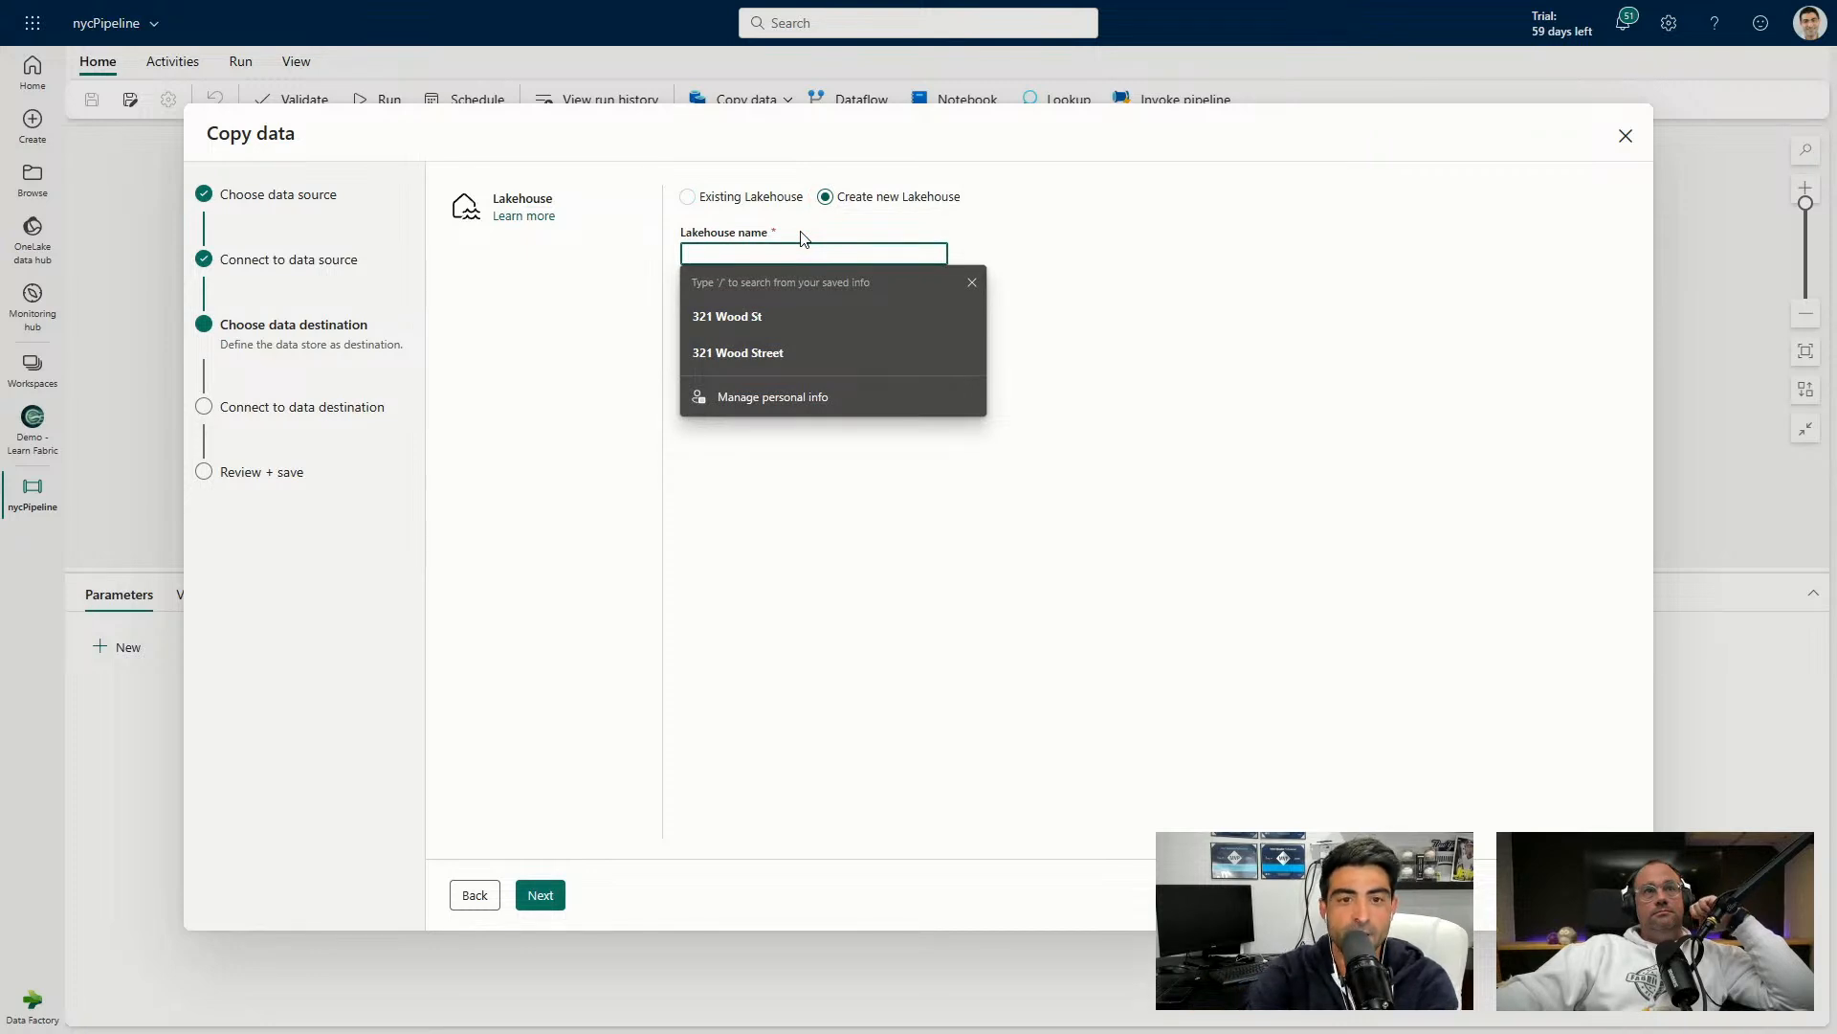
{"action": "type", "text": "NYC"}
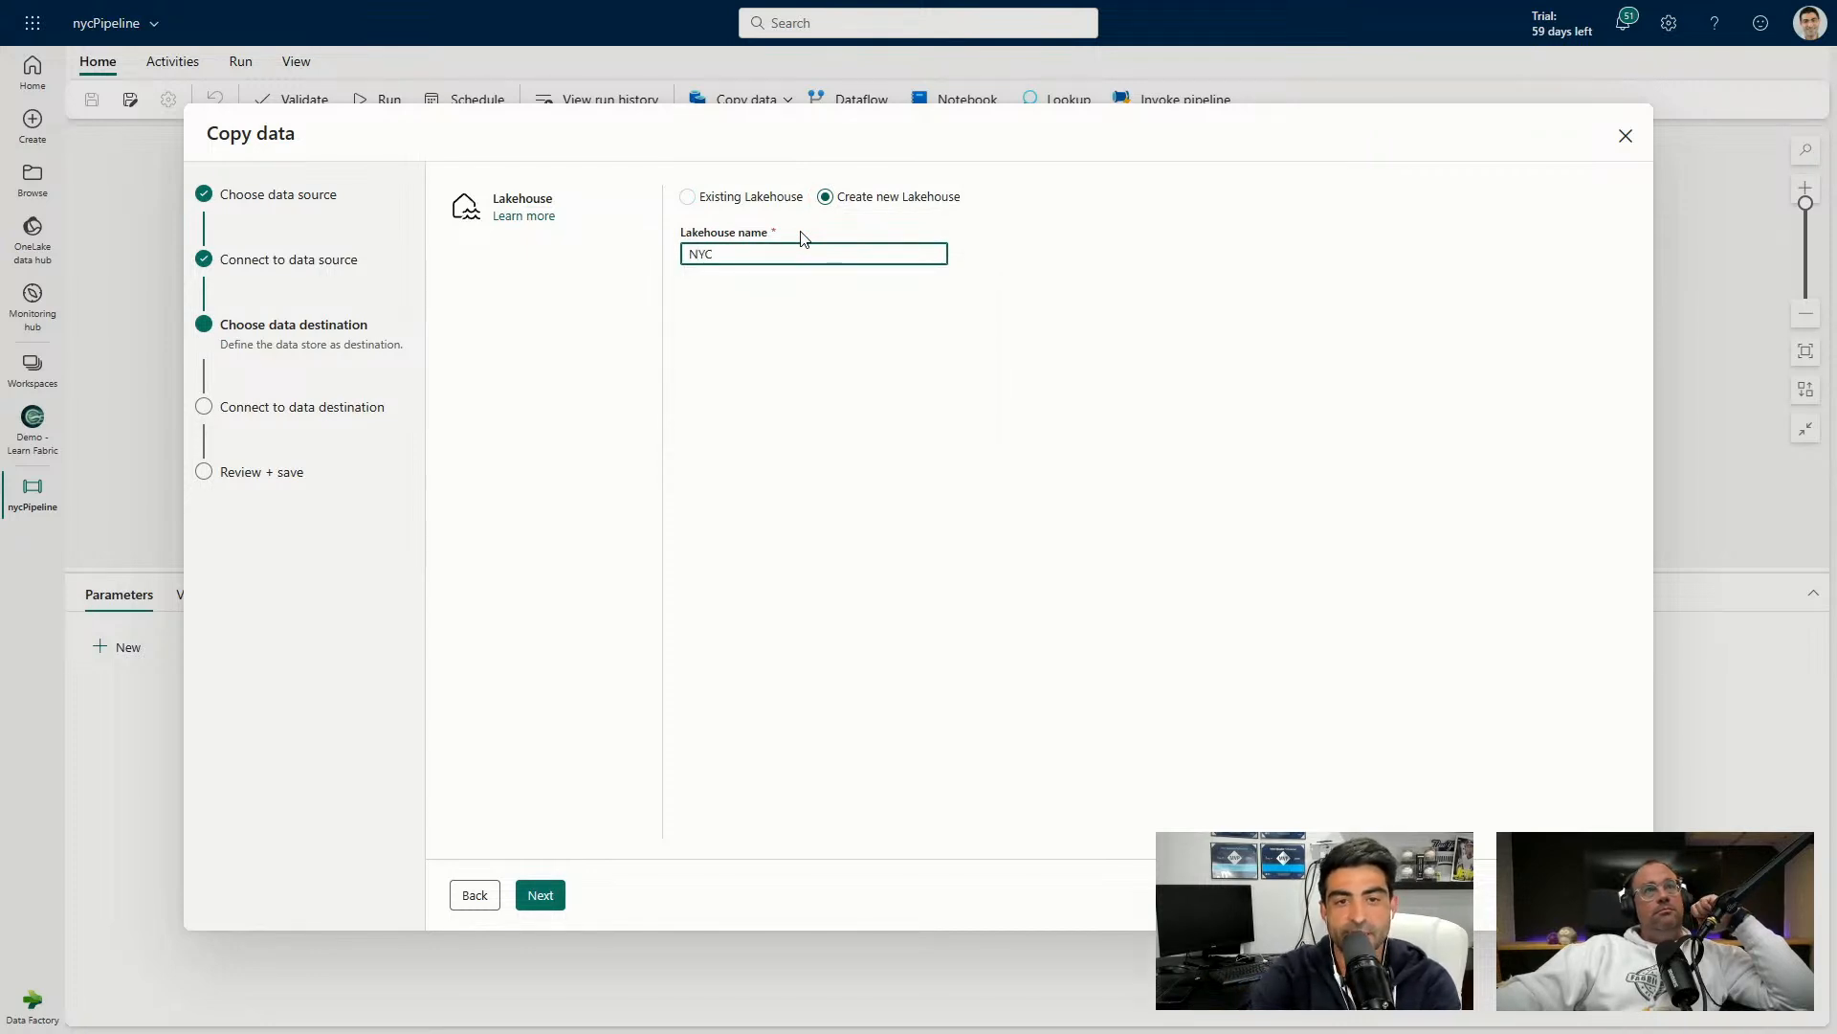
{"action": "type", "text": "_Lakehouse"}
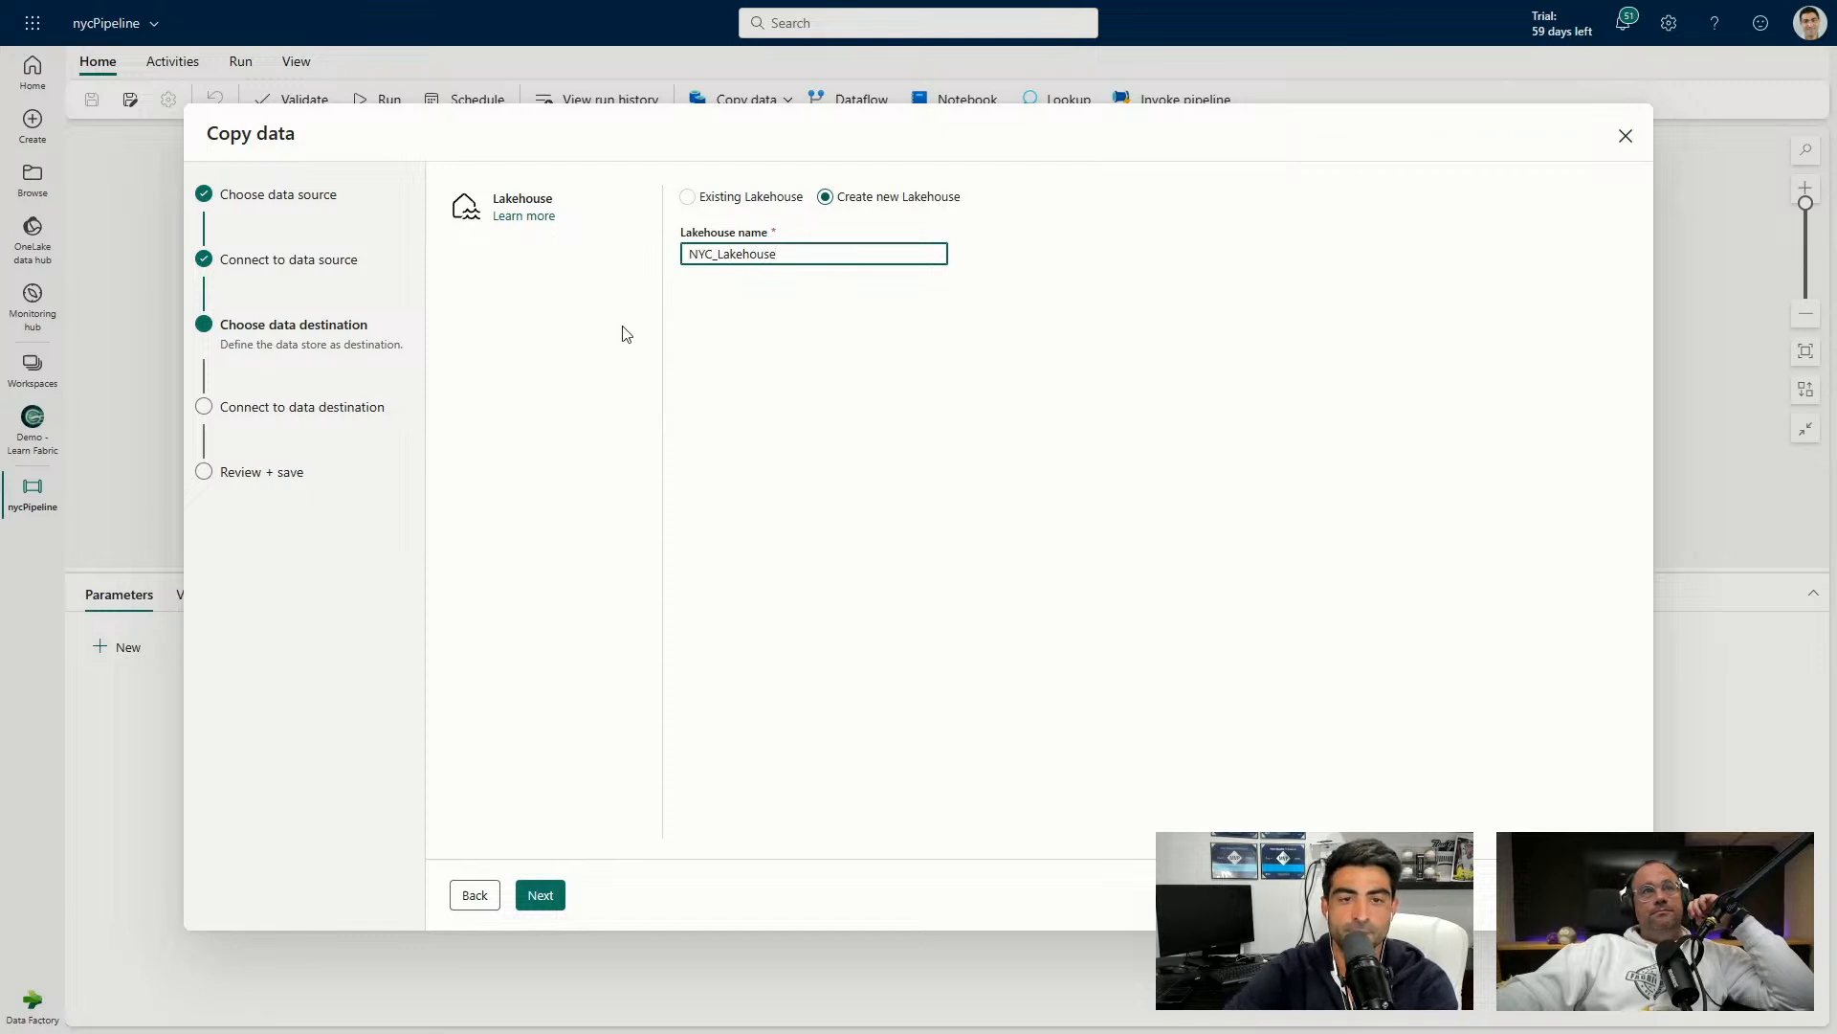
{"action": "left_click", "coordinate": [544, 894]}
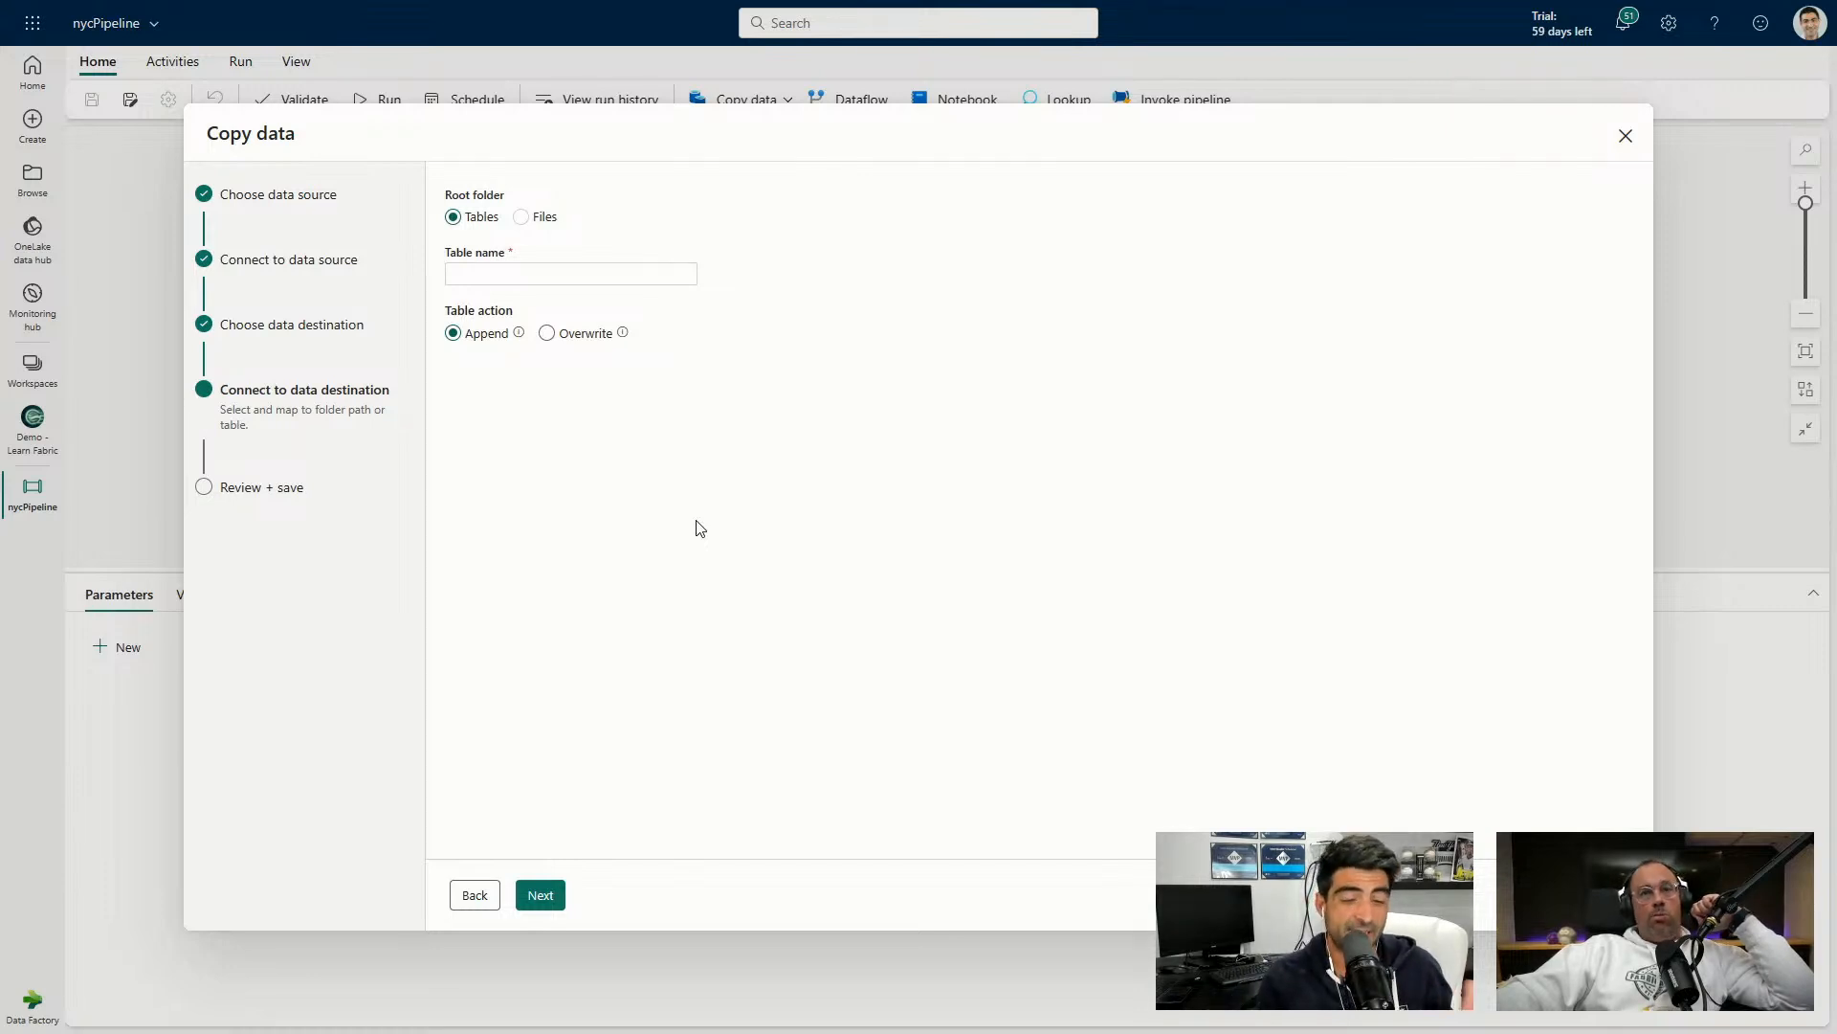
Set the table action to Overwrite with the Lakehouse table name 'Bronze', then continue to the review.
{"action": "left_click", "coordinate": [536, 273]}
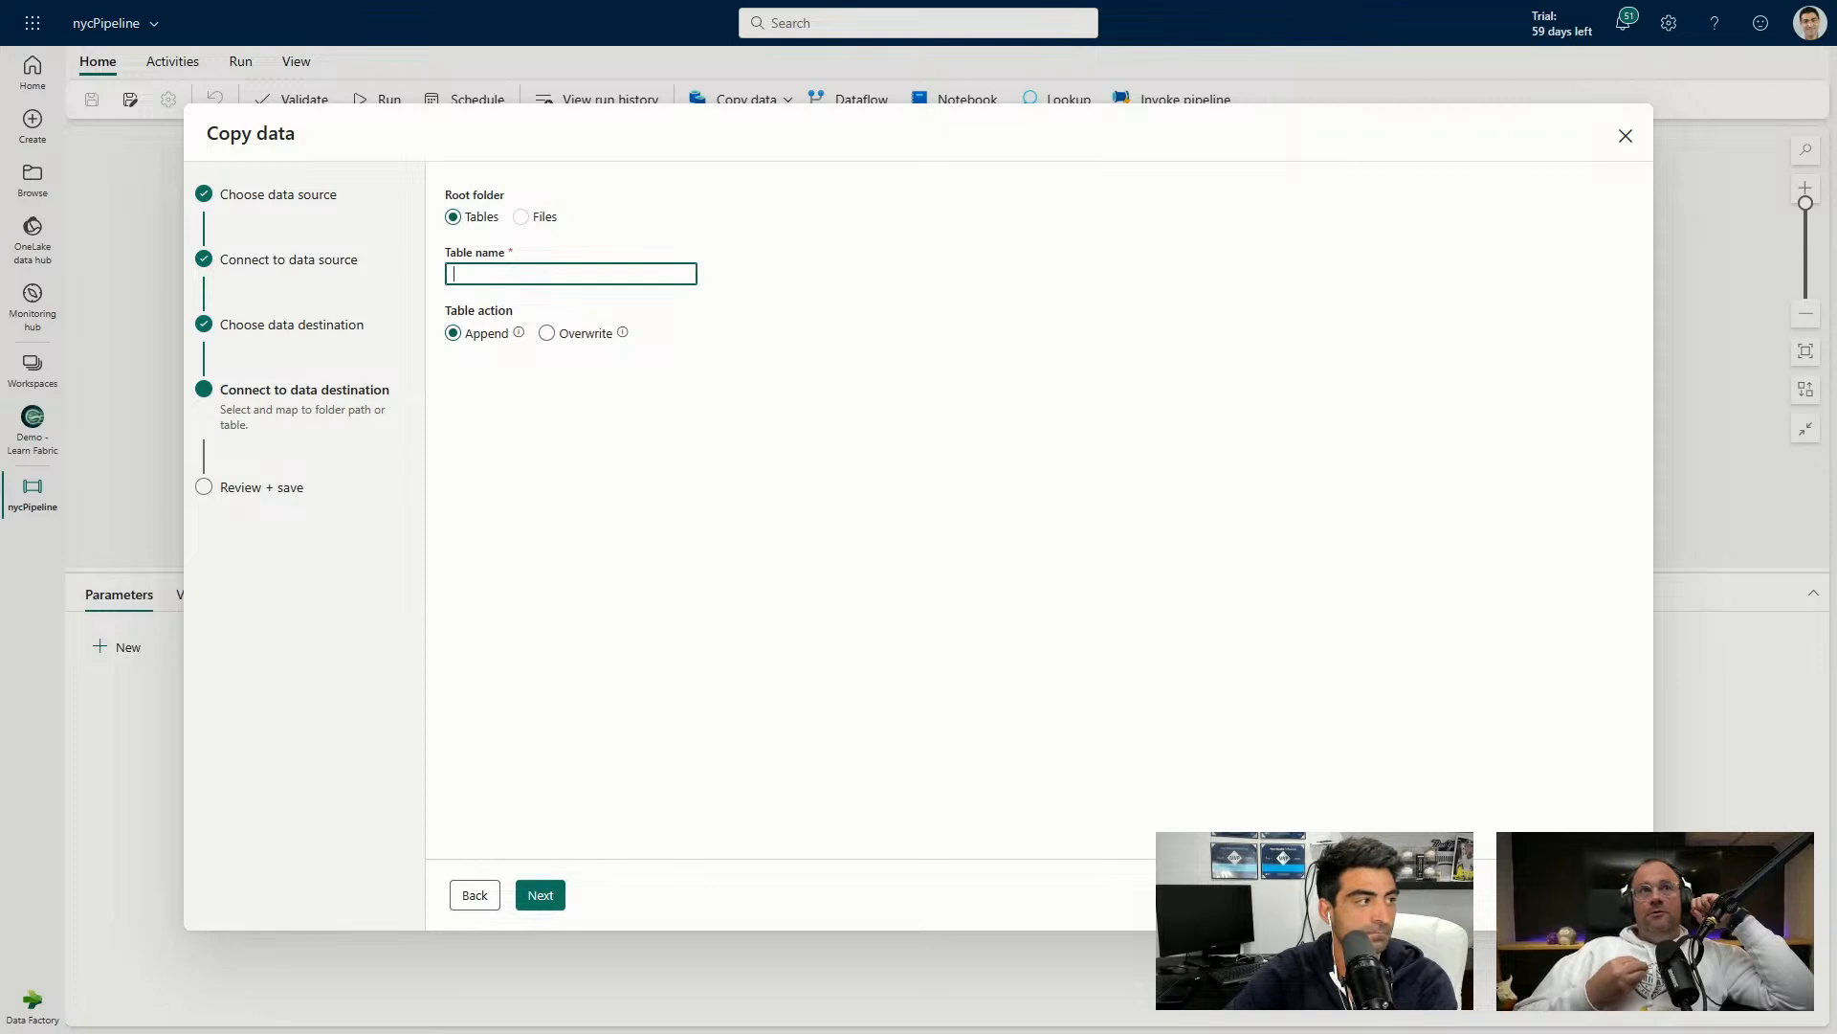
{"action": "type", "text": "B"}
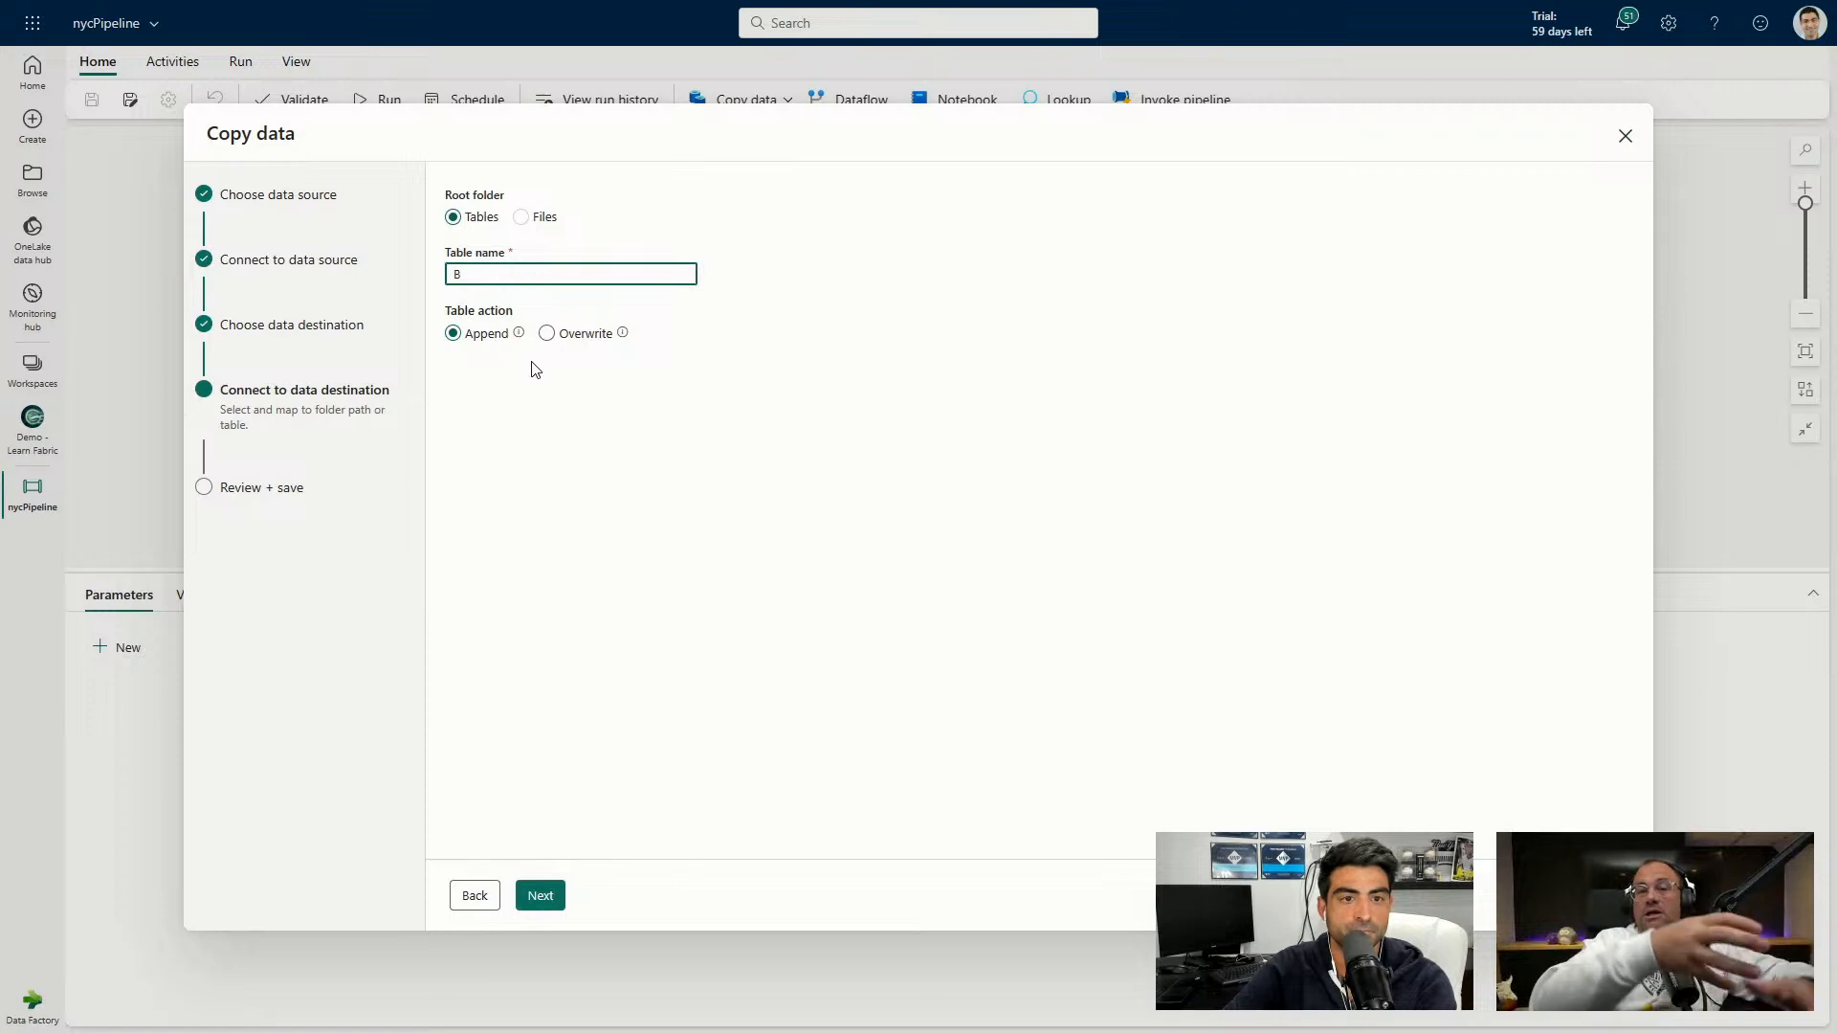
{"action": "left_click", "coordinate": [518, 333]}
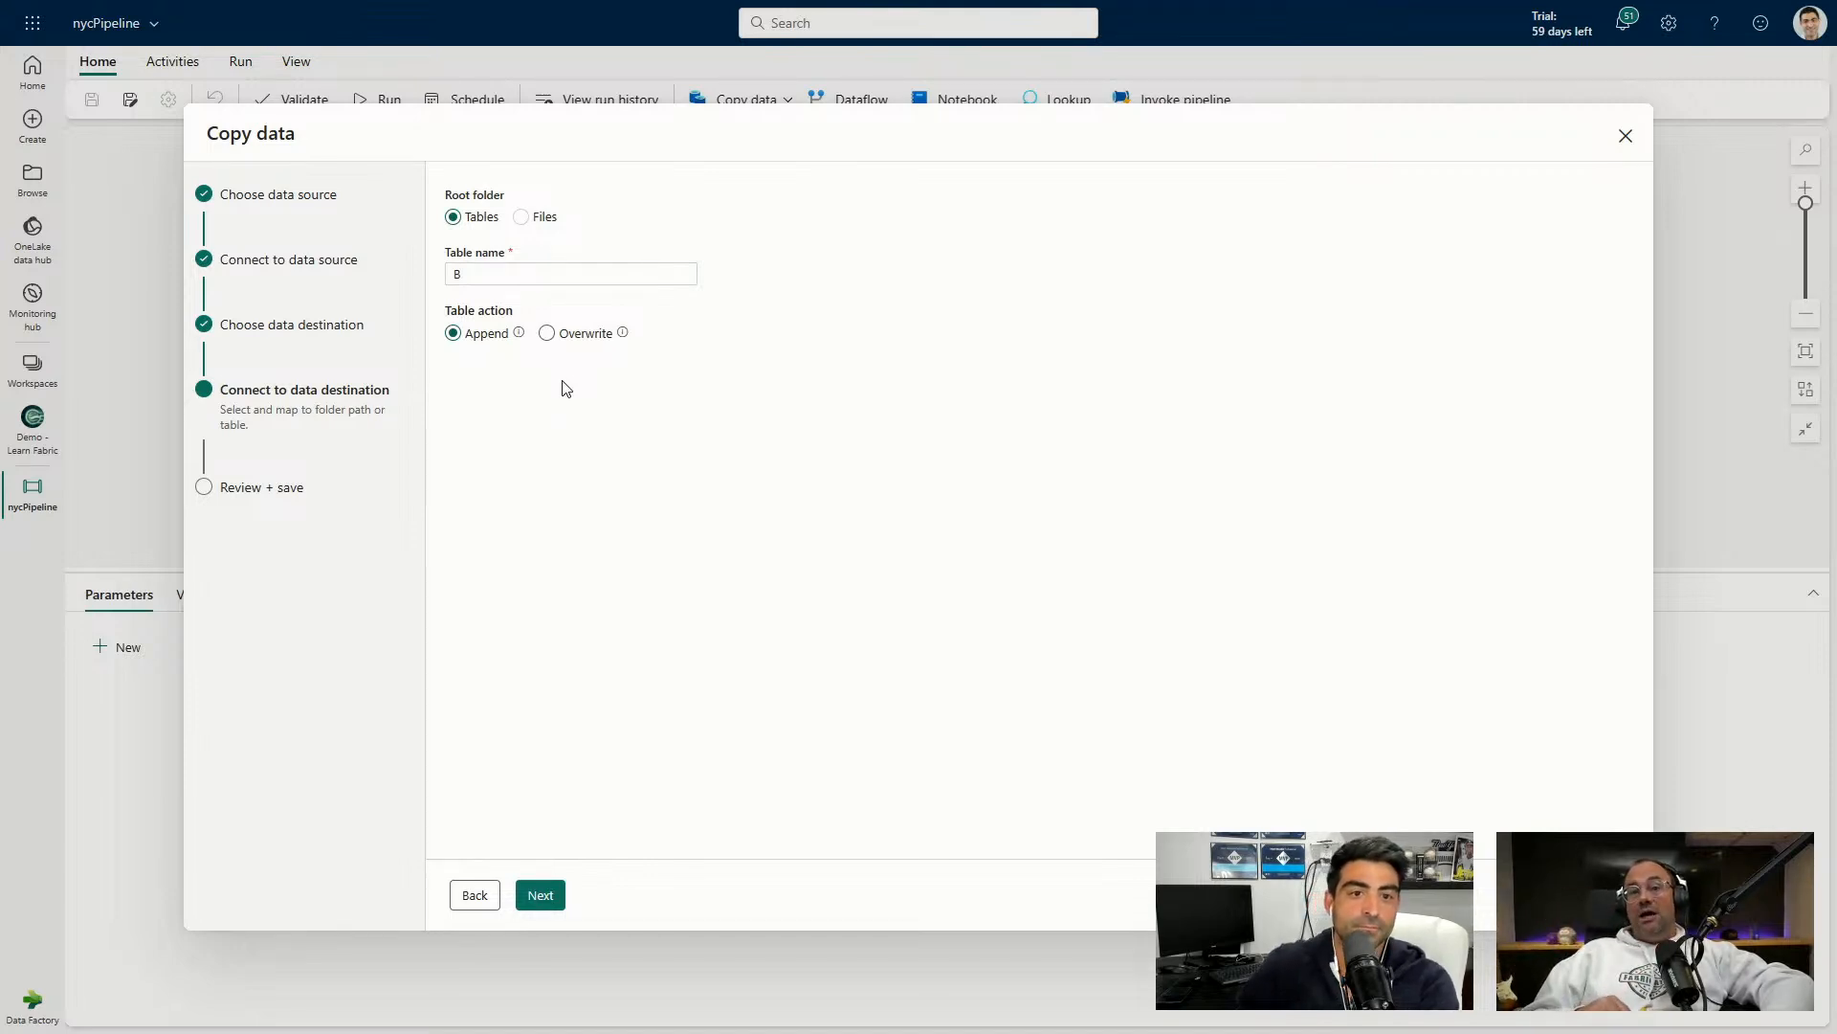
{"action": "left_click", "coordinate": [547, 333]}
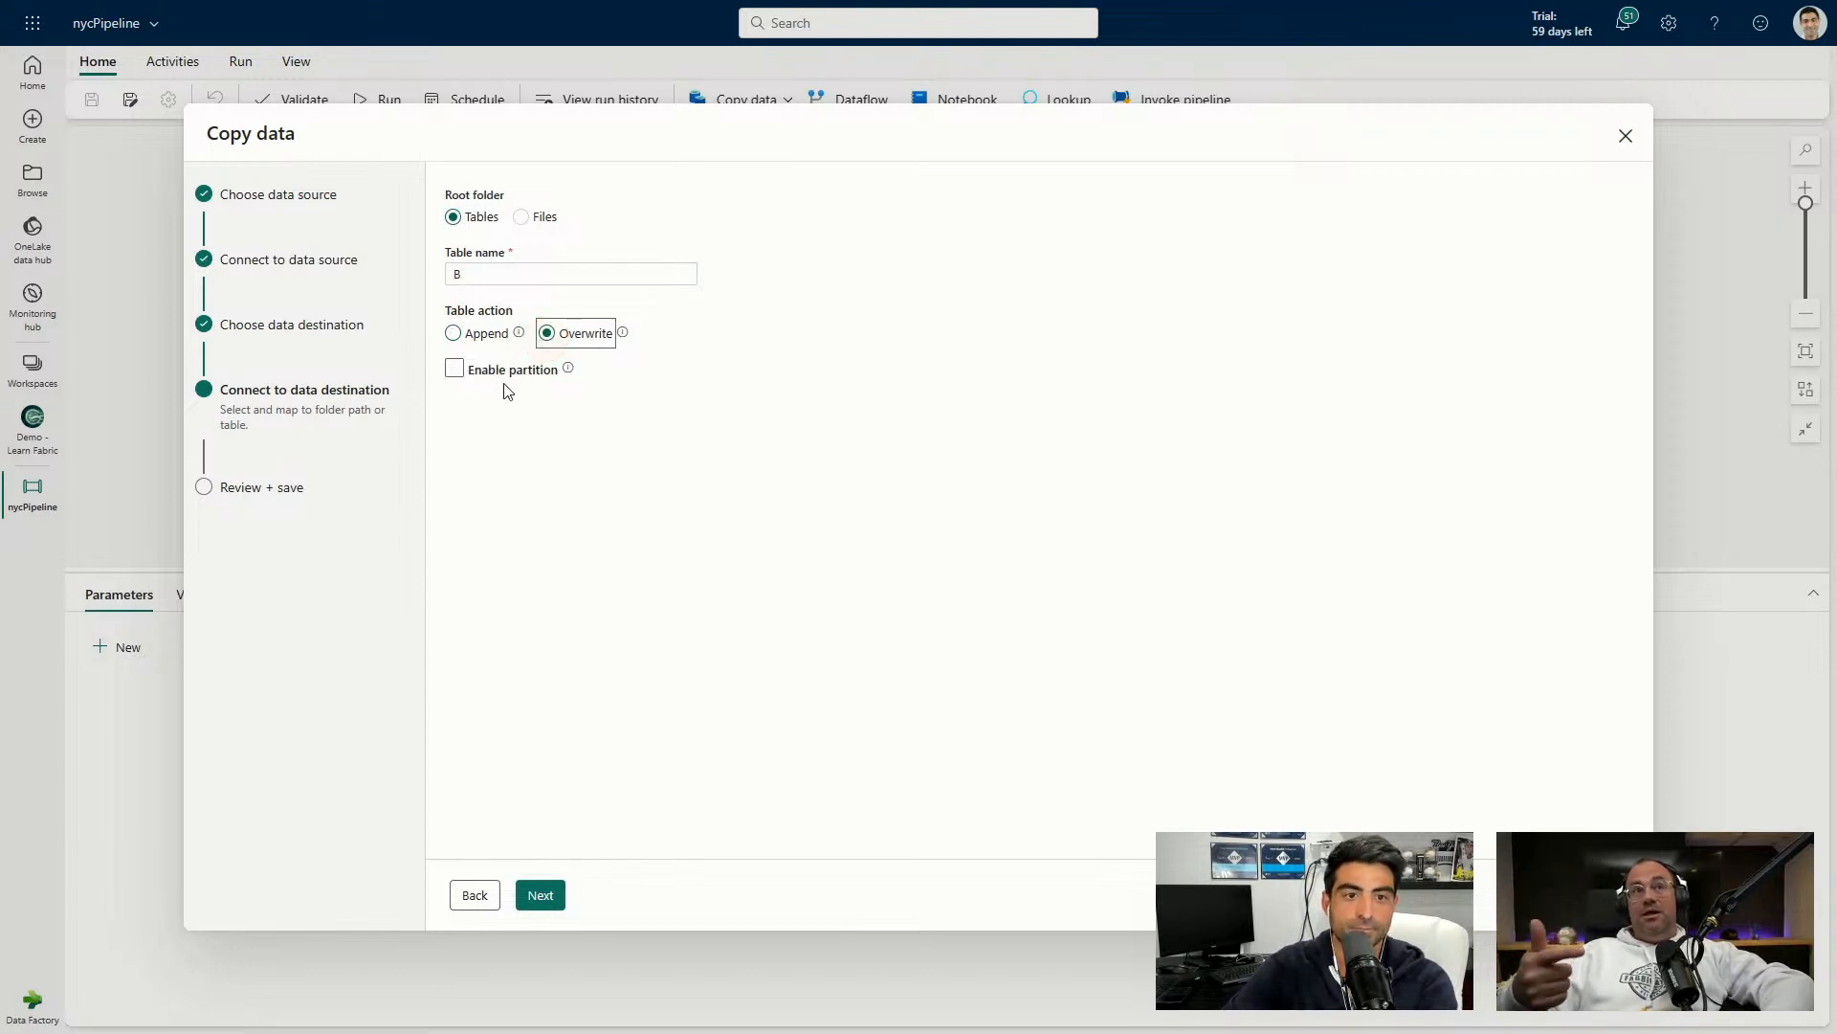
{"action": "left_click", "coordinate": [540, 278]}
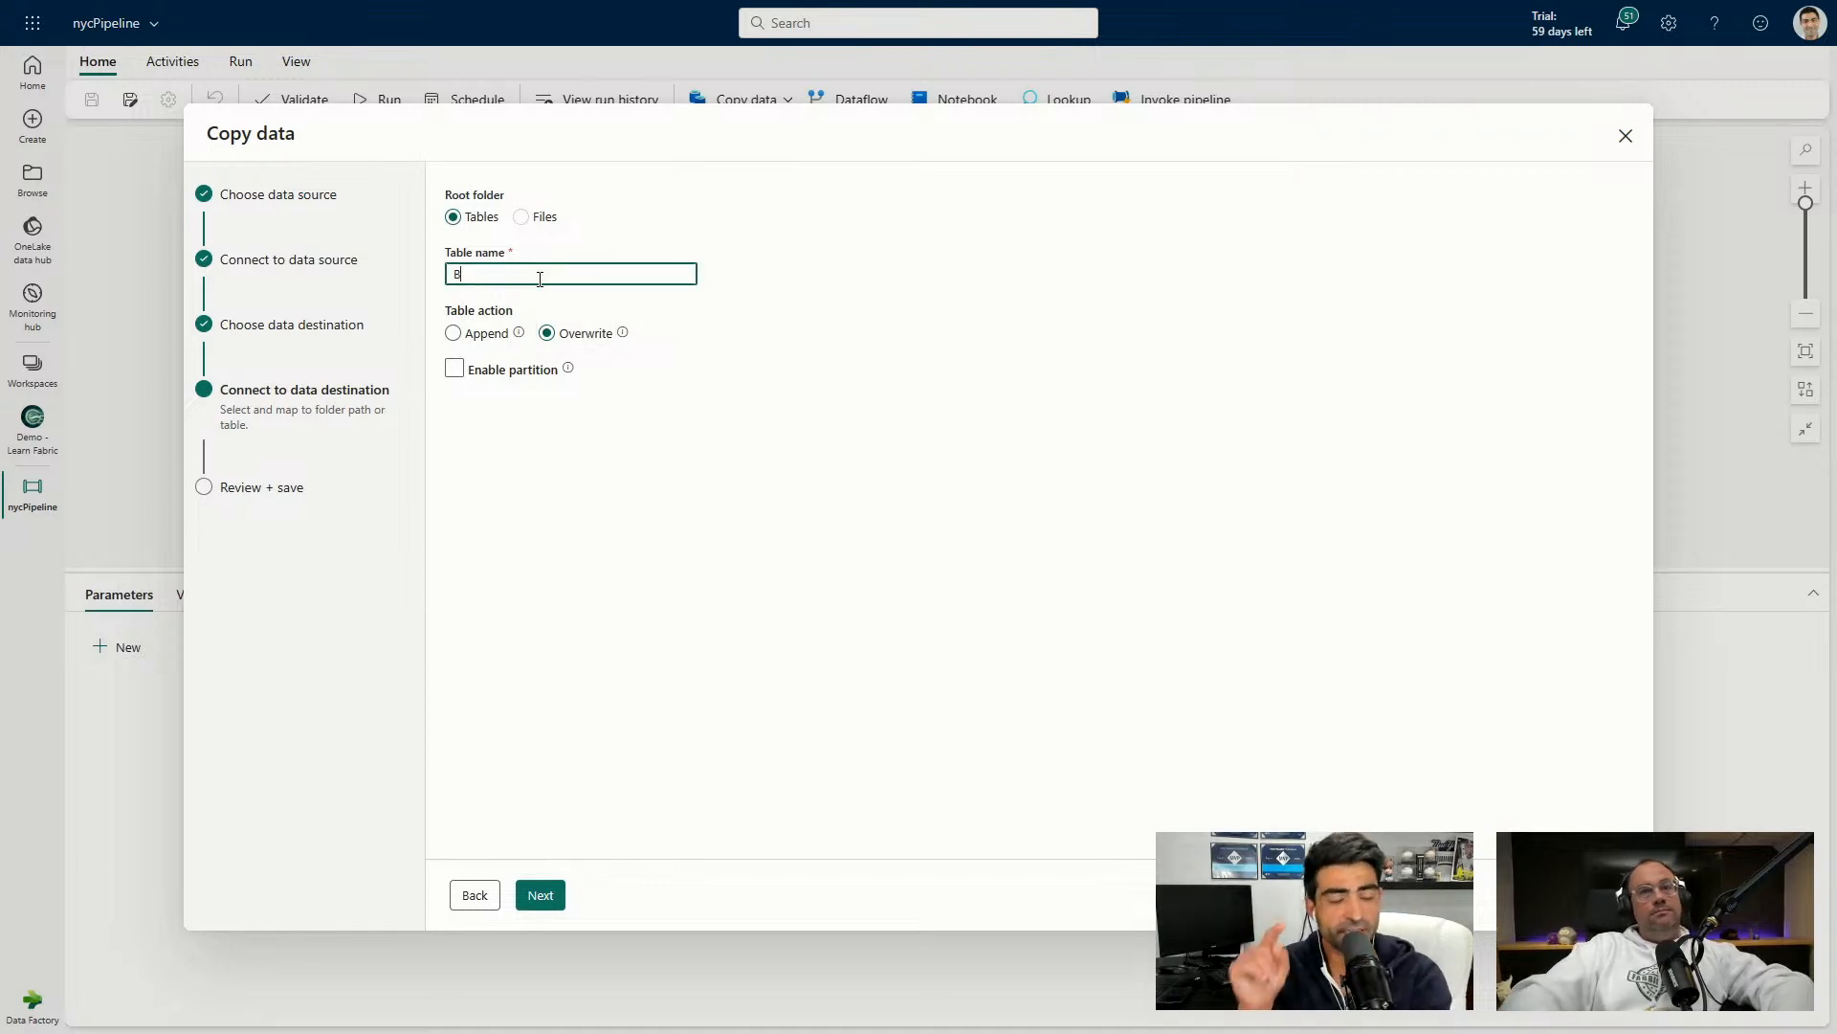
{"action": "type", "text": "ronze"}
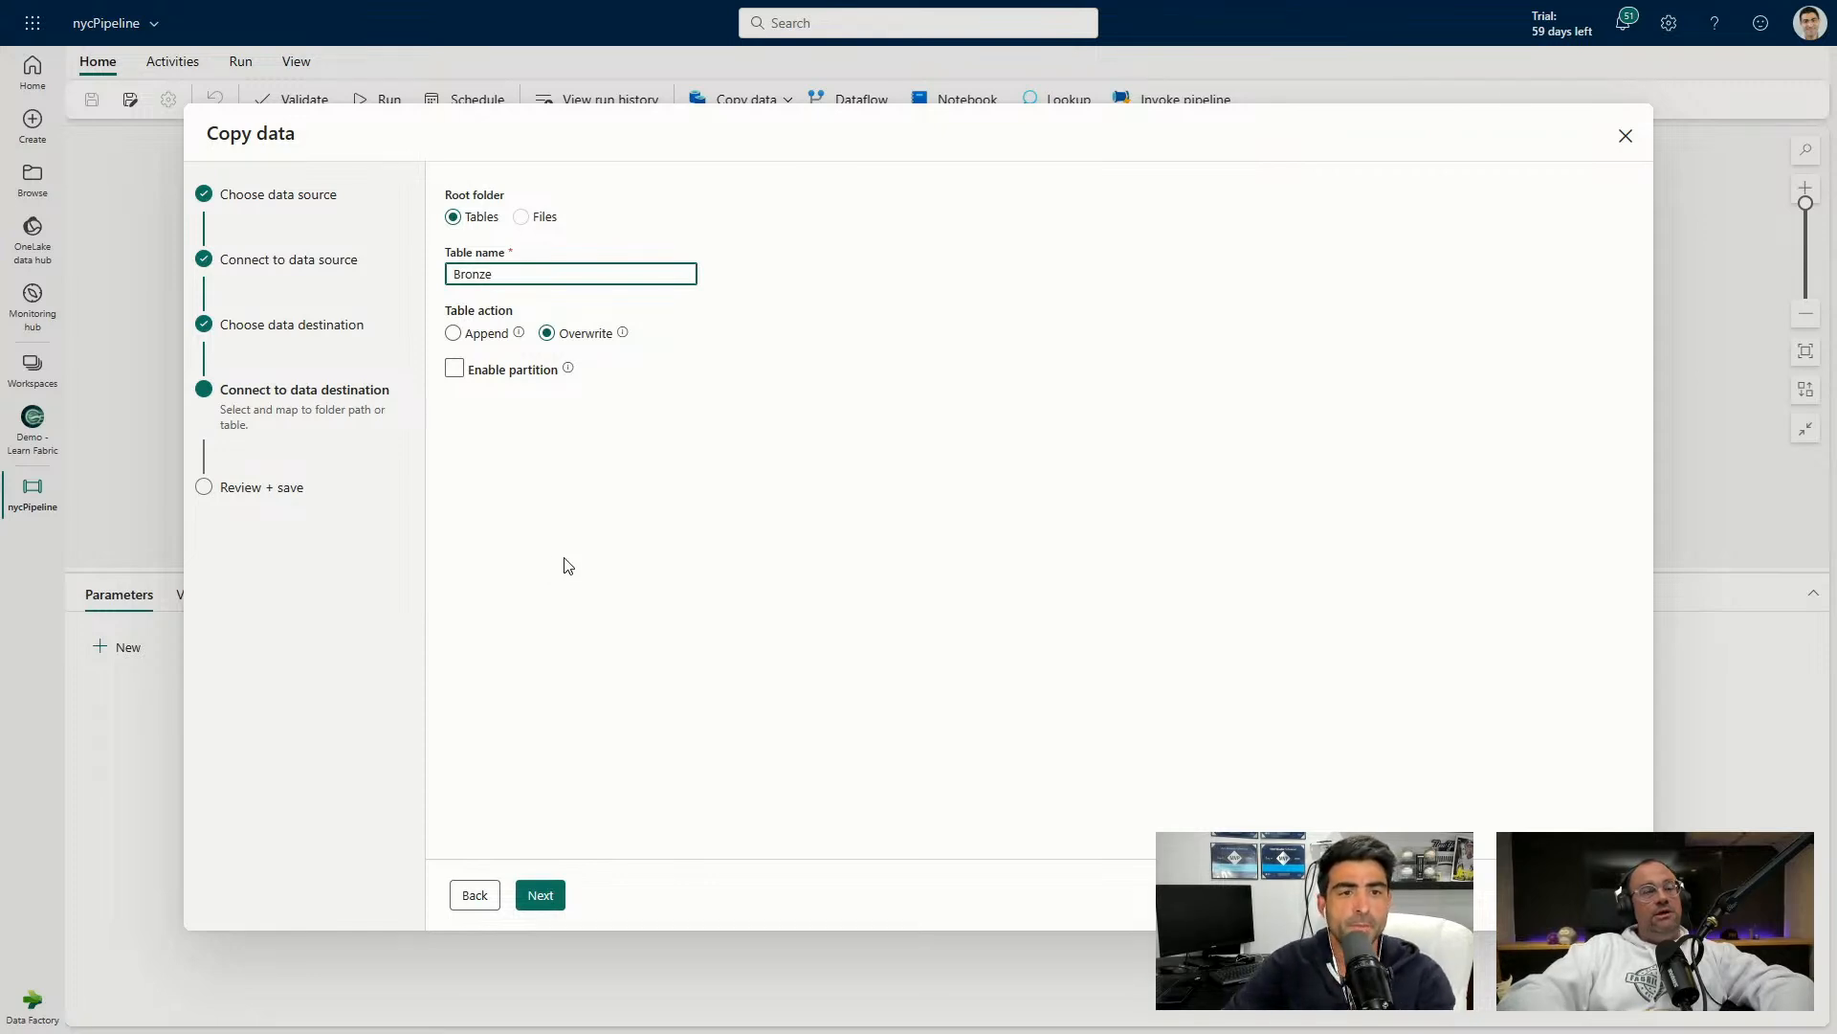
{"action": "left_click", "coordinate": [541, 894]}
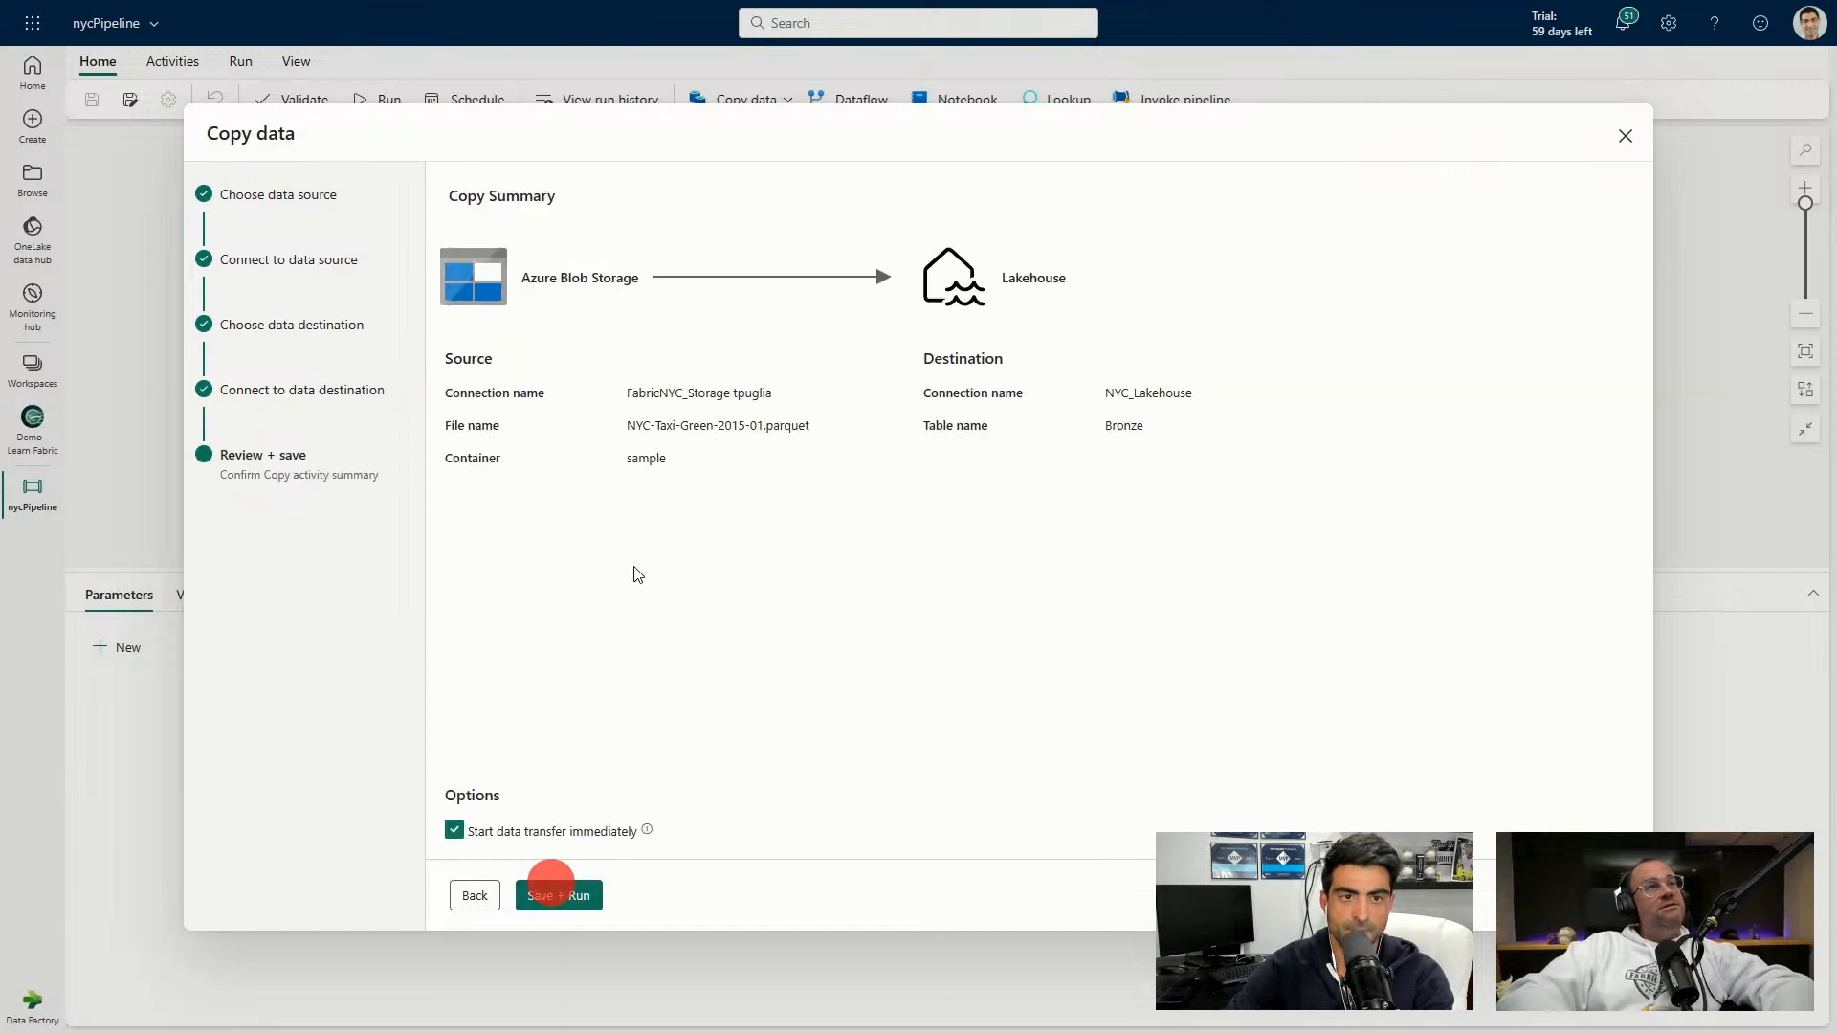
Add the Copy data activity with 'Start data transfer immediately' unchecked, and move it left on the canvas.
{"action": "left_click", "coordinate": [536, 828]}
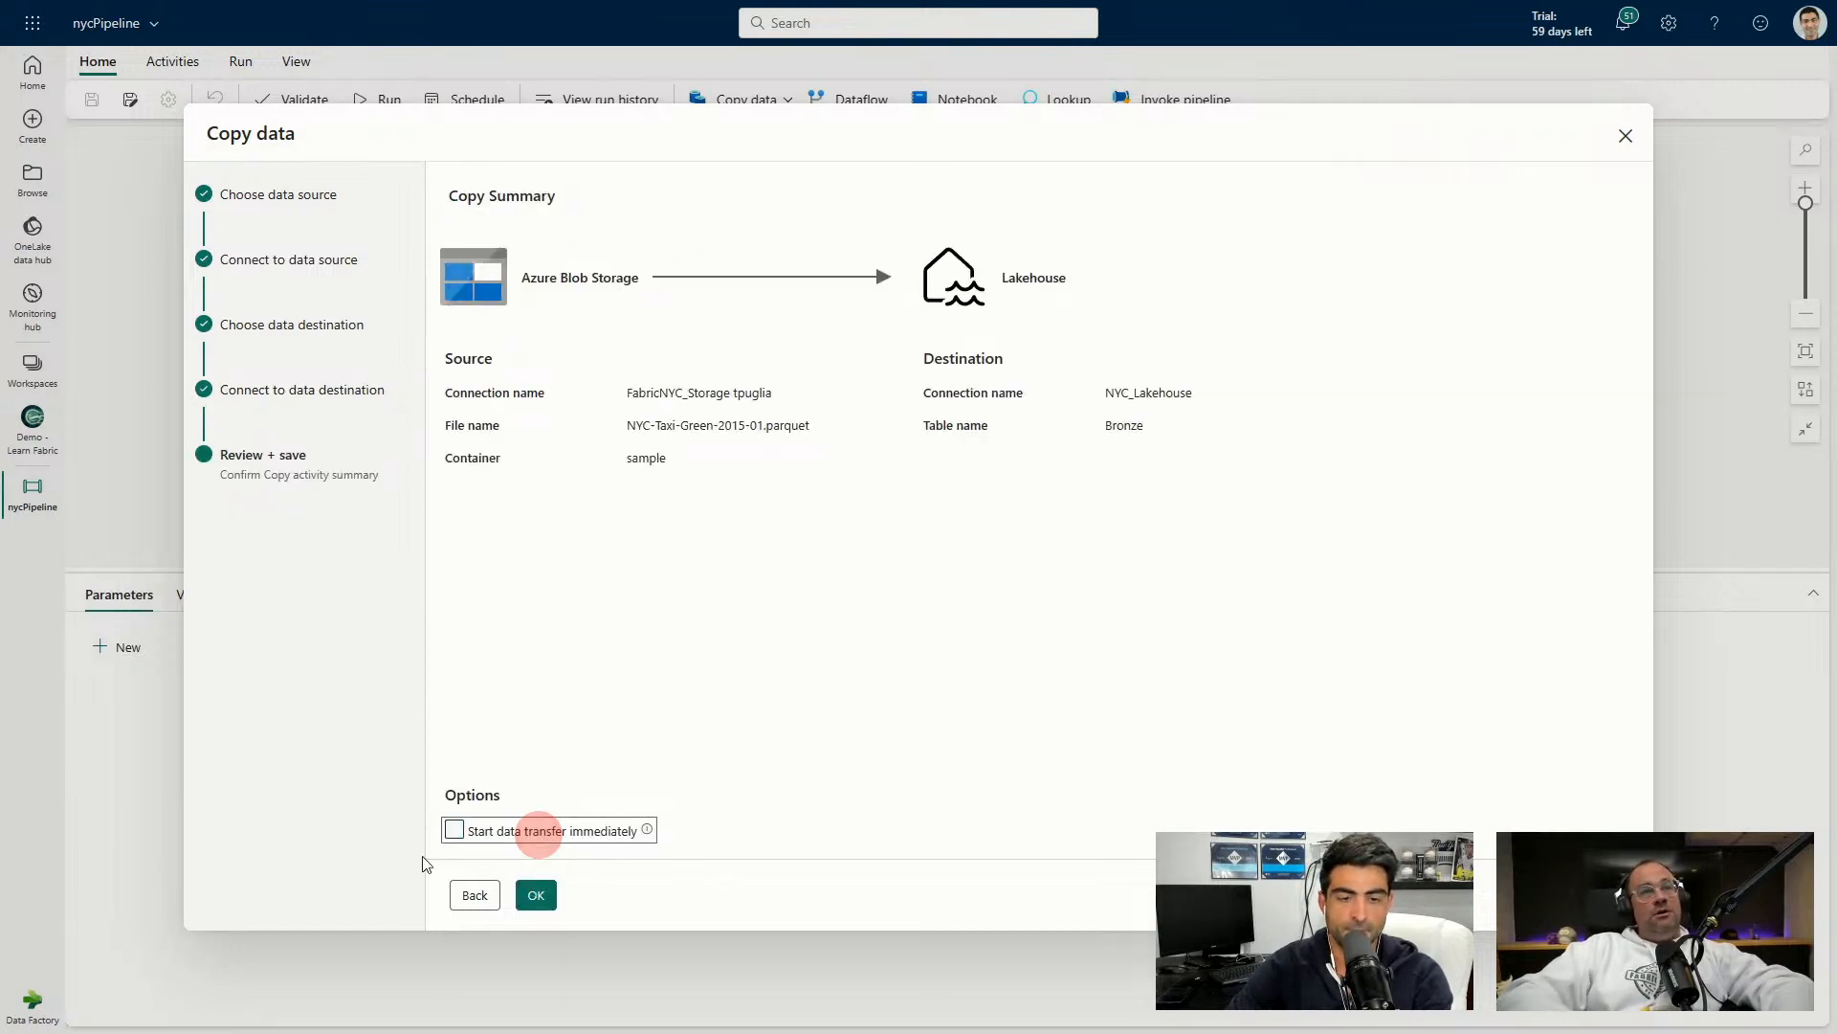
{"action": "left_click", "coordinate": [537, 897]}
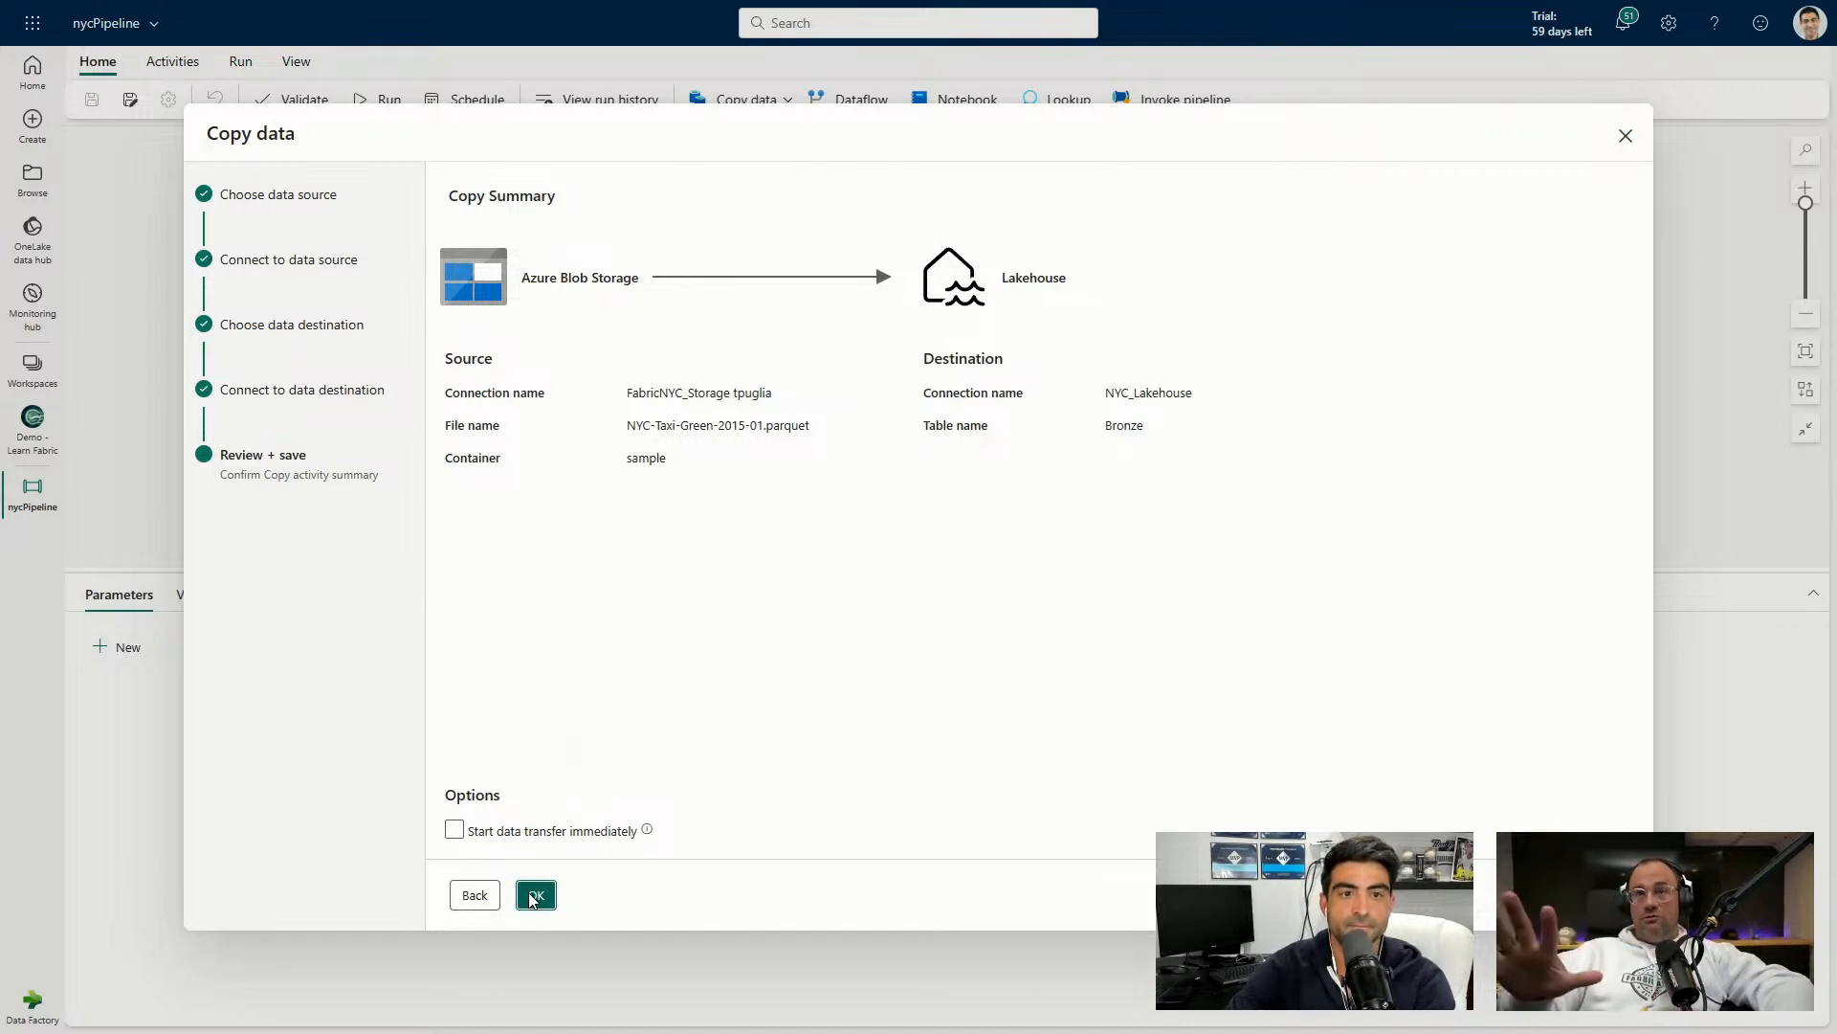
{"action": "left_click", "coordinate": [535, 896]}
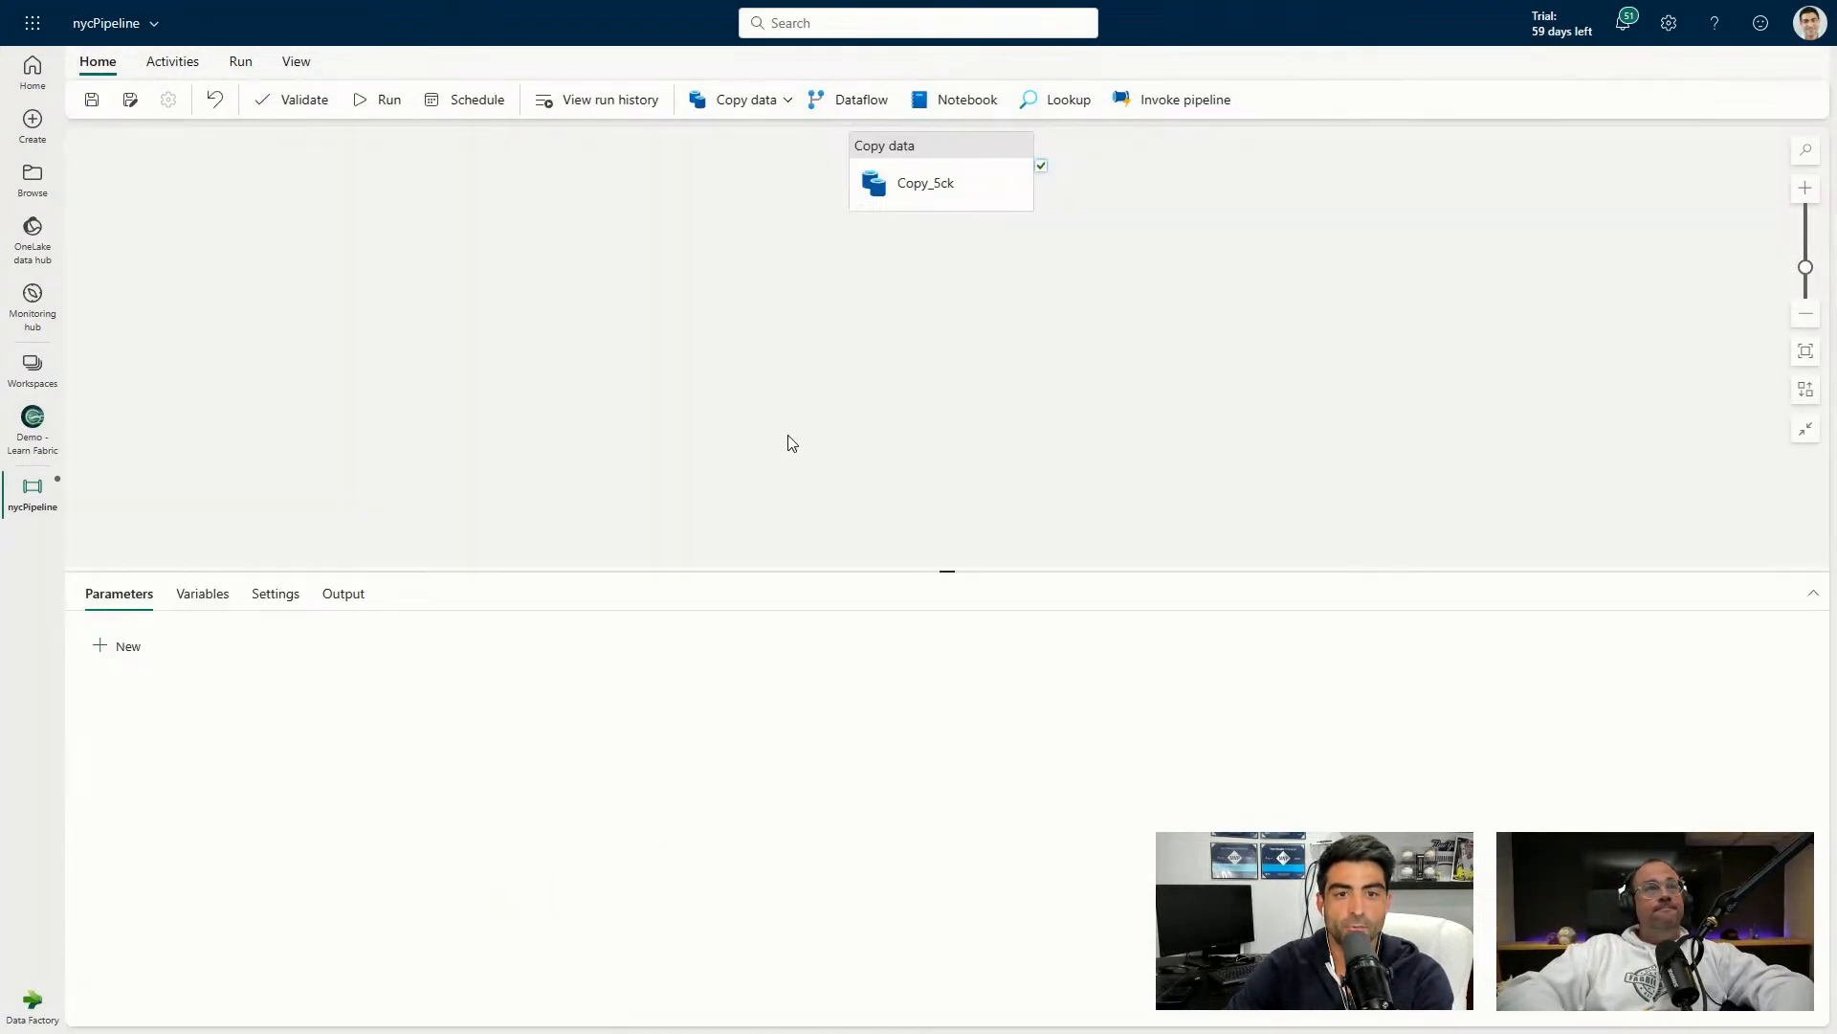
{"action": "left_click_drag", "start_coordinate": [957, 171], "coordinate": [679, 253]}
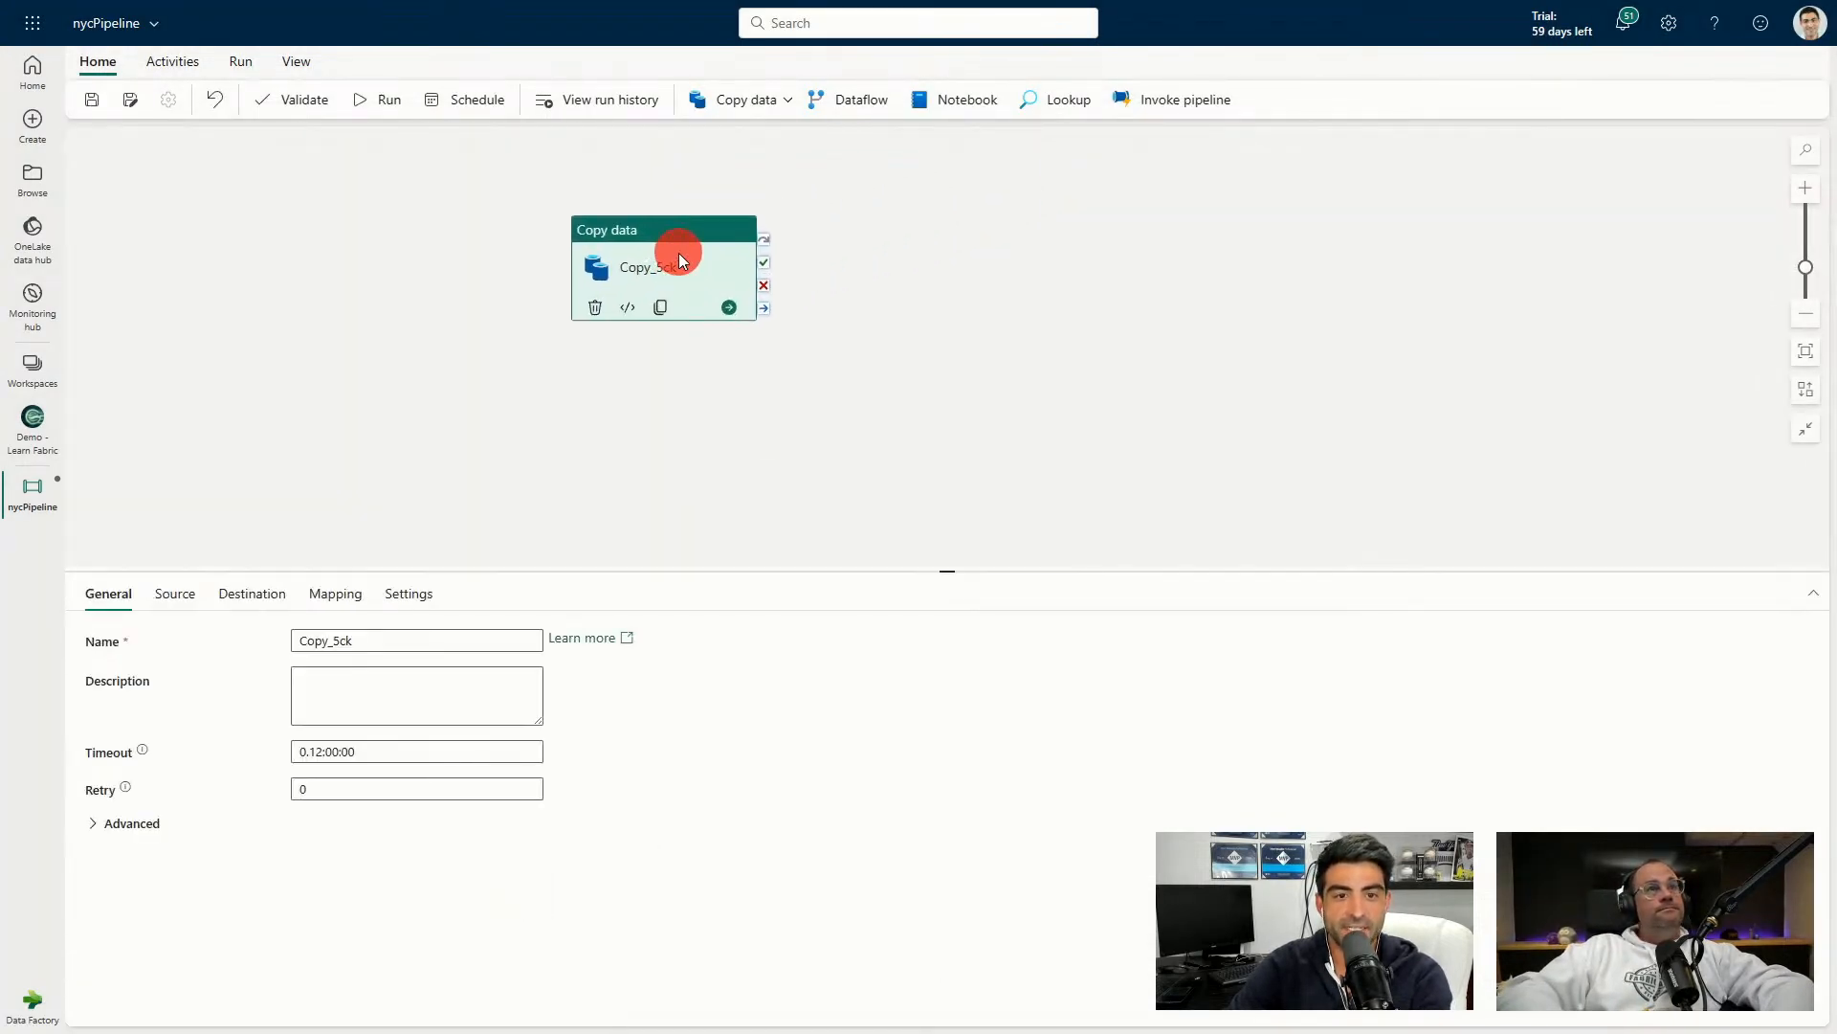
Rename the Copy data activity to 'CopyNYC' and reposition it on the canvas.
{"action": "double_click", "coordinate": [410, 640]}
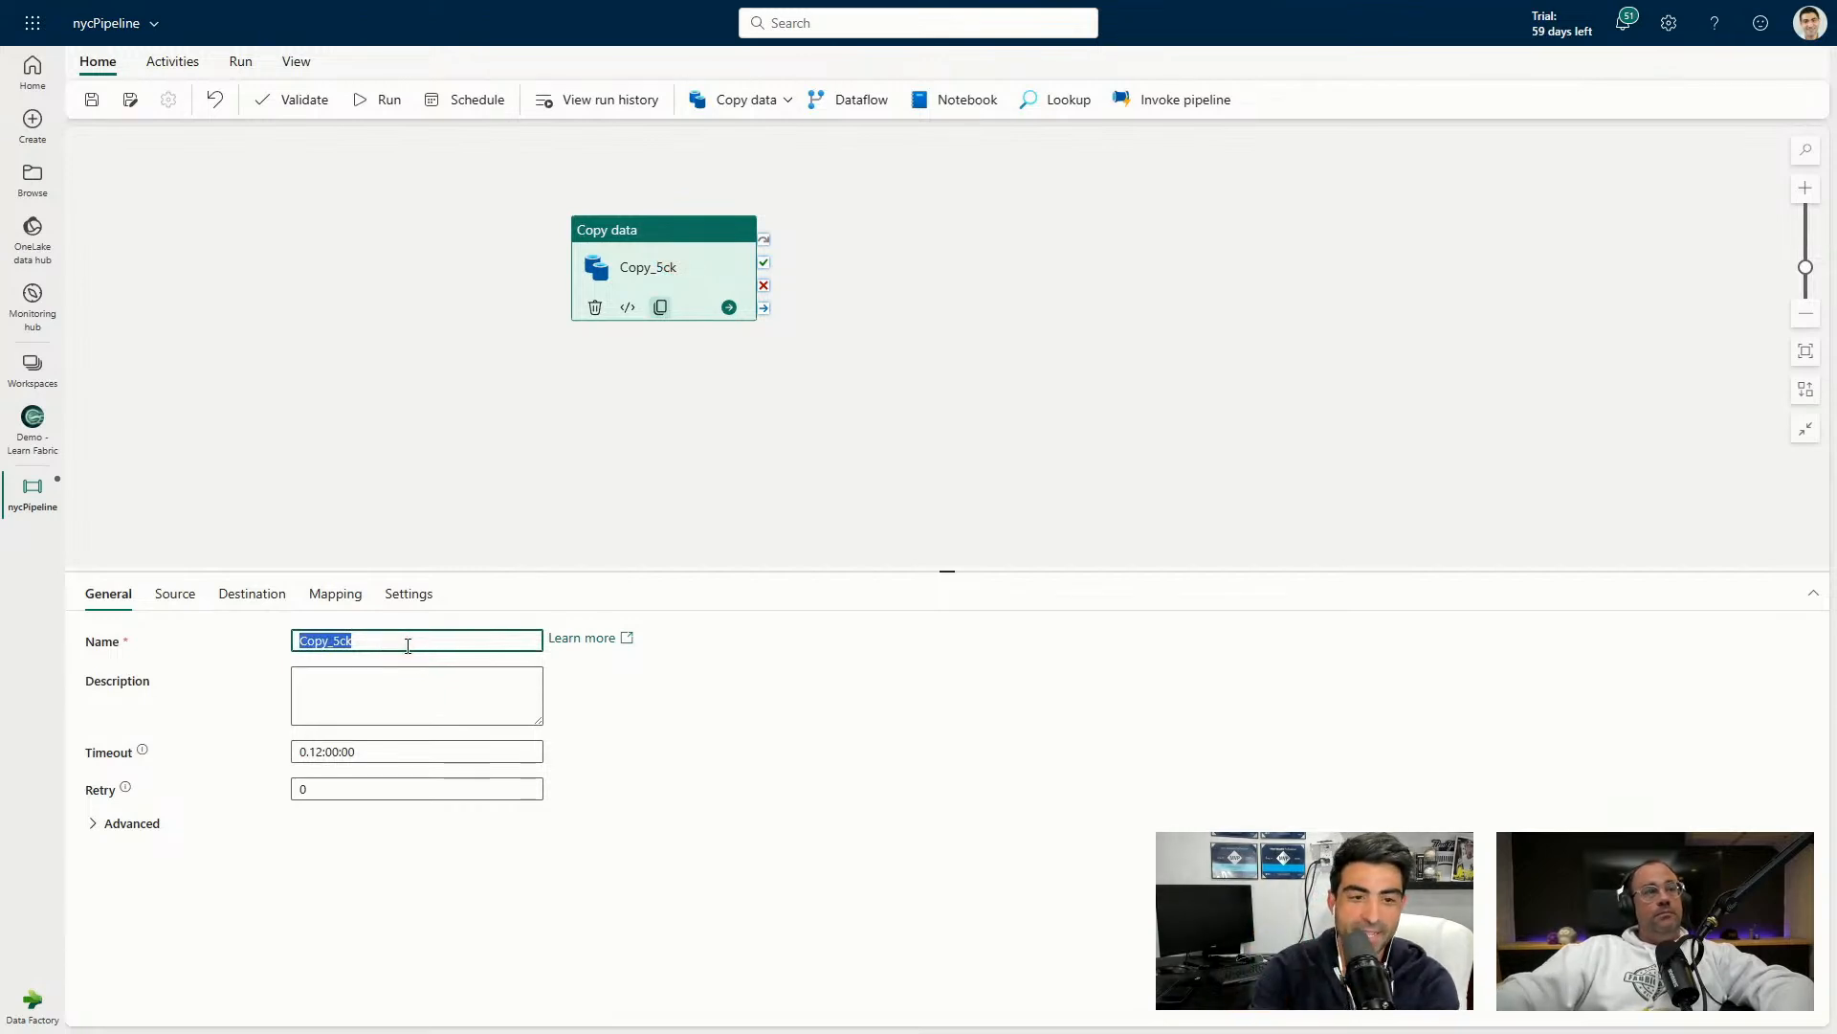
{"action": "type", "text": "CopyNYC"}
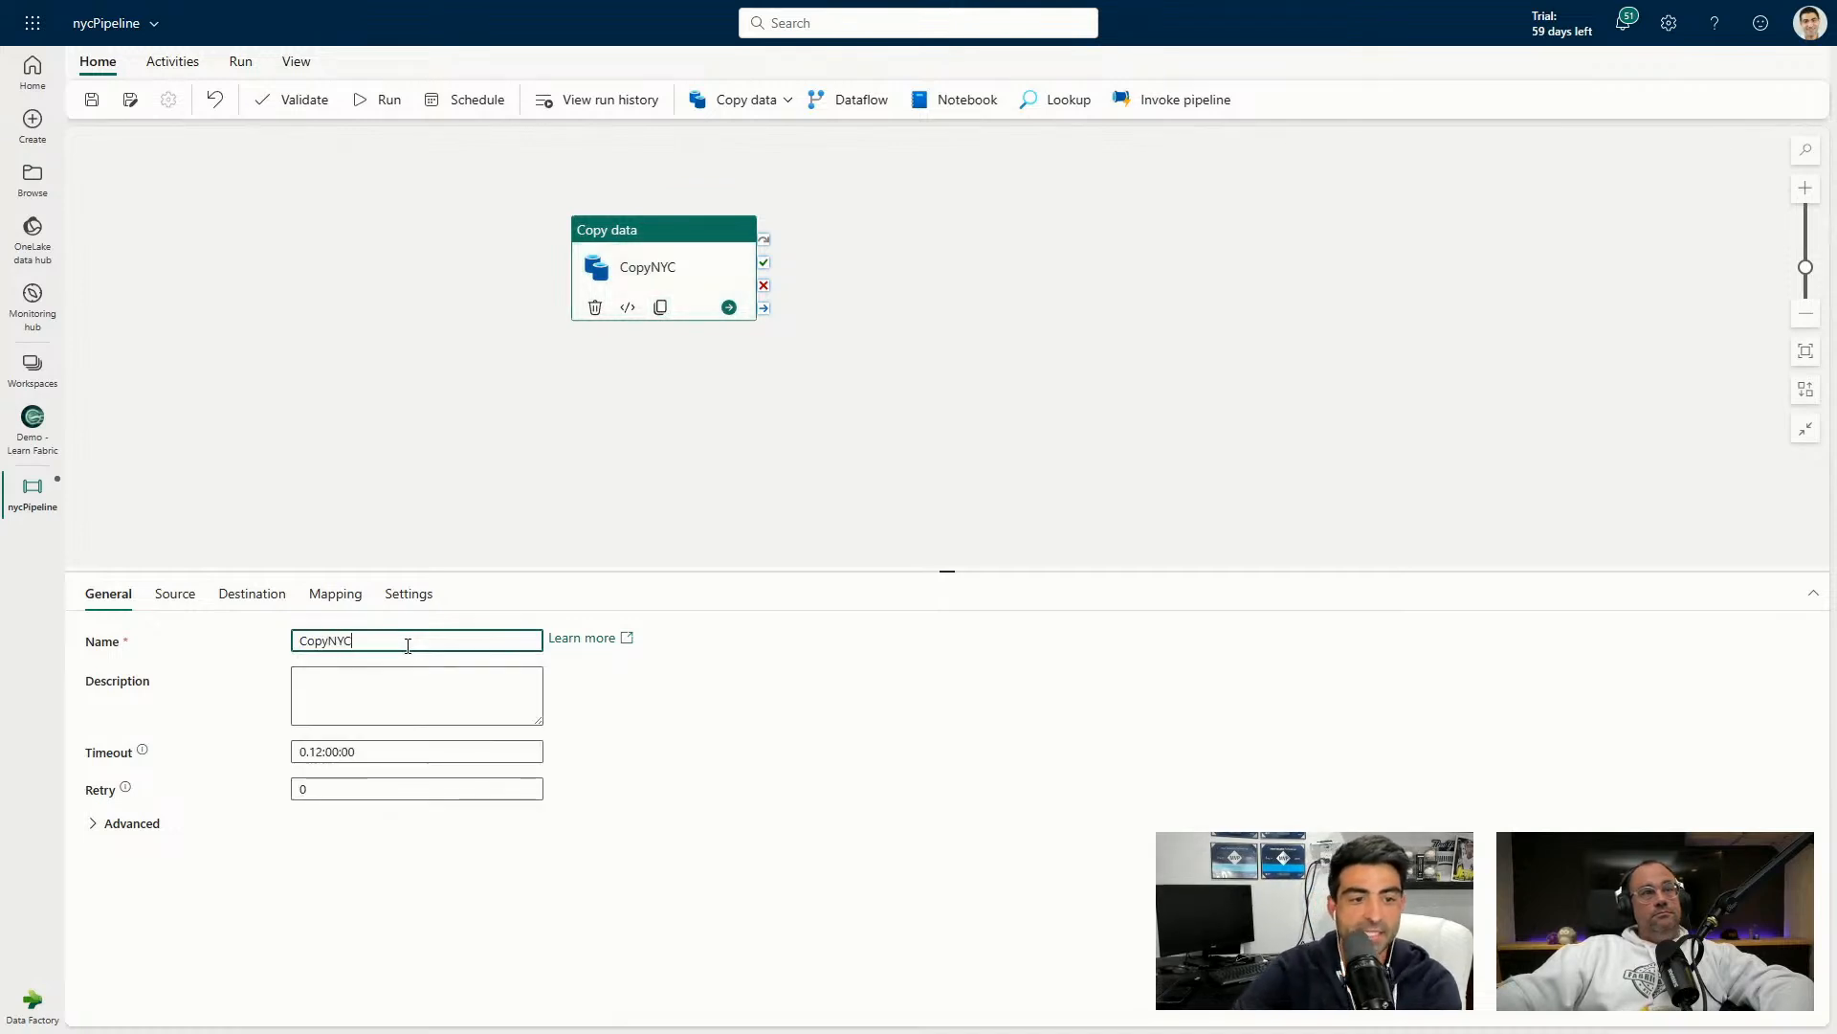
{"action": "left_click_drag", "start_coordinate": [680, 241], "coordinate": [638, 262]}
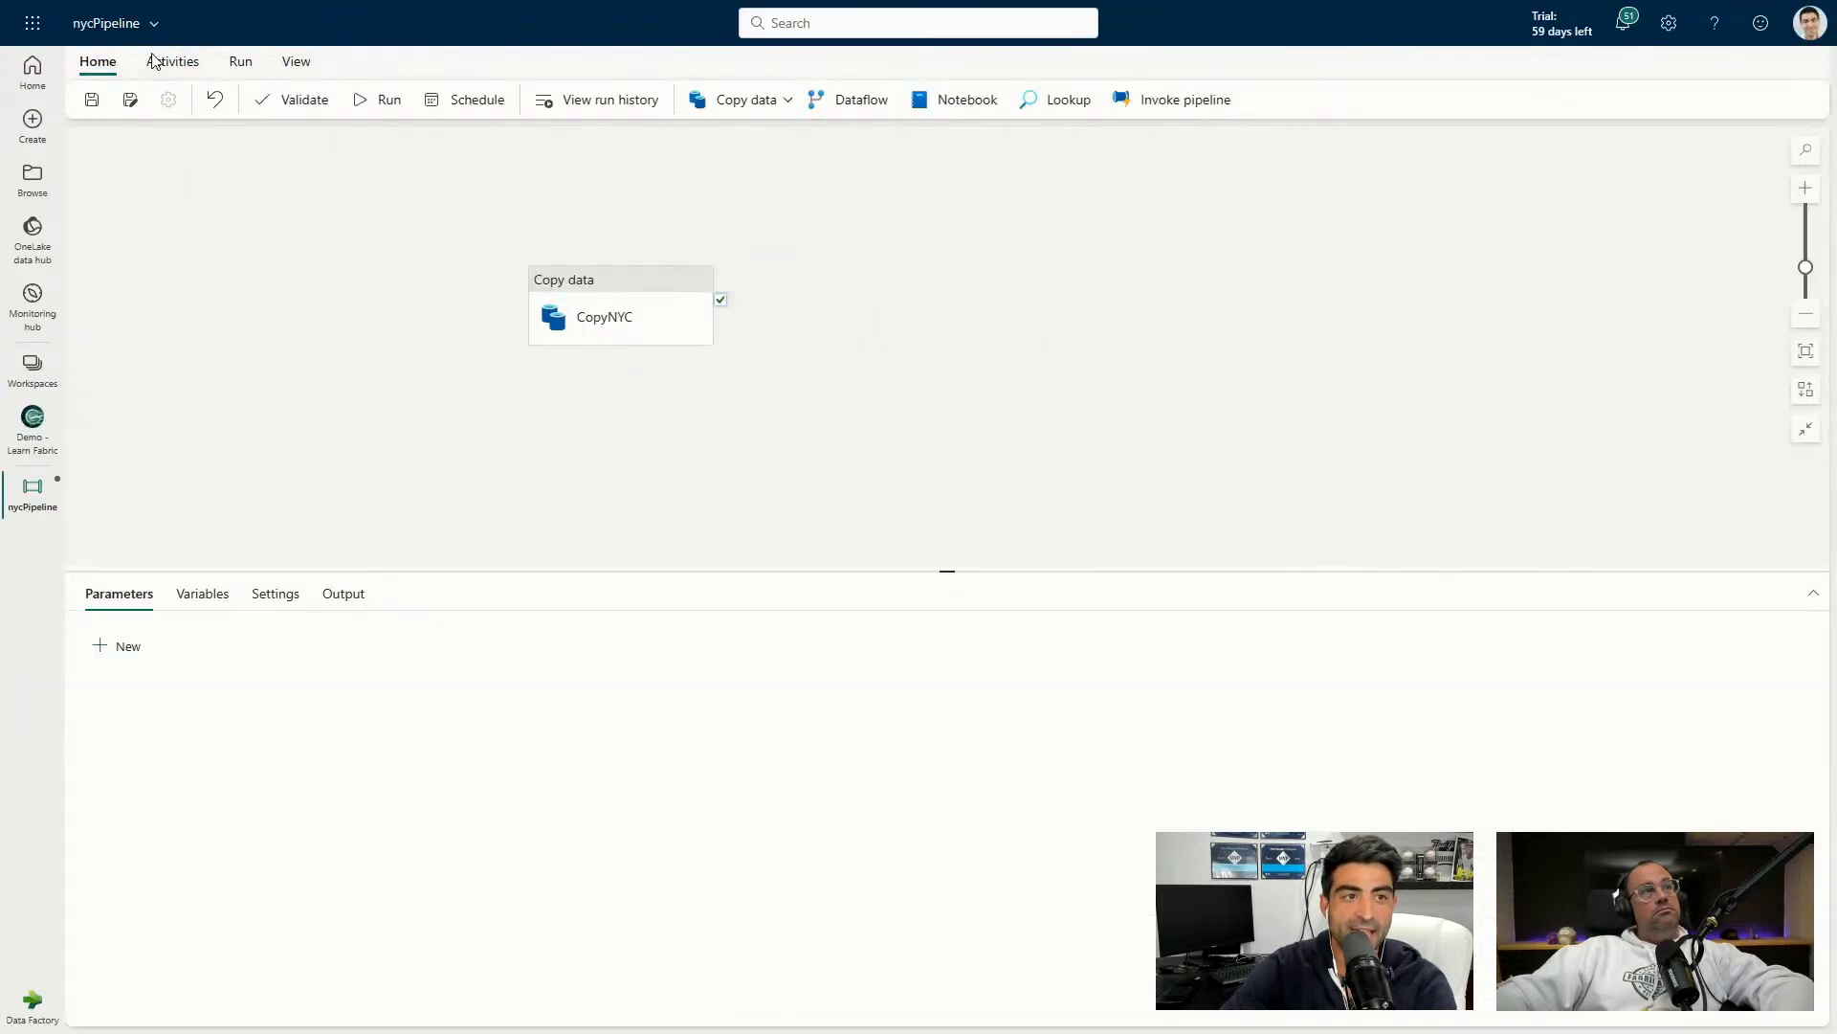
{"action": "left_click", "coordinate": [155, 61]}
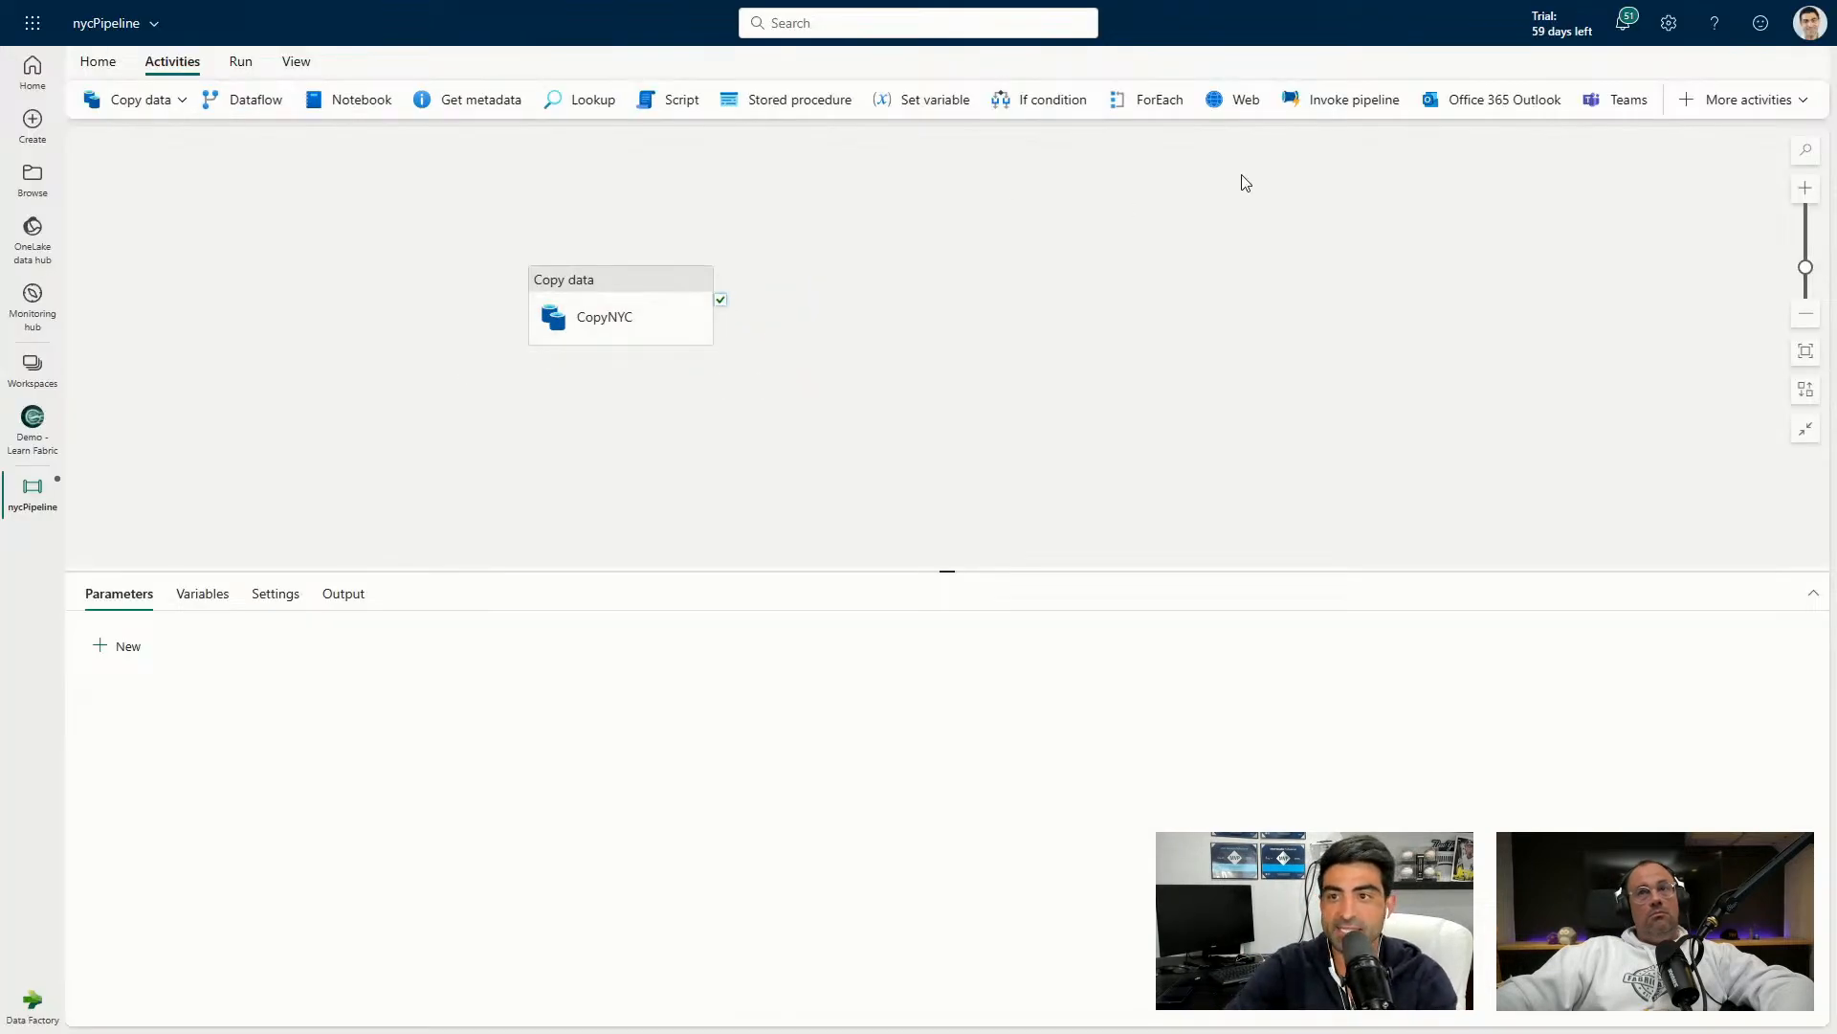
Add an Office 365 Outlook activity beside CopyNYC, connected to CopyNYC's On fail output.
{"action": "left_click", "coordinate": [673, 297]}
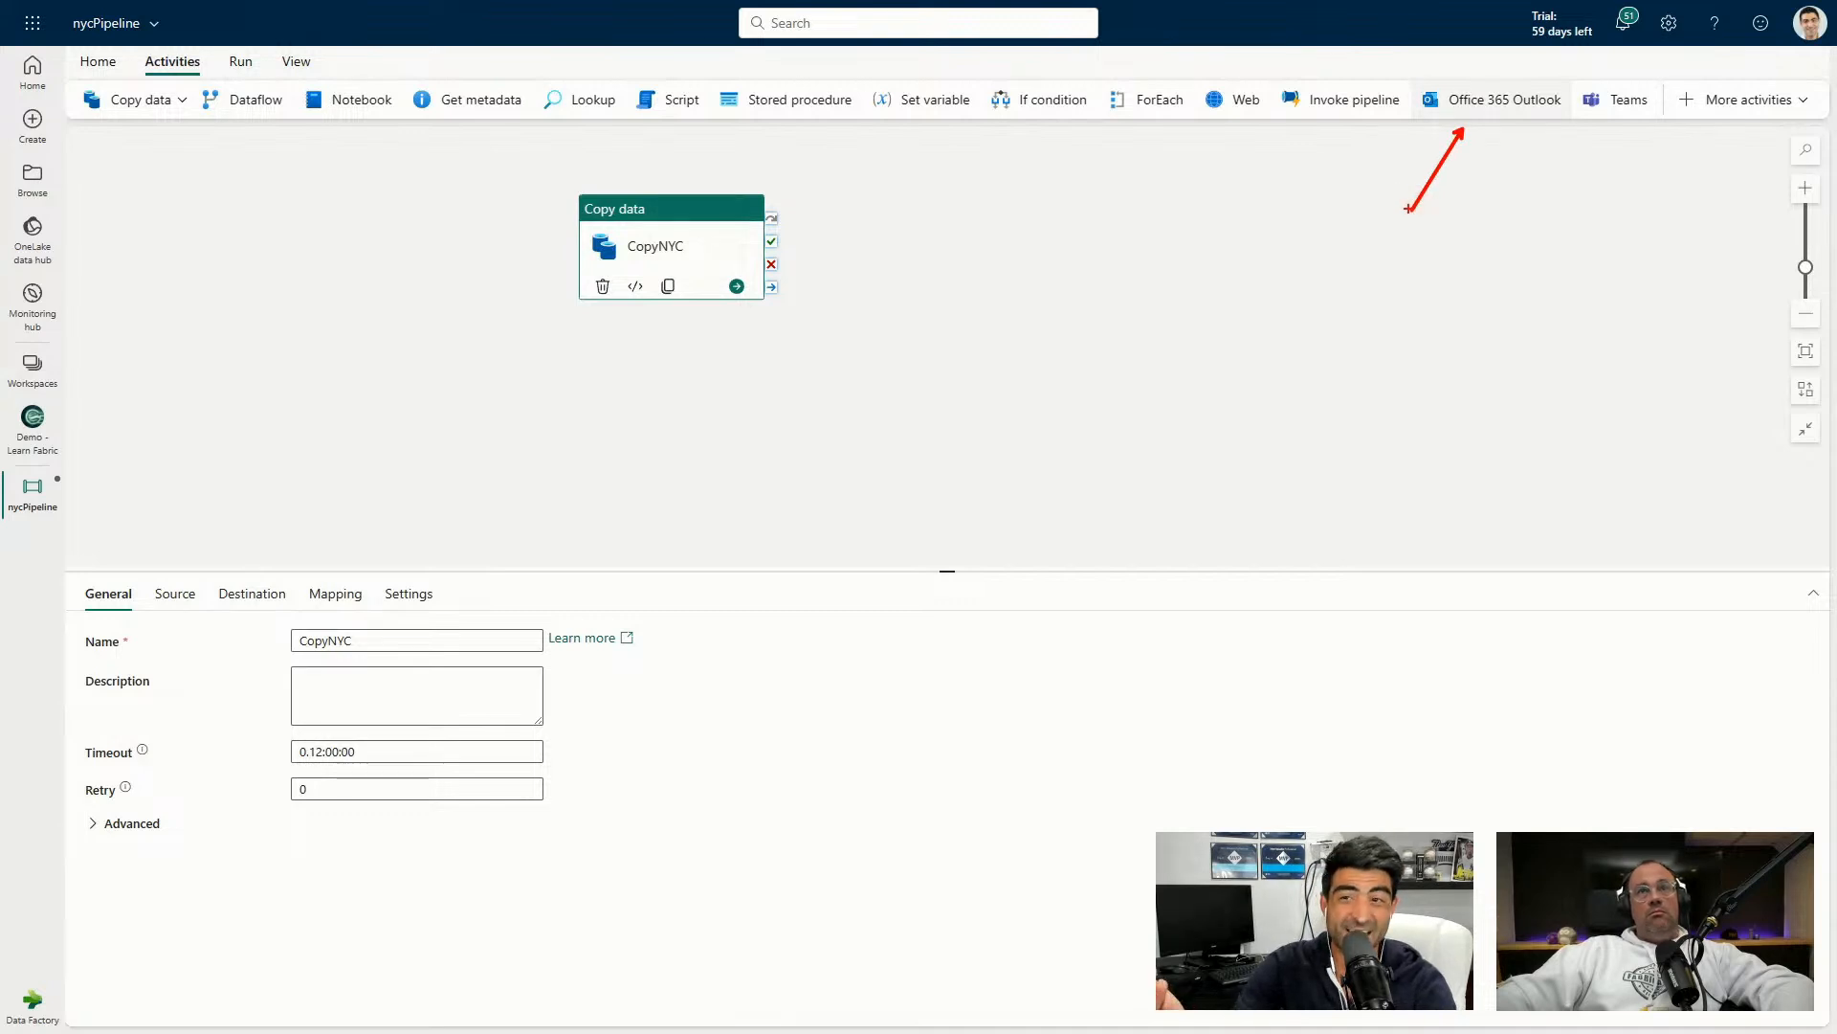
{"action": "left_click", "coordinate": [1407, 211]}
{"action": "left_click", "coordinate": [1477, 101]}
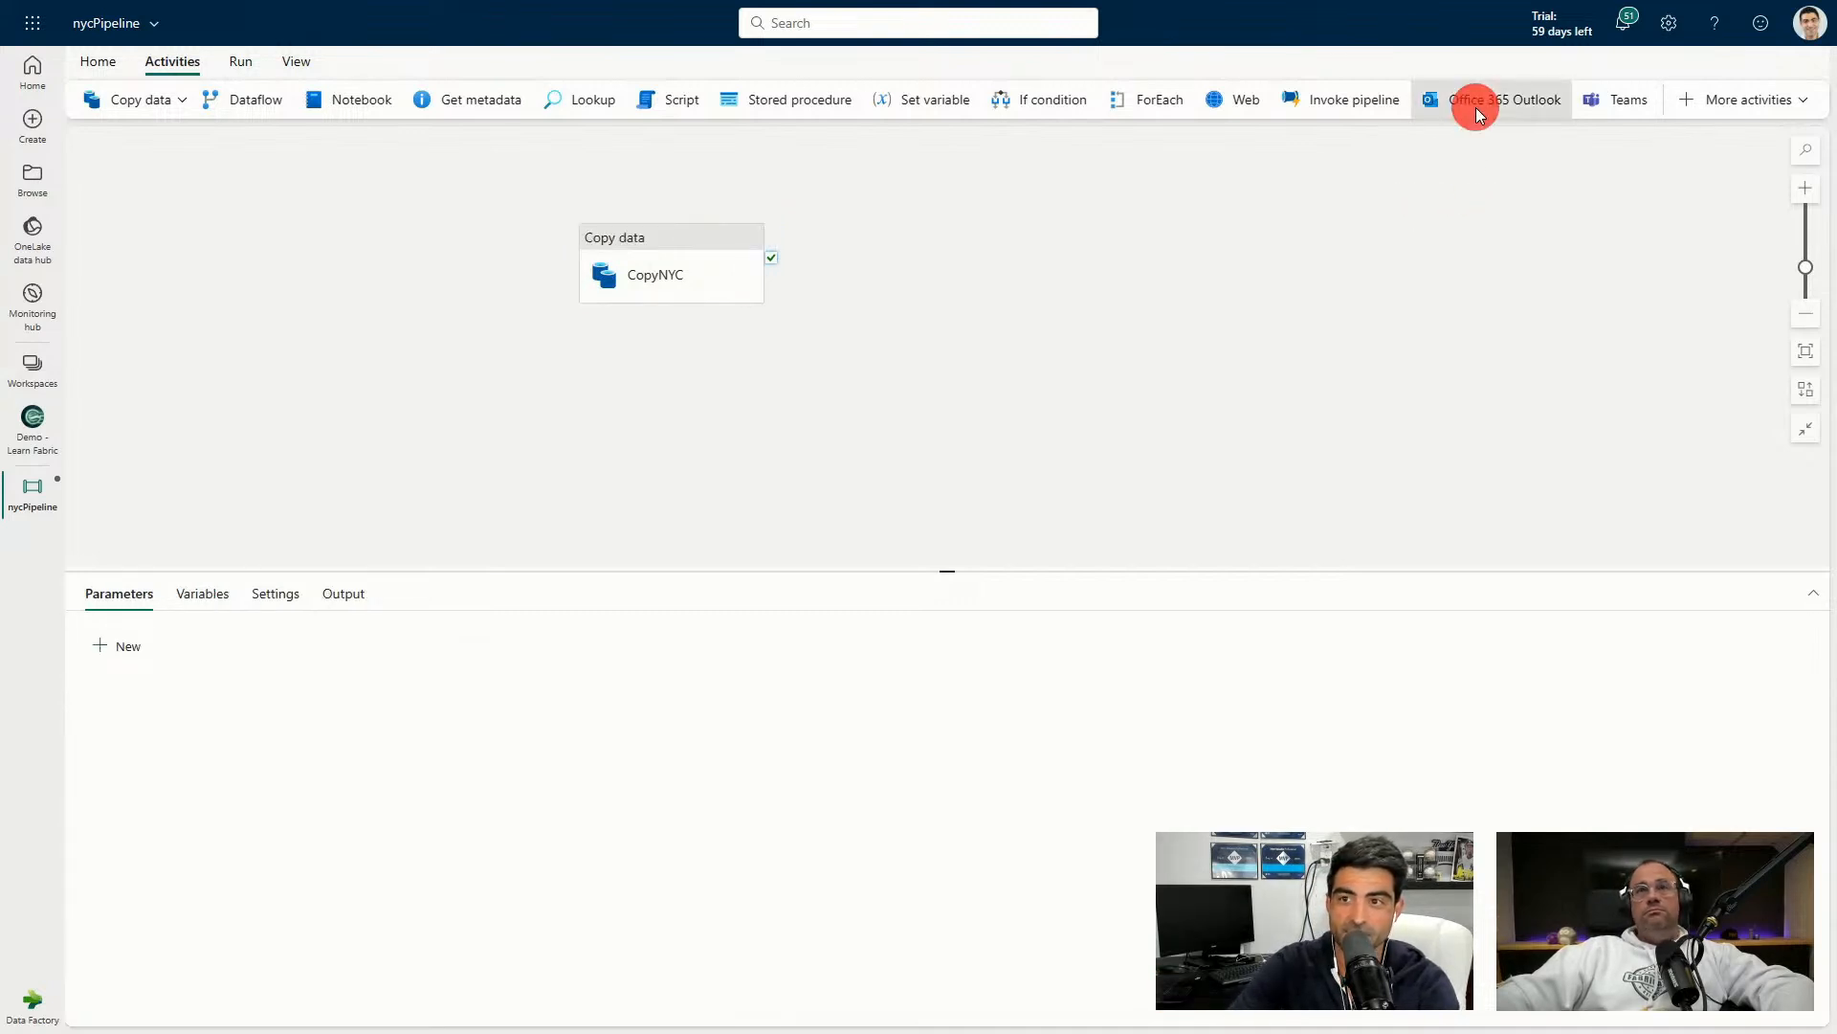
{"action": "left_click_drag", "start_coordinate": [925, 213], "coordinate": [970, 229]}
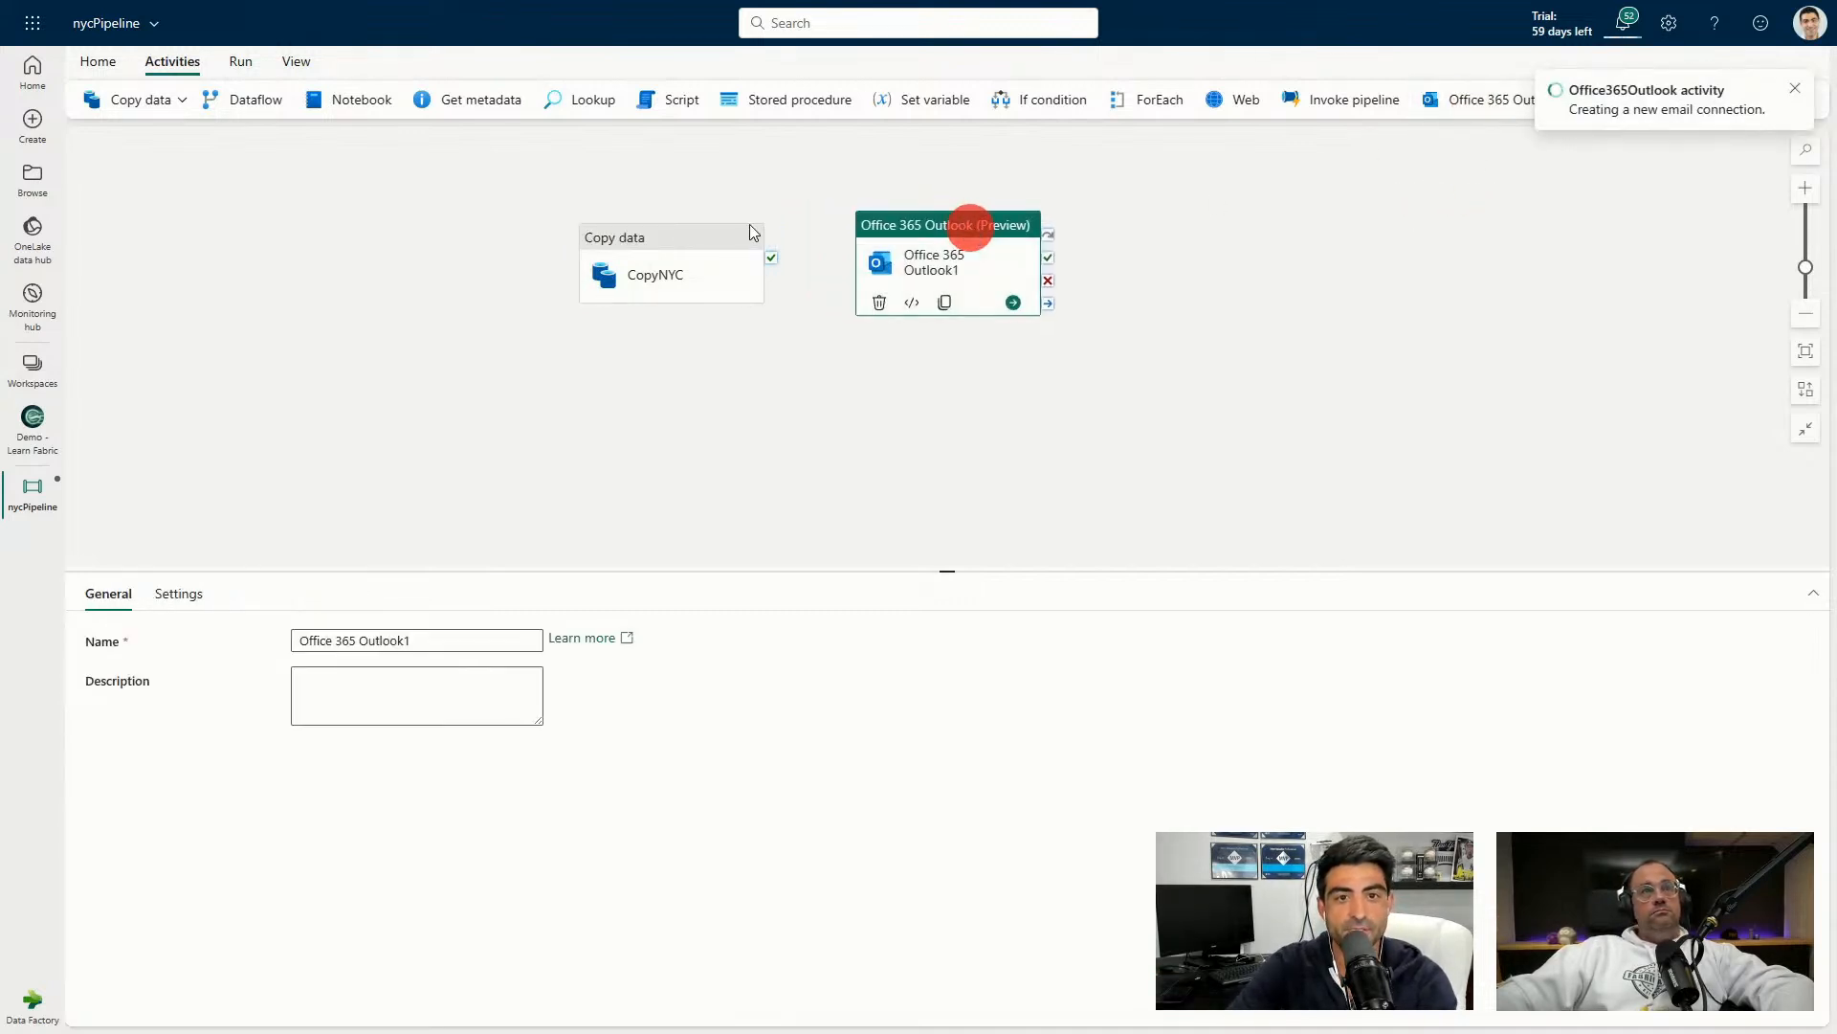
{"action": "left_click_drag", "start_coordinate": [696, 242], "coordinate": [654, 189]}
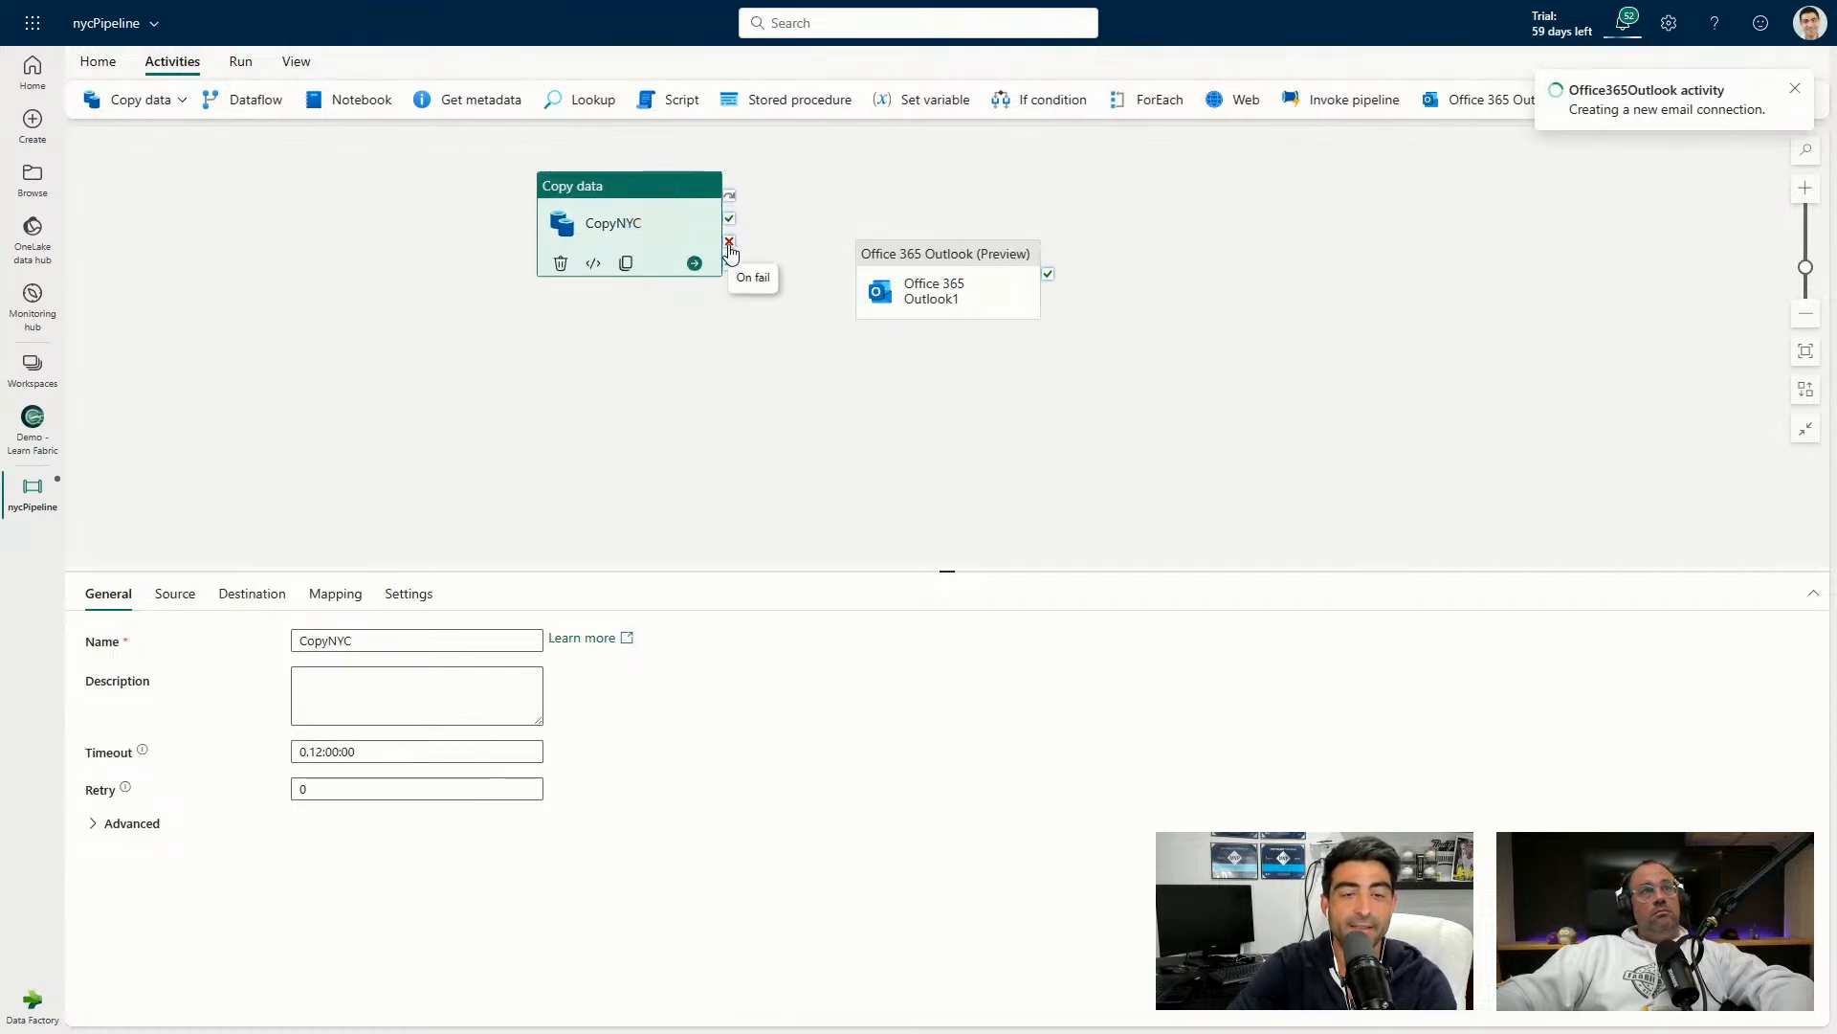
{"action": "left_click_drag", "start_coordinate": [730, 242], "coordinate": [935, 220]}
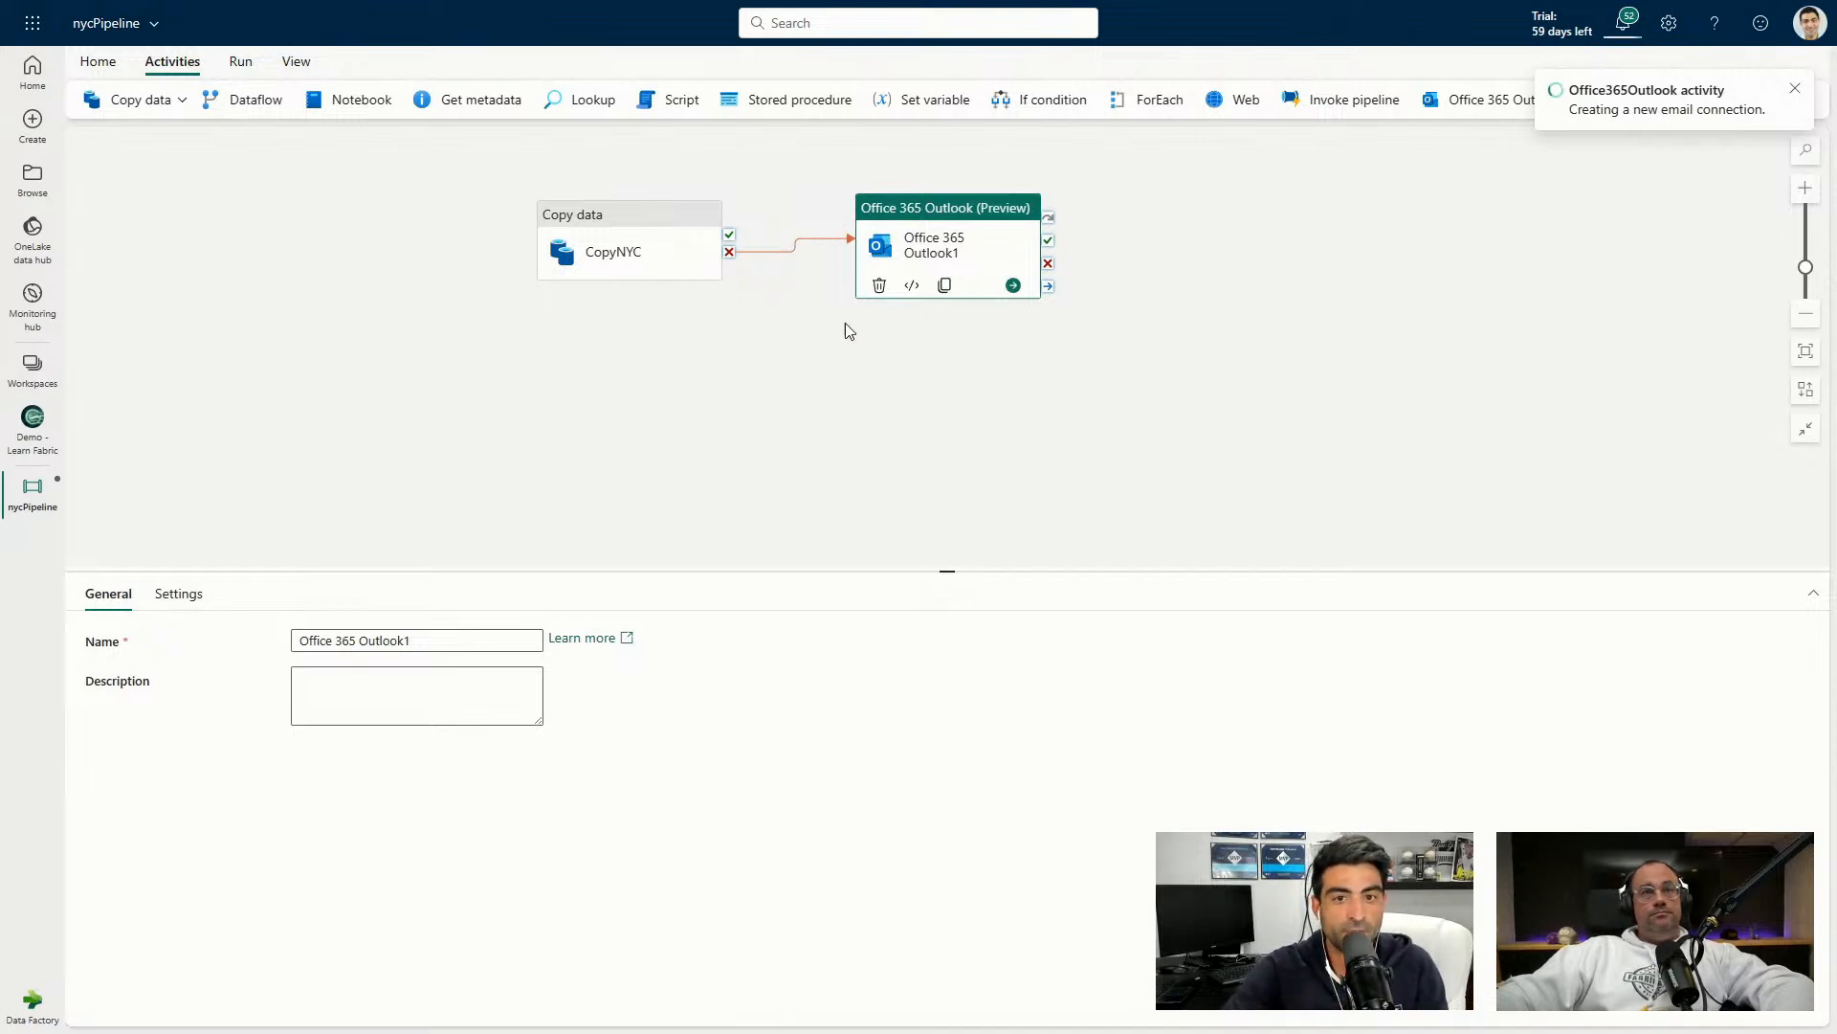
Enter the recipient's e-mail address in the Outlook activity's To field.
{"action": "left_click_drag", "start_coordinate": [907, 201], "coordinate": [932, 190]}
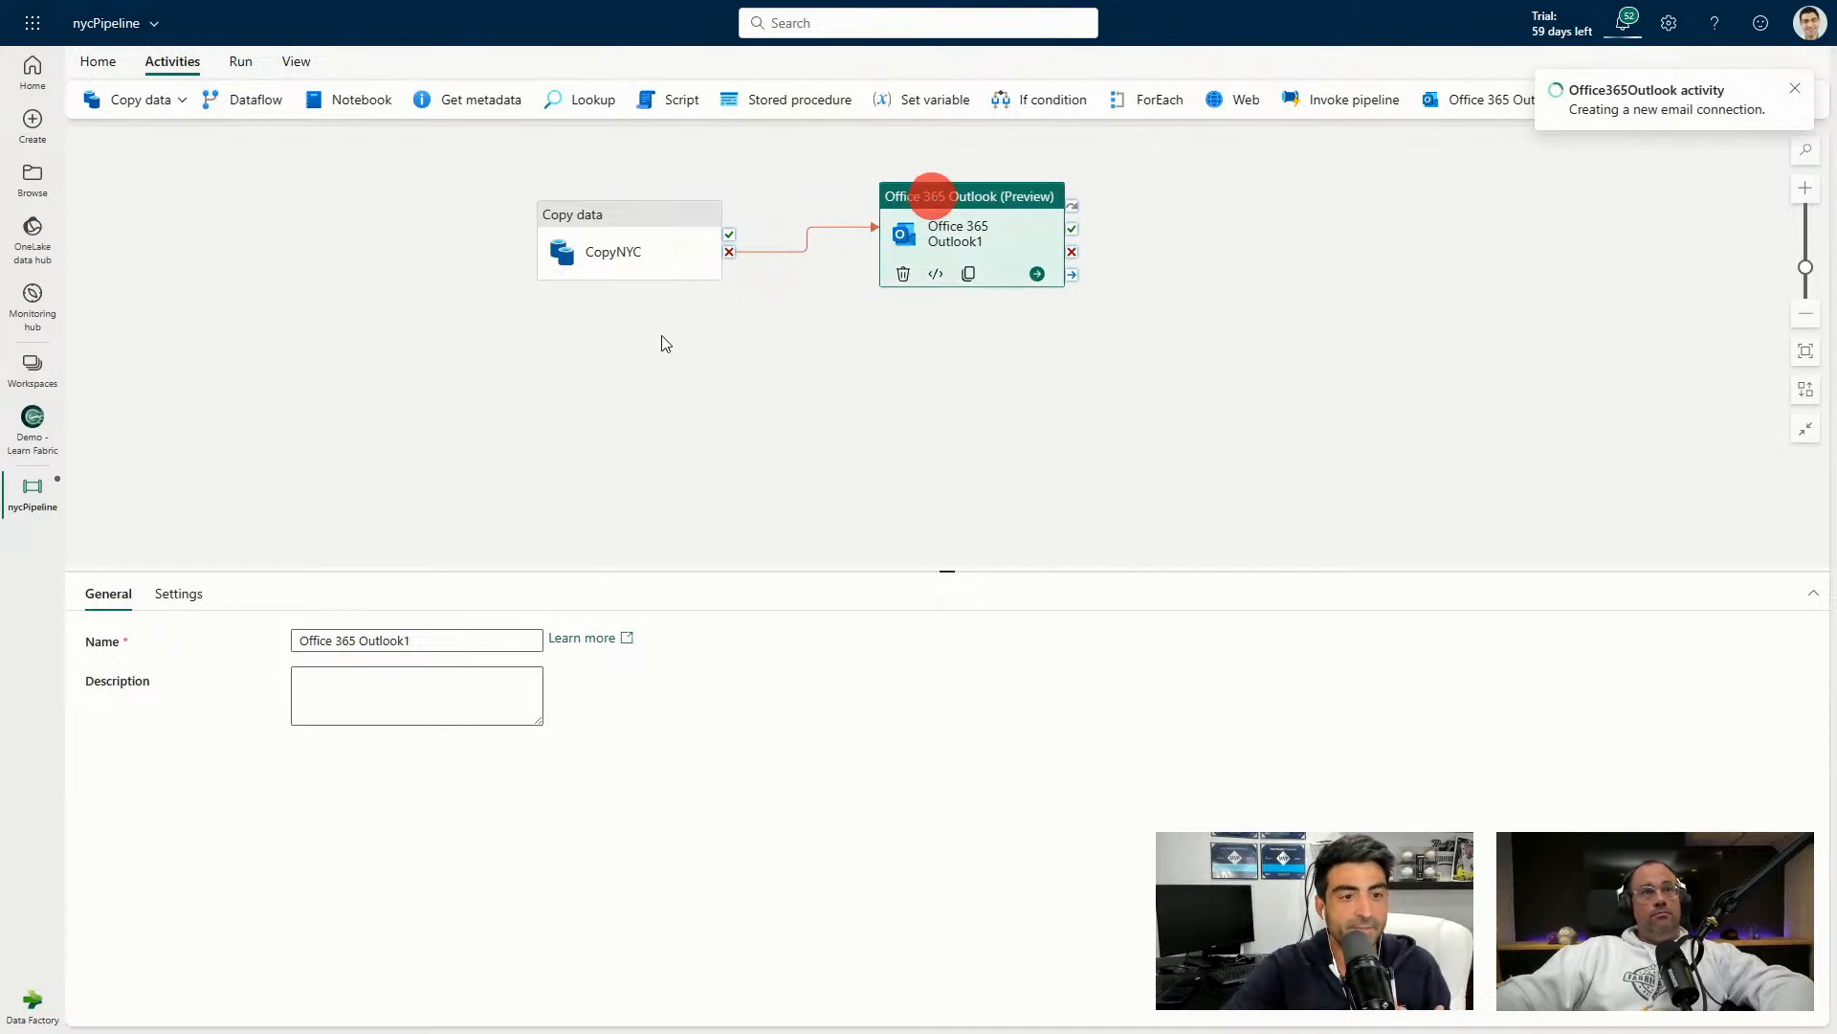
{"action": "left_click", "coordinate": [194, 595]}
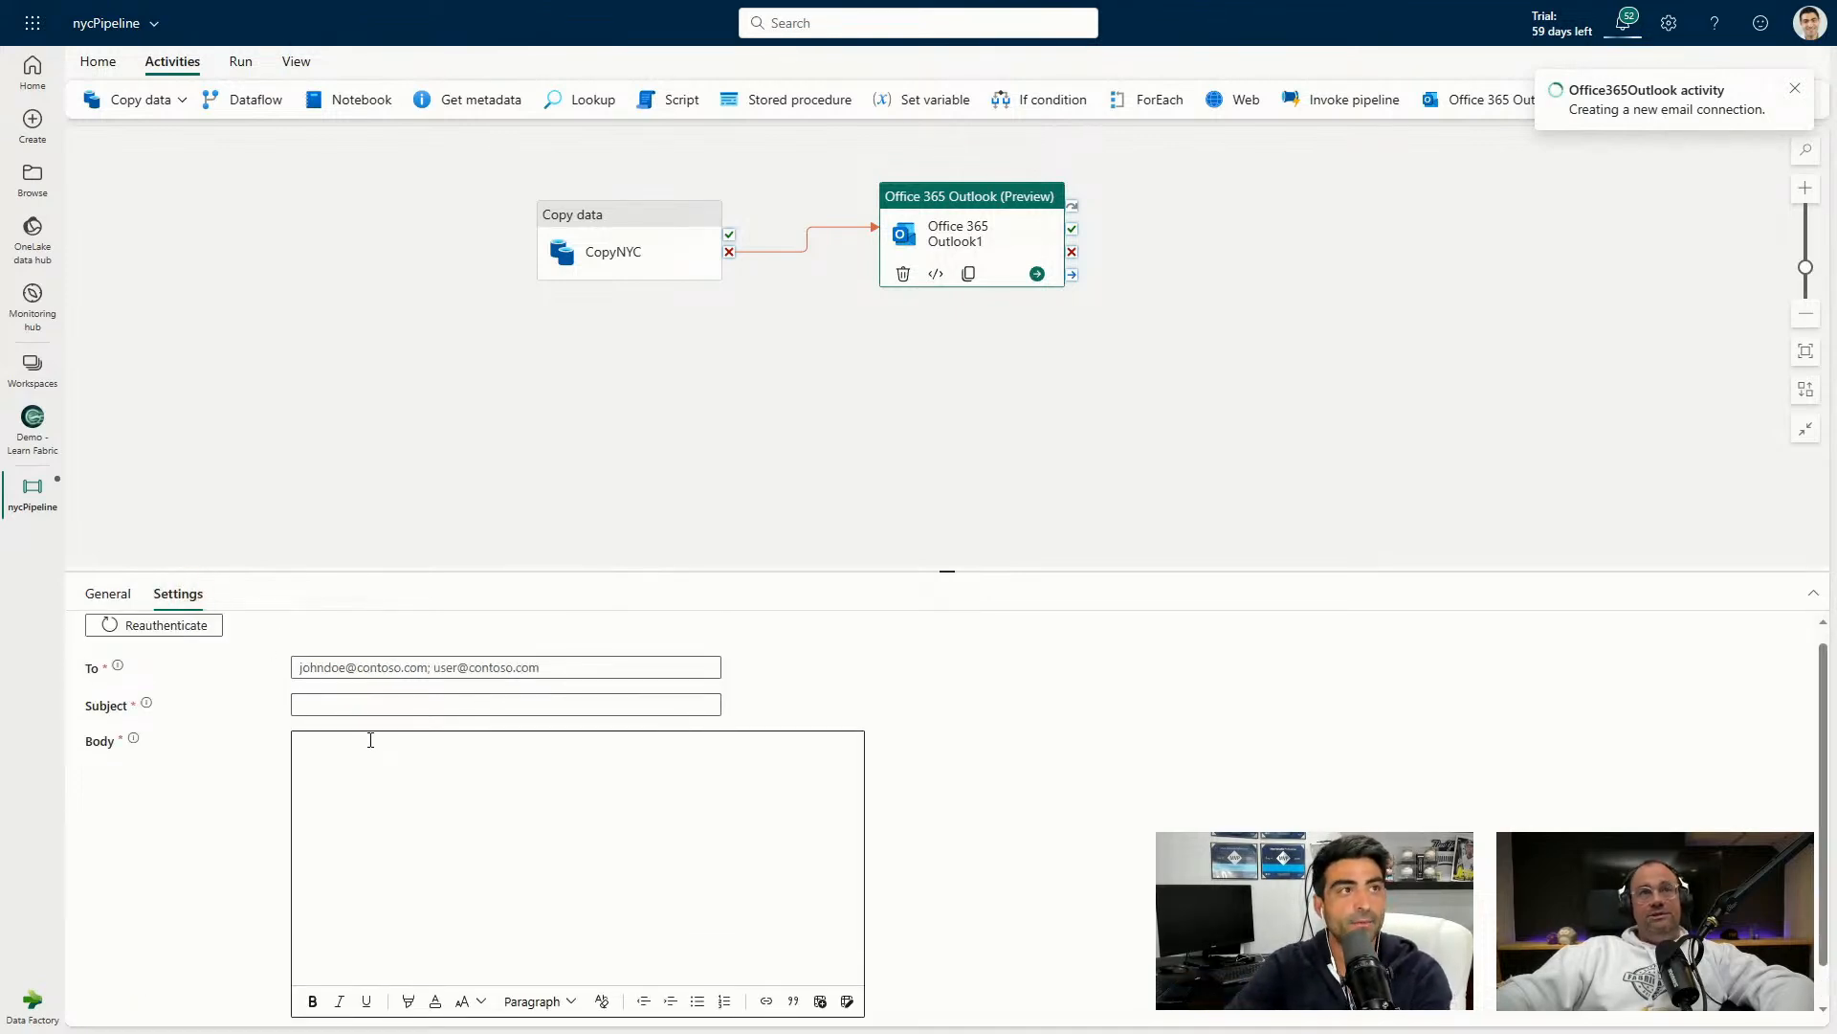
{"action": "left_click", "coordinate": [327, 670]}
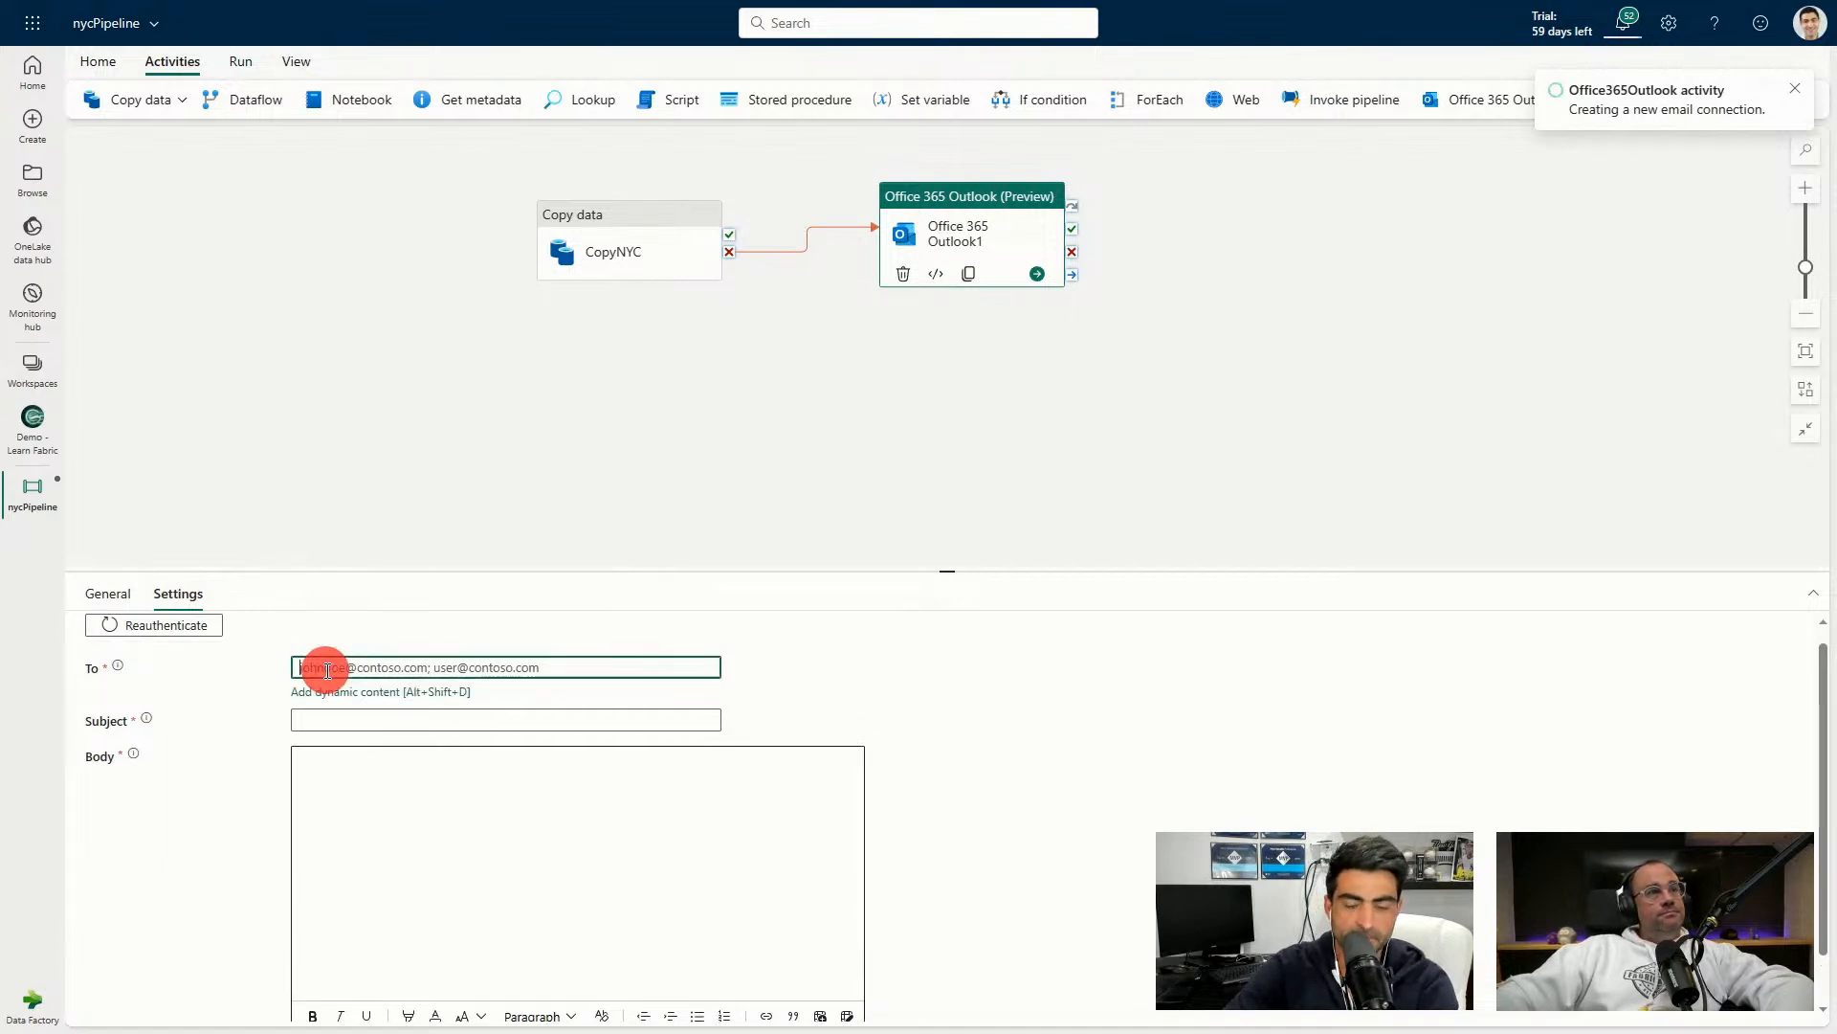
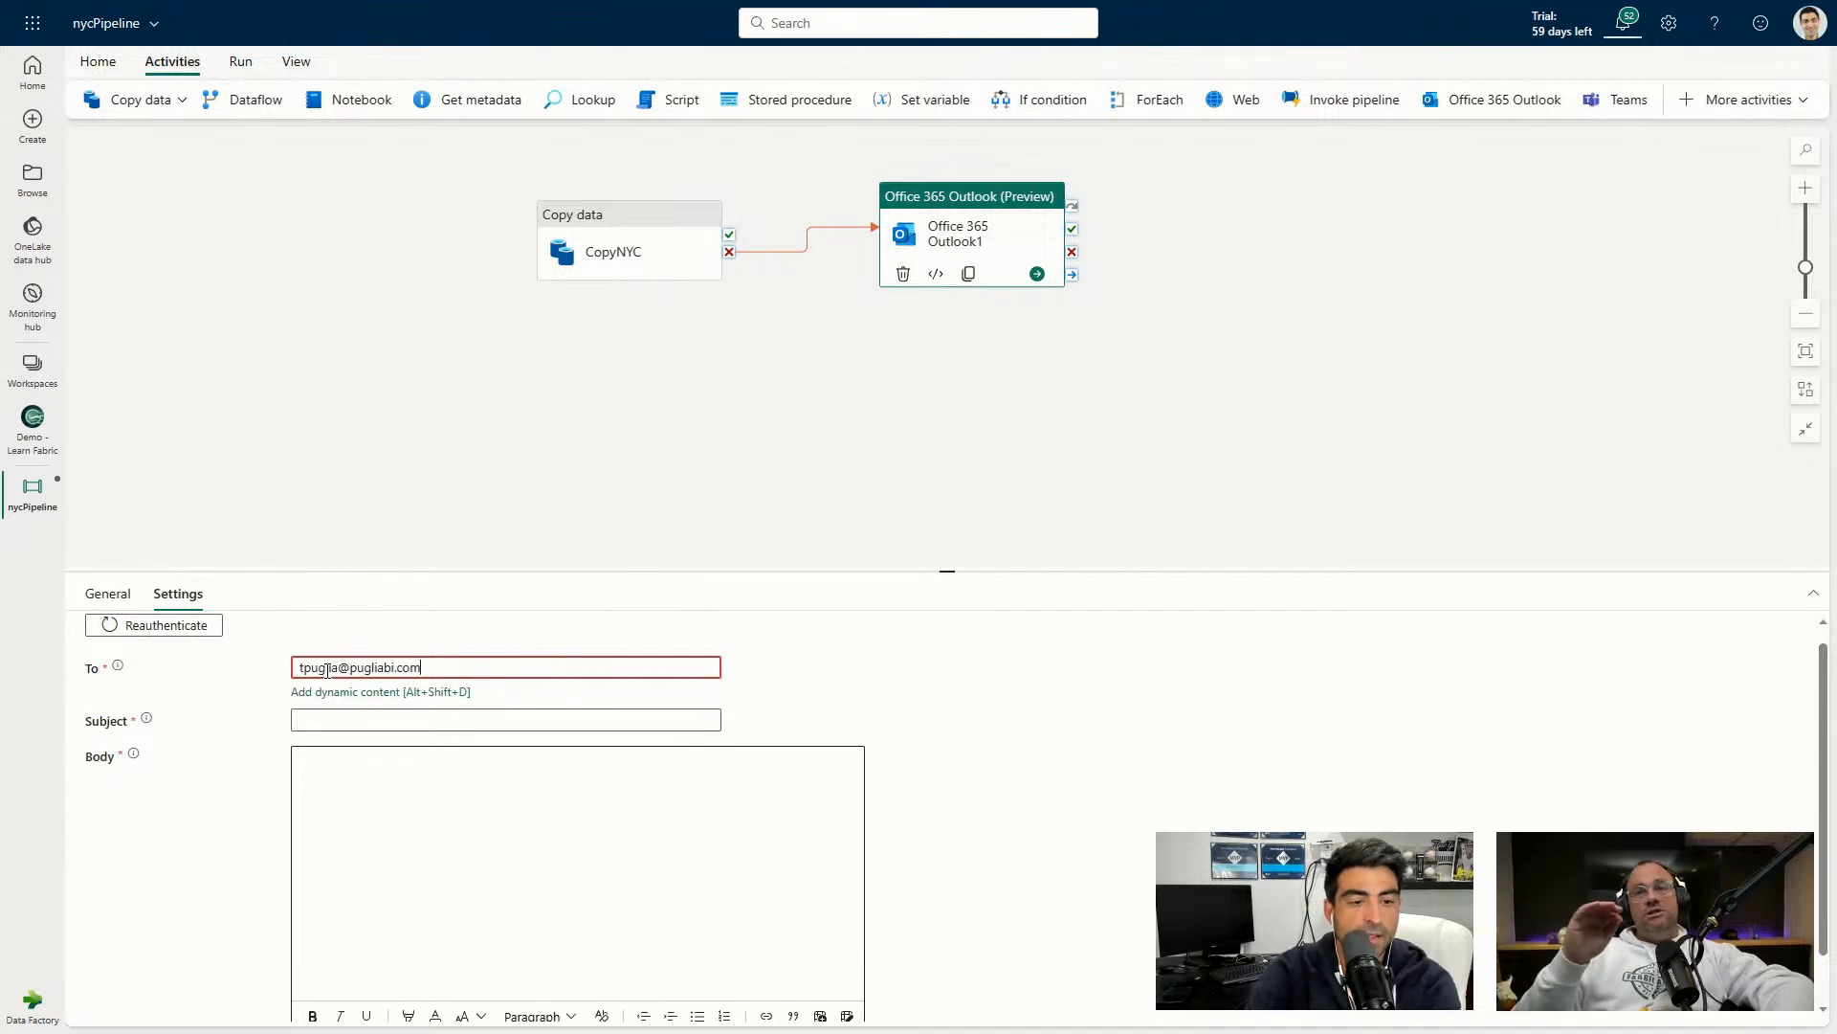
{"action": "key", "text": "Tab"}
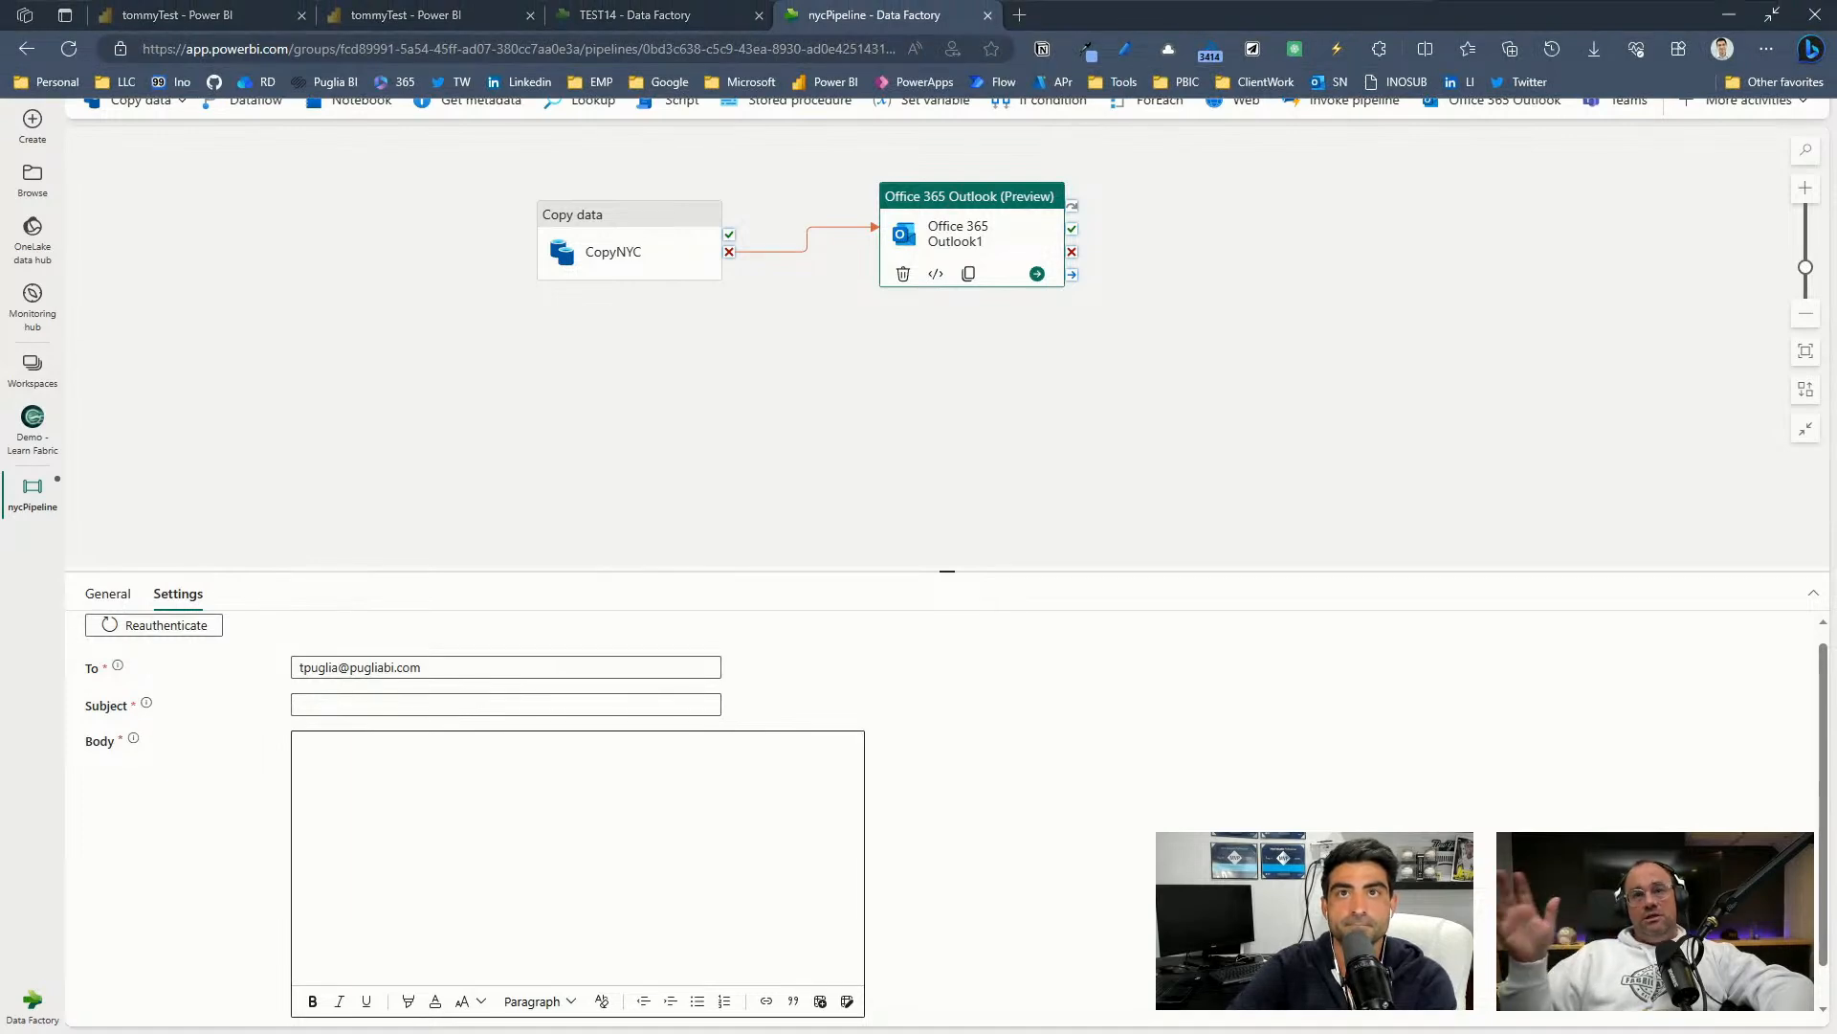
Reselect the Outlook activity and recheck its settings, finishing the recipient field entry.
{"action": "left_click", "coordinate": [297, 481]}
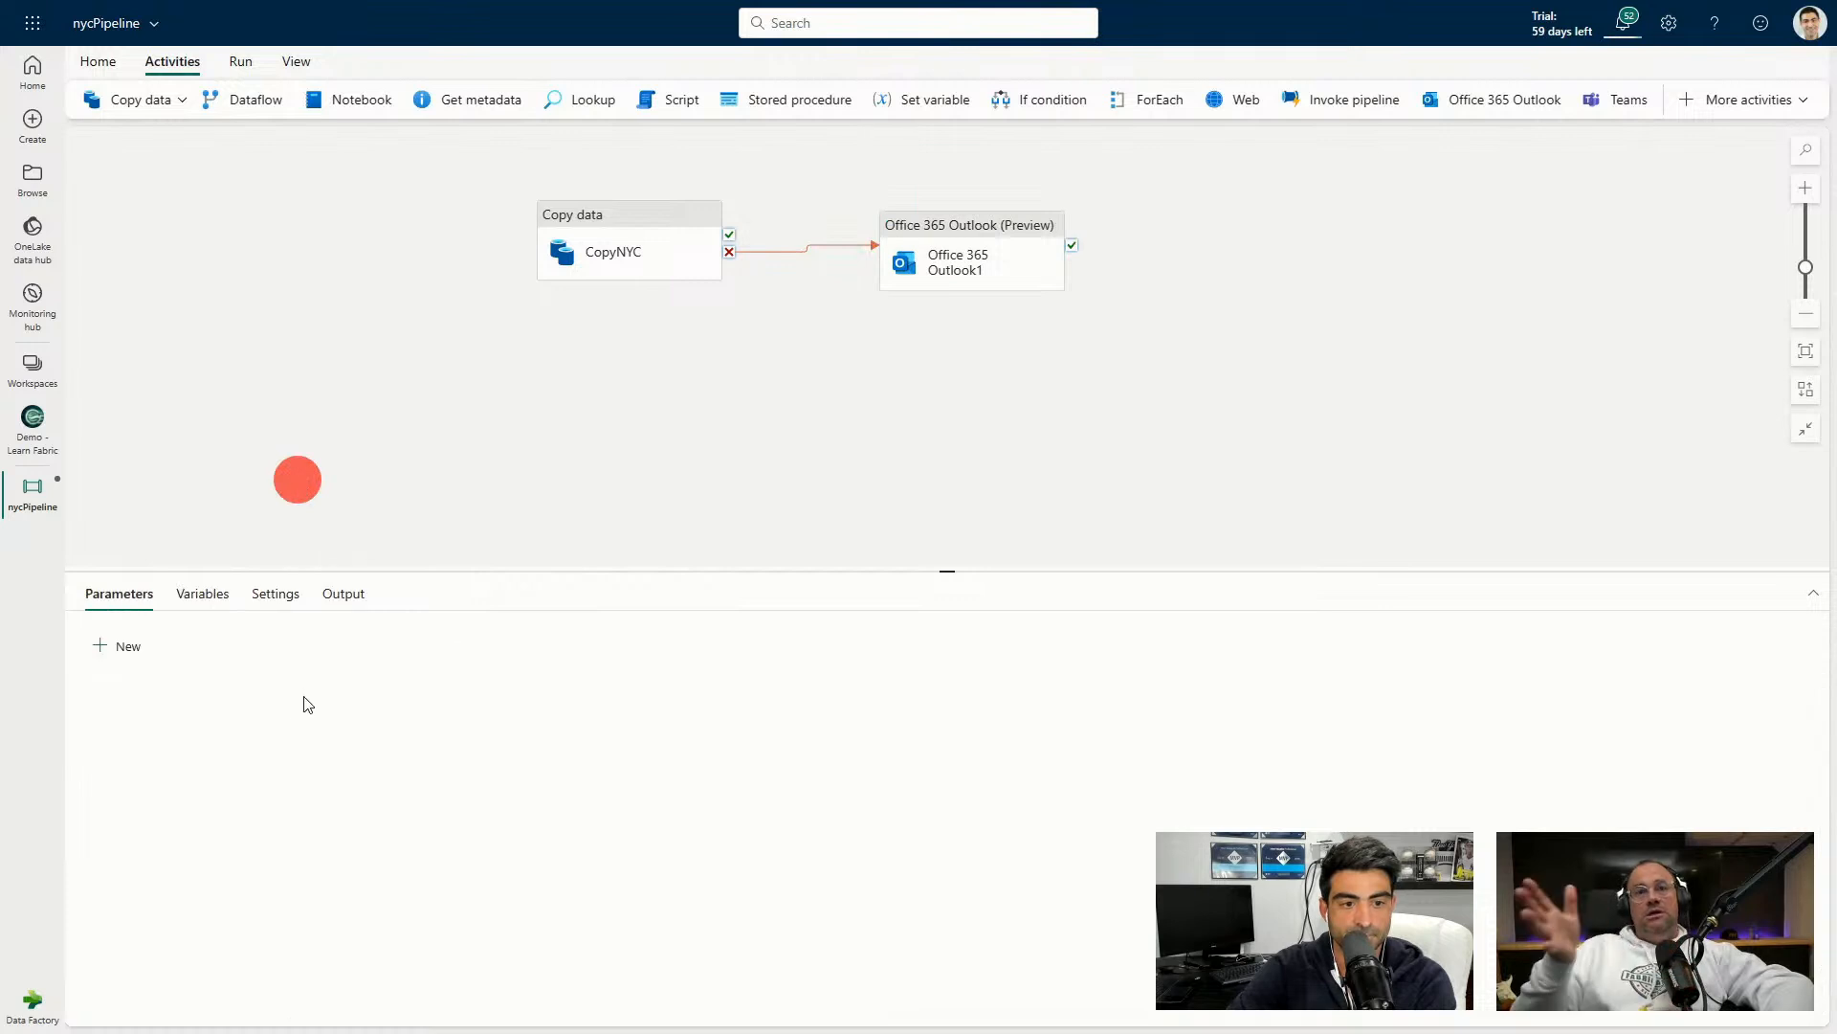
{"action": "left_click", "coordinate": [900, 237]}
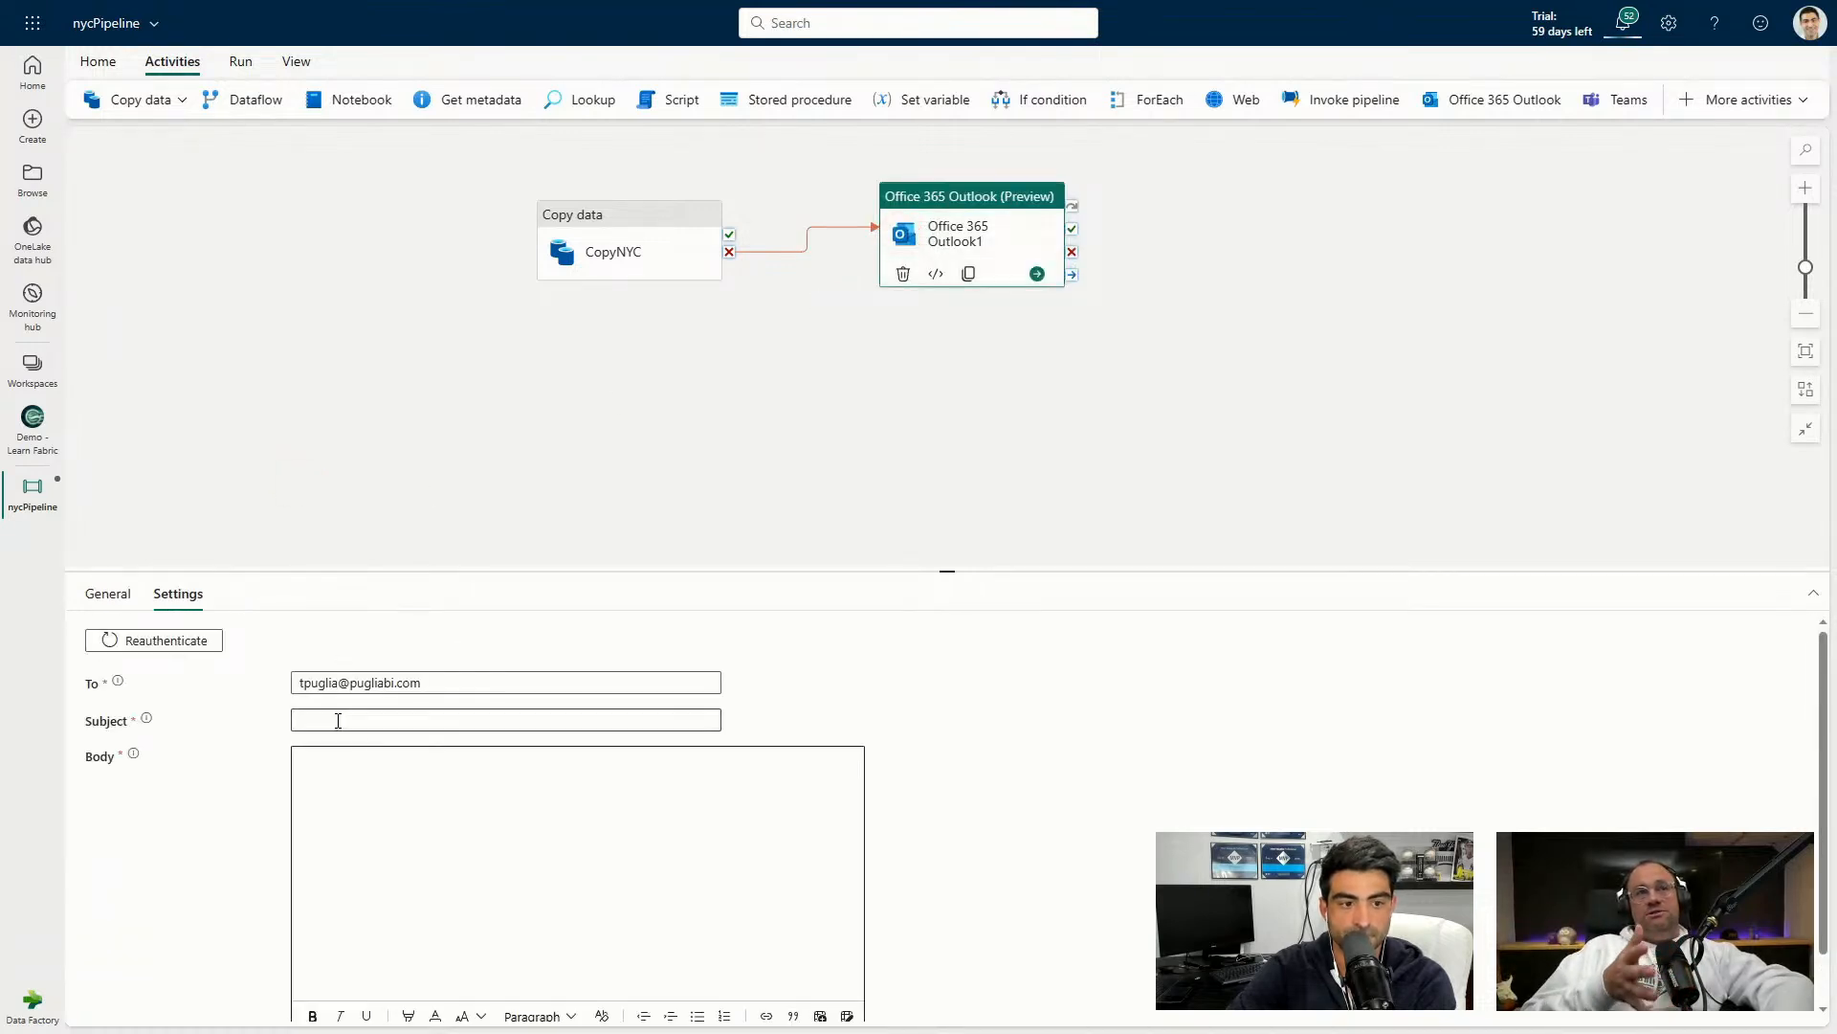
{"action": "left_click", "coordinate": [307, 718]}
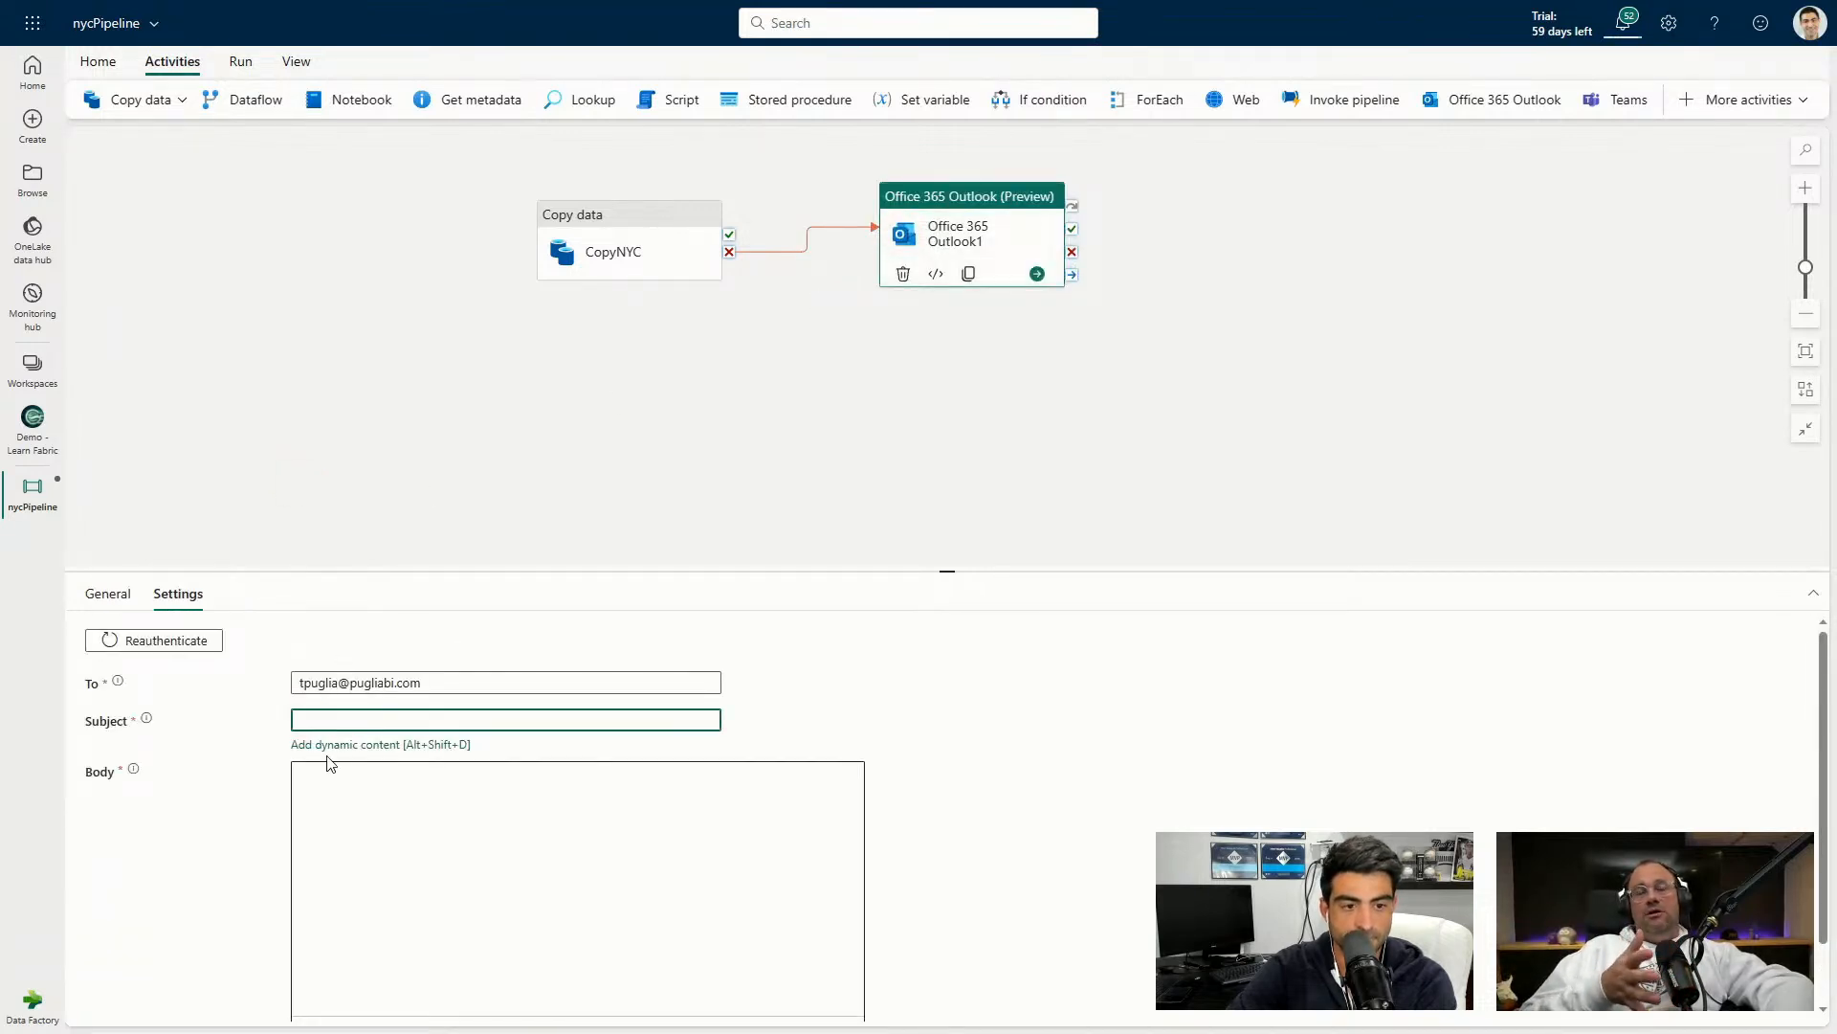
{"action": "left_click", "coordinate": [332, 745]}
{"action": "left_click_drag", "start_coordinate": [334, 741], "coordinate": [451, 714]}
{"action": "left_click", "coordinate": [486, 684]}
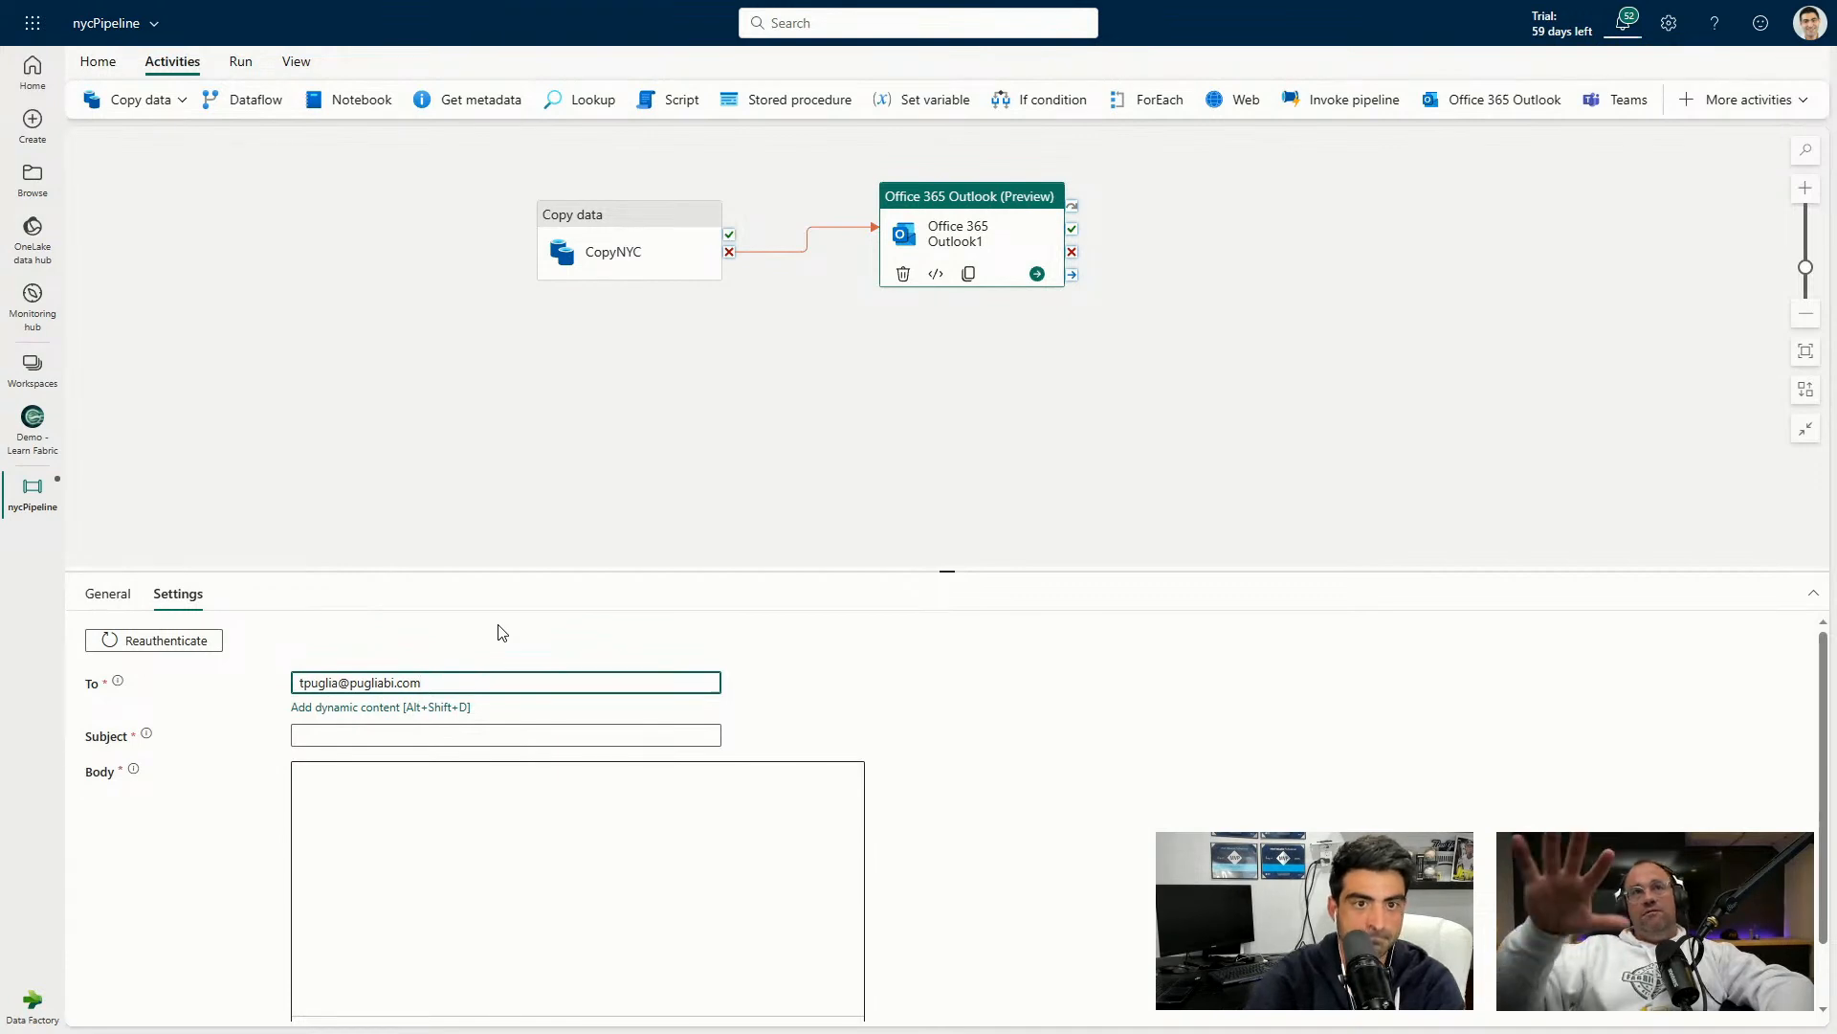
{"action": "key", "text": "Tab"}
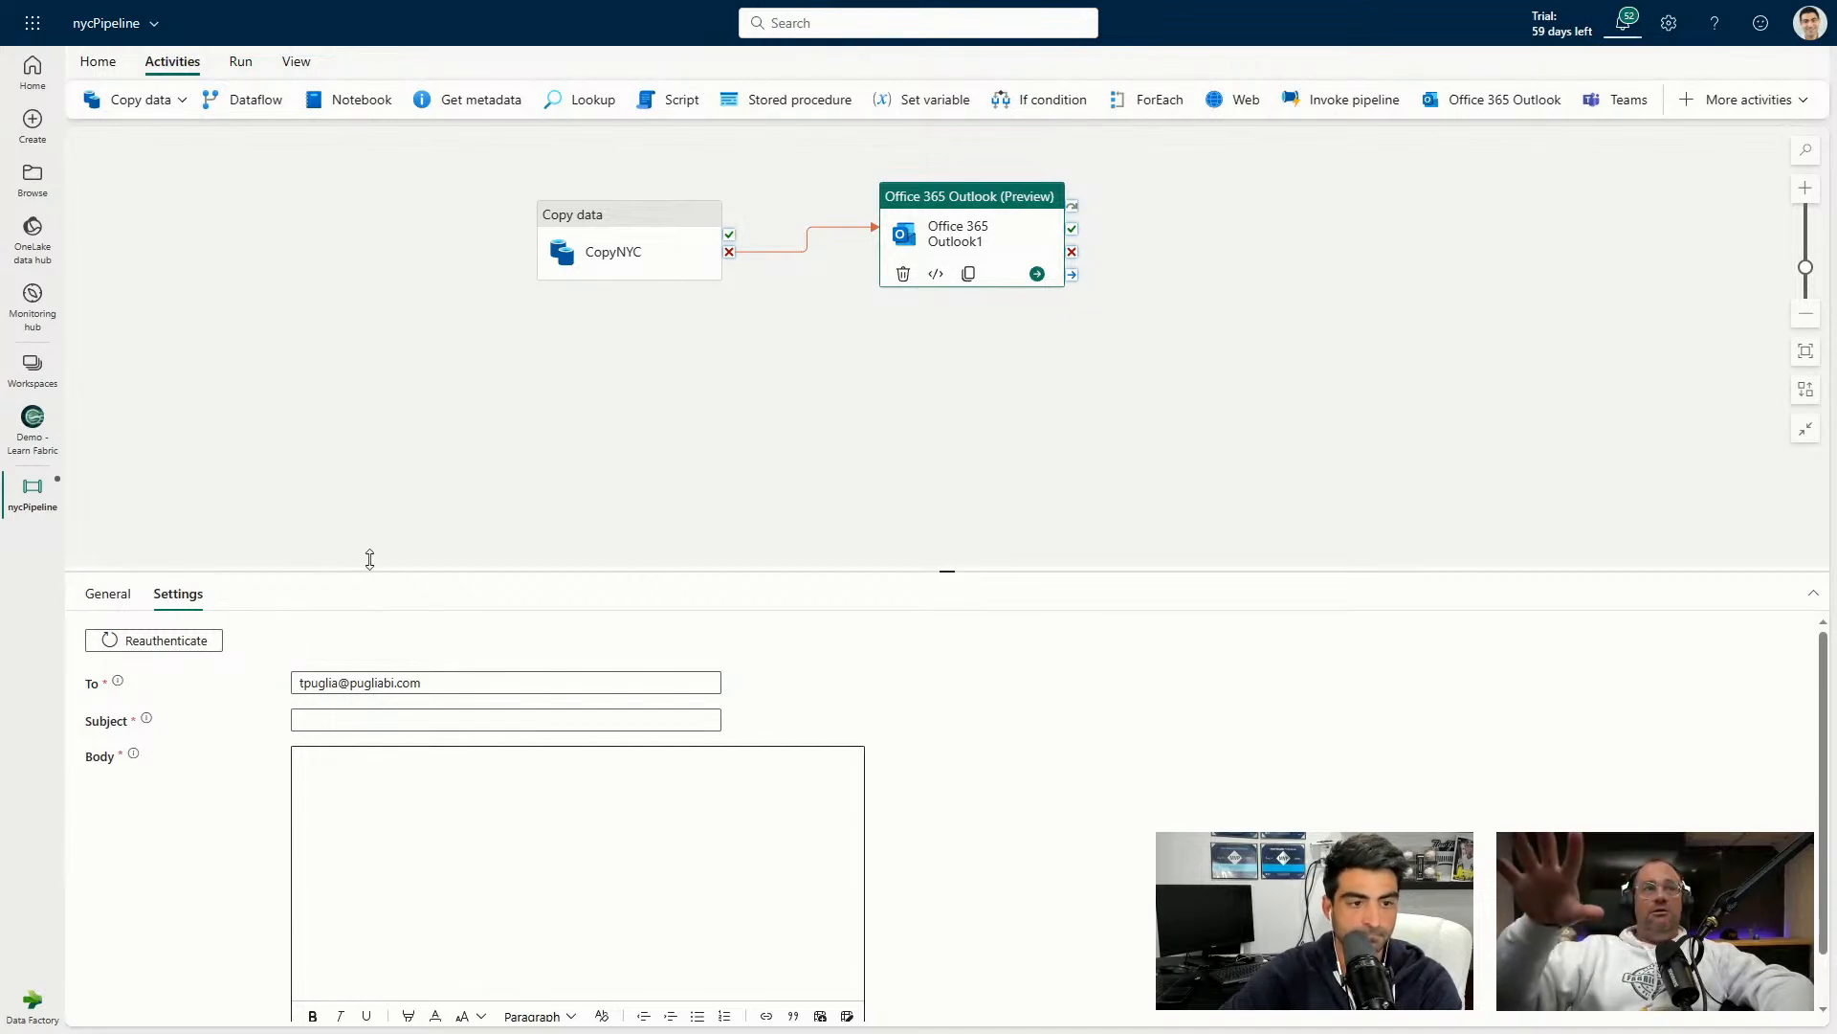
Create a String pipeline variable 'pipelineName' with default value 'NYCpipeline'.
{"action": "left_click", "coordinate": [370, 507]}
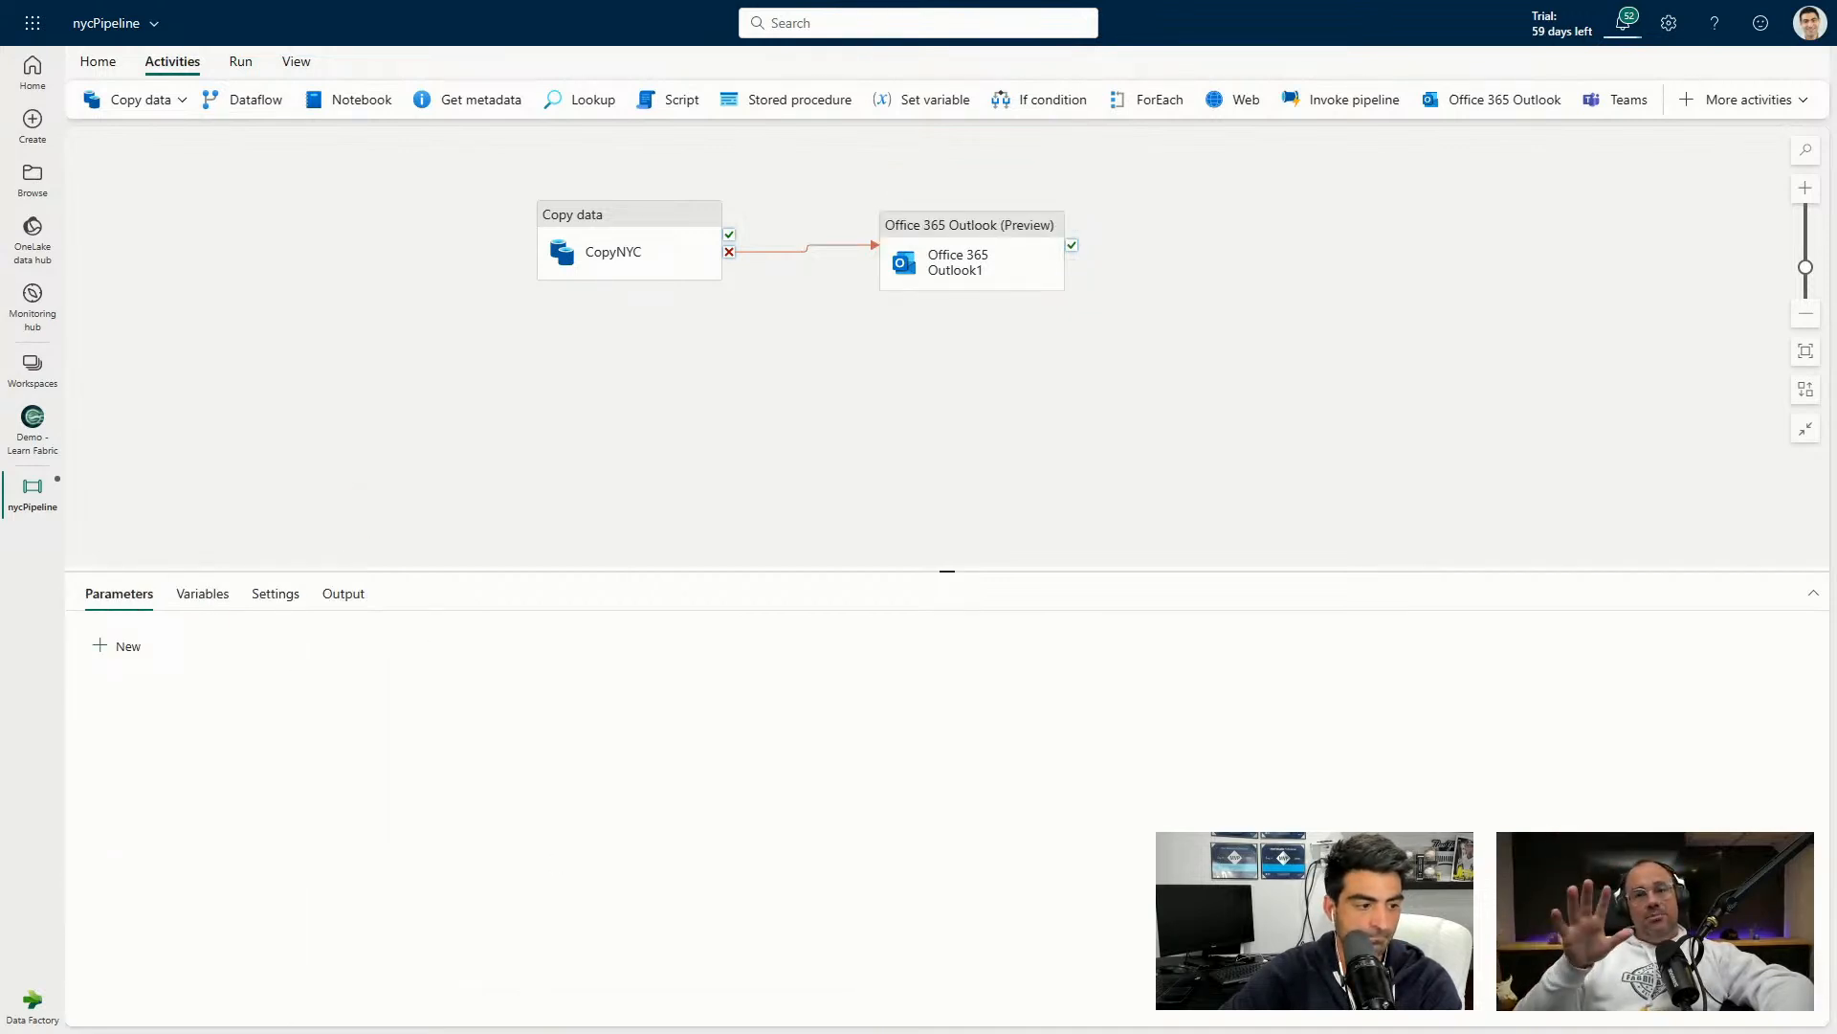
{"action": "left_click", "coordinate": [960, 298]}
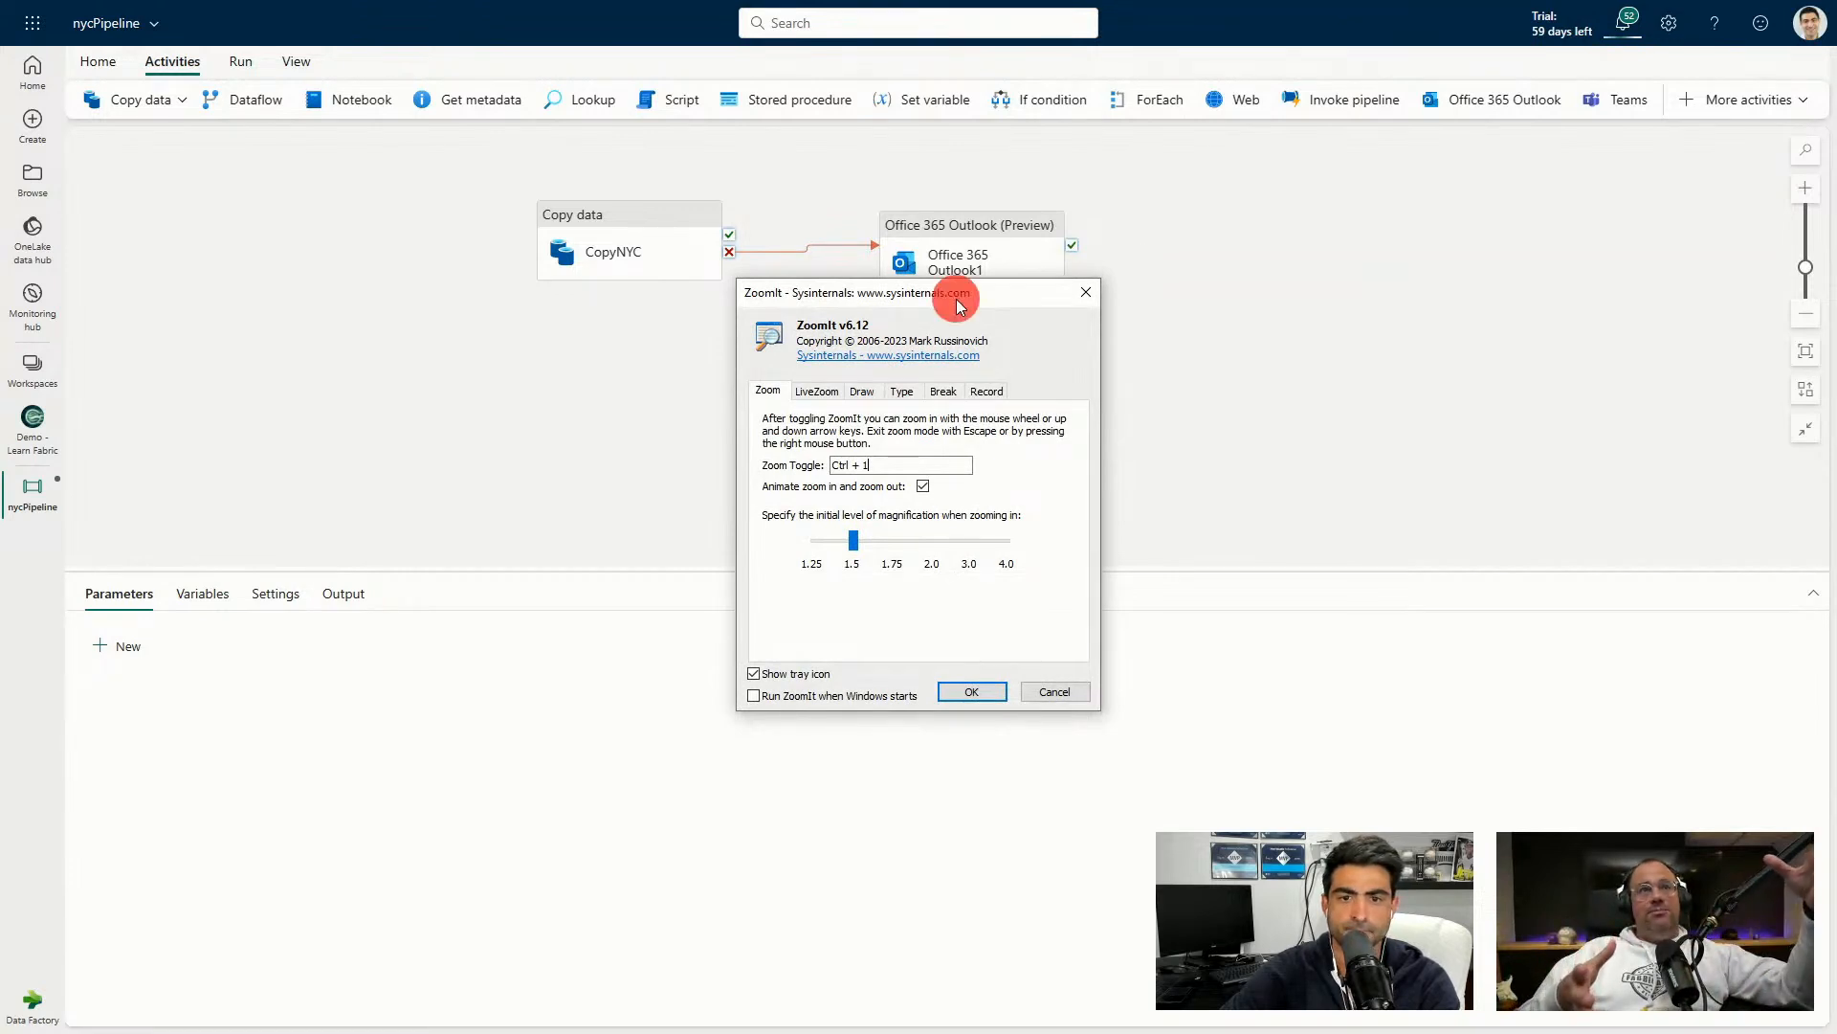
{"action": "left_click", "coordinate": [182, 592]}
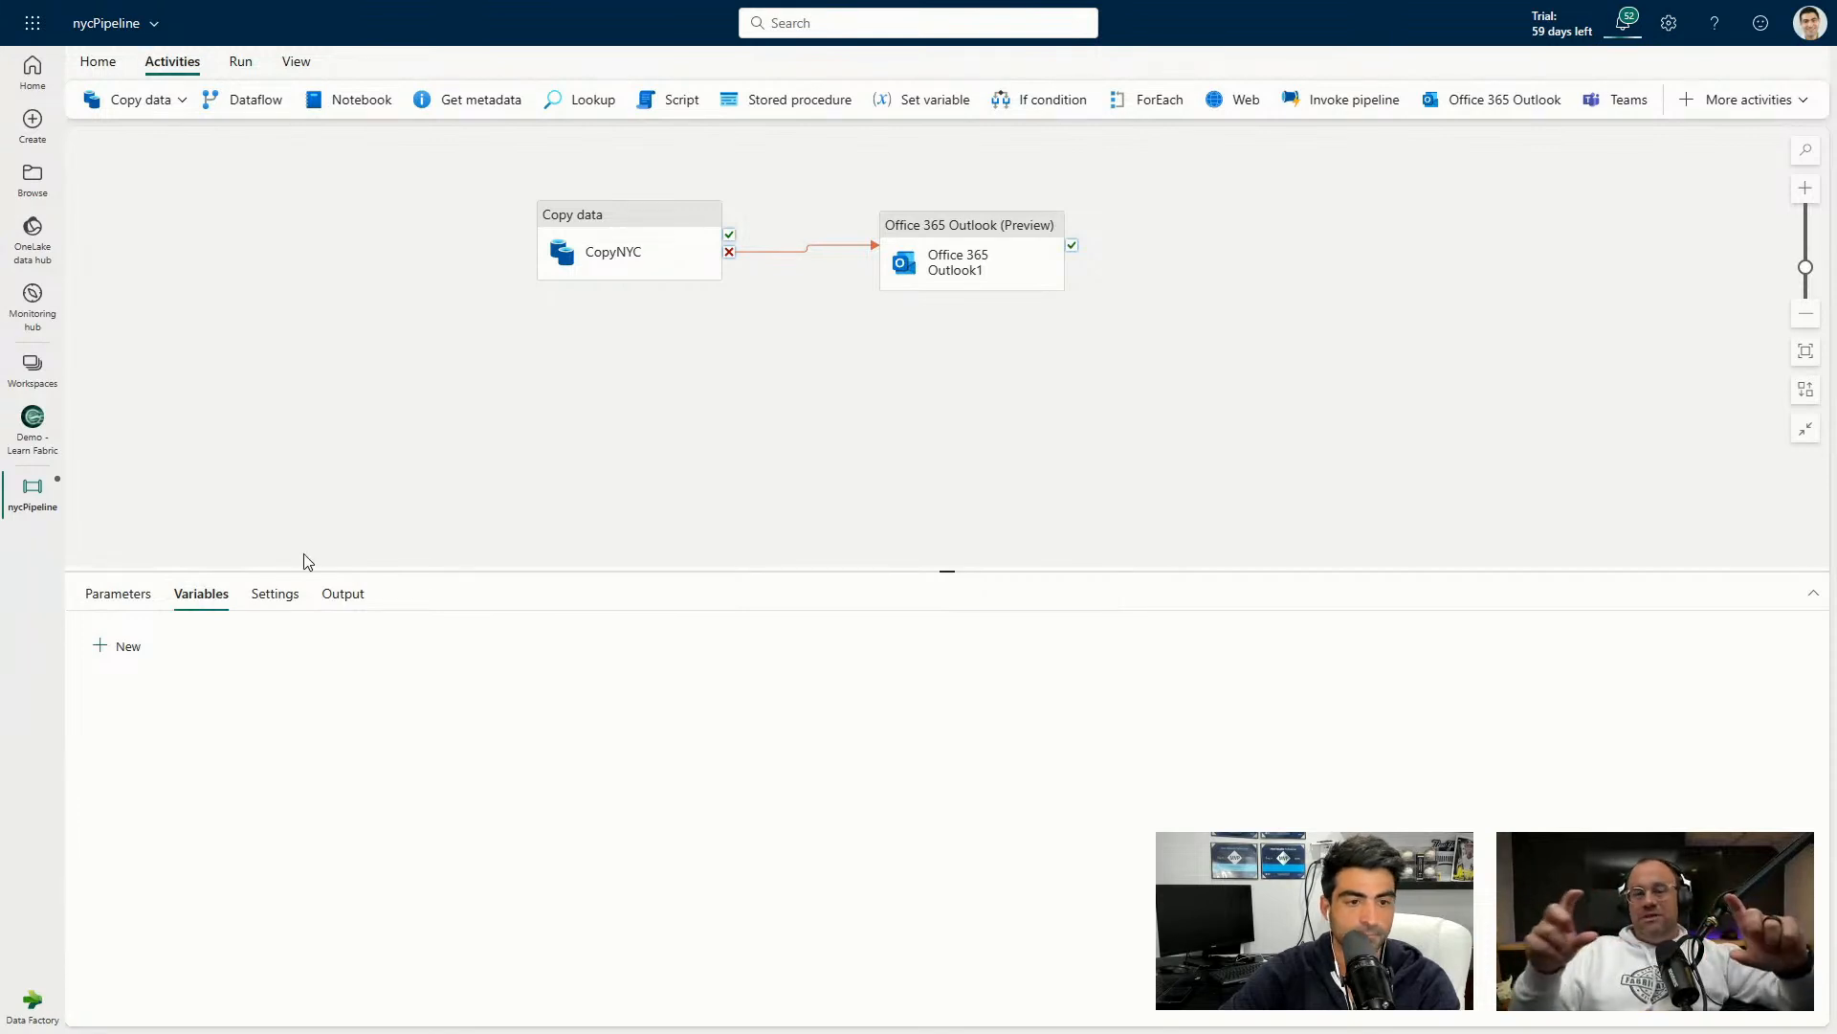
{"action": "left_click", "coordinate": [123, 645]}
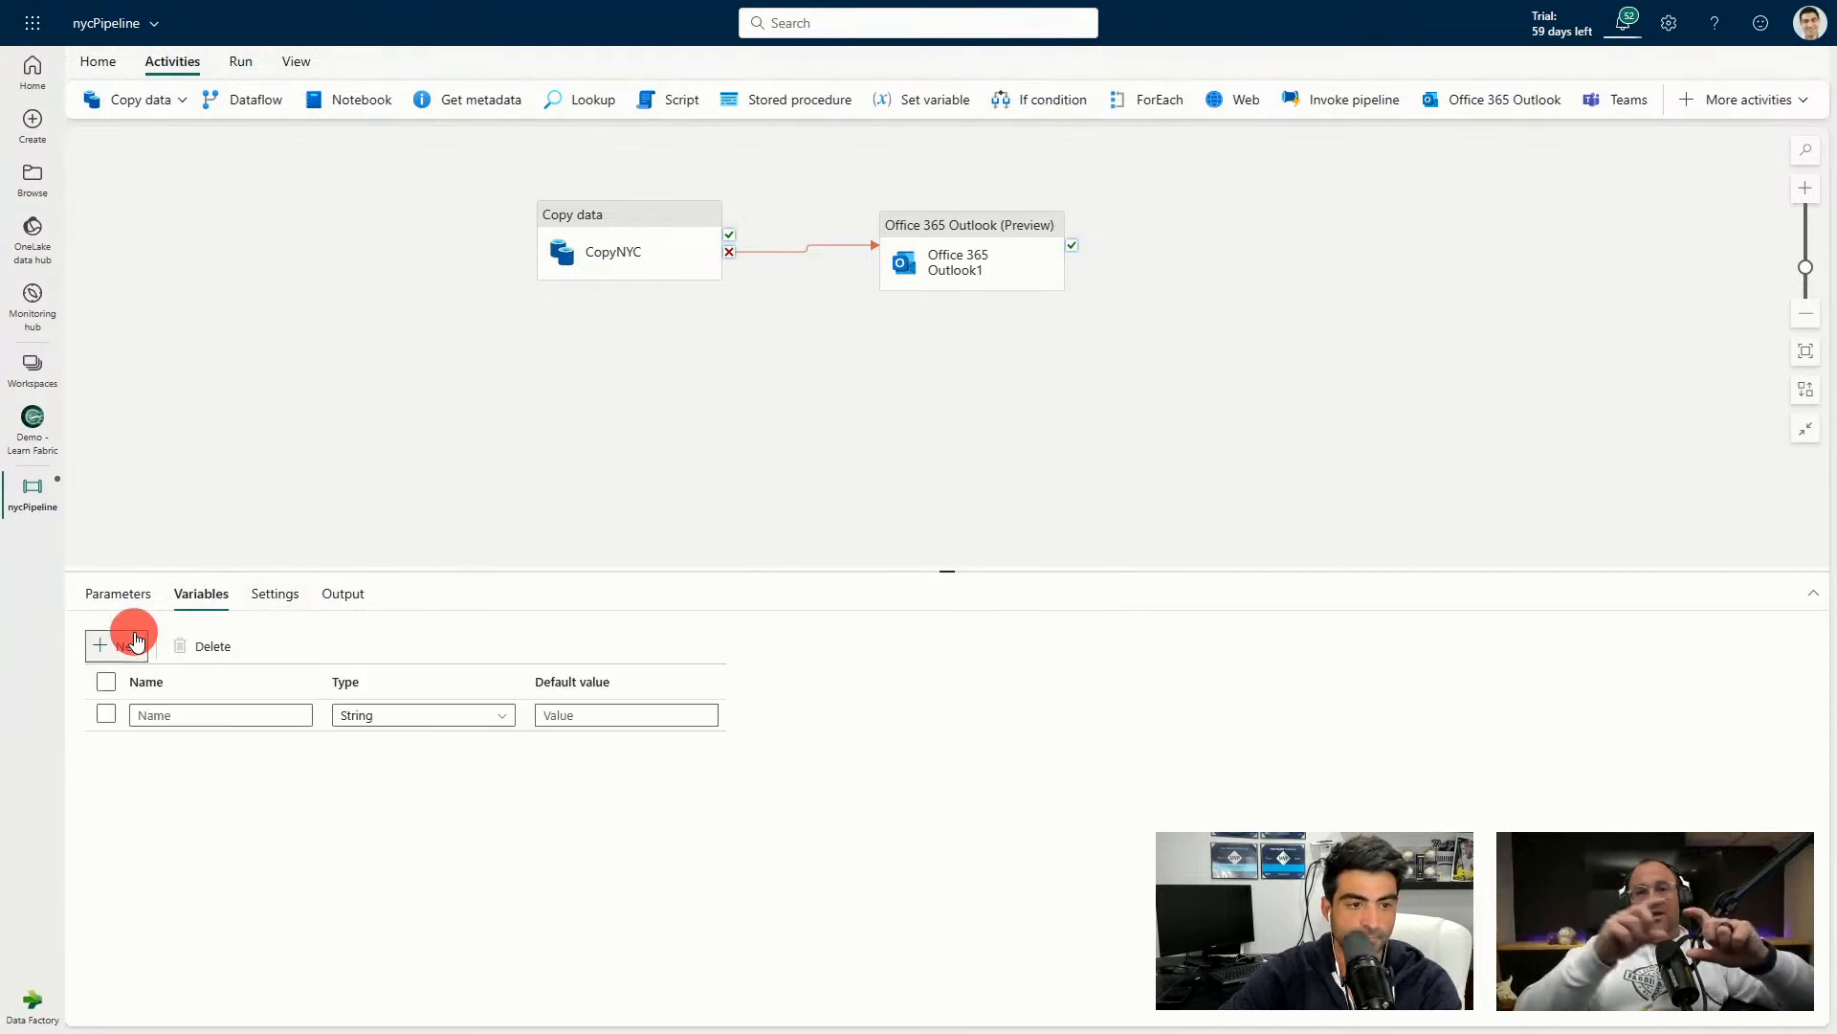
{"action": "left_click", "coordinate": [253, 718]}
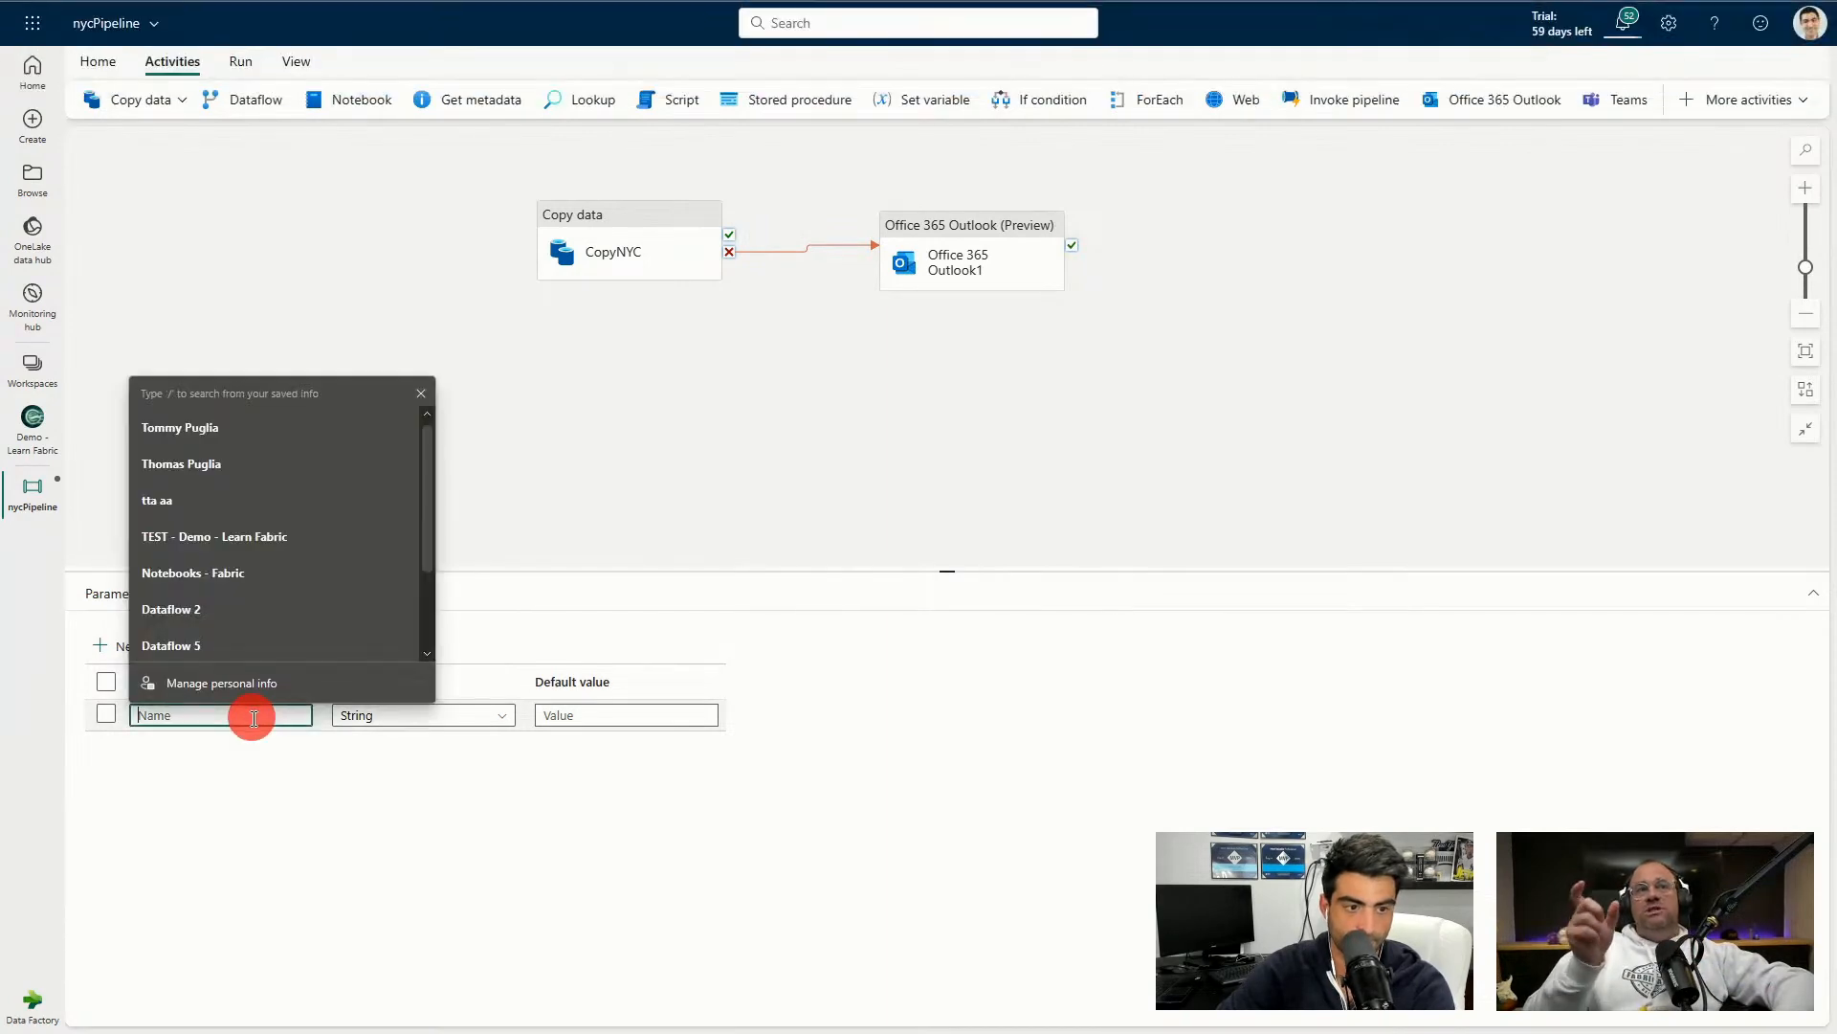
{"action": "left_click", "coordinate": [244, 719]}
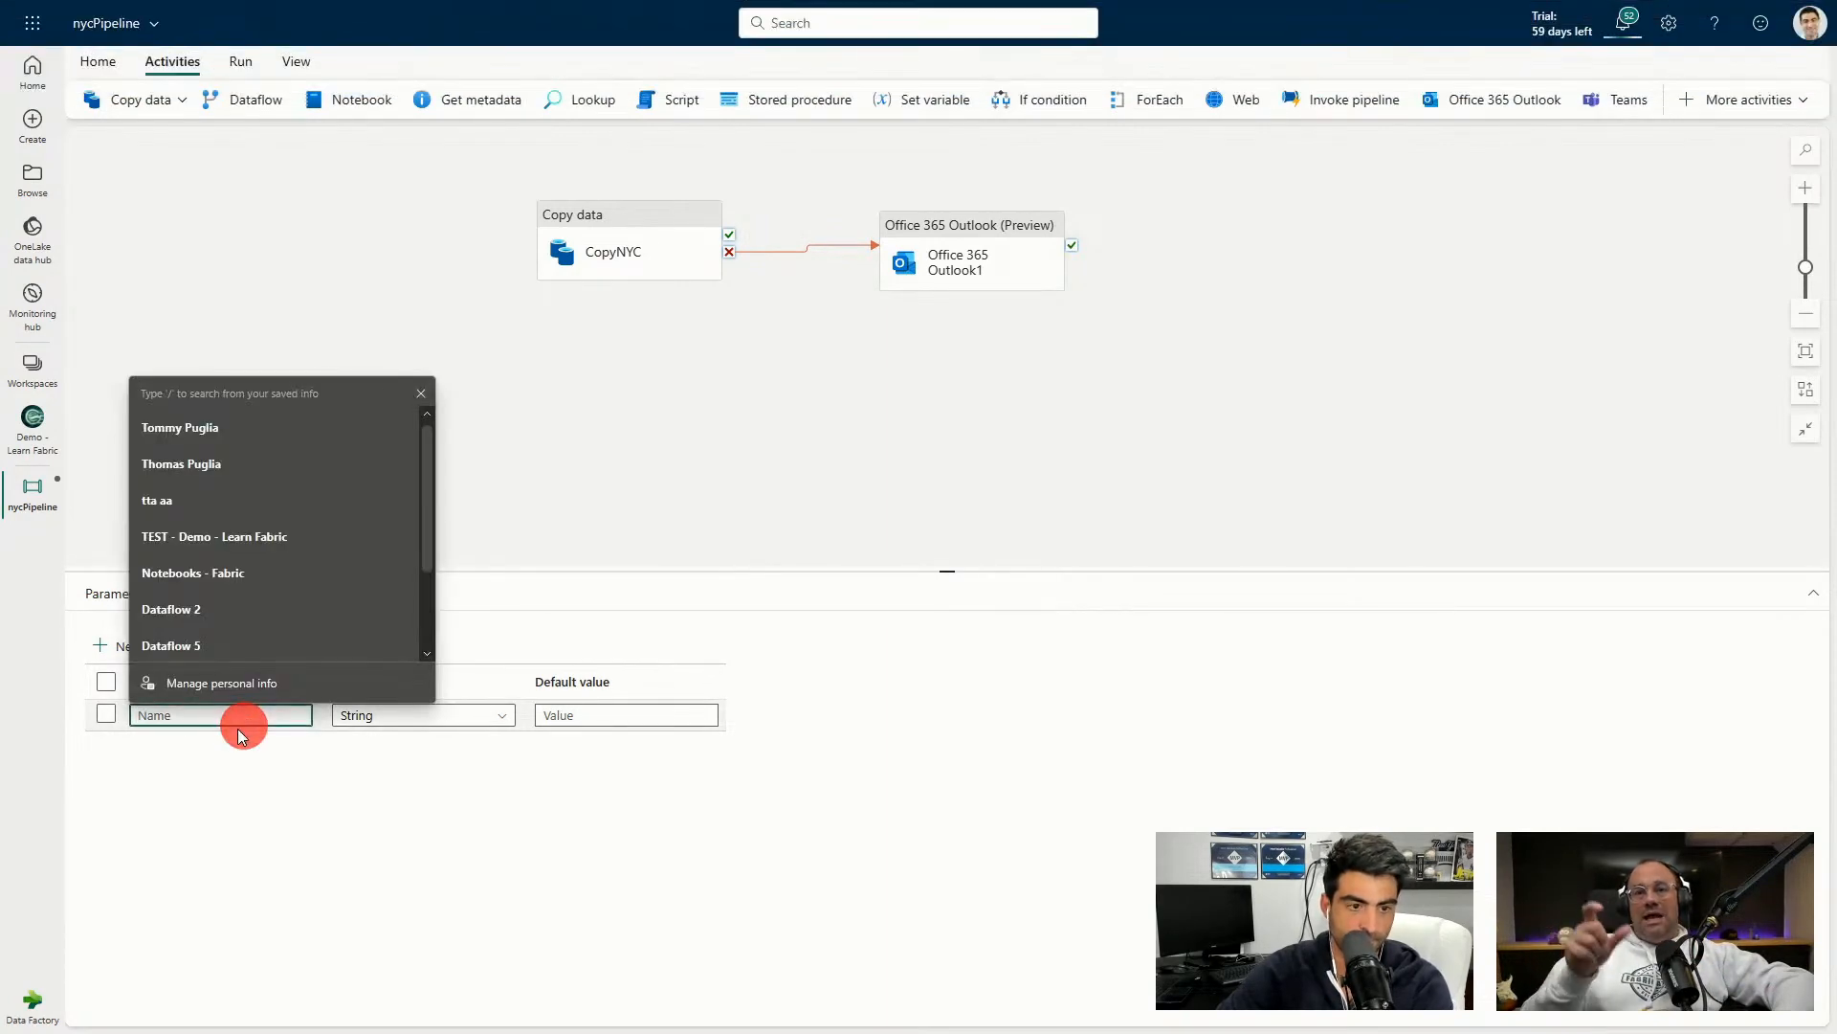
{"action": "type", "text": "pip"}
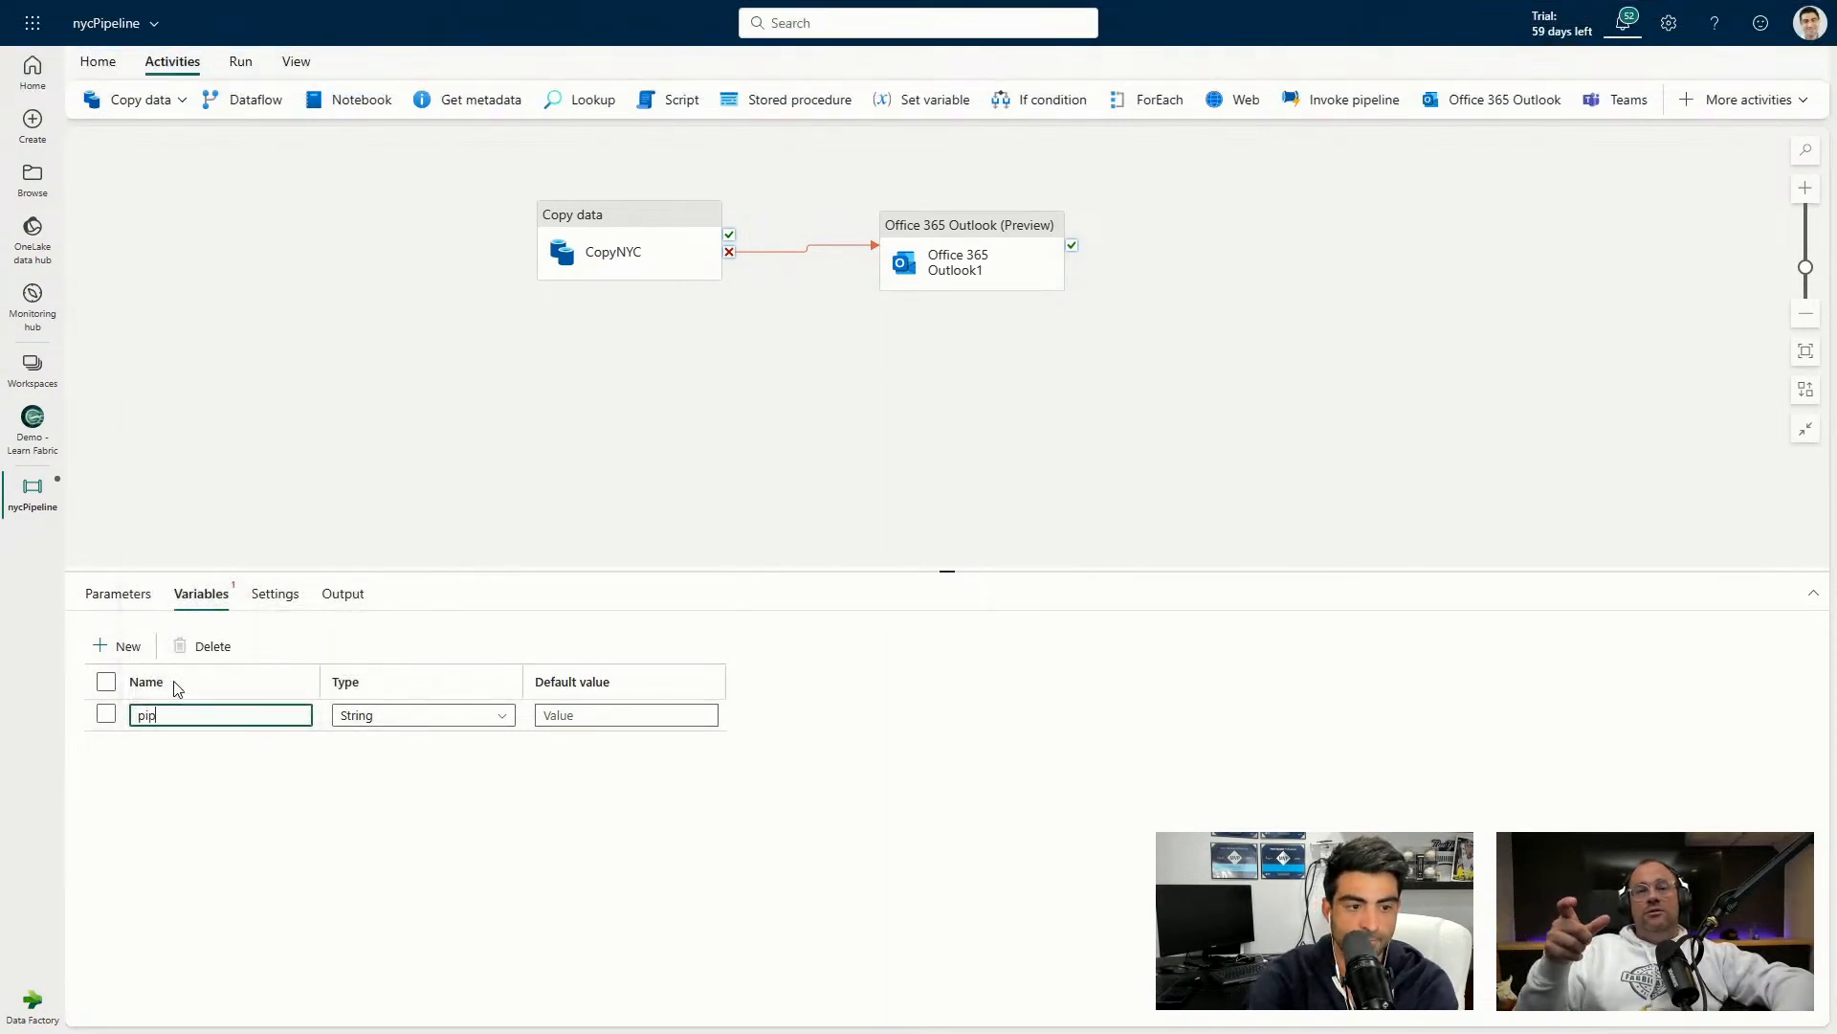
{"action": "type", "text": "elineName"}
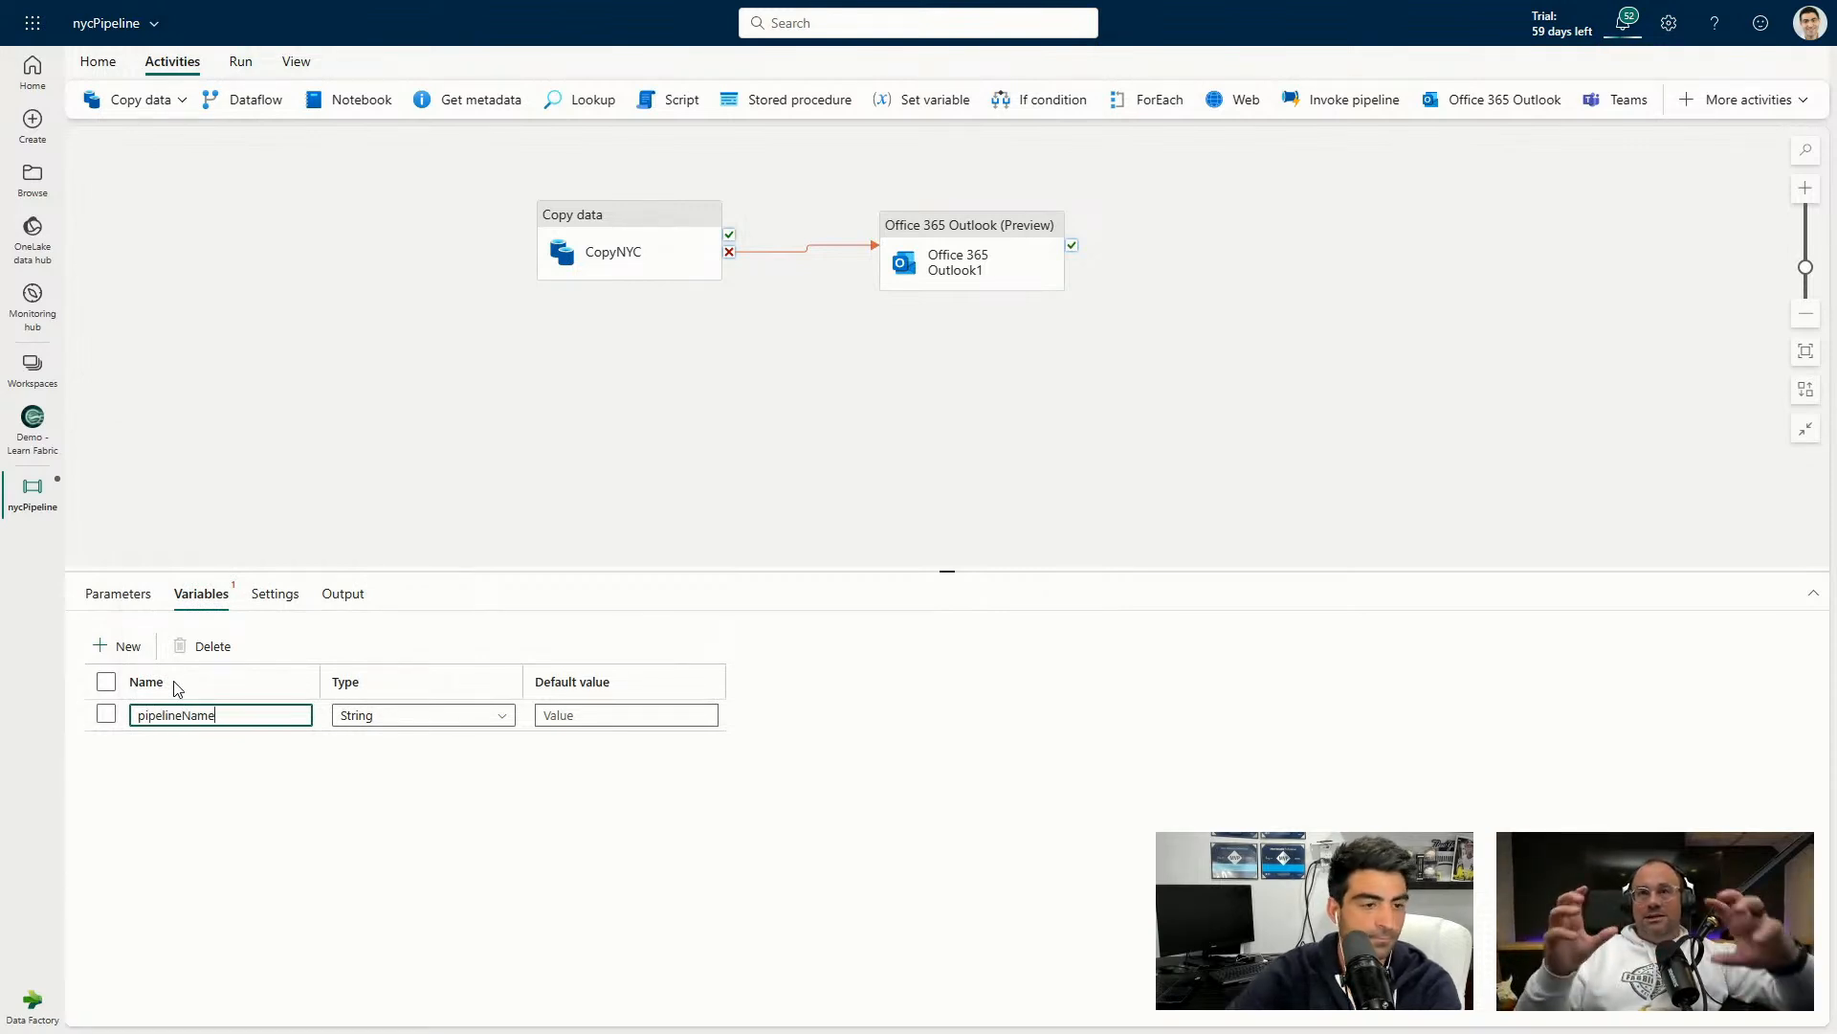
{"action": "left_click", "coordinate": [642, 716]}
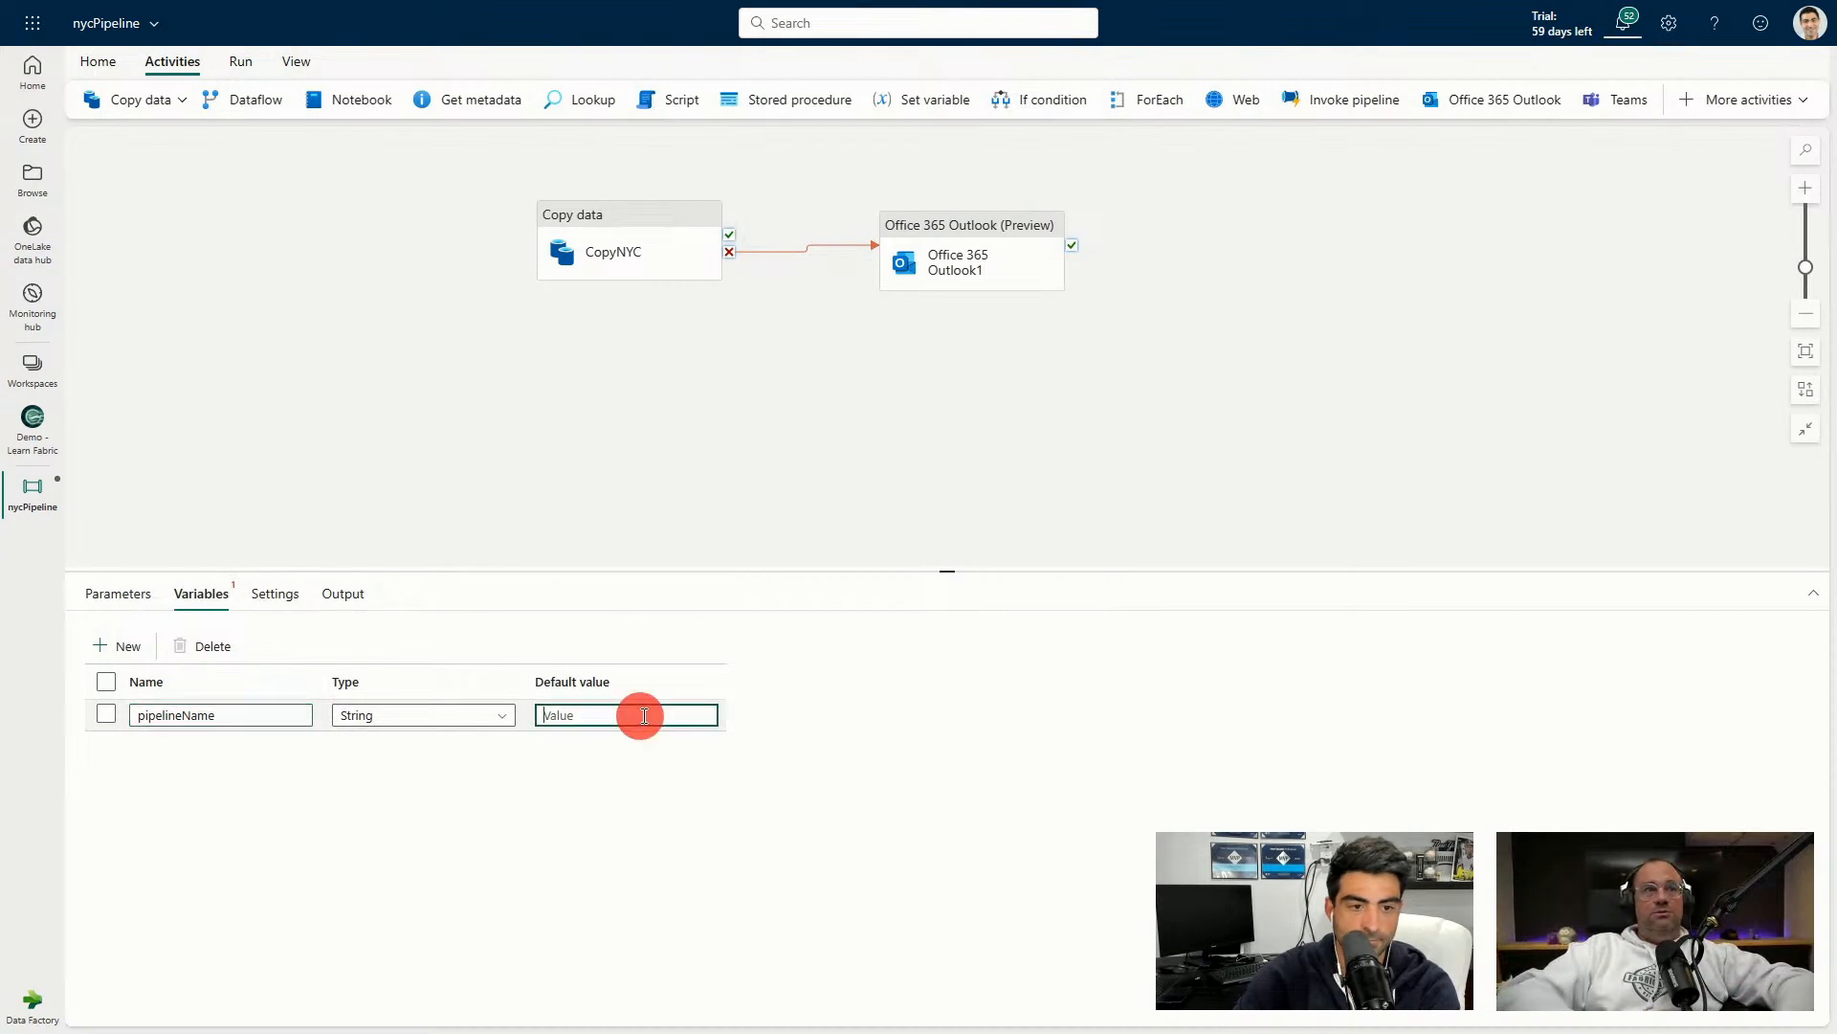
{"action": "type", "text": "NYCpipeline"}
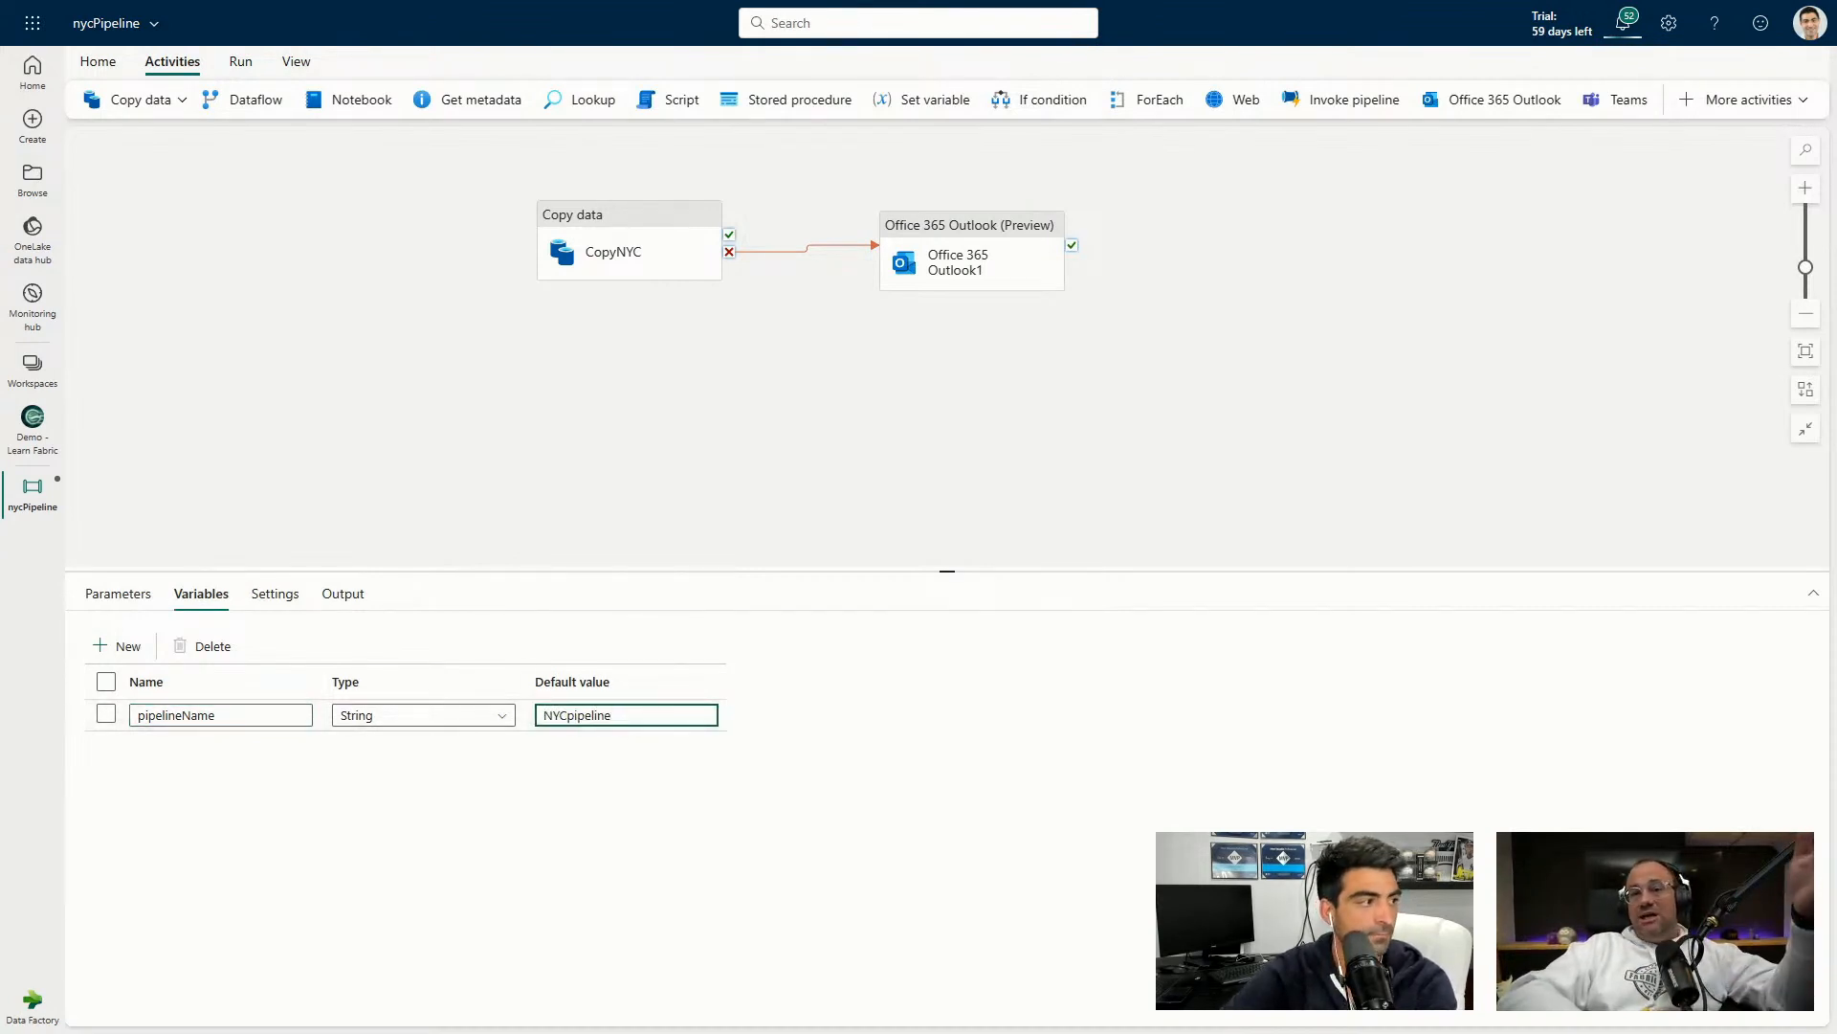
{"action": "key", "text": "Tab"}
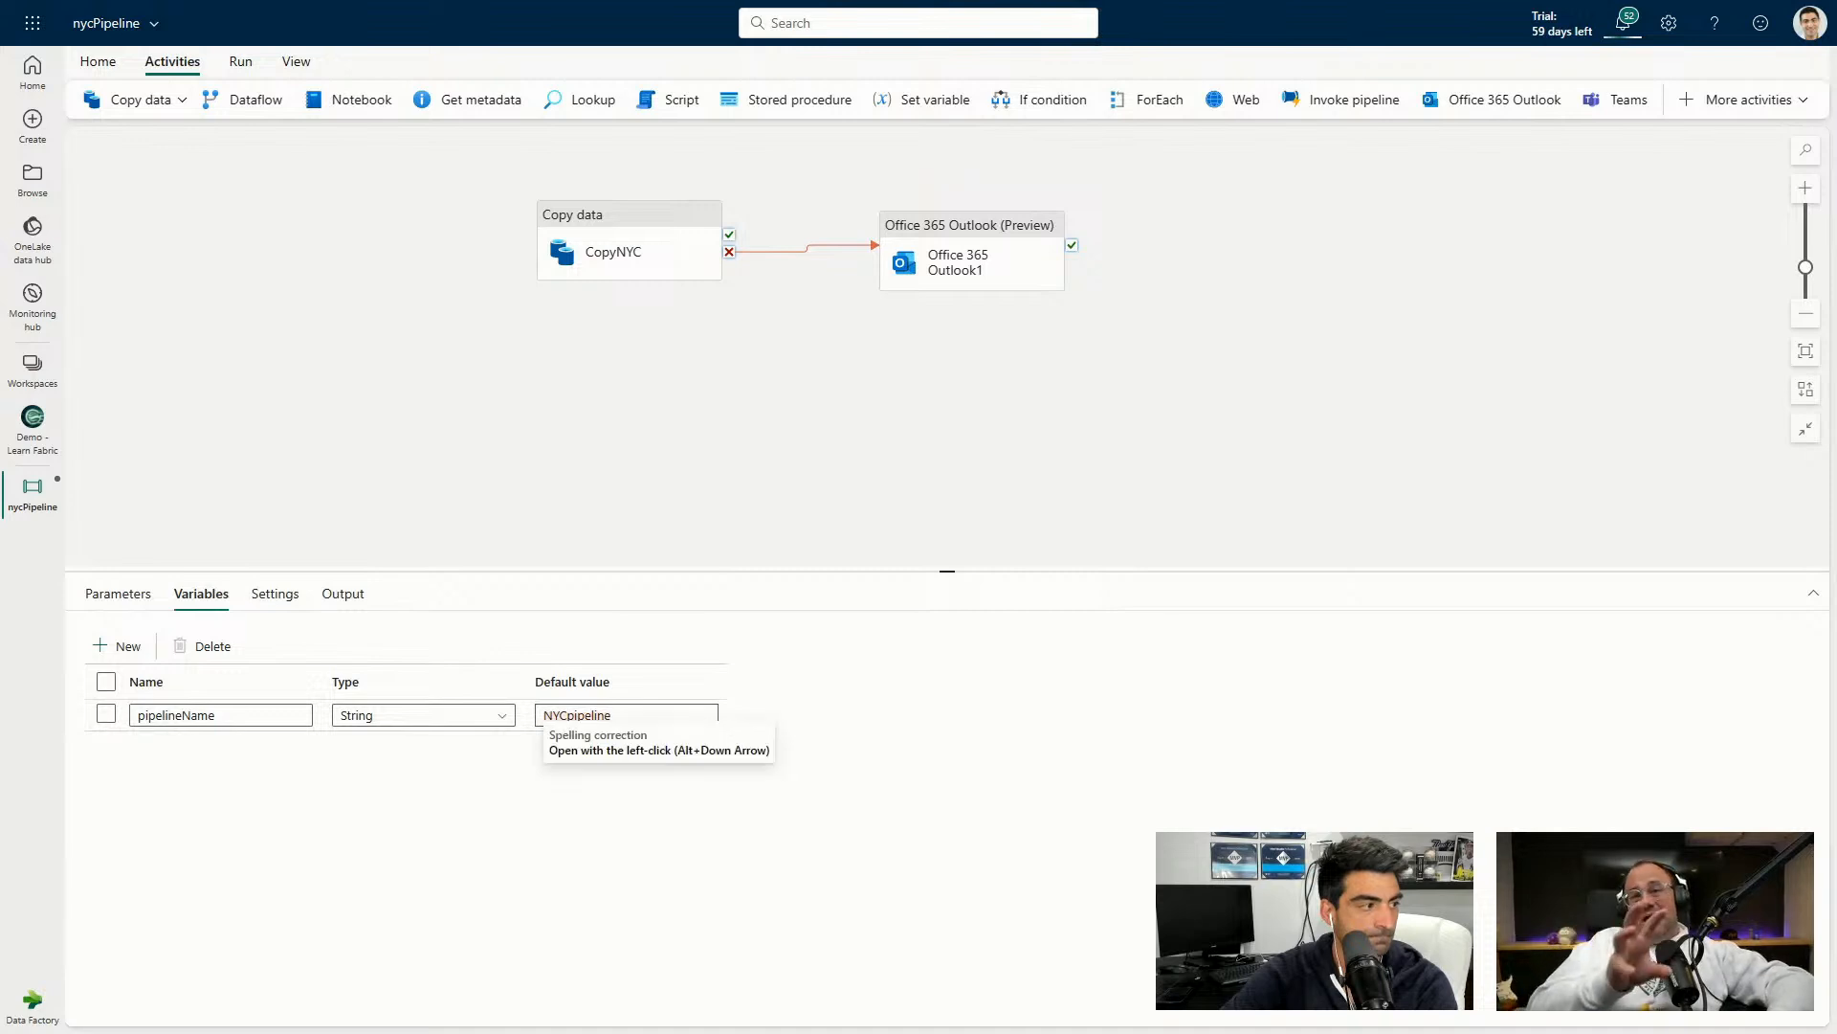
{"action": "left_click_drag", "start_coordinate": [815, 358], "coordinate": [820, 356]}
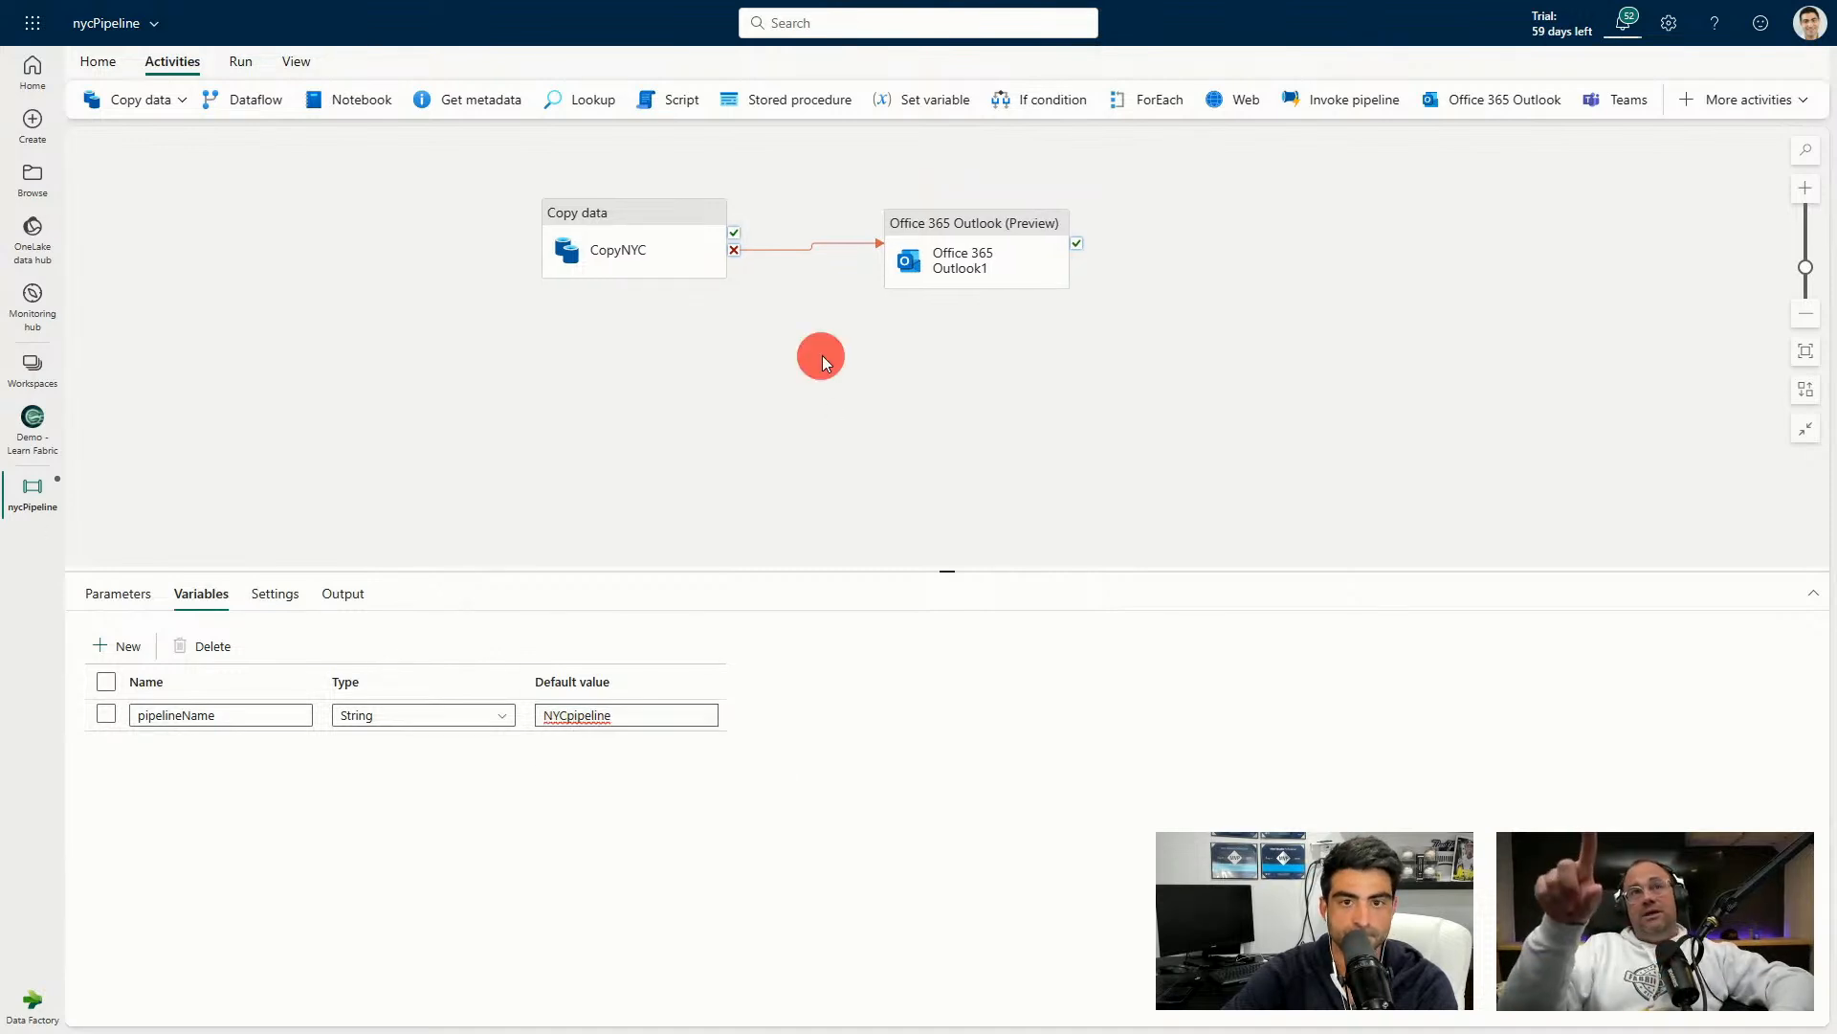
Open the dynamic content builder for the Outlook activity's Subject field.
{"action": "left_click", "coordinate": [944, 256]}
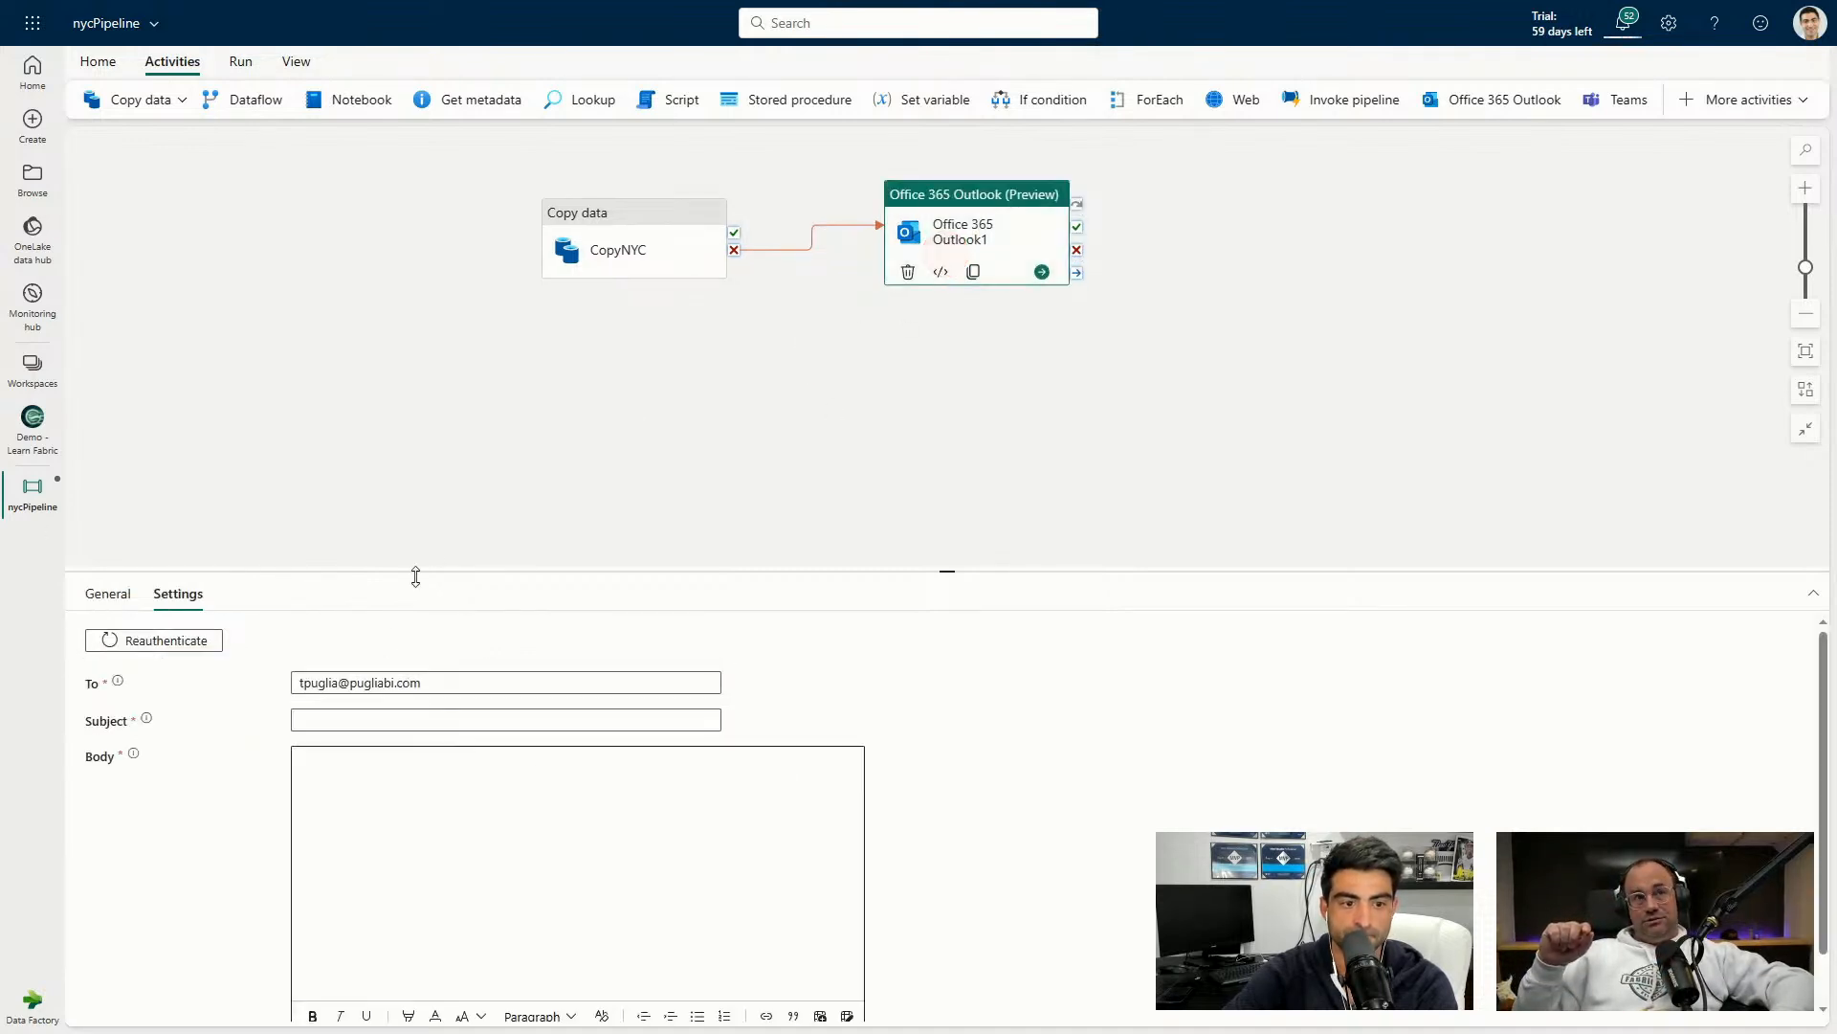
{"action": "left_click", "coordinate": [363, 717]}
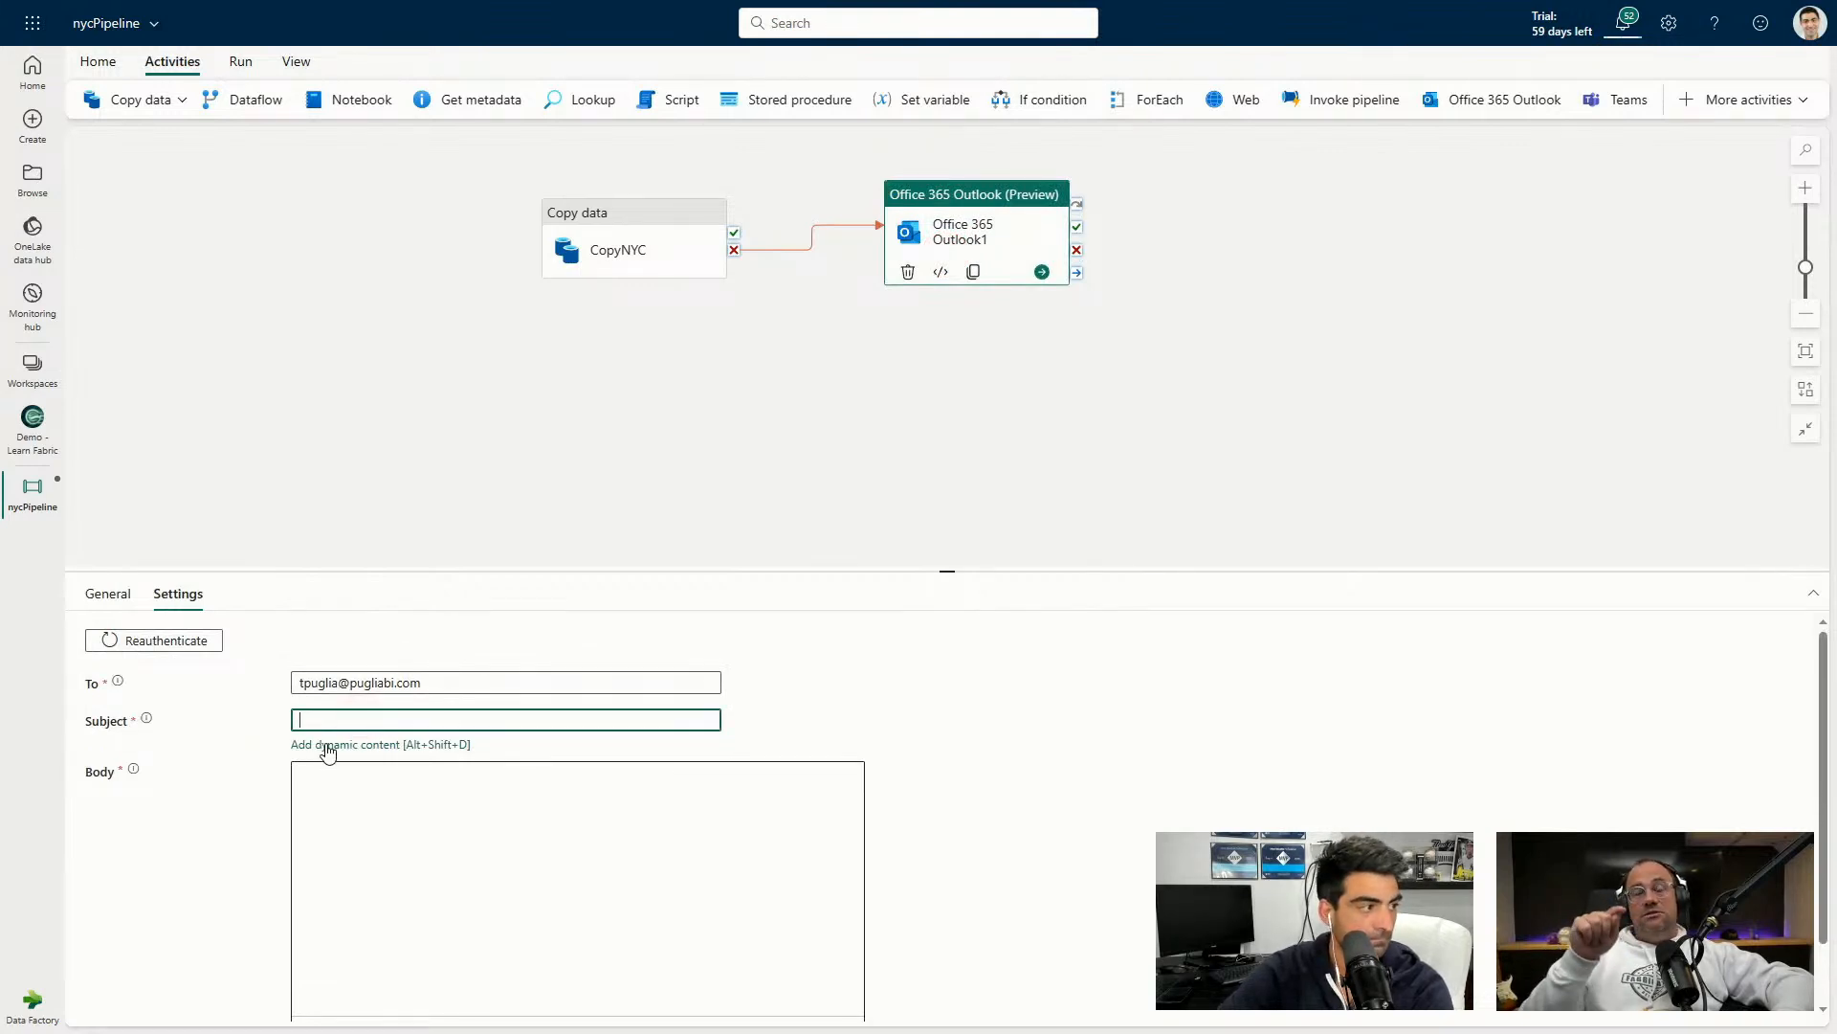
{"action": "key", "text": "alt+shift+d"}
{"action": "left_click", "coordinate": [331, 738]}
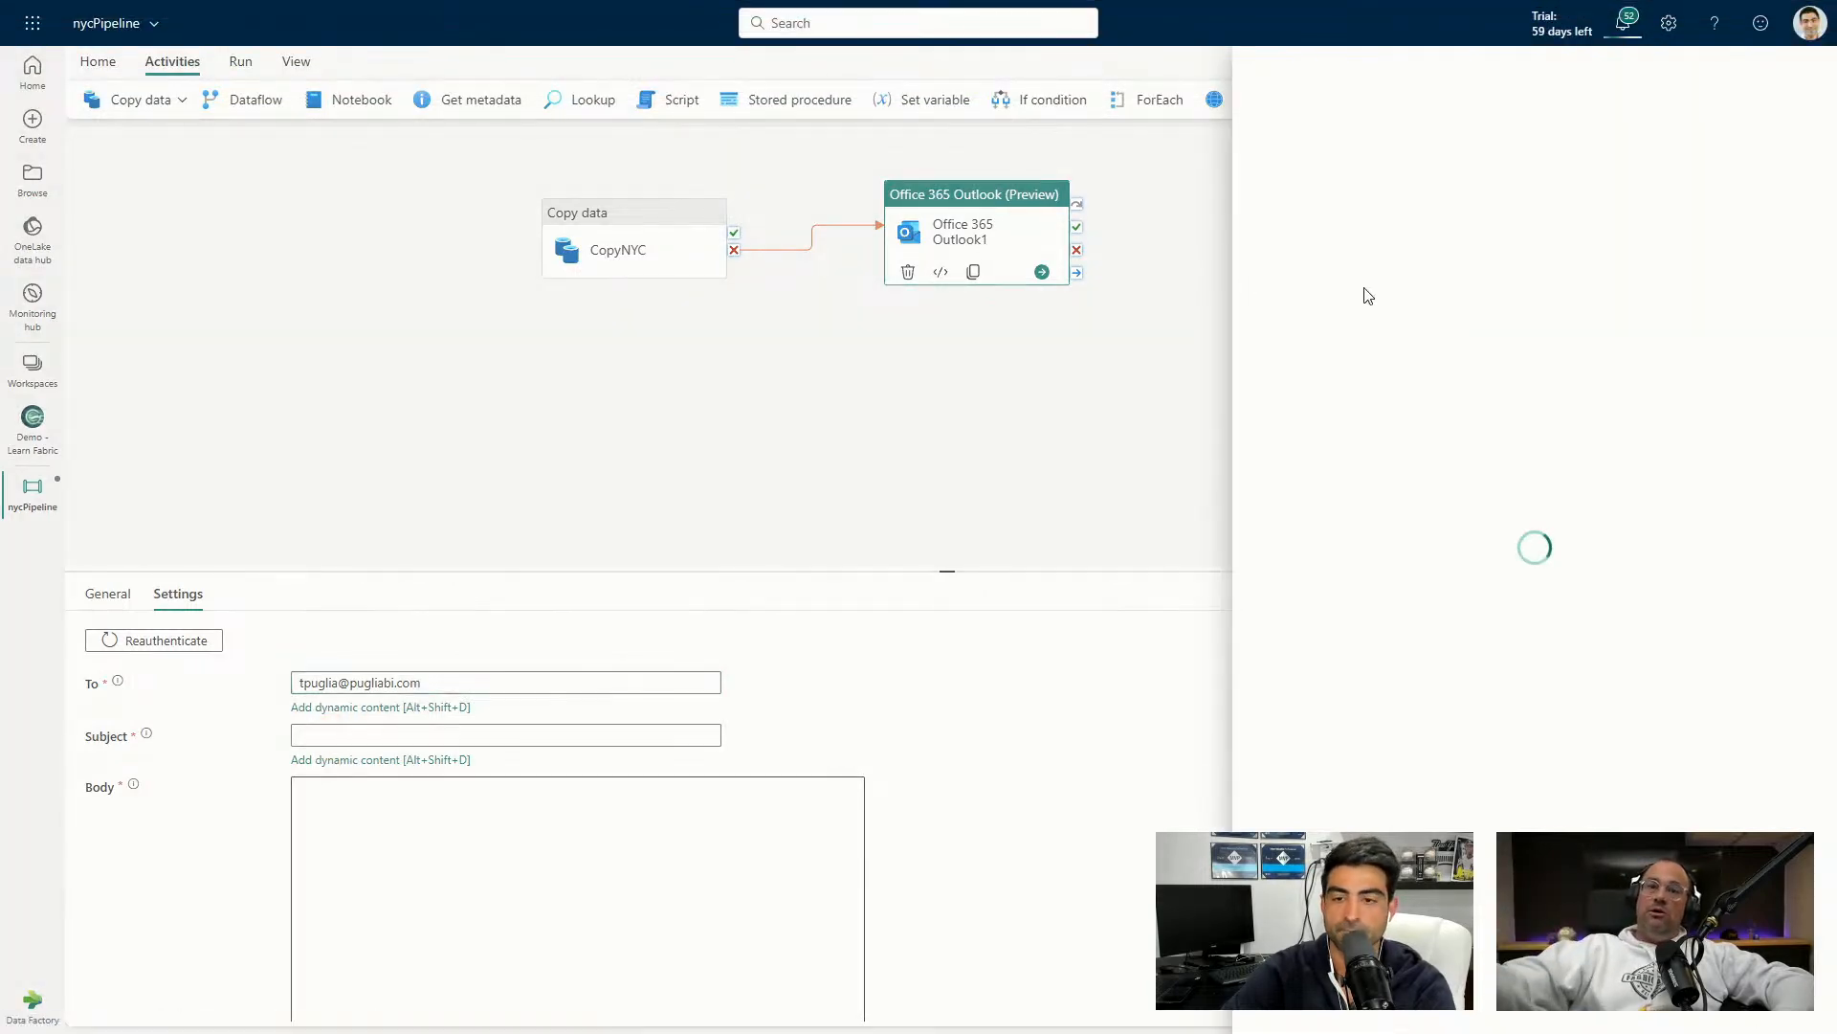
{"action": "left_click", "coordinate": [1390, 209]}
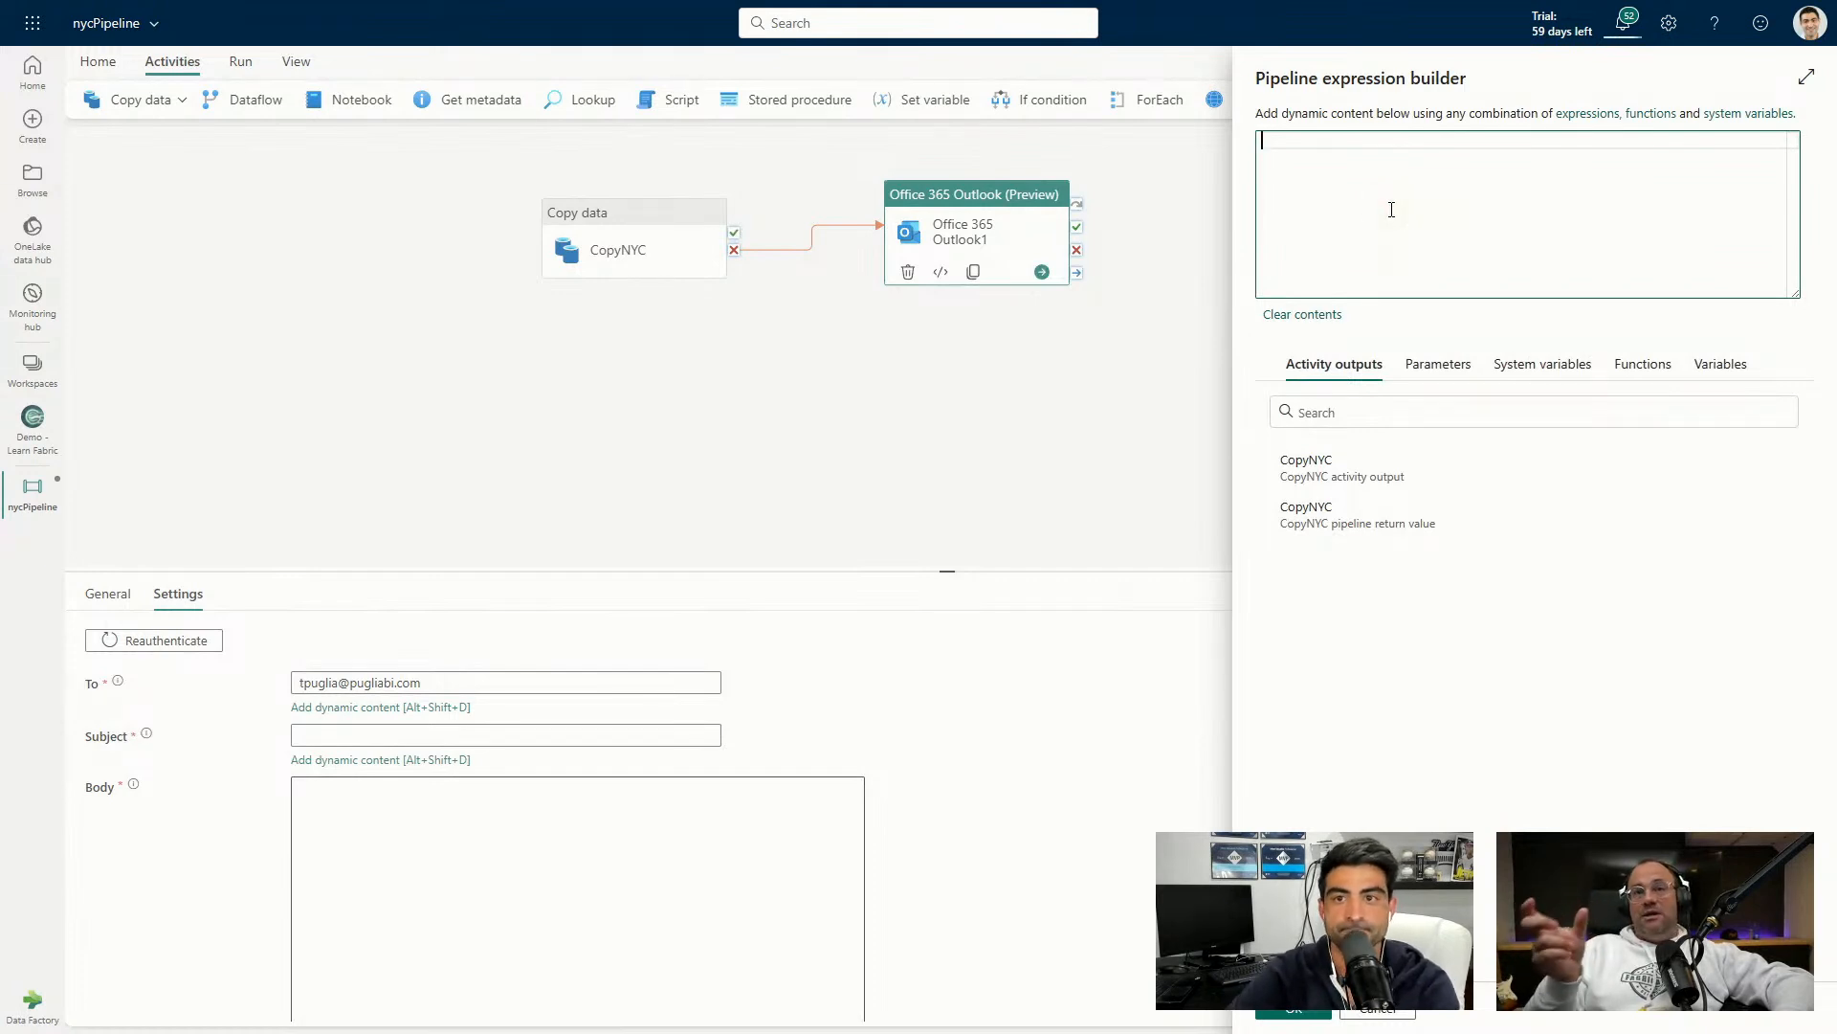
{"action": "key", "text": "Tab"}
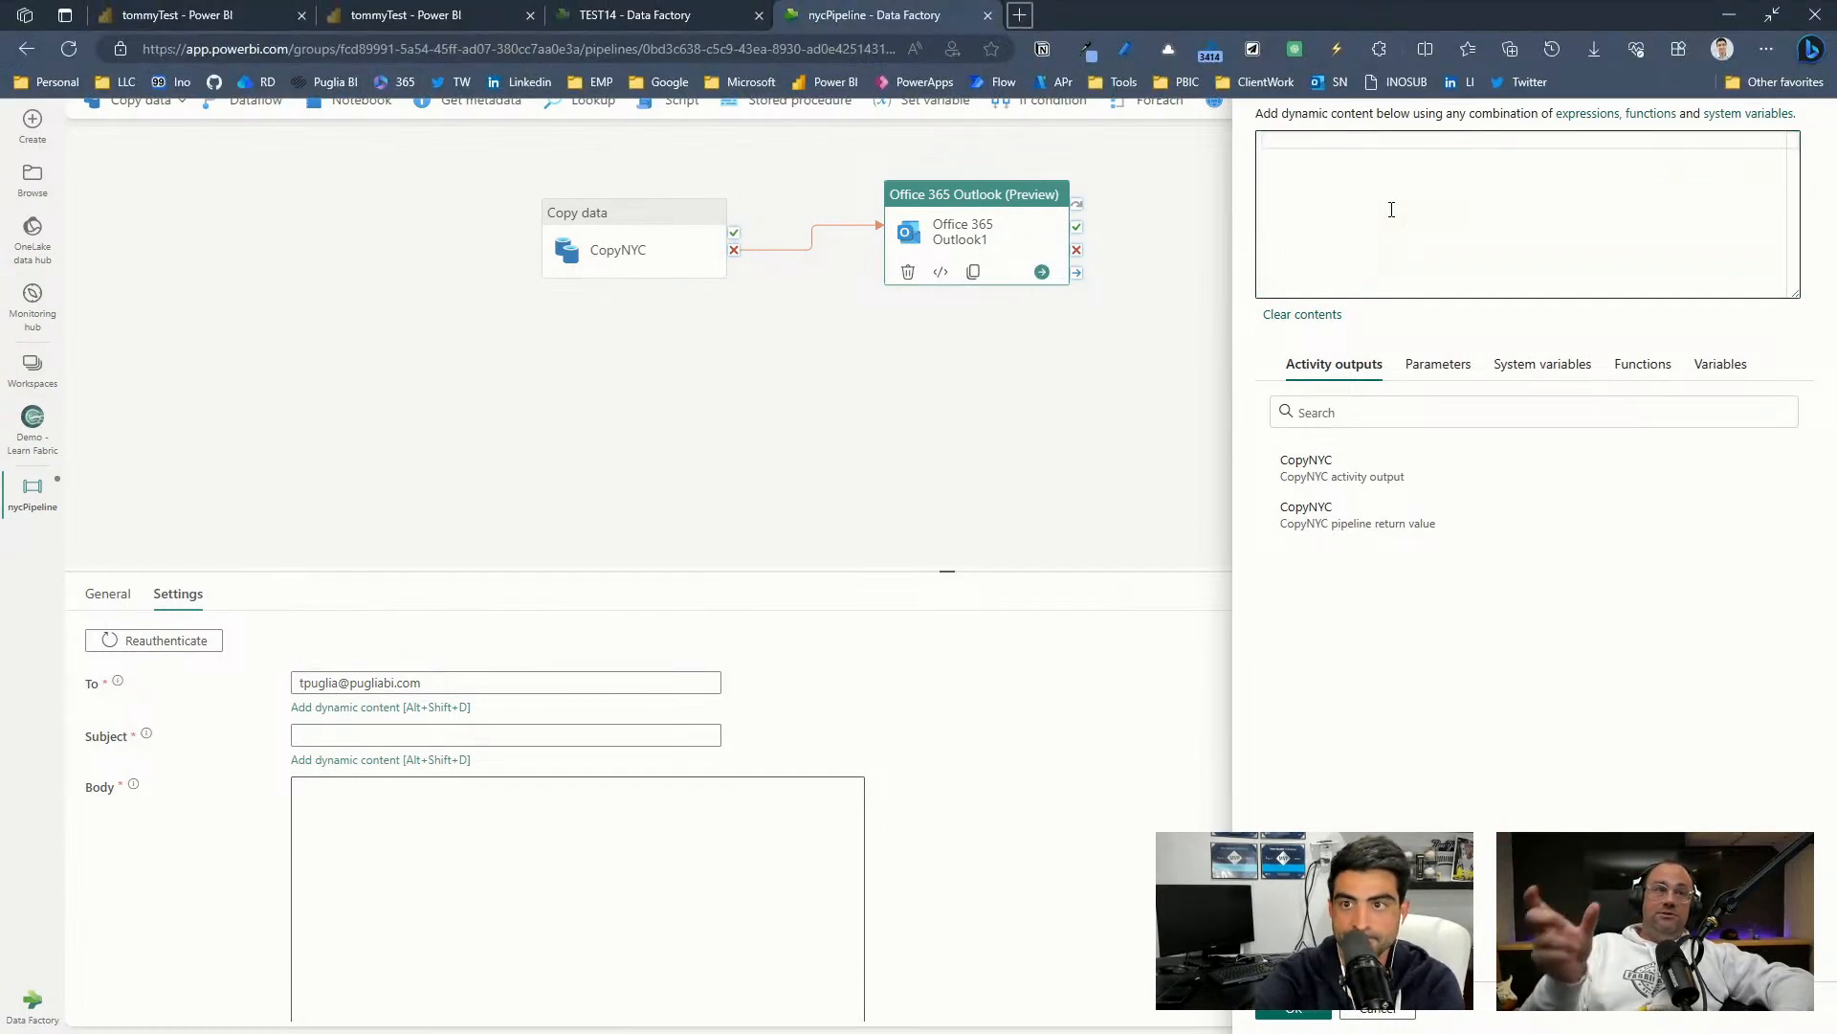
{"action": "left_click", "coordinate": [1370, 580]}
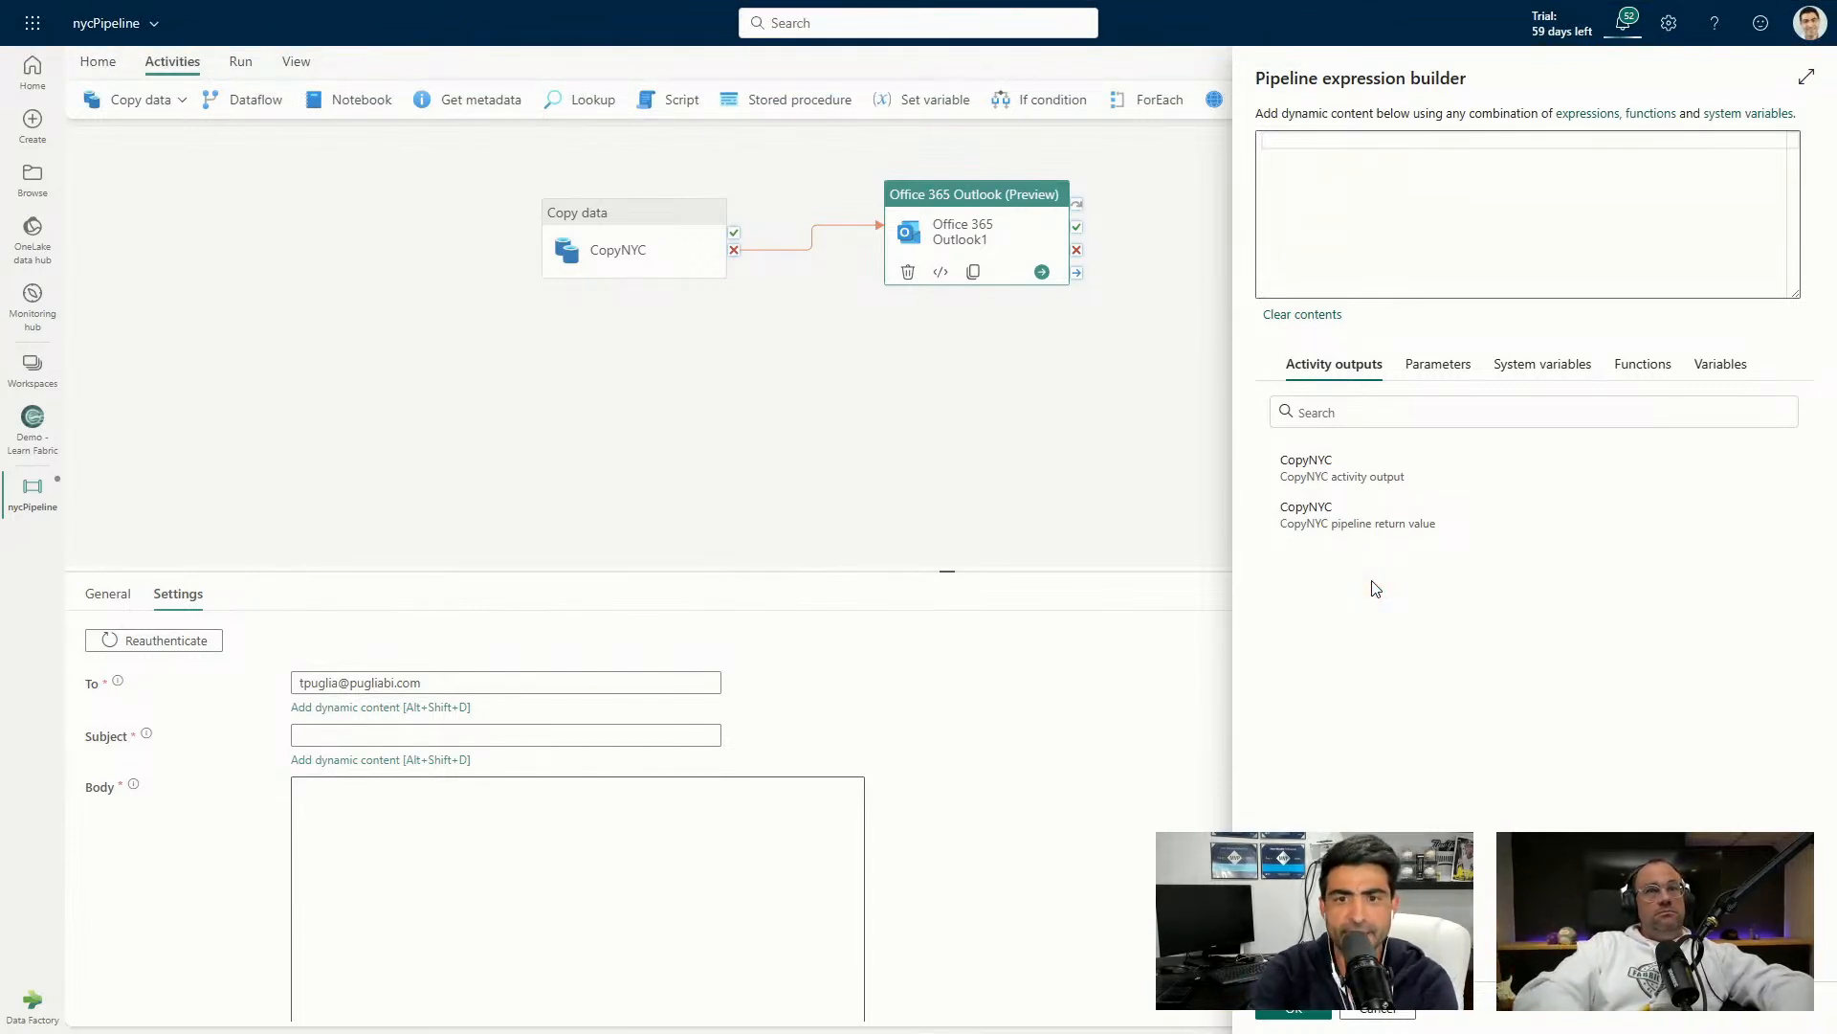
{"action": "left_click", "coordinate": [1369, 259]}
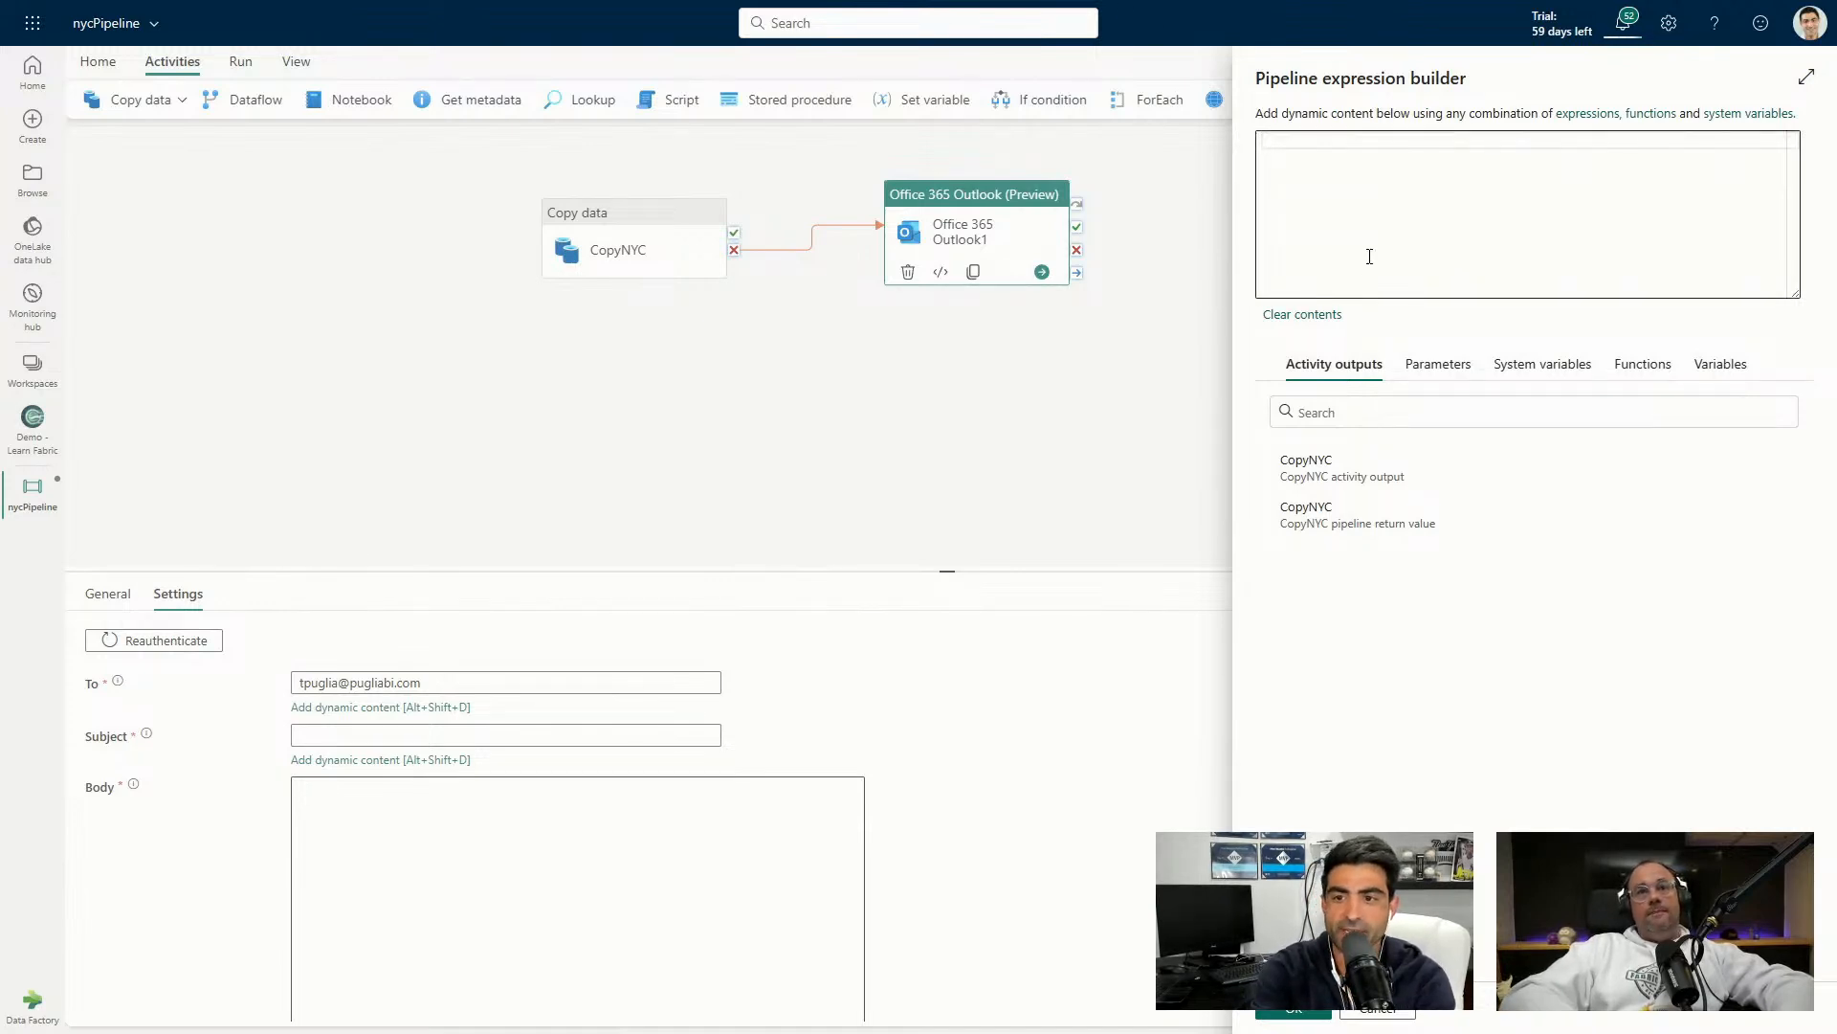
{"action": "left_click", "coordinate": [1370, 257]}
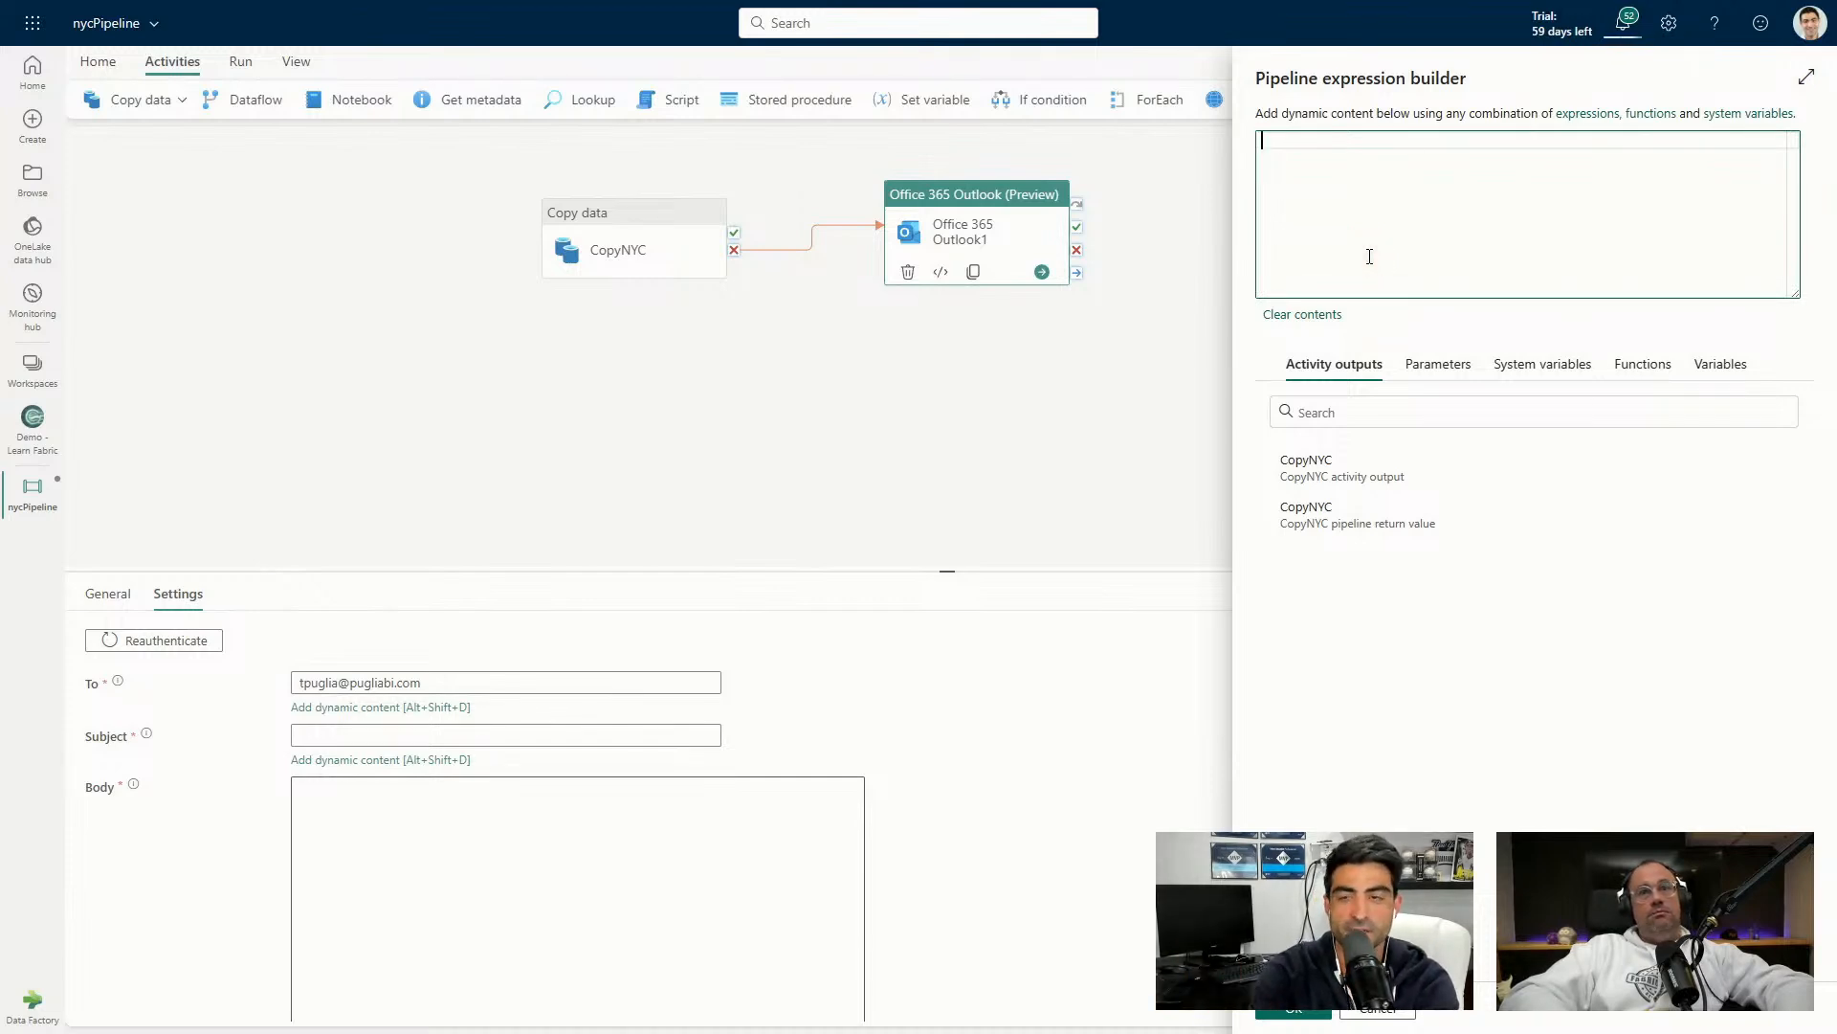
{"action": "type", "text": "@conc"}
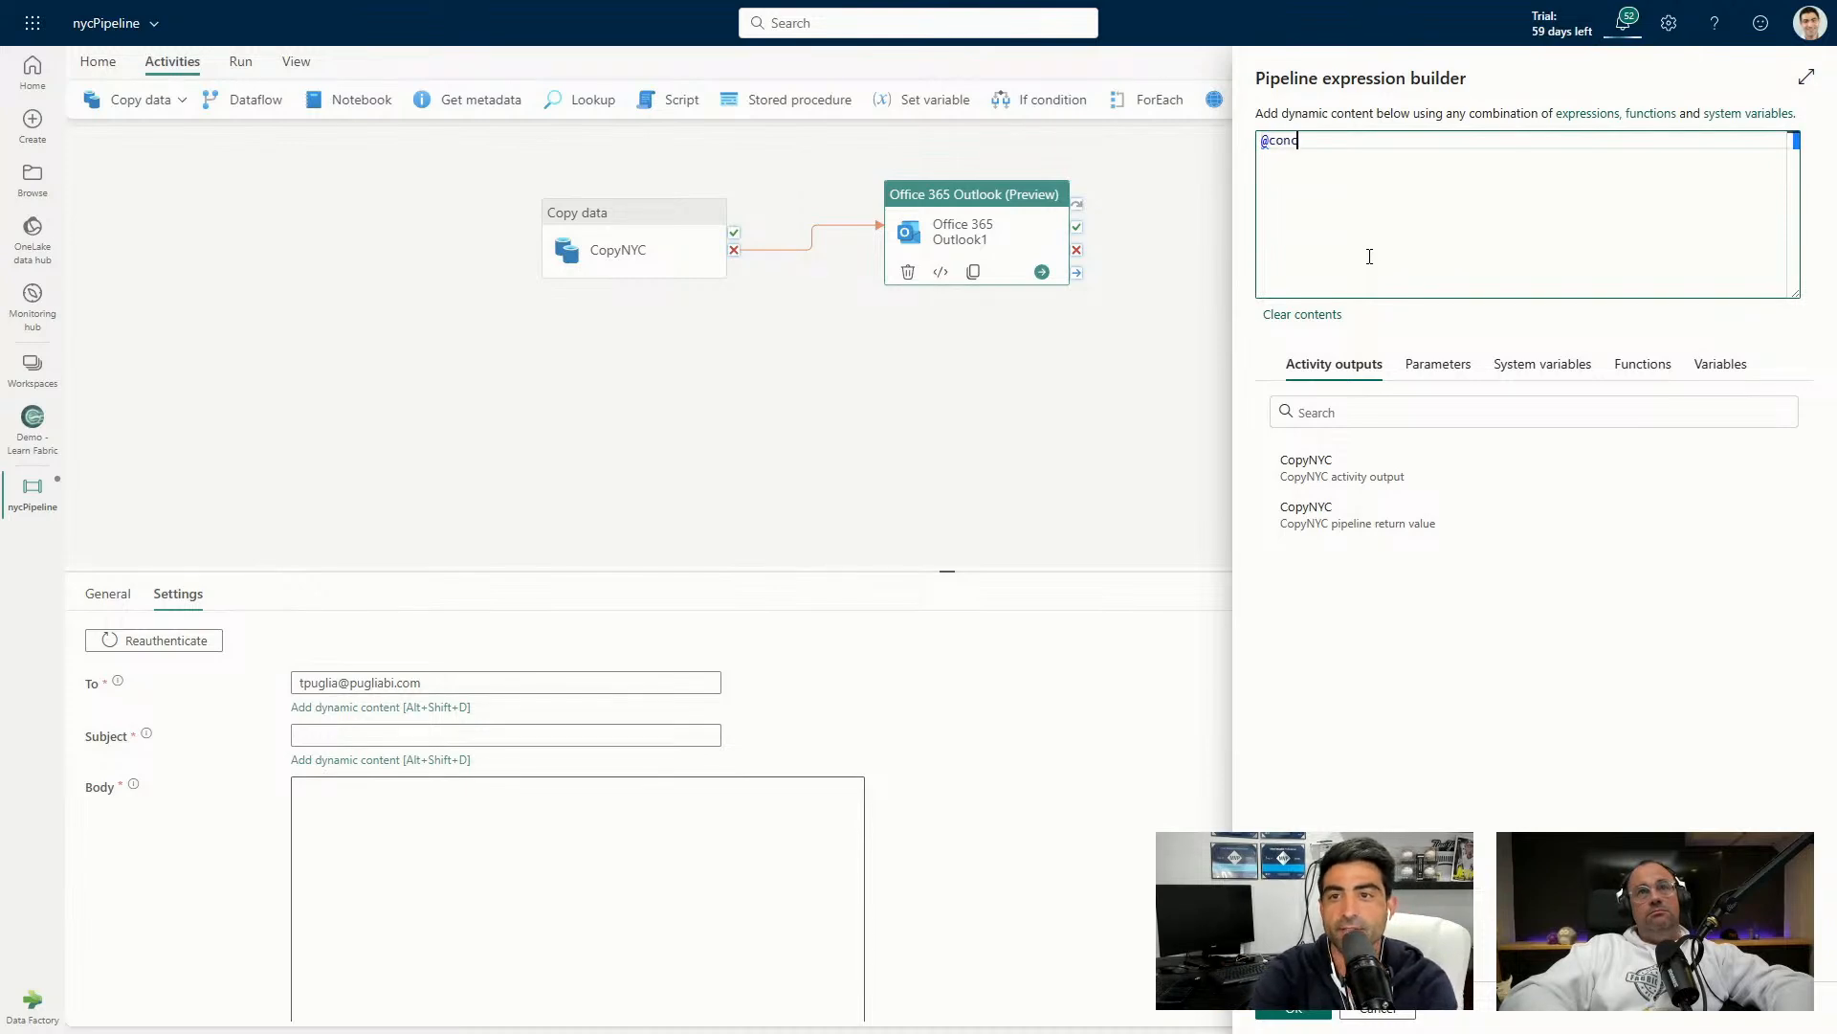
{"action": "type", "text": "at("}
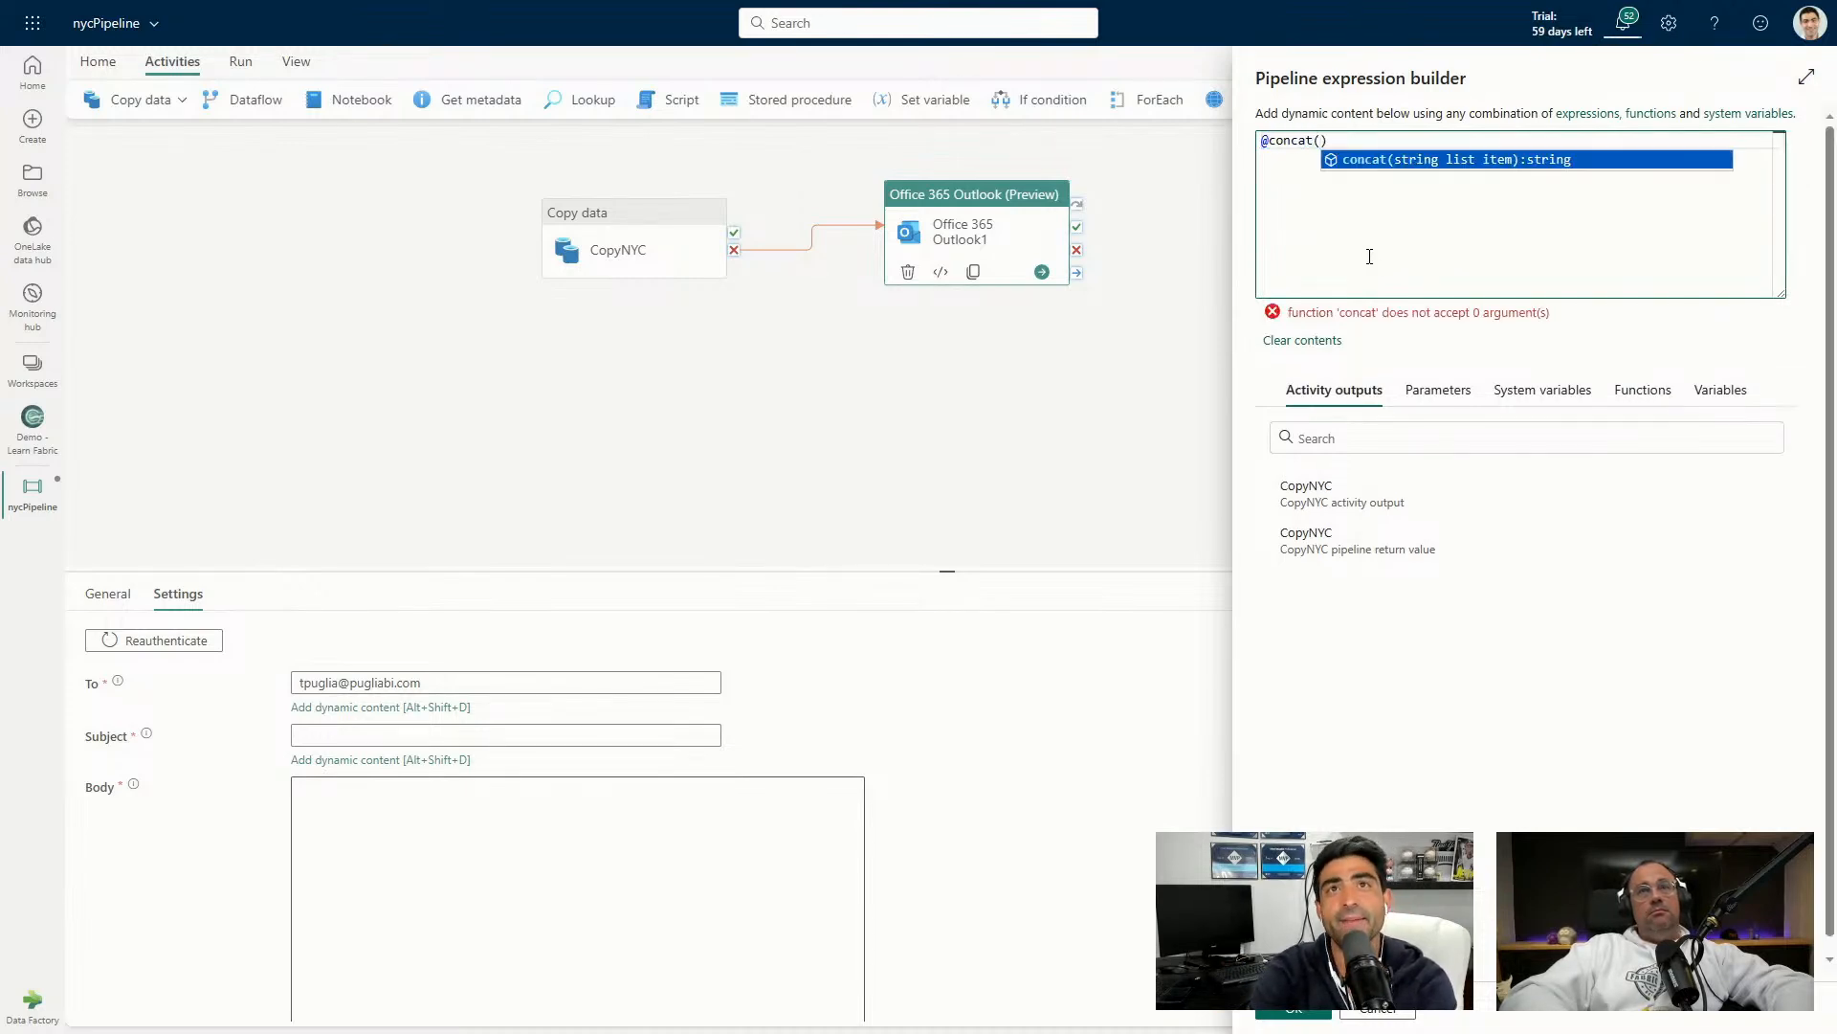
{"action": "type", "text": "'N"}
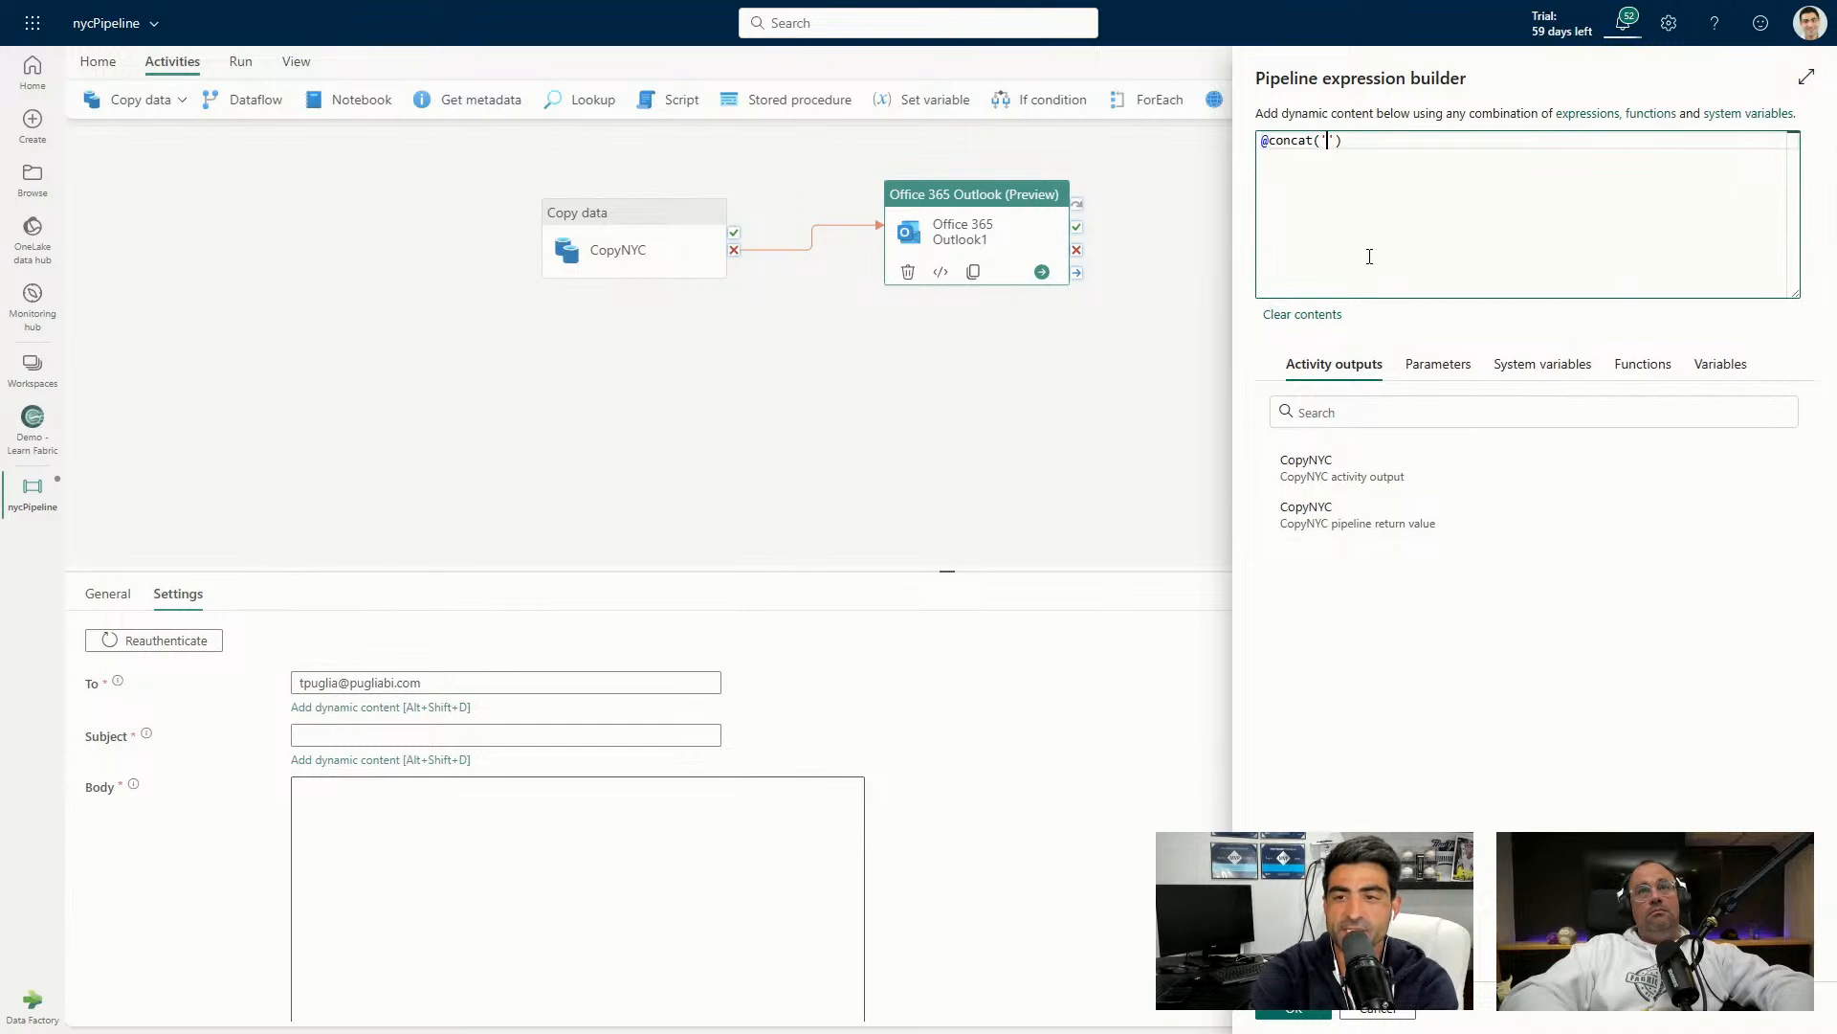
{"action": "type", "text": "OTICE"}
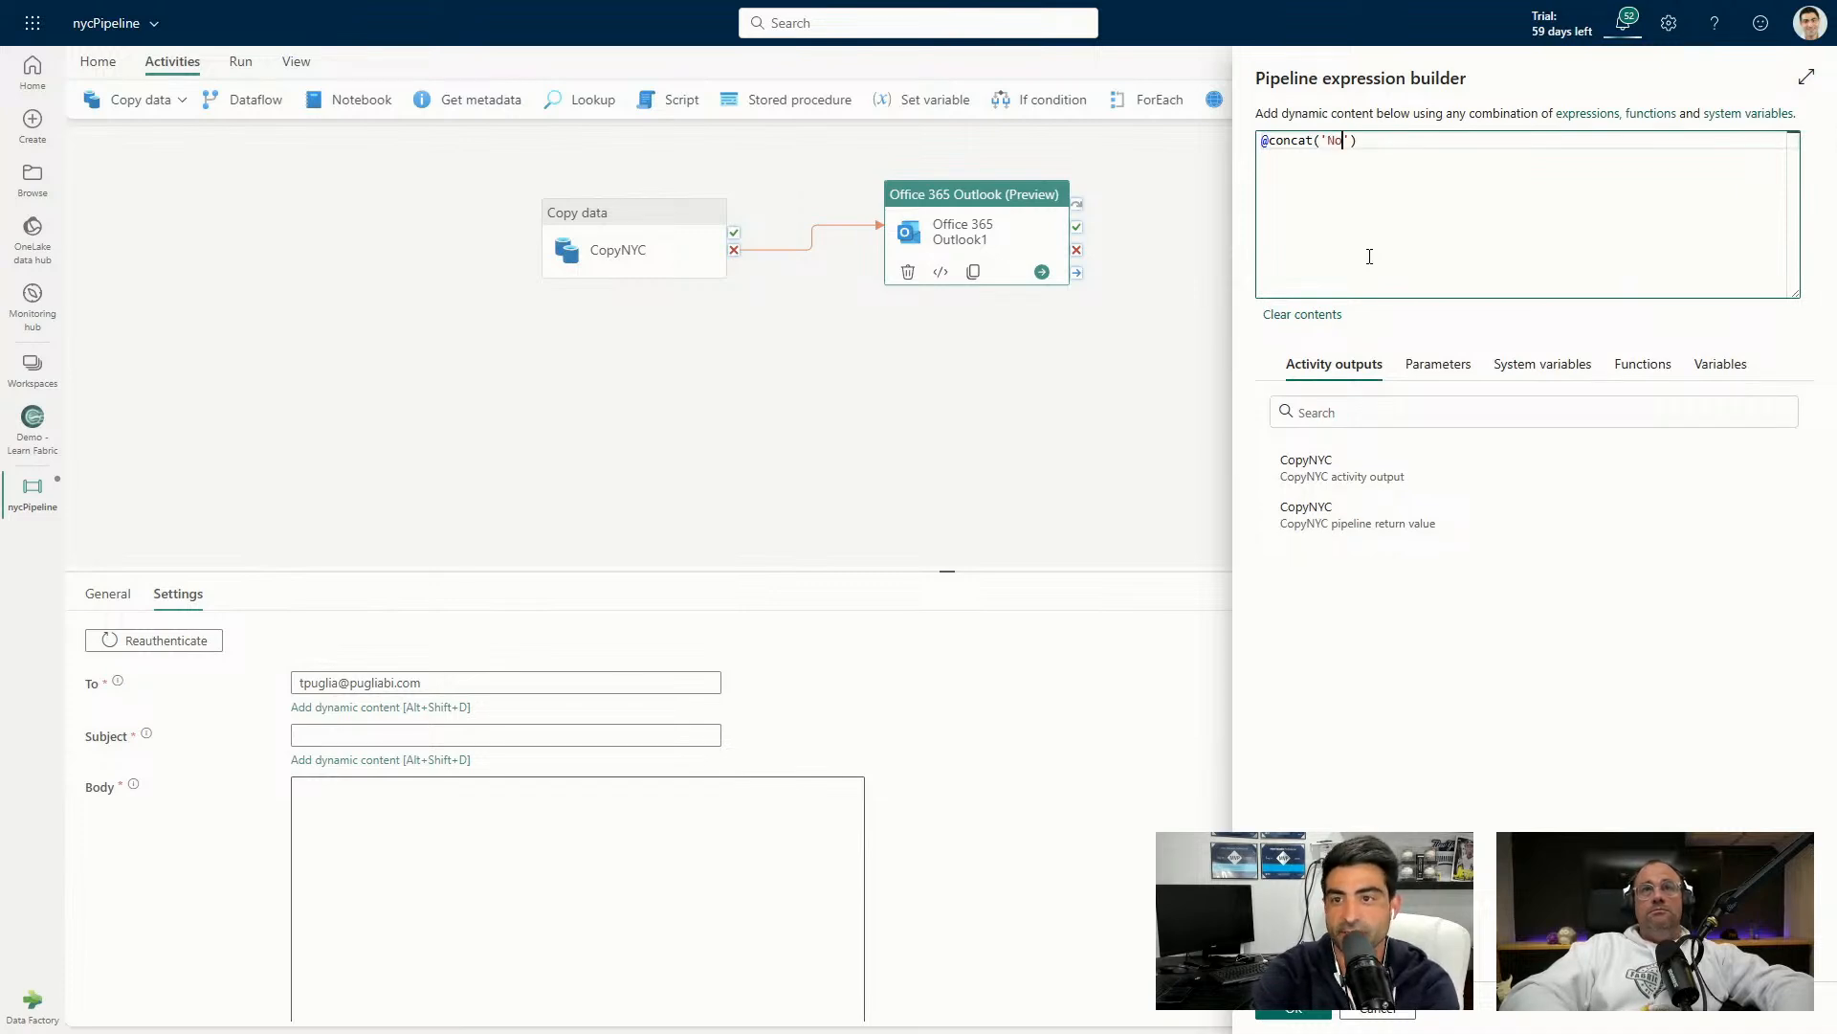
{"action": "type", "text": " -"}
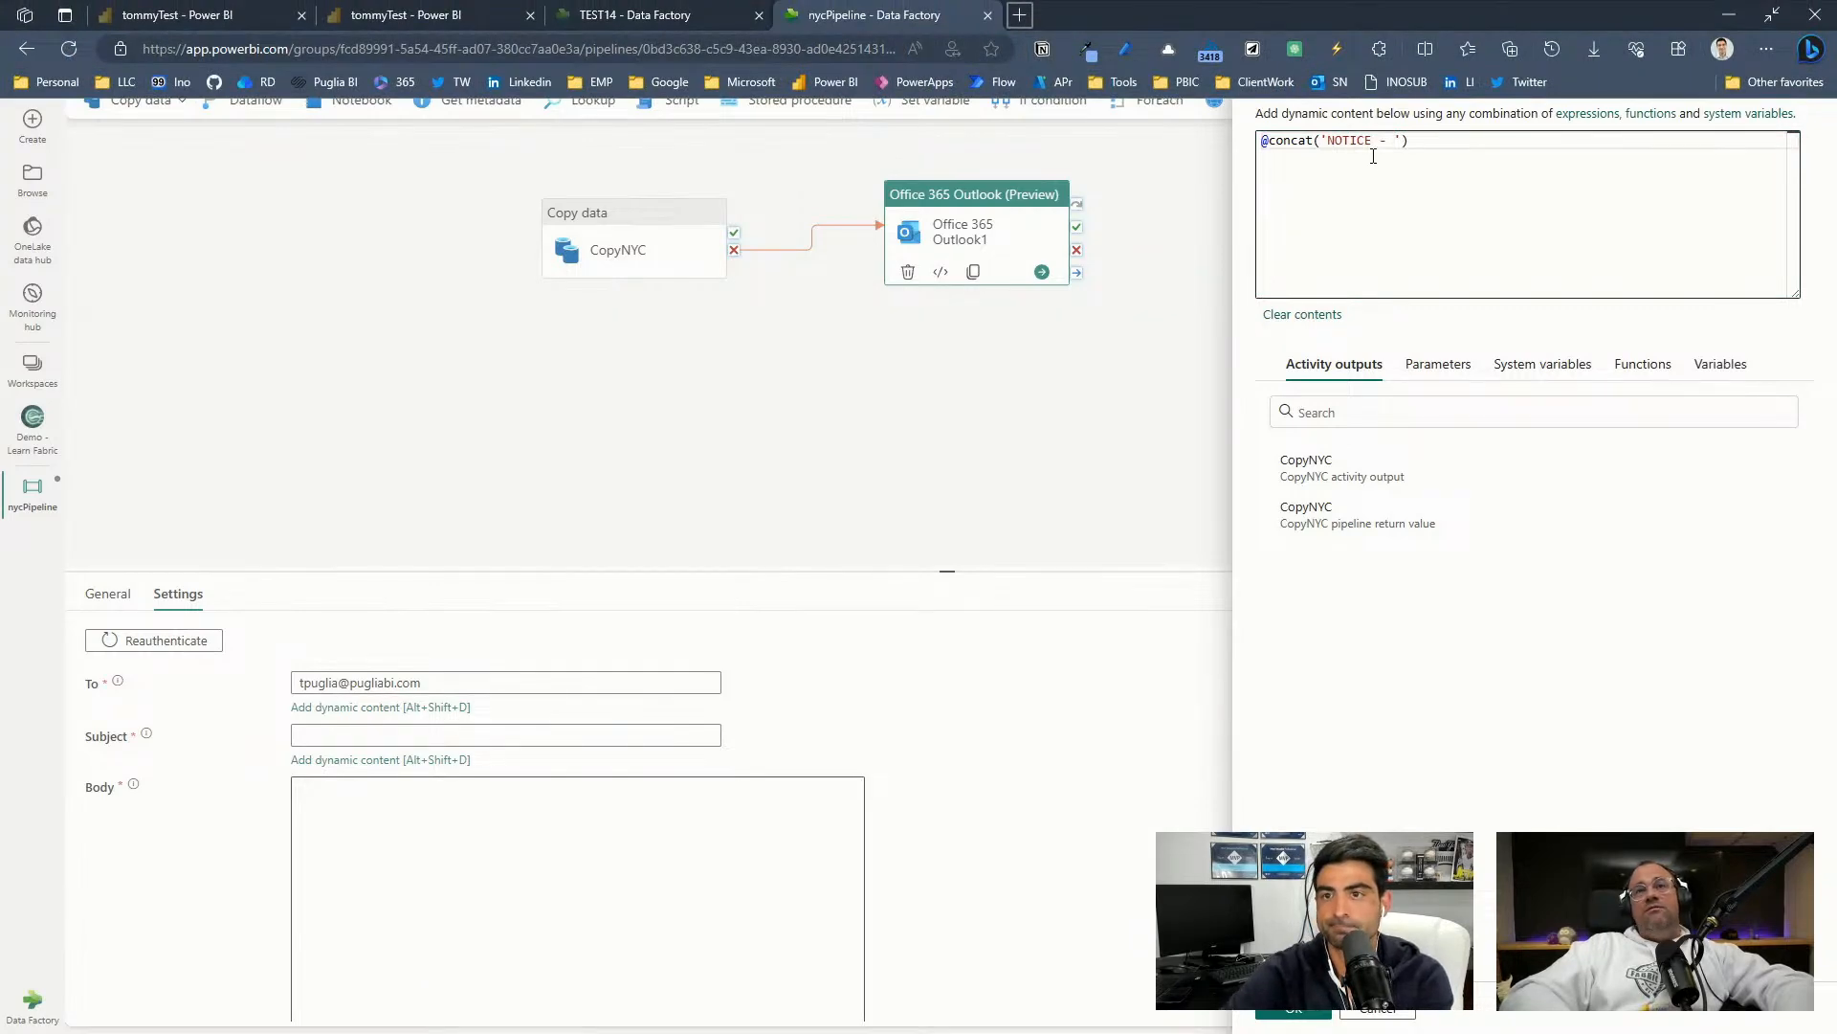
{"action": "left_click", "coordinate": [1387, 141]}
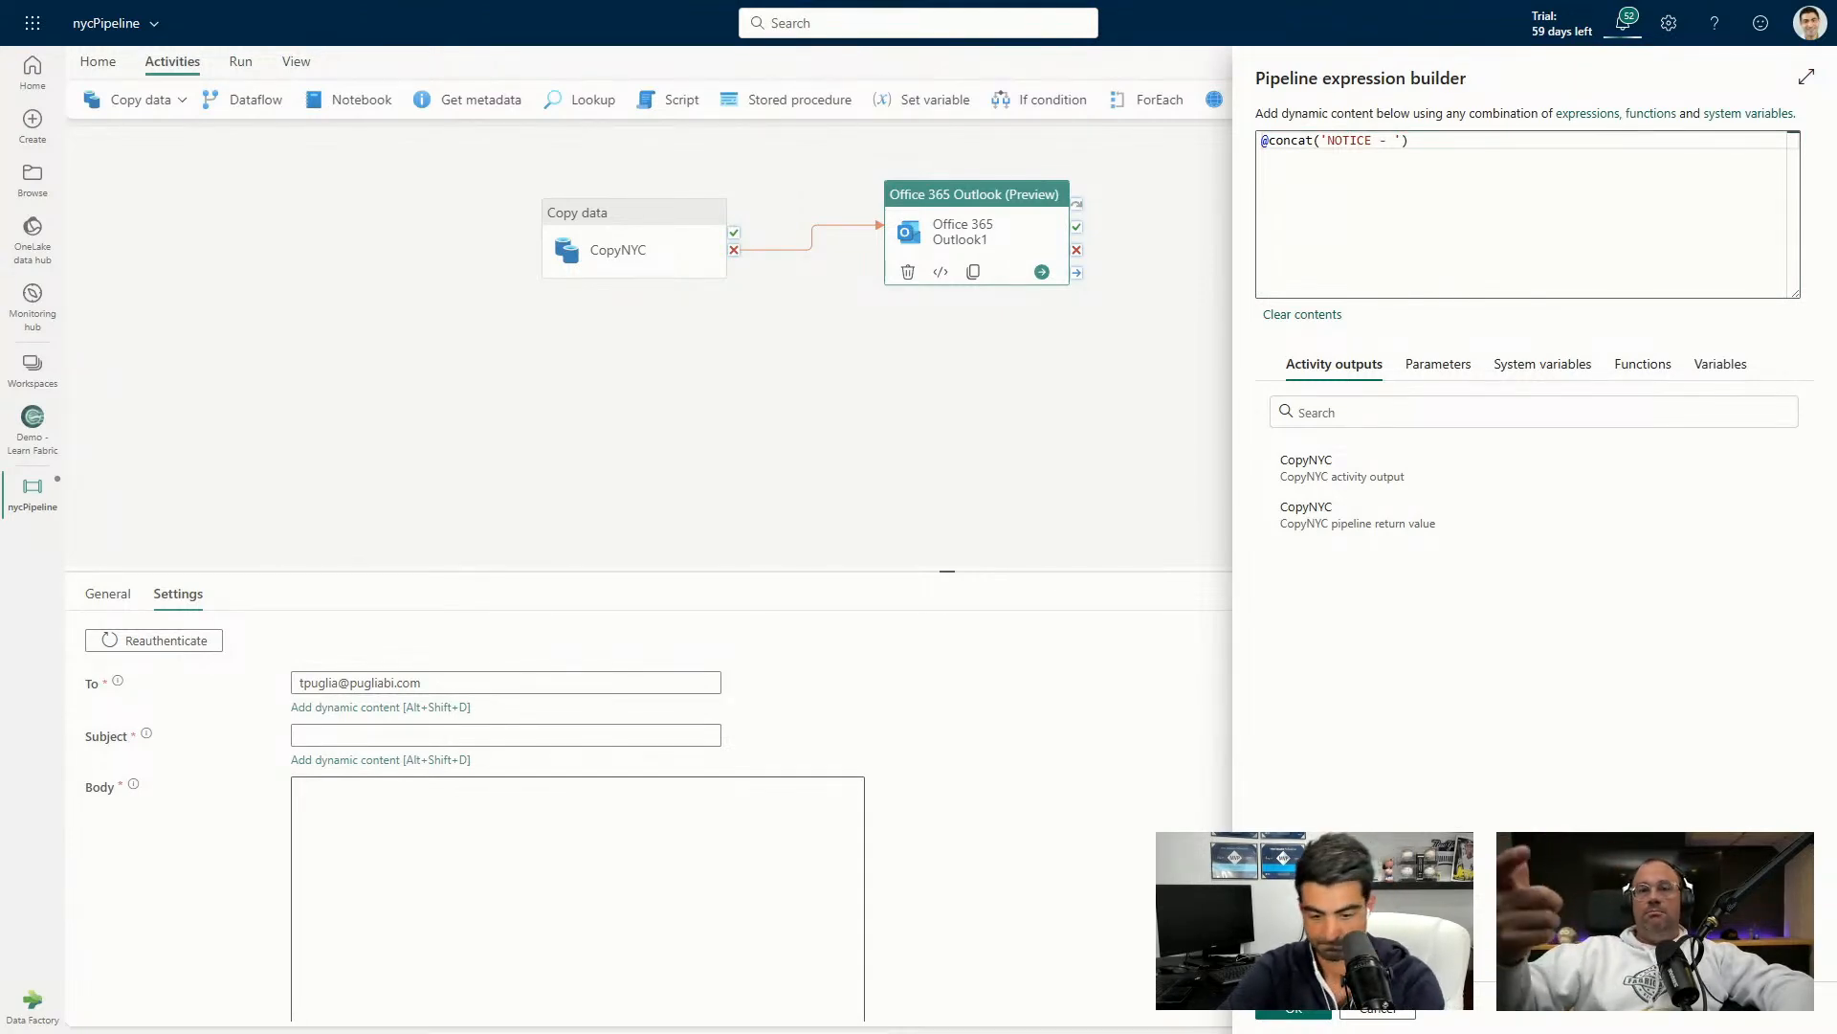
{"action": "left_click_drag", "start_coordinate": [1410, 141], "coordinate": [1314, 141]}
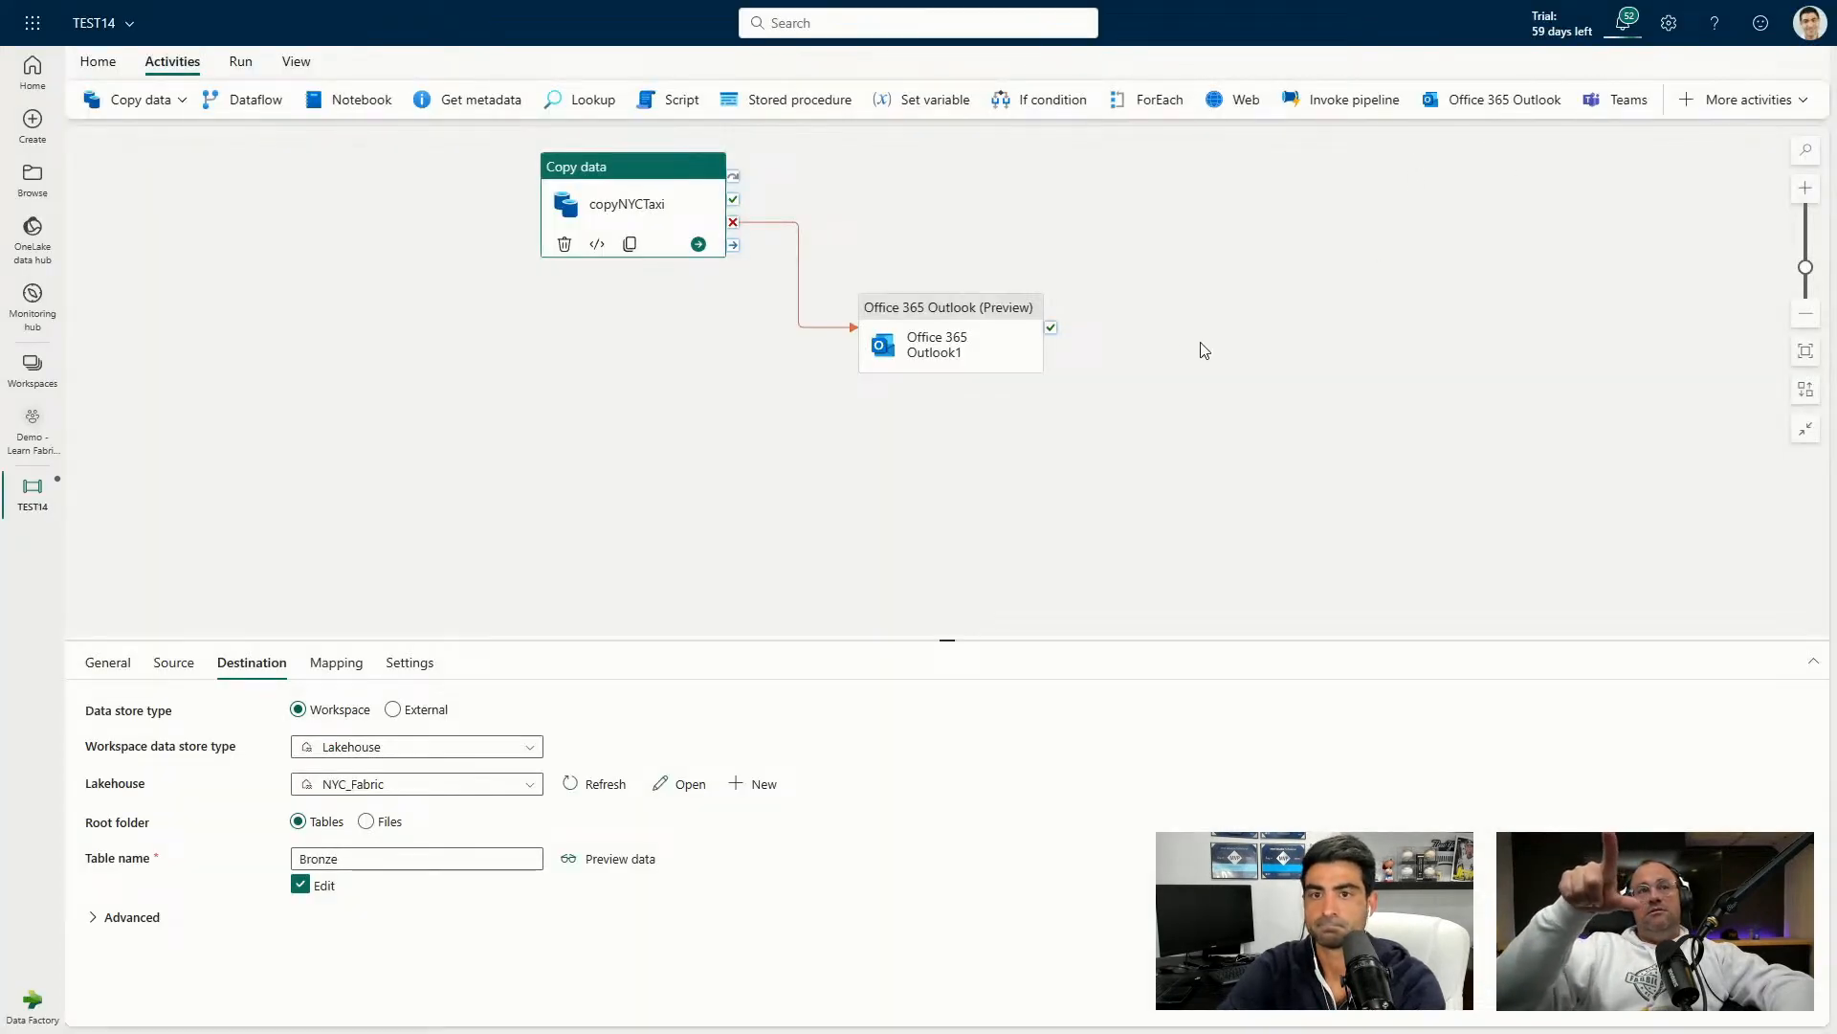
{"action": "left_click", "coordinate": [987, 334]}
{"action": "left_click", "coordinate": [538, 785]}
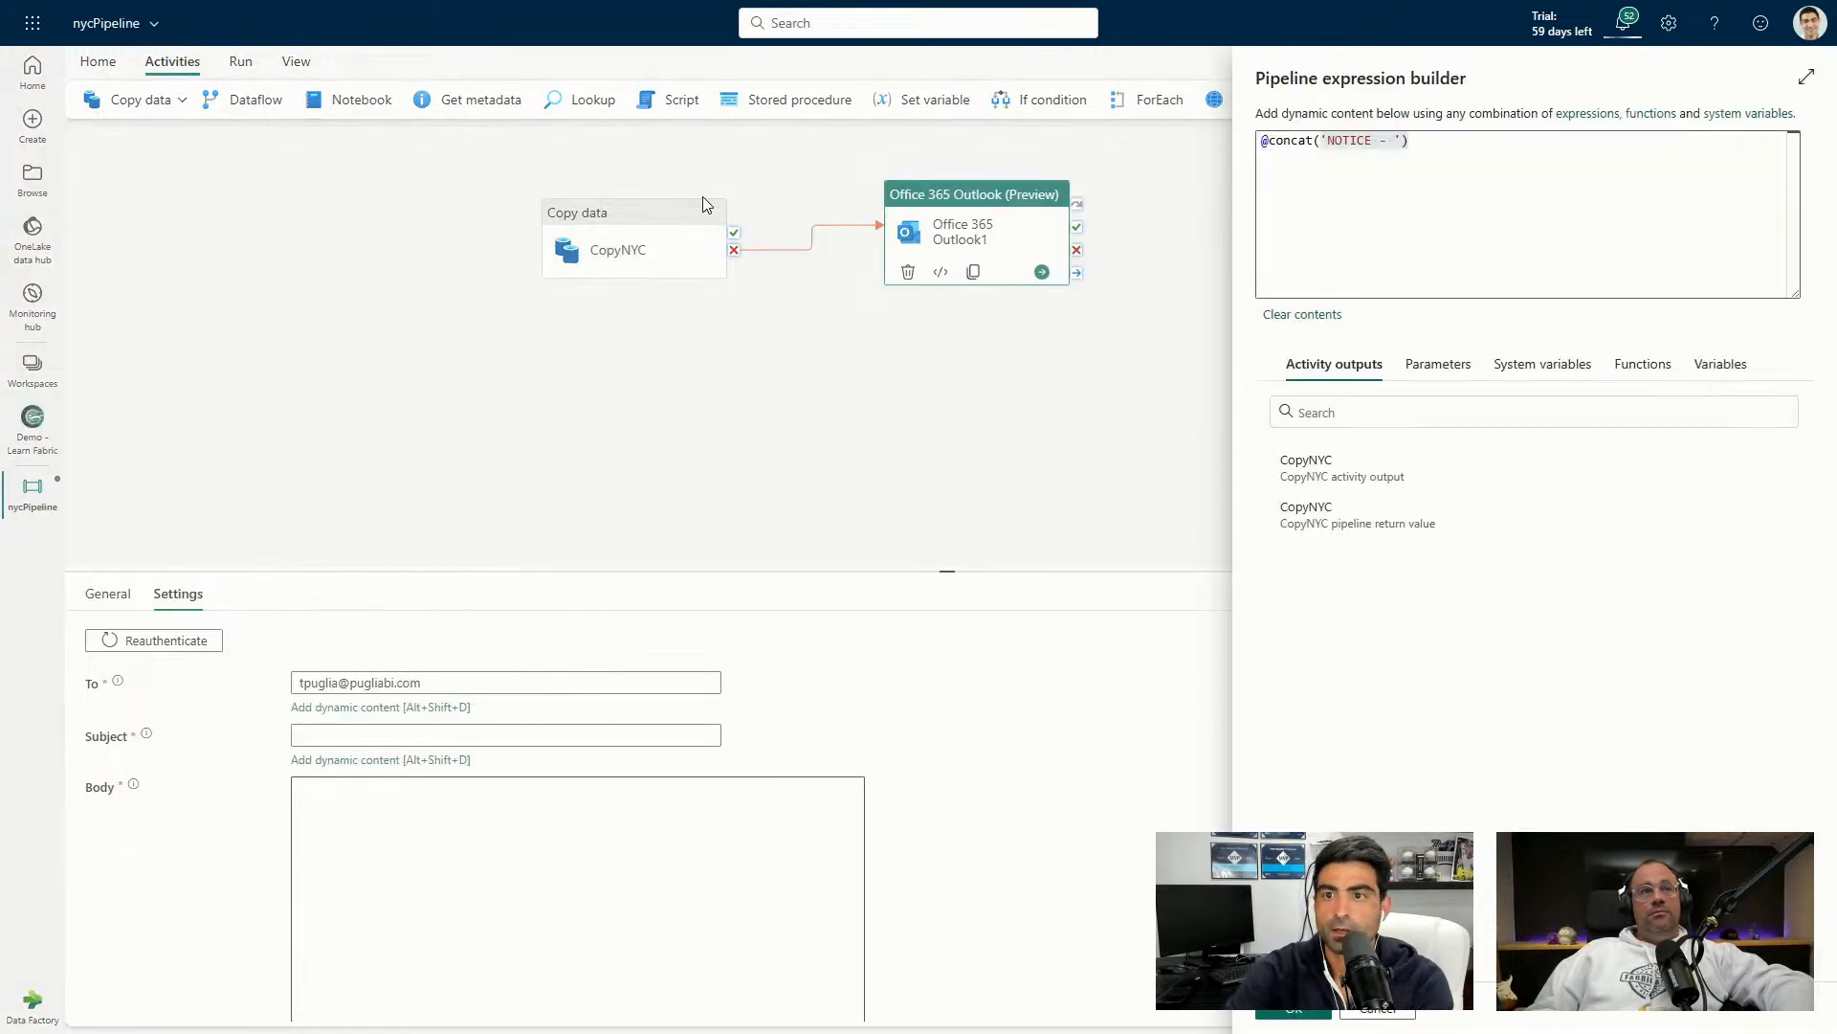
{"action": "left_click", "coordinate": [1512, 165]}
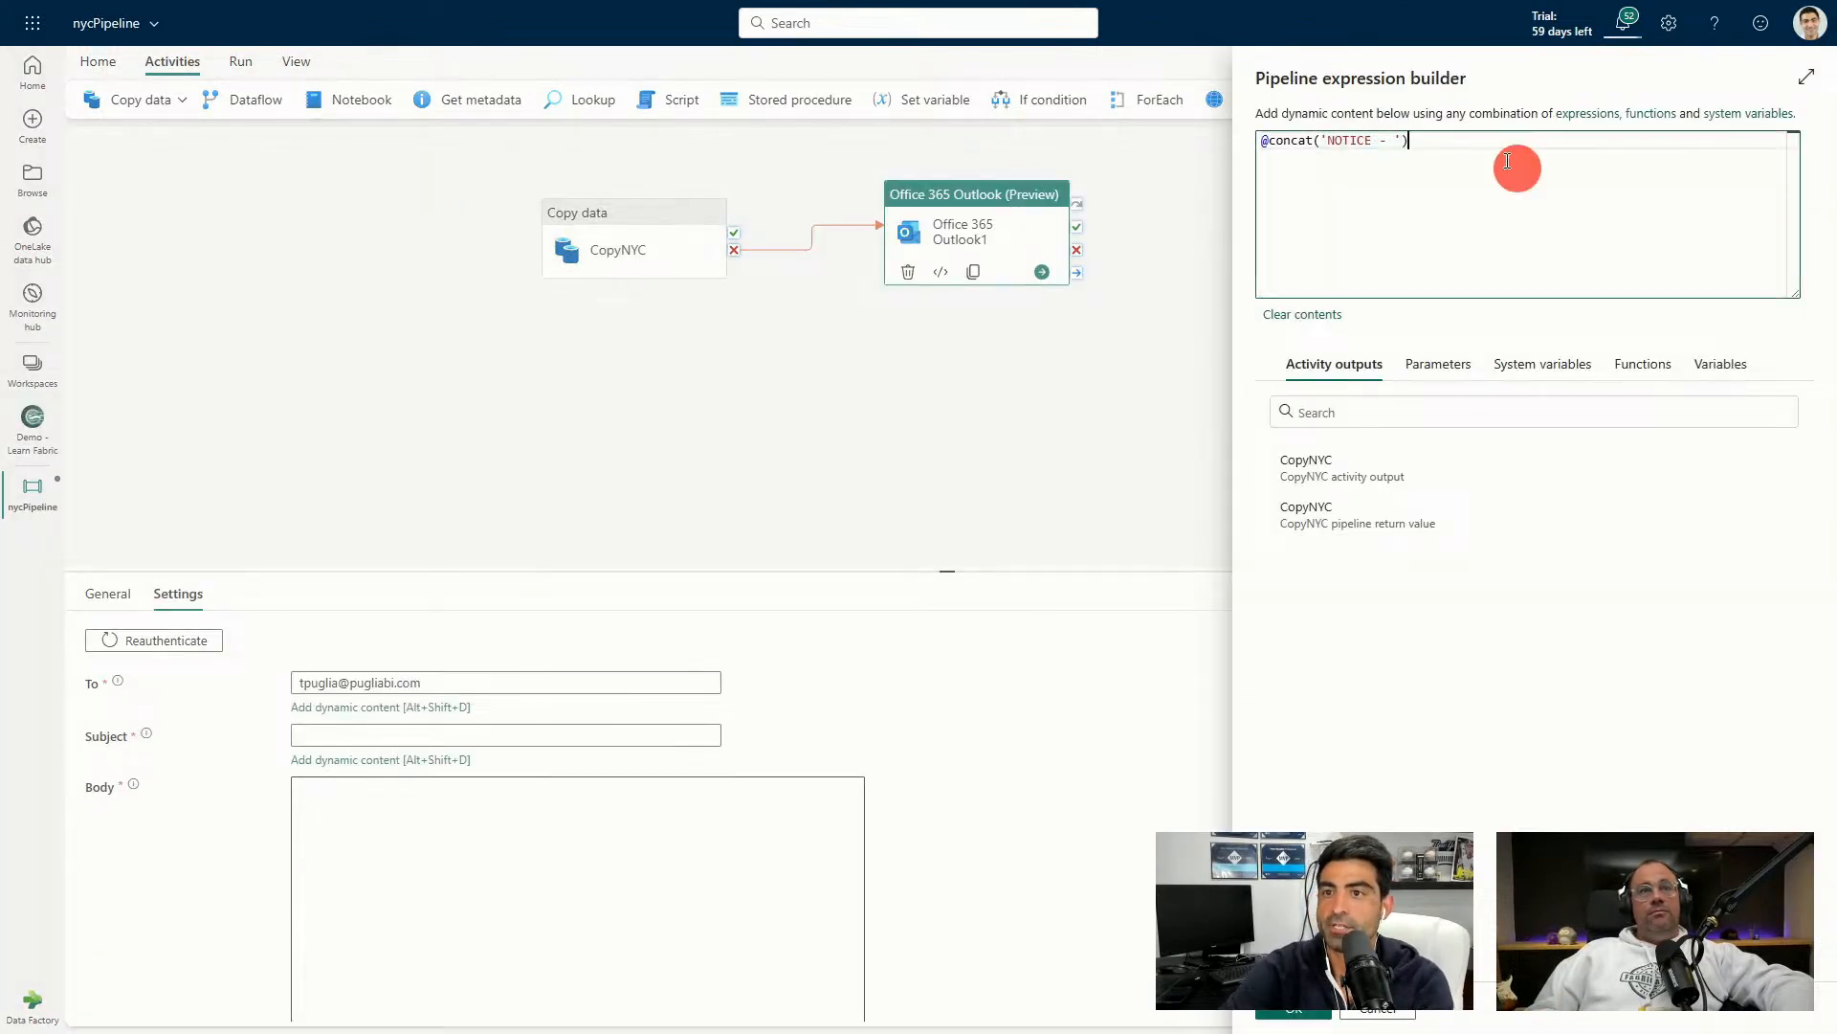
{"action": "key", "text": "BackSpace"}
{"action": "type", "text": ","}
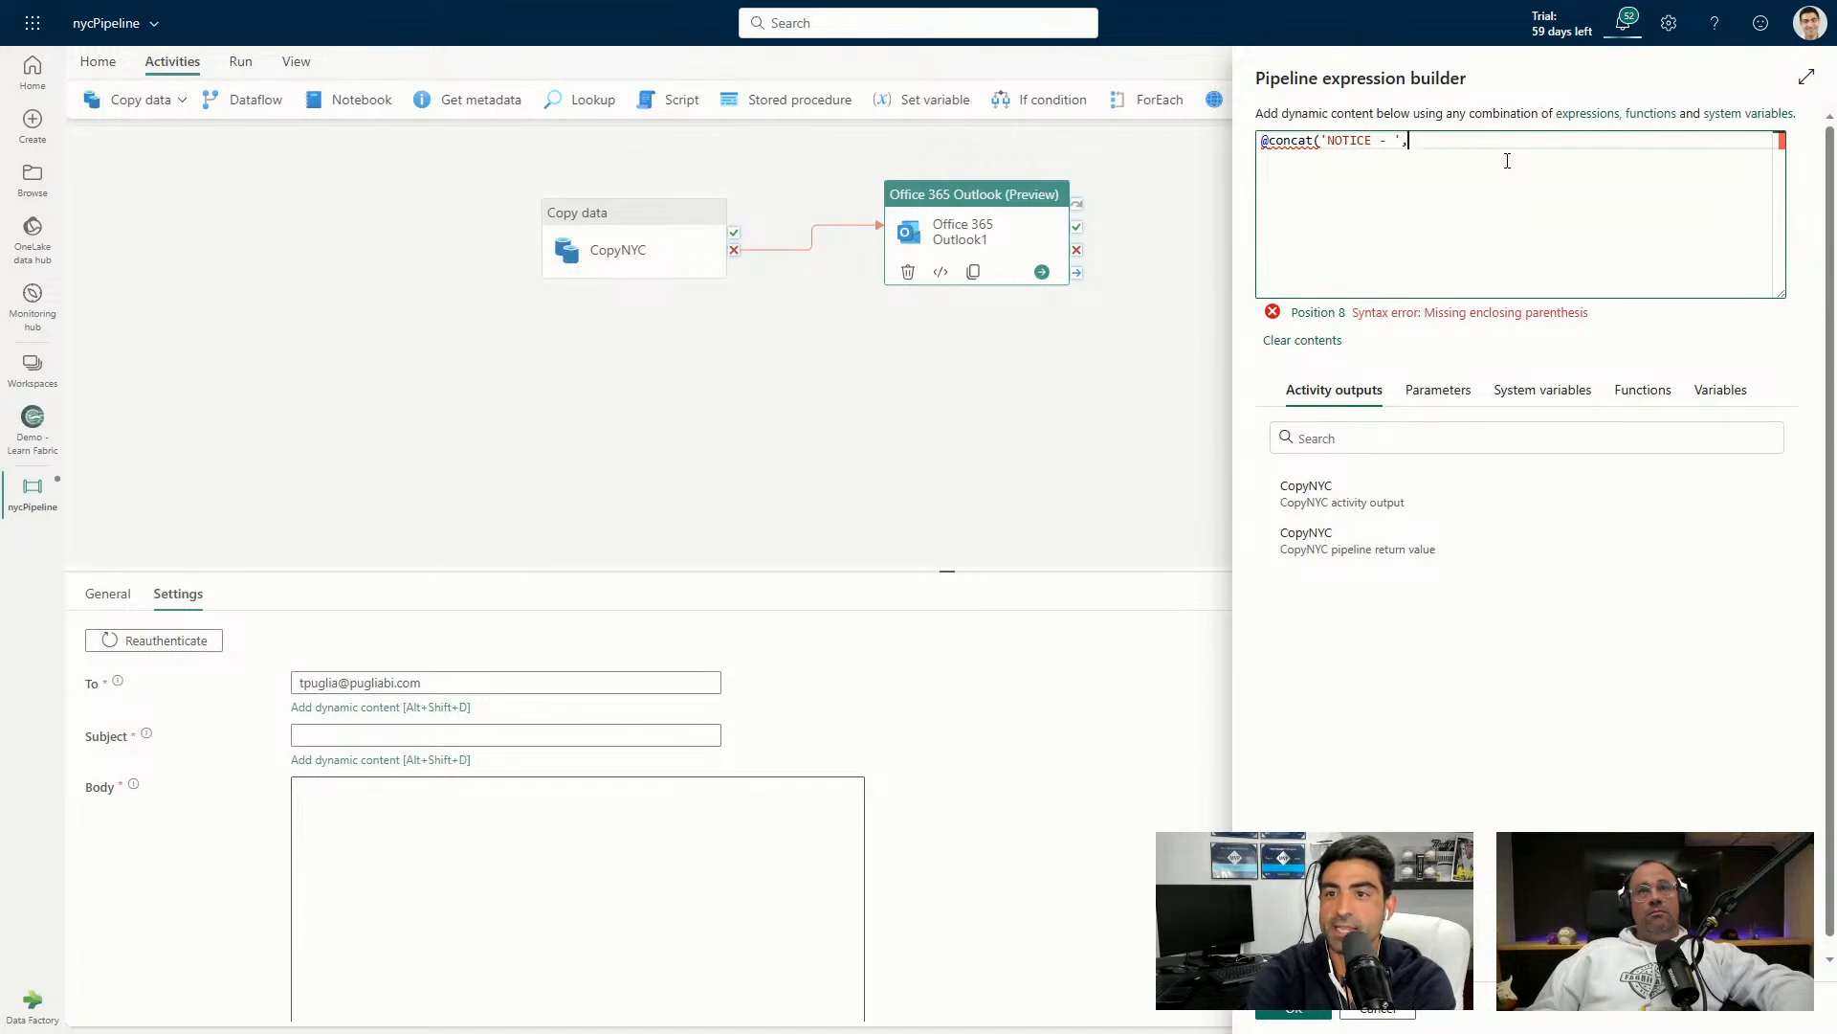
{"action": "left_click", "coordinate": [1719, 390]}
{"action": "left_click", "coordinate": [1338, 488]}
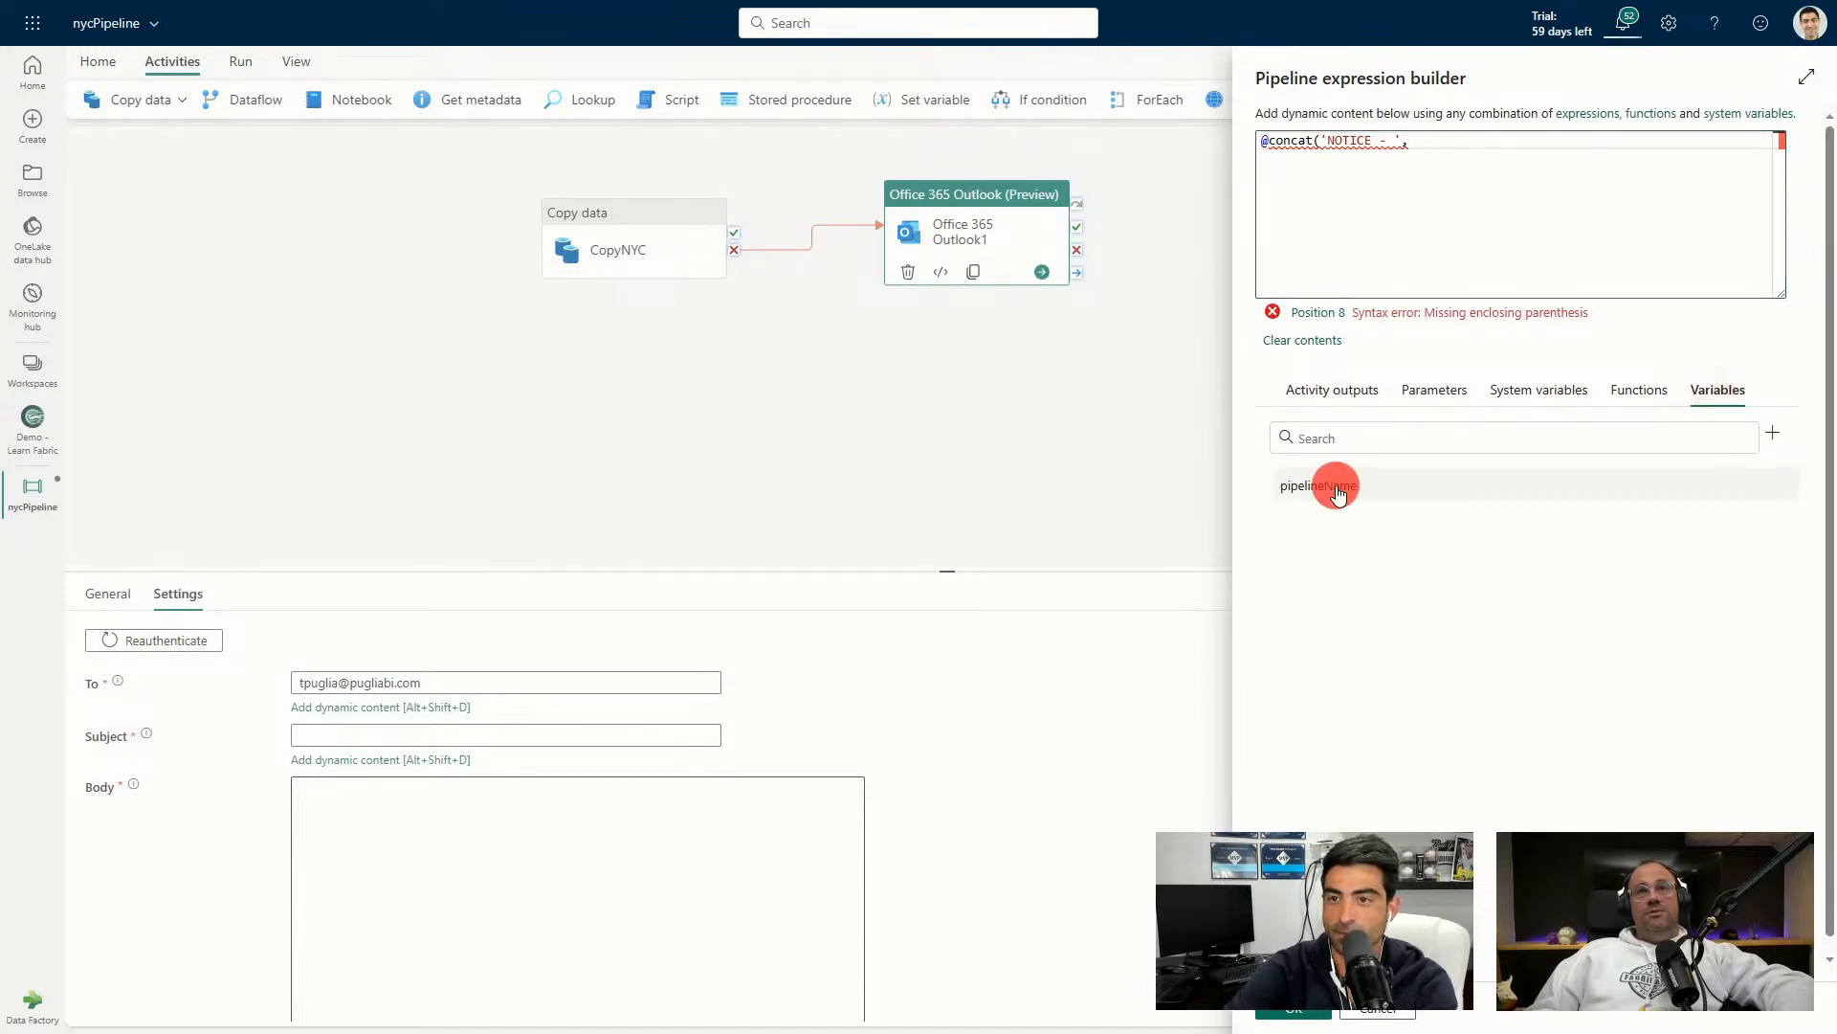
{"action": "left_click", "coordinate": [1630, 139]}
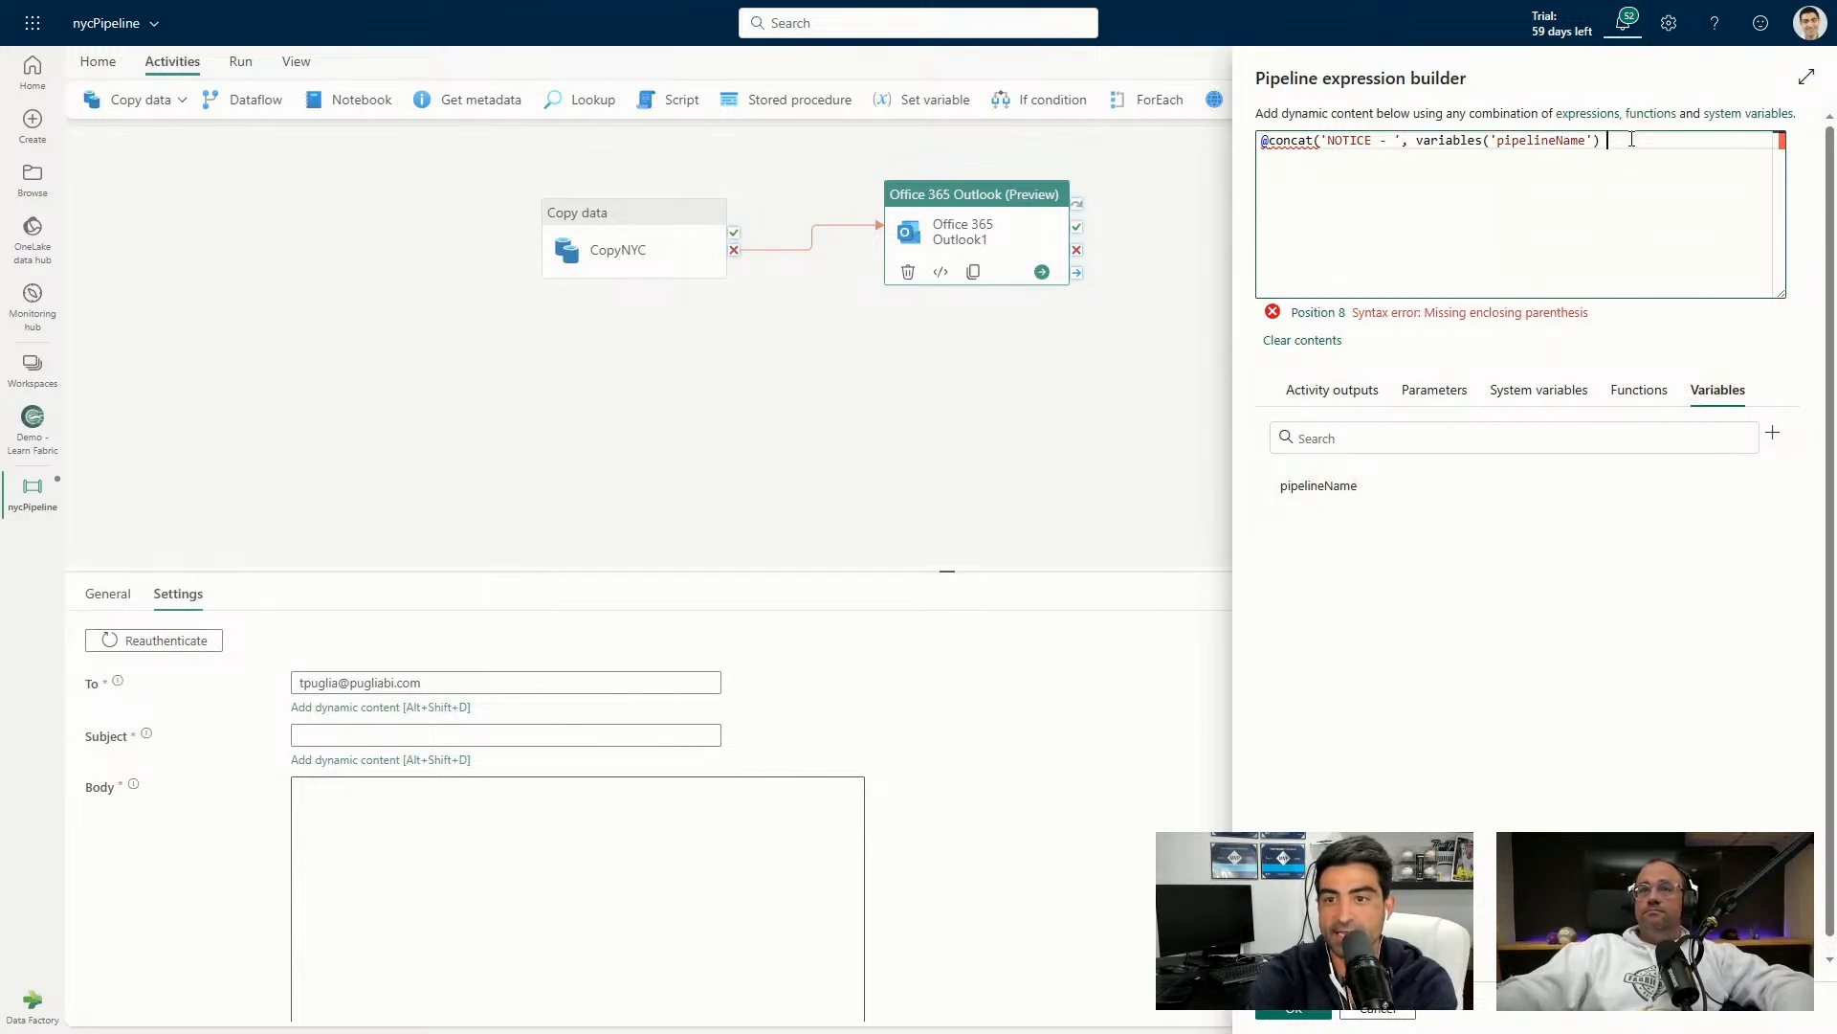
{"action": "type", "text": ", ' -"}
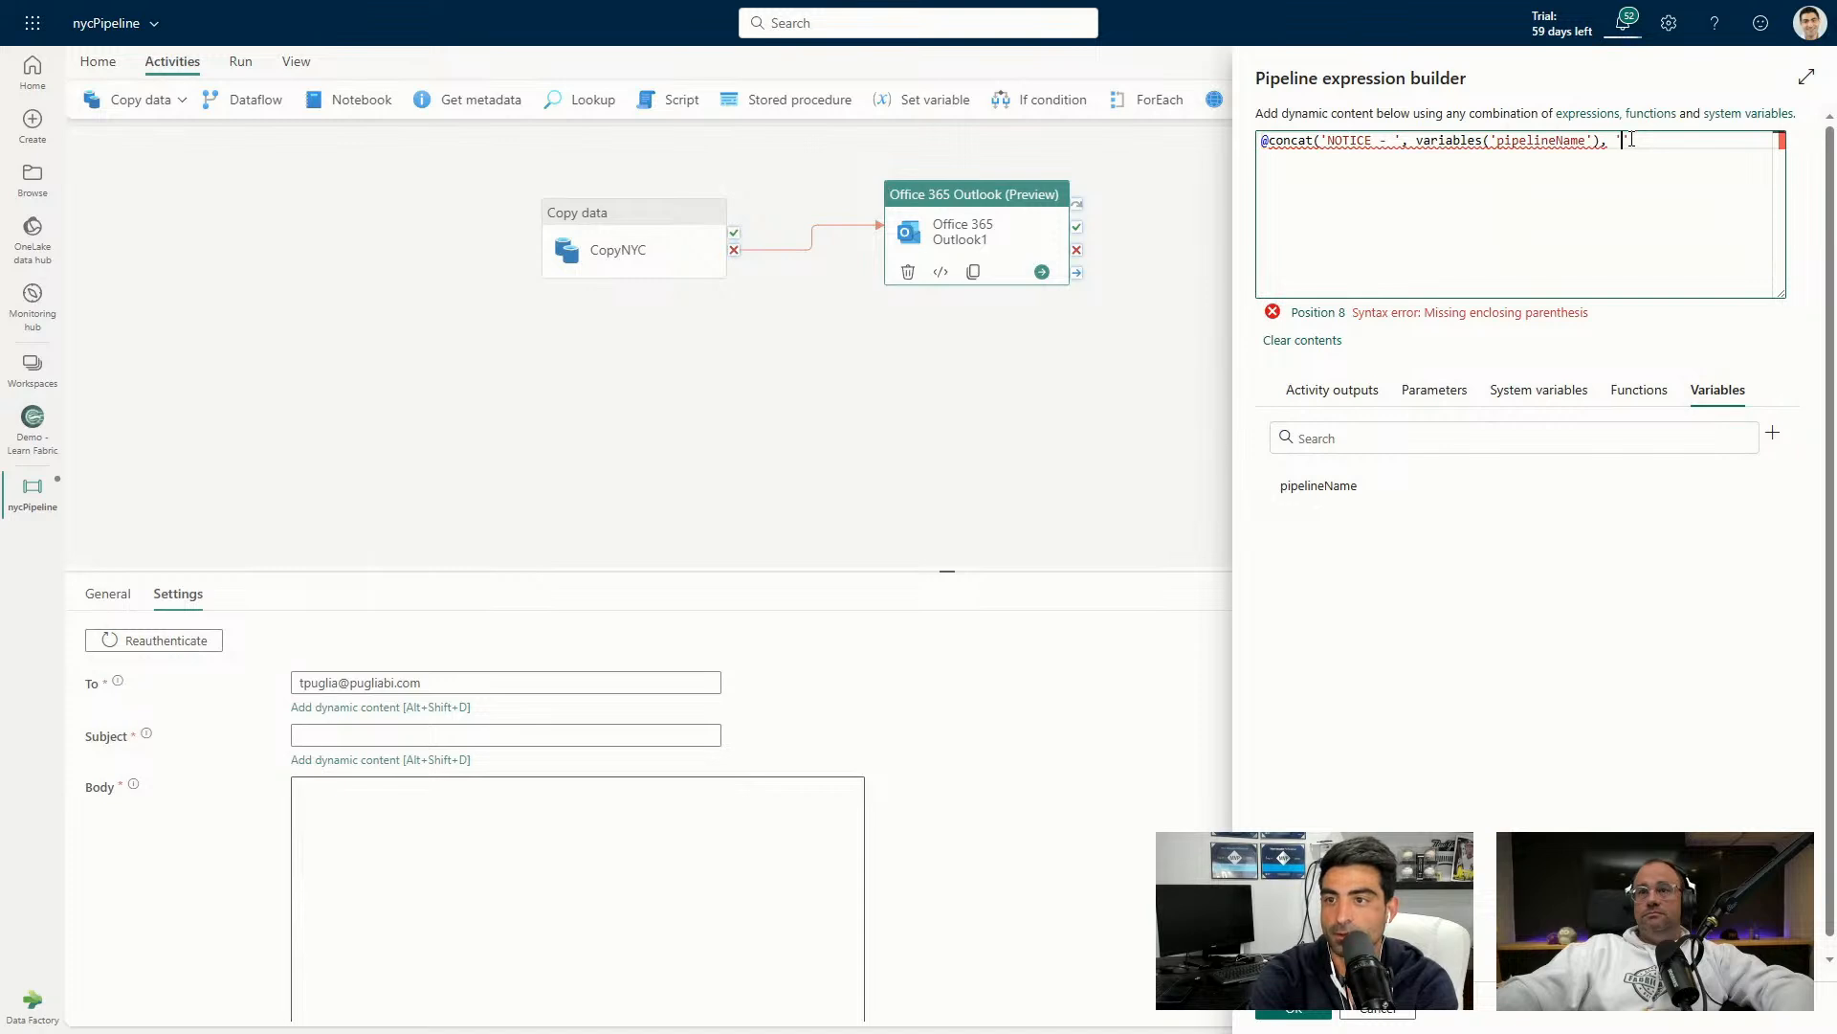
{"action": "type", "text": " f"}
{"action": "key", "text": "BackSpace"}
{"action": "type", "text": "Failed'"}
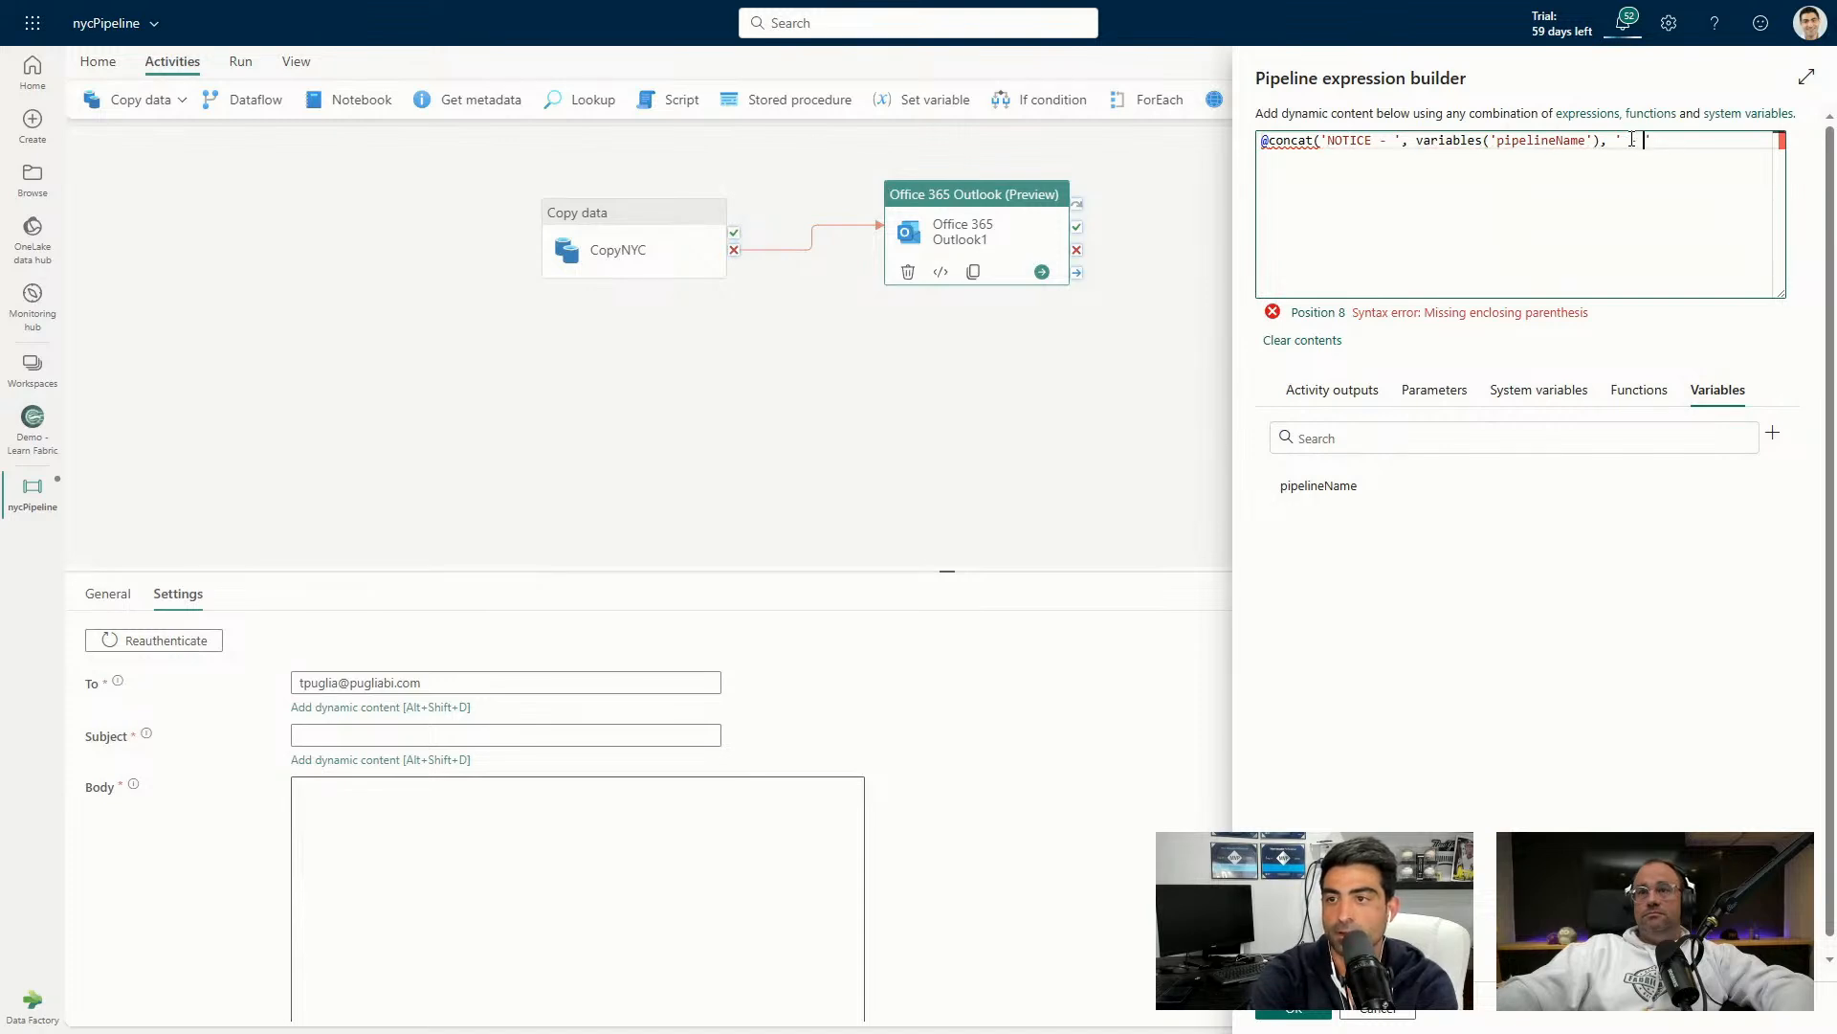
{"action": "type", "text": ")"}
{"action": "left_click", "coordinate": [1633, 140]}
{"action": "type", "text": "- Failed"}
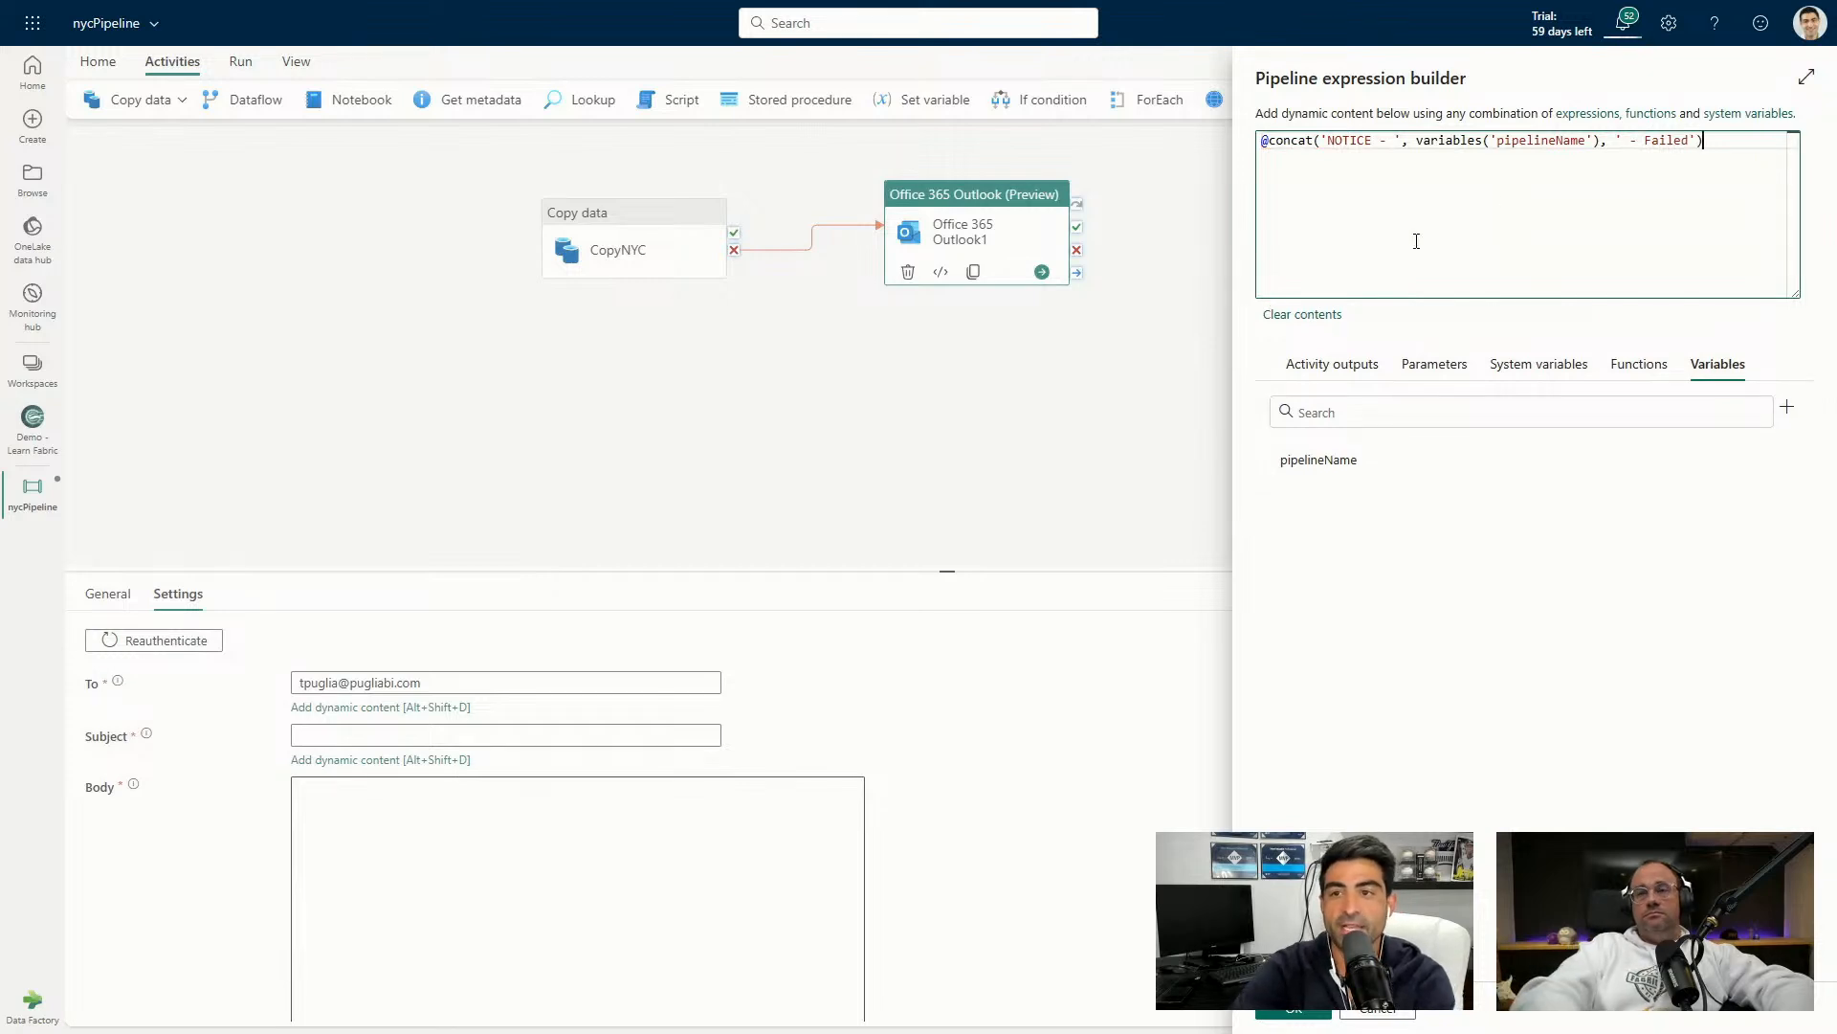
{"action": "left_click", "coordinate": [1283, 1015]}
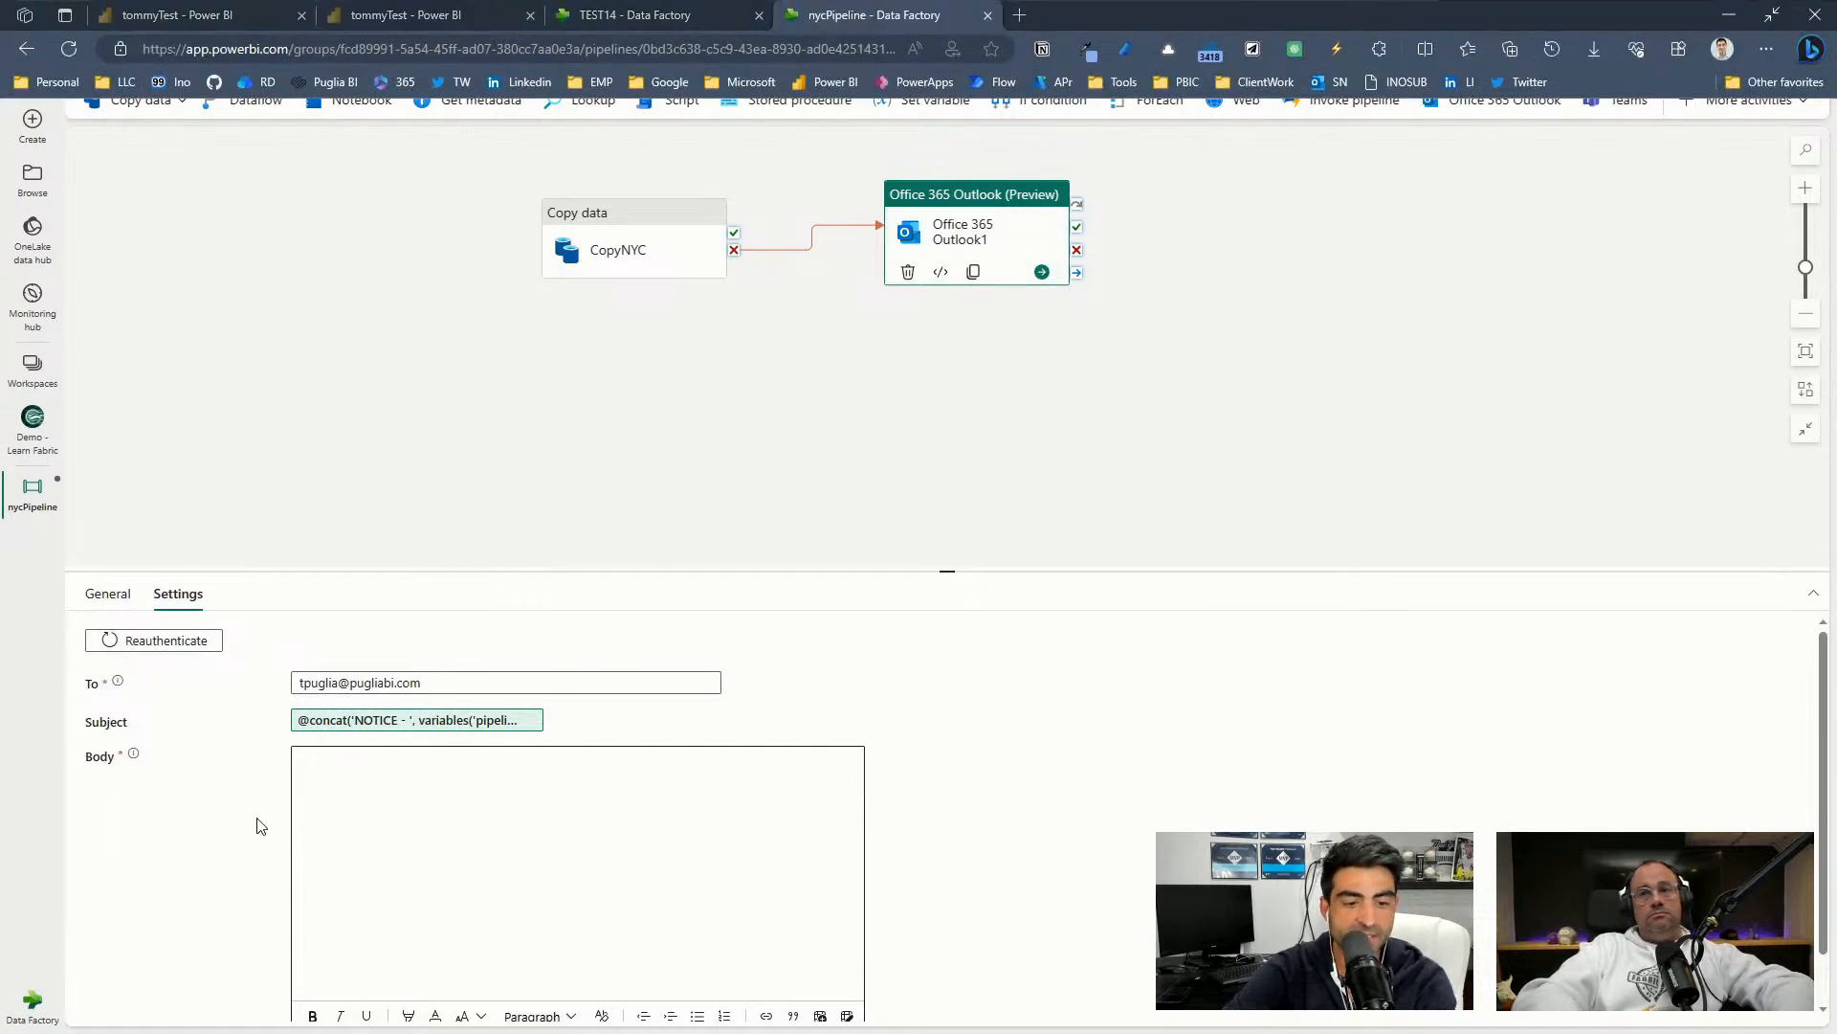
Set the email Body to concat 'This is a Notice that the', pipelineName and pipeline().TriggerTime.
{"action": "scroll", "coordinate": [297, 847], "scroll_direction": "down", "scroll_amount": 1}
{"action": "left_click", "coordinate": [402, 865]}
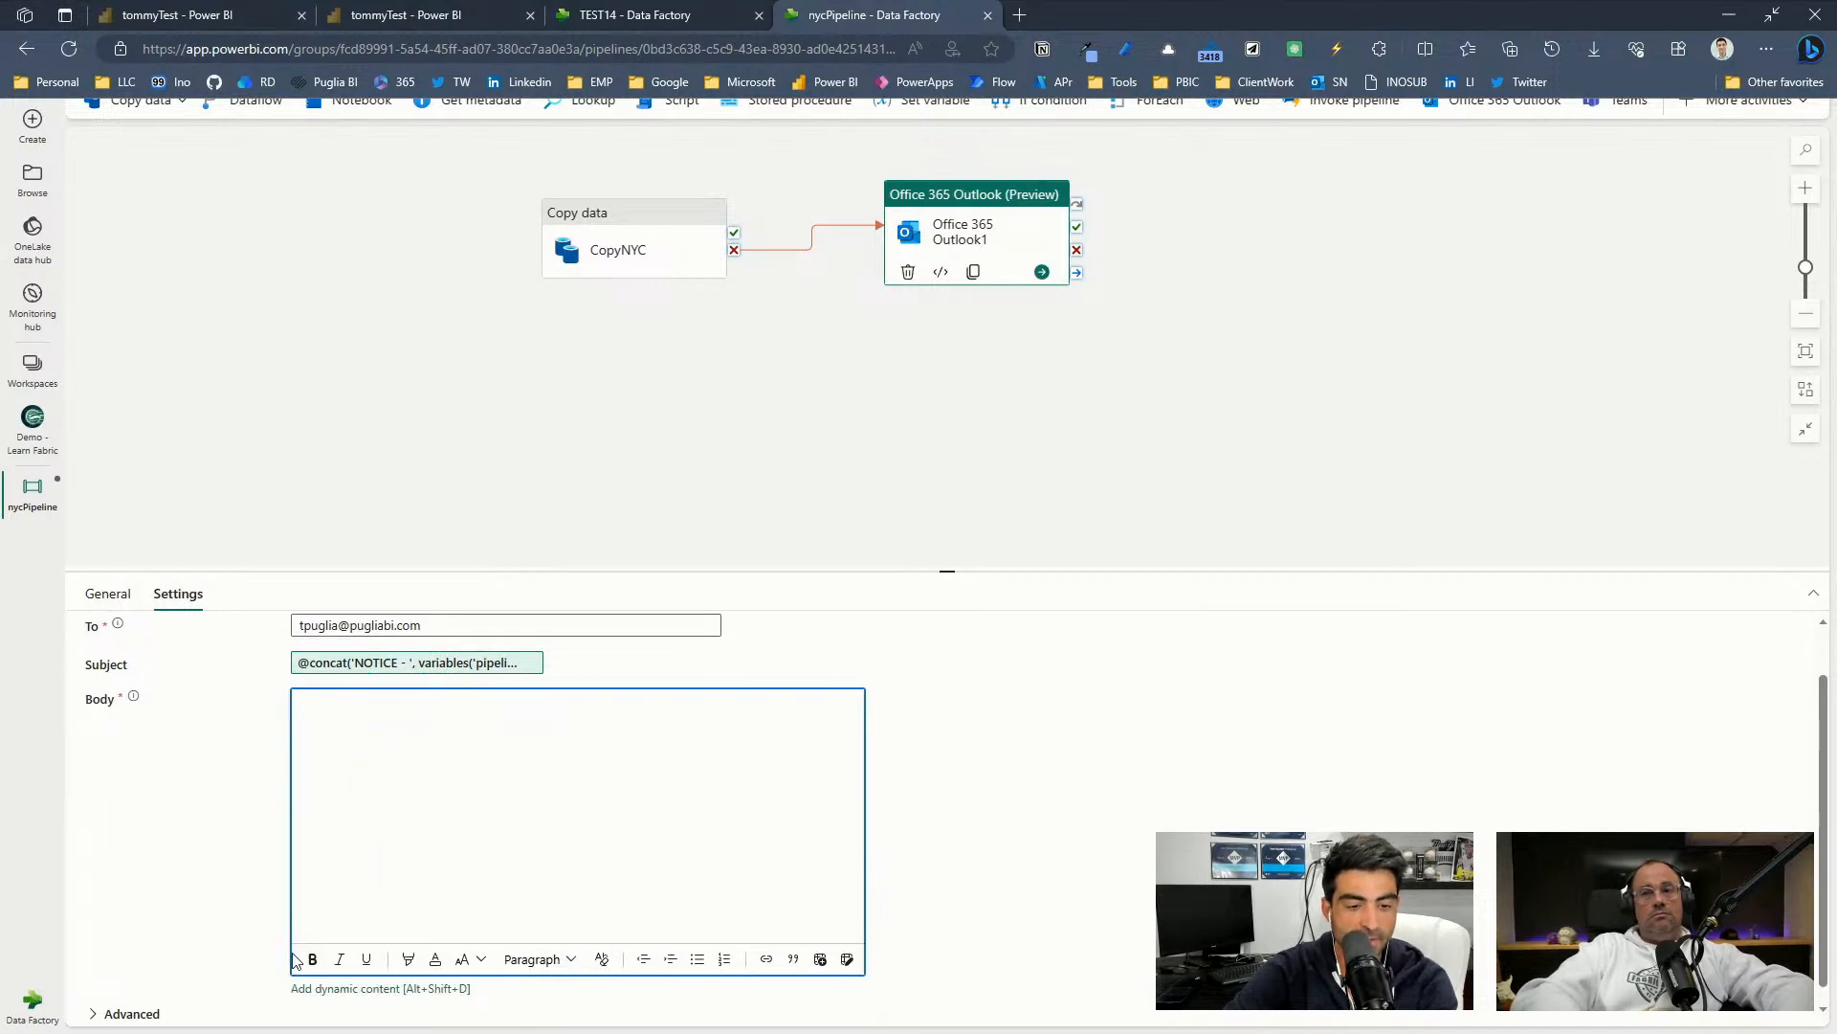
{"action": "left_click", "coordinate": [347, 990]}
{"action": "left_click", "coordinate": [1433, 215]}
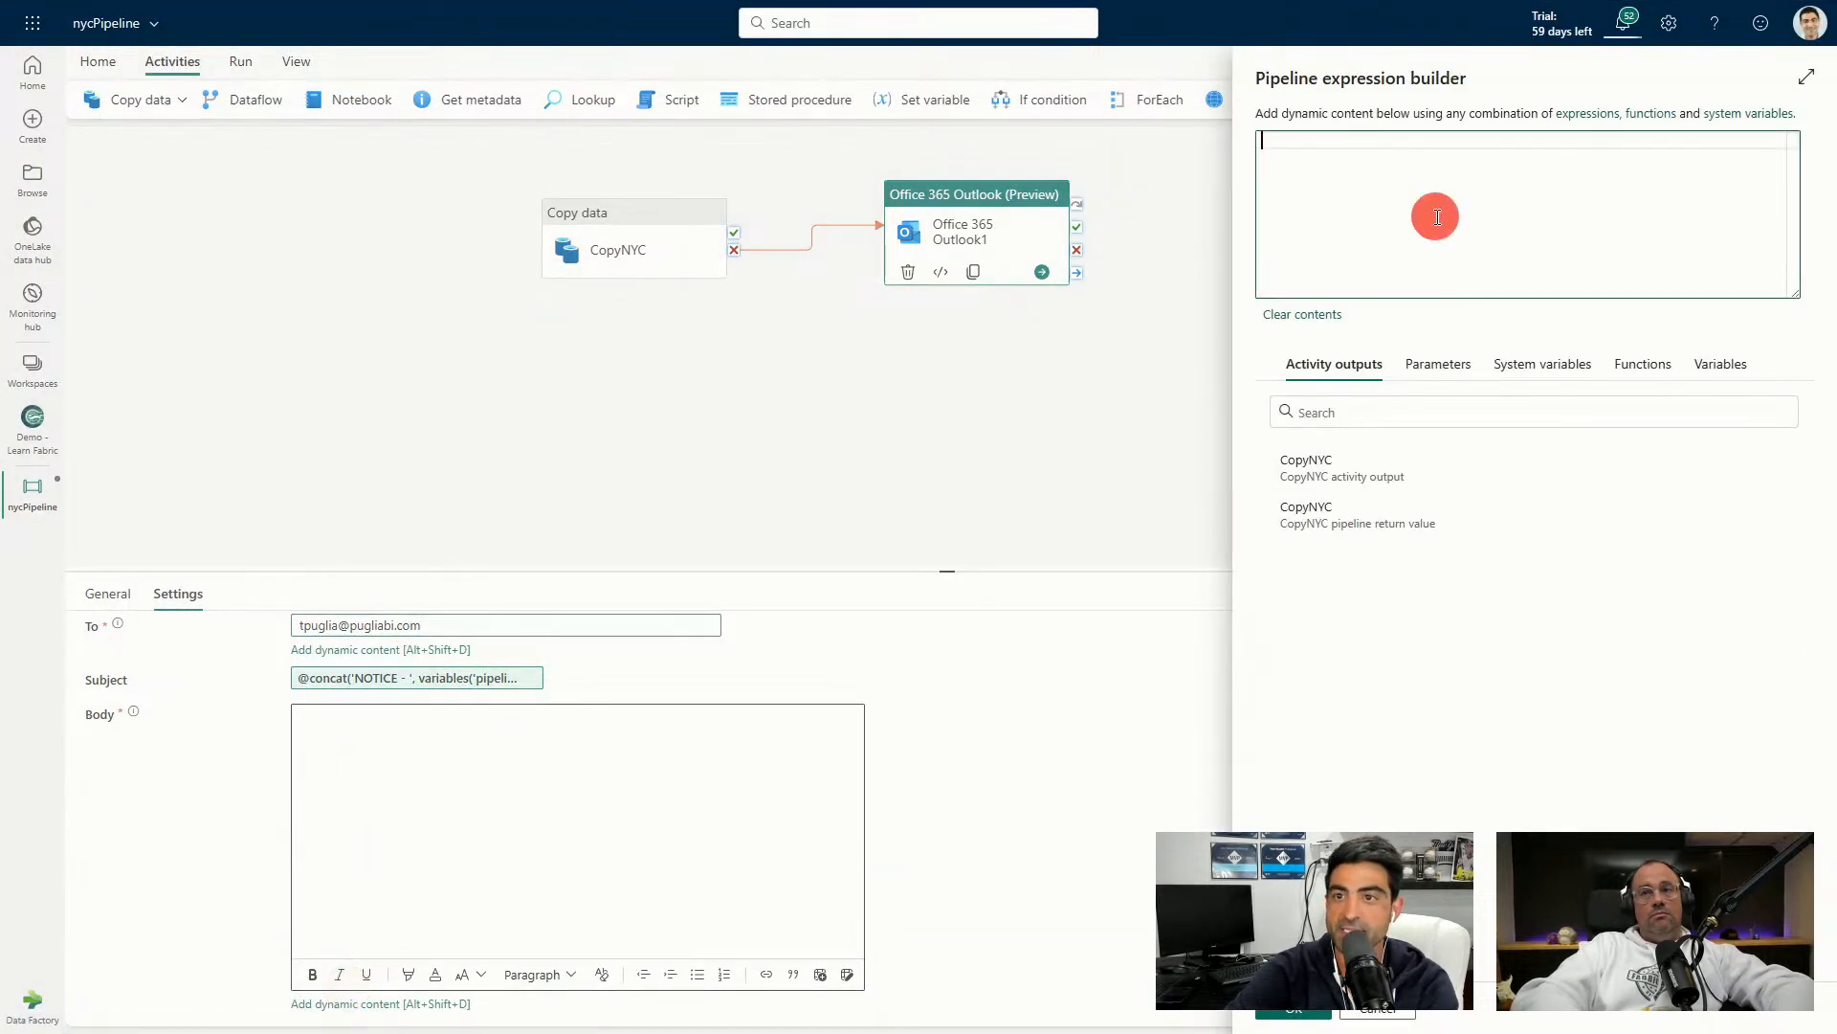
{"action": "type", "text": "@concat(     'This is a Notice that the ', variables('pipelineName'), '         Pipeline failed on ', pipeline().TriggerTime,'.')"}
{"action": "double_click", "coordinate": [1638, 159]}
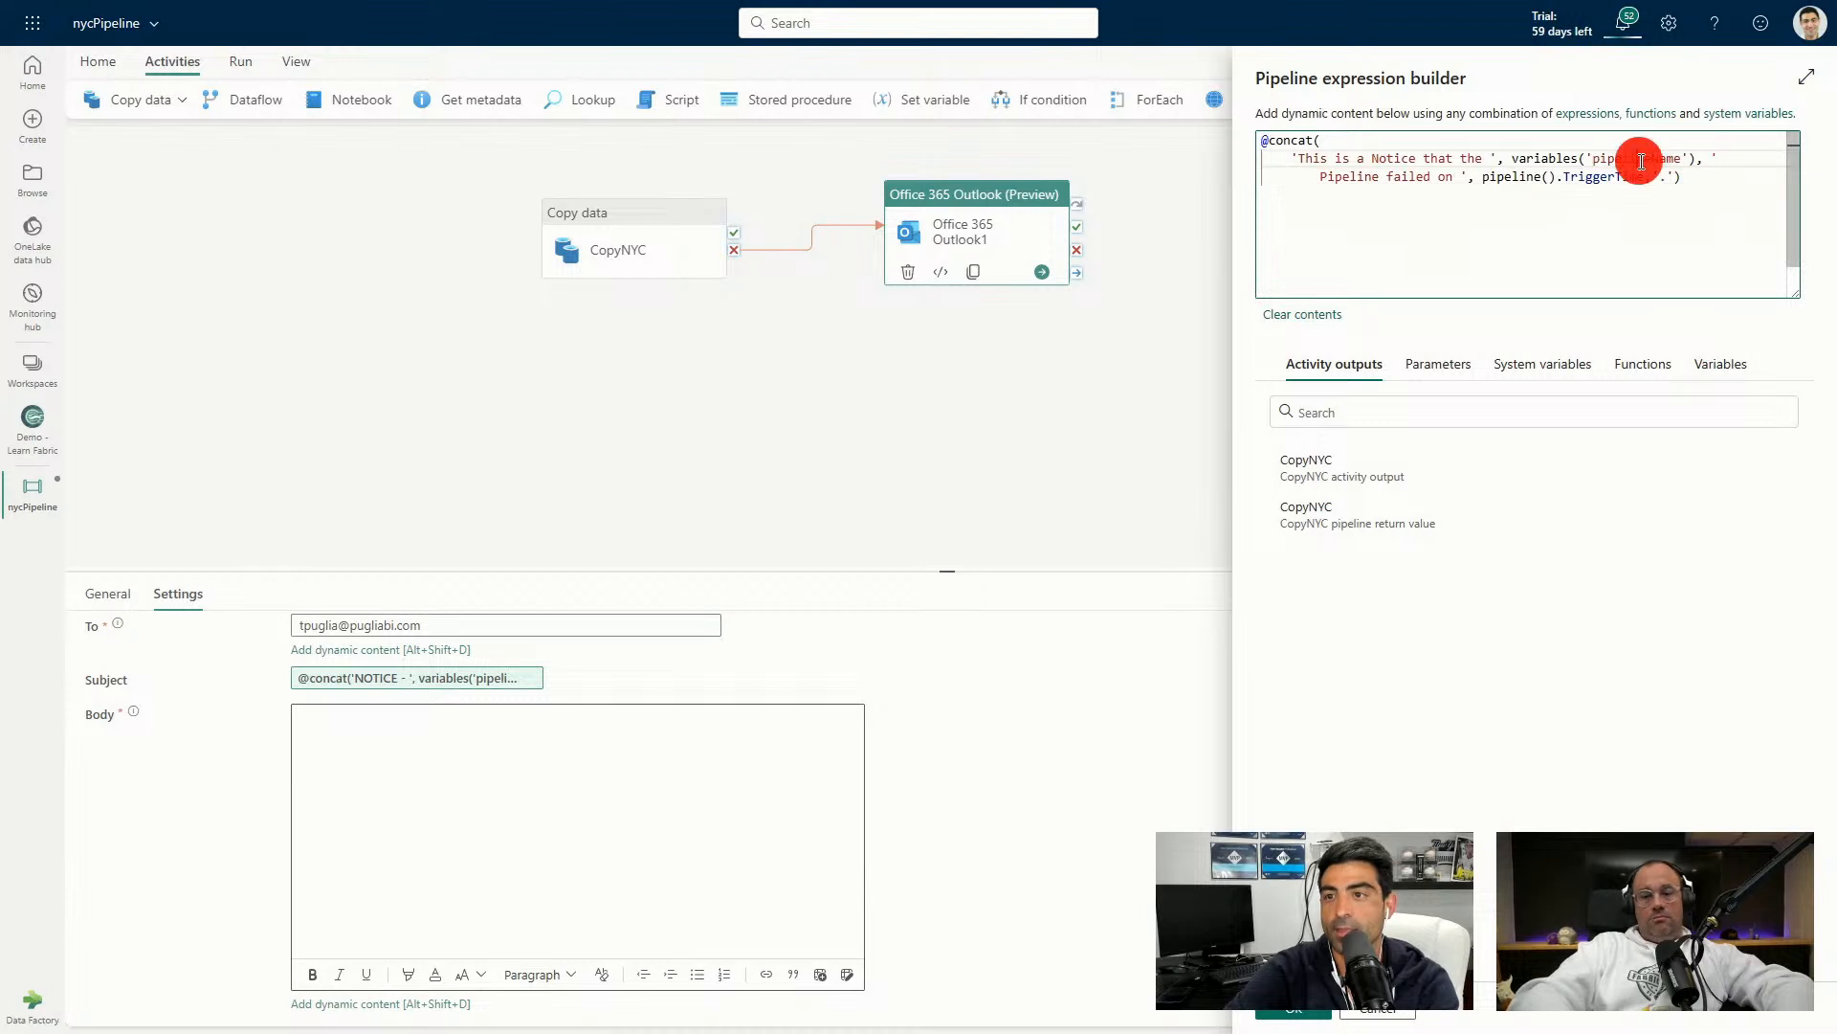
{"action": "type", "text": "pipeline"}
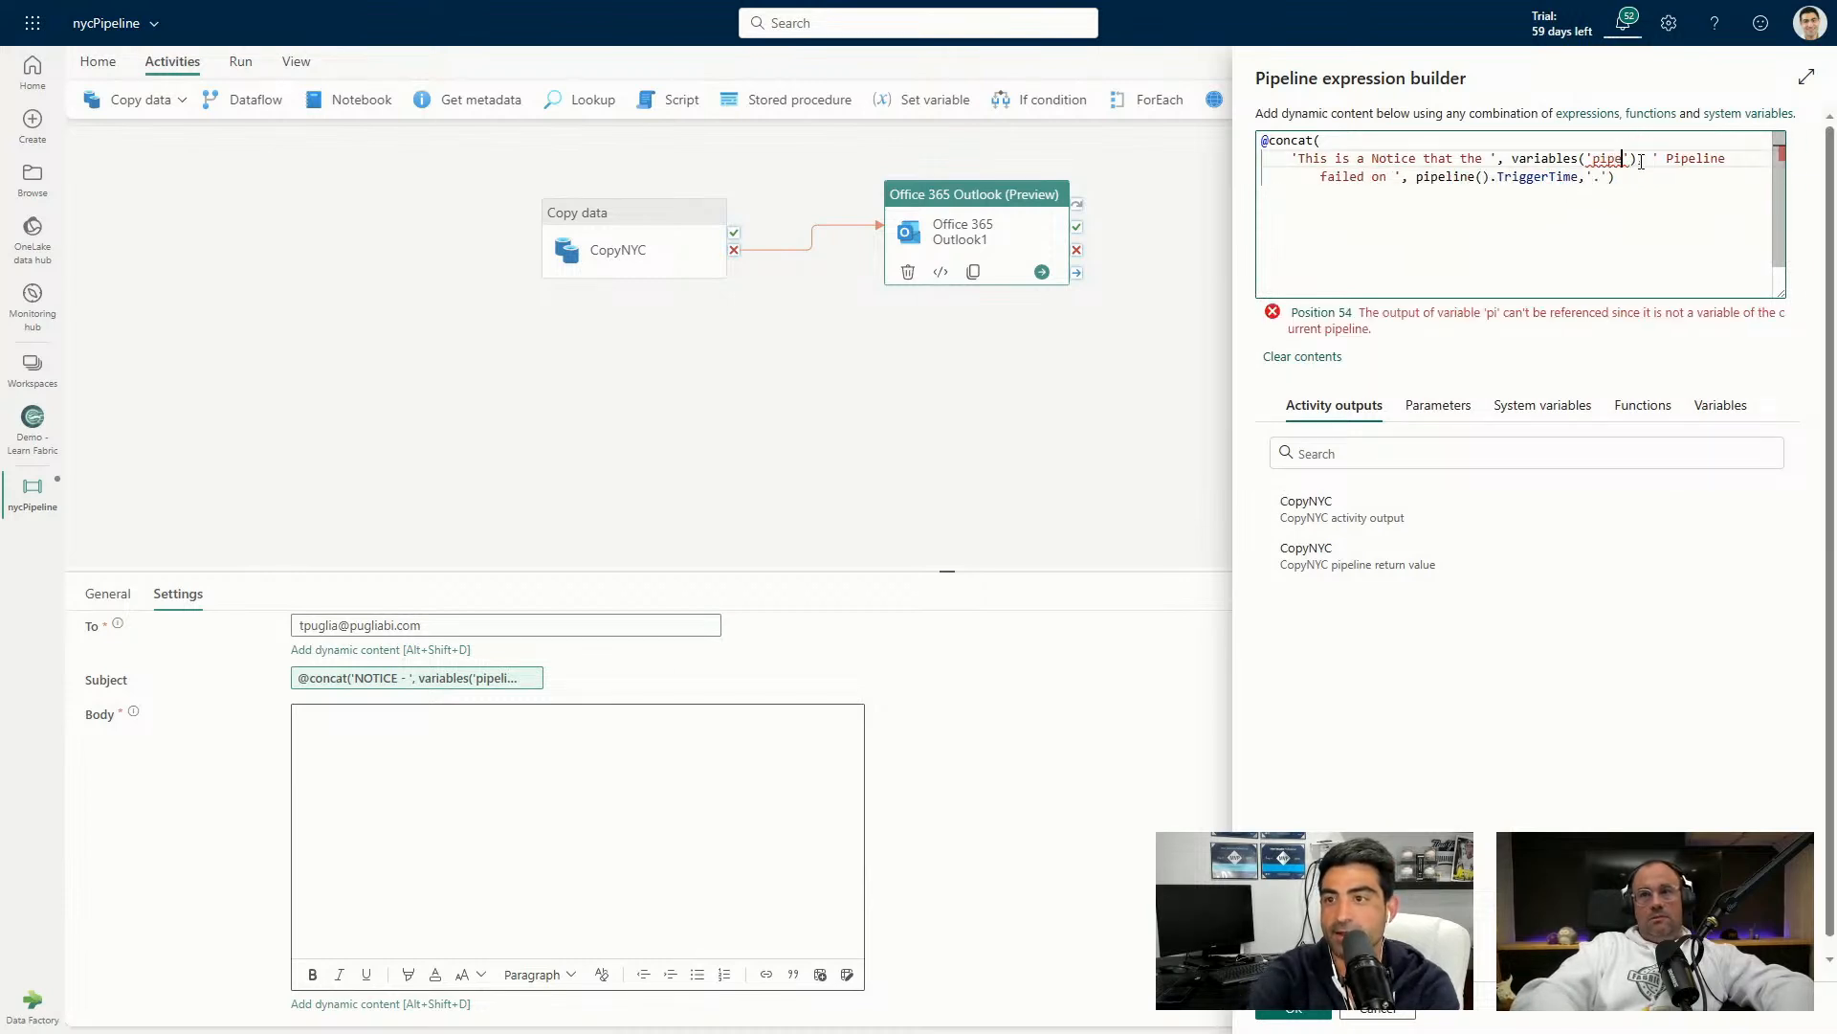
{"action": "type", "text": "Name"}
{"action": "left_click", "coordinate": [1599, 180]}
{"action": "double_click", "coordinate": [1599, 180]}
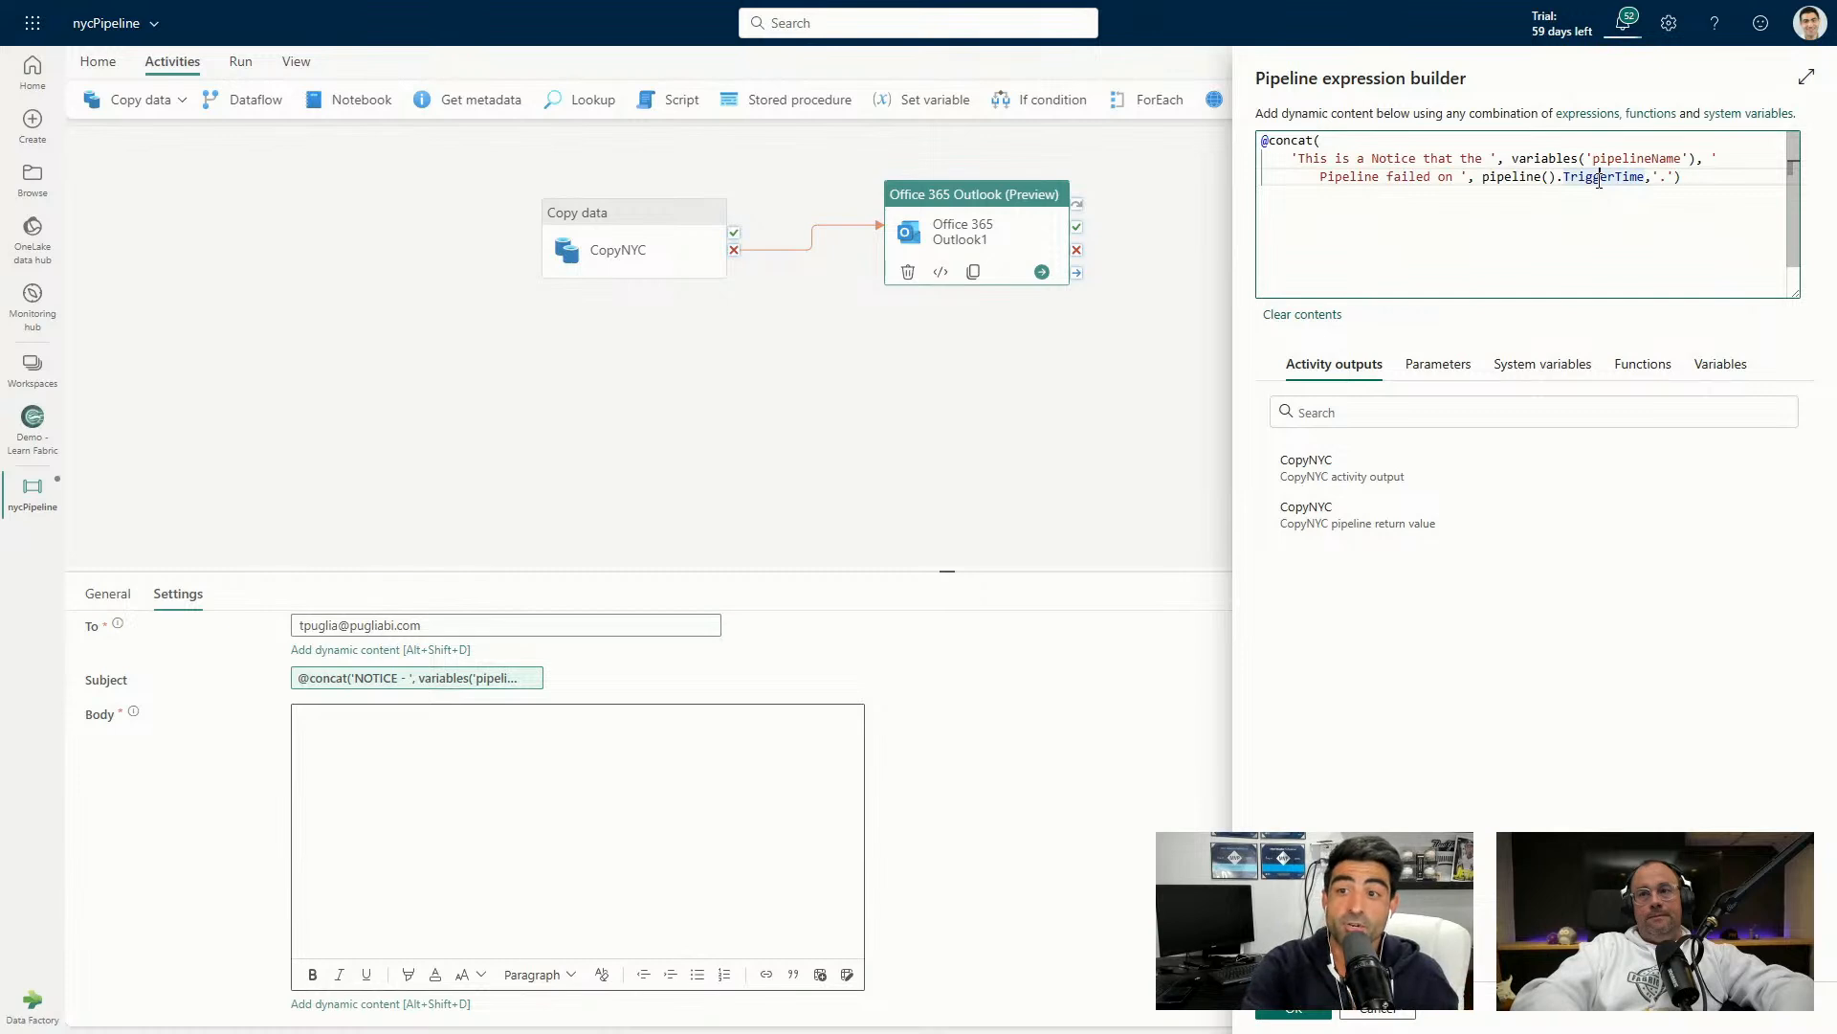
{"action": "left_click_drag", "start_coordinate": [1487, 180], "coordinate": [1667, 180]}
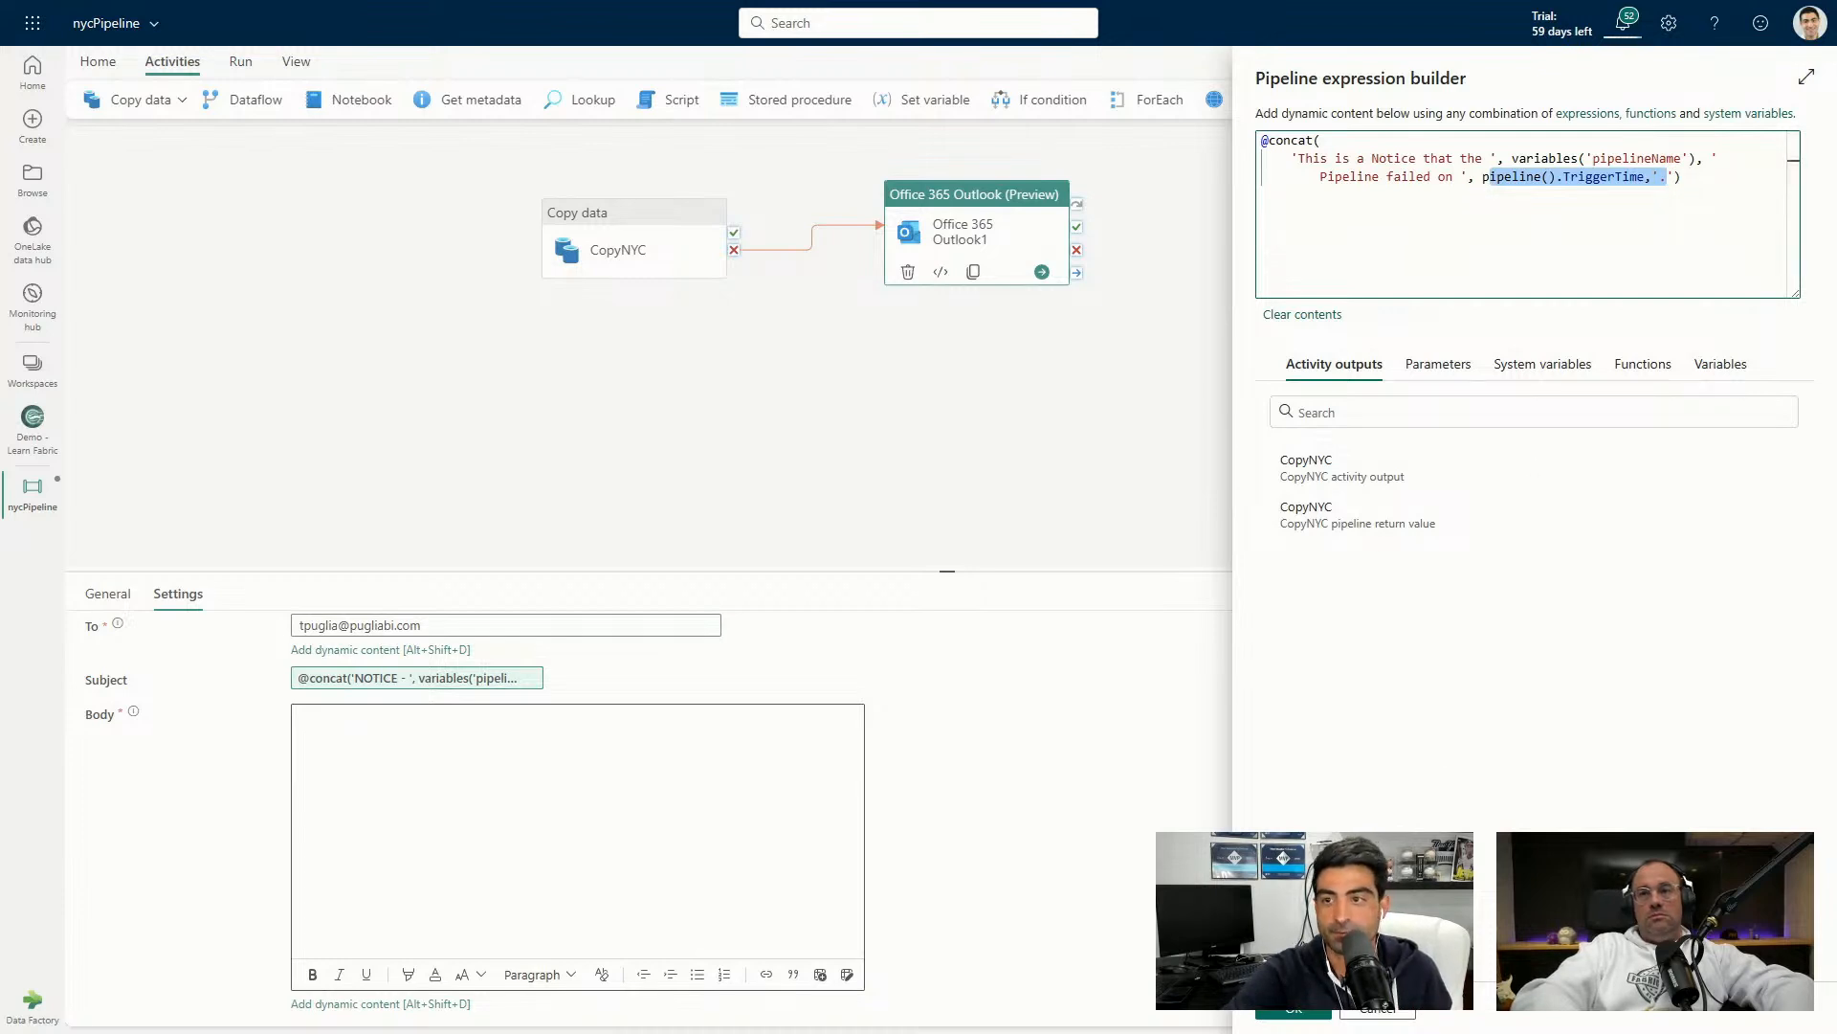
{"action": "left_click", "coordinate": [1293, 1012]}
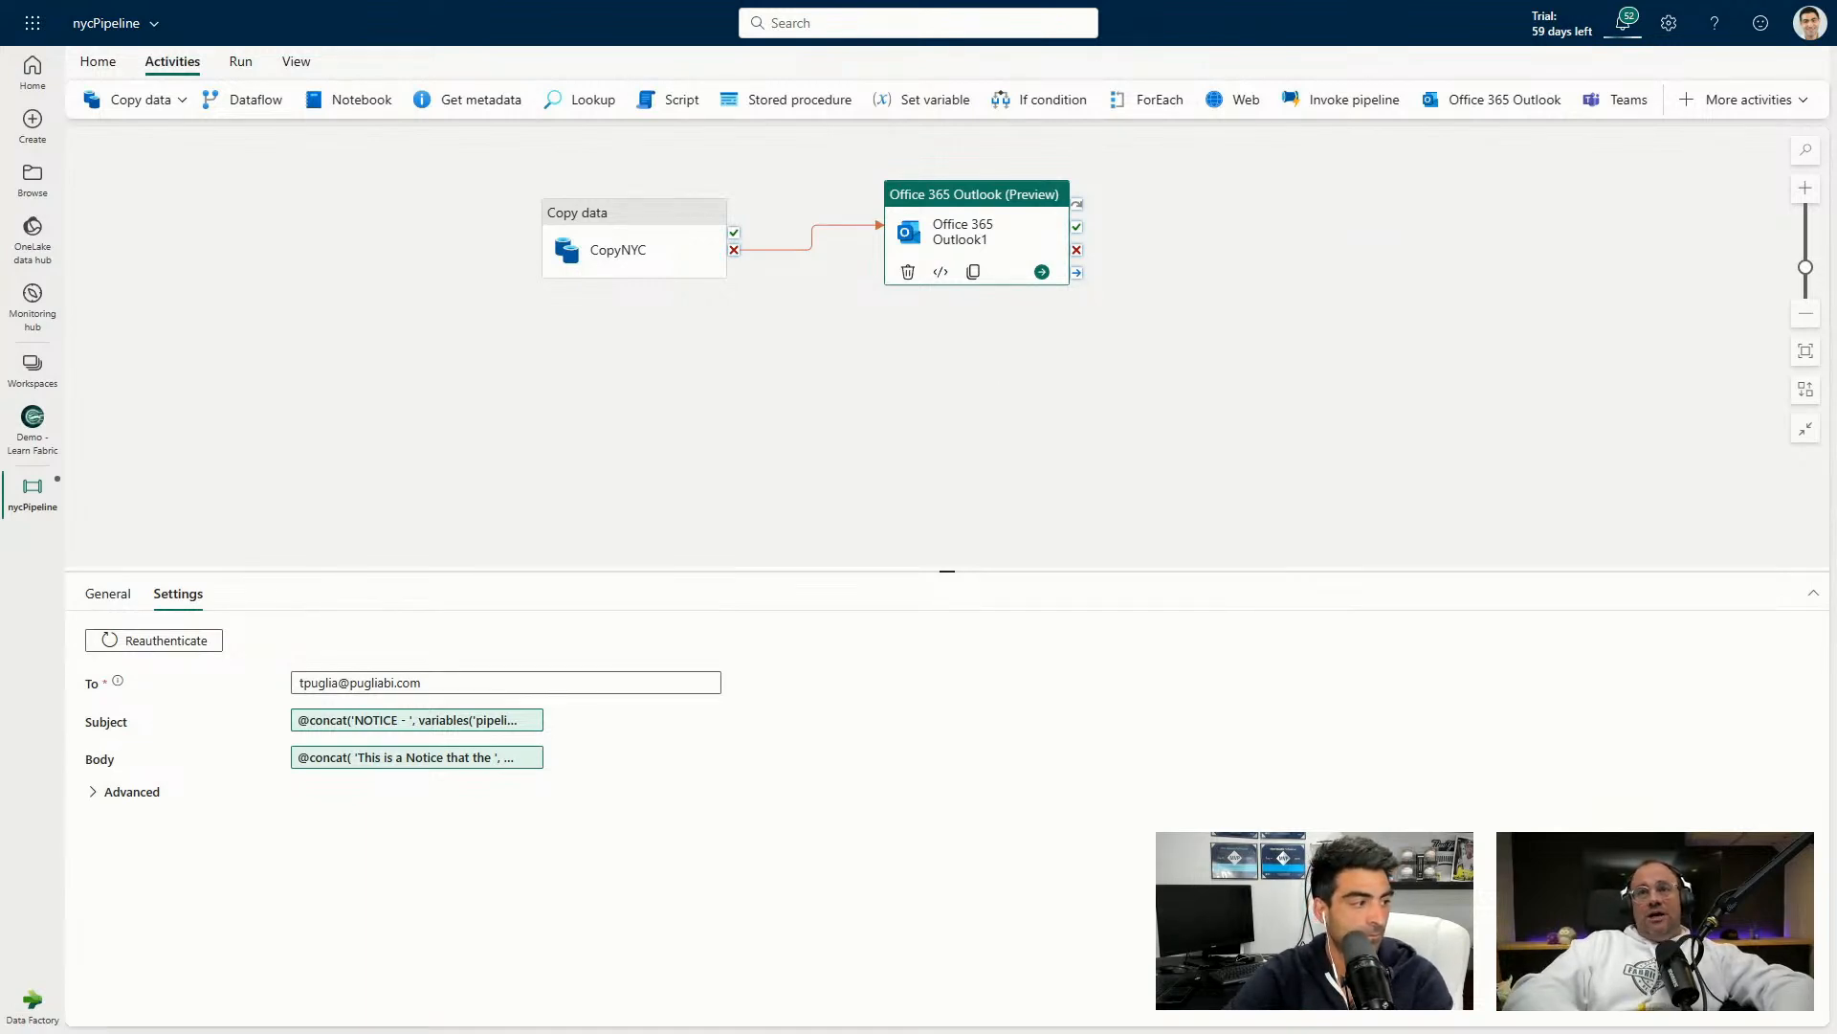
Place the Outlook email activity below-right of CopyNYC, then review the pipeline's Variables and Parameters.
{"action": "left_click_drag", "start_coordinate": [924, 206], "coordinate": [910, 216]}
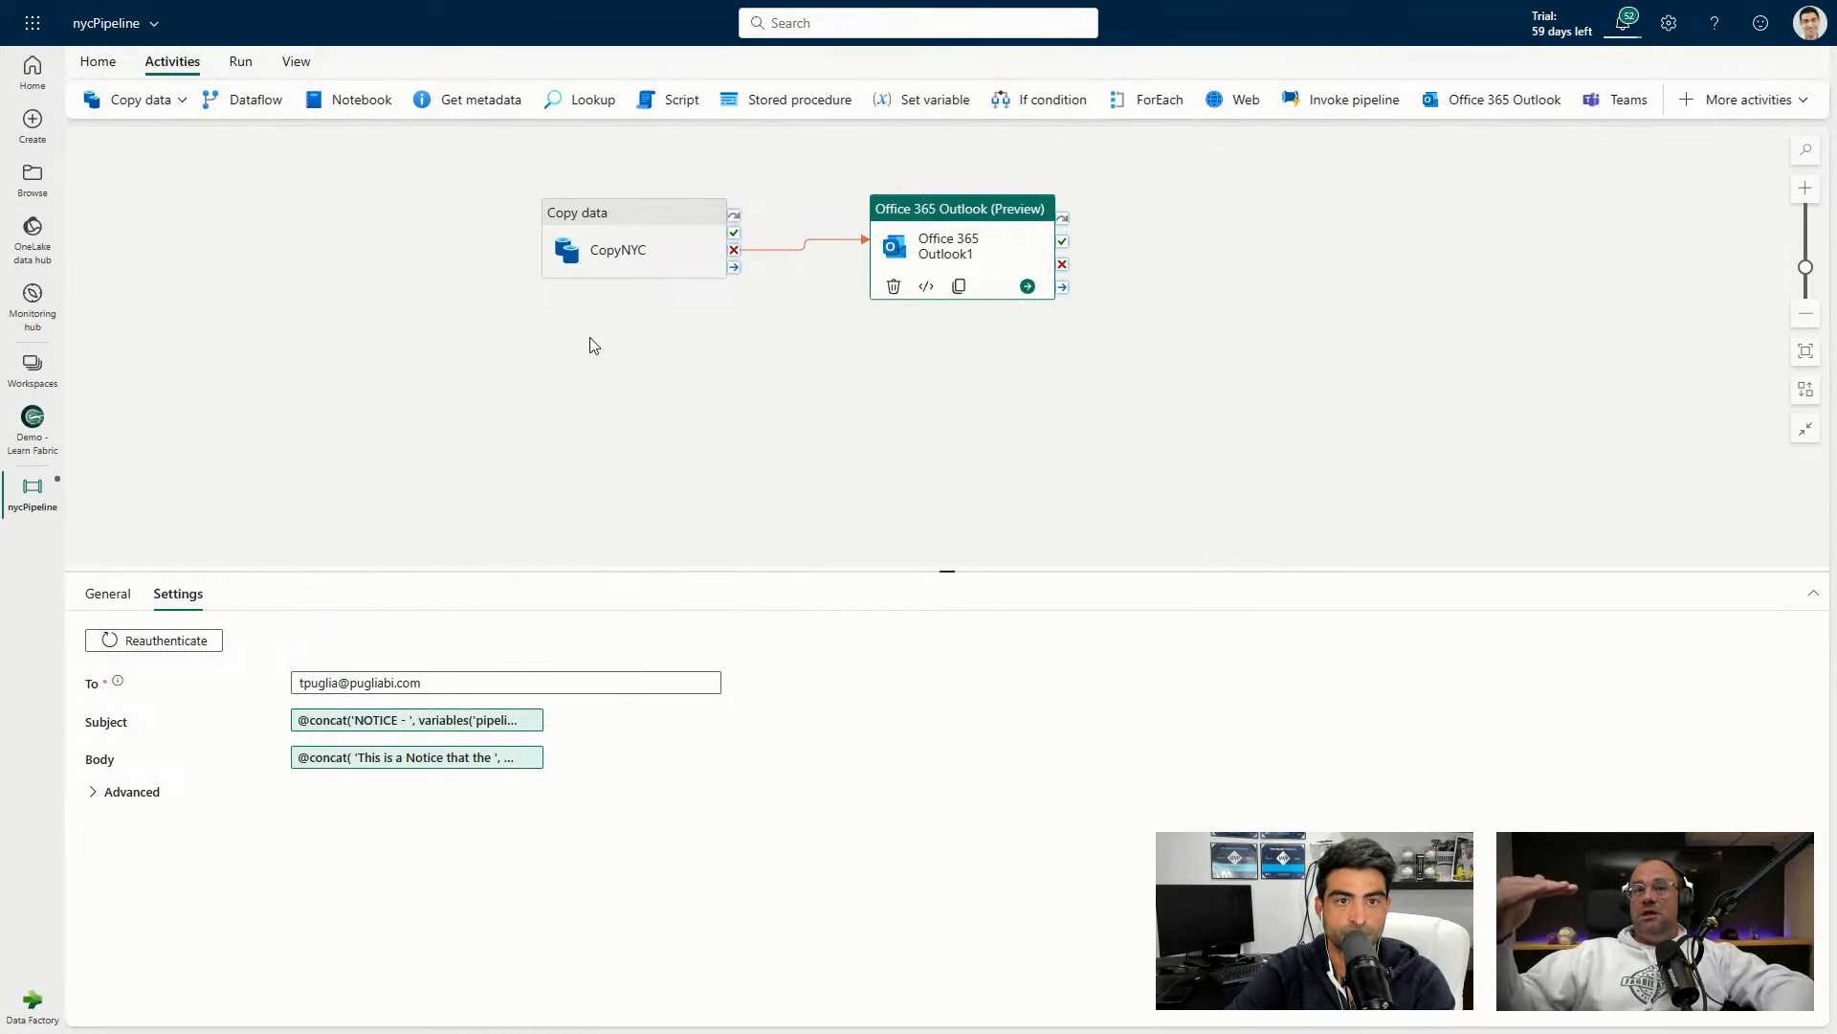
{"action": "left_click_drag", "start_coordinate": [904, 235], "coordinate": [856, 351]}
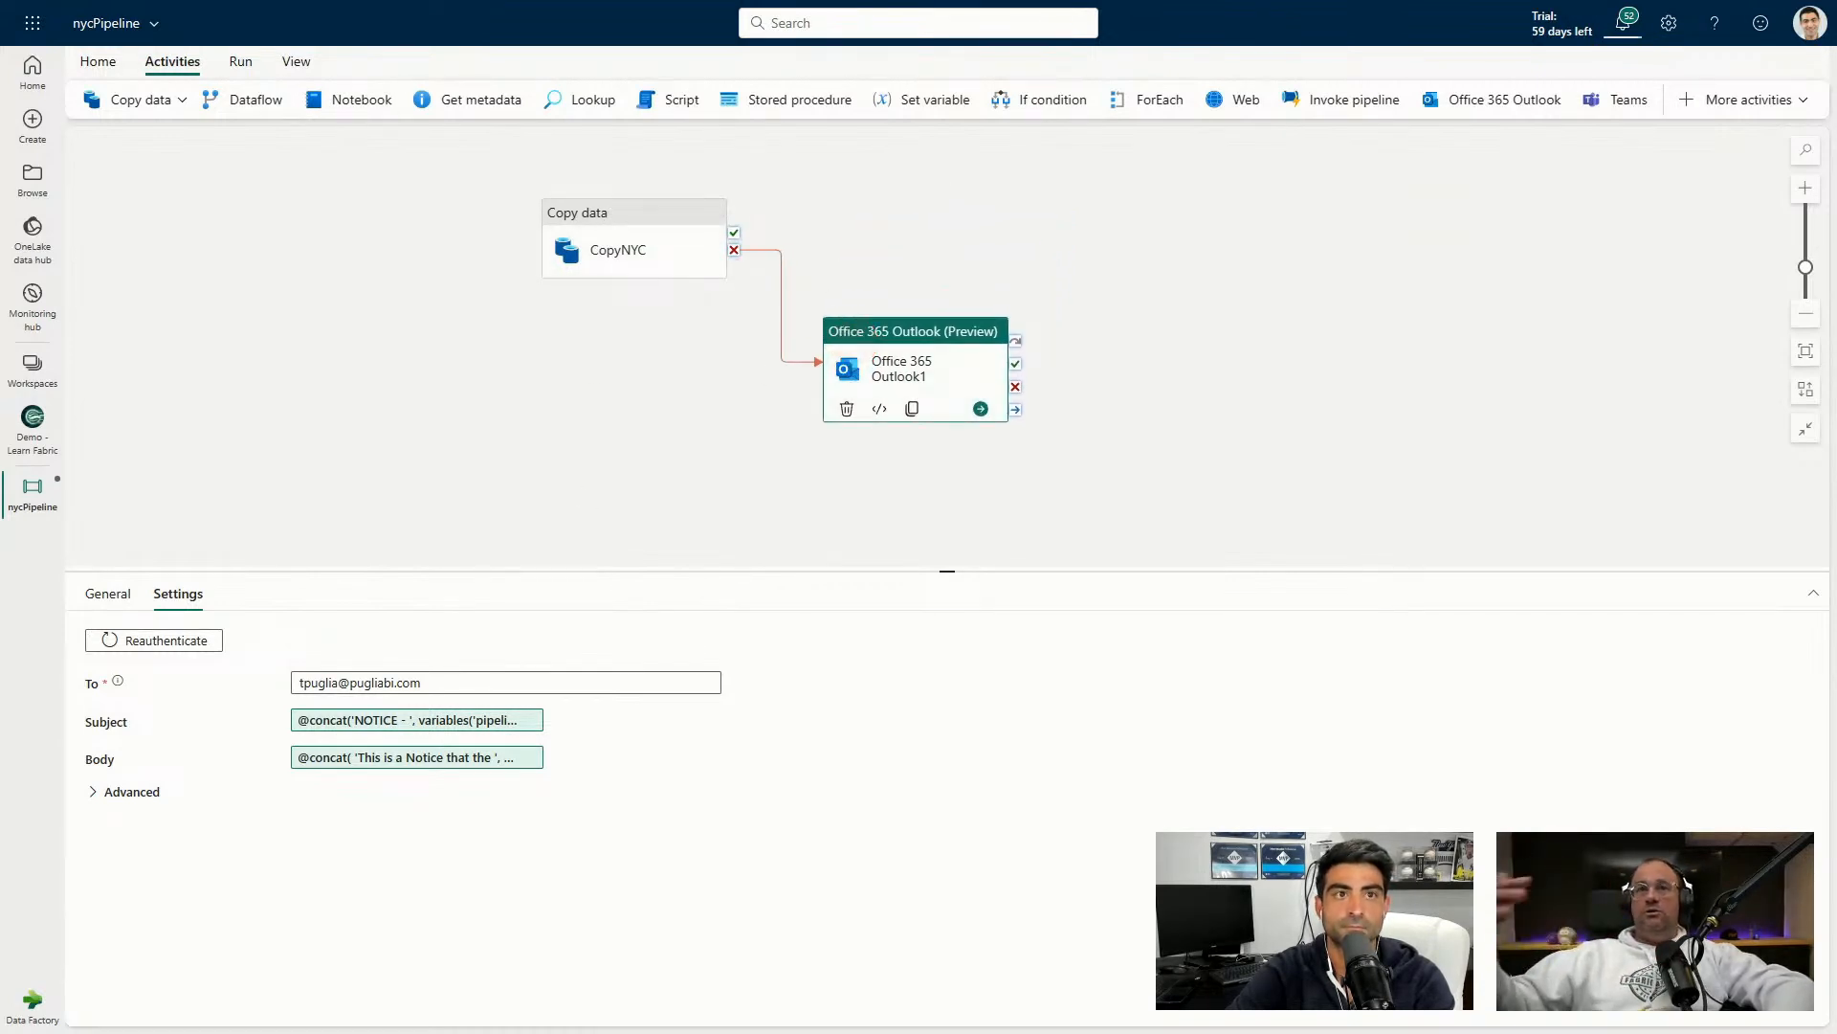
{"action": "mouse_move", "coordinate": [933, 2]}
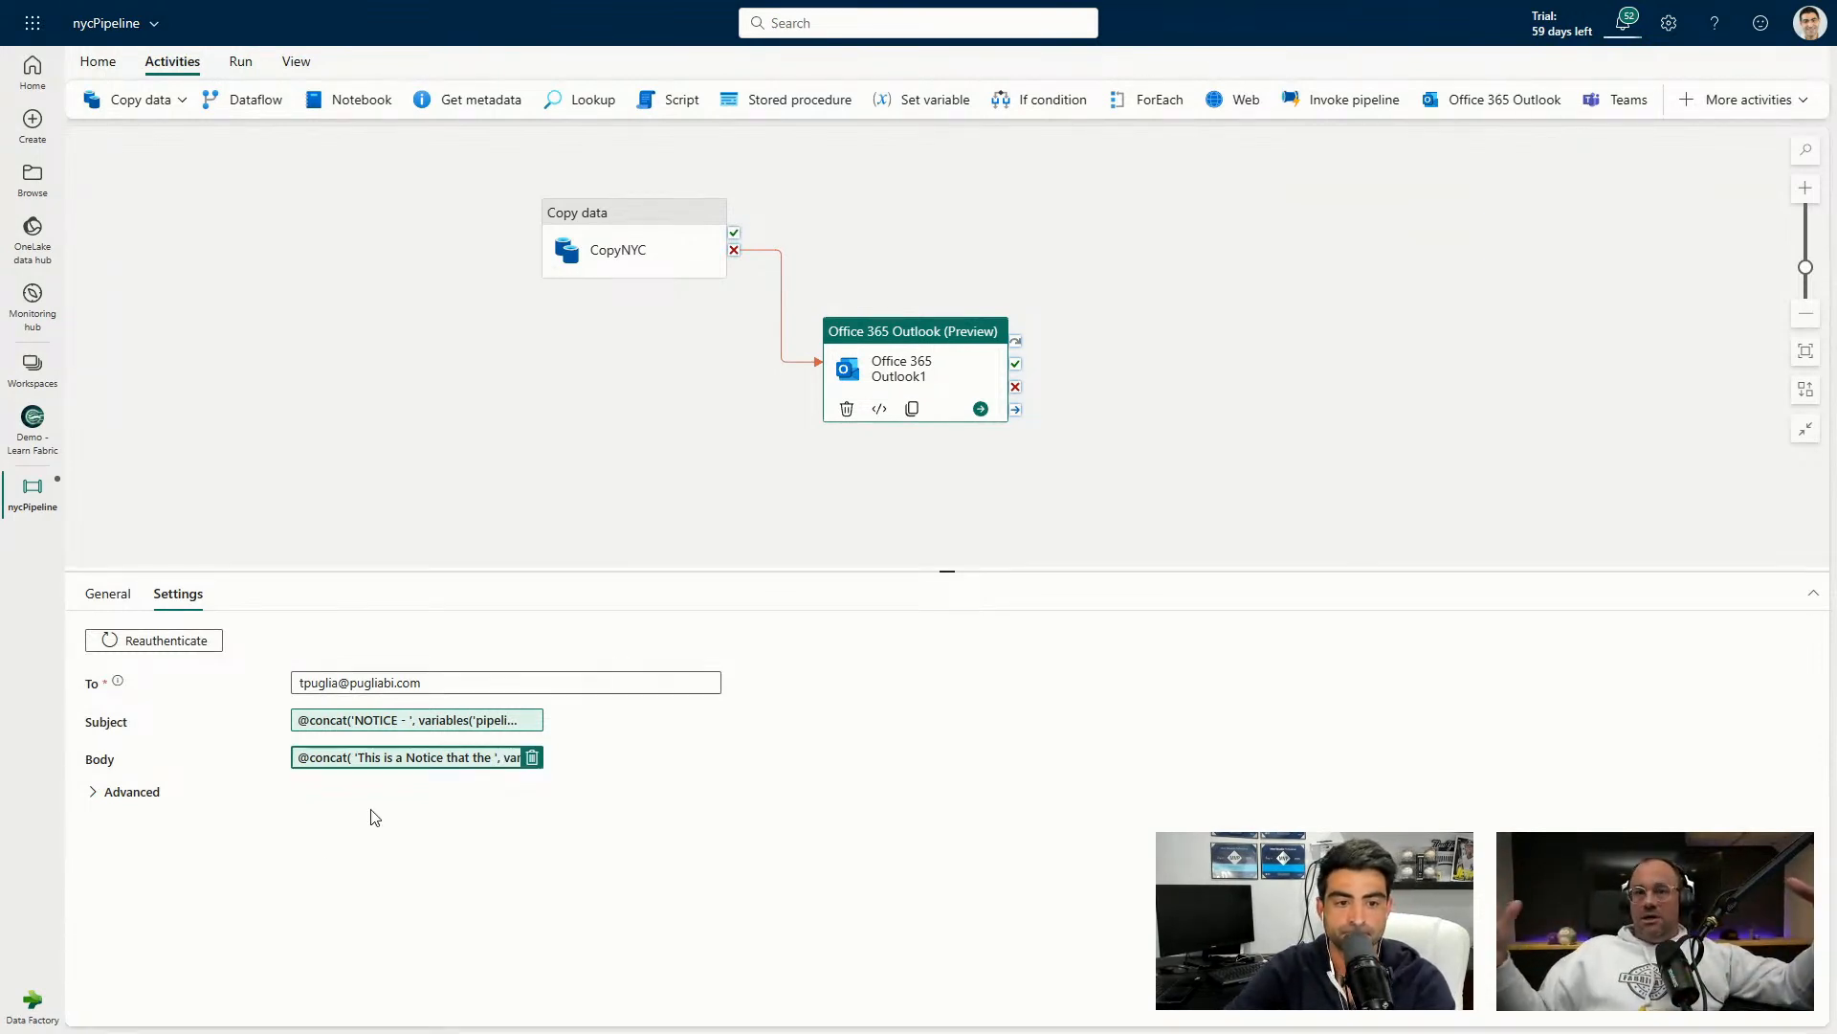
{"action": "left_click", "coordinate": [545, 433]}
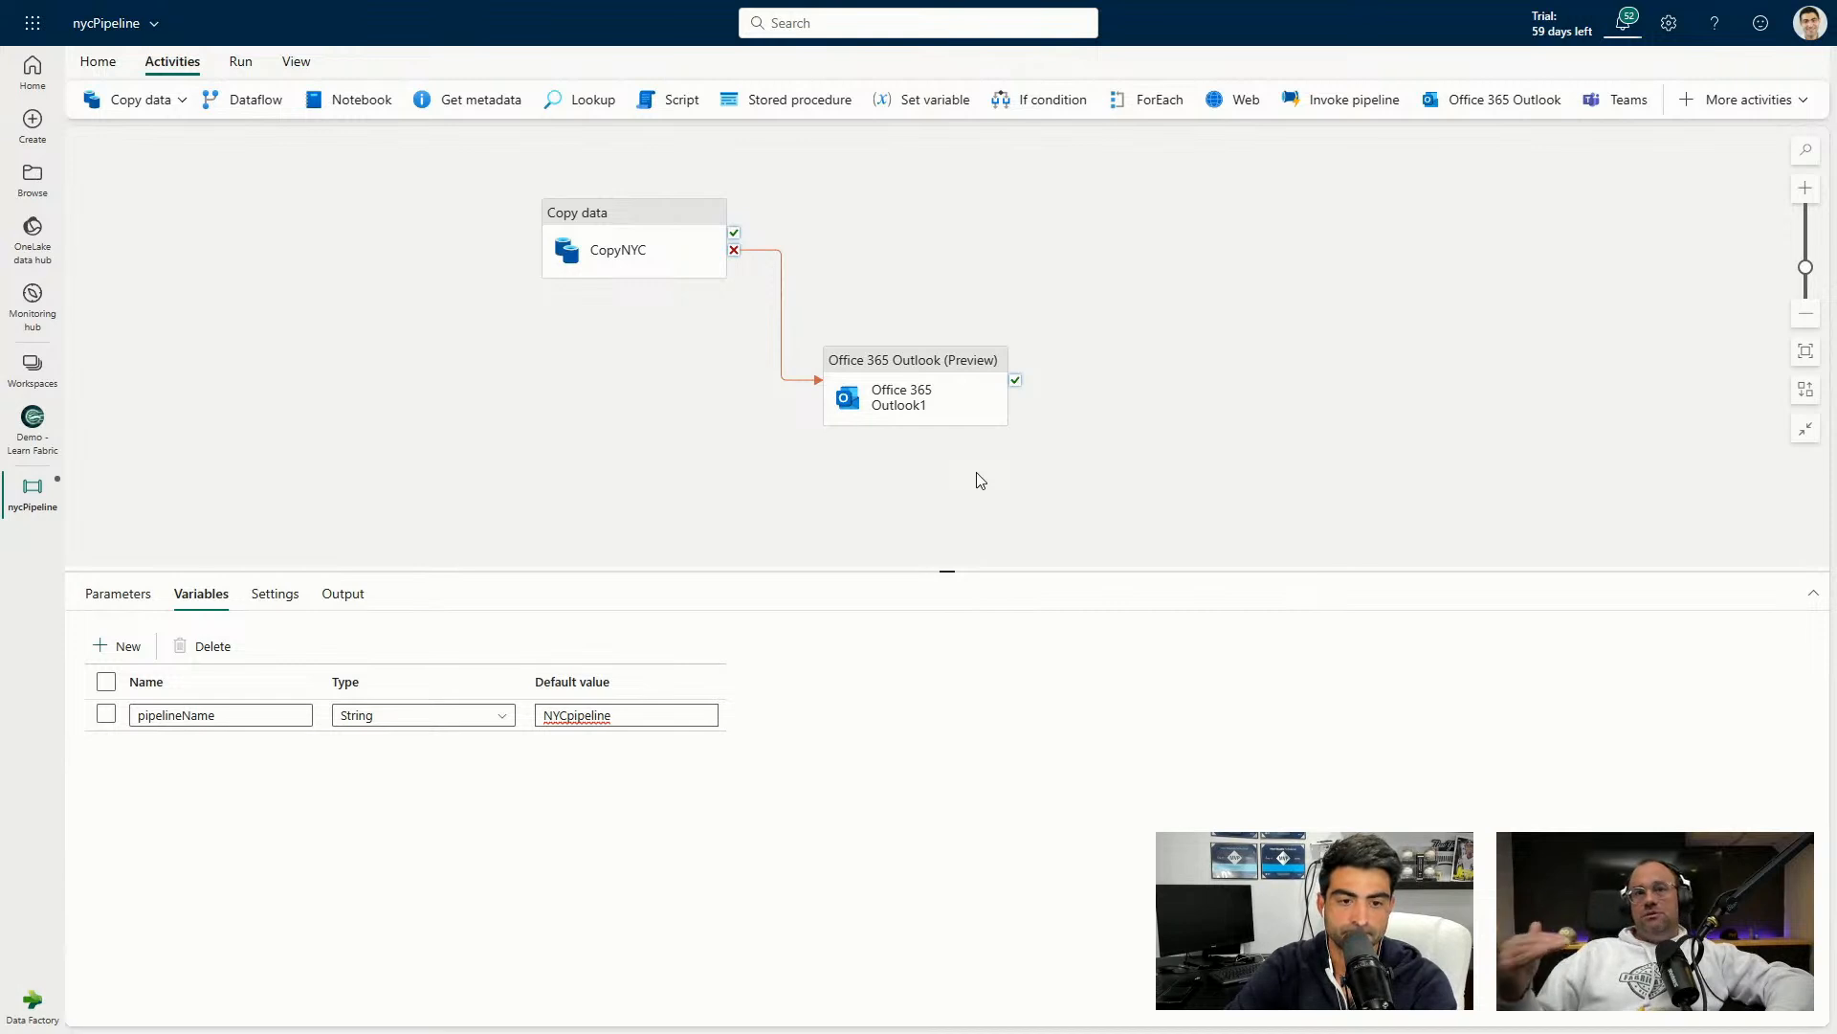
{"action": "left_click", "coordinate": [120, 594]}
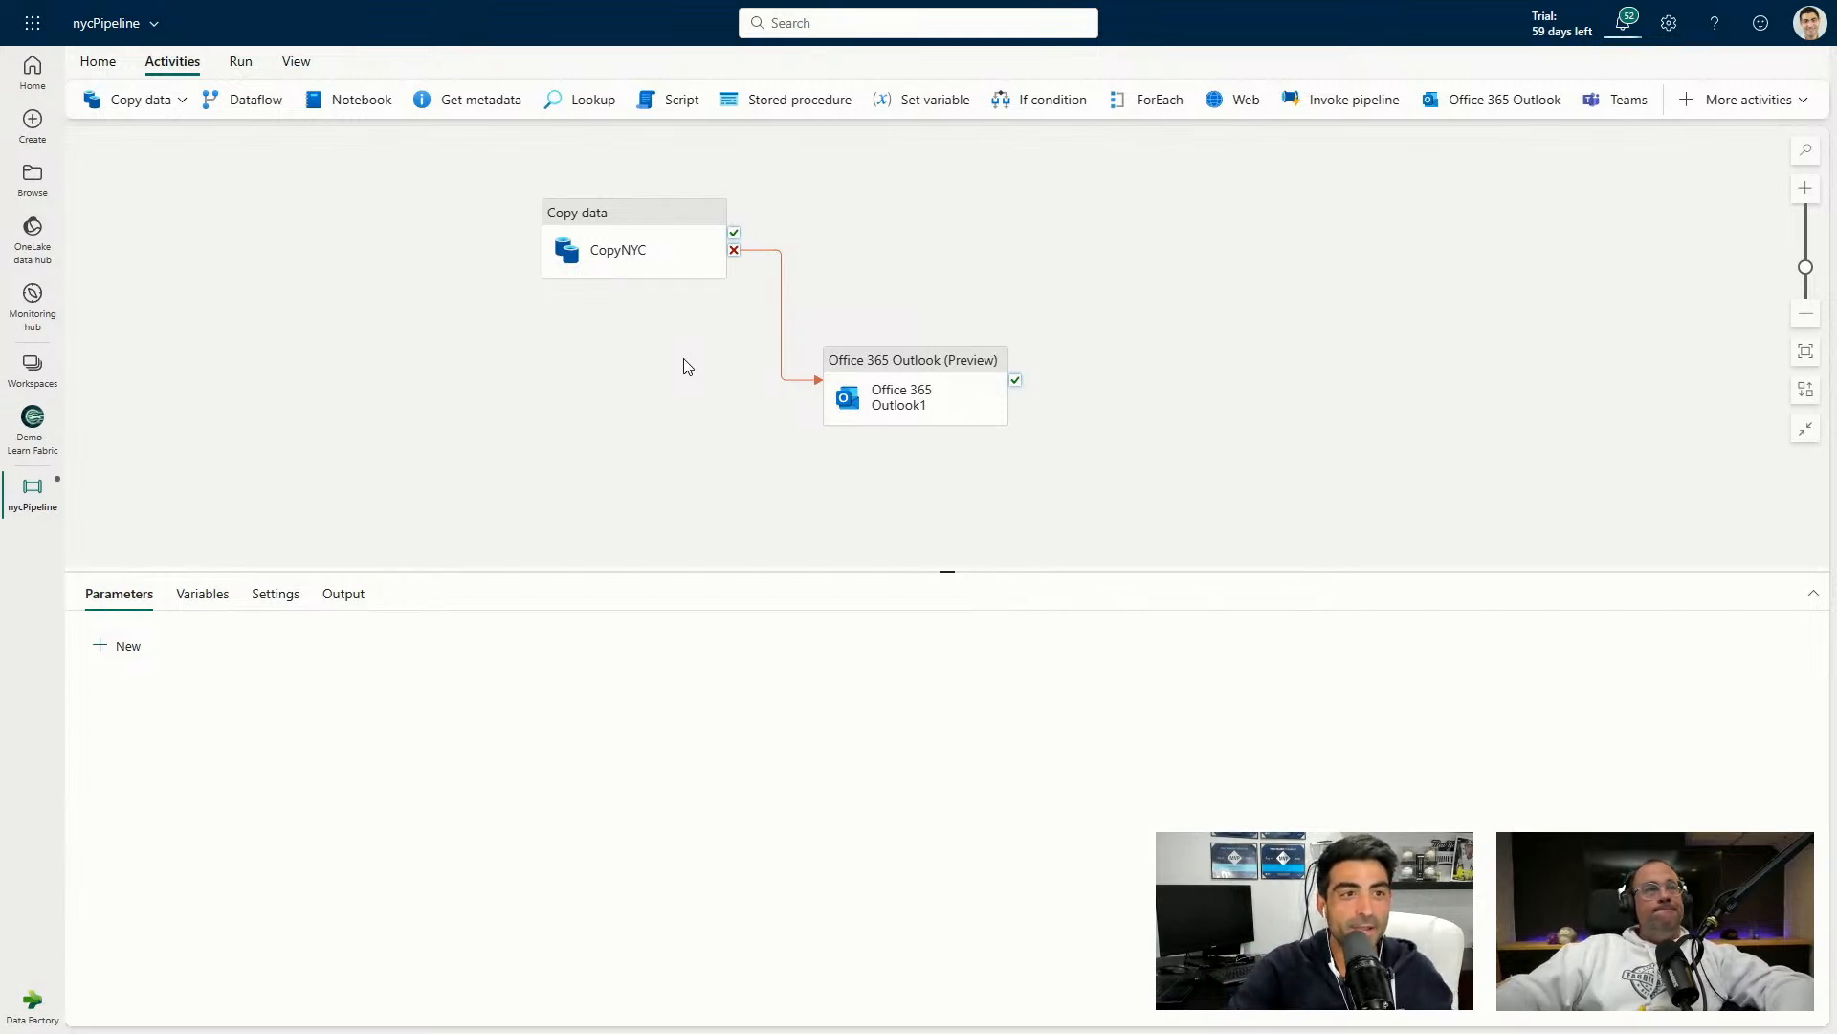
Shift the CopyNYC copy activity further left on the canvas.
{"action": "left_click", "coordinate": [251, 67]}
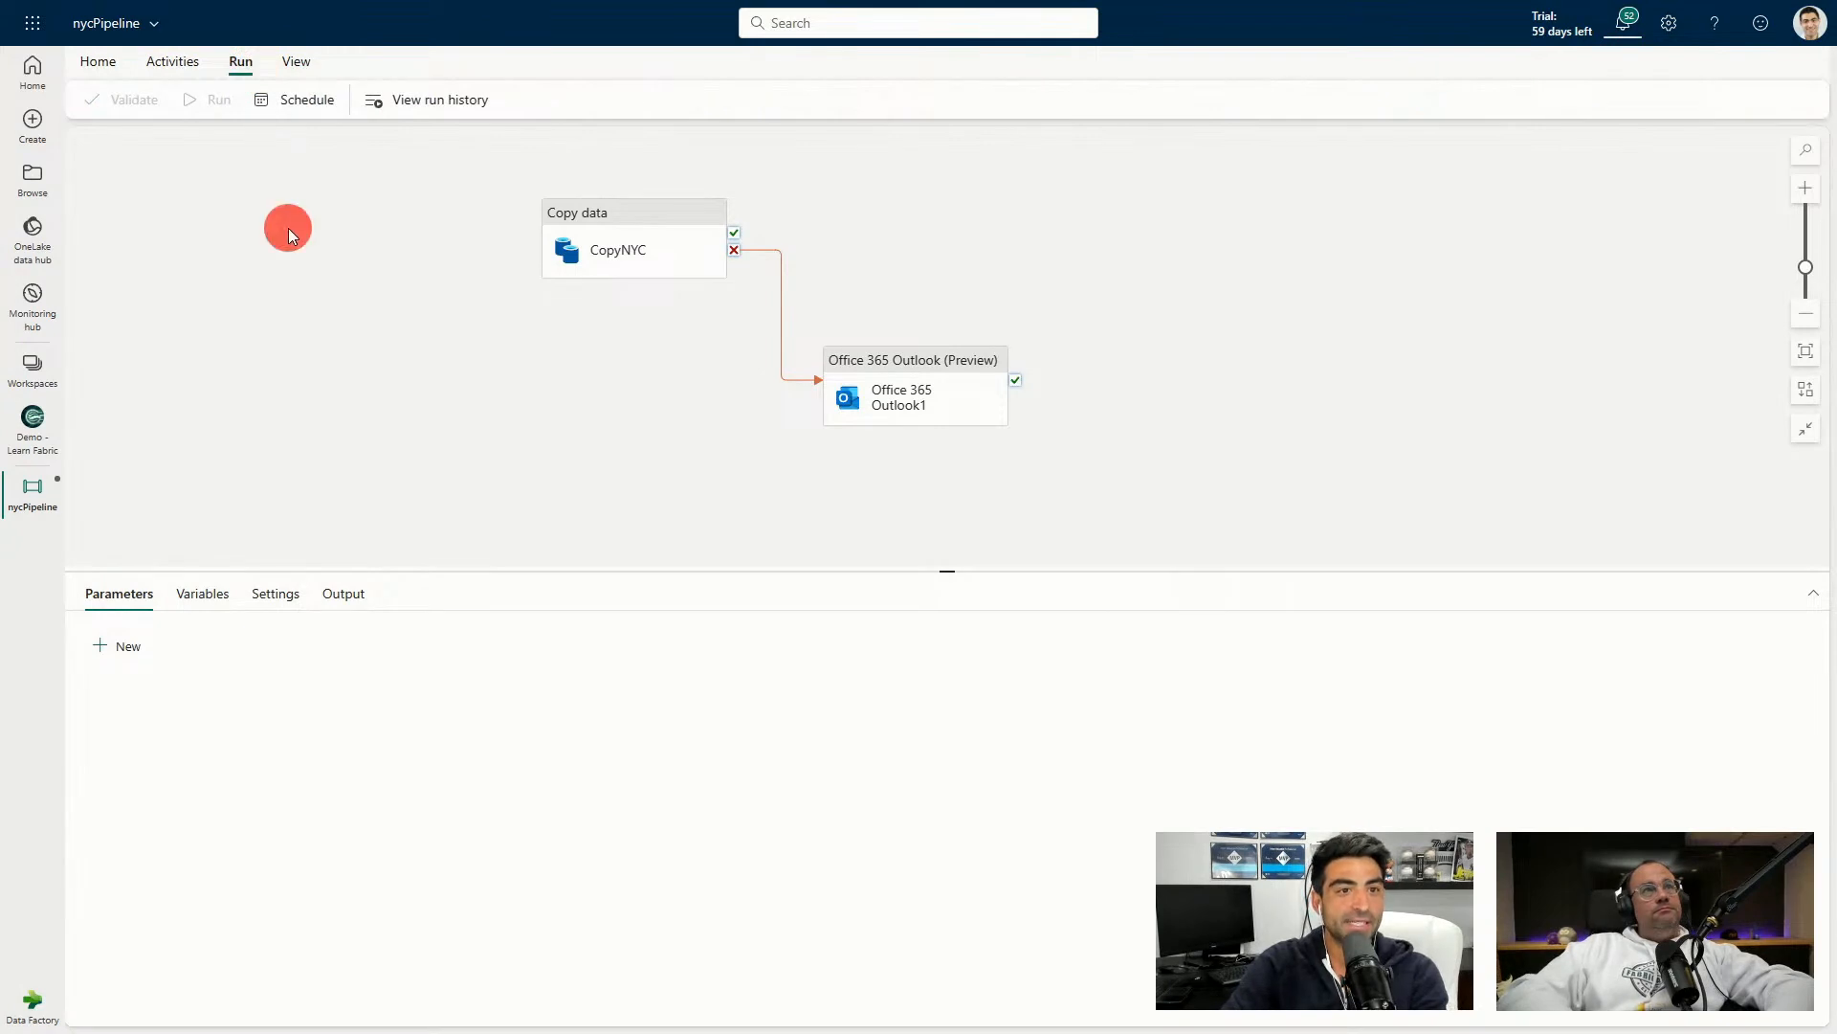
{"action": "left_click_drag", "start_coordinate": [547, 244], "coordinate": [503, 239]}
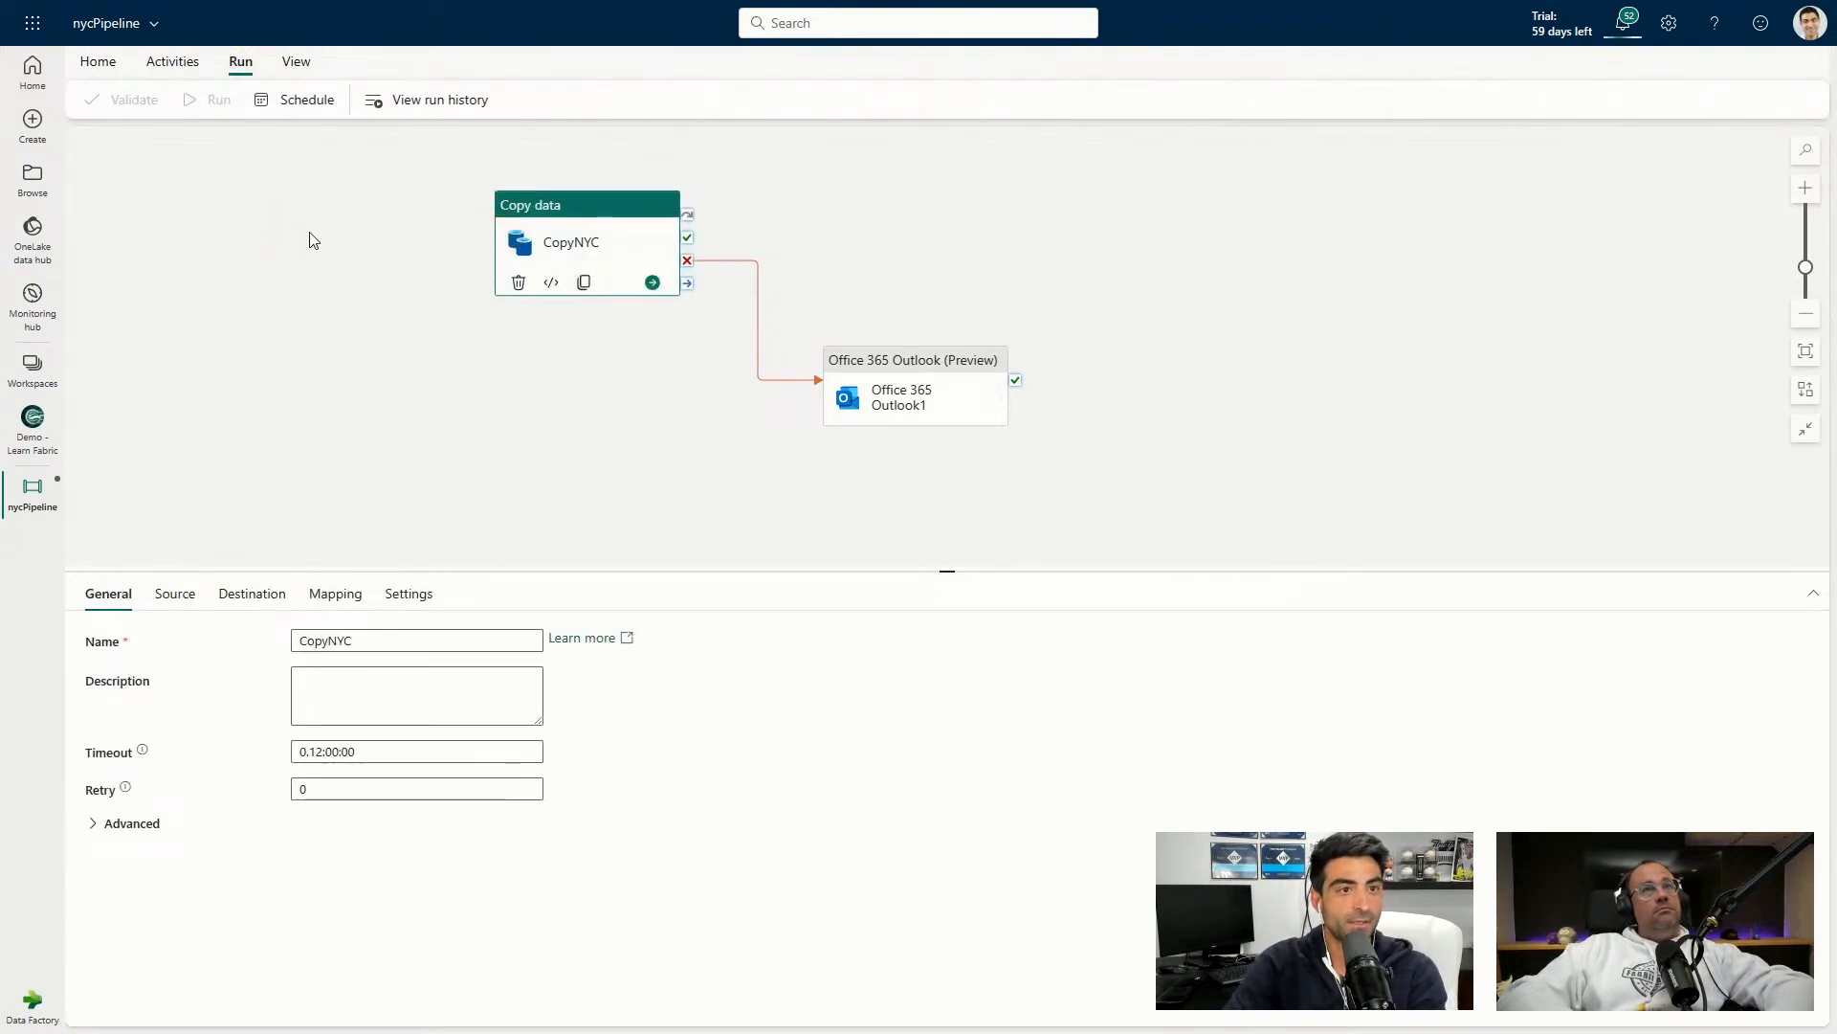
{"action": "left_click", "coordinate": [105, 63]}
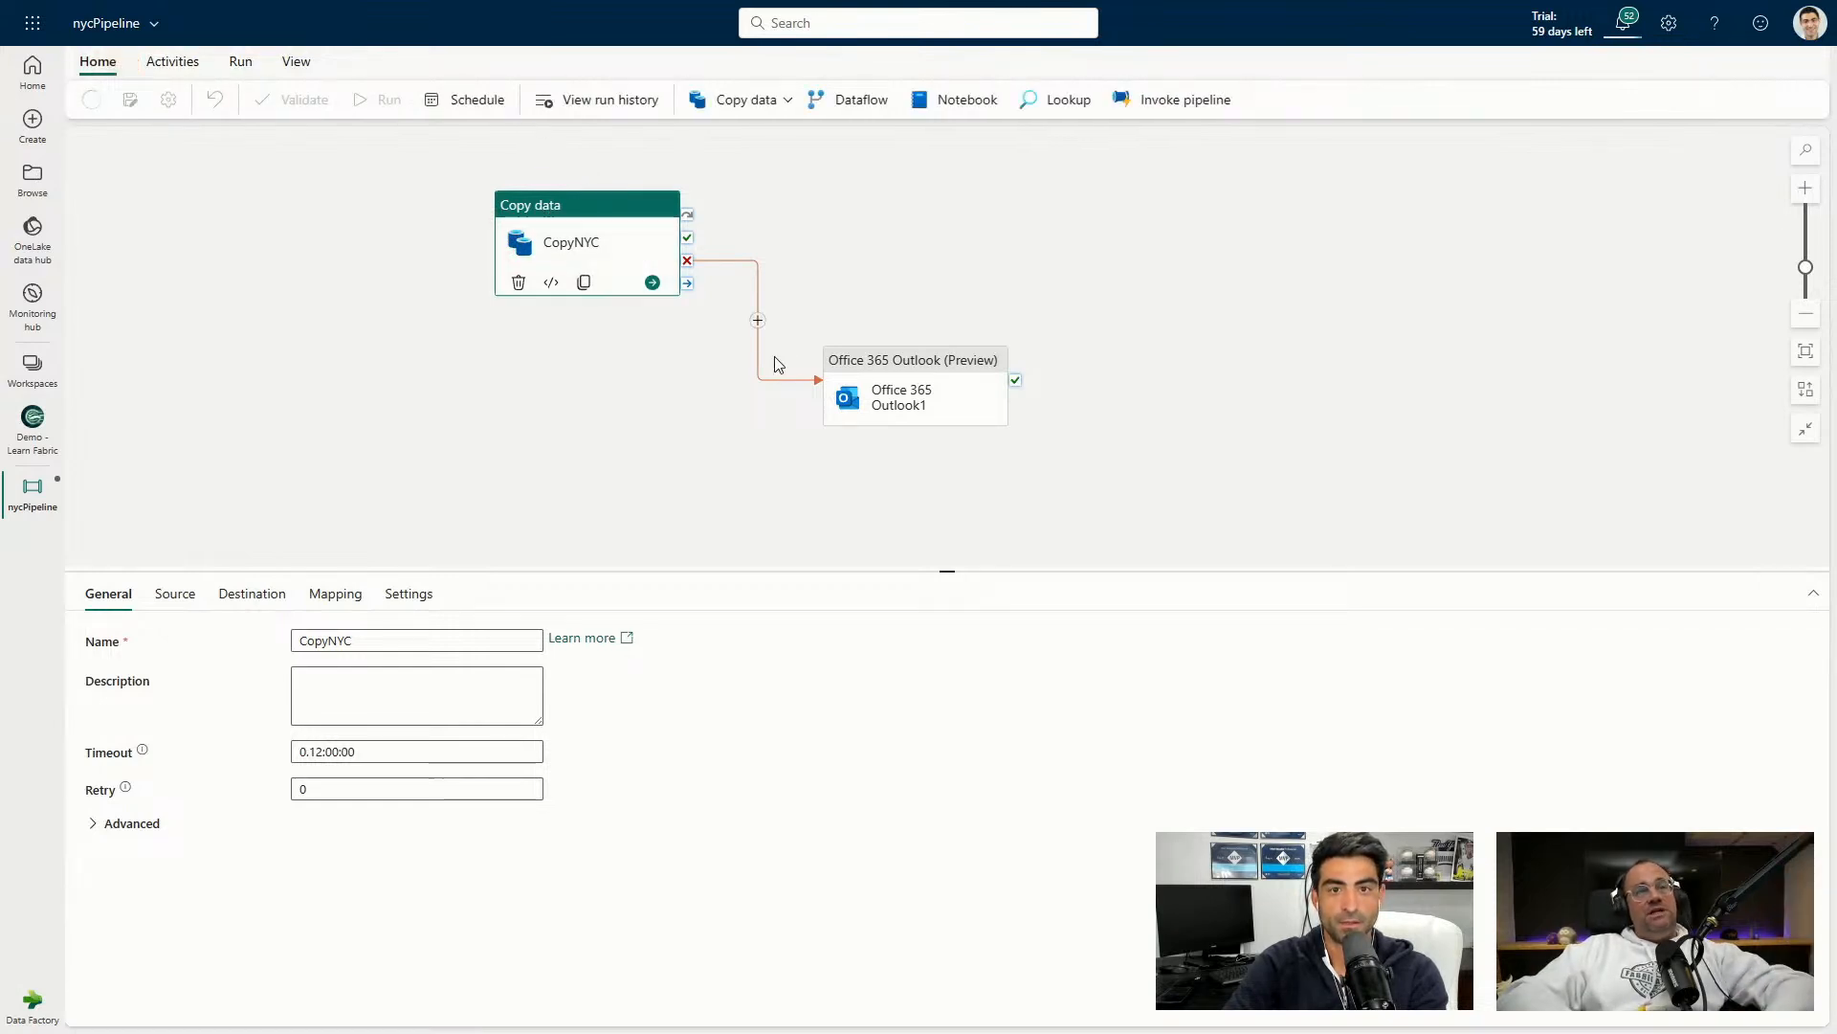
{"action": "left_click", "coordinate": [92, 112]}
{"action": "left_click", "coordinate": [882, 361]}
{"action": "left_click", "coordinate": [492, 723]}
{"action": "left_click", "coordinate": [1563, 214]}
{"action": "left_click", "coordinate": [1287, 1010]}
Select CopyNYC to display its general settings.
{"action": "left_click", "coordinate": [577, 454]}
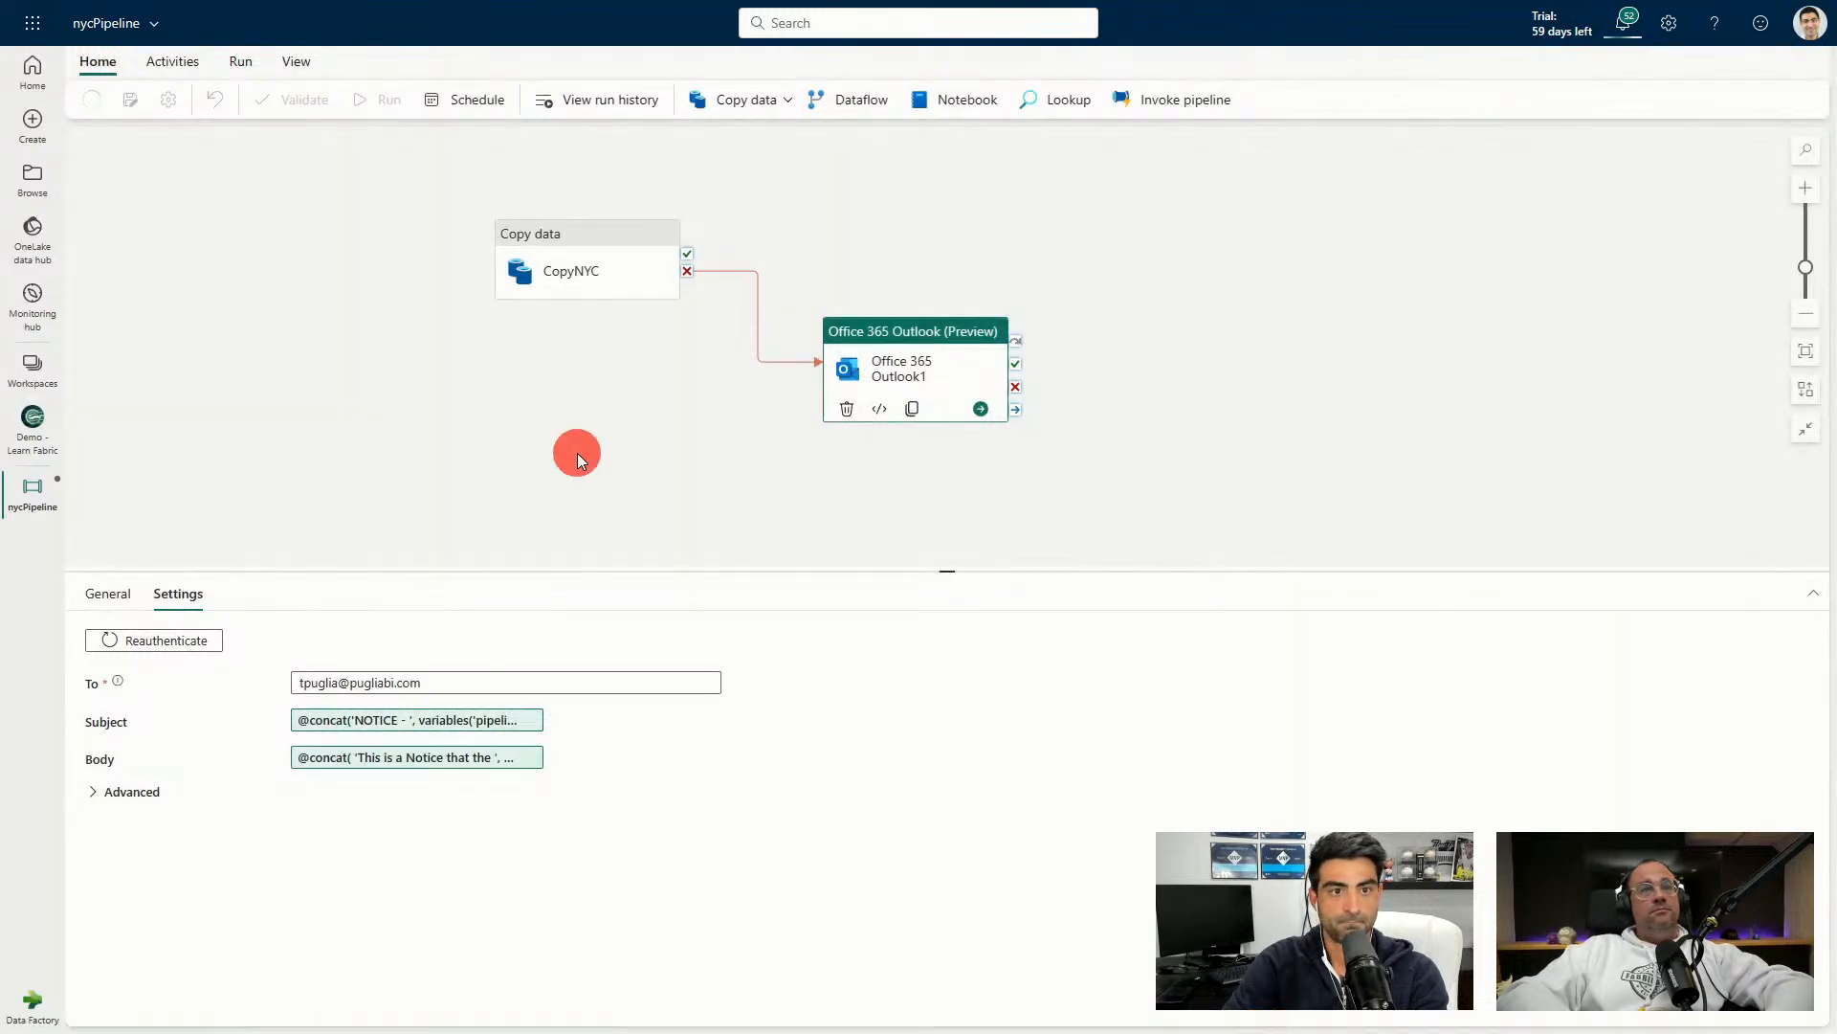
{"action": "left_click", "coordinate": [573, 292]}
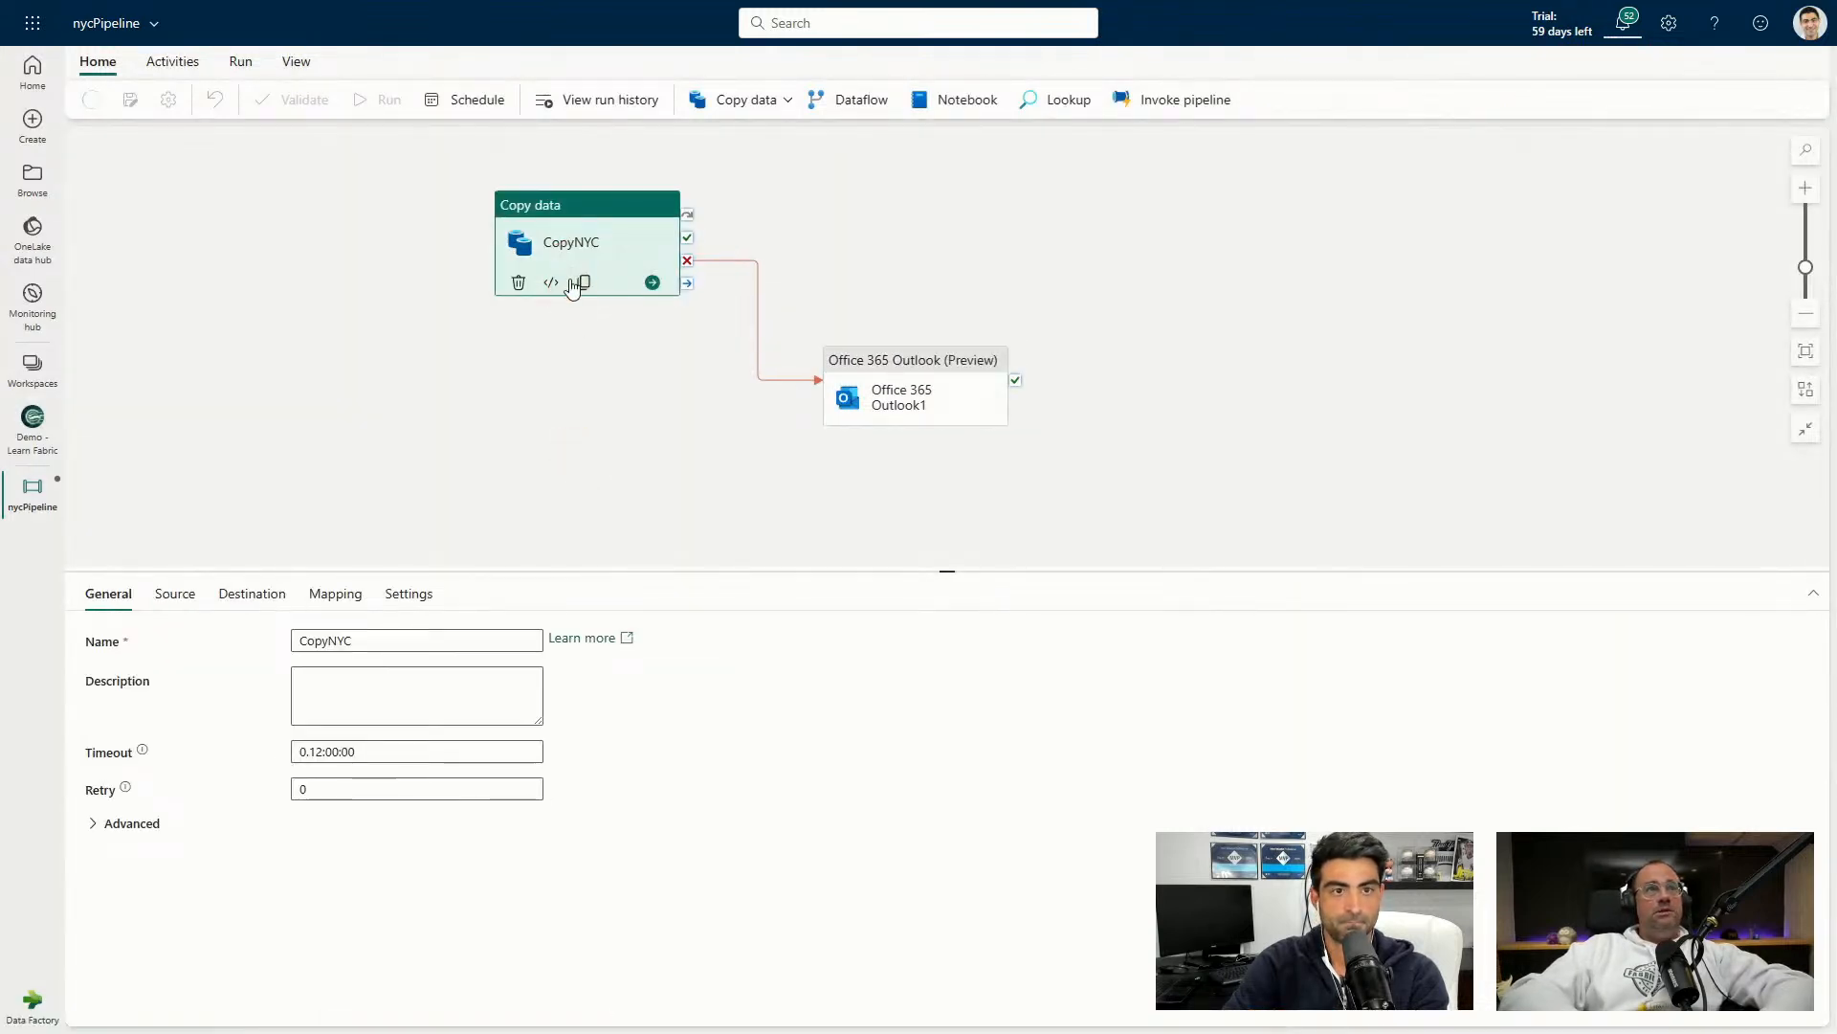
{"action": "left_click", "coordinate": [96, 105]}
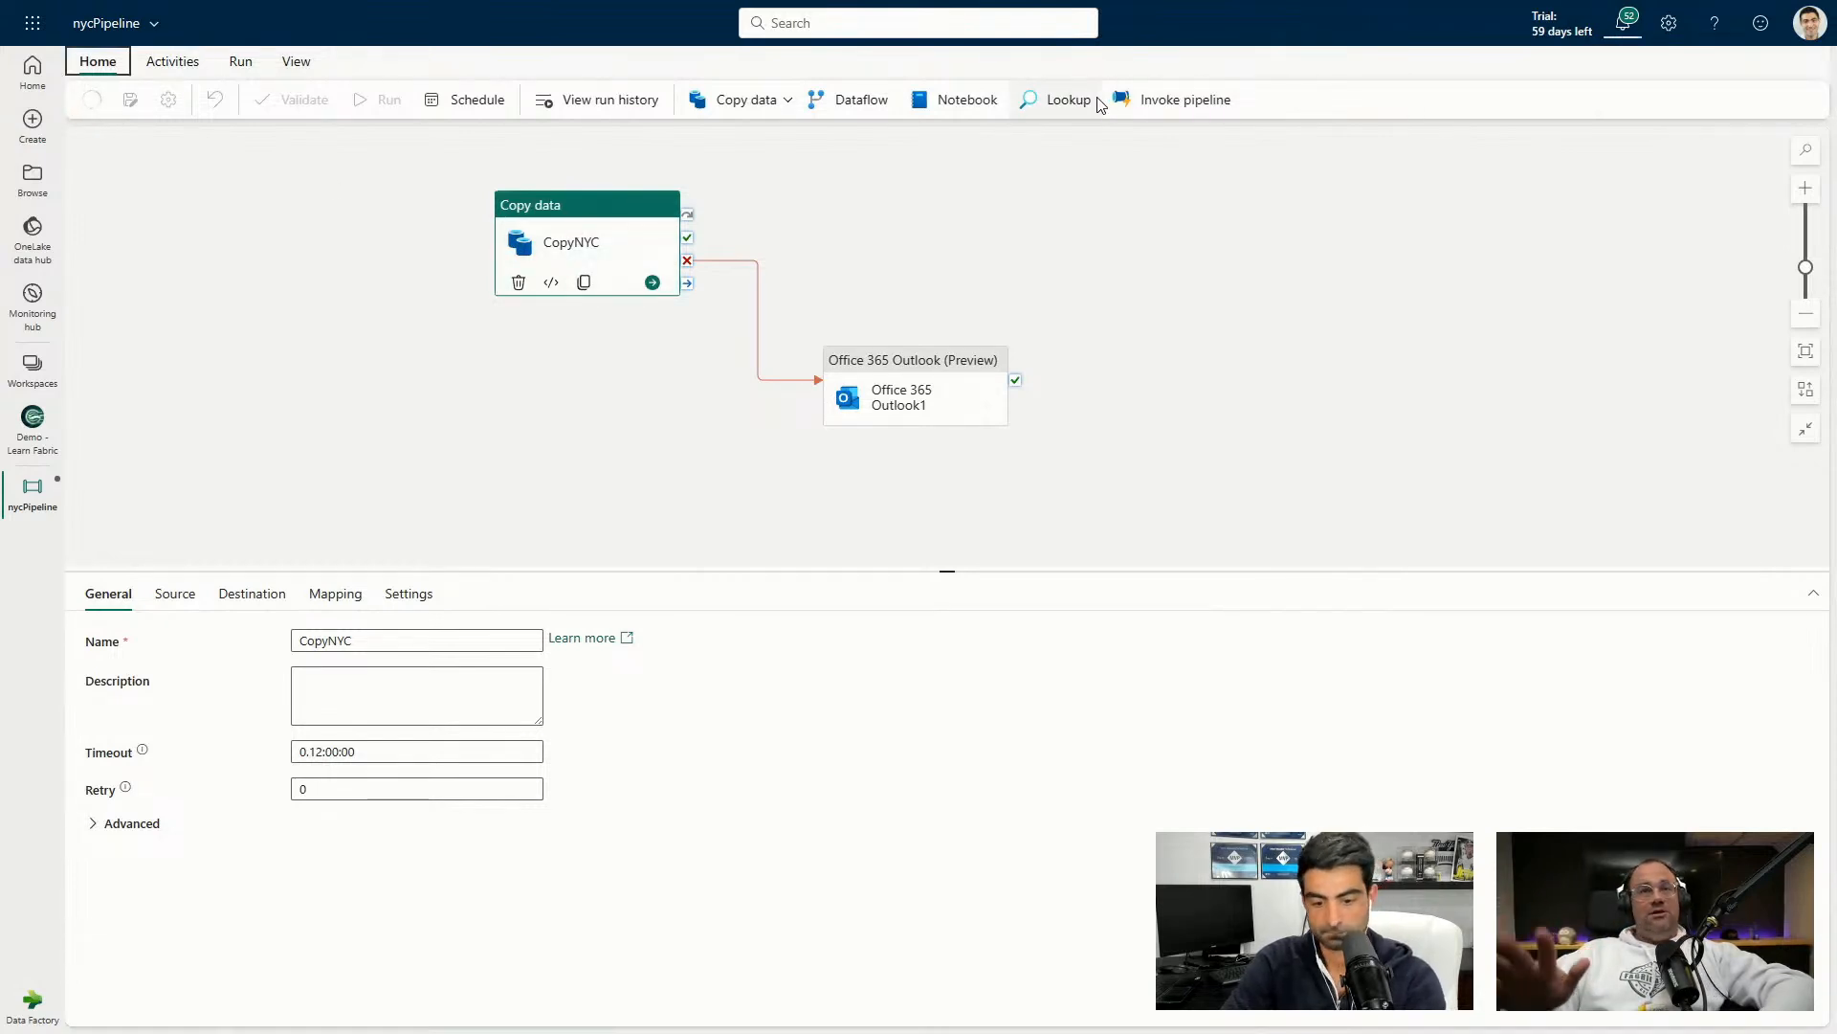
Stay on the page after the reload warning and check the pipeline info and recent run history.
{"action": "key", "text": "F5"}
{"action": "left_click", "coordinate": [1091, 124]}
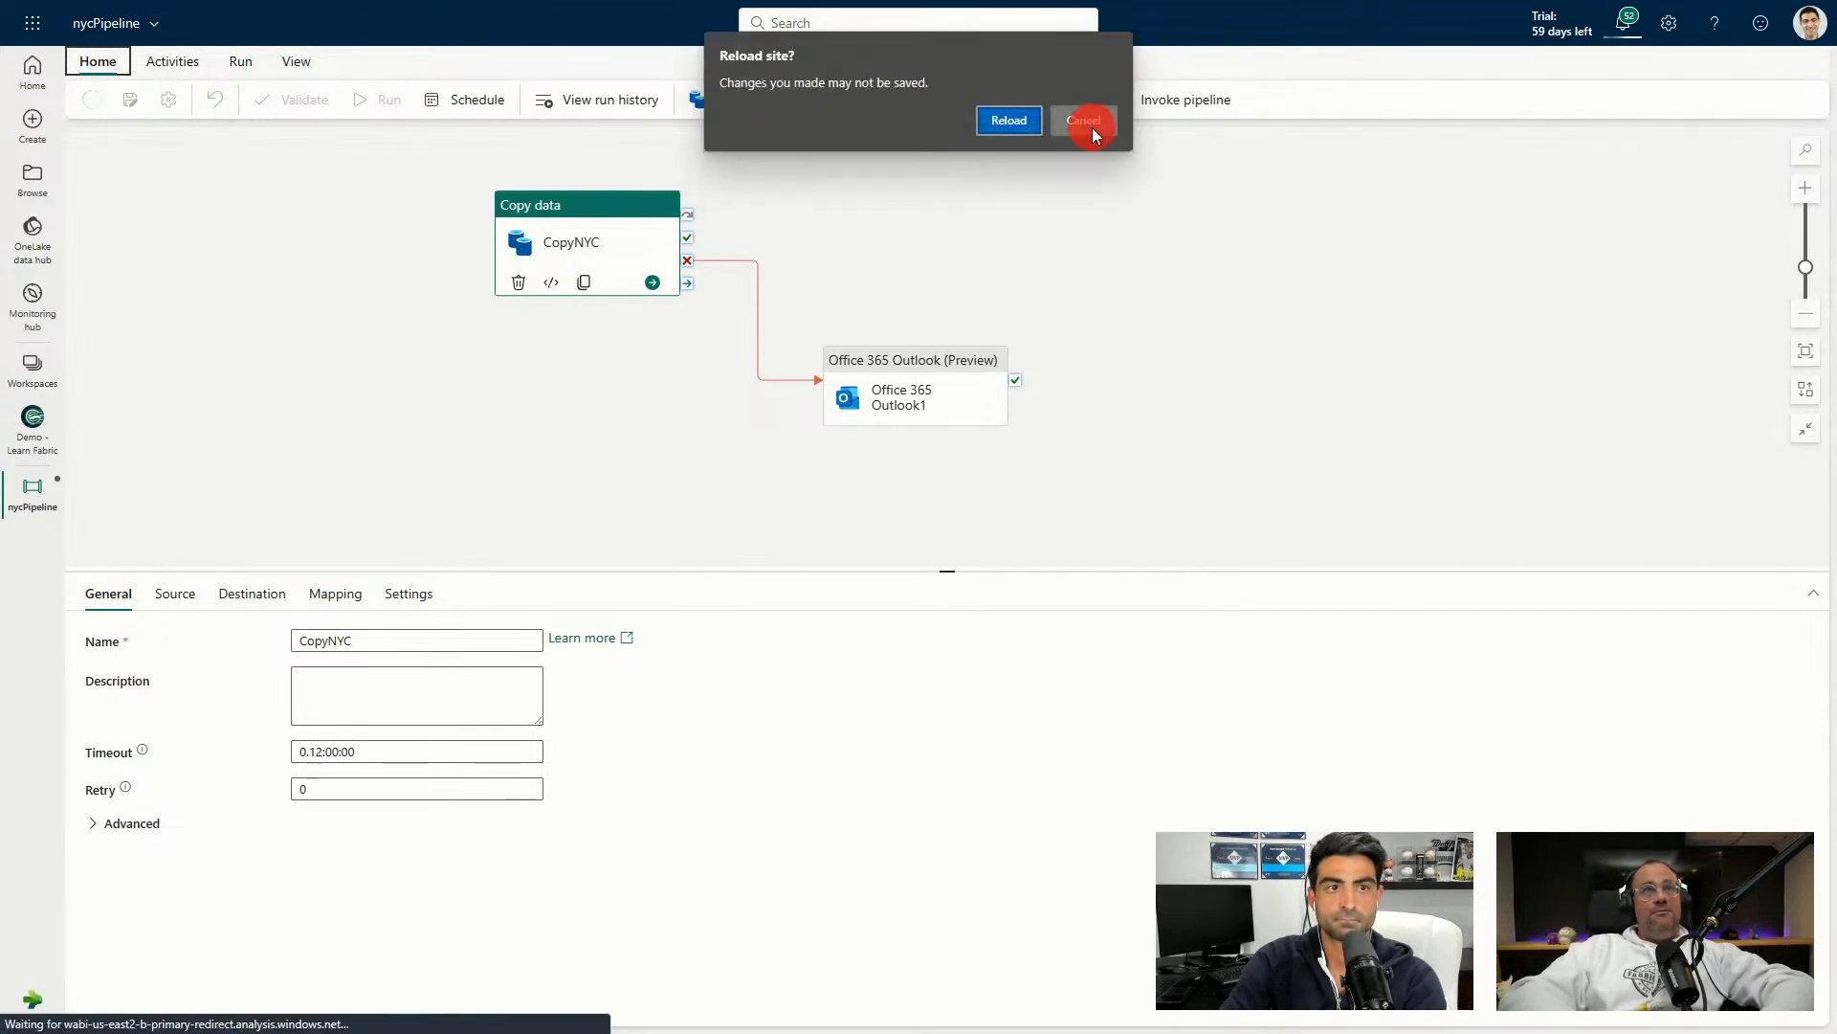
{"action": "left_click", "coordinate": [153, 24]}
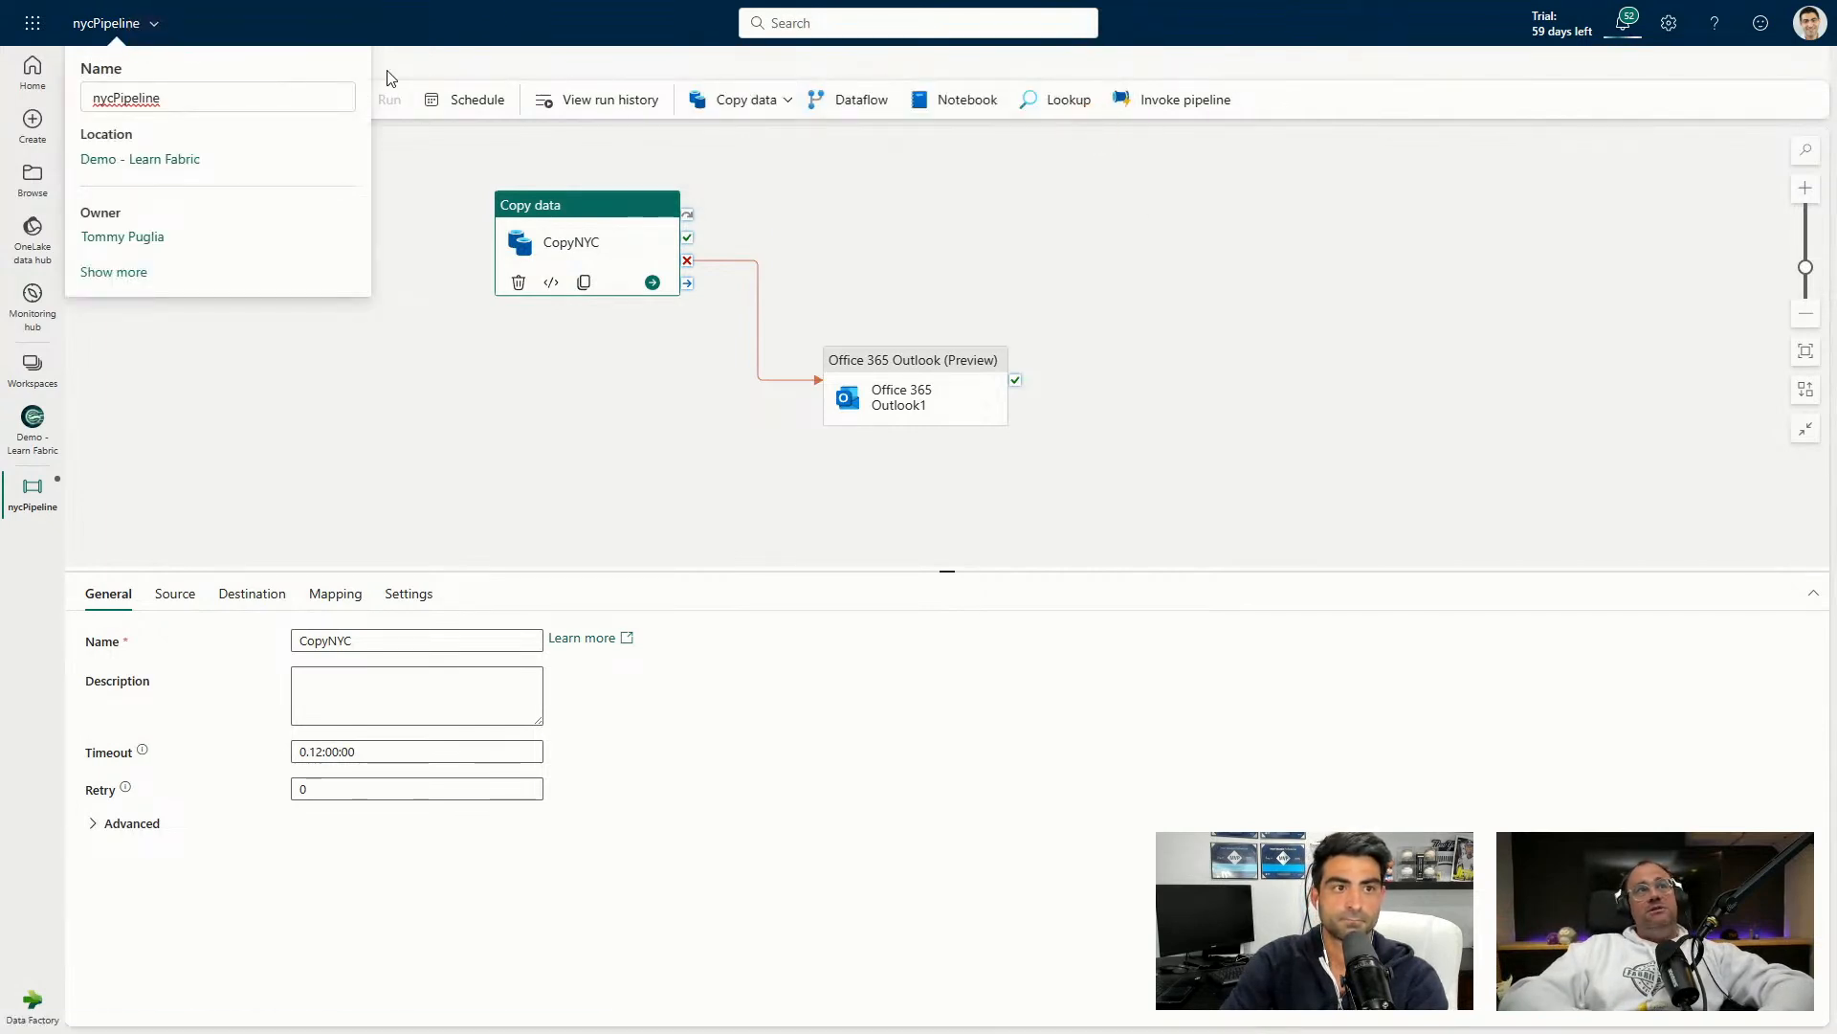
{"action": "left_click", "coordinate": [508, 55]}
{"action": "left_click", "coordinate": [295, 60]}
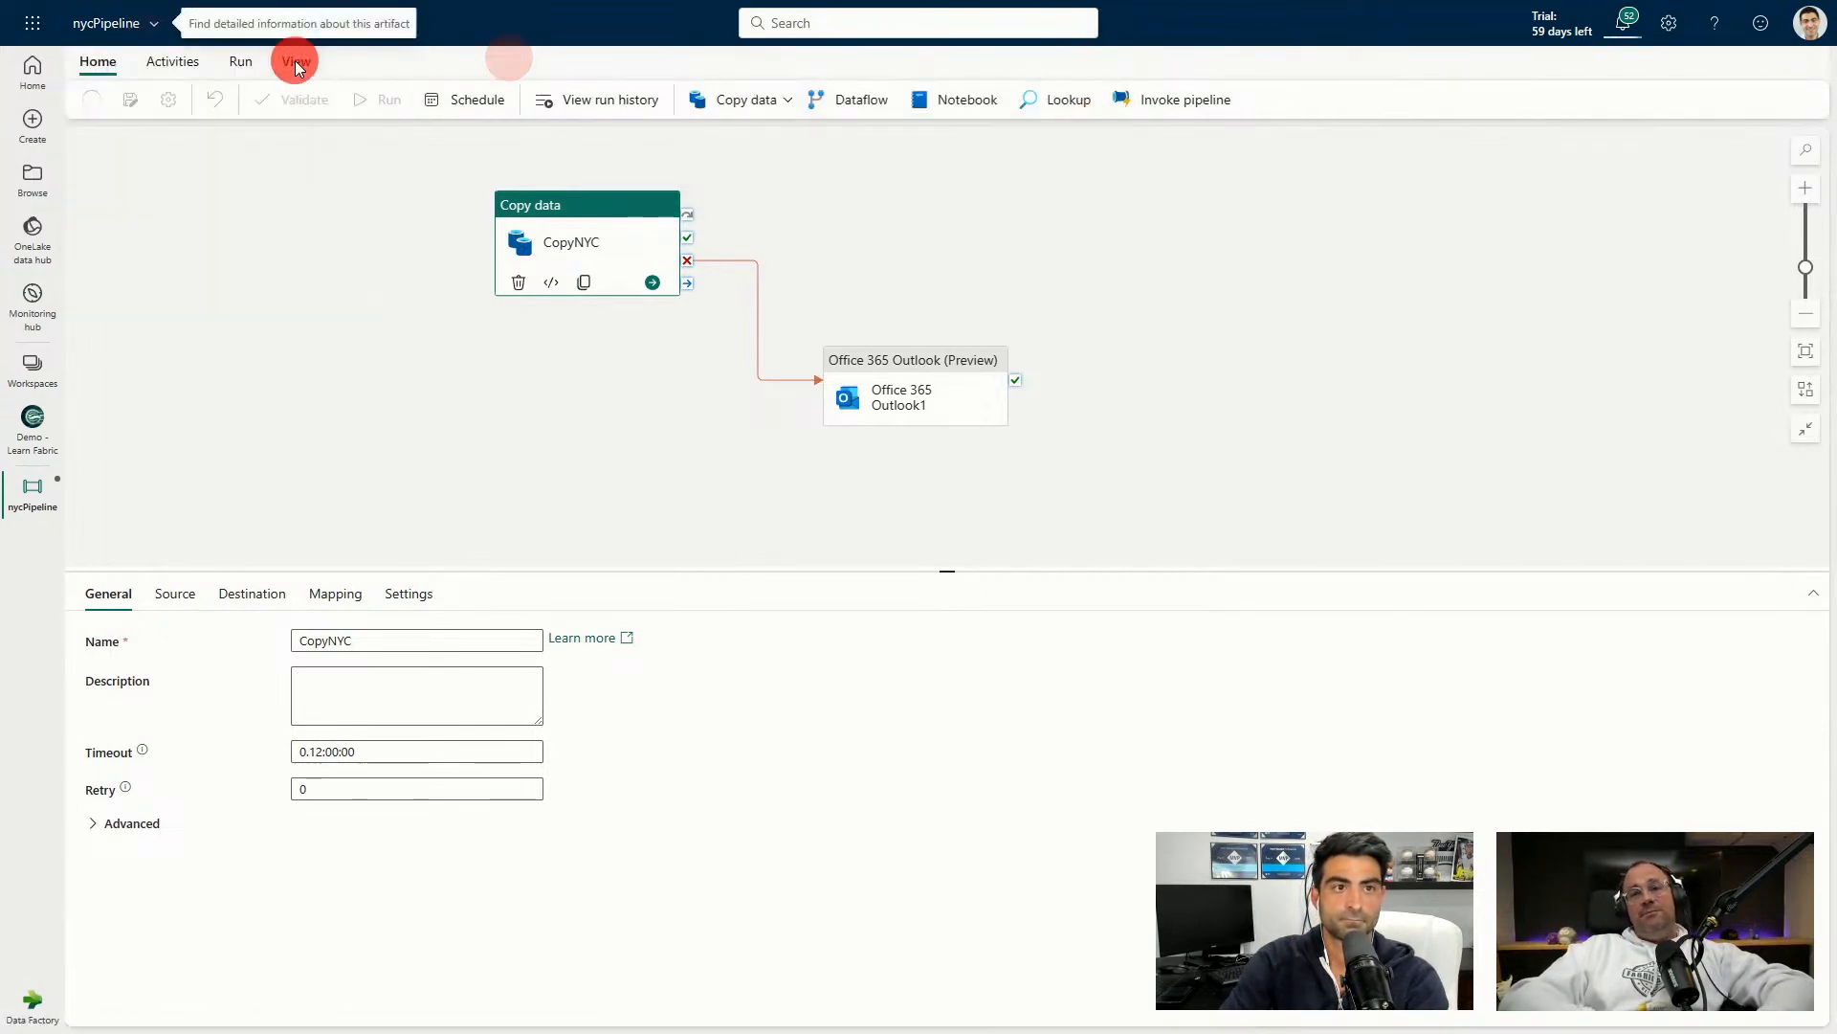
{"action": "left_click", "coordinate": [240, 61]}
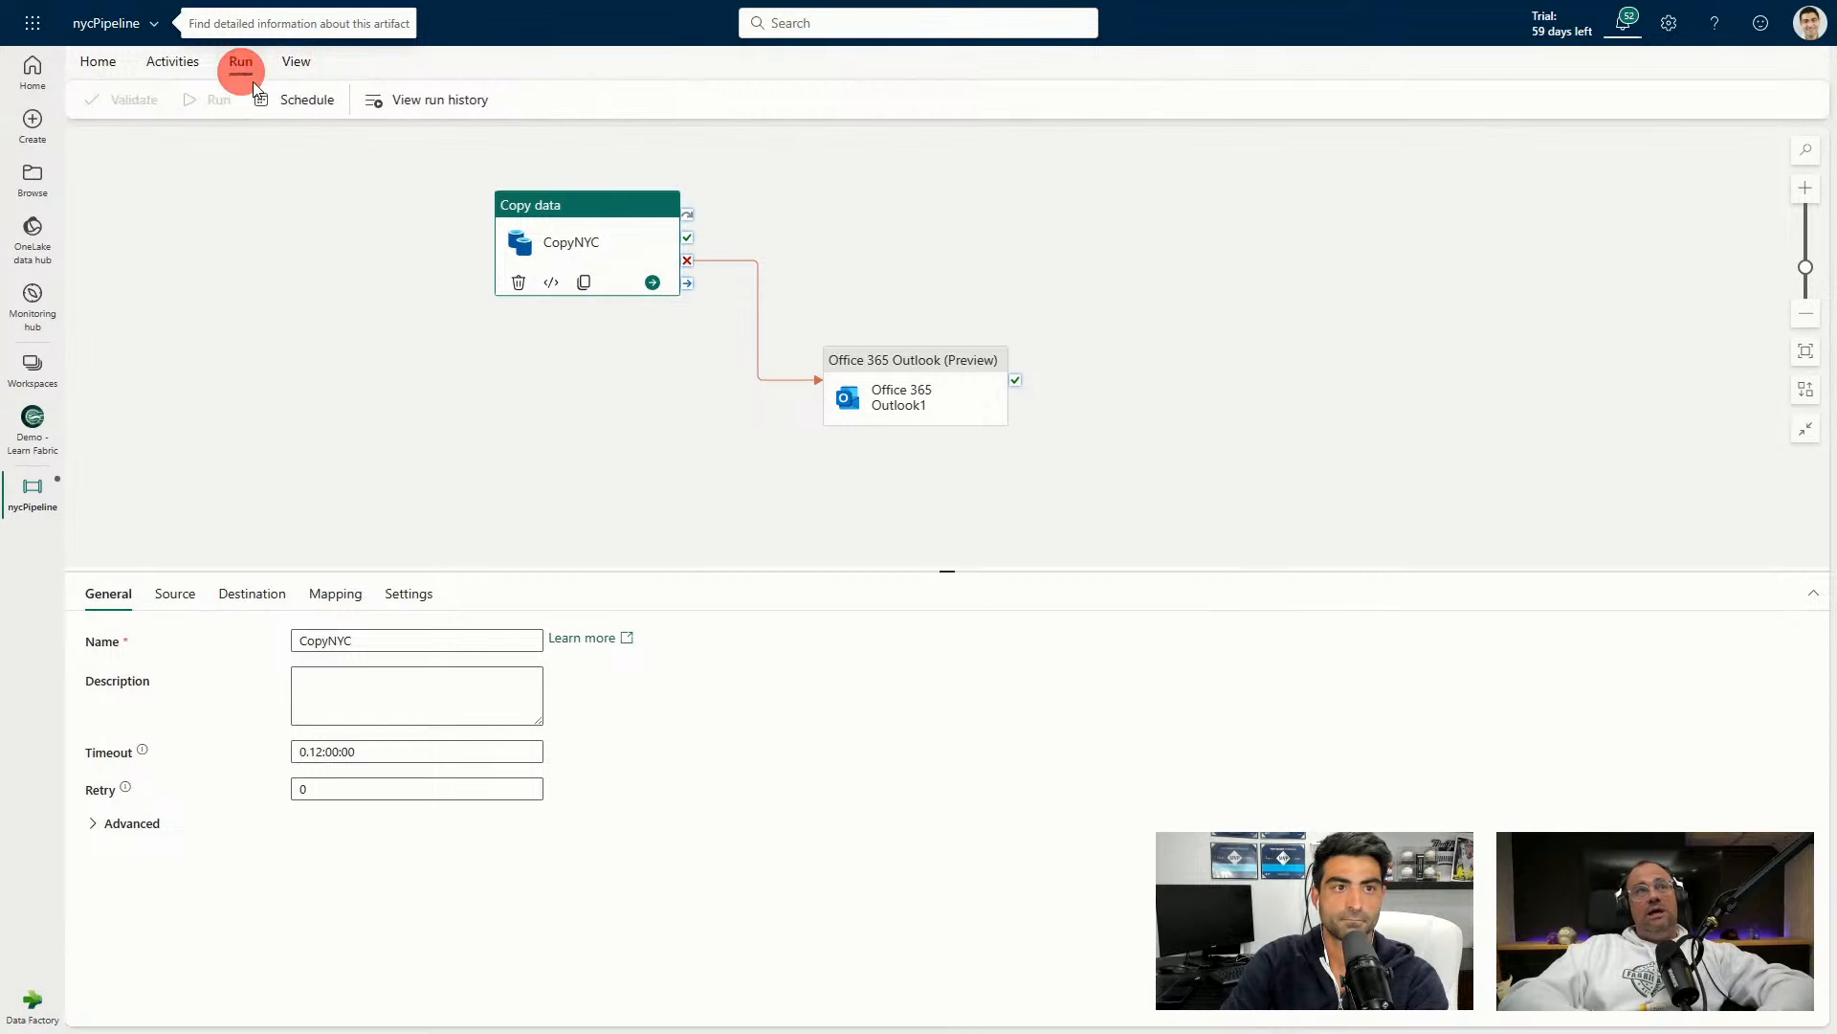
{"action": "left_click", "coordinate": [404, 106]}
{"action": "left_click", "coordinate": [1799, 76]}
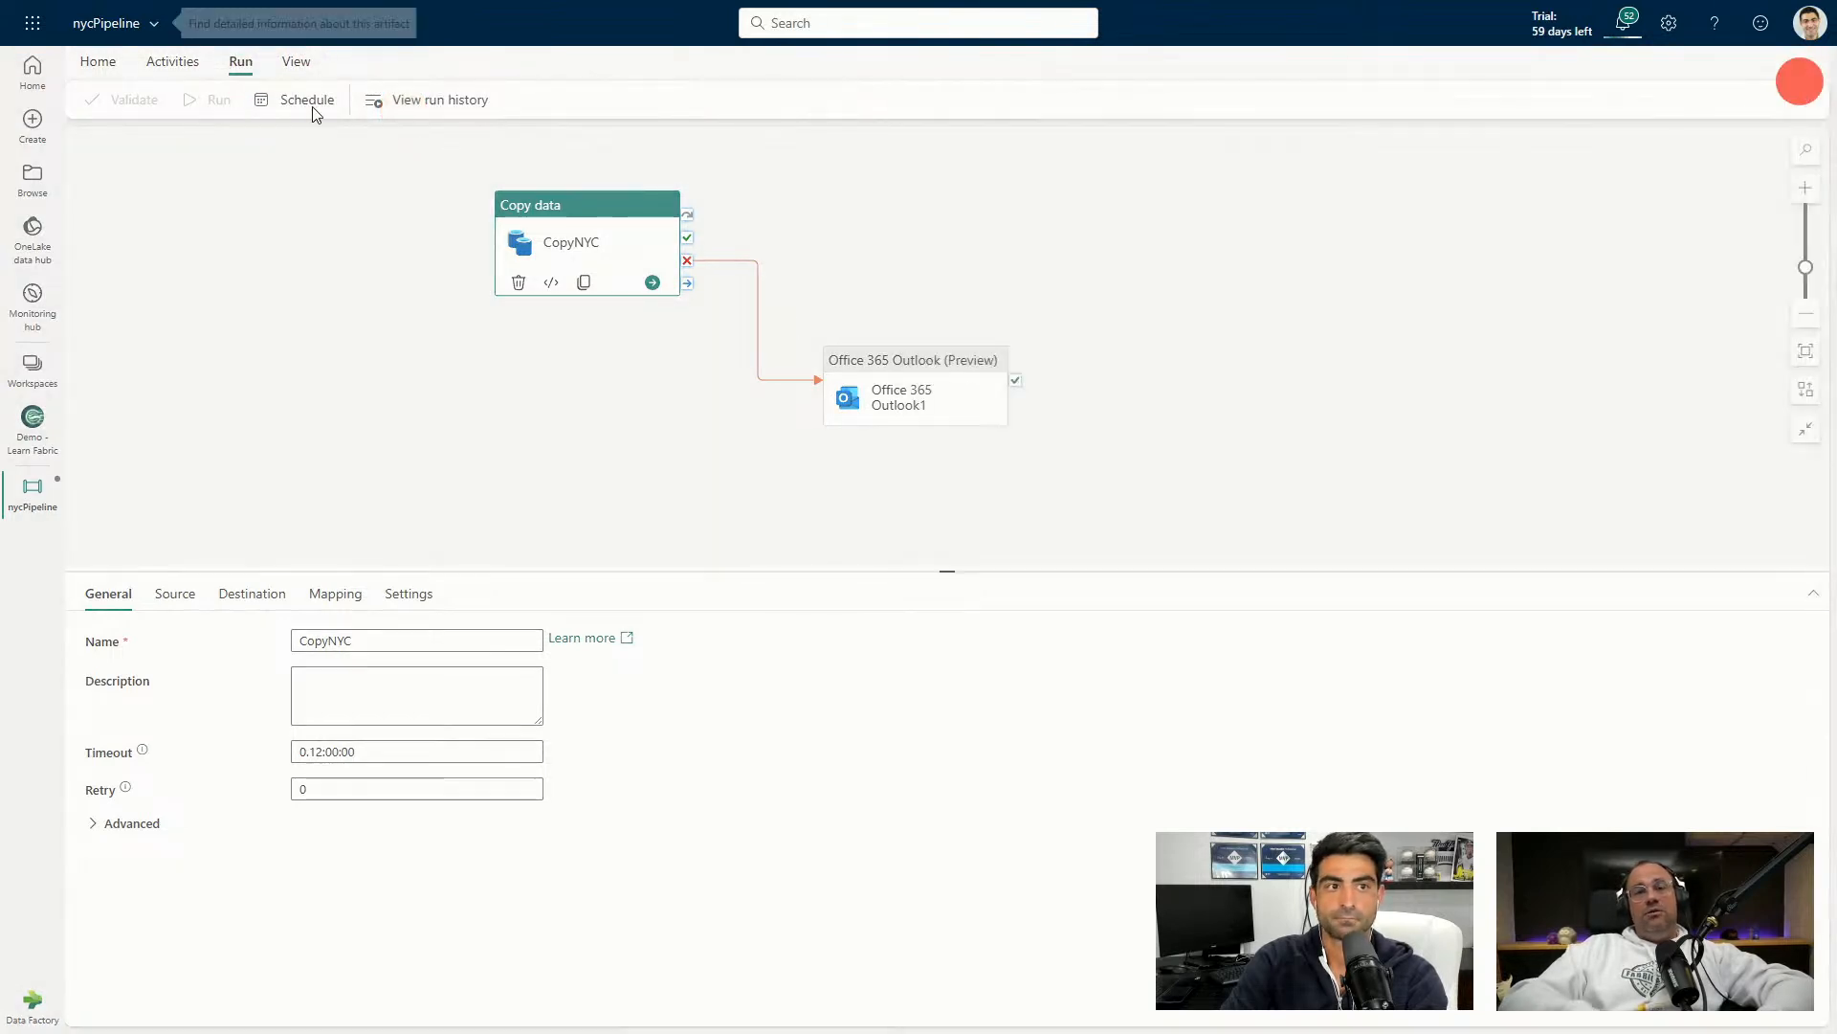
{"action": "left_click", "coordinate": [96, 60]}
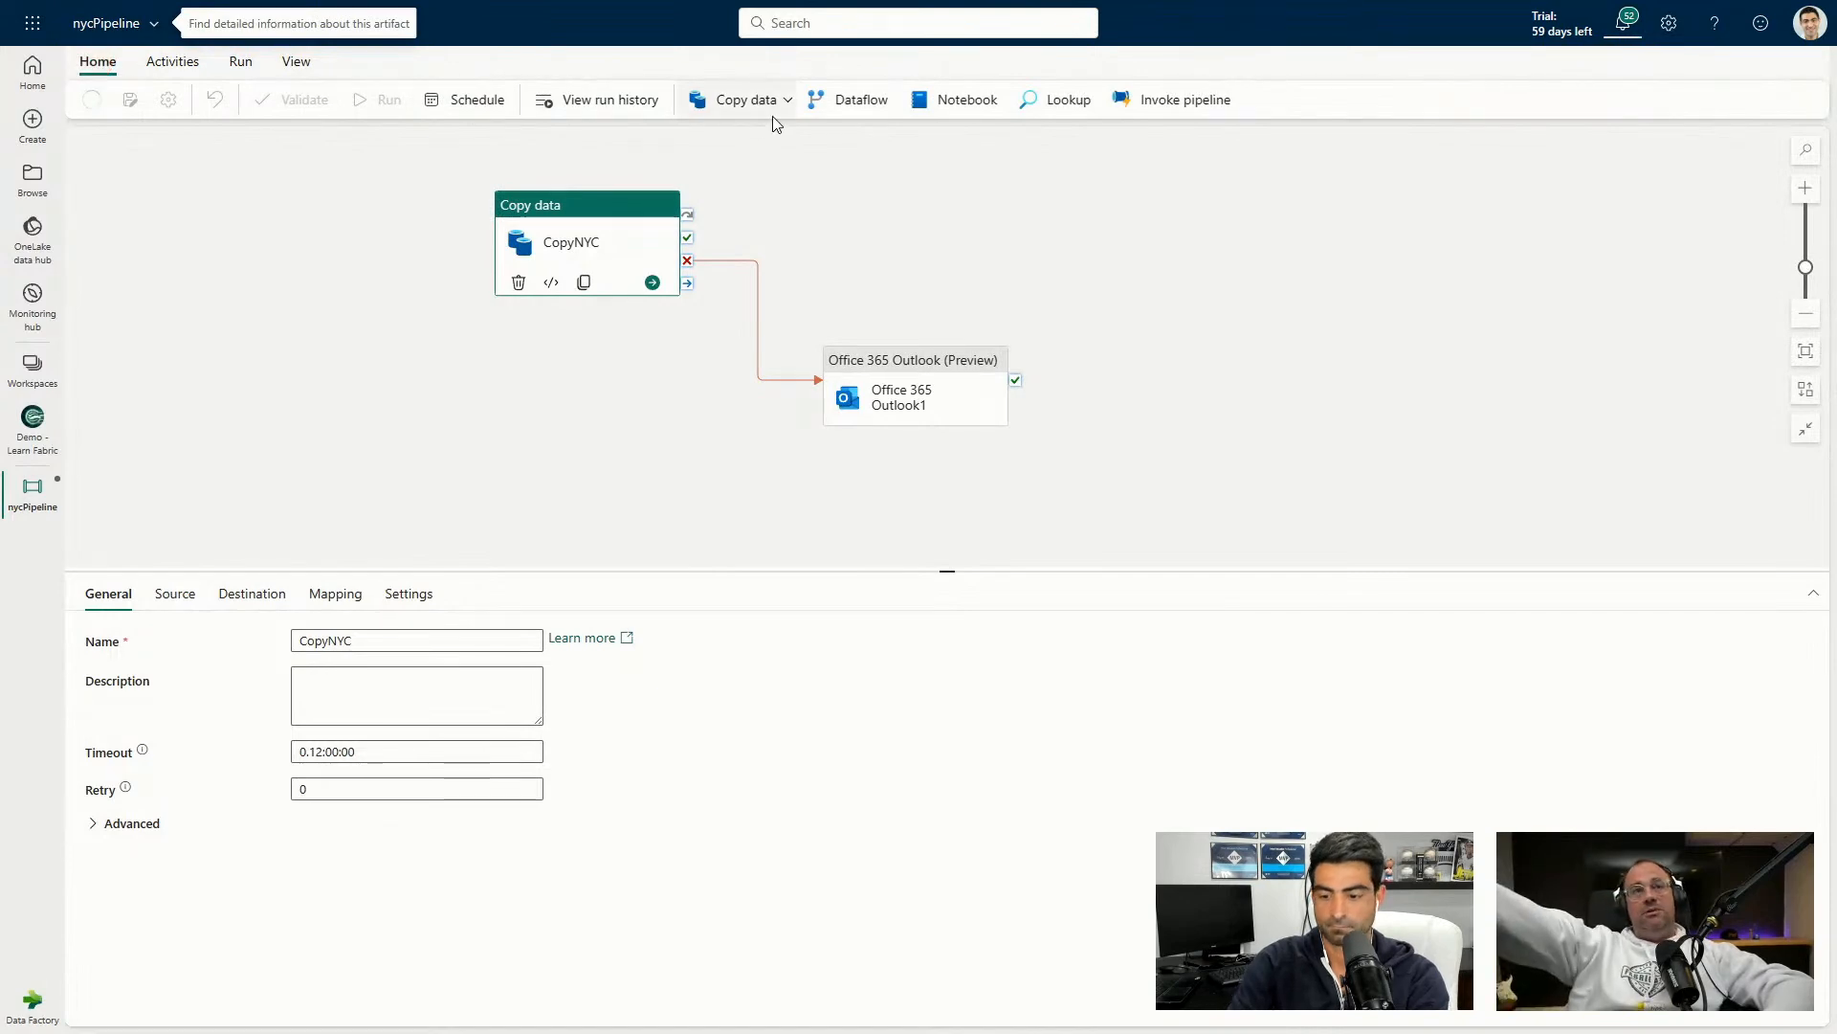
Leave full screen, reopen nycPipeline from the Demo - Learn Fabric workspace, and return to full screen.
{"action": "key", "text": "F11"}
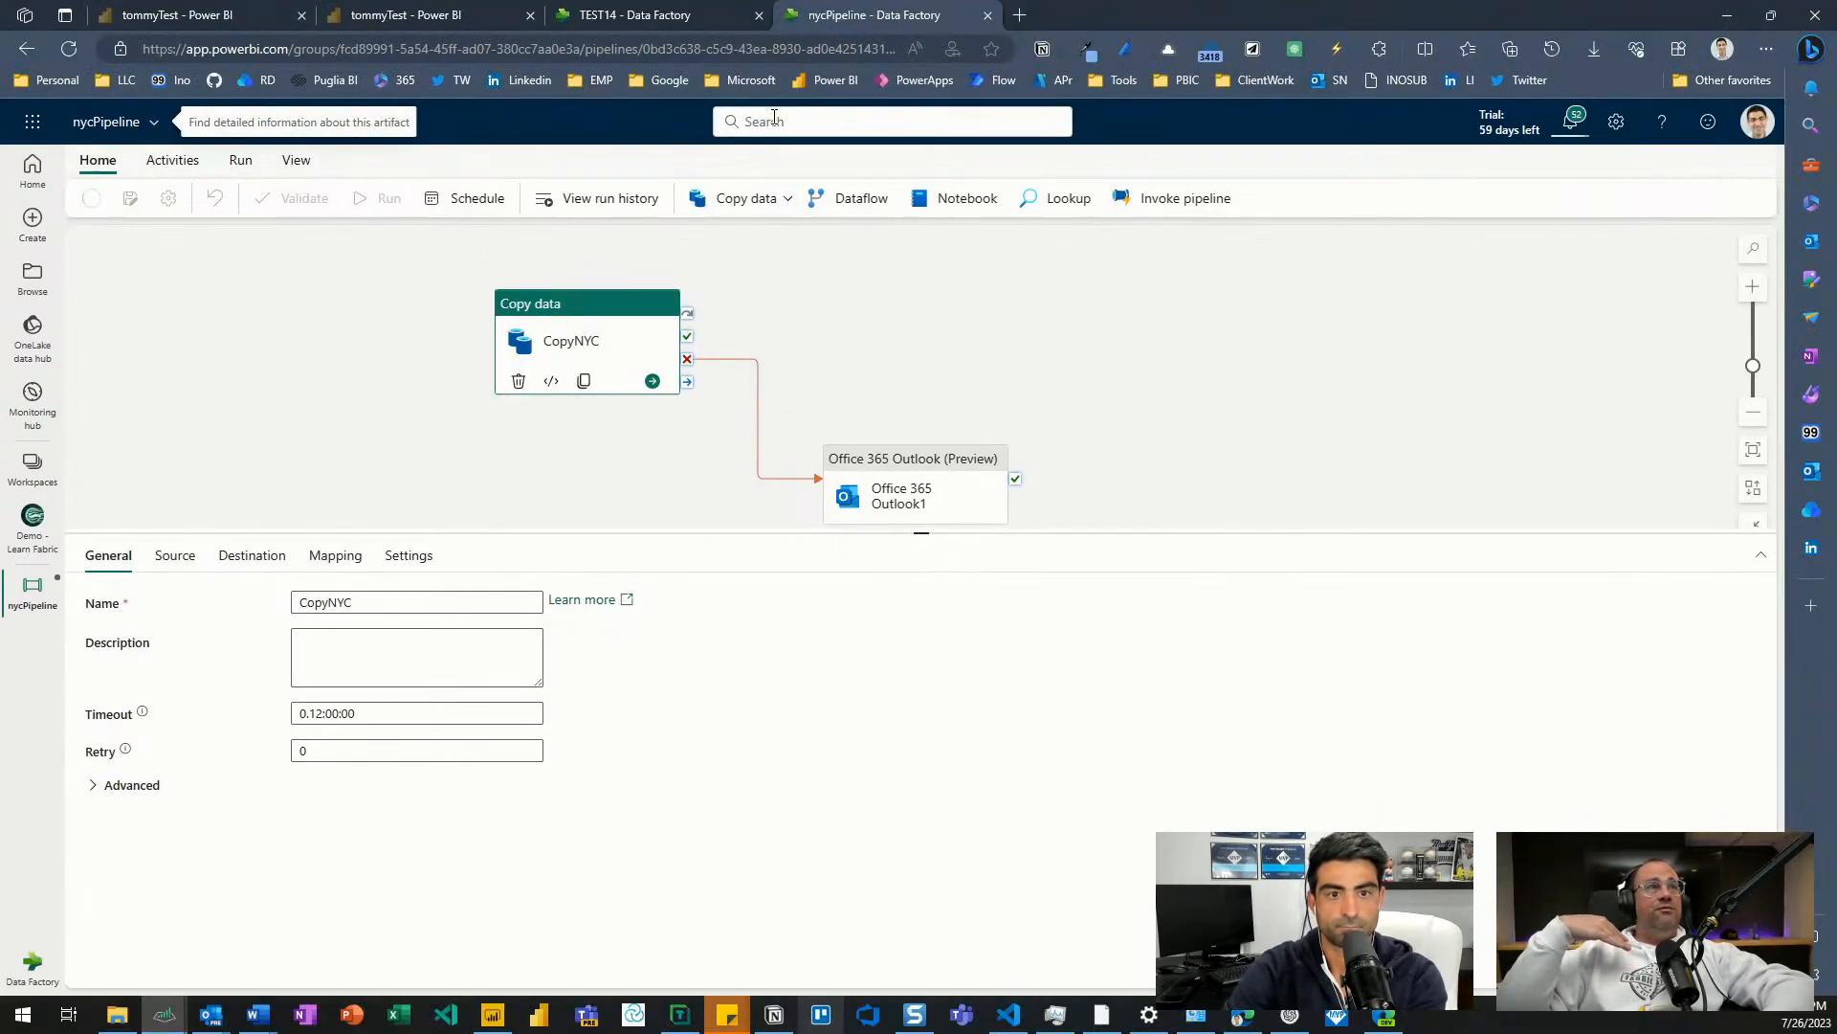
{"action": "left_click", "coordinate": [472, 163]}
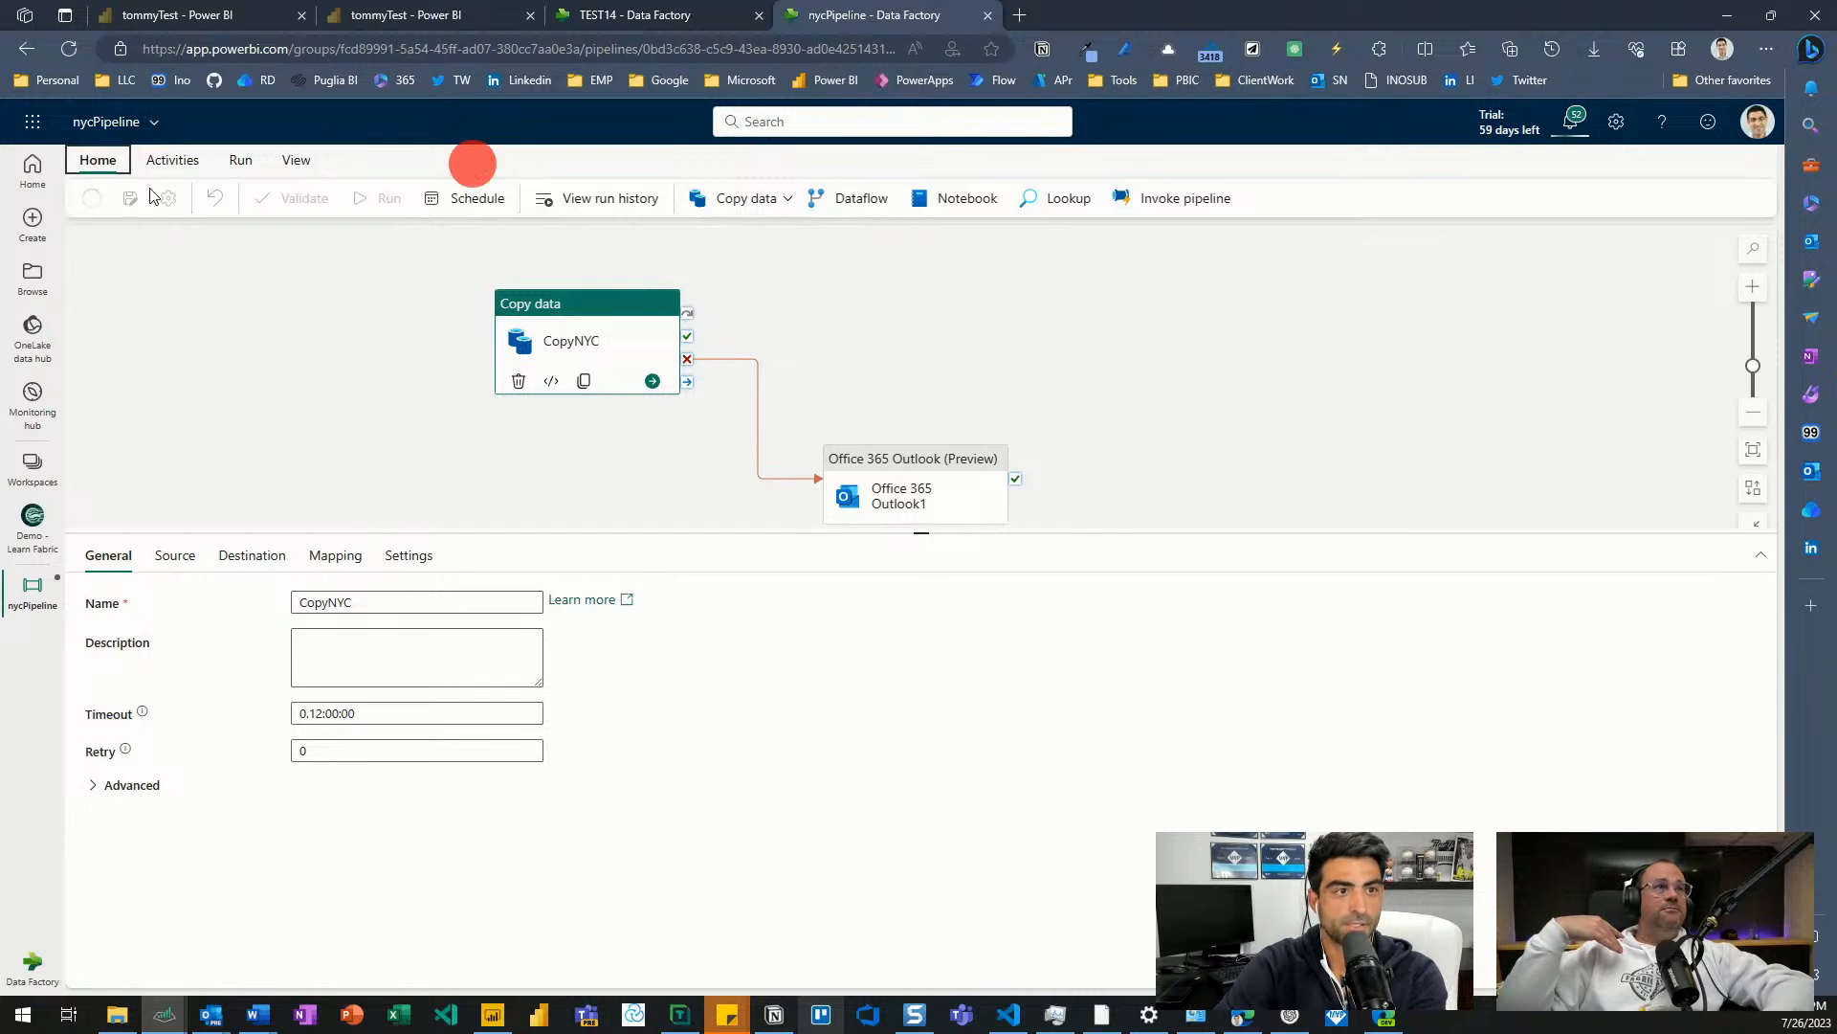
{"action": "left_click", "coordinate": [111, 122]}
{"action": "left_click", "coordinate": [145, 259]}
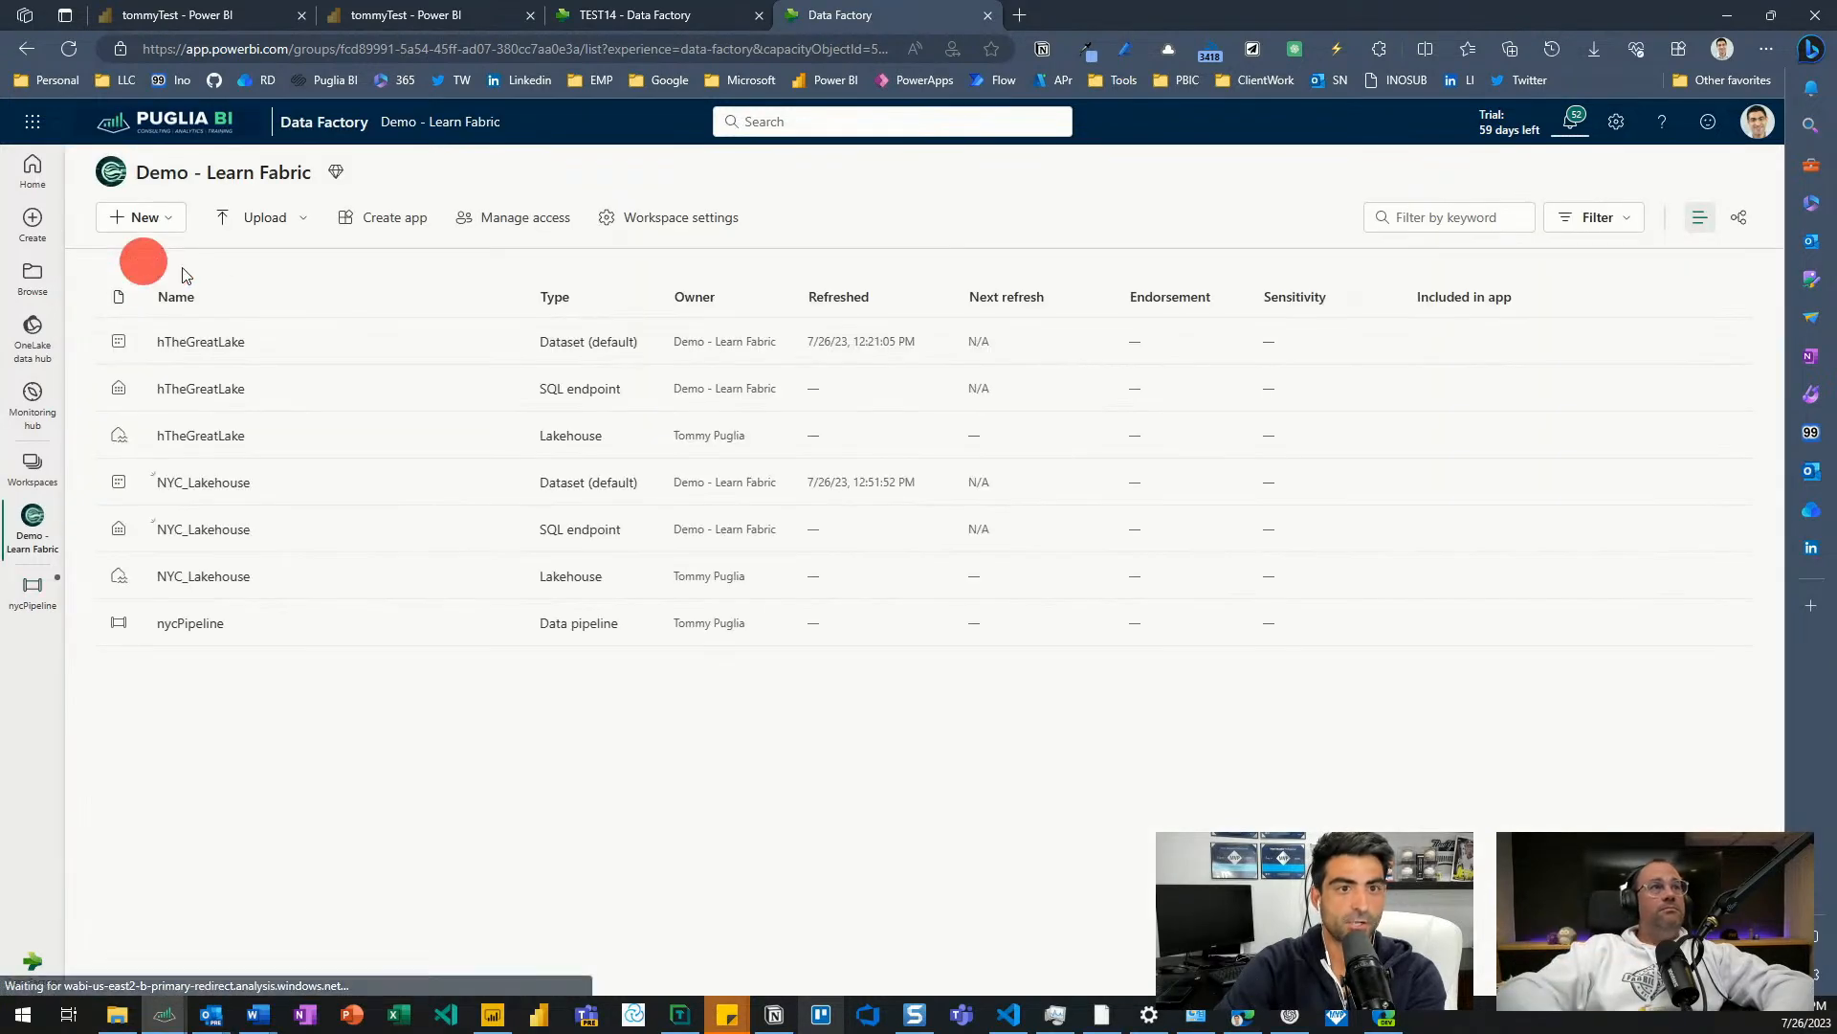
{"action": "left_click", "coordinate": [192, 622]}
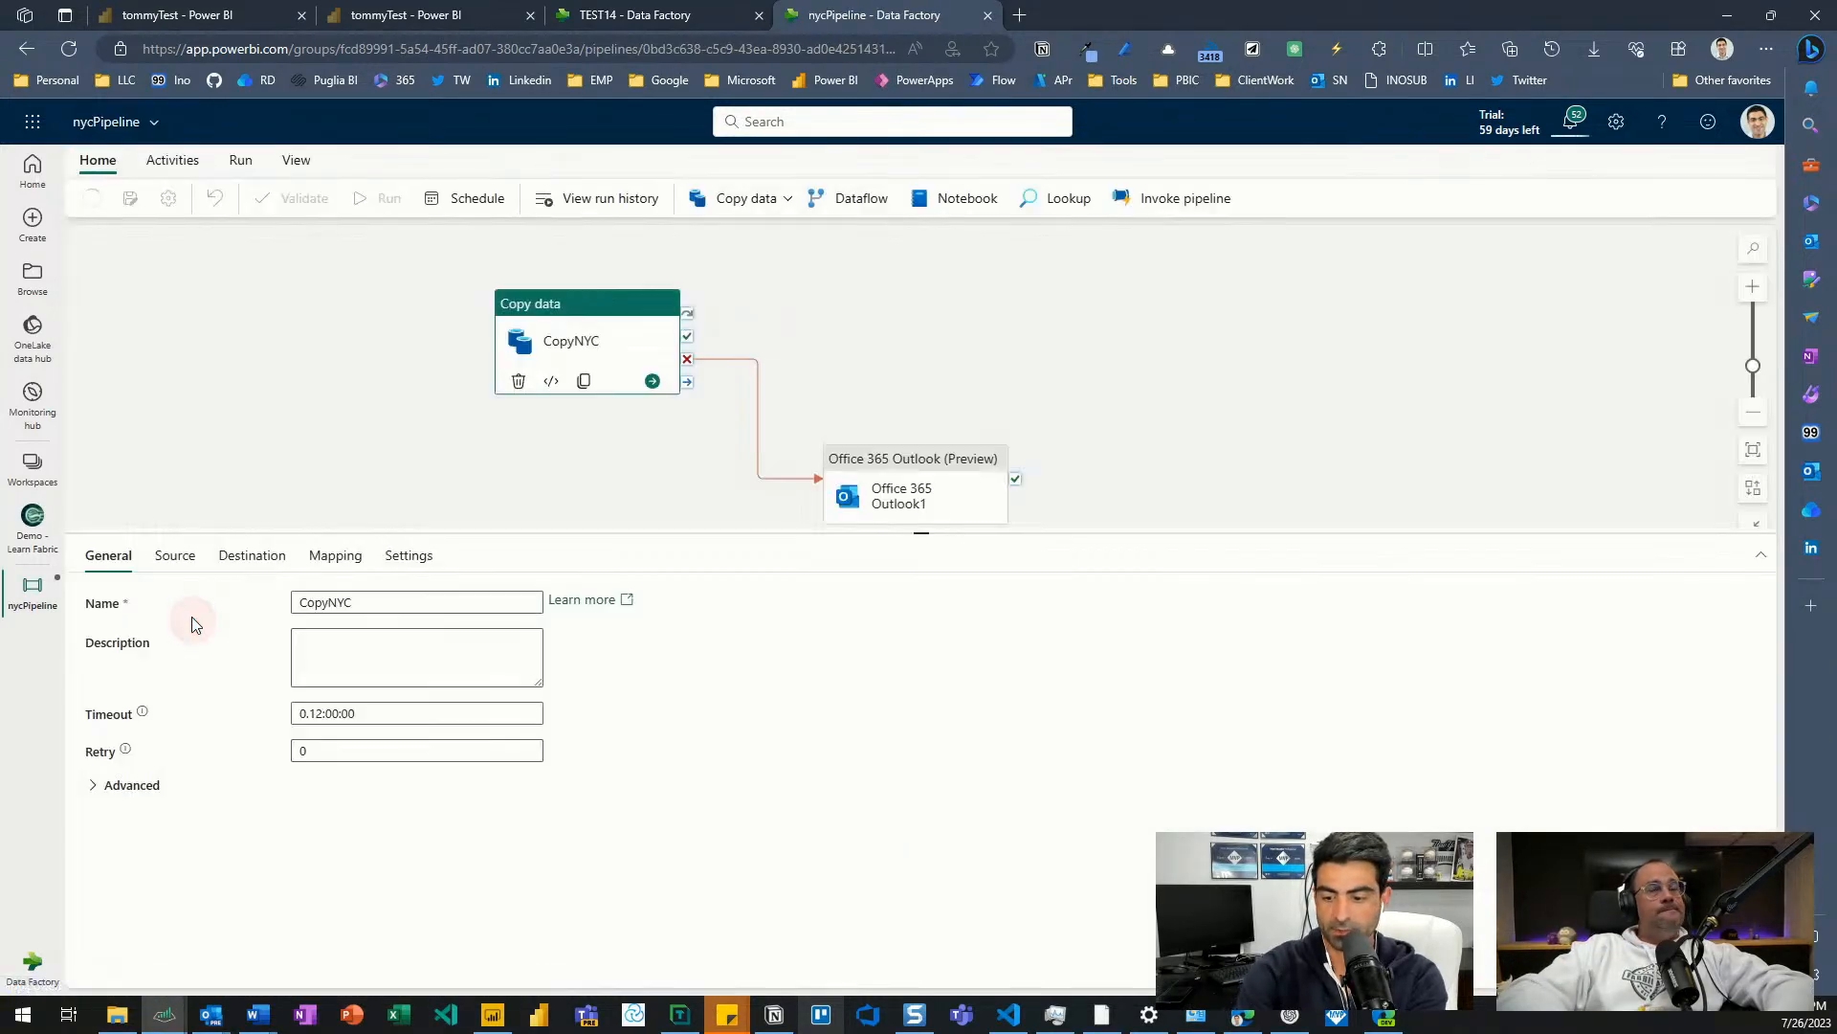
{"action": "key", "text": "F11"}
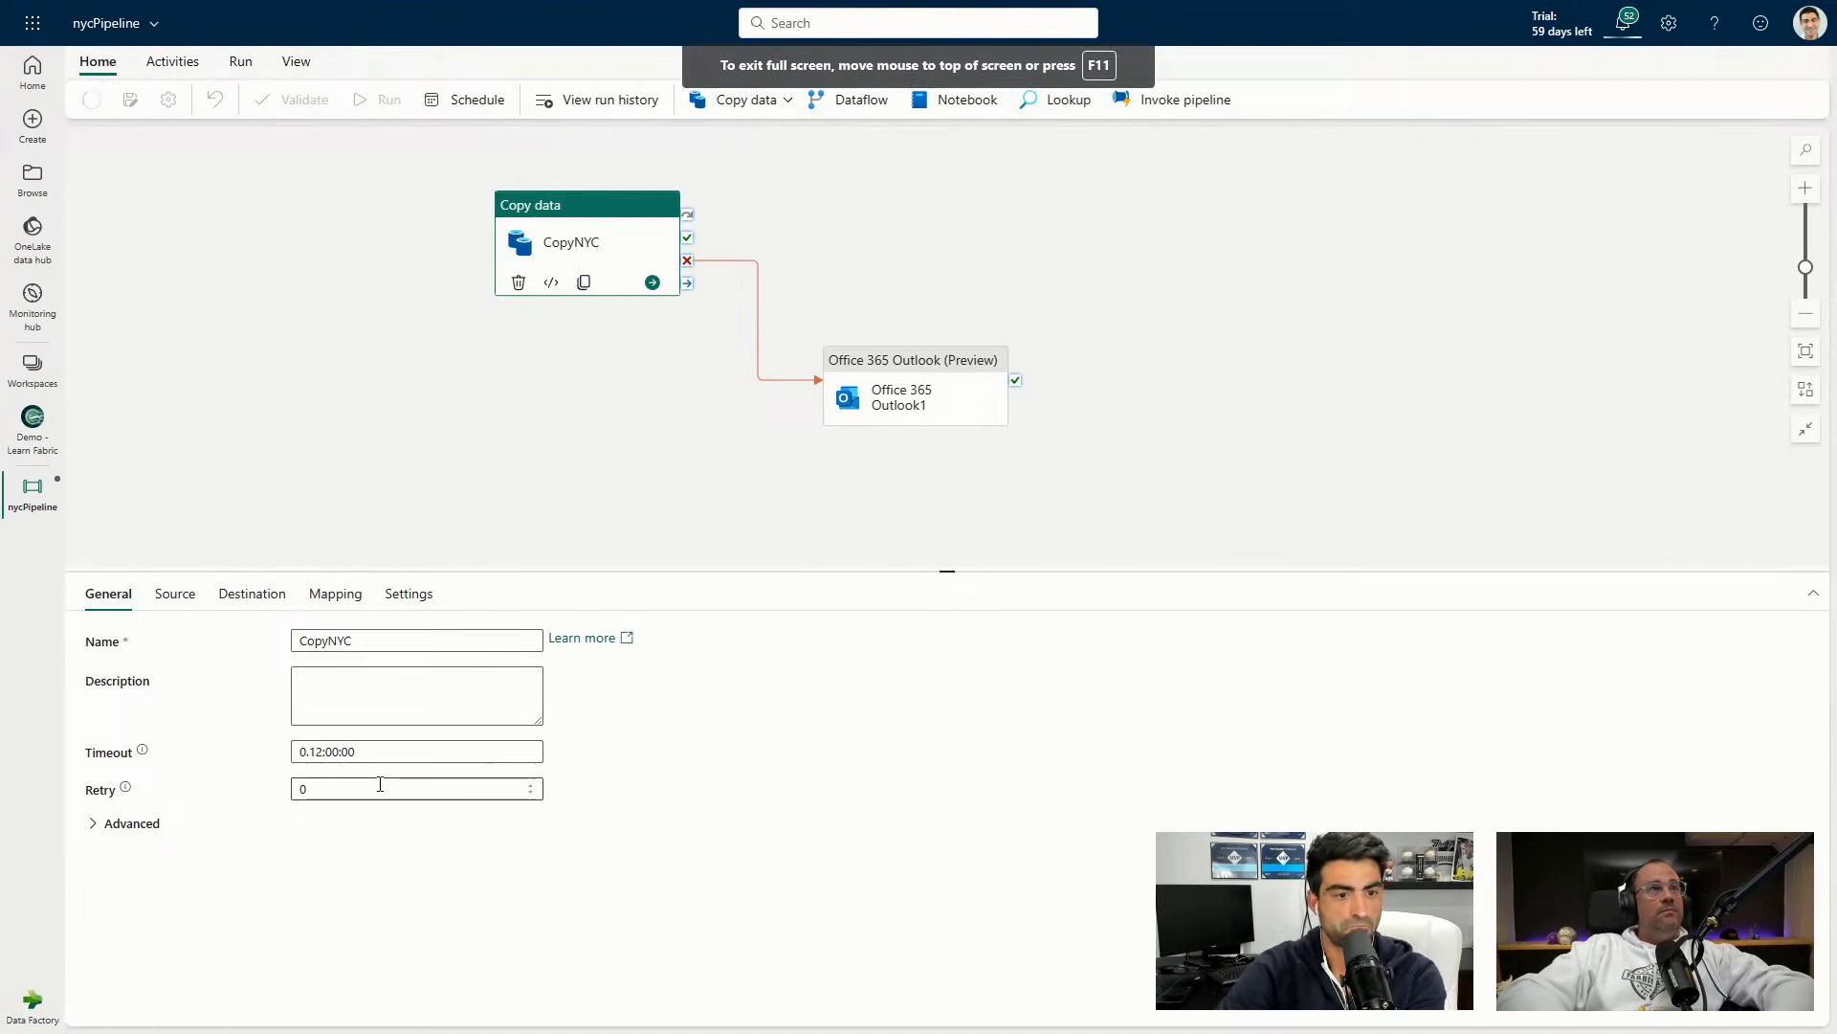
{"action": "left_click", "coordinate": [174, 594]}
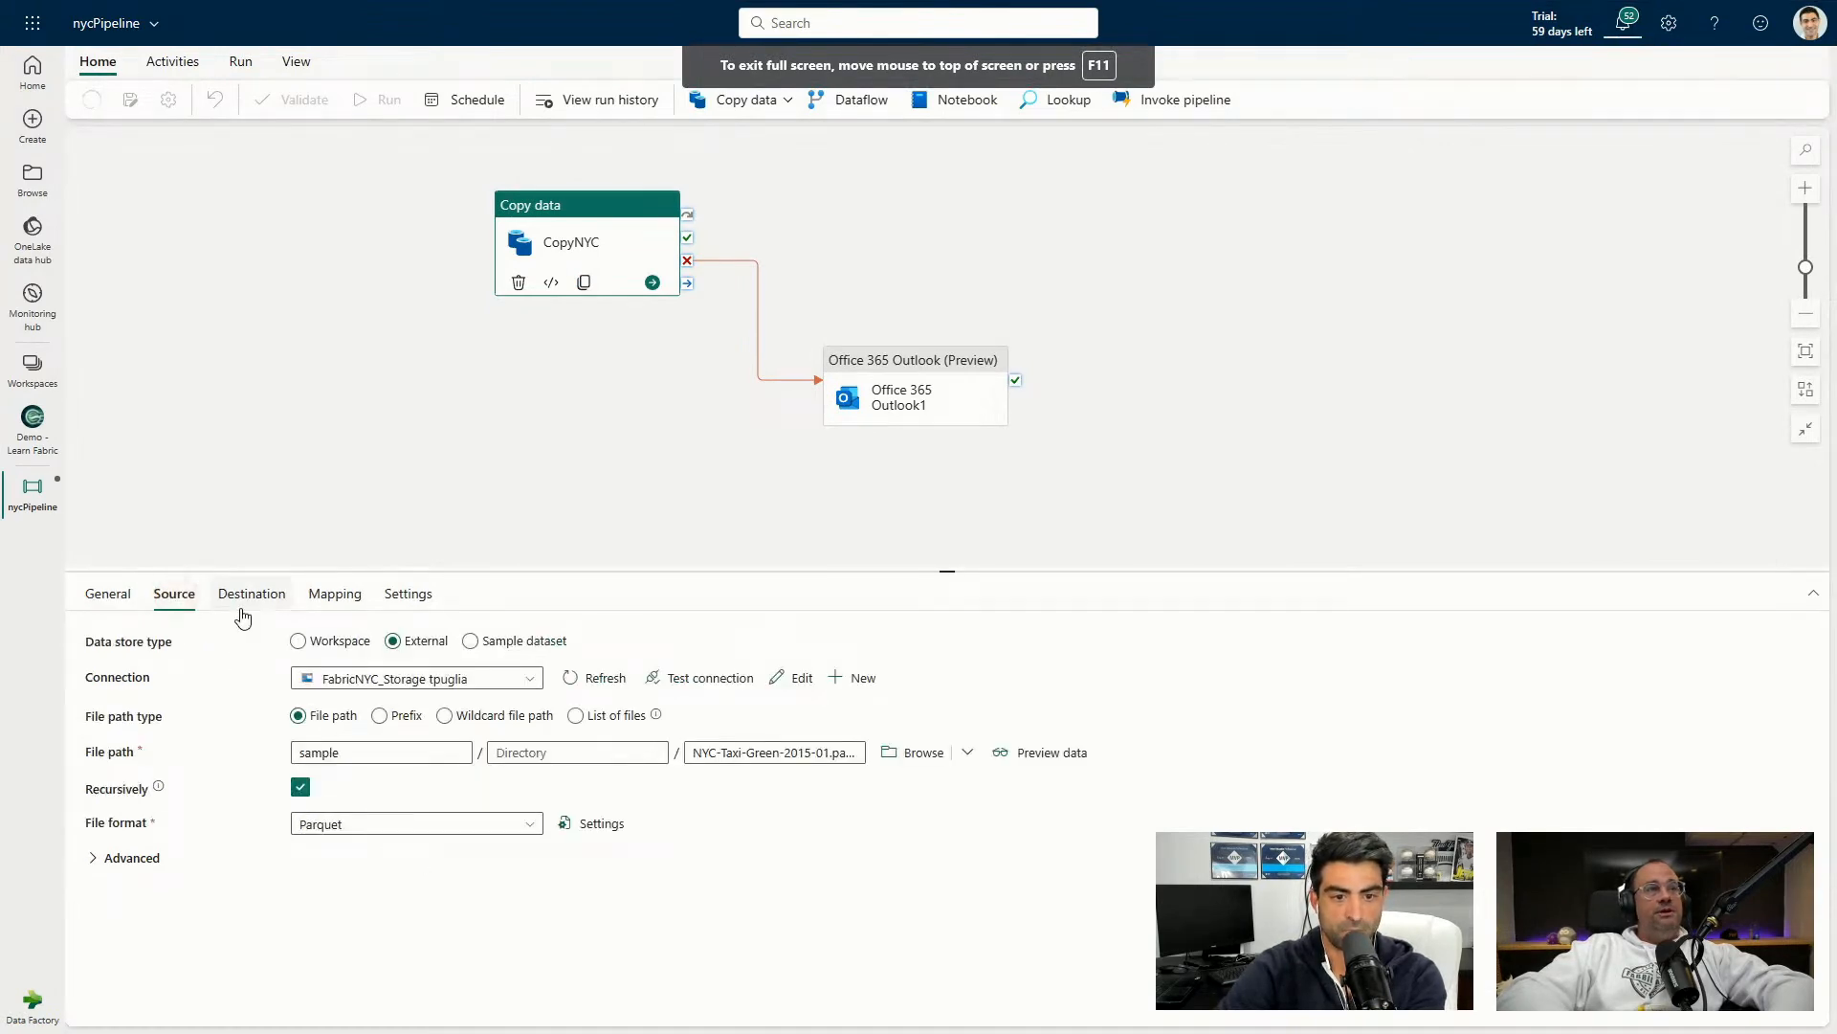
Reload the pipeline page, then head to the Demo - Learn Fabric workspace via its details.
{"action": "key", "text": "F5"}
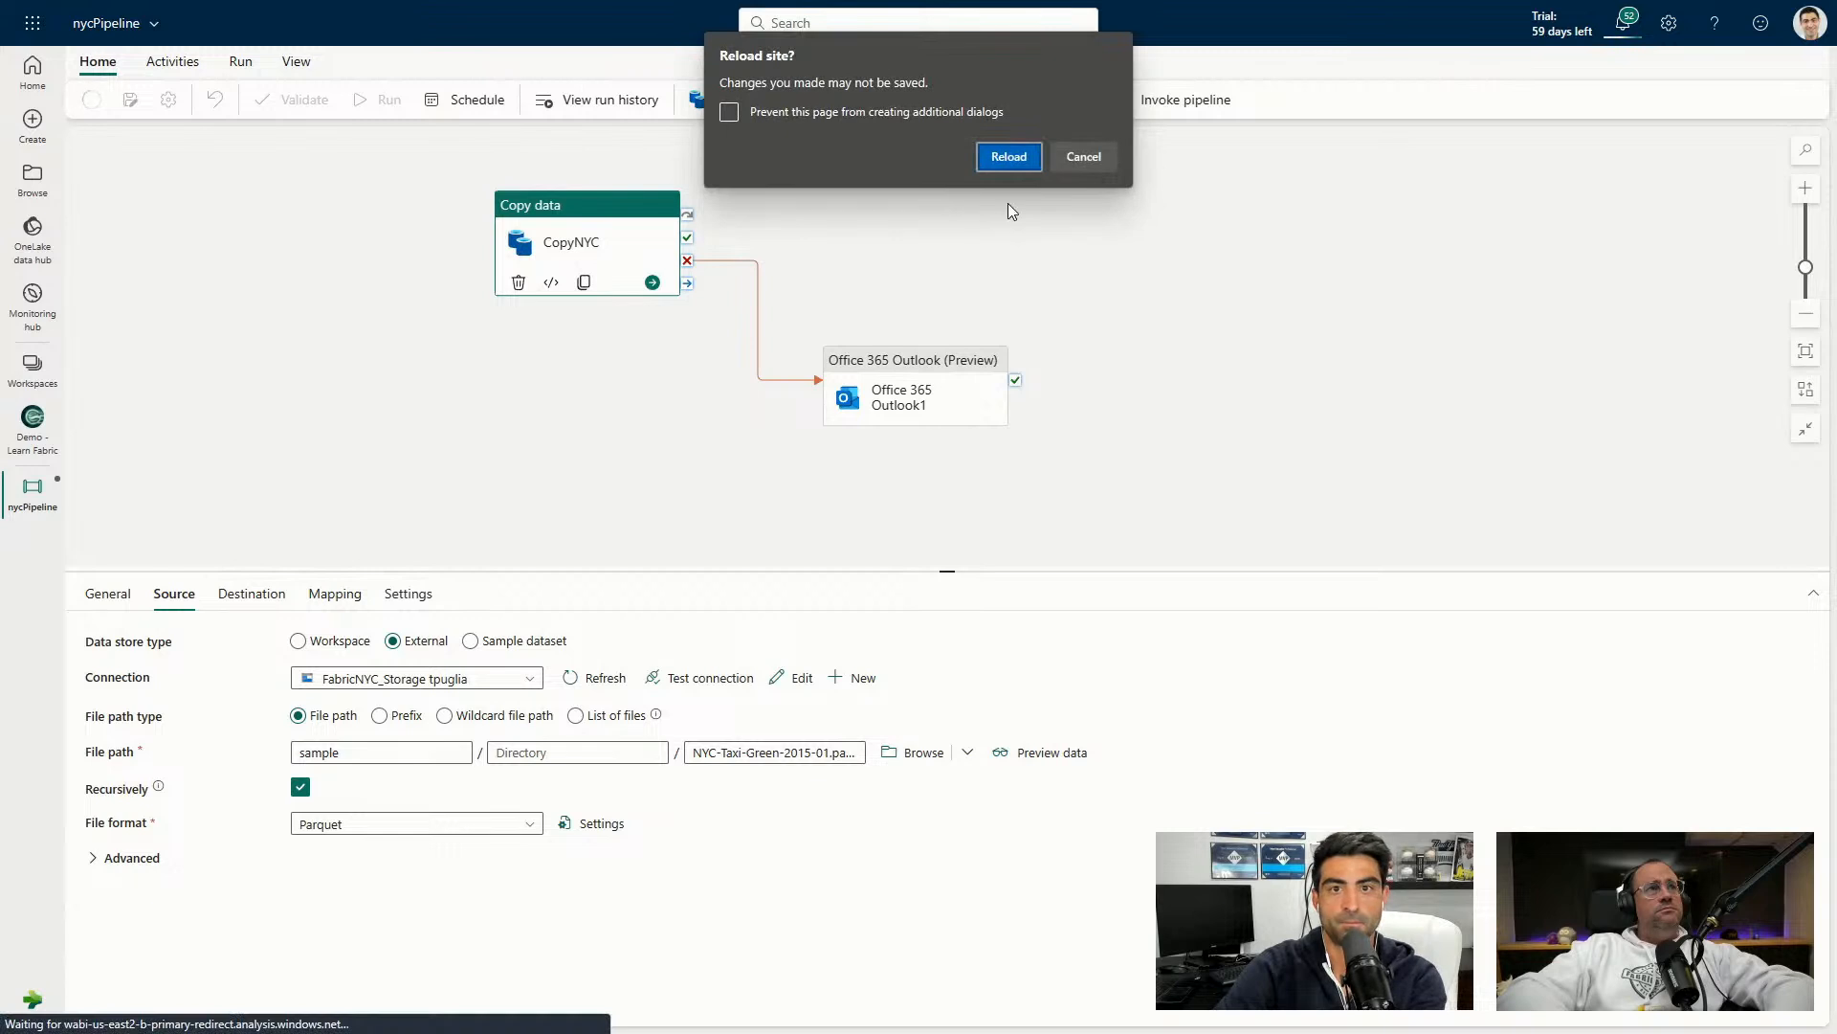
{"action": "left_click", "coordinate": [1013, 159]}
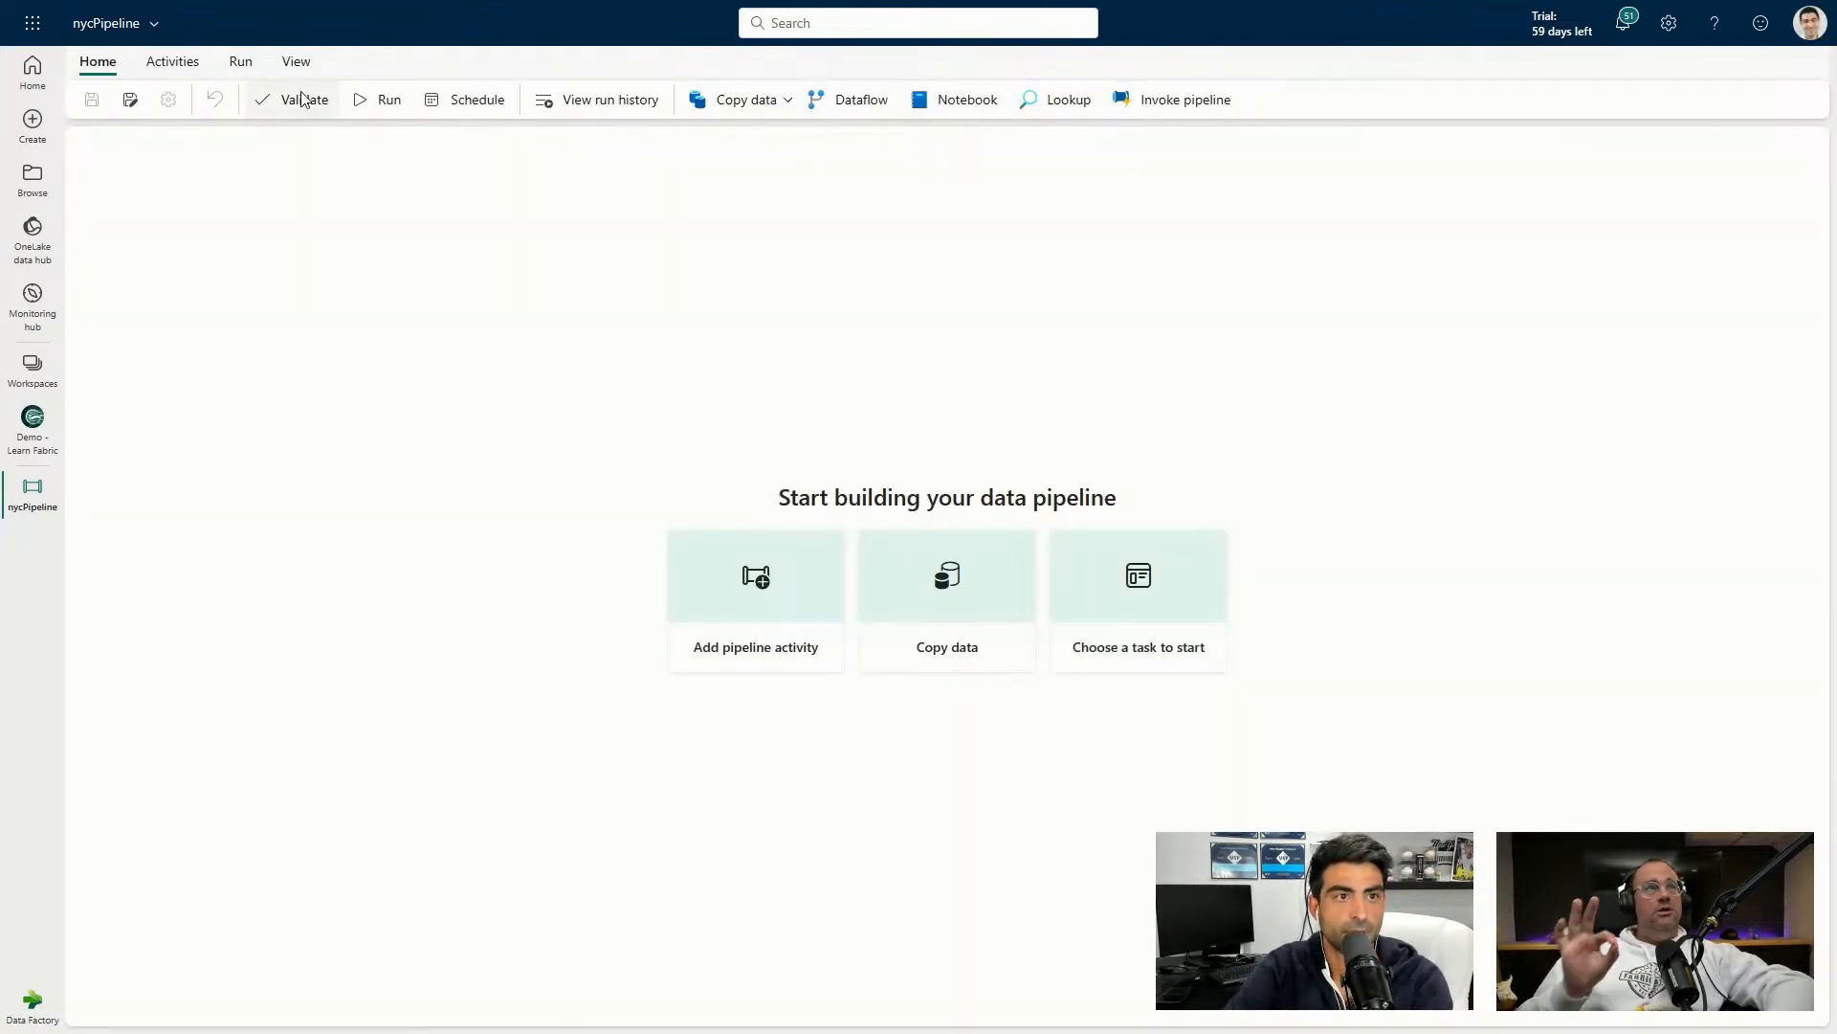
{"action": "left_click", "coordinate": [92, 22]}
{"action": "left_click", "coordinate": [151, 153]}
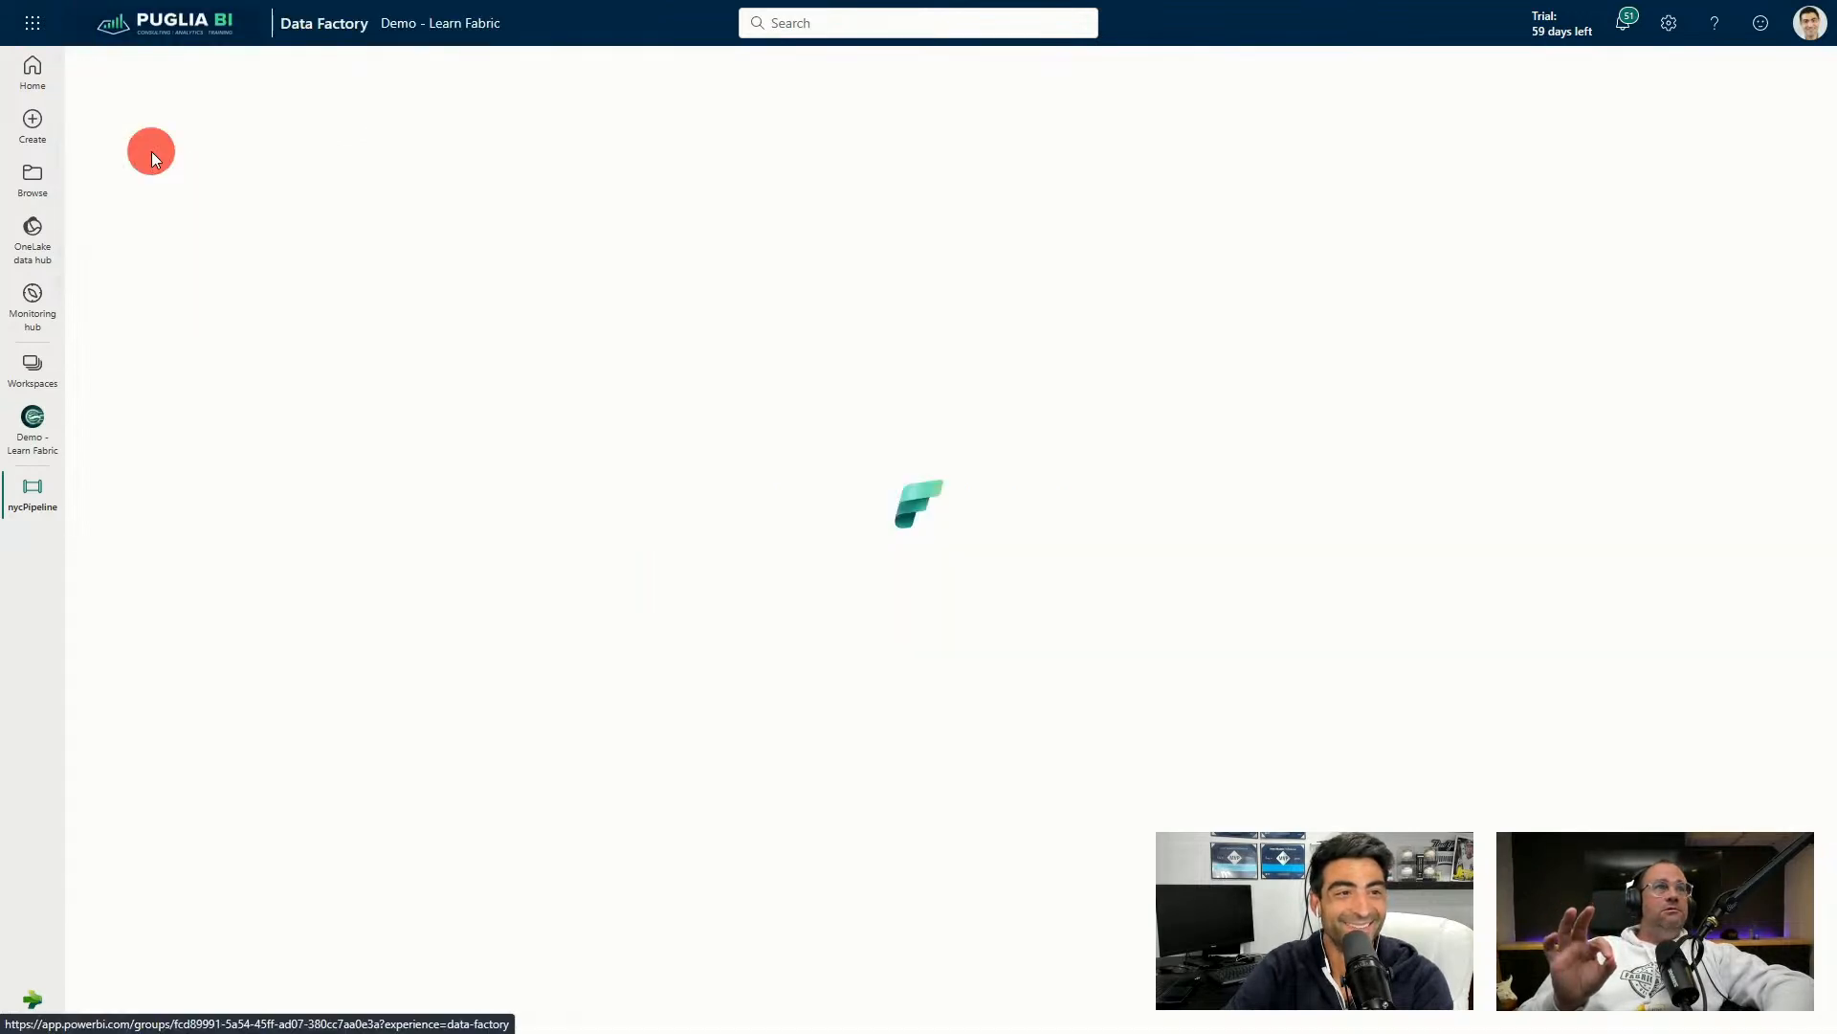
Open nycPipeline from the workspace list, then switch over to the TEST14 pipeline.
{"action": "left_click", "coordinate": [198, 527]}
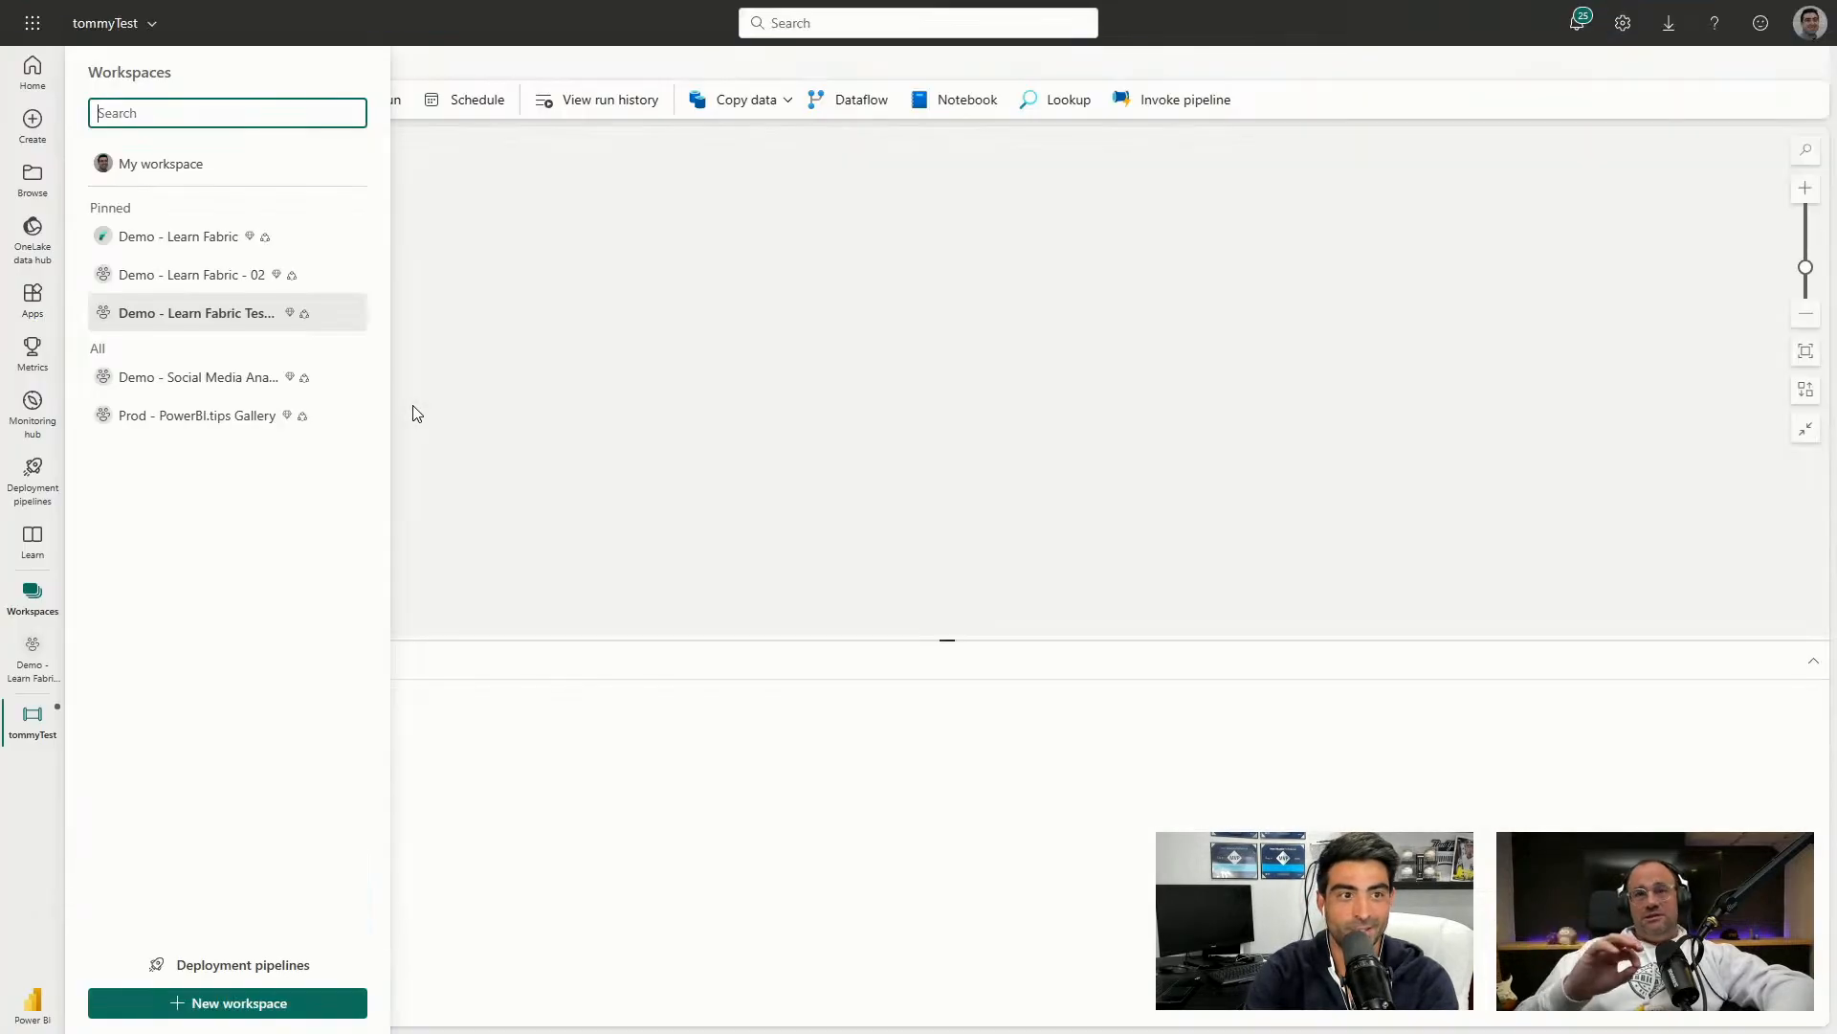
{"action": "left_click", "coordinate": [1242, 336]}
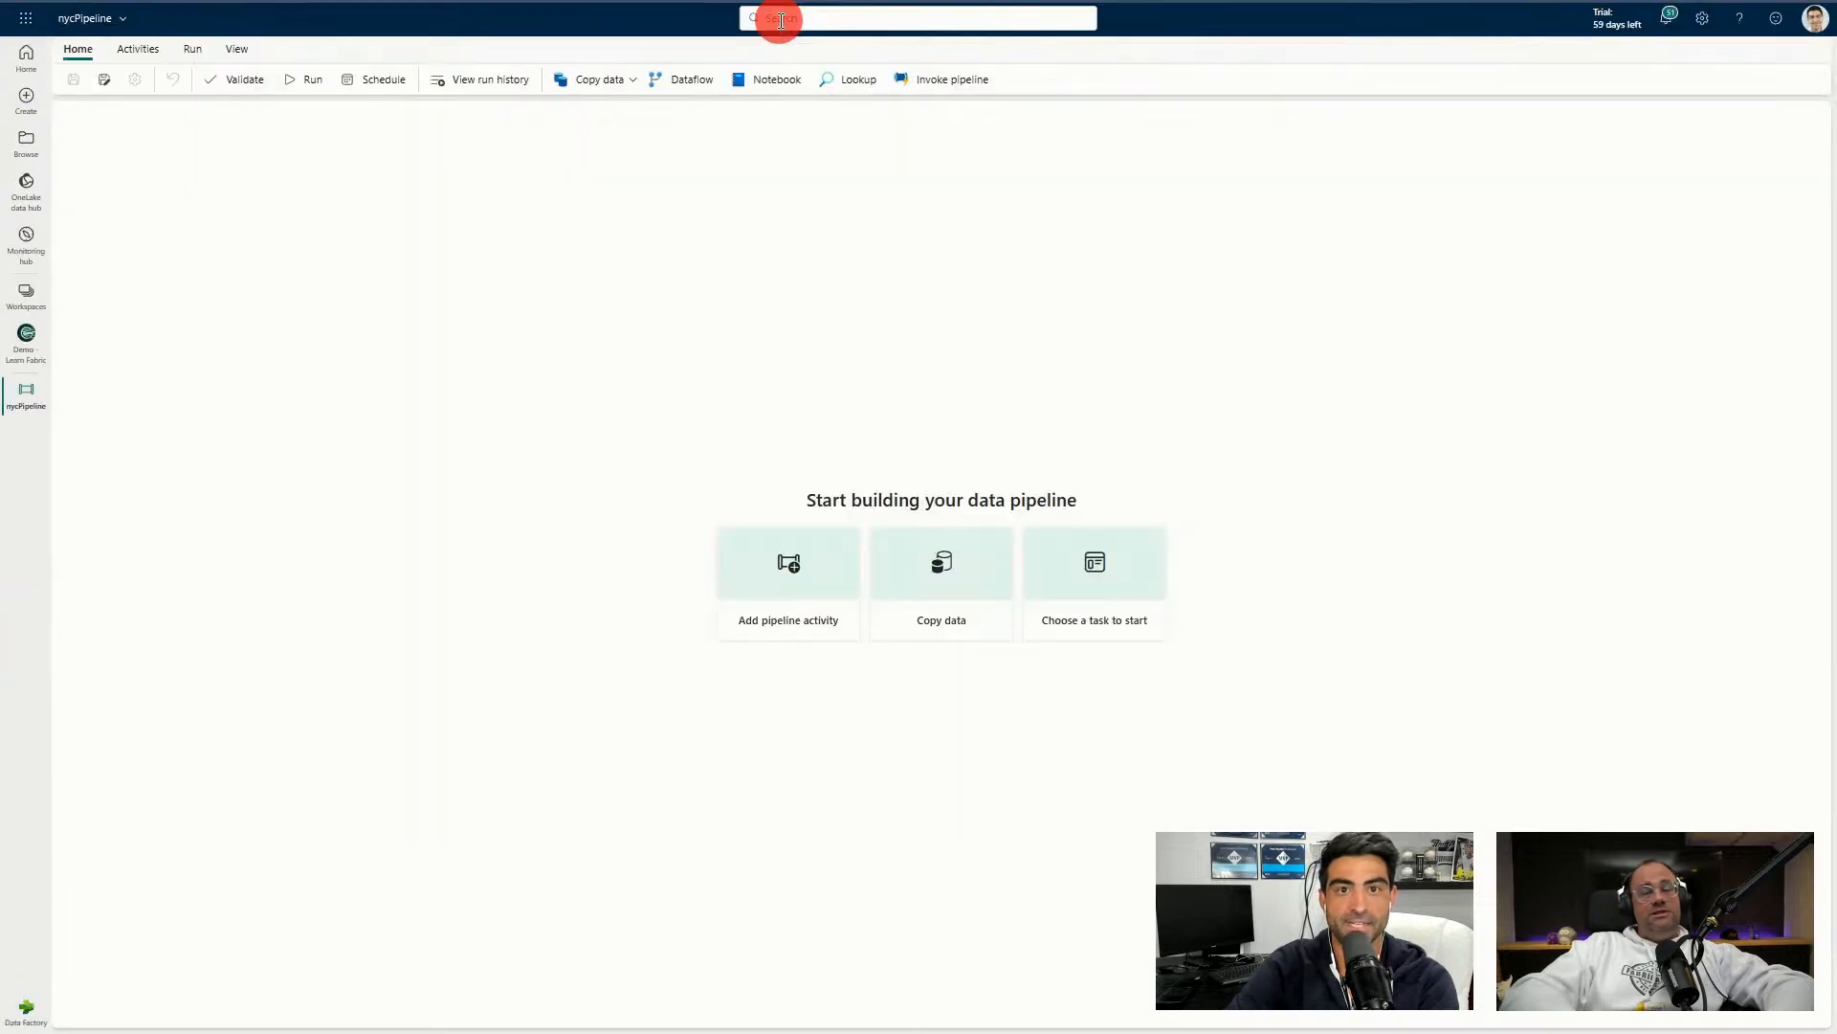
{"action": "mouse_move", "coordinate": [869, 2]}
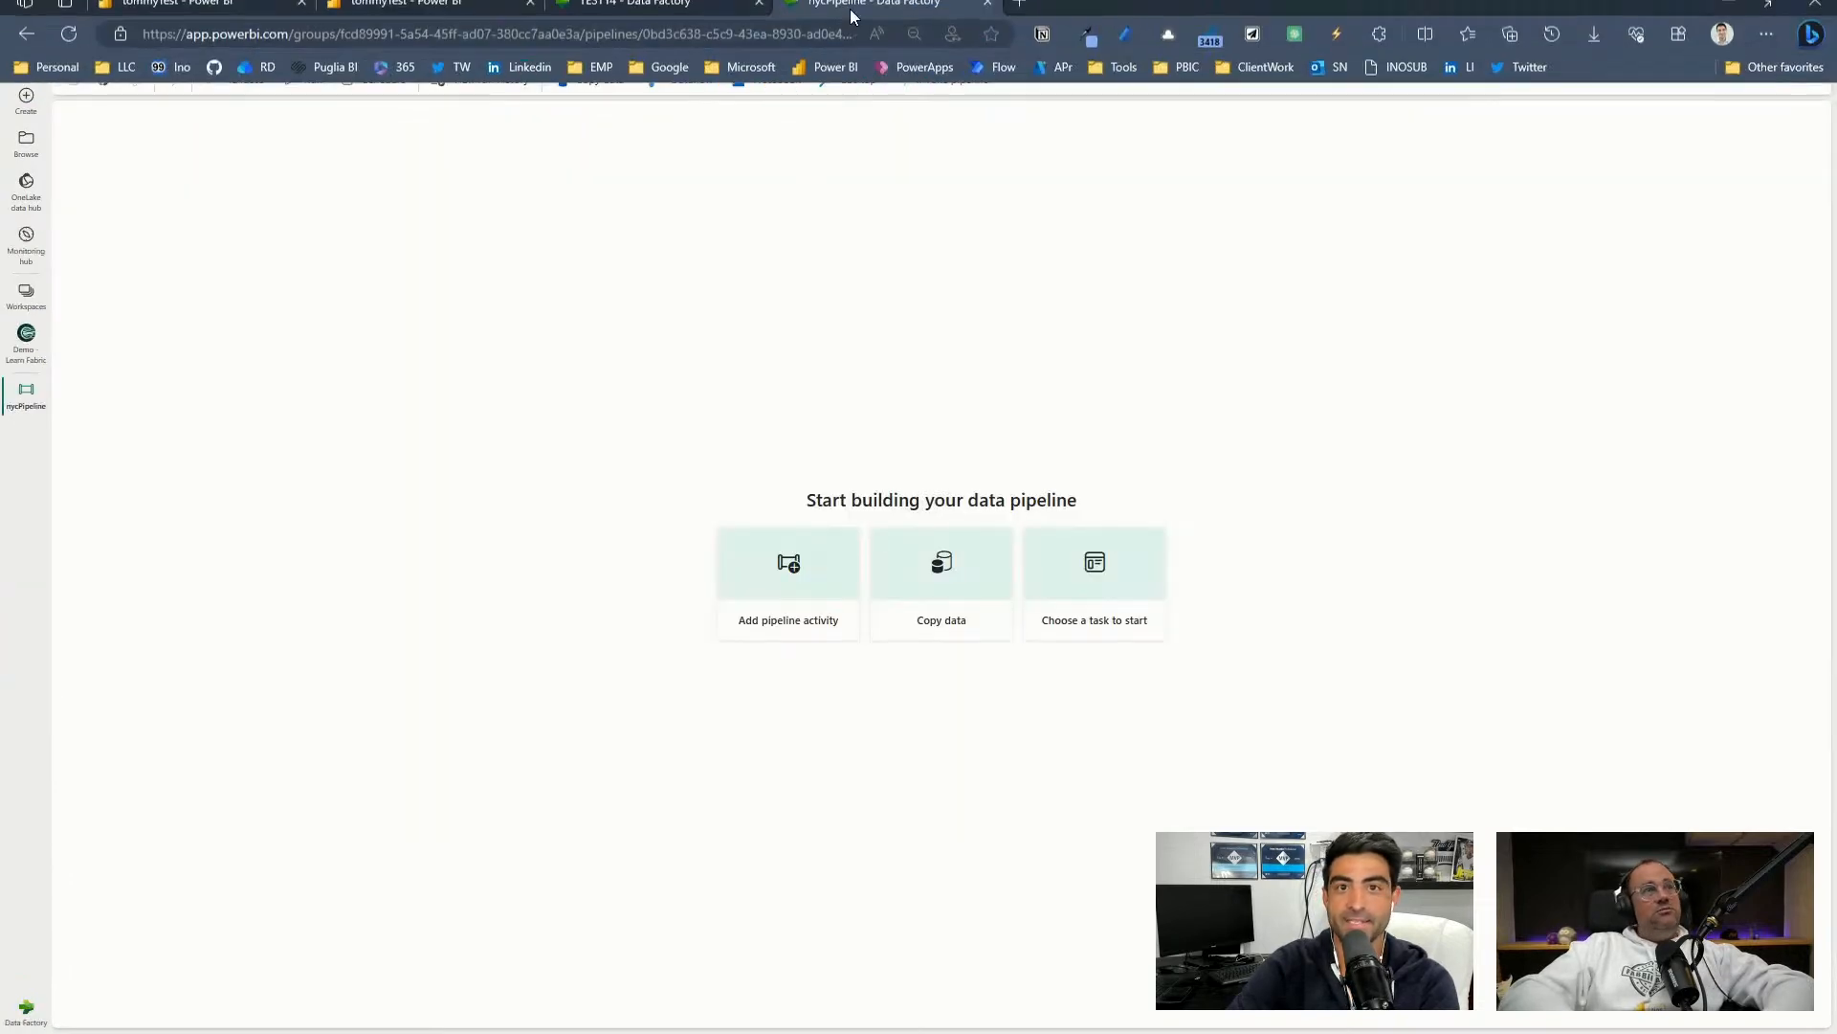
{"action": "left_click", "coordinate": [708, 19]}
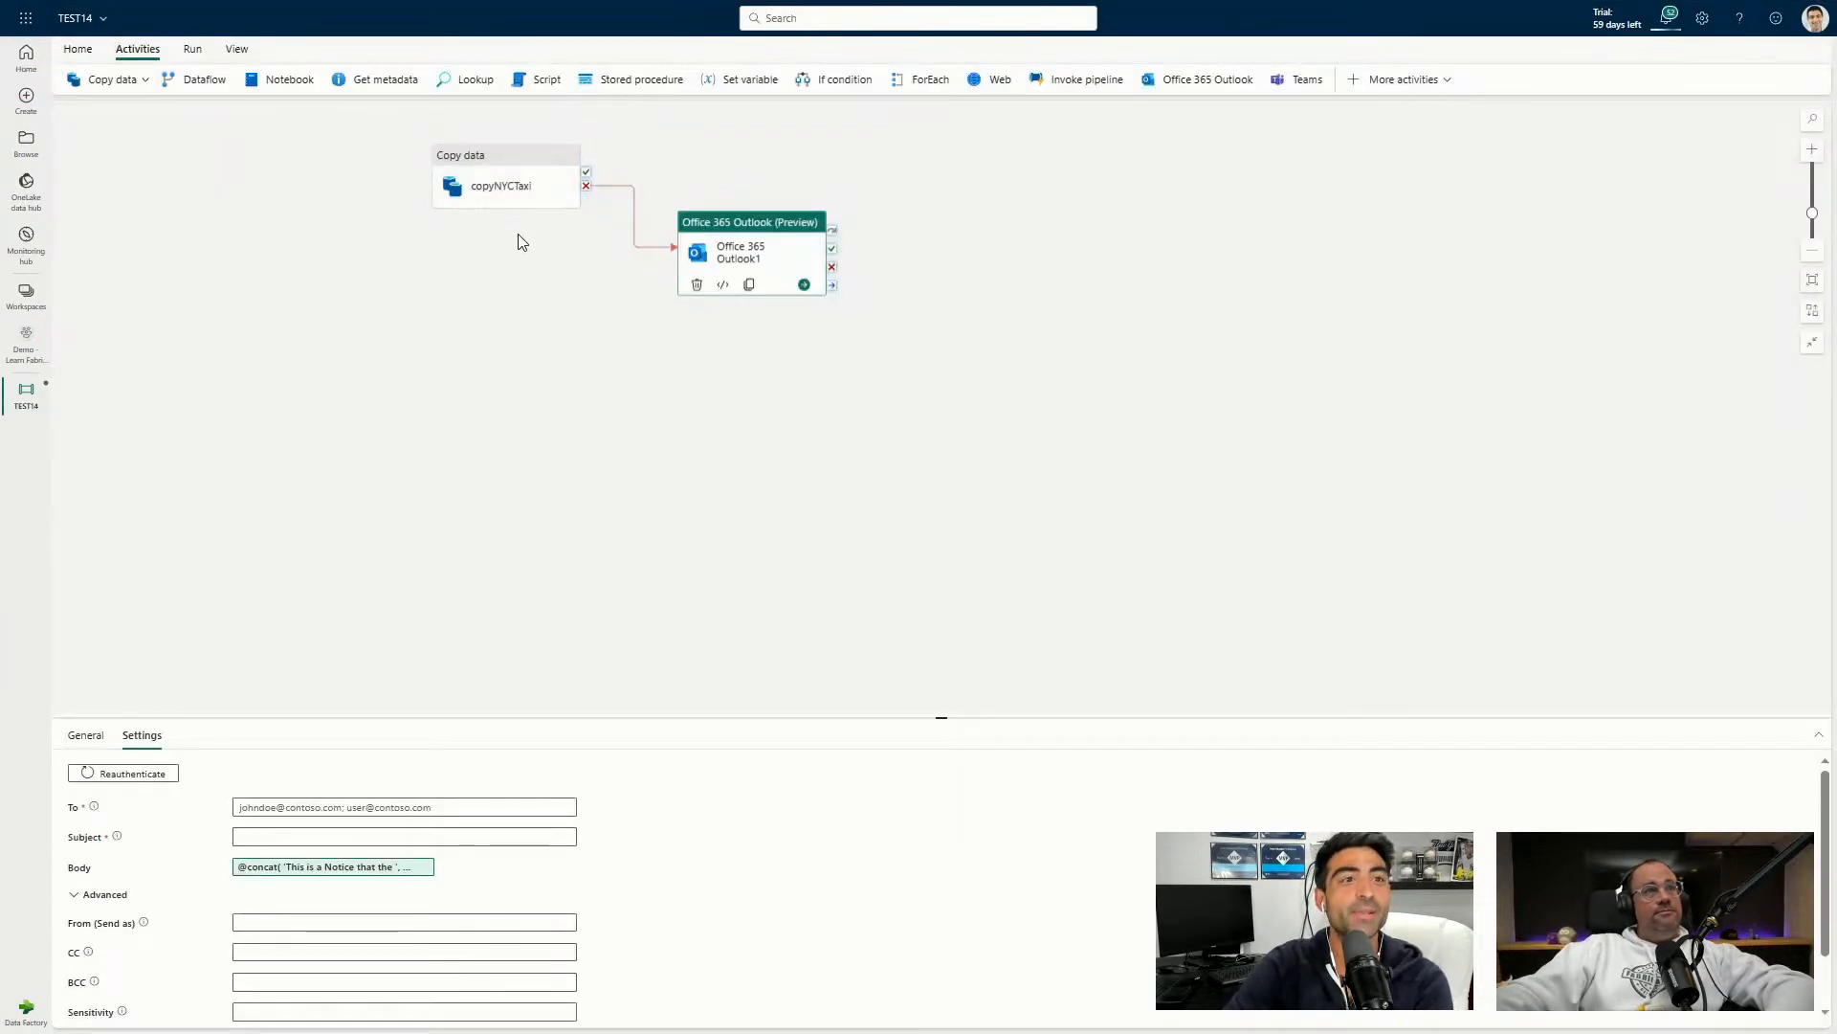
Nudge the copyNYCTaxi activity down and left on the TEST14 canvas.
{"action": "left_click", "coordinate": [496, 181]}
{"action": "left_click_drag", "start_coordinate": [496, 181], "coordinate": [486, 221]}
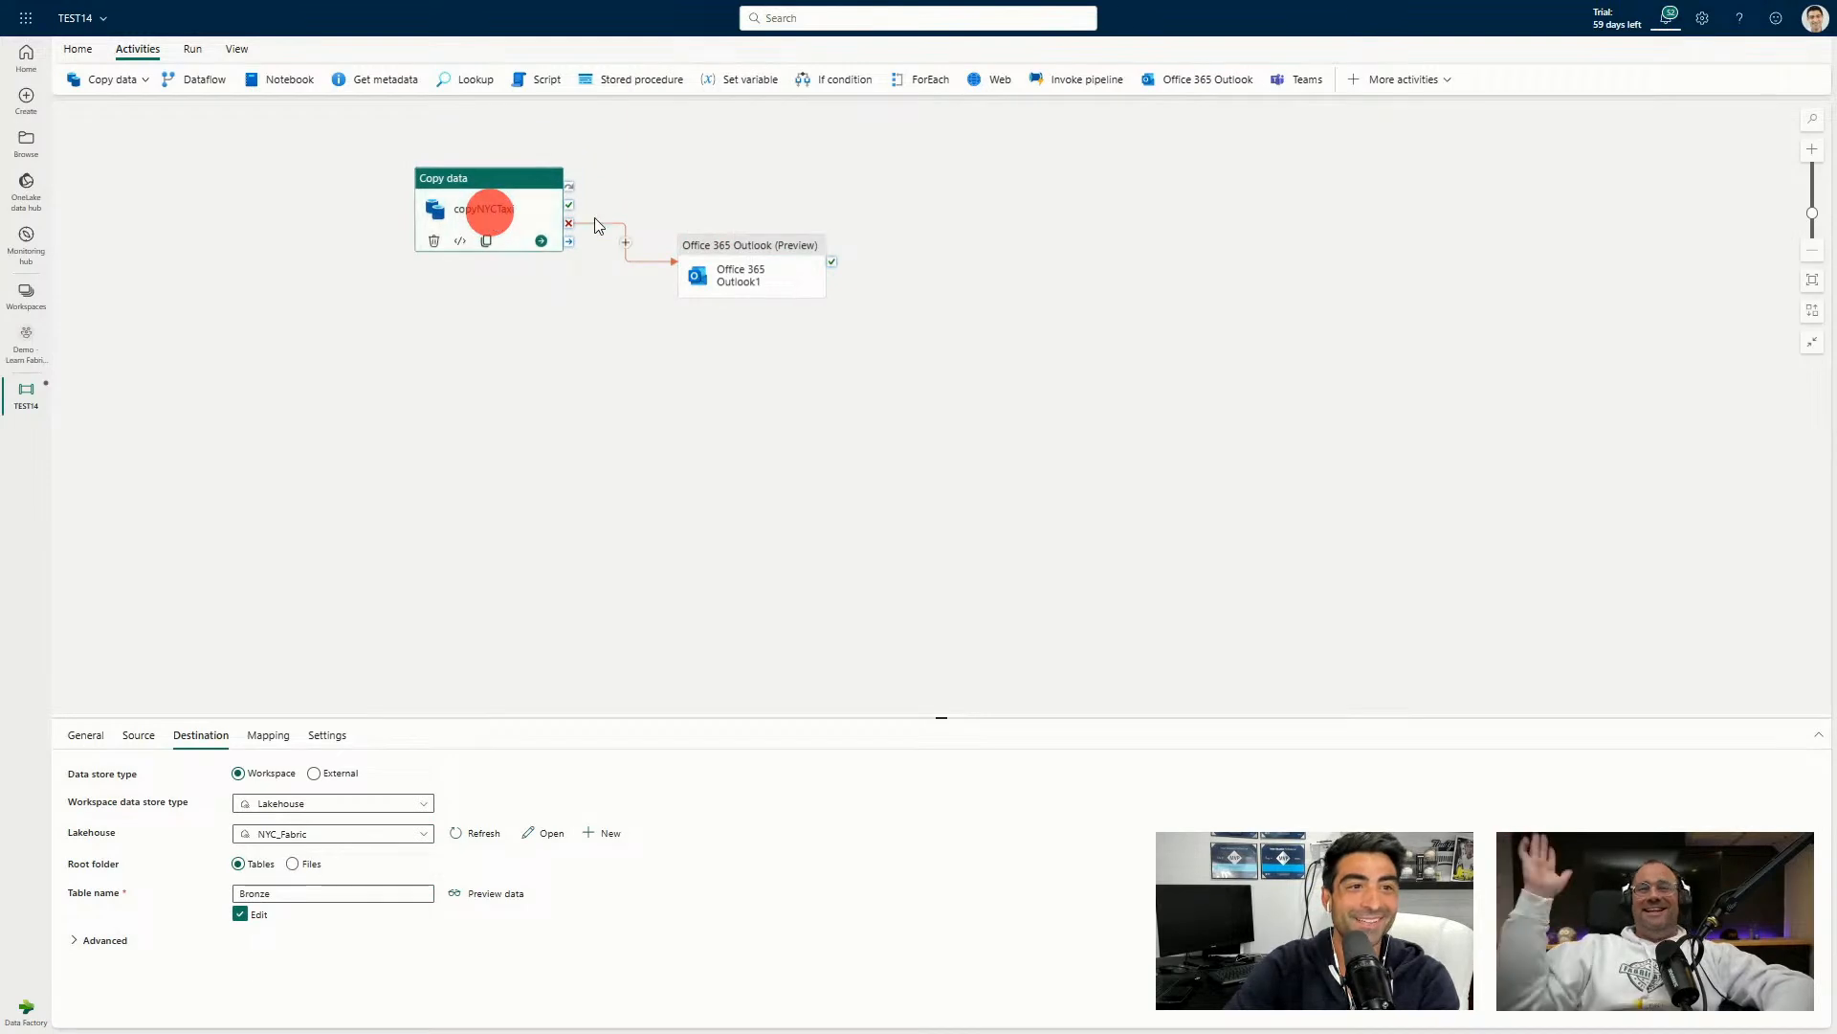
{"action": "left_click", "coordinate": [192, 48]}
{"action": "left_click", "coordinate": [77, 48]}
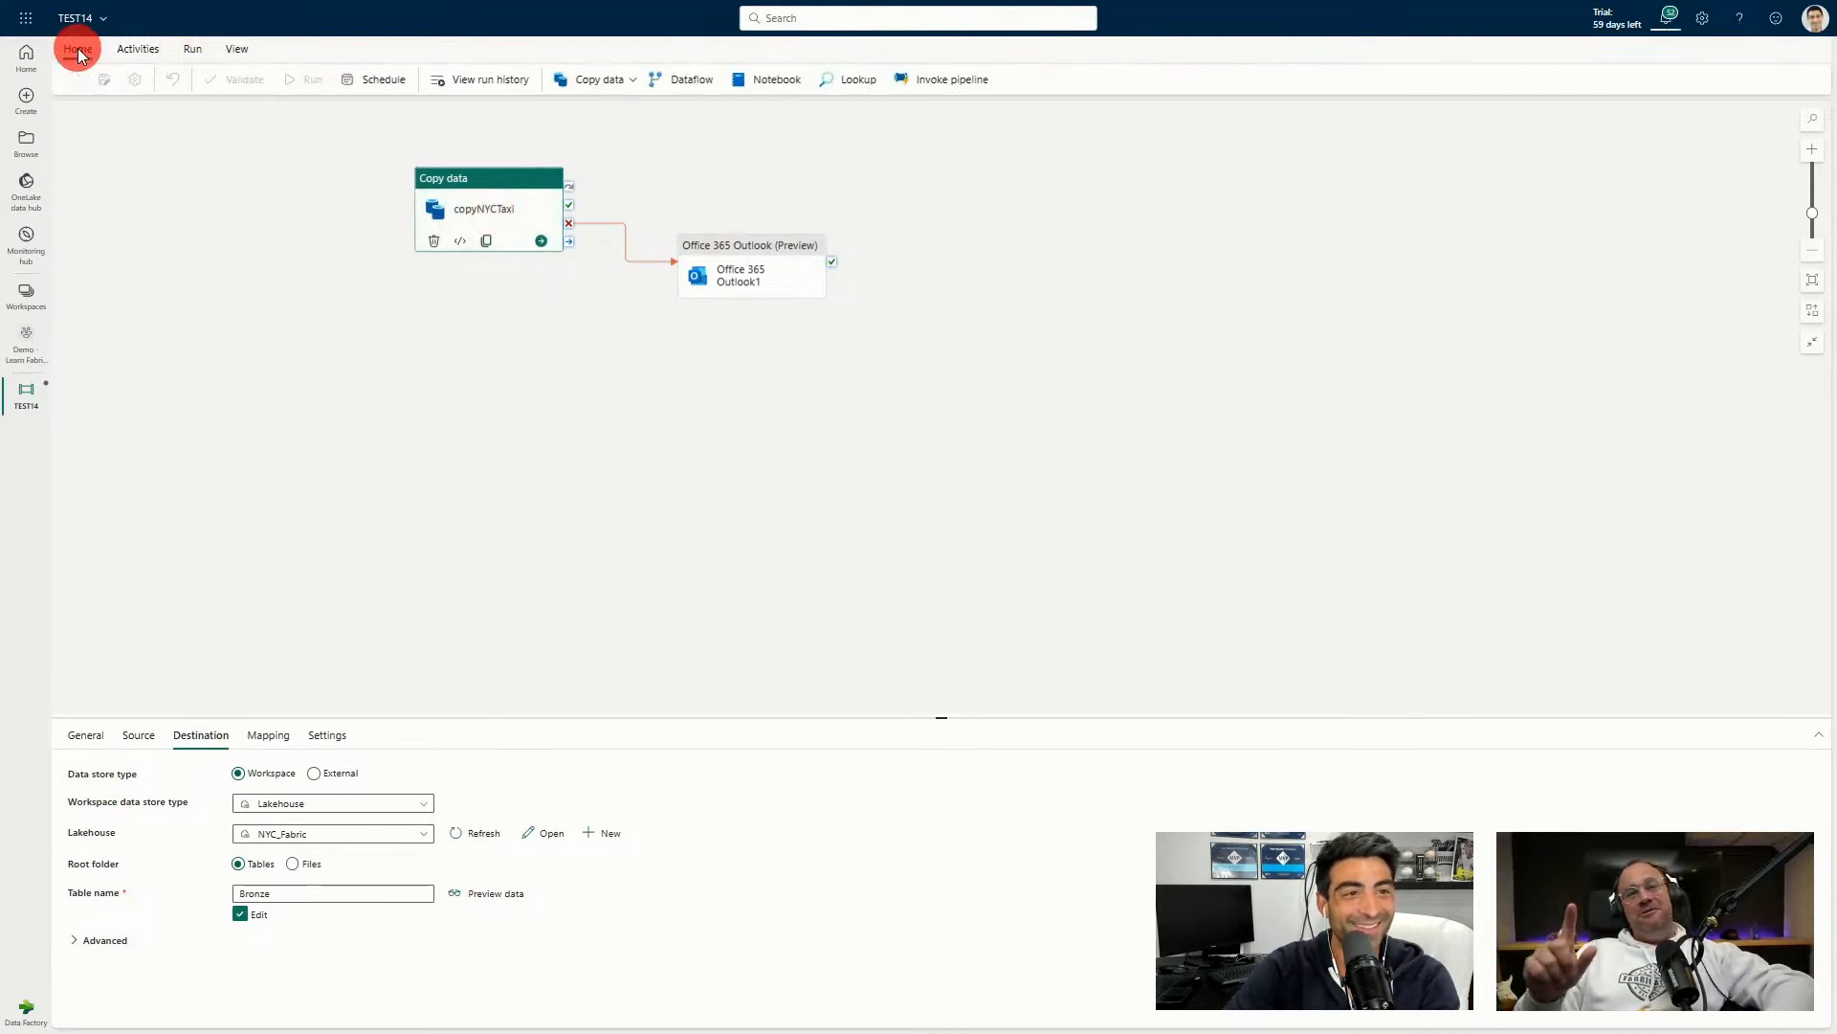
{"action": "left_click", "coordinate": [743, 244]}
{"action": "left_click", "coordinate": [502, 198]}
Delete the Office 365 Outlook1 activity from the canvas.
{"action": "scroll", "coordinate": [353, 336], "scroll_direction": "up", "scroll_amount": 4}
{"action": "scroll", "coordinate": [621, 445], "scroll_direction": "up", "scroll_amount": 2}
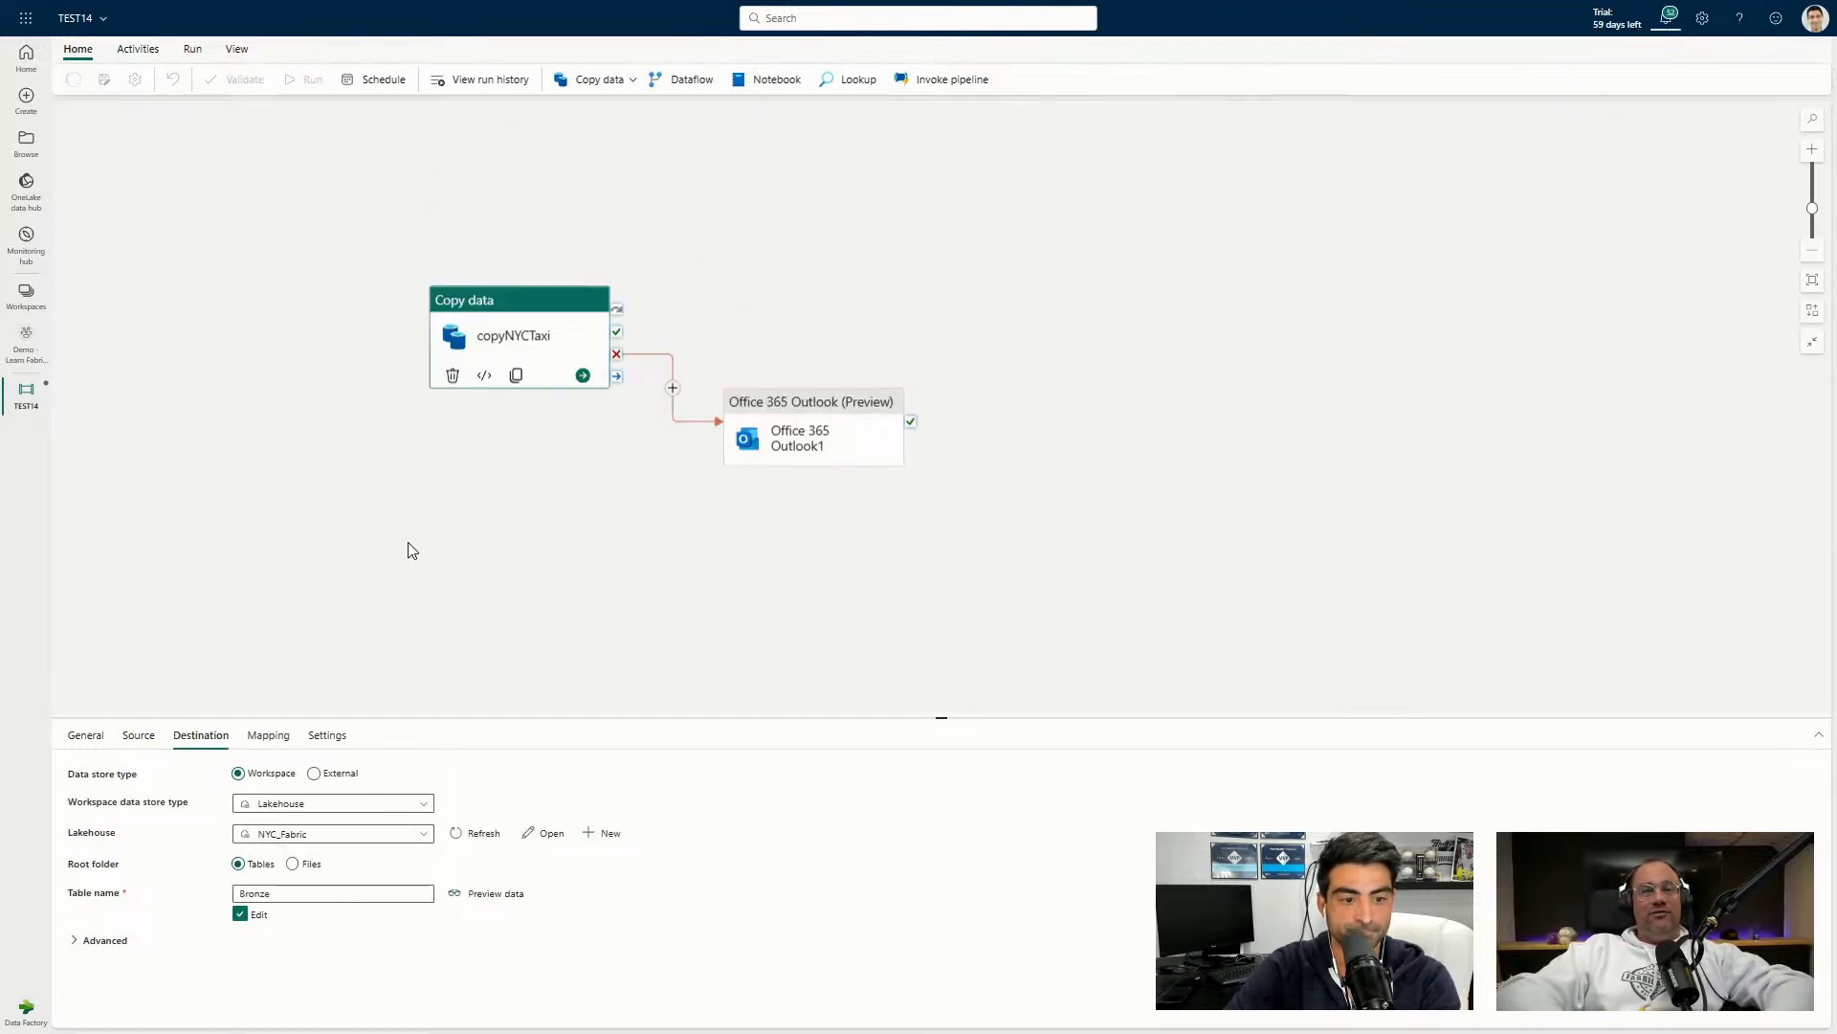
{"action": "left_click", "coordinate": [820, 406]}
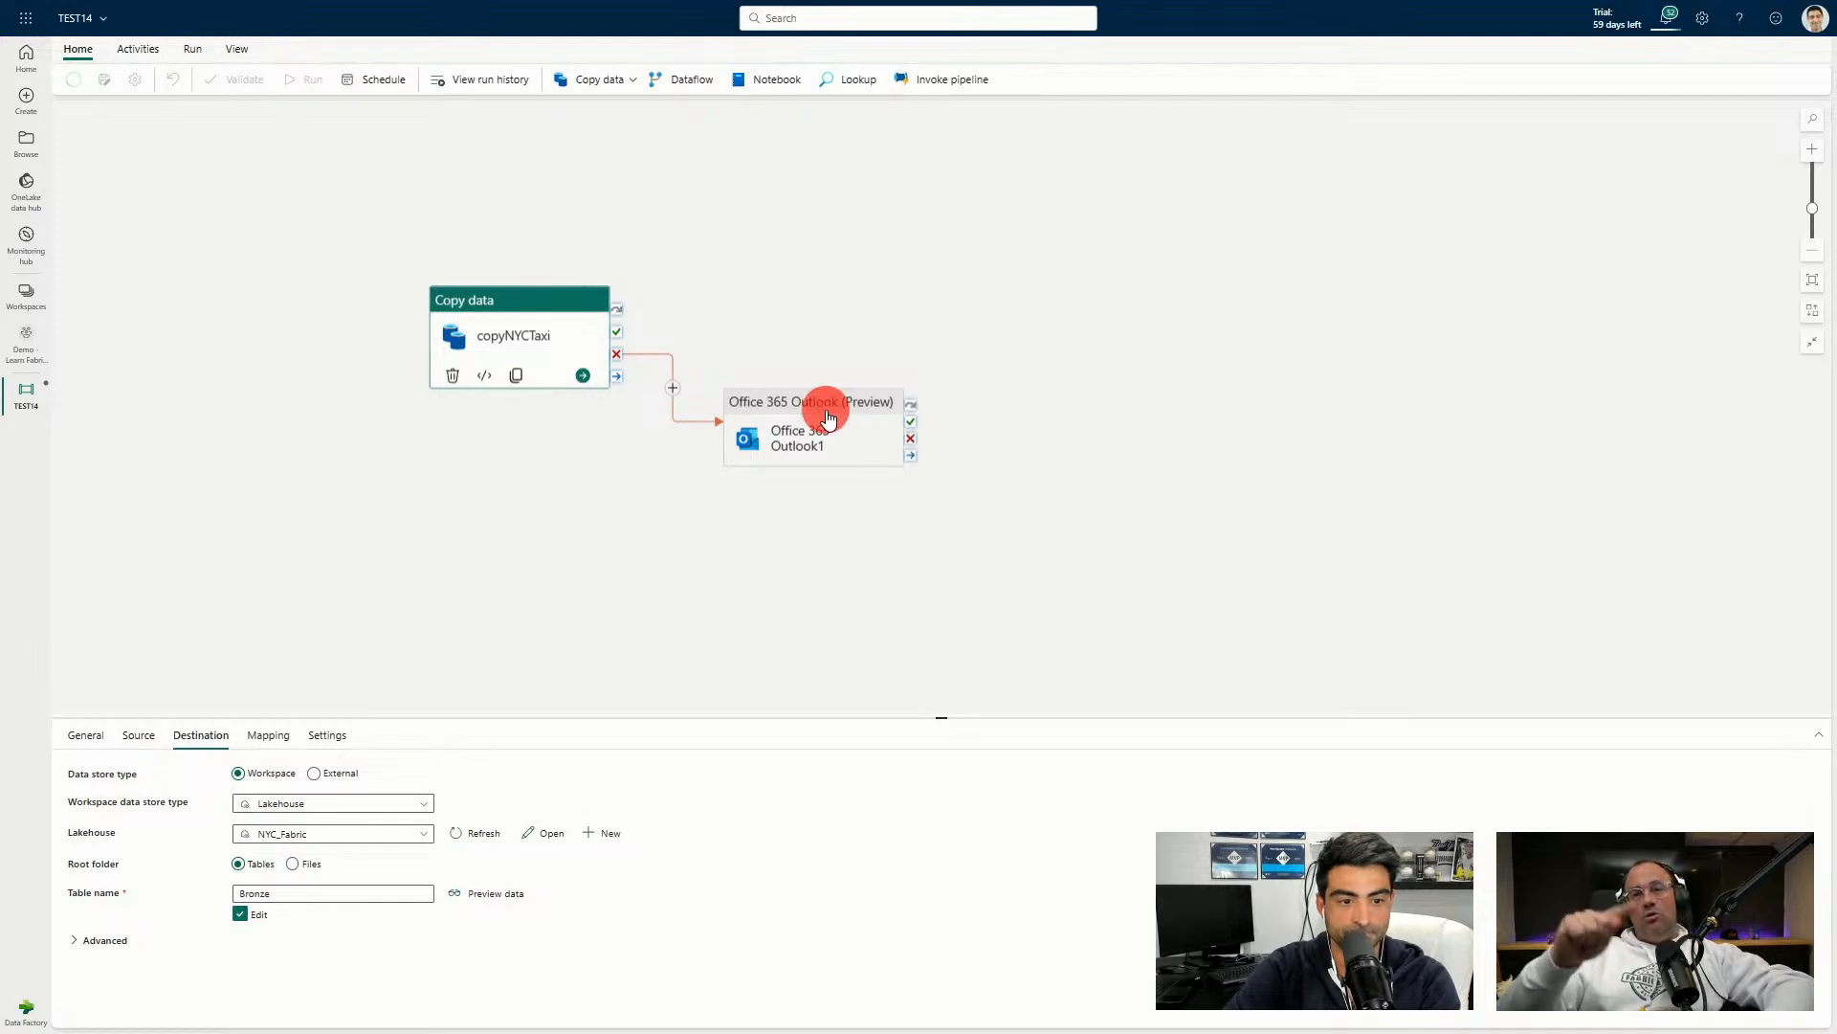
{"action": "right_click", "coordinate": [777, 396]}
{"action": "left_click", "coordinate": [823, 459]}
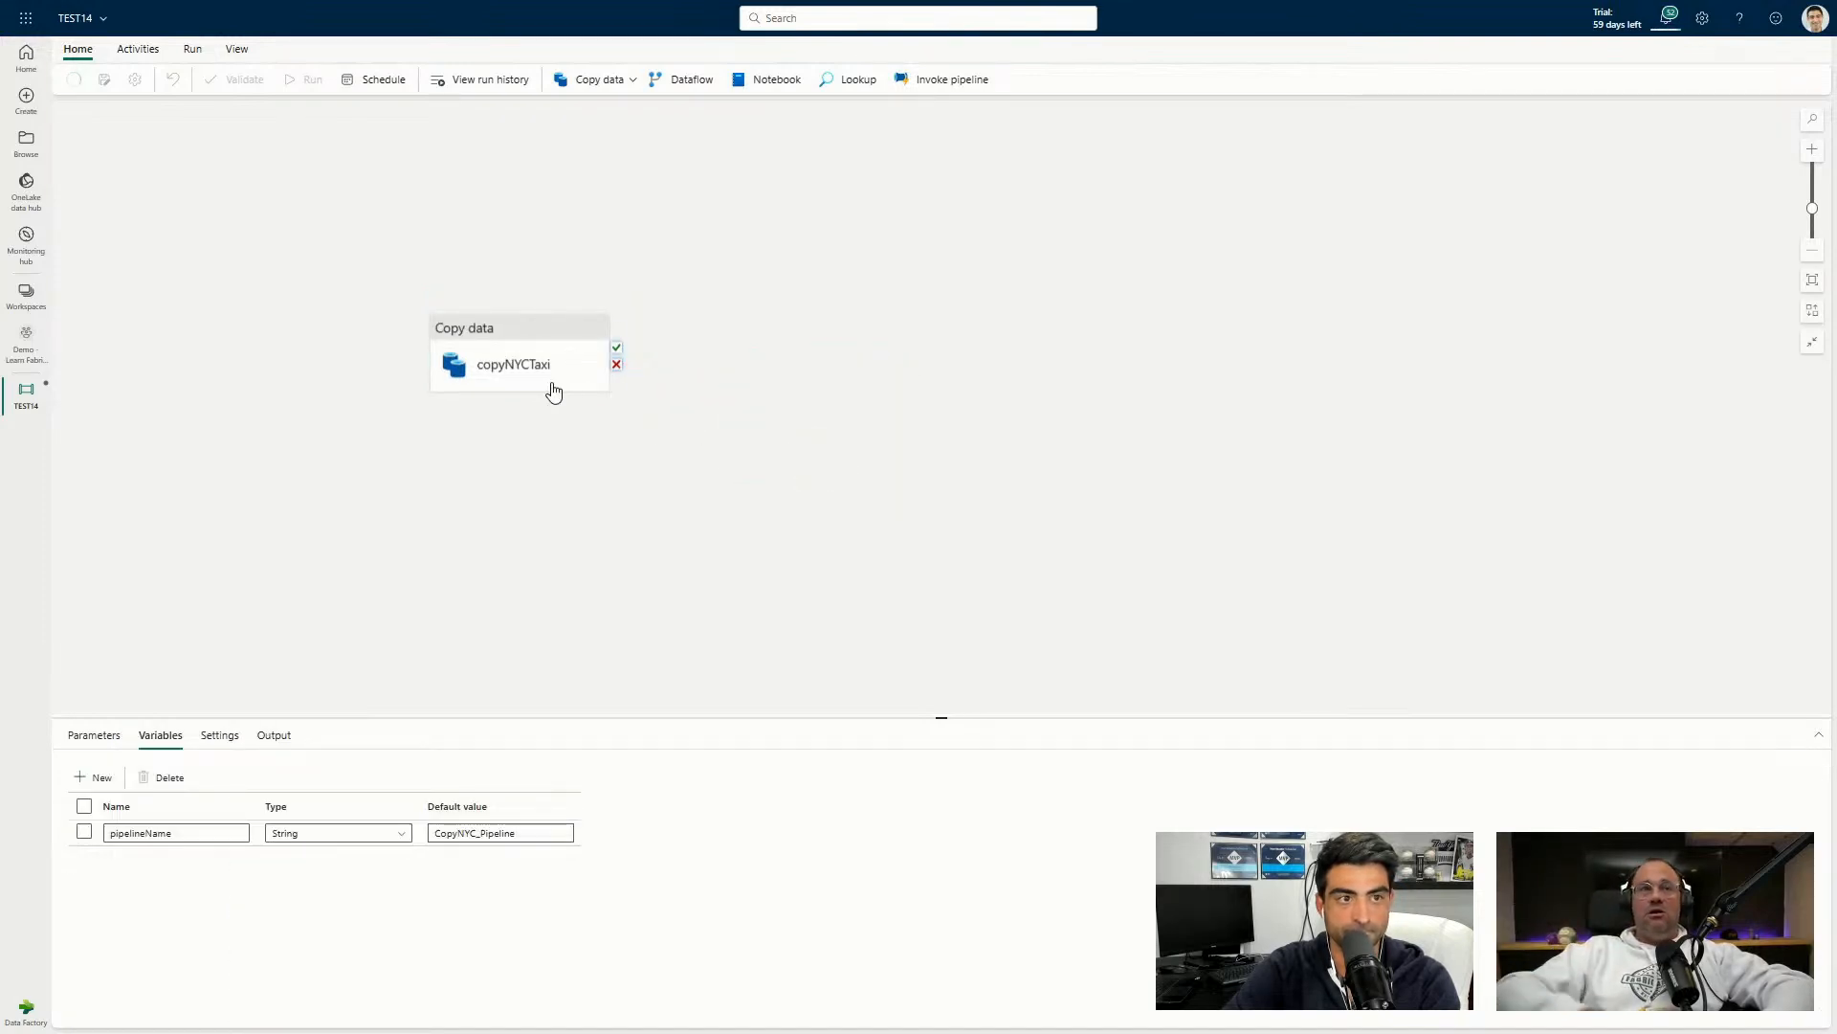
On copyNYCTaxi's Destination, clear Edit so the table is picked from a list, and expand Advanced.
{"action": "left_click", "coordinate": [513, 342]}
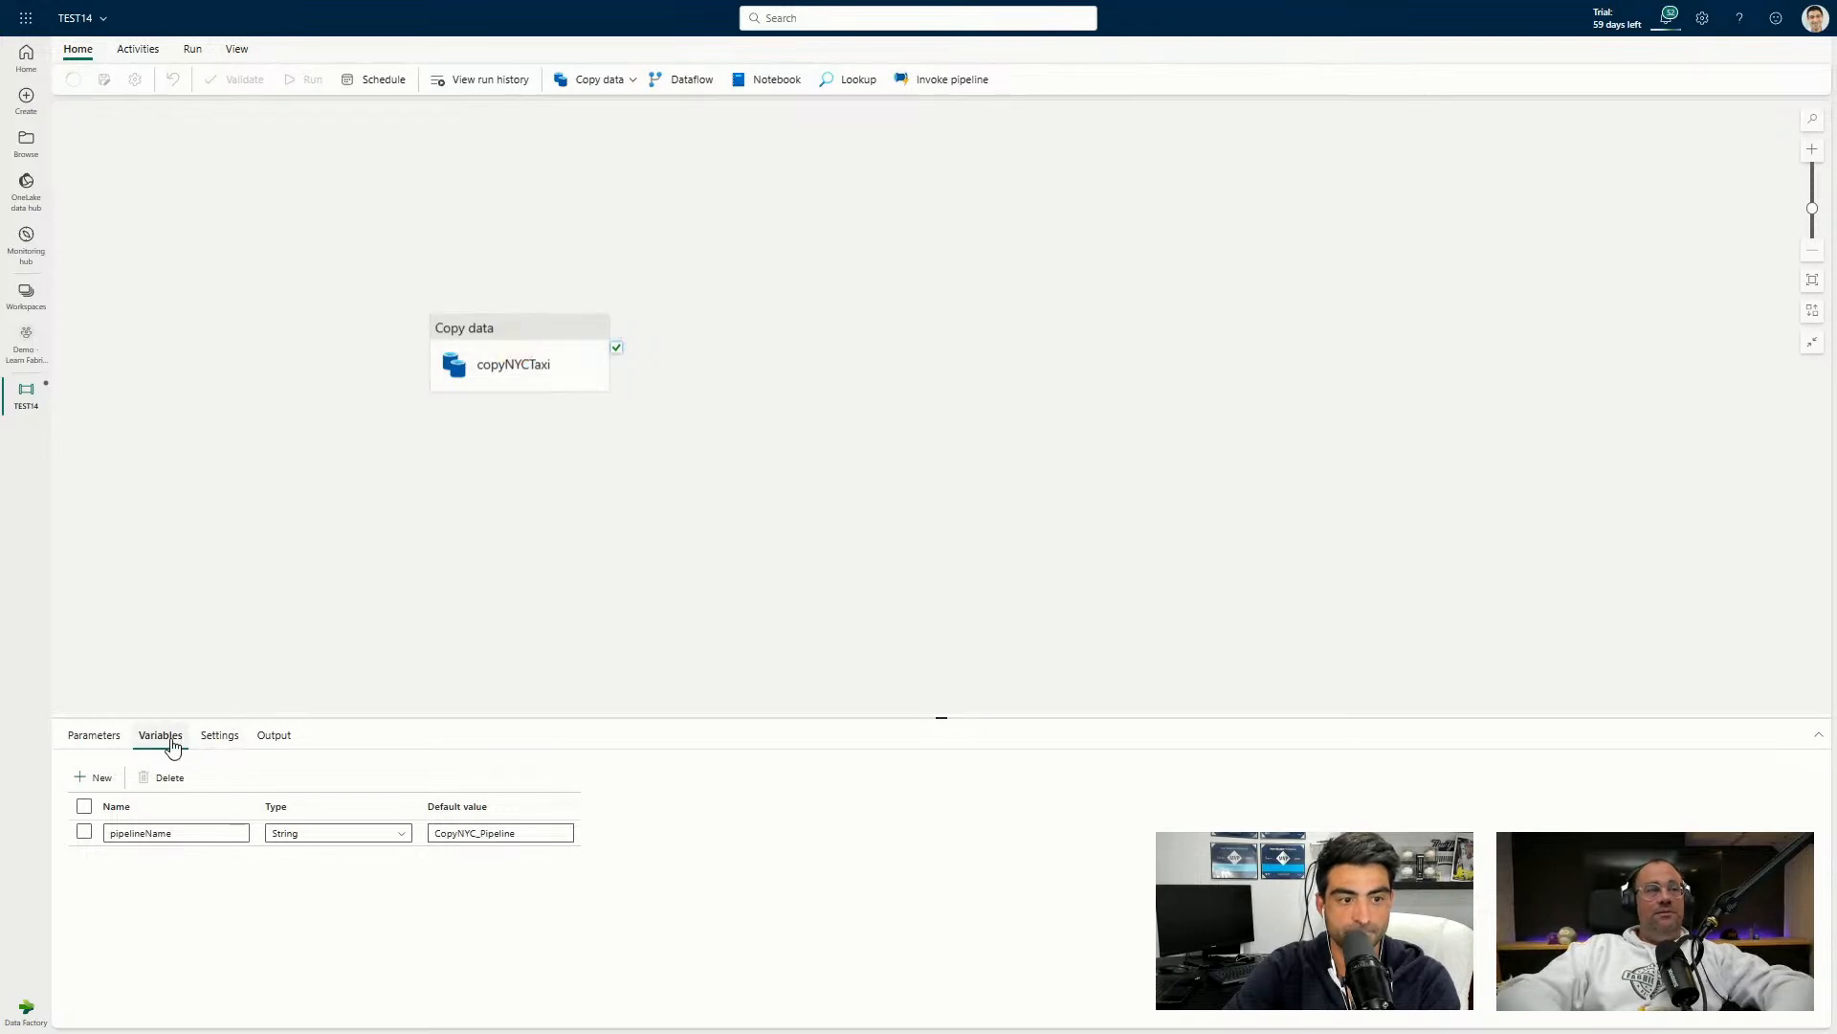
{"action": "left_click", "coordinate": [472, 361]}
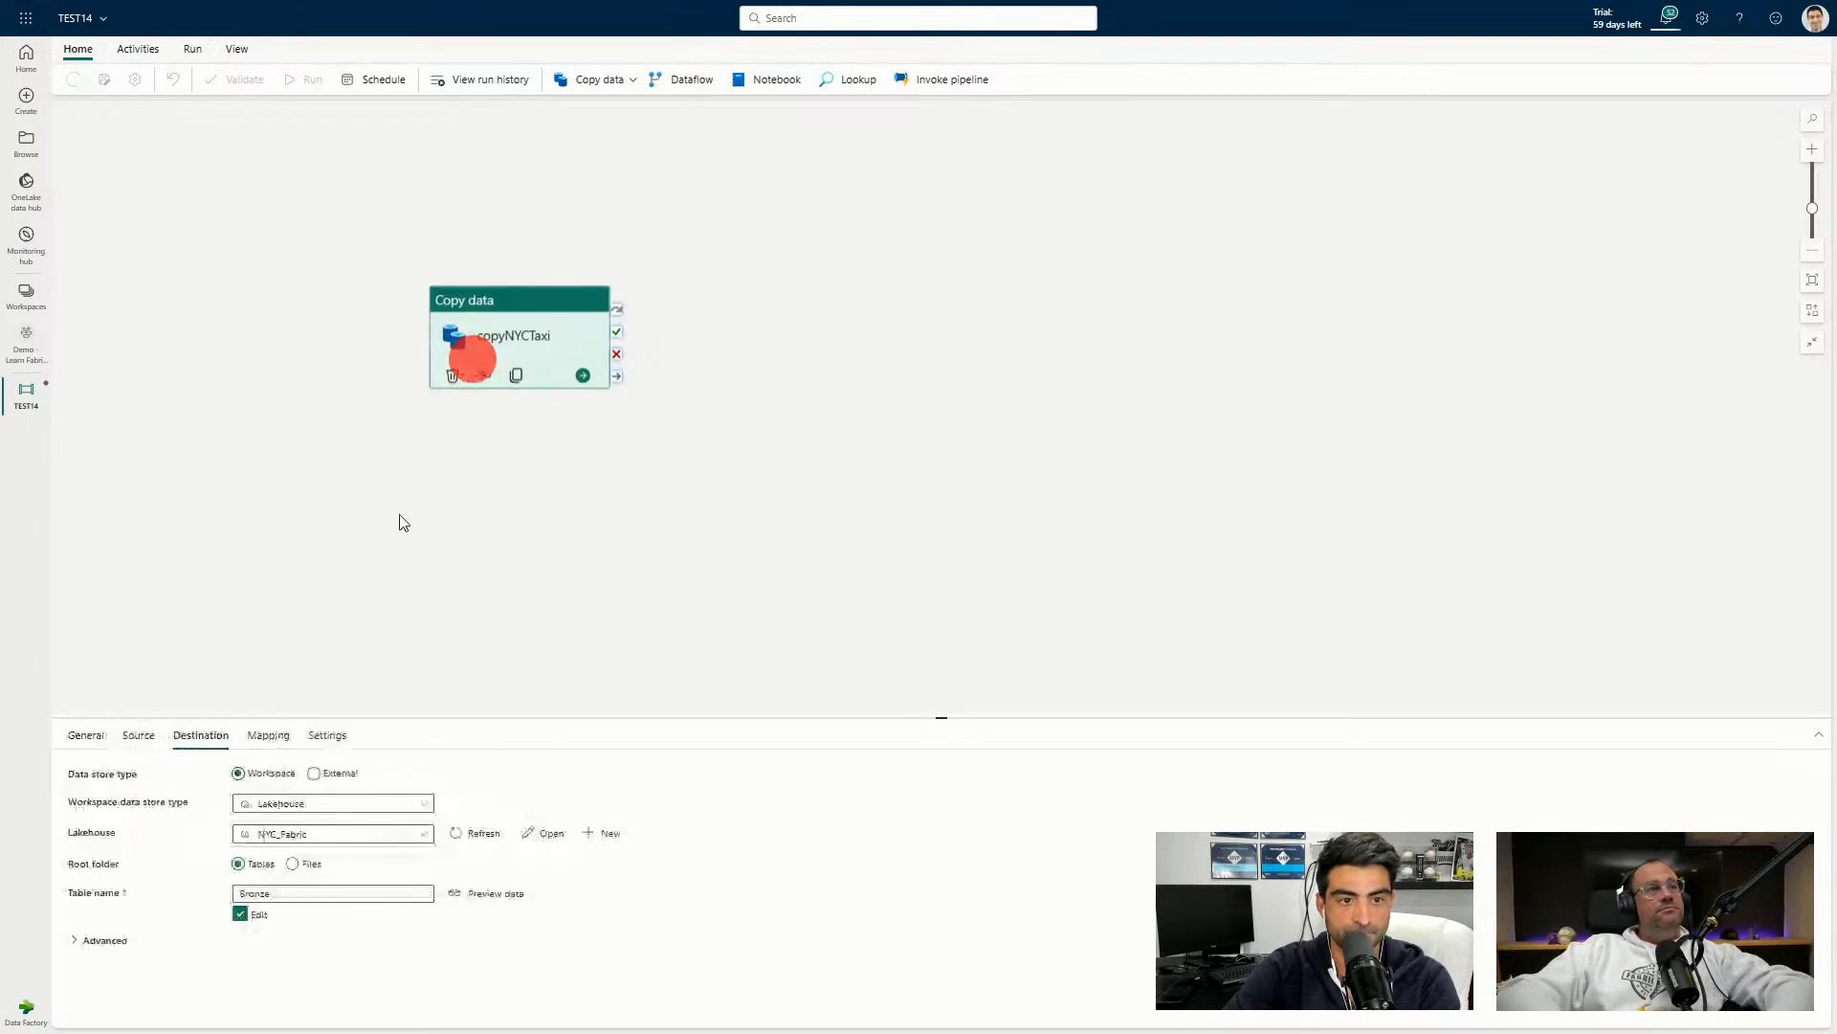
{"action": "left_click", "coordinate": [242, 916]}
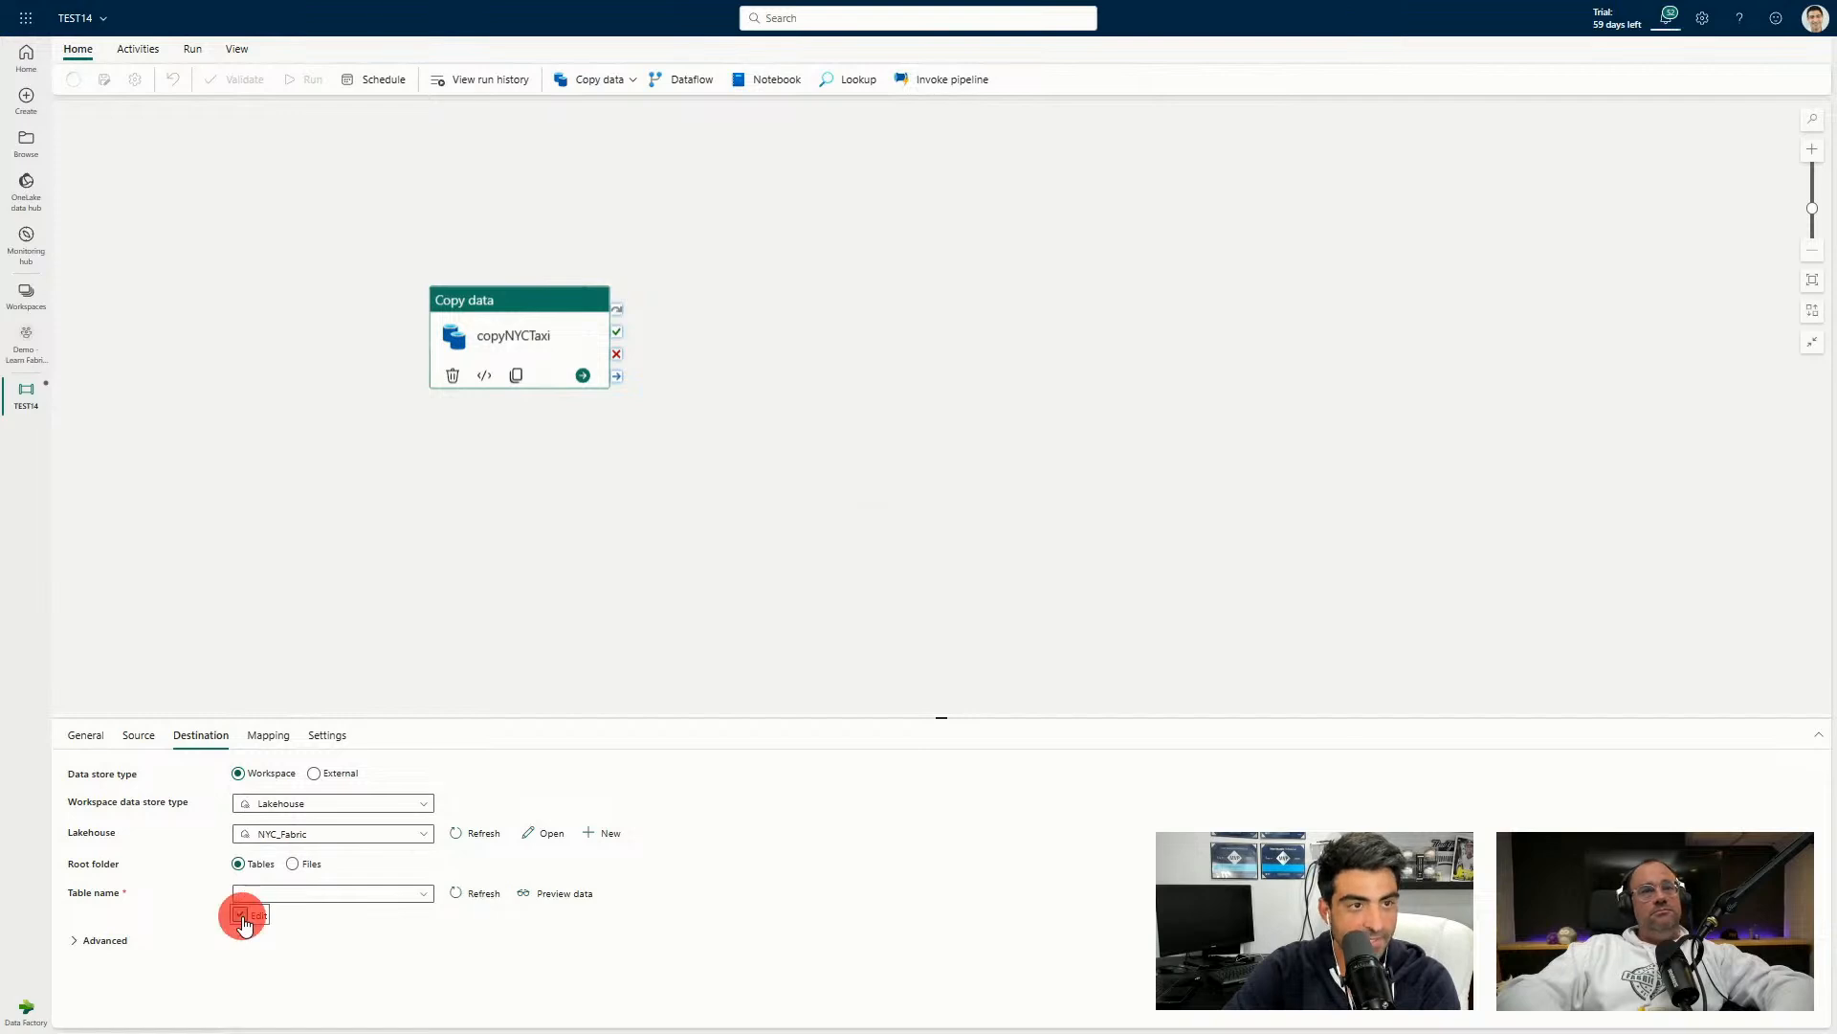
{"action": "left_click", "coordinate": [101, 943]}
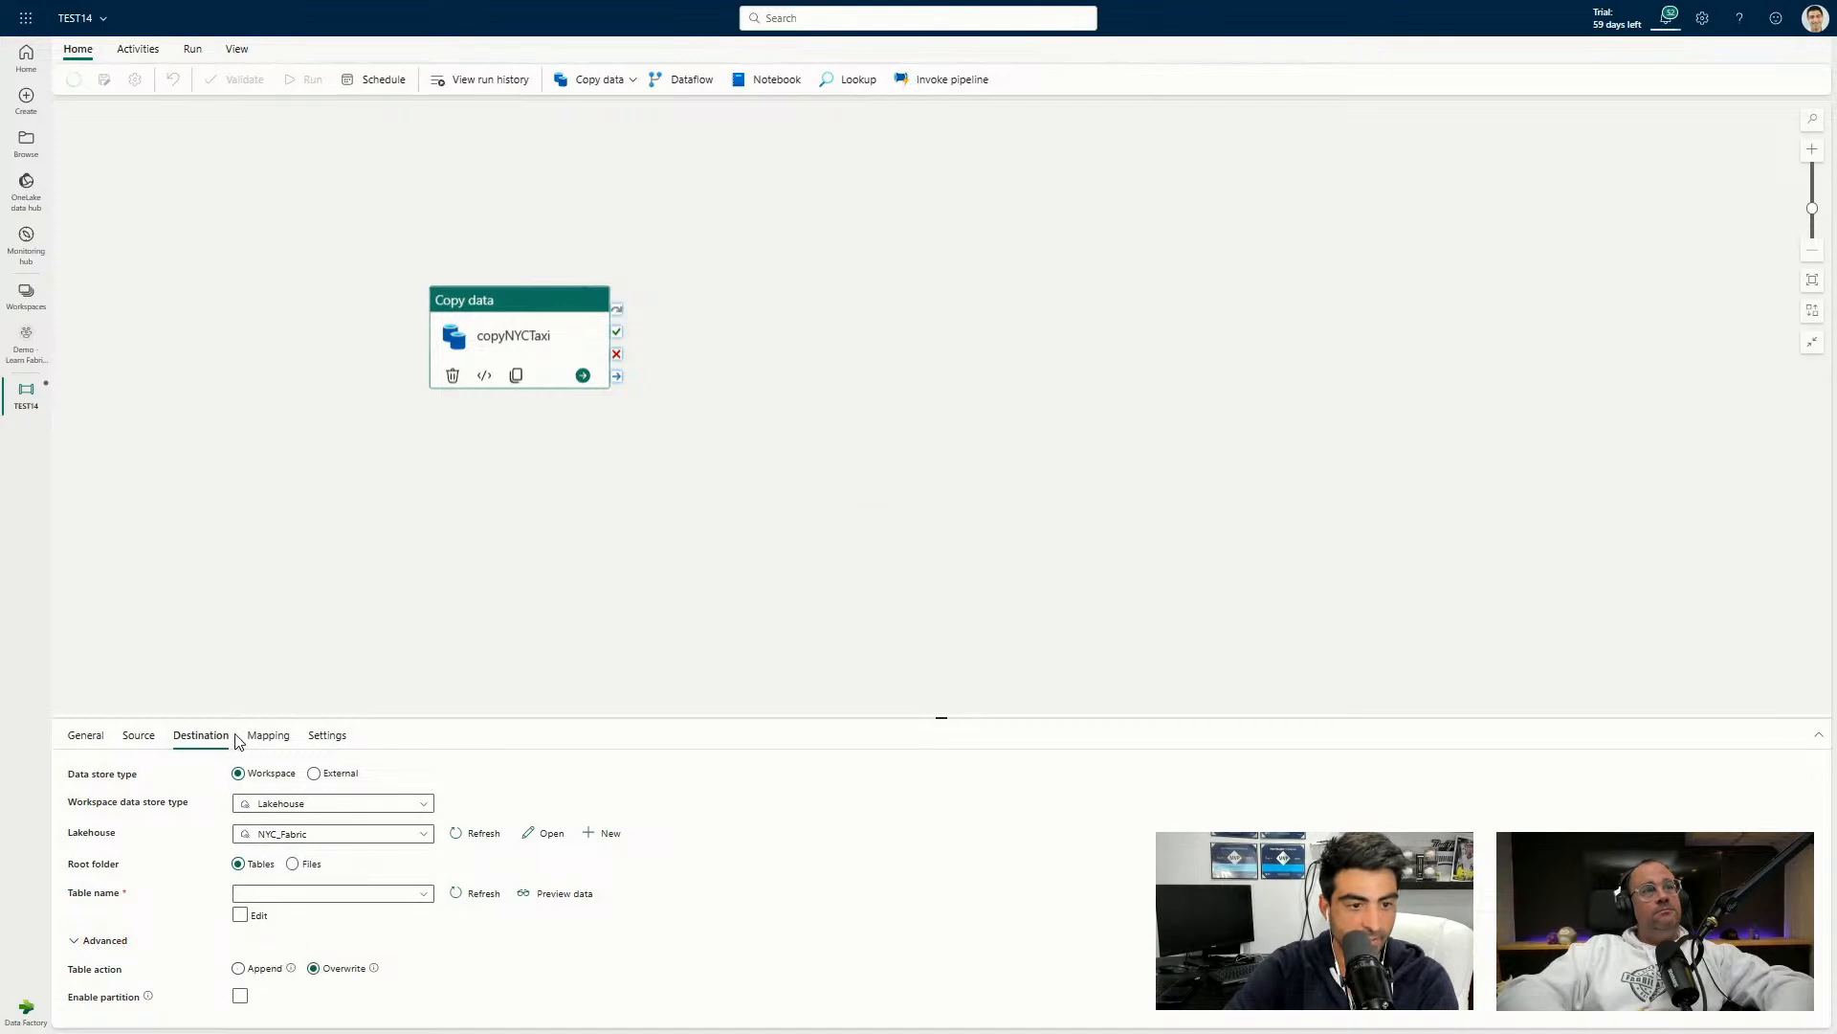
{"action": "left_click", "coordinate": [141, 736]}
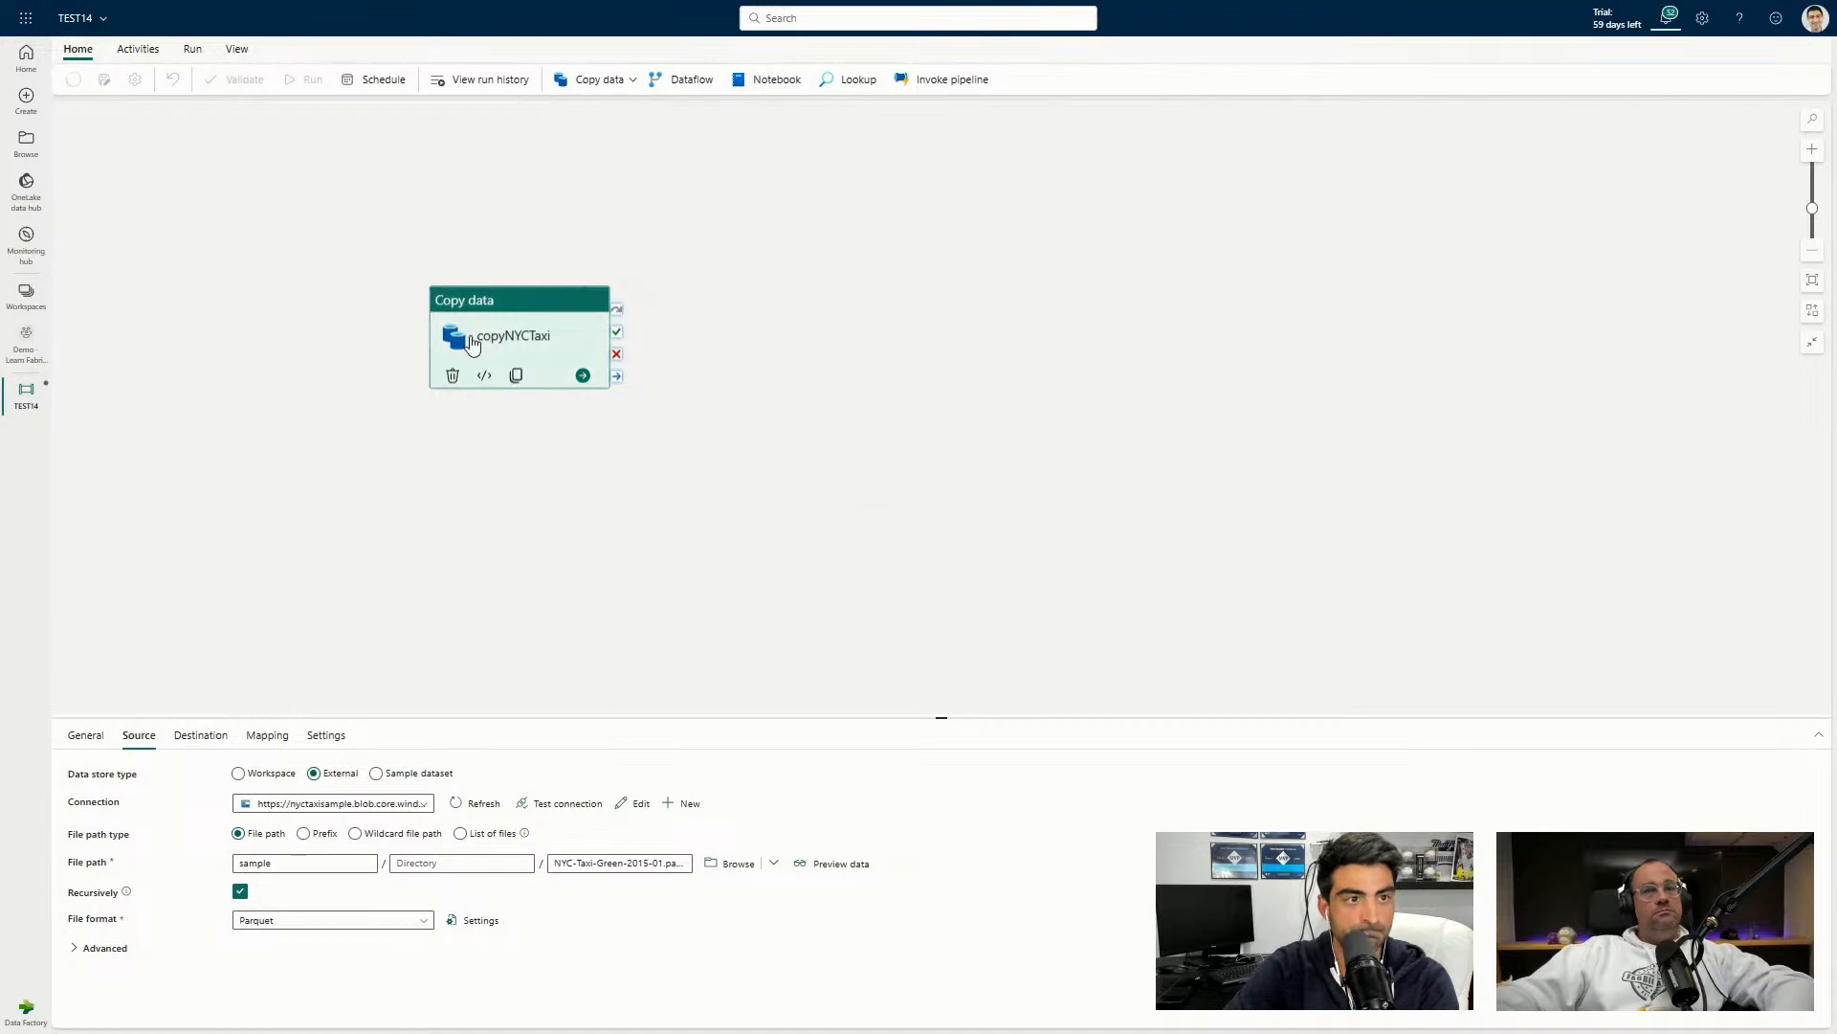
Nudge copyNYCTaxi up, exit full screen, and review the Settings tab's throughput and fault tolerance.
{"action": "left_click_drag", "start_coordinate": [485, 336], "coordinate": [491, 317]}
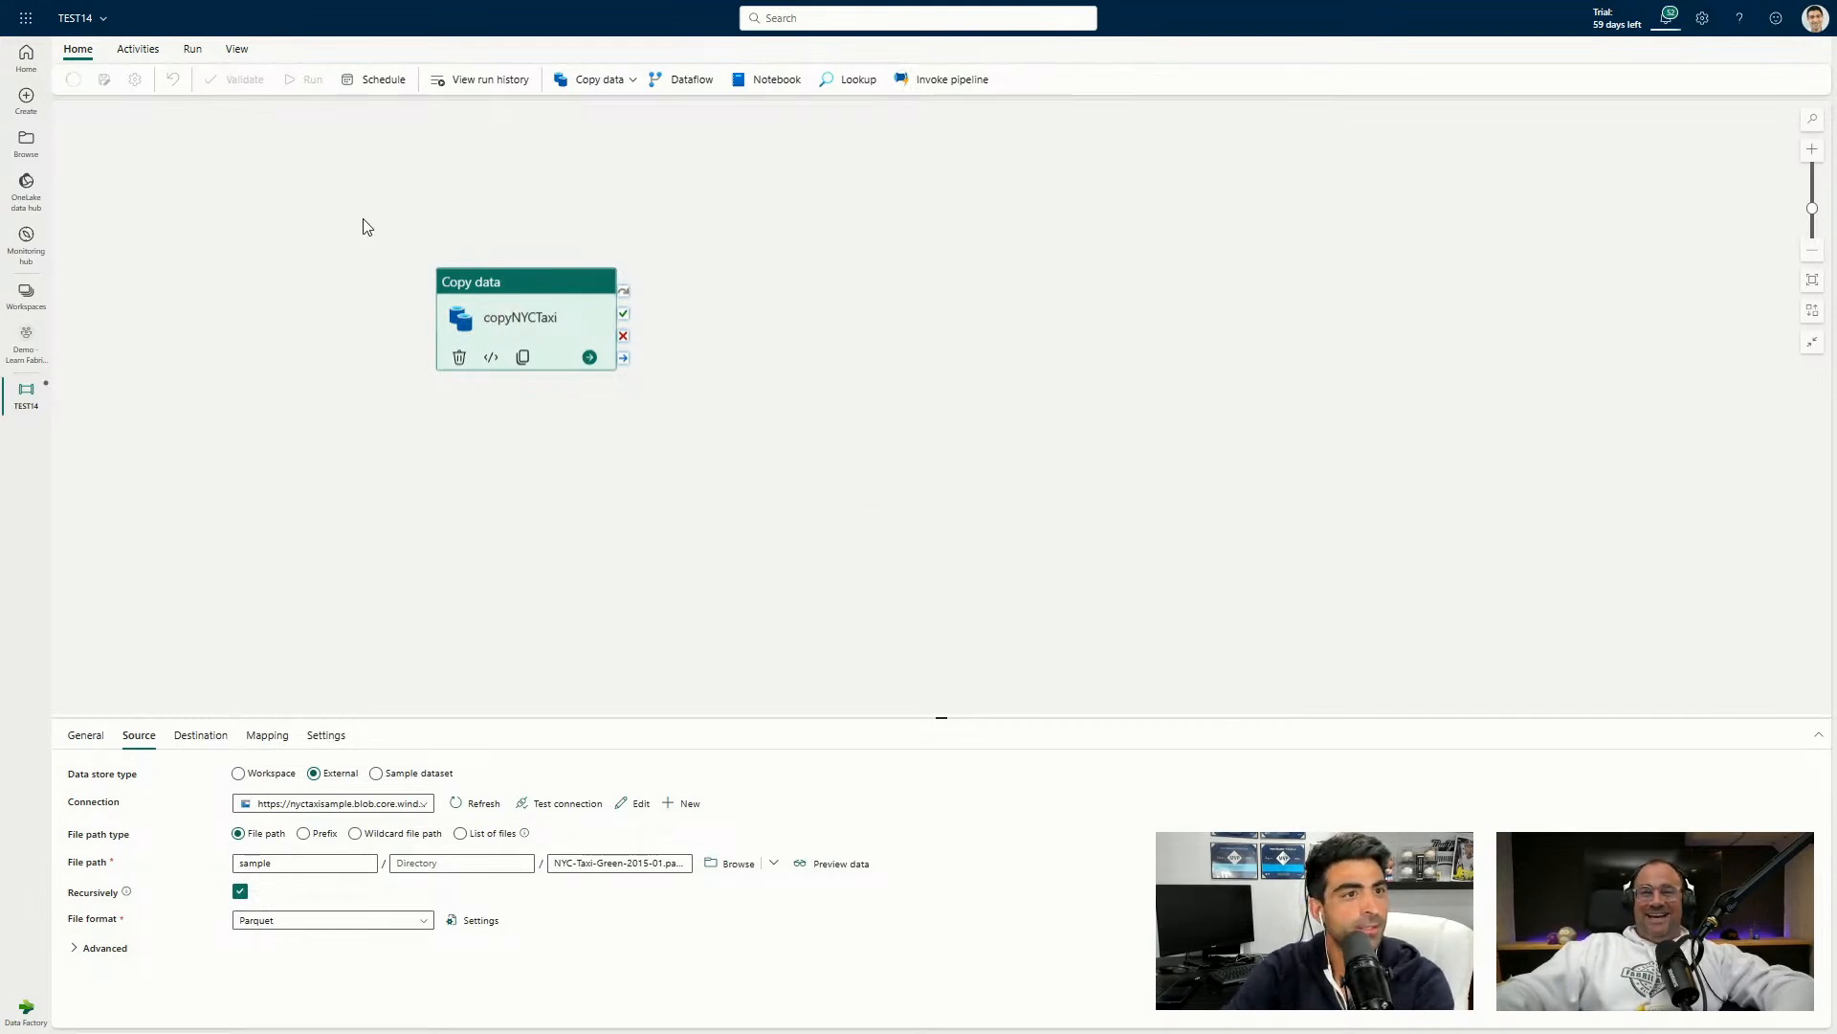
{"action": "left_click", "coordinate": [241, 47]}
{"action": "left_click", "coordinate": [155, 51]}
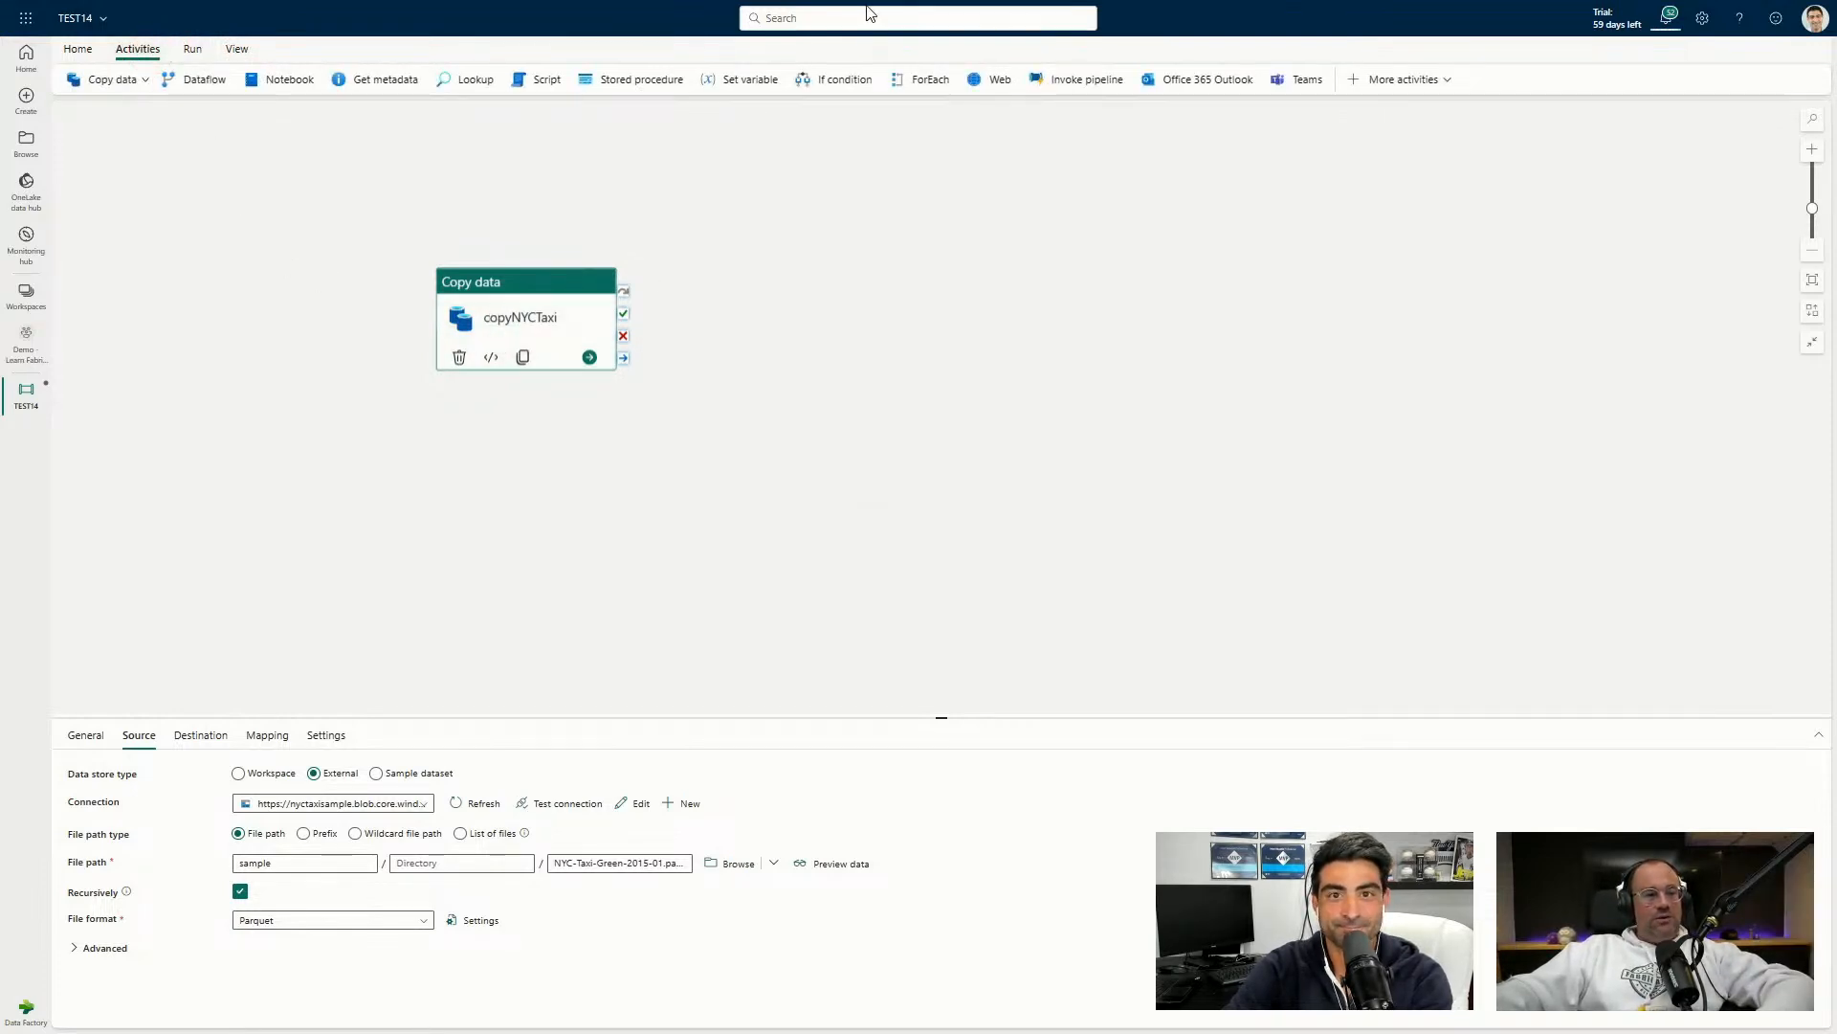
{"action": "key", "text": "F11"}
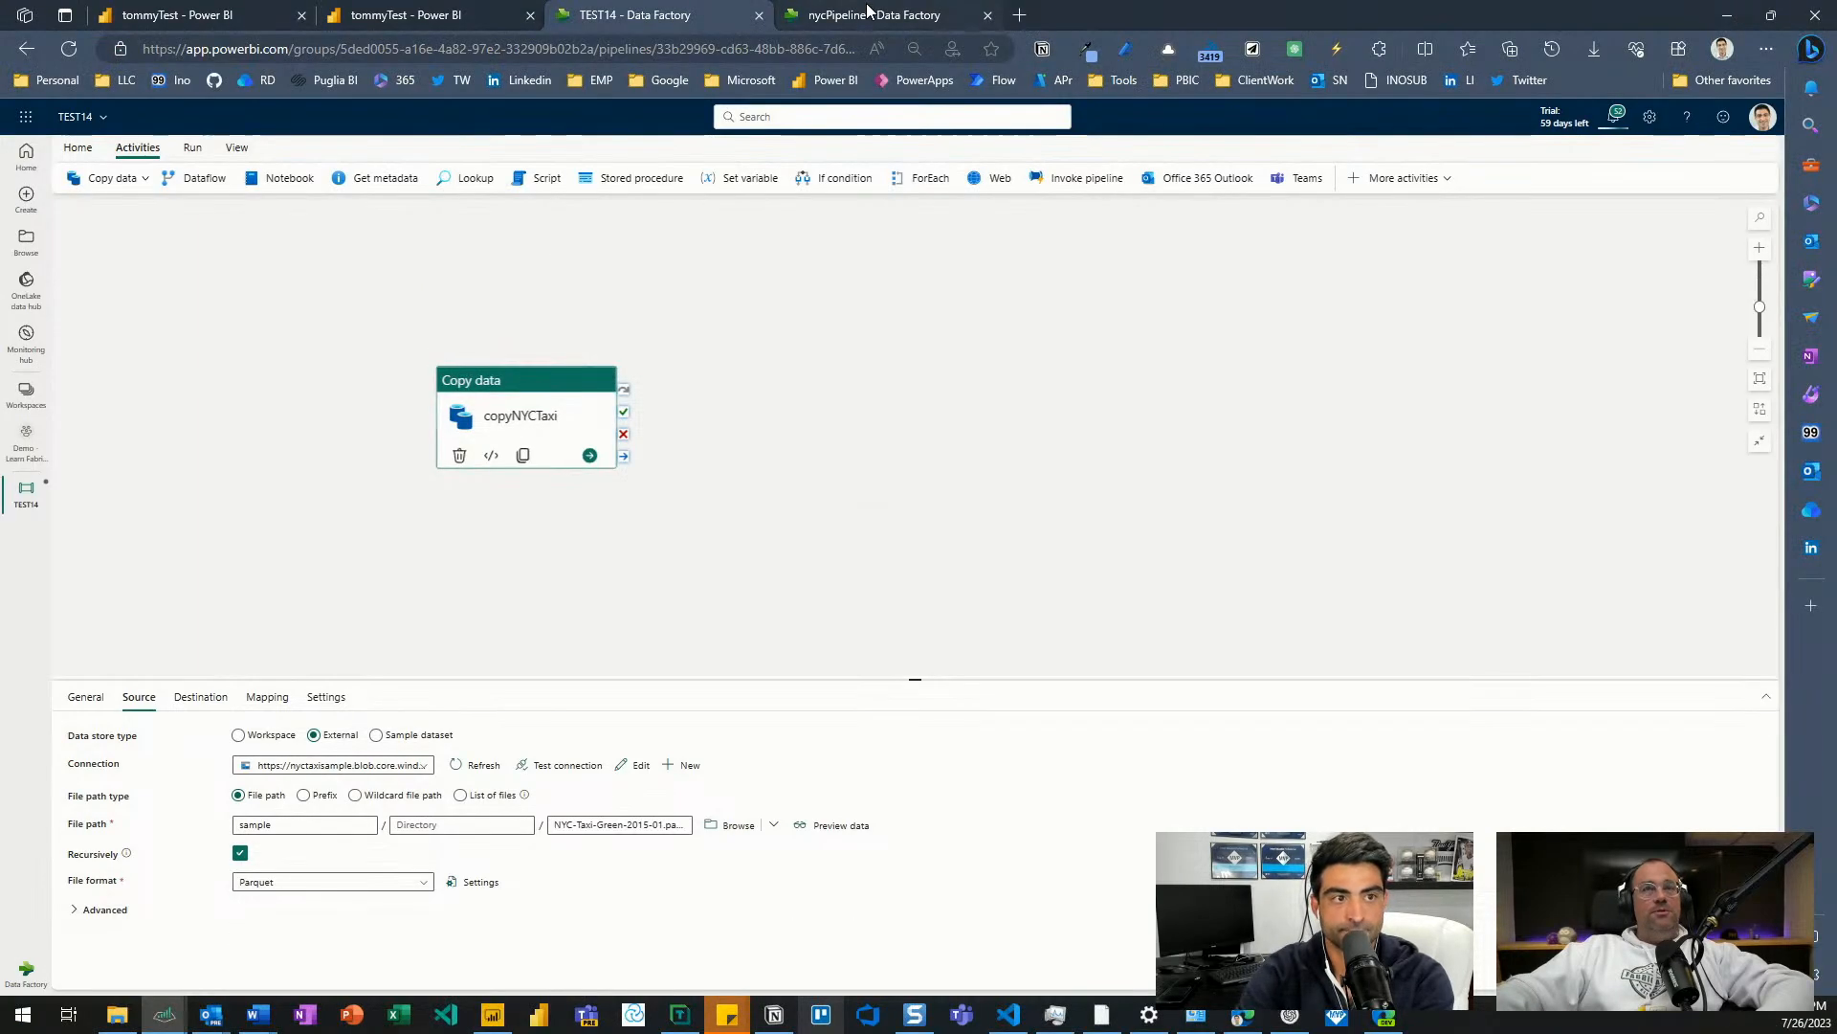
{"action": "left_click", "coordinate": [78, 148]}
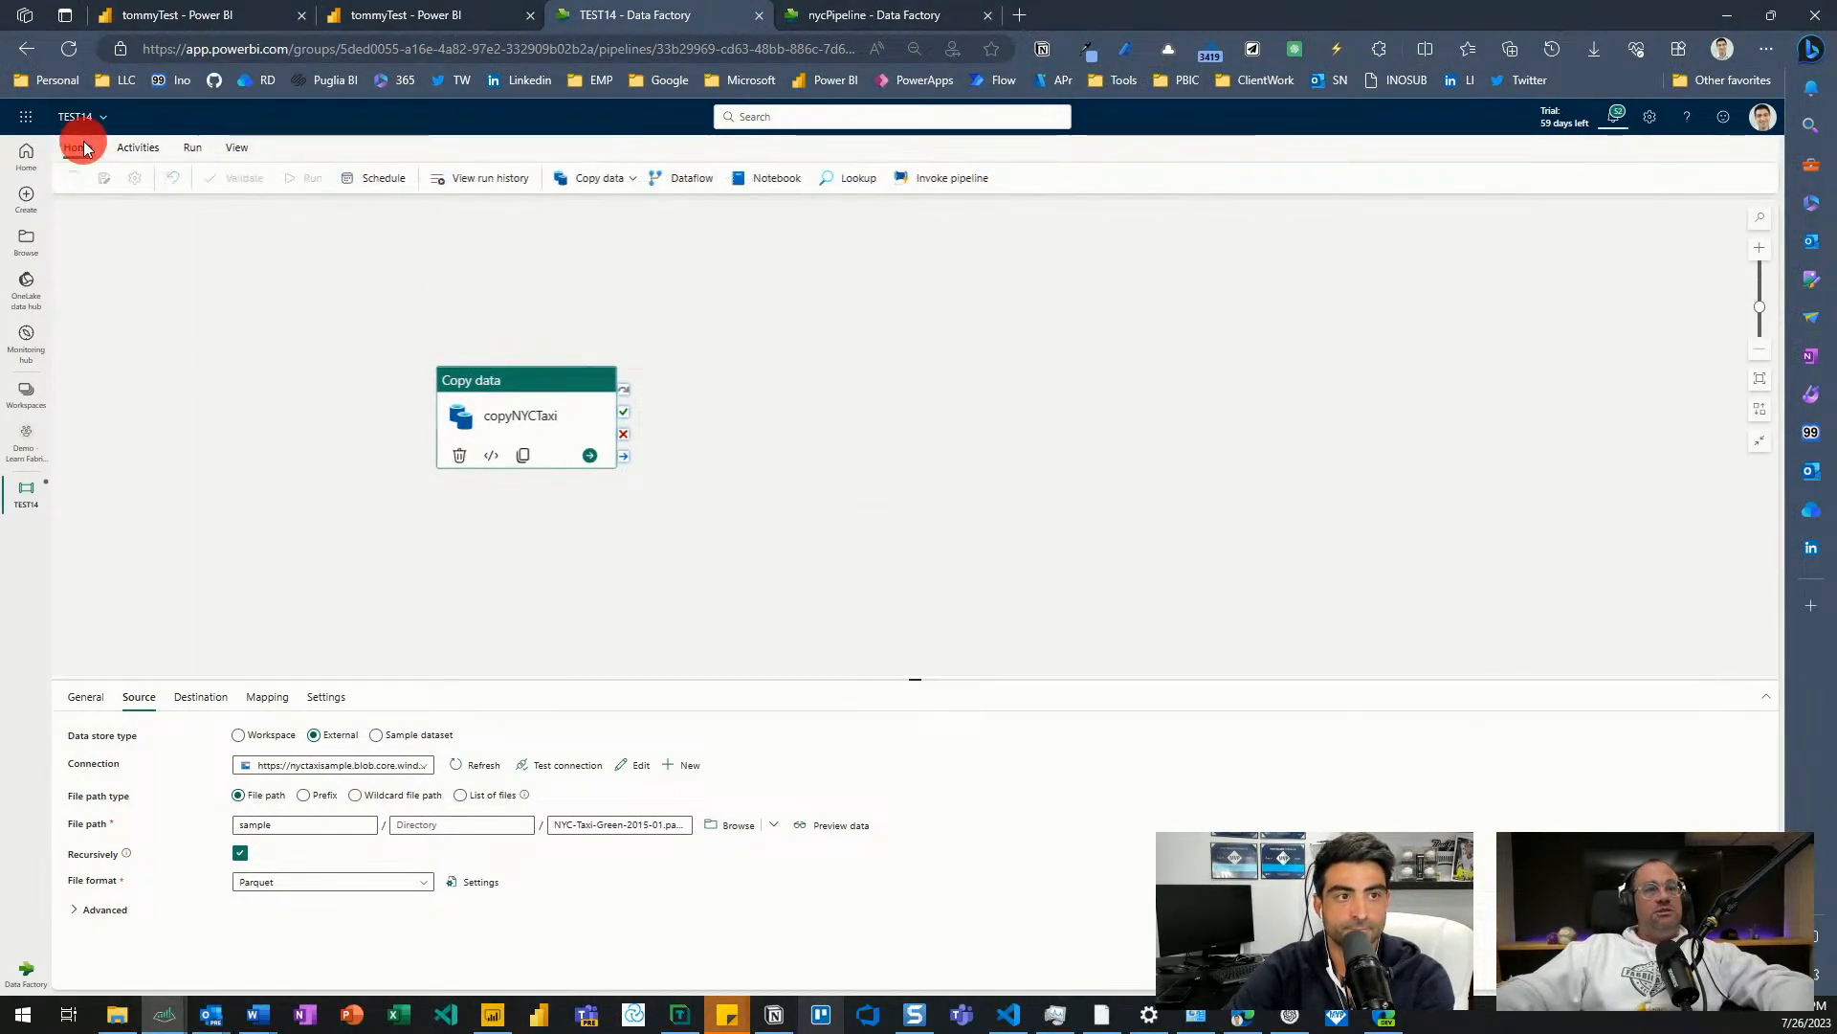
{"action": "left_click", "coordinate": [326, 697]}
{"action": "left_click", "coordinate": [237, 149]}
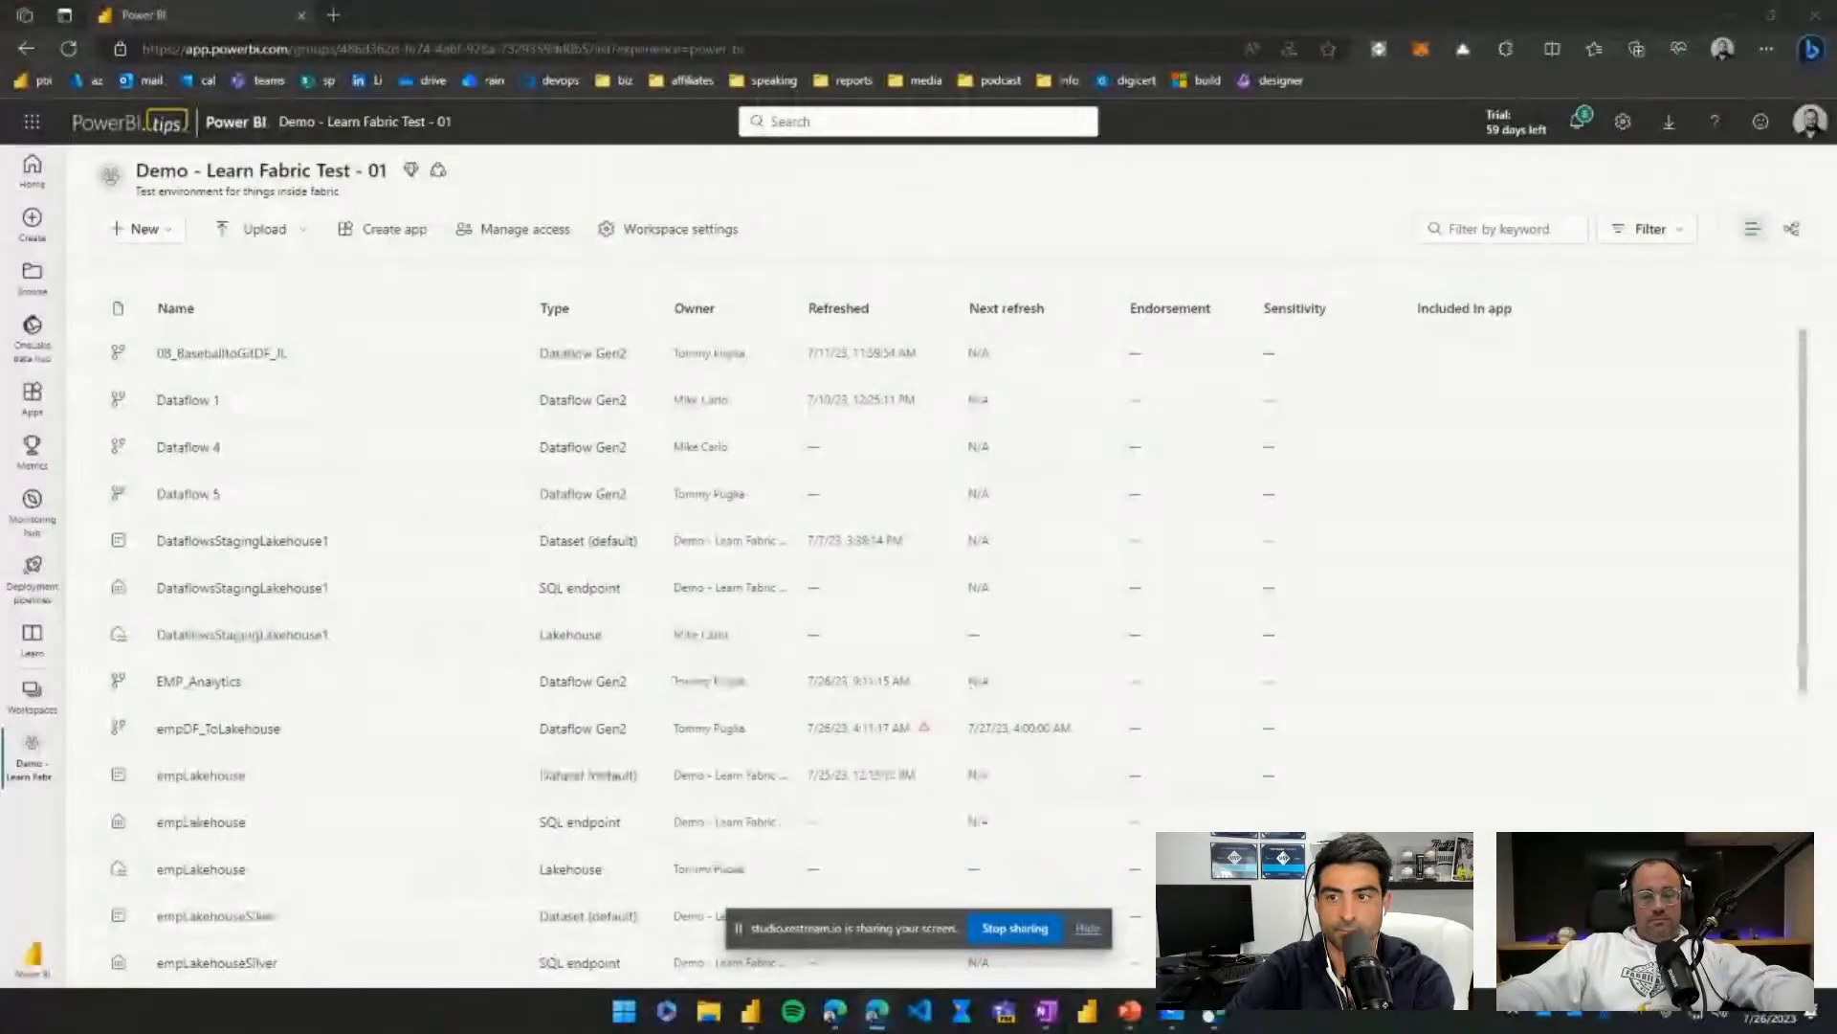
Open the tommyTest pipeline, then return to the Demo - Learn Fabric Test - 01 workspace list.
{"action": "left_click", "coordinate": [1088, 928]}
{"action": "scroll", "coordinate": [258, 716], "scroll_direction": "down", "scroll_amount": 4}
{"action": "scroll", "coordinate": [258, 716], "scroll_direction": "down", "scroll_amount": 2}
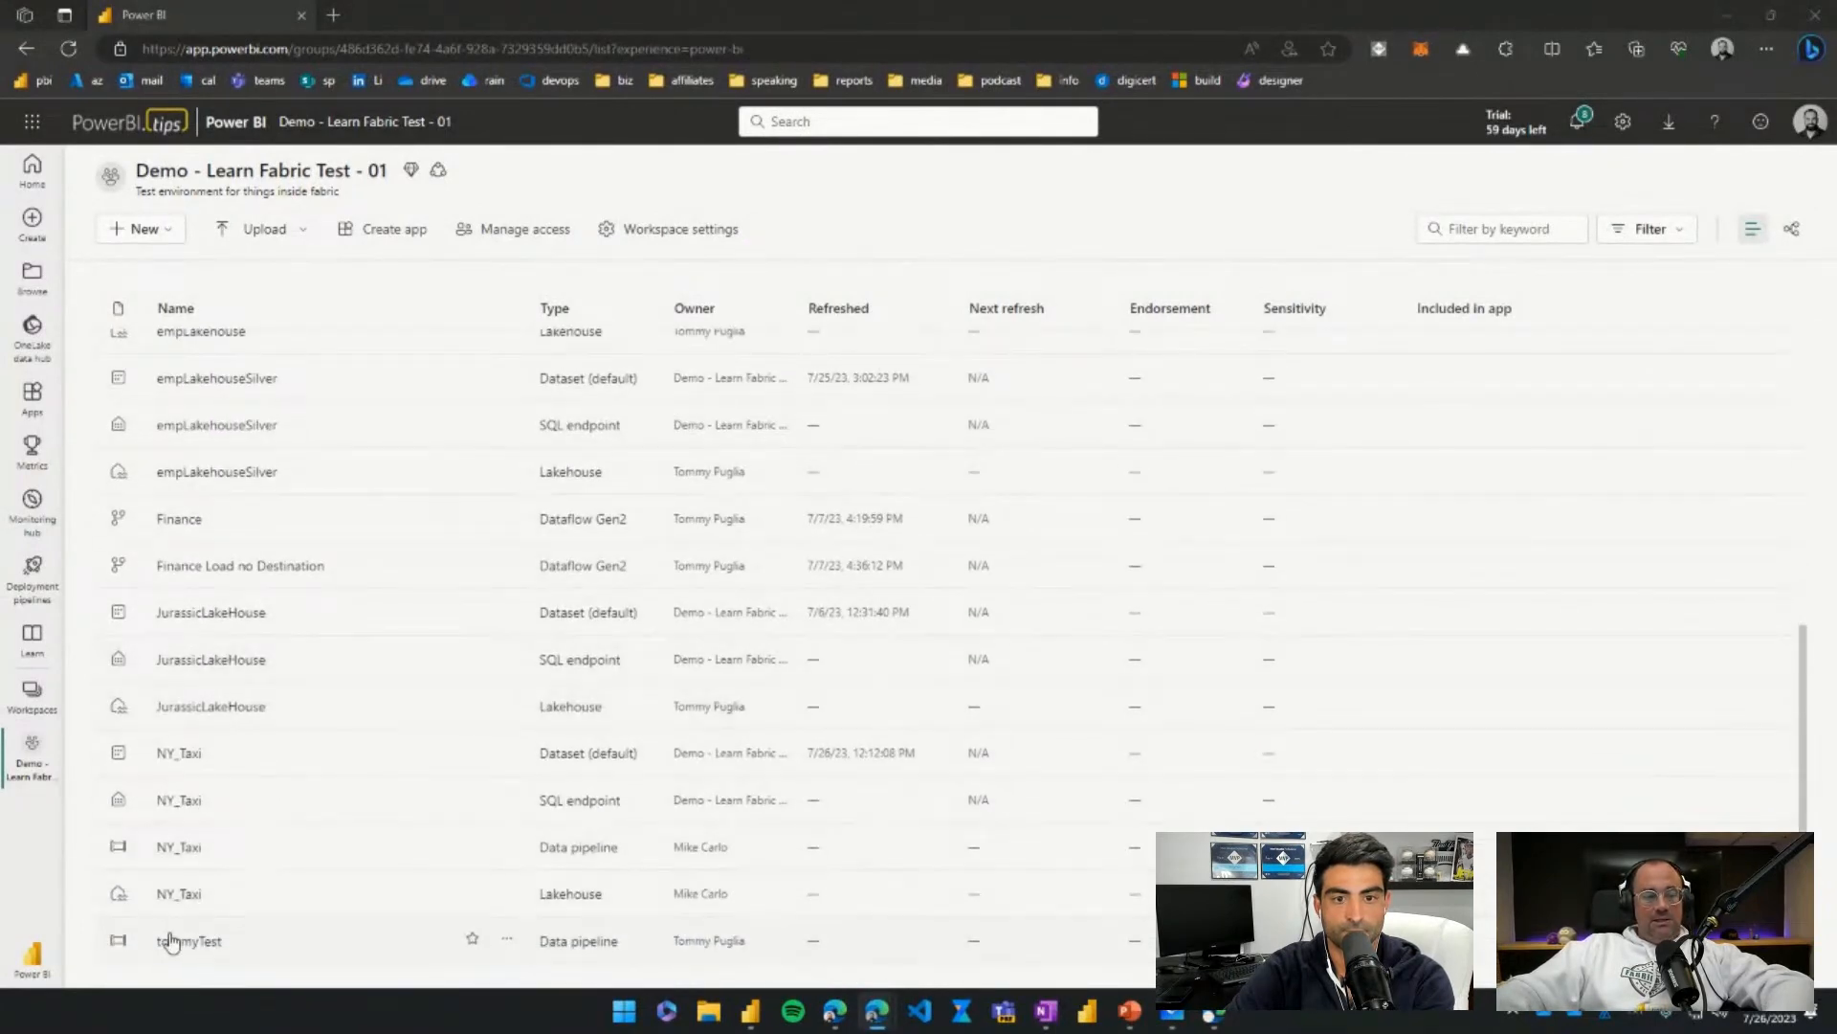
{"action": "left_click", "coordinate": [182, 942]}
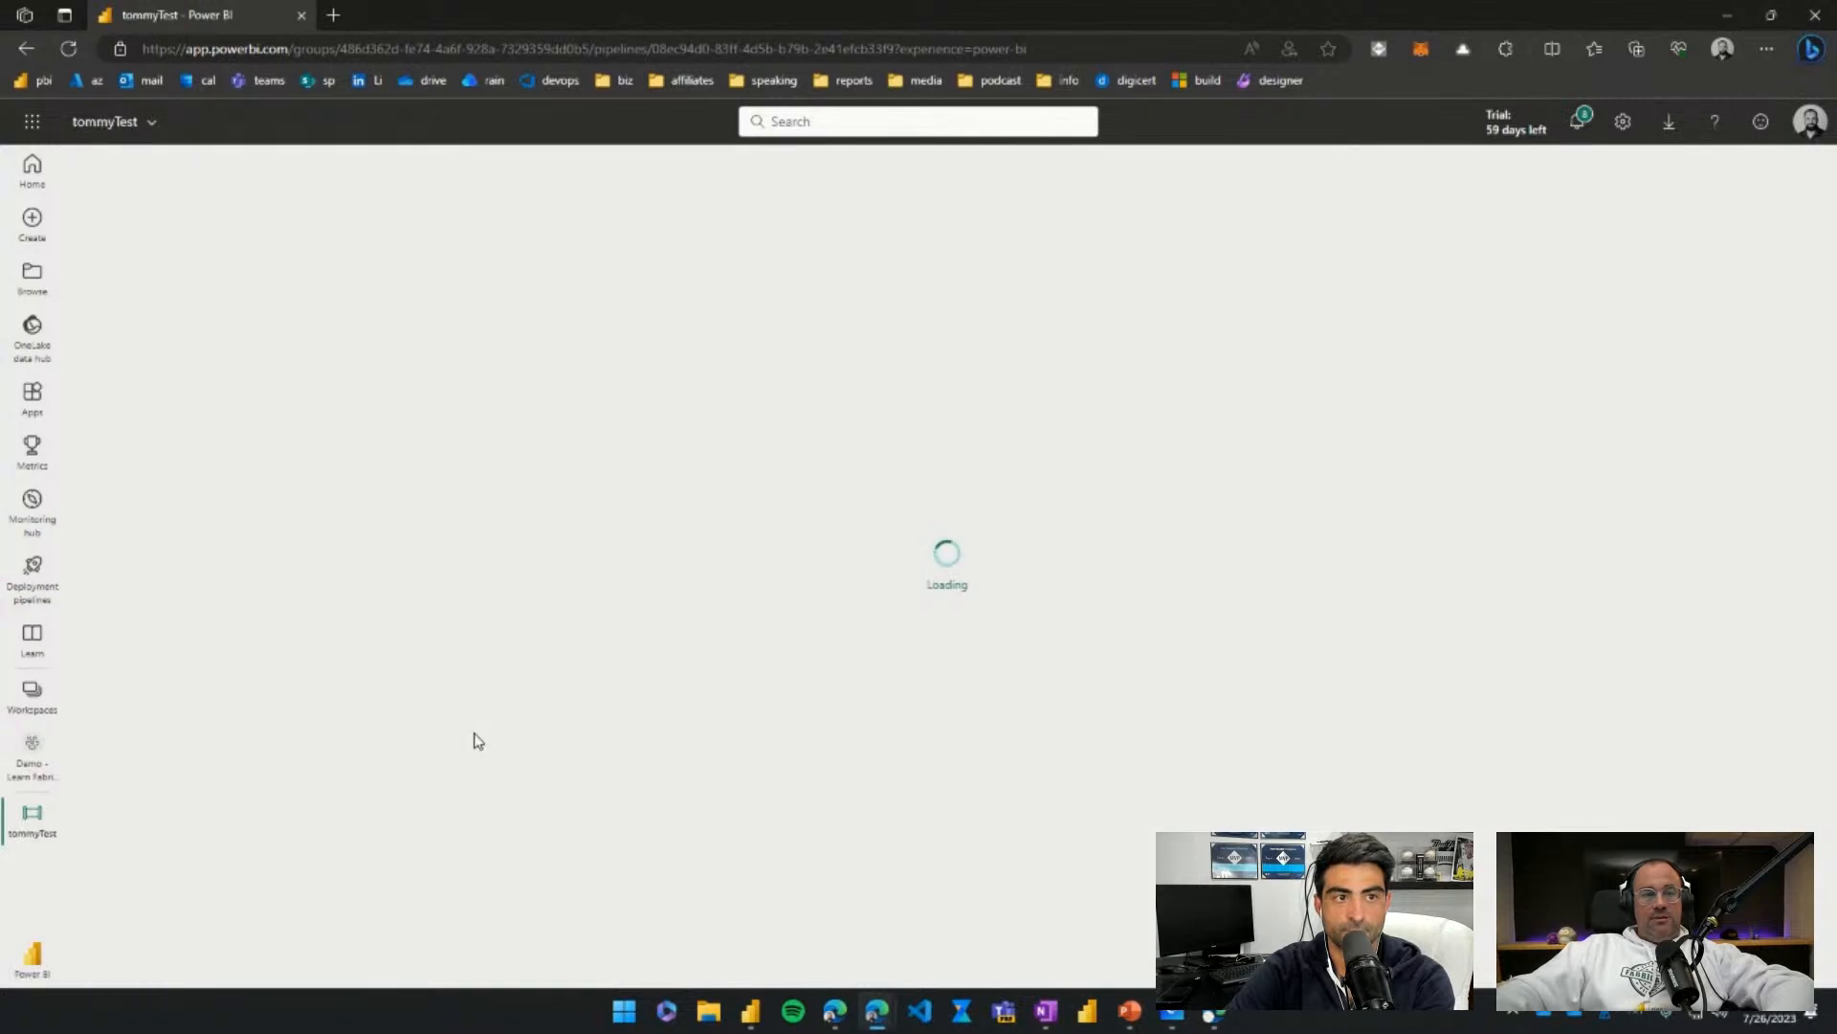
{"action": "left_click", "coordinate": [32, 753]}
Open the NY_Taxi data pipeline and centre its Copy data activity on the canvas.
{"action": "scroll", "coordinate": [182, 849], "scroll_direction": "down", "scroll_amount": 5}
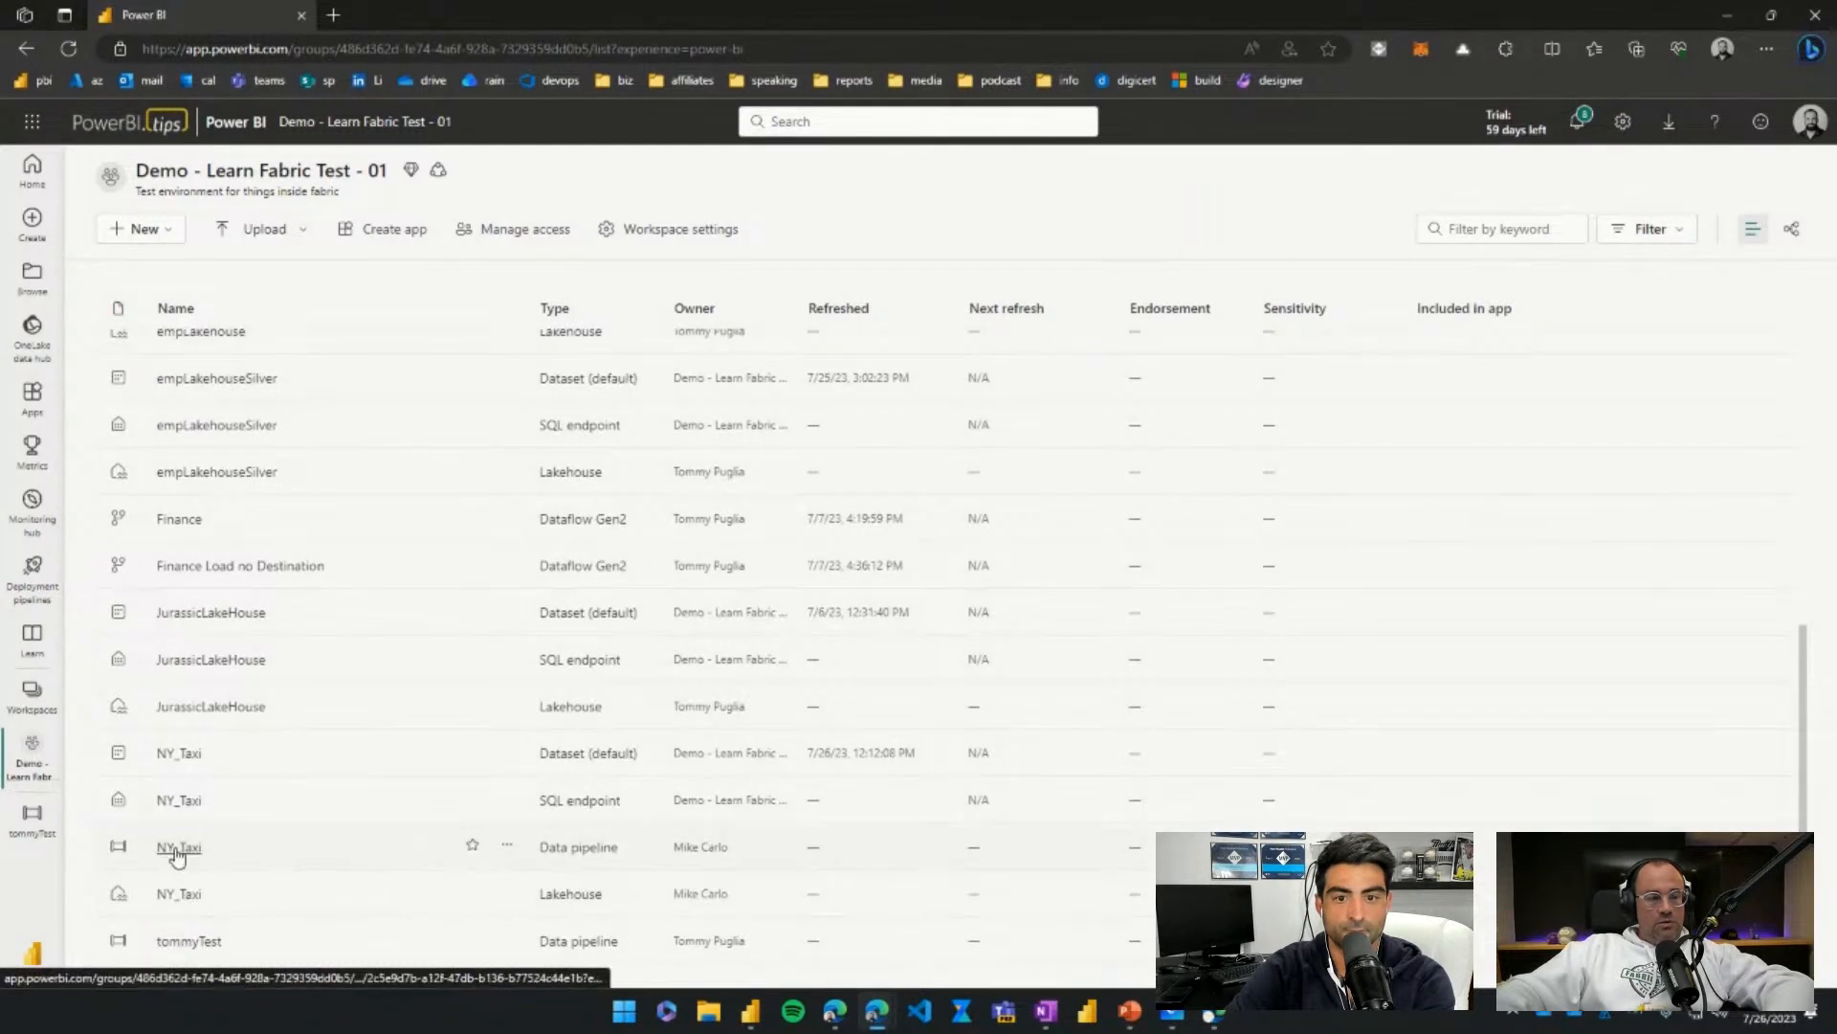
{"action": "left_click", "coordinate": [178, 848]}
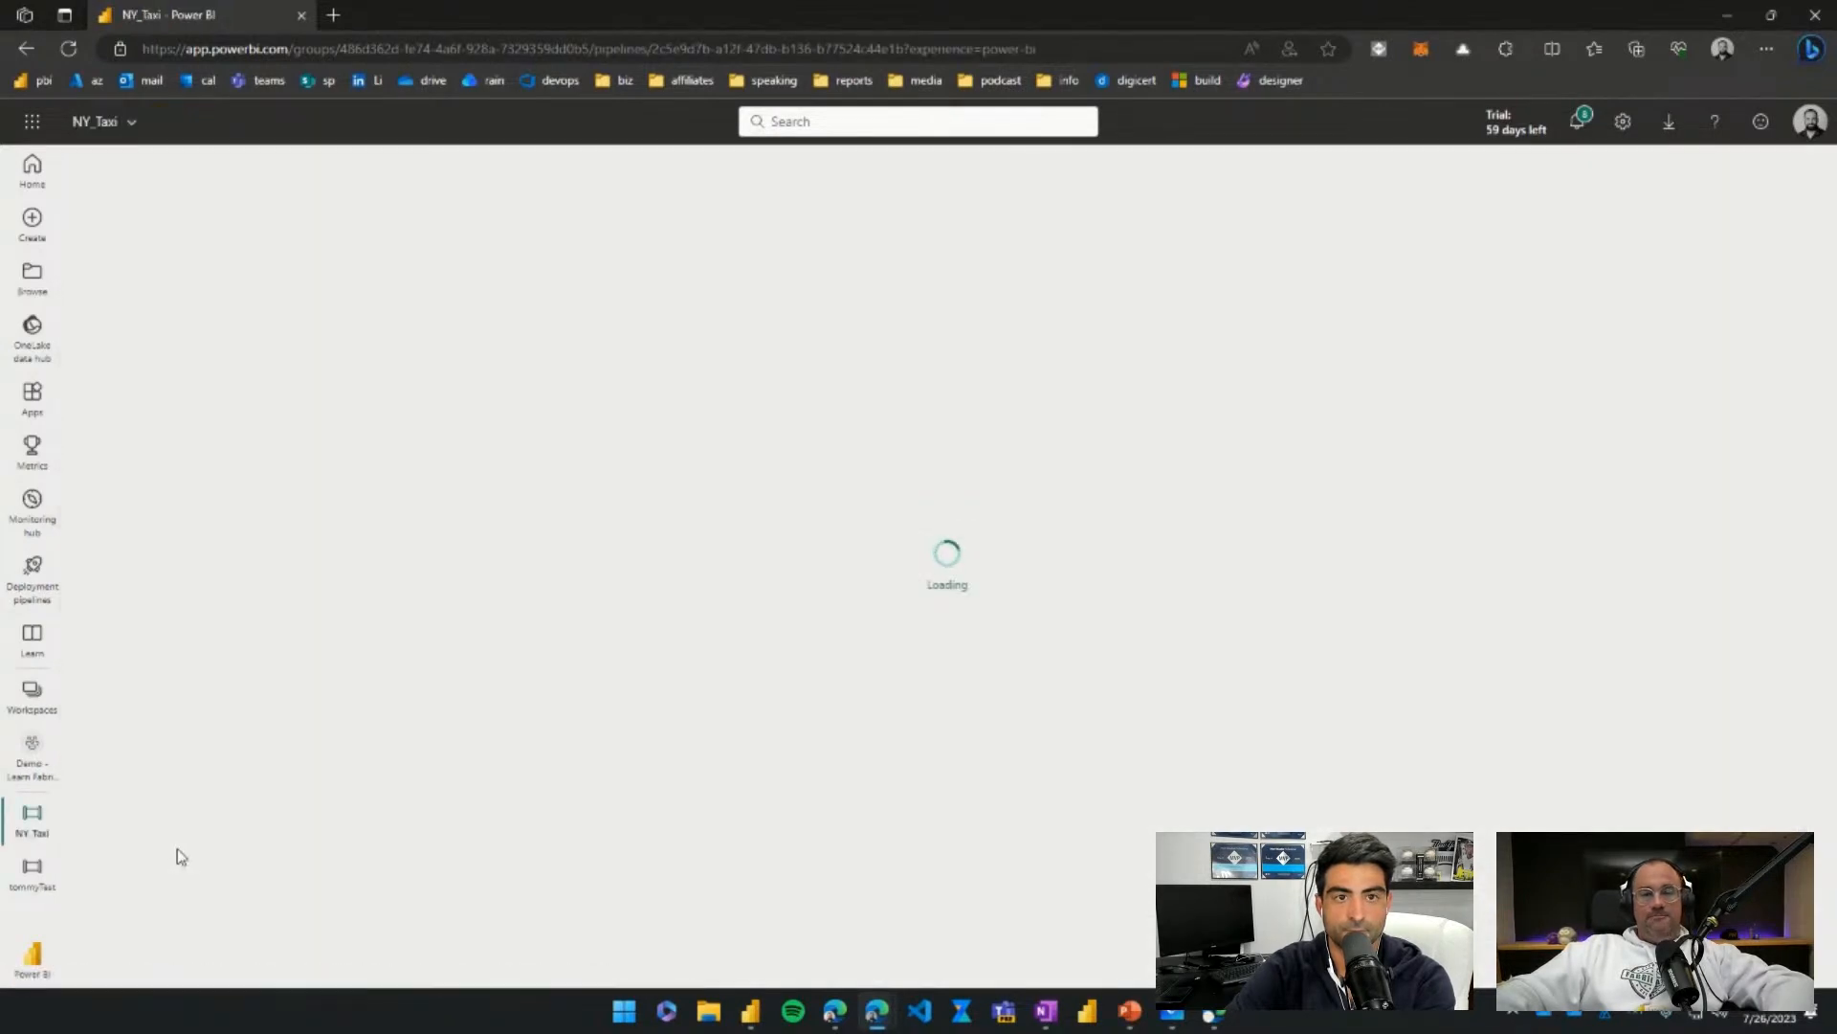
{"action": "left_click_drag", "start_coordinate": [141, 253], "coordinate": [632, 381]}
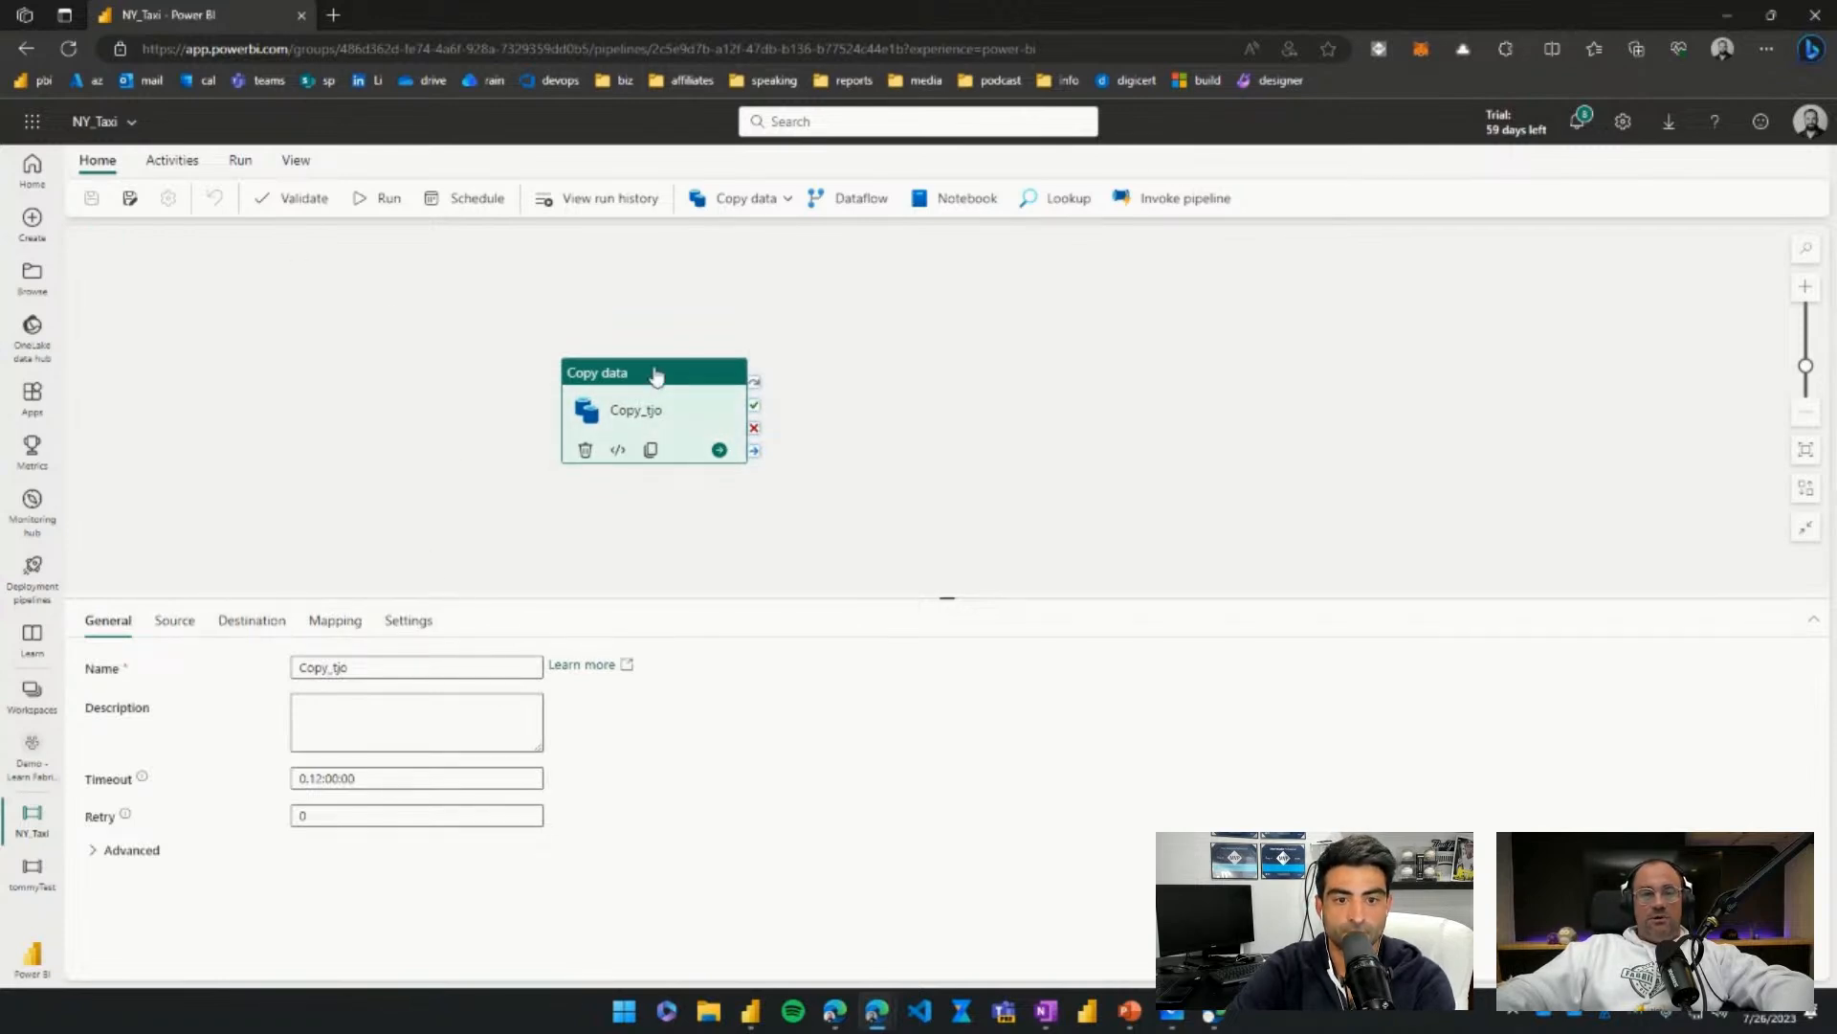
Run the NY_Taxi pipeline from the Home tab, queuing Copy_tjo.
{"action": "left_click", "coordinate": [381, 203]}
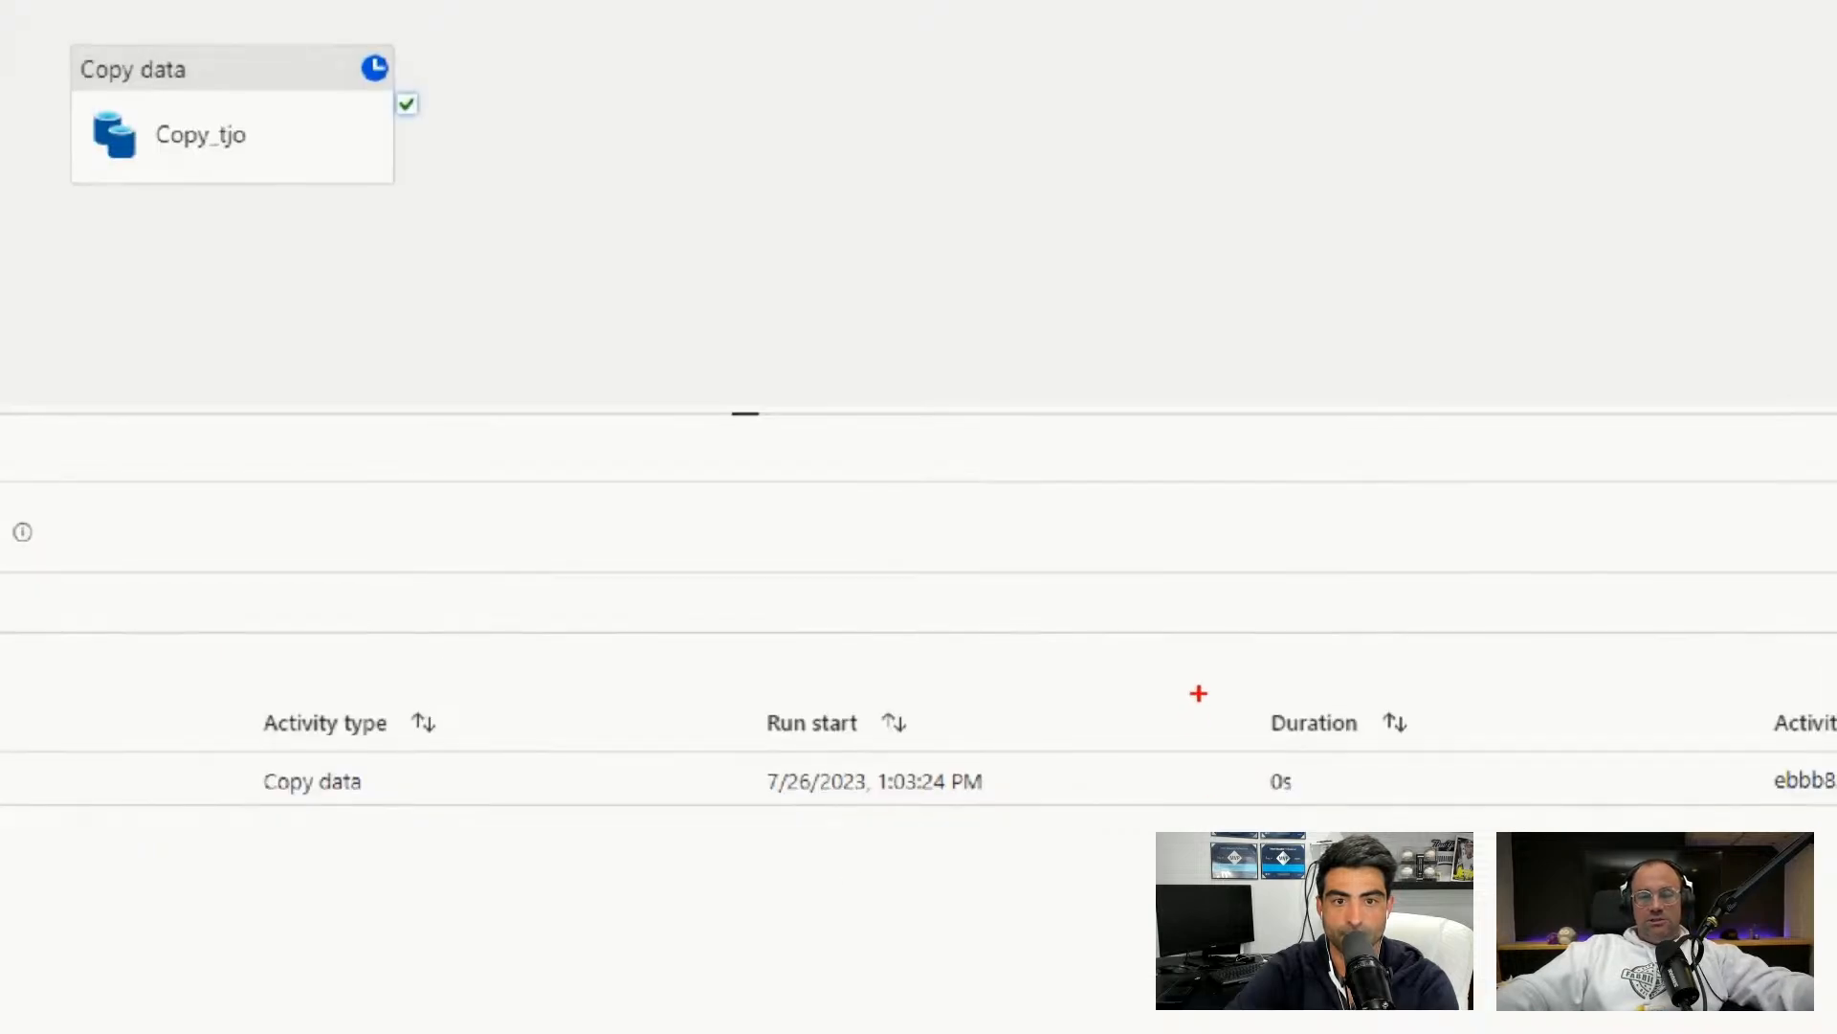
Keep refreshing the activity run list until Copy_tjo's status changes from queued.
{"action": "left_click_drag", "start_coordinate": [1203, 682], "coordinate": [1471, 834]}
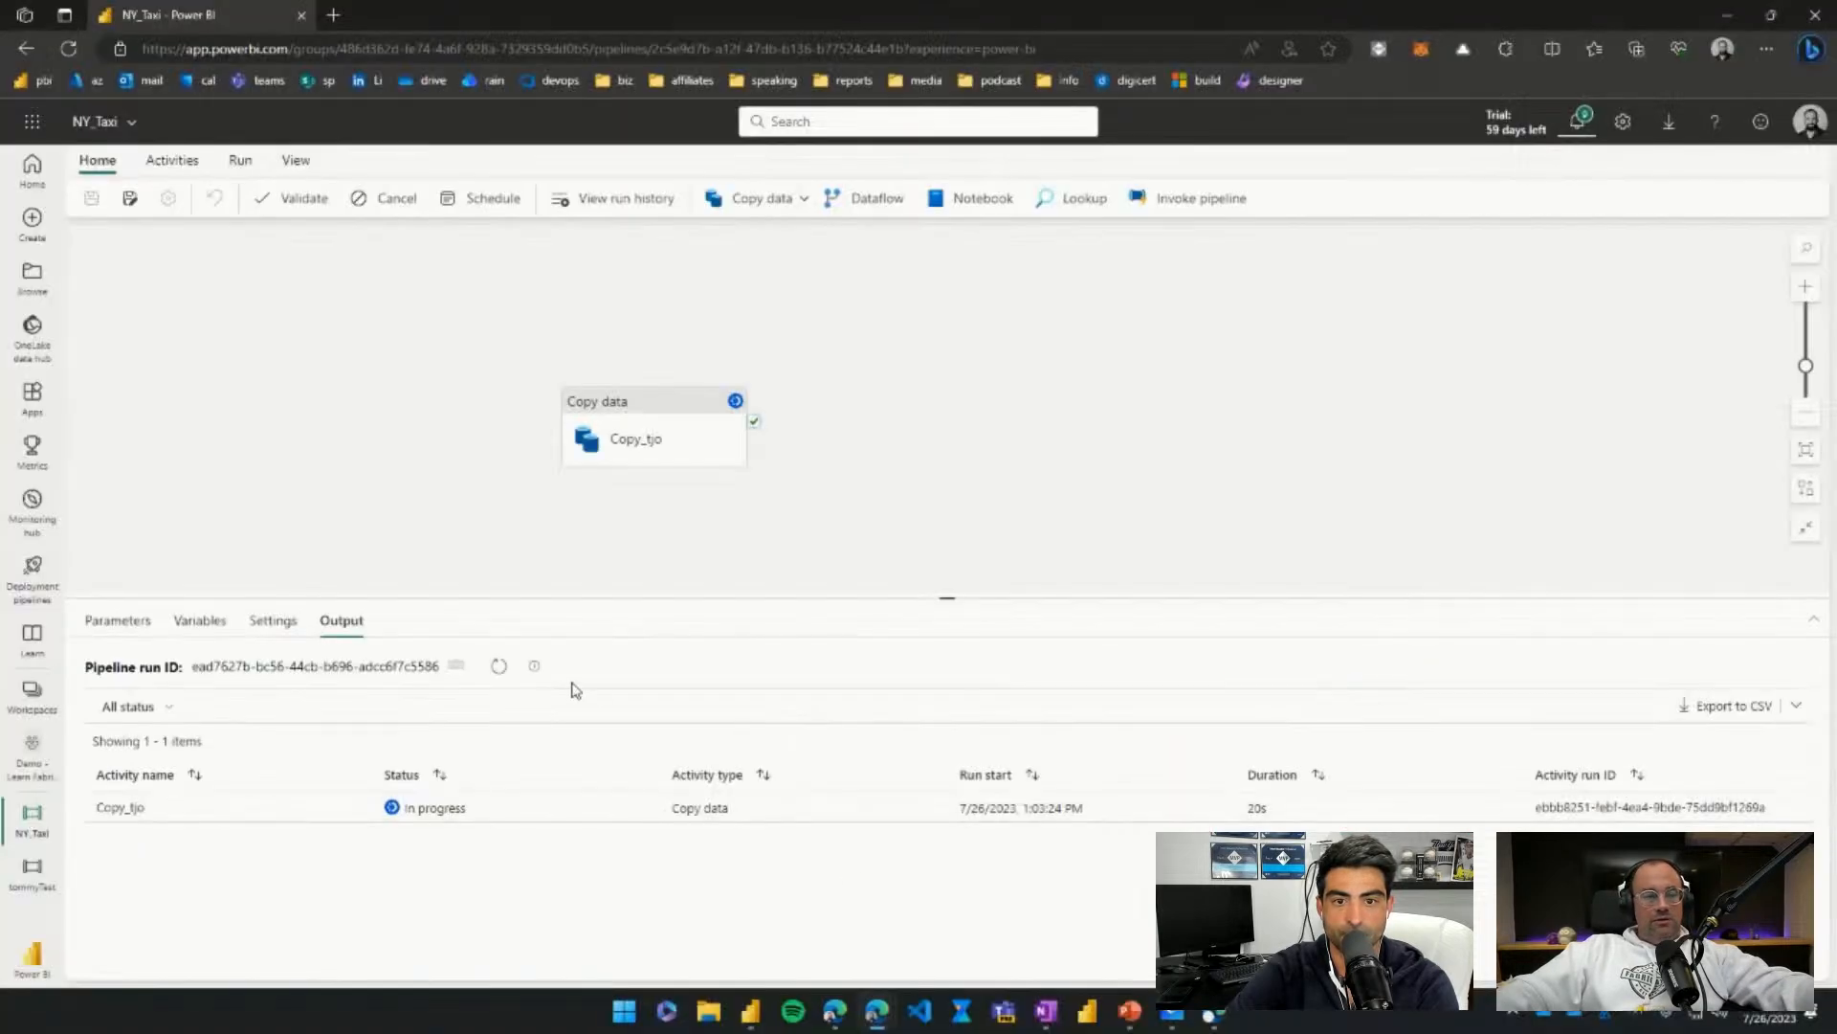
{"action": "left_click_drag", "start_coordinate": [490, 628], "coordinate": [585, 713]}
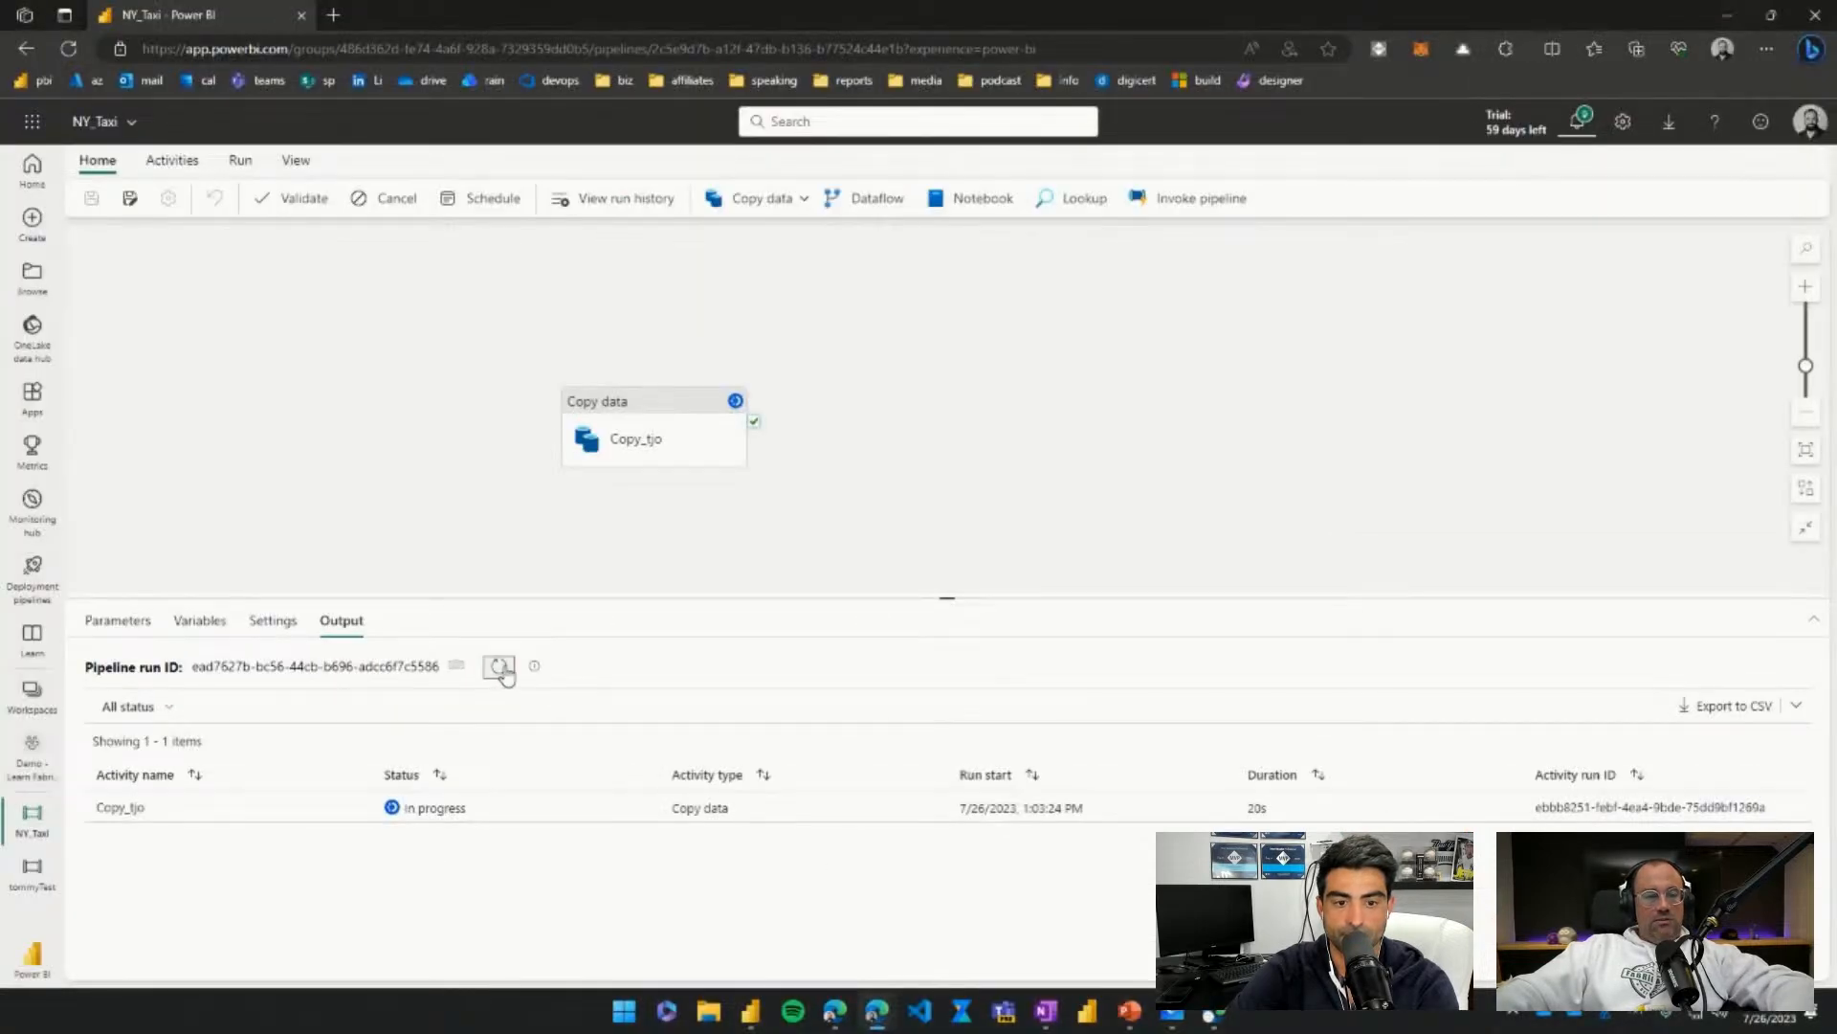
{"action": "left_click", "coordinate": [500, 667]}
{"action": "left_click", "coordinate": [500, 667]}
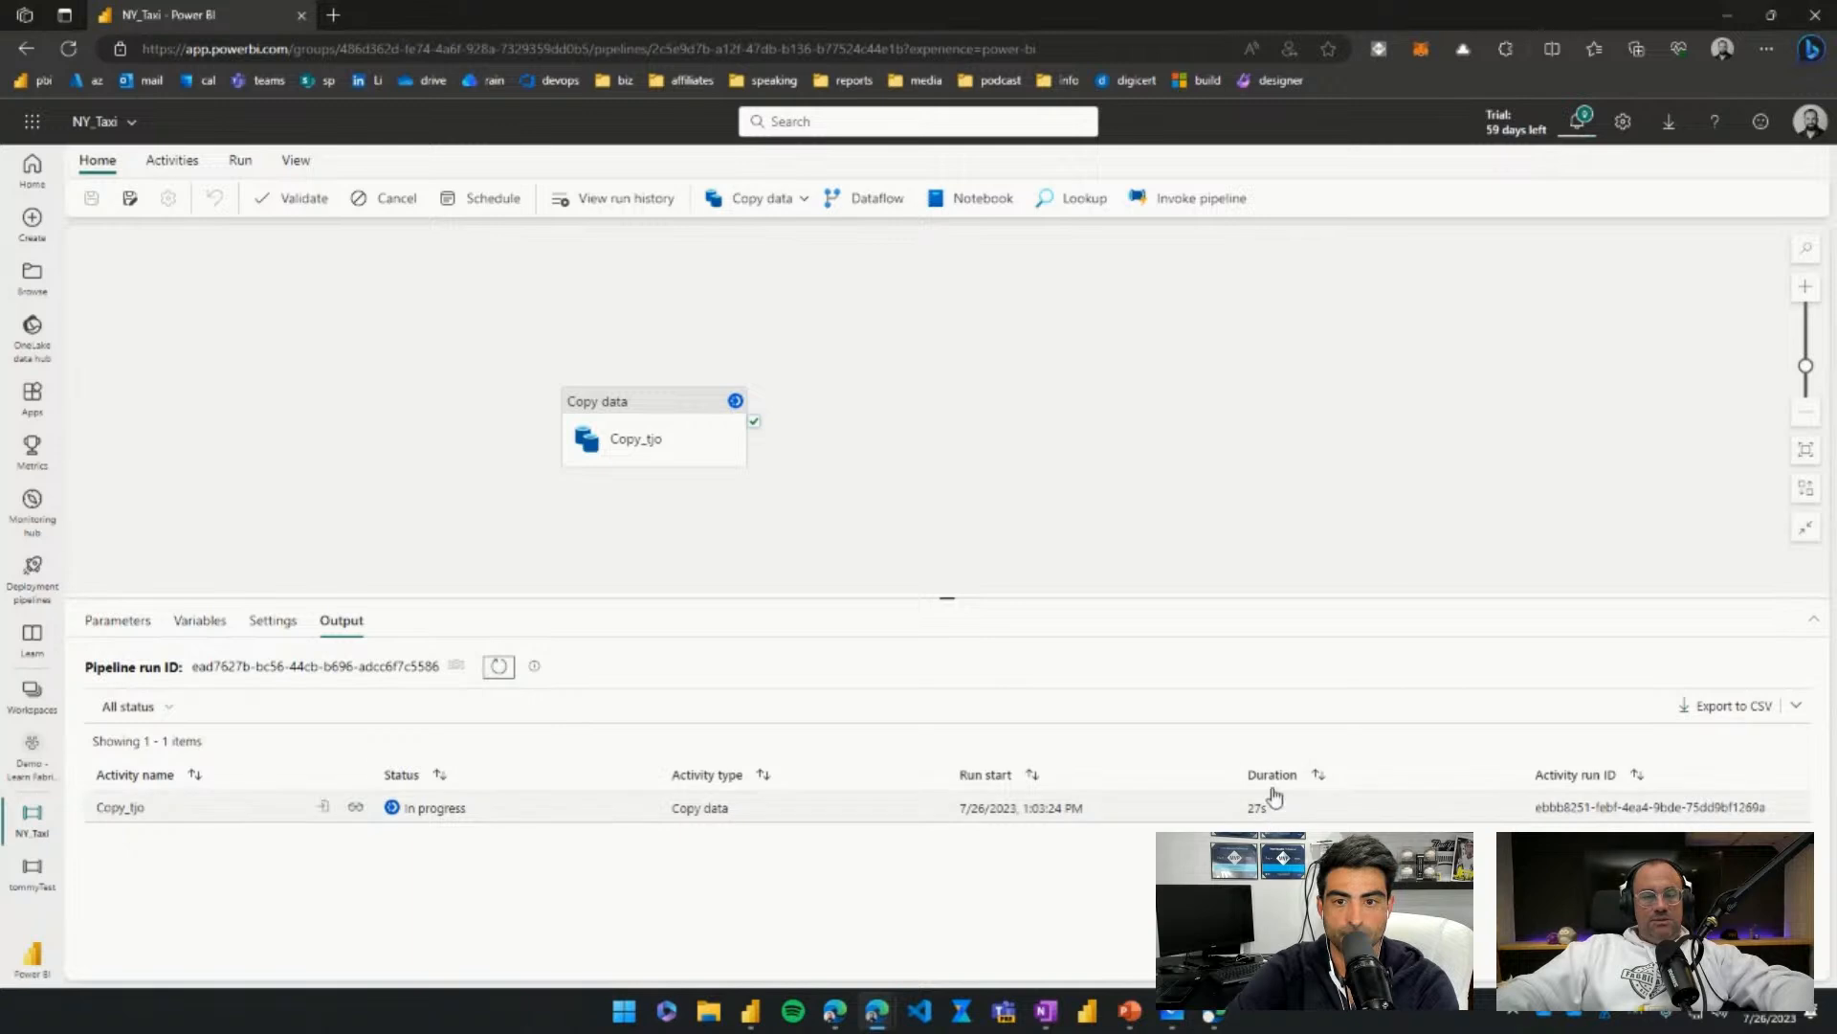
{"action": "left_click", "coordinate": [499, 669]}
{"action": "left_click", "coordinate": [500, 668]}
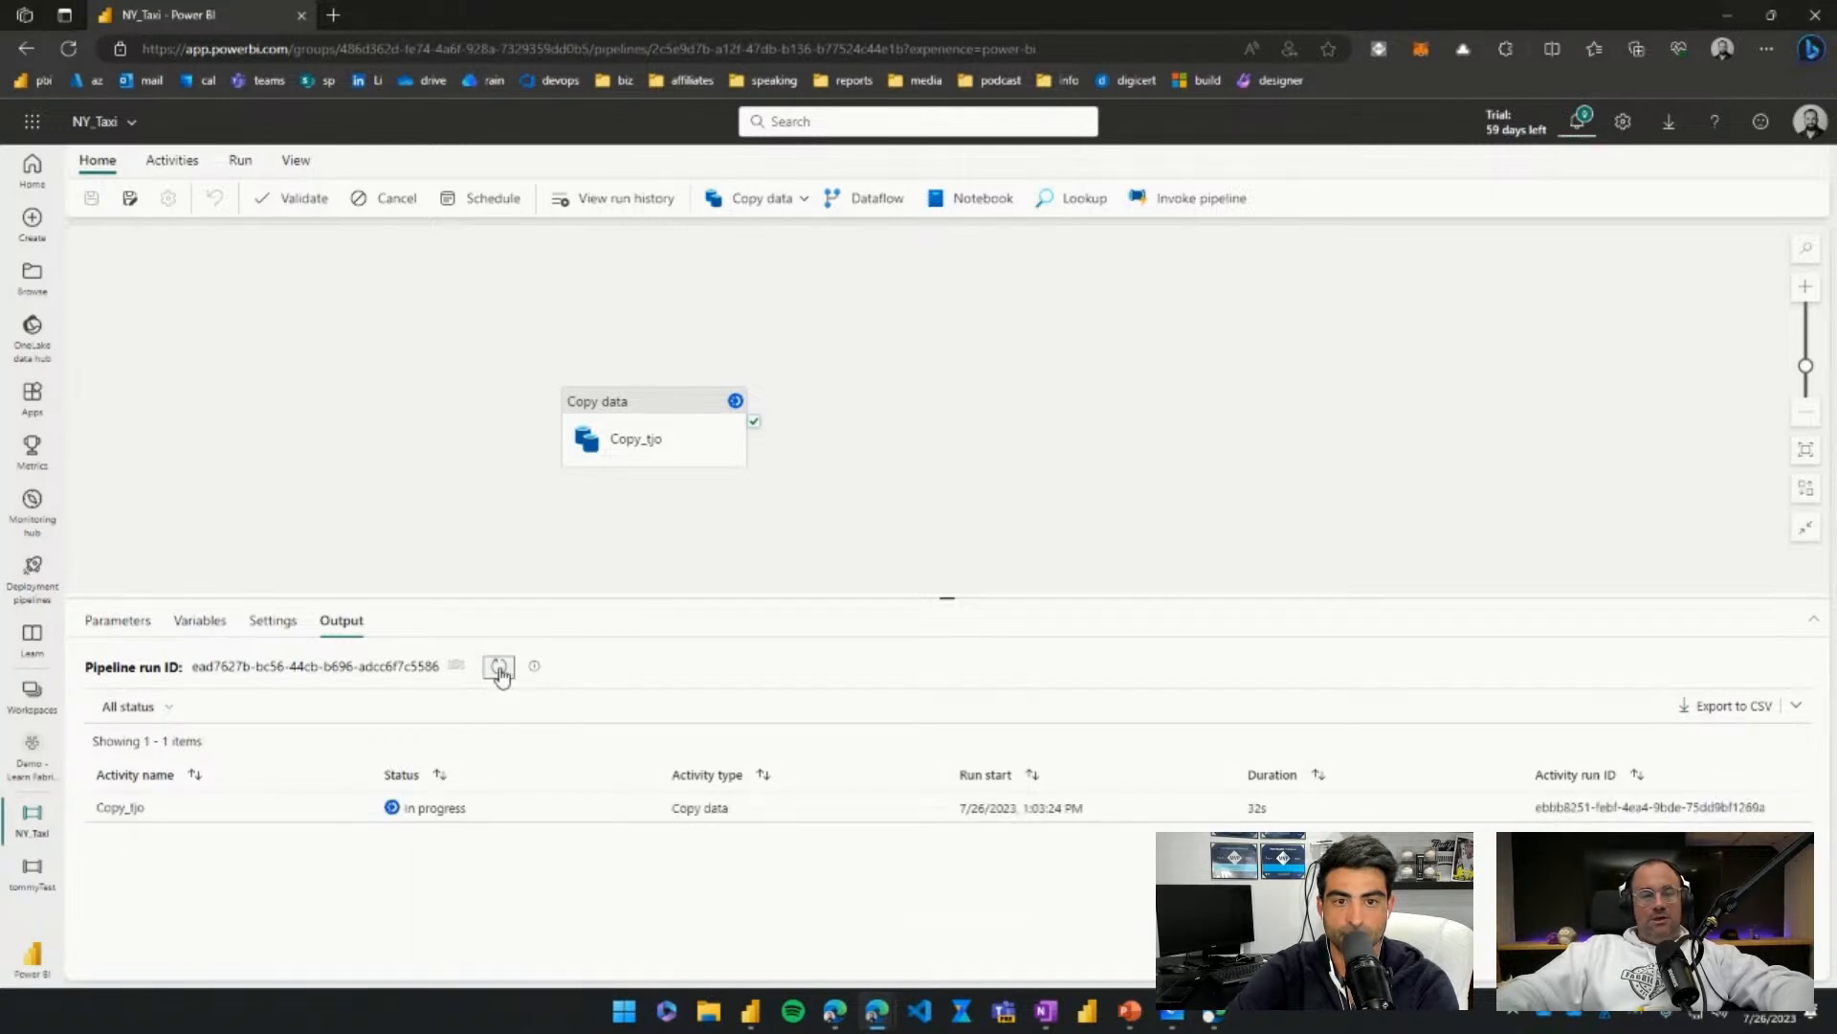
{"action": "left_click", "coordinate": [499, 669]}
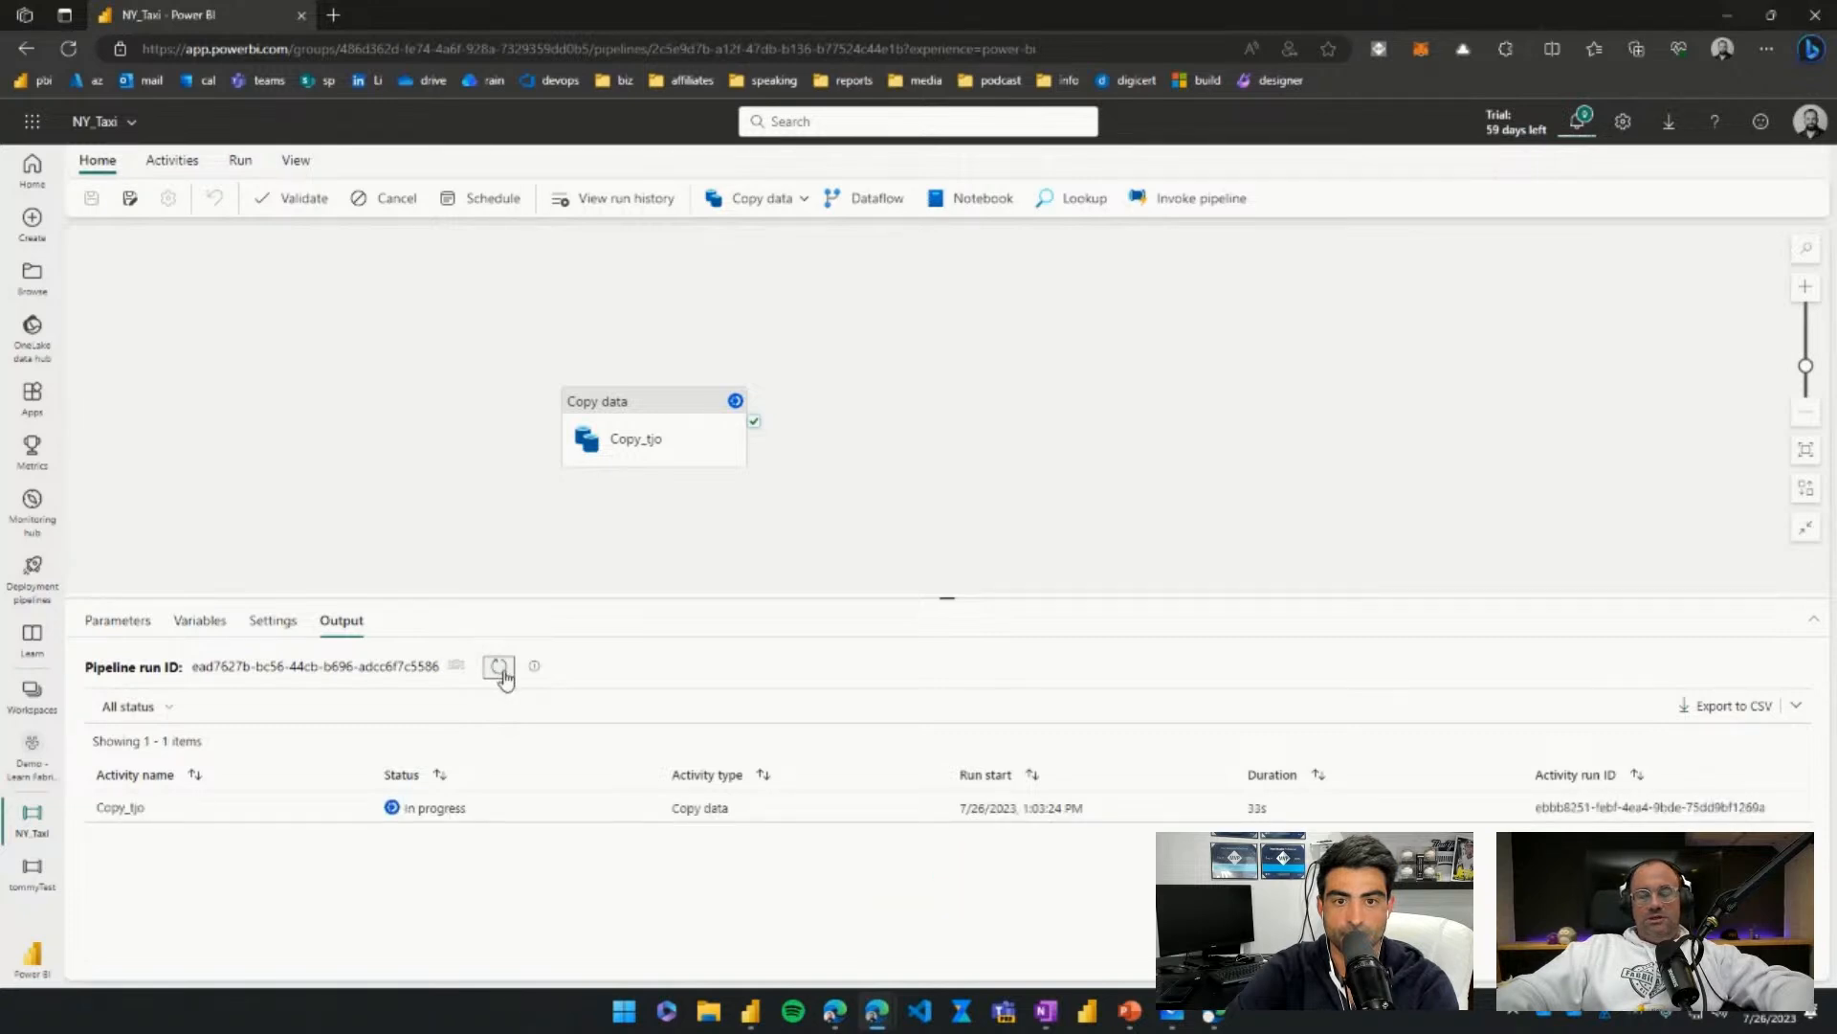
{"action": "left_click", "coordinate": [499, 669]}
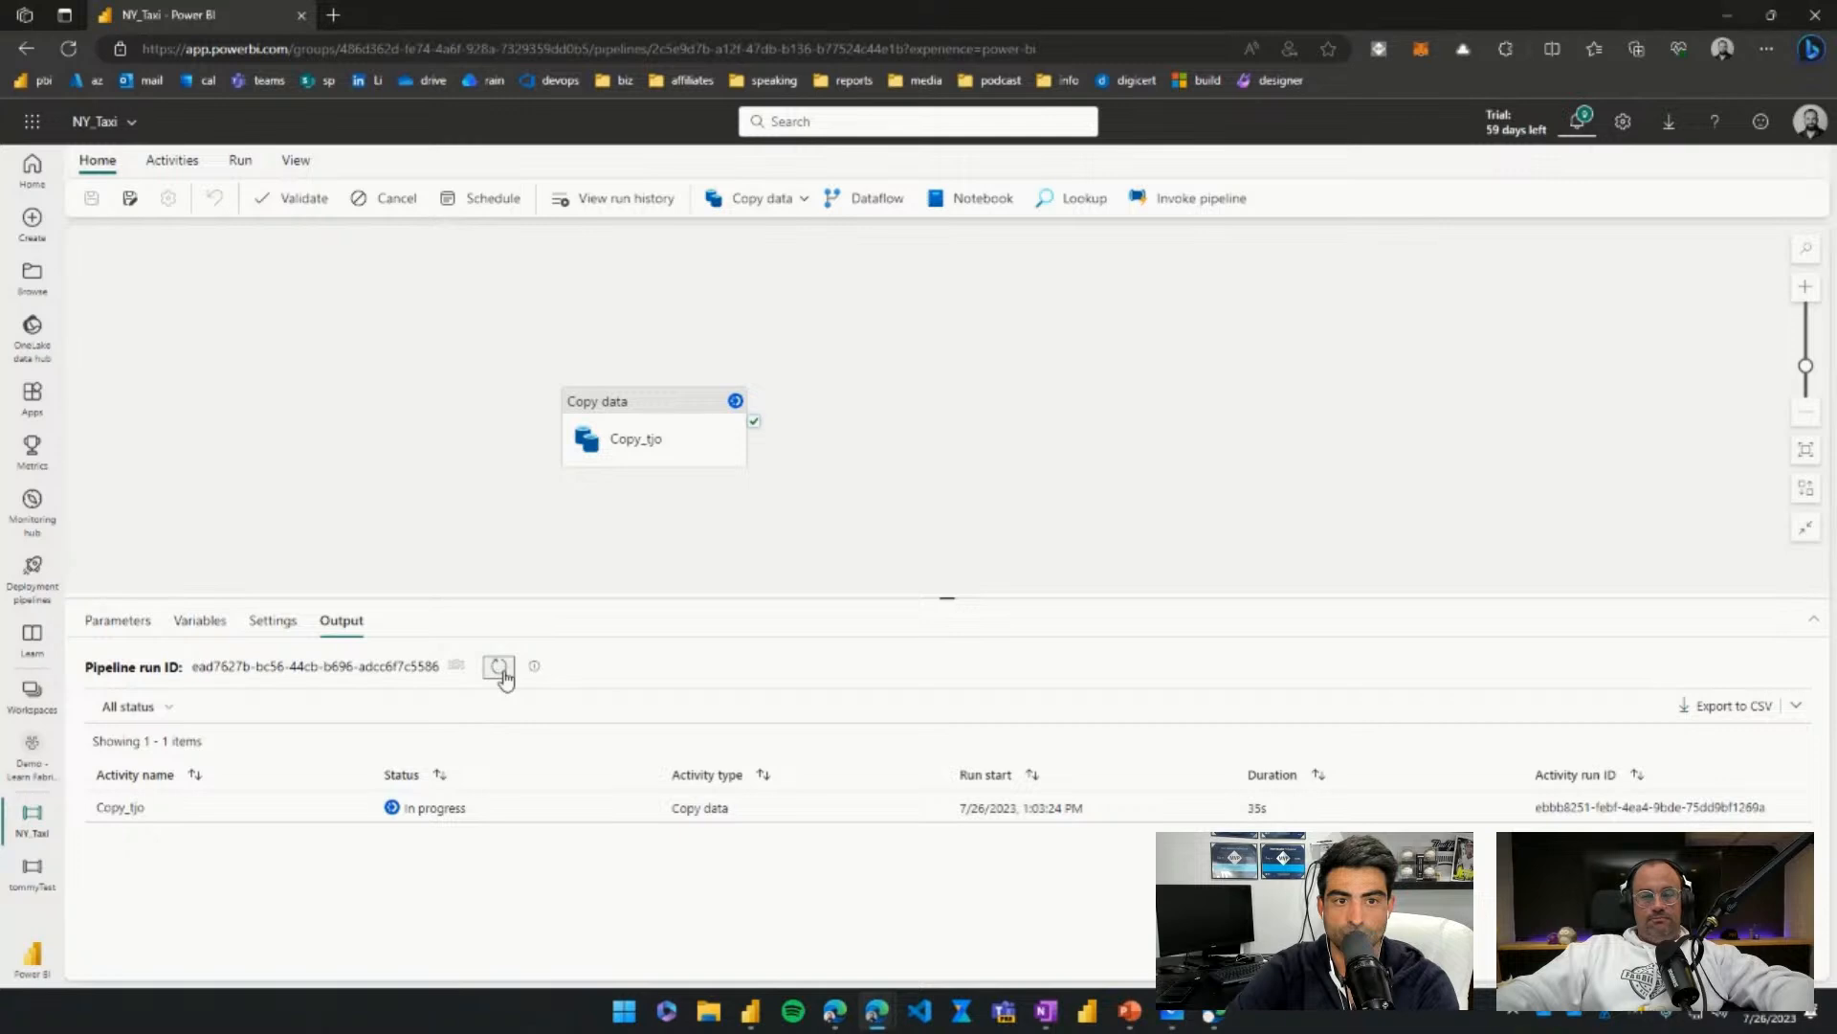
{"action": "left_click", "coordinate": [502, 670]}
{"action": "left_click", "coordinate": [500, 669]}
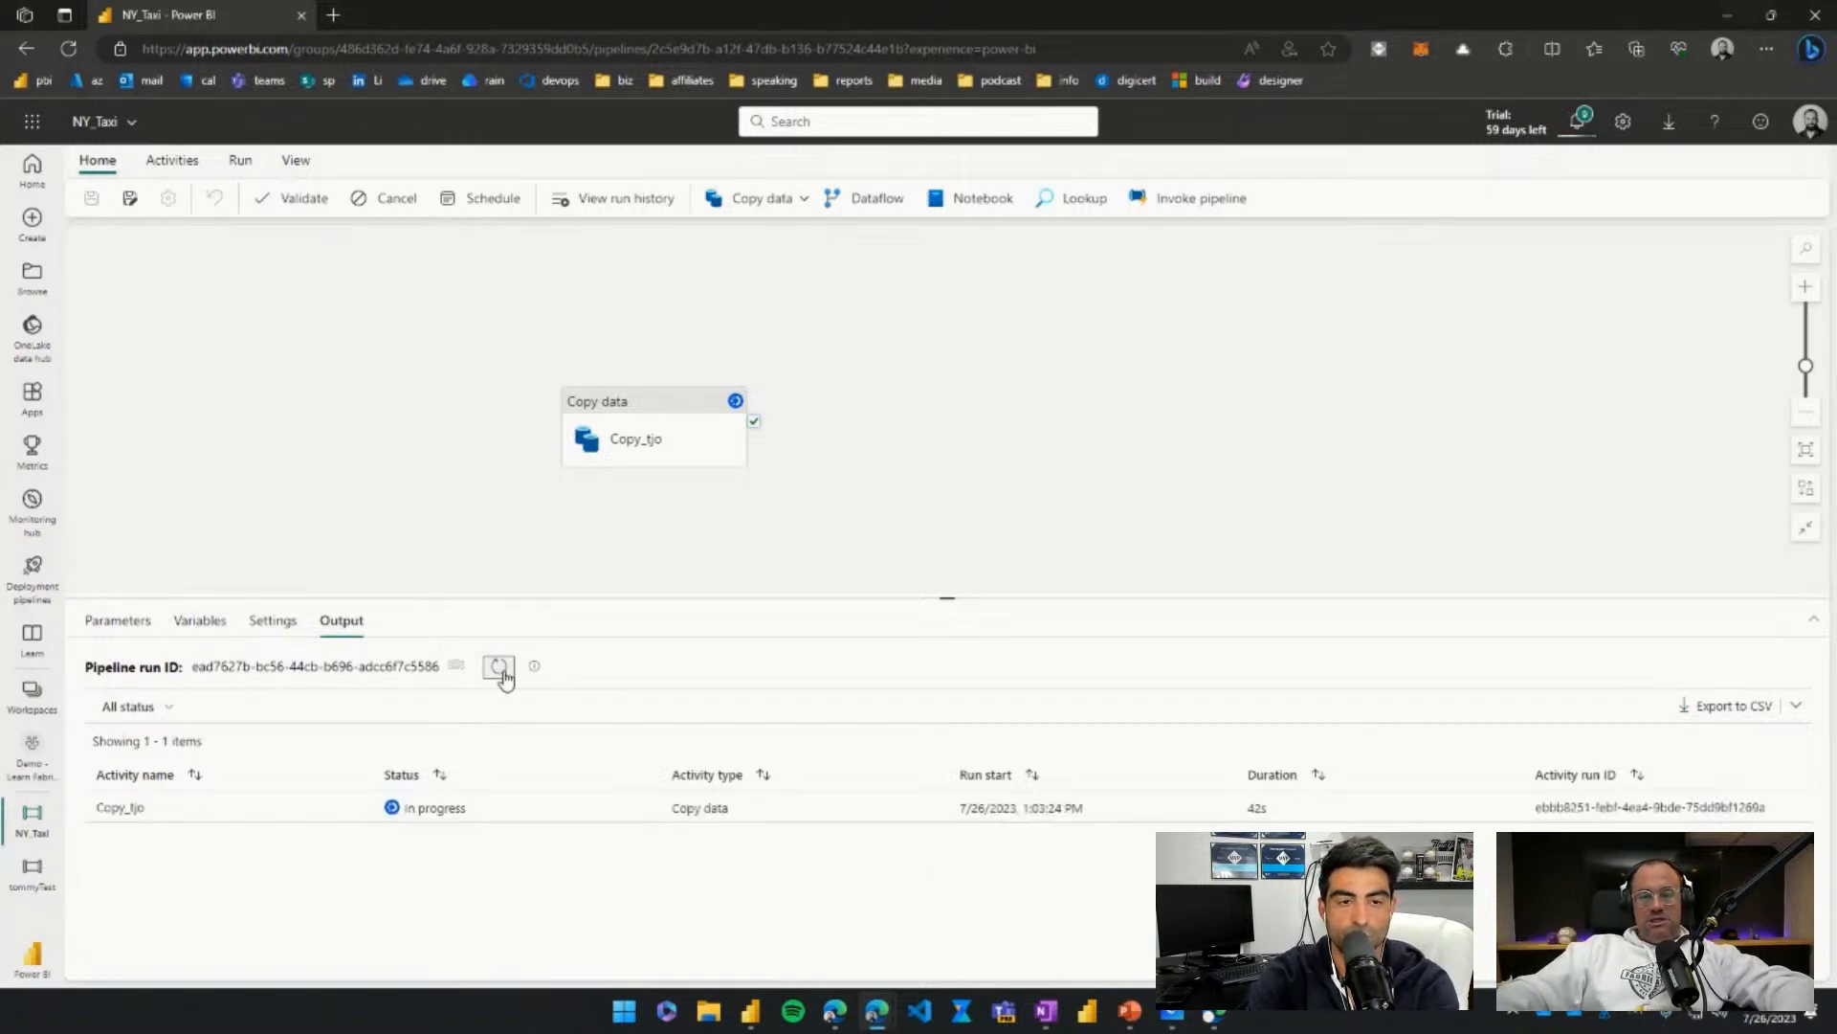
{"action": "left_click", "coordinate": [500, 669]}
{"action": "left_click", "coordinate": [499, 669]}
{"action": "left_click", "coordinate": [500, 669]}
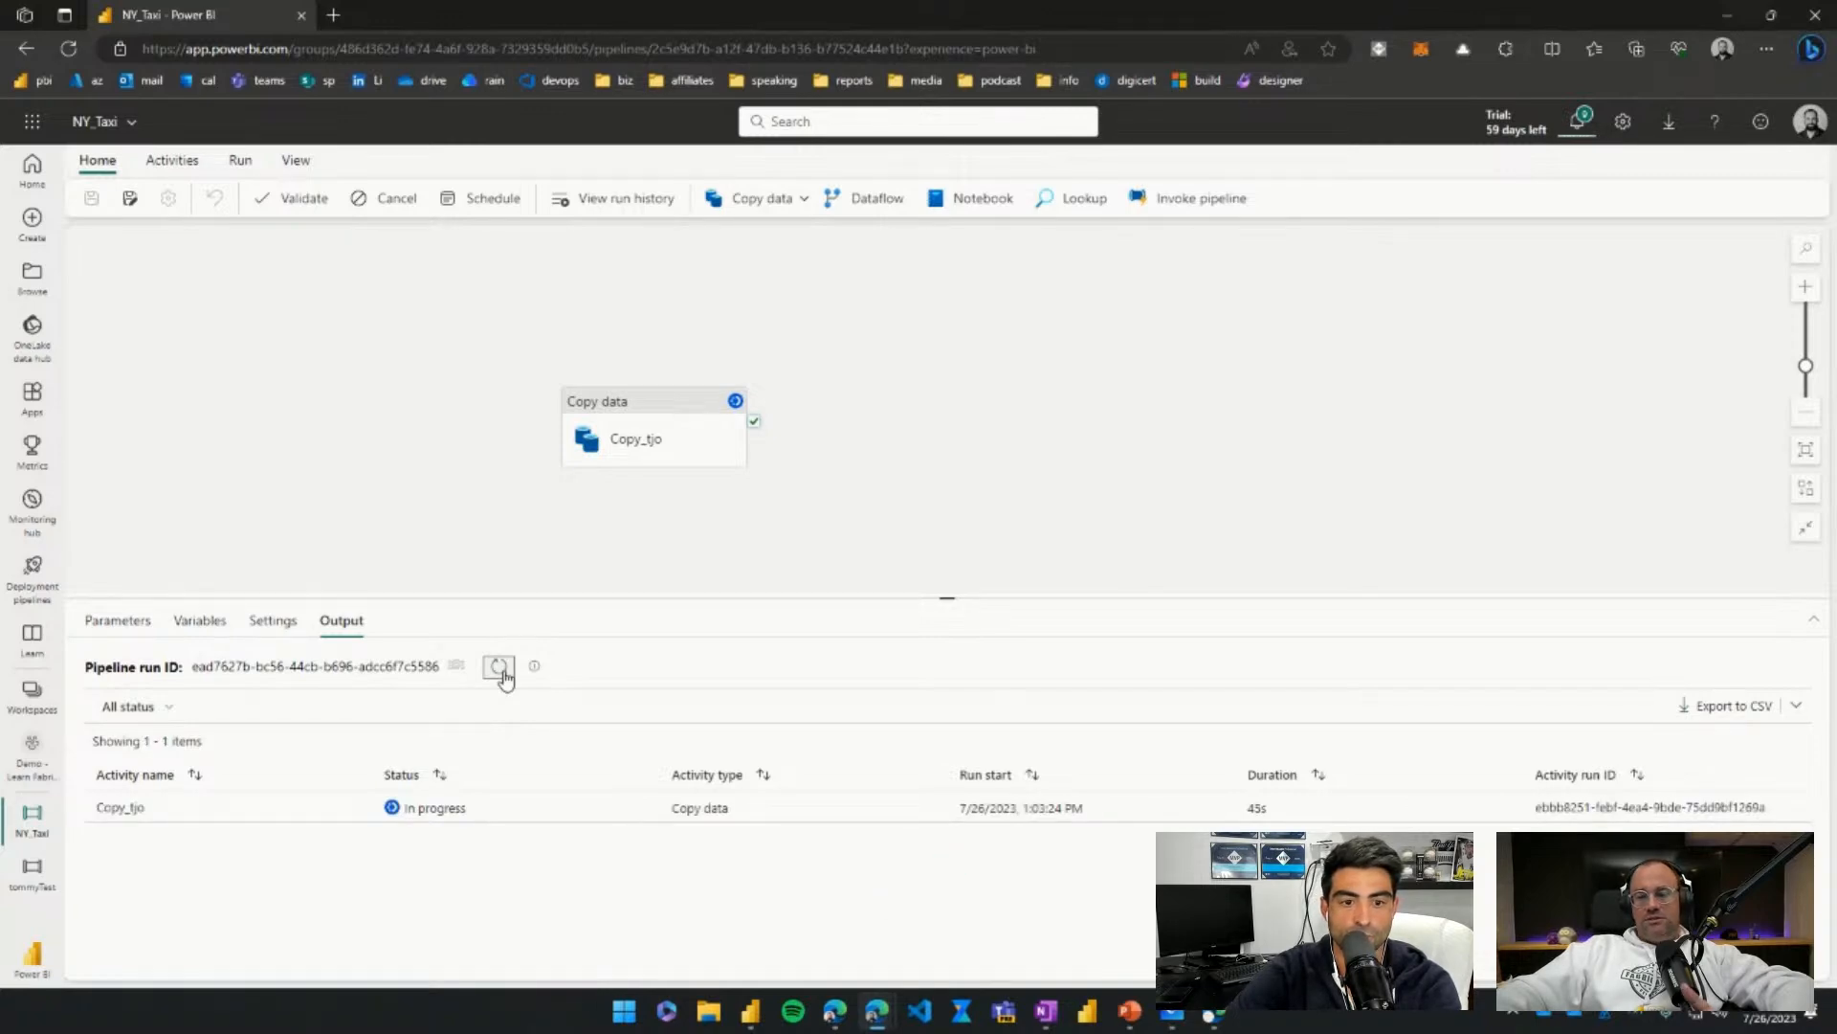
{"action": "left_click", "coordinate": [499, 669]}
{"action": "left_click", "coordinate": [499, 669]}
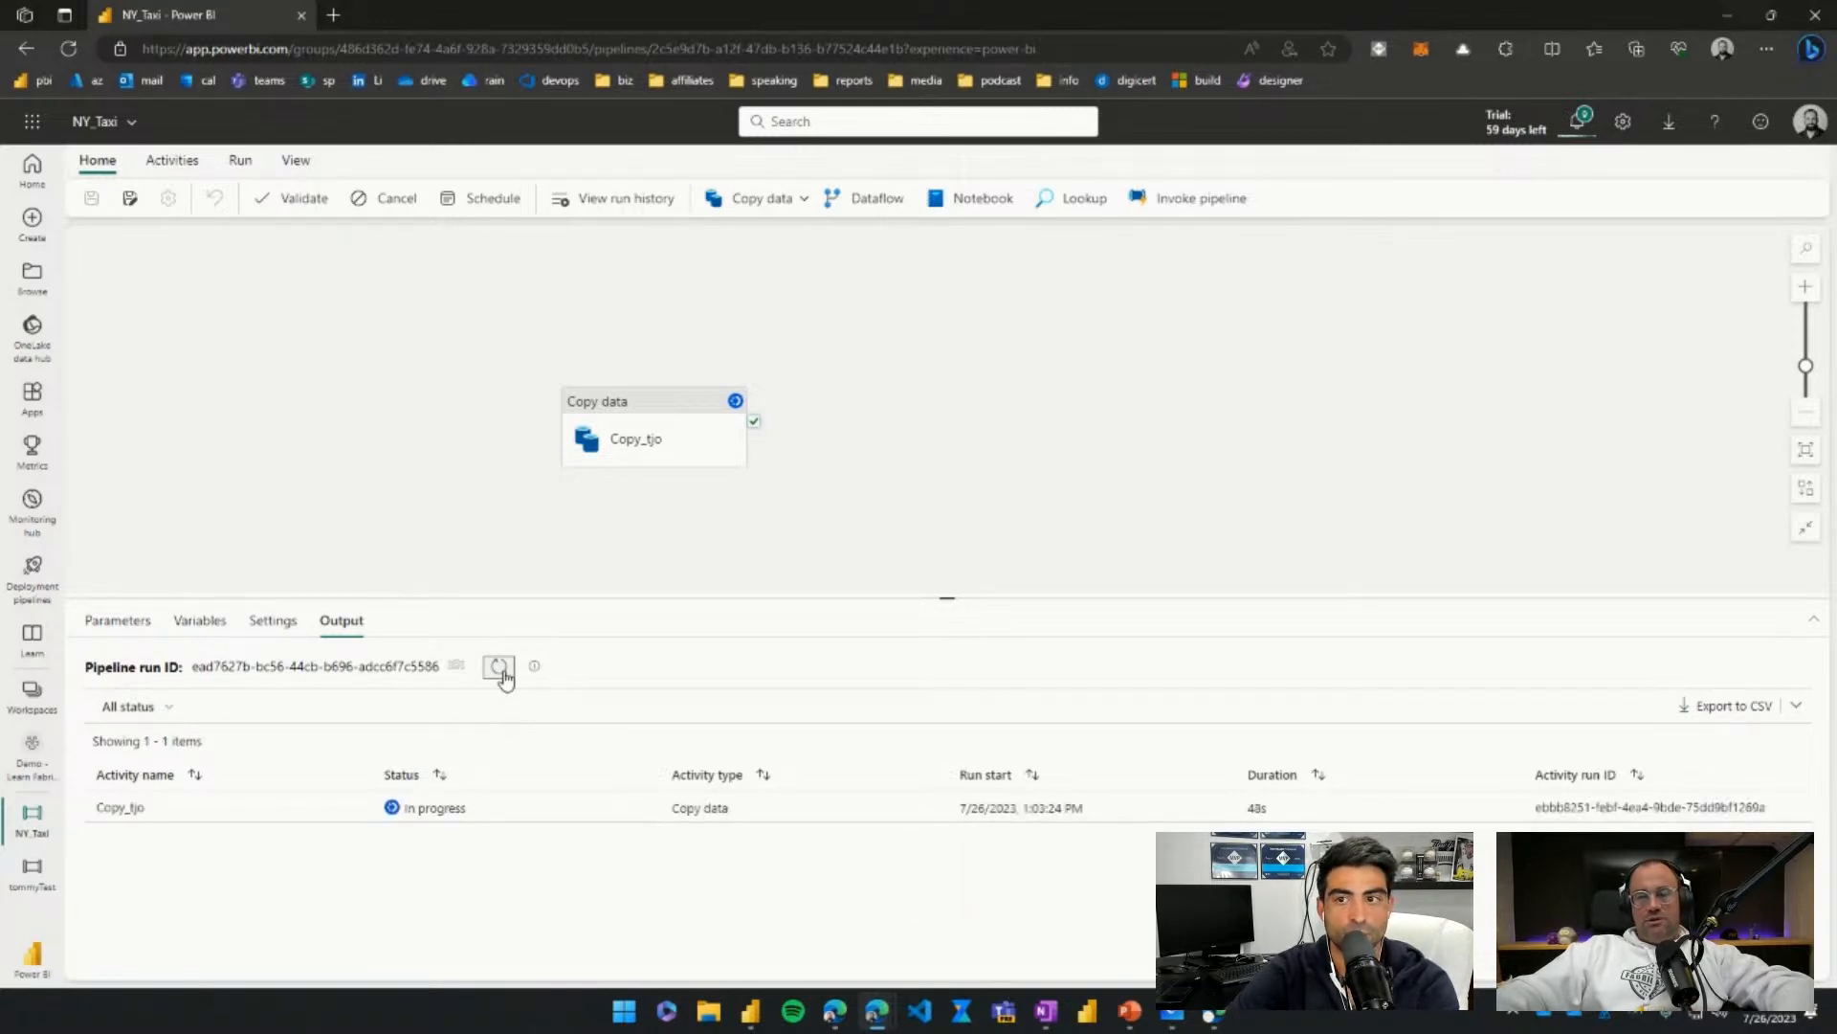
{"action": "left_click", "coordinate": [500, 669]}
{"action": "left_click", "coordinate": [499, 668]}
{"action": "left_click", "coordinate": [499, 669]}
{"action": "left_click", "coordinate": [500, 669]}
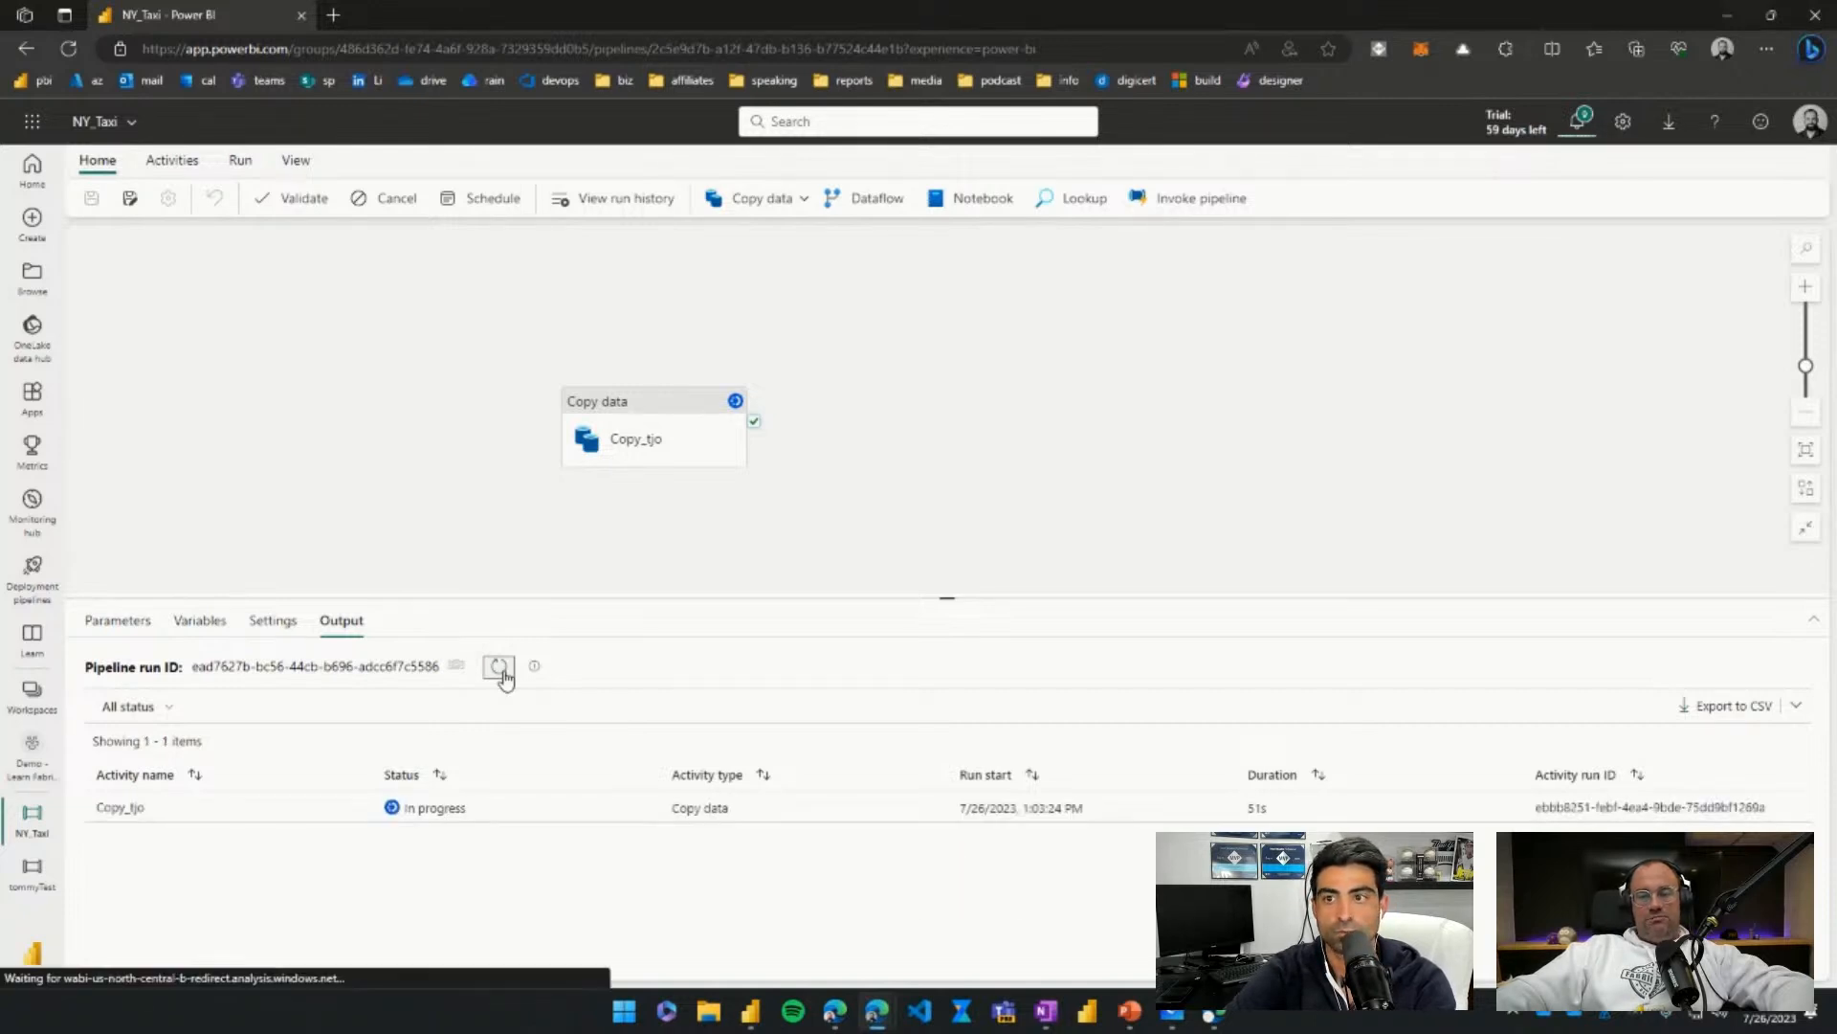
{"action": "left_click", "coordinate": [500, 669]}
{"action": "left_click", "coordinate": [499, 669]}
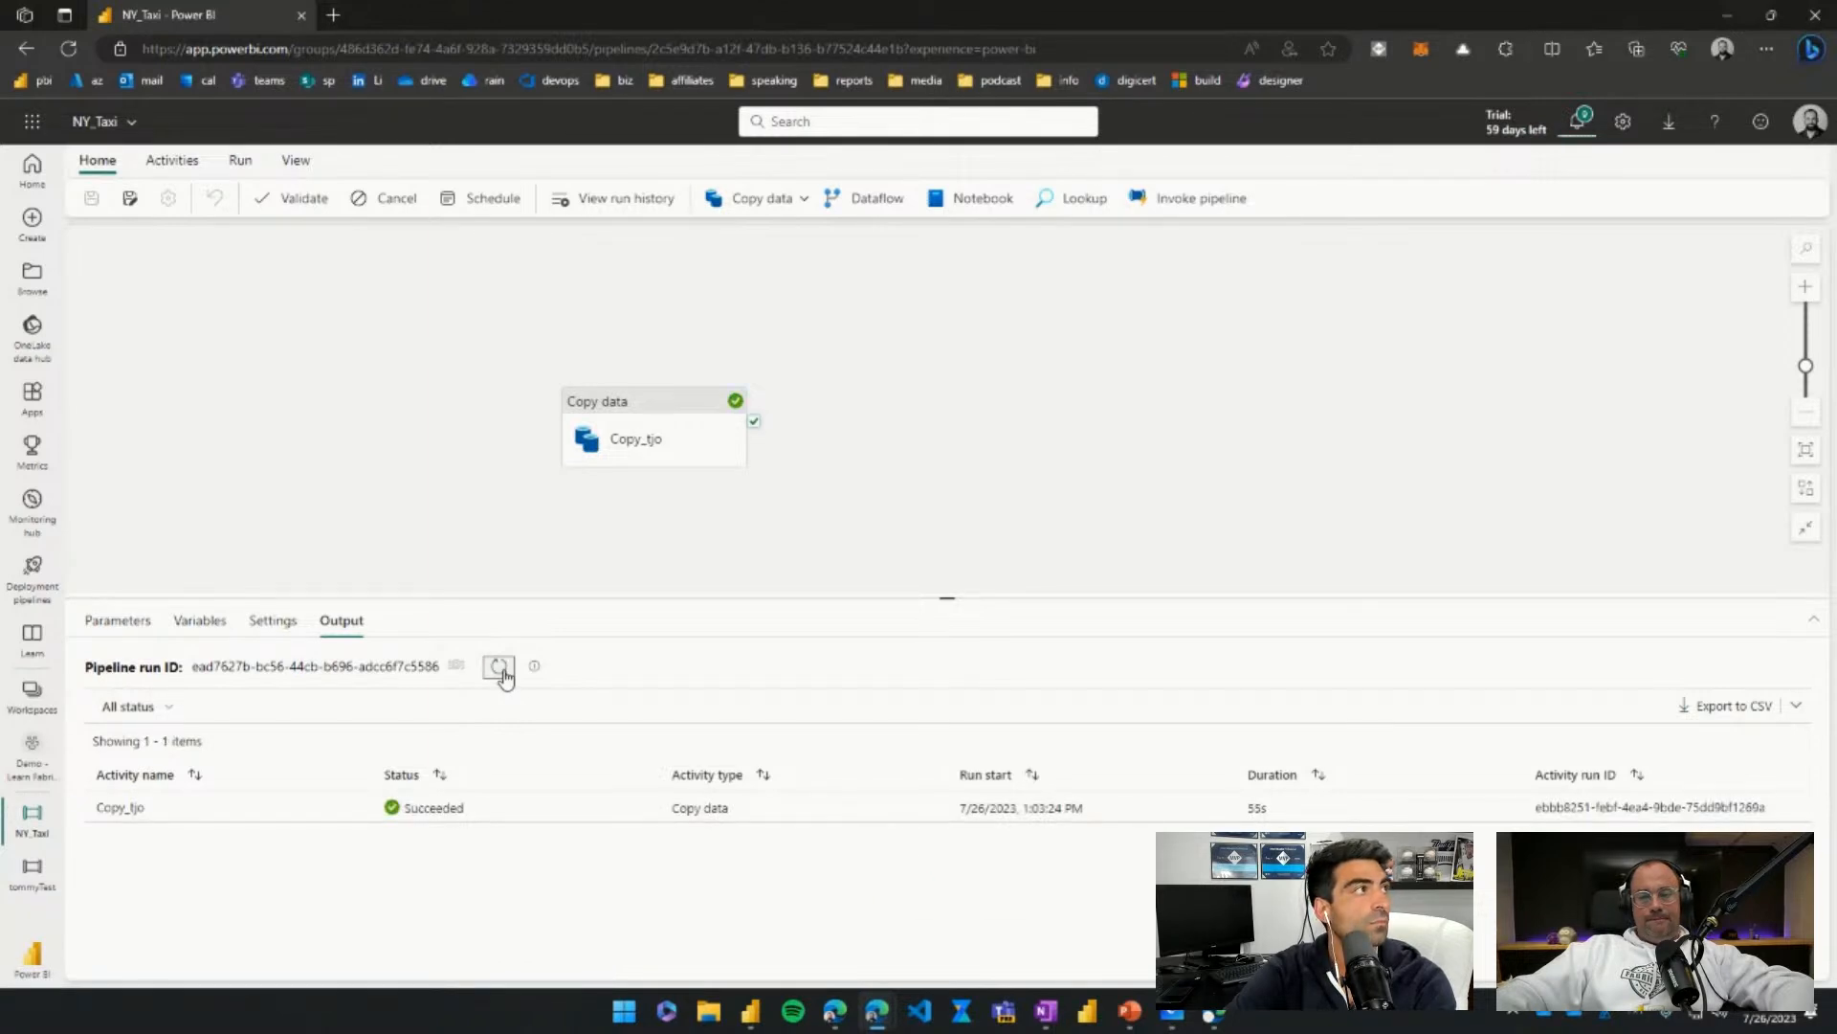
{"action": "left_click", "coordinate": [499, 669]}
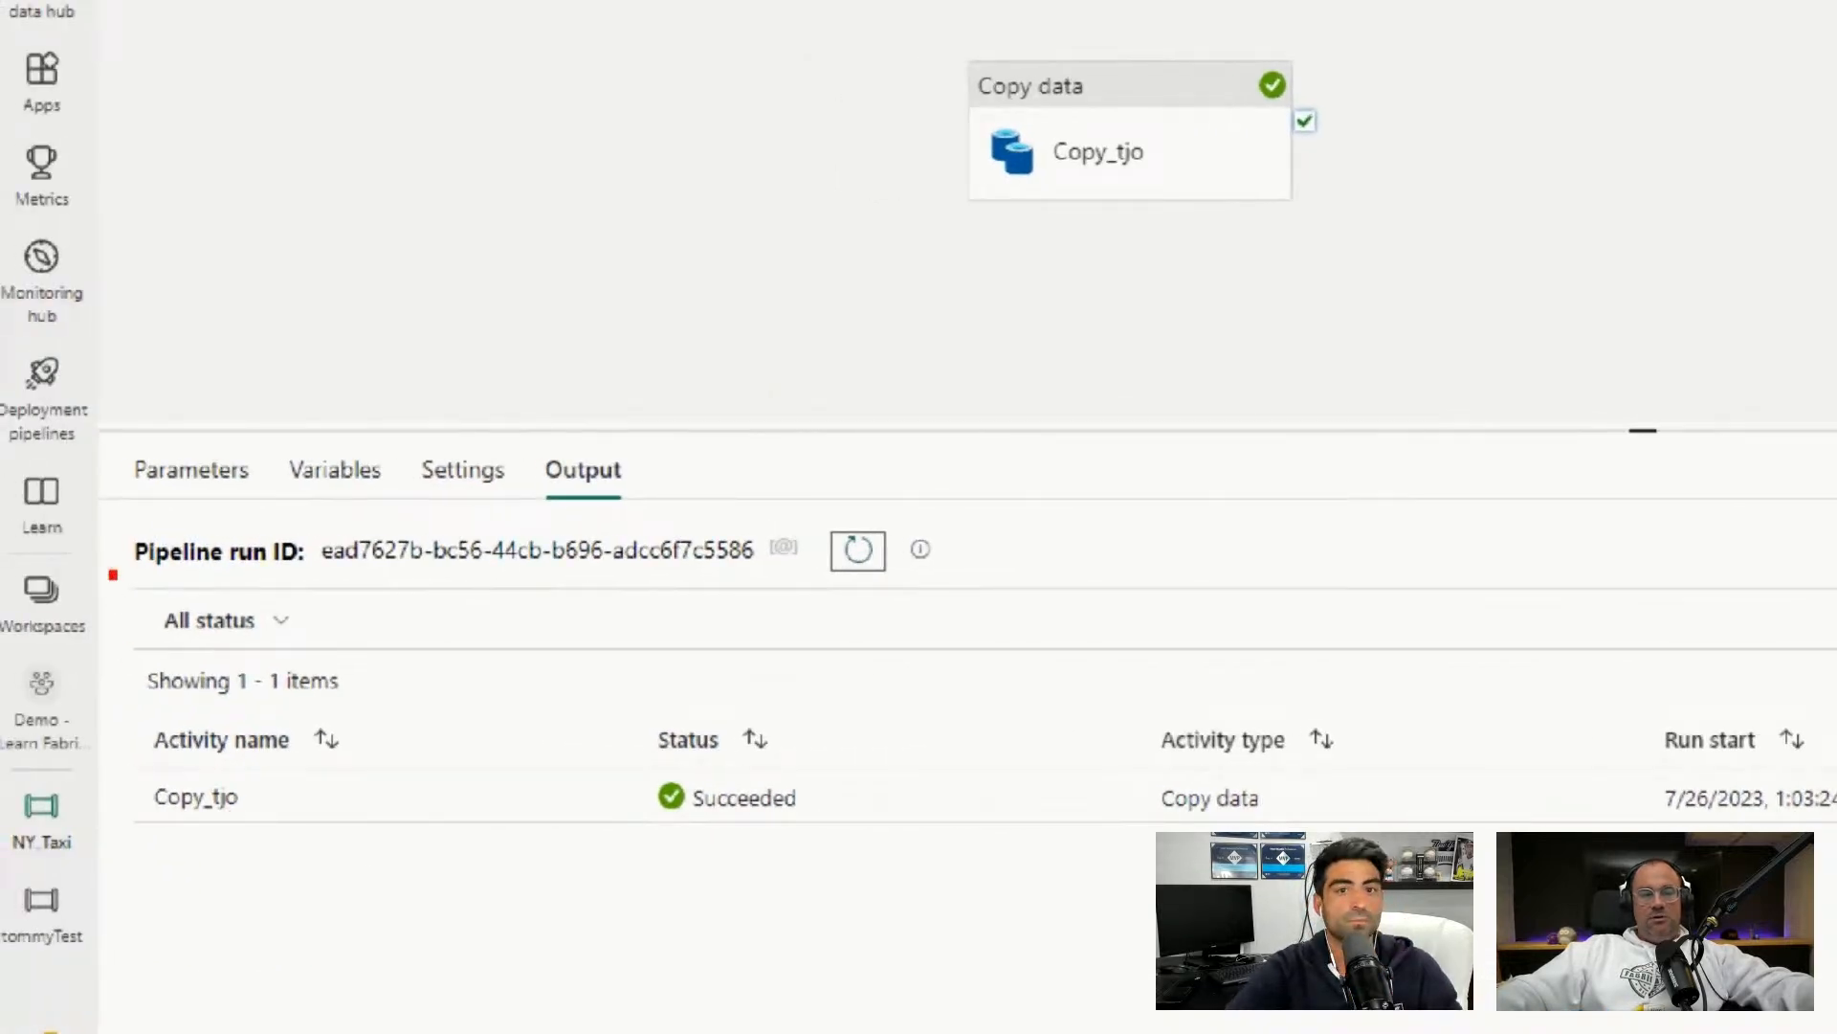
Highlight the Succeeded status (55s duration) and select the Copy_tjo activity run.
{"action": "left_click_drag", "start_coordinate": [113, 574], "coordinate": [869, 887]}
{"action": "key", "text": "Escape"}
{"action": "mouse_move", "coordinate": [320, 820]}
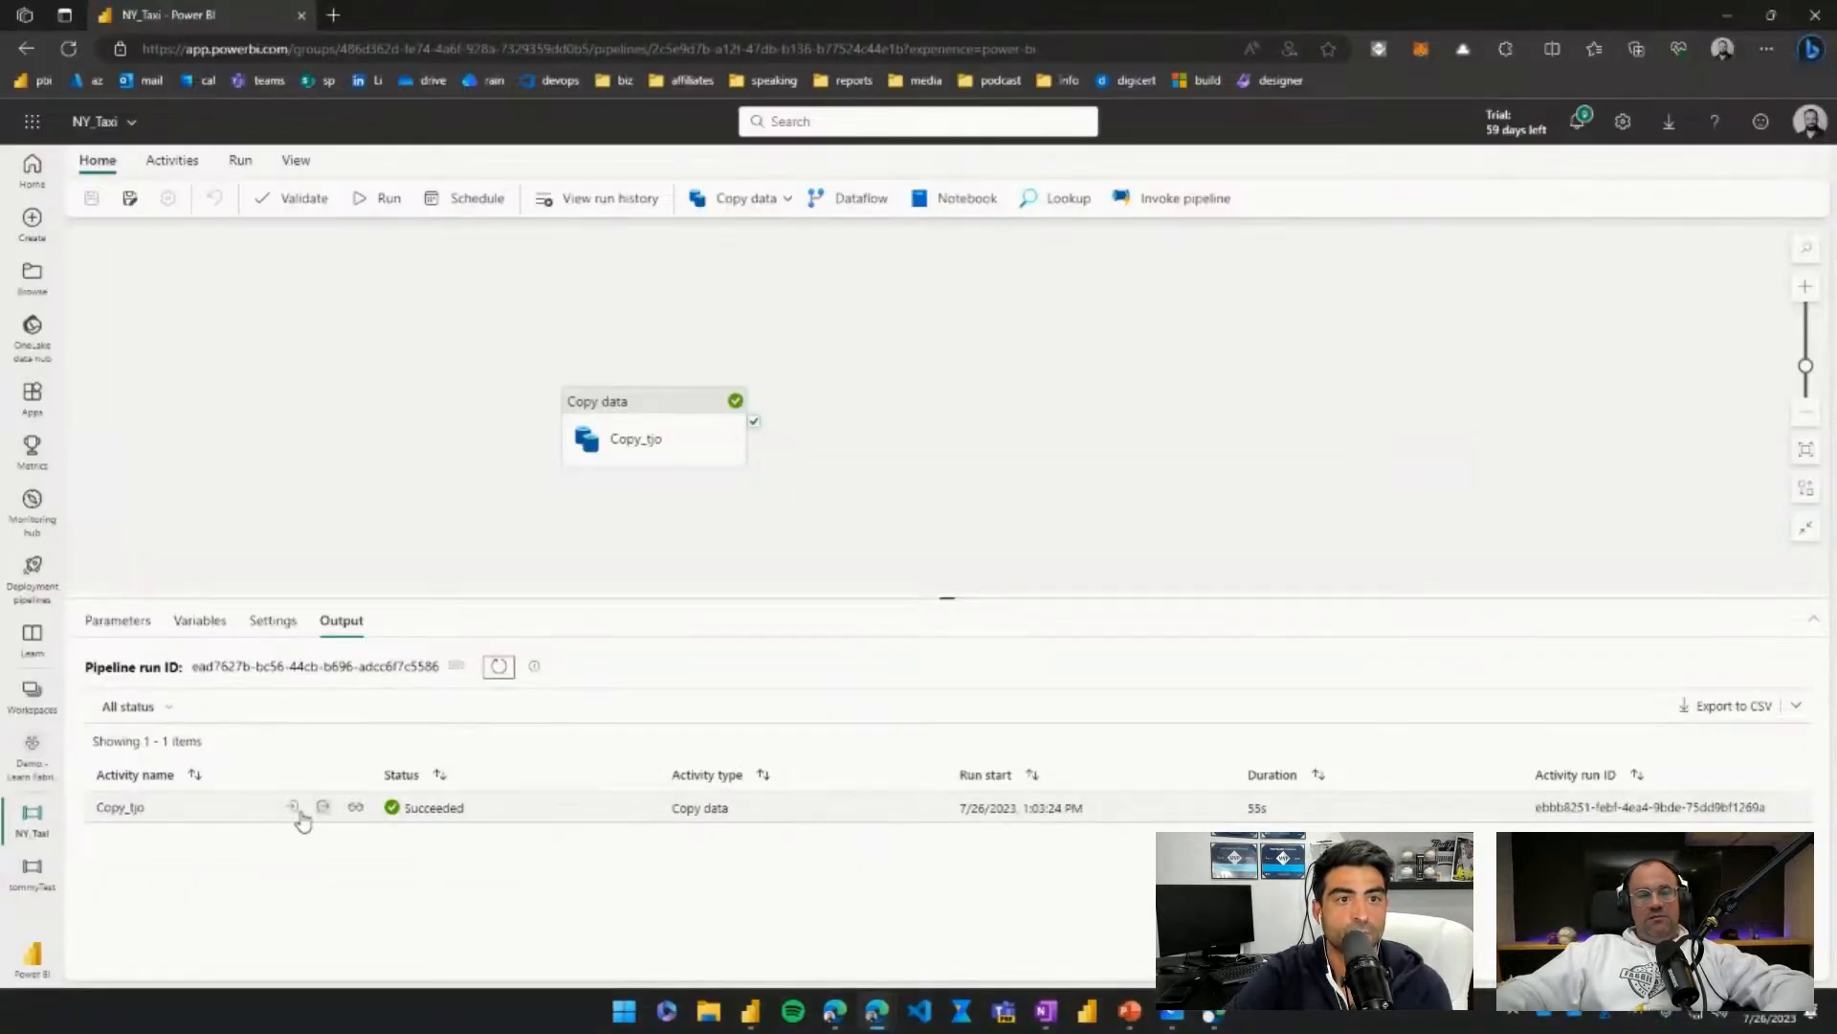
{"action": "left_click", "coordinate": [232, 814]}
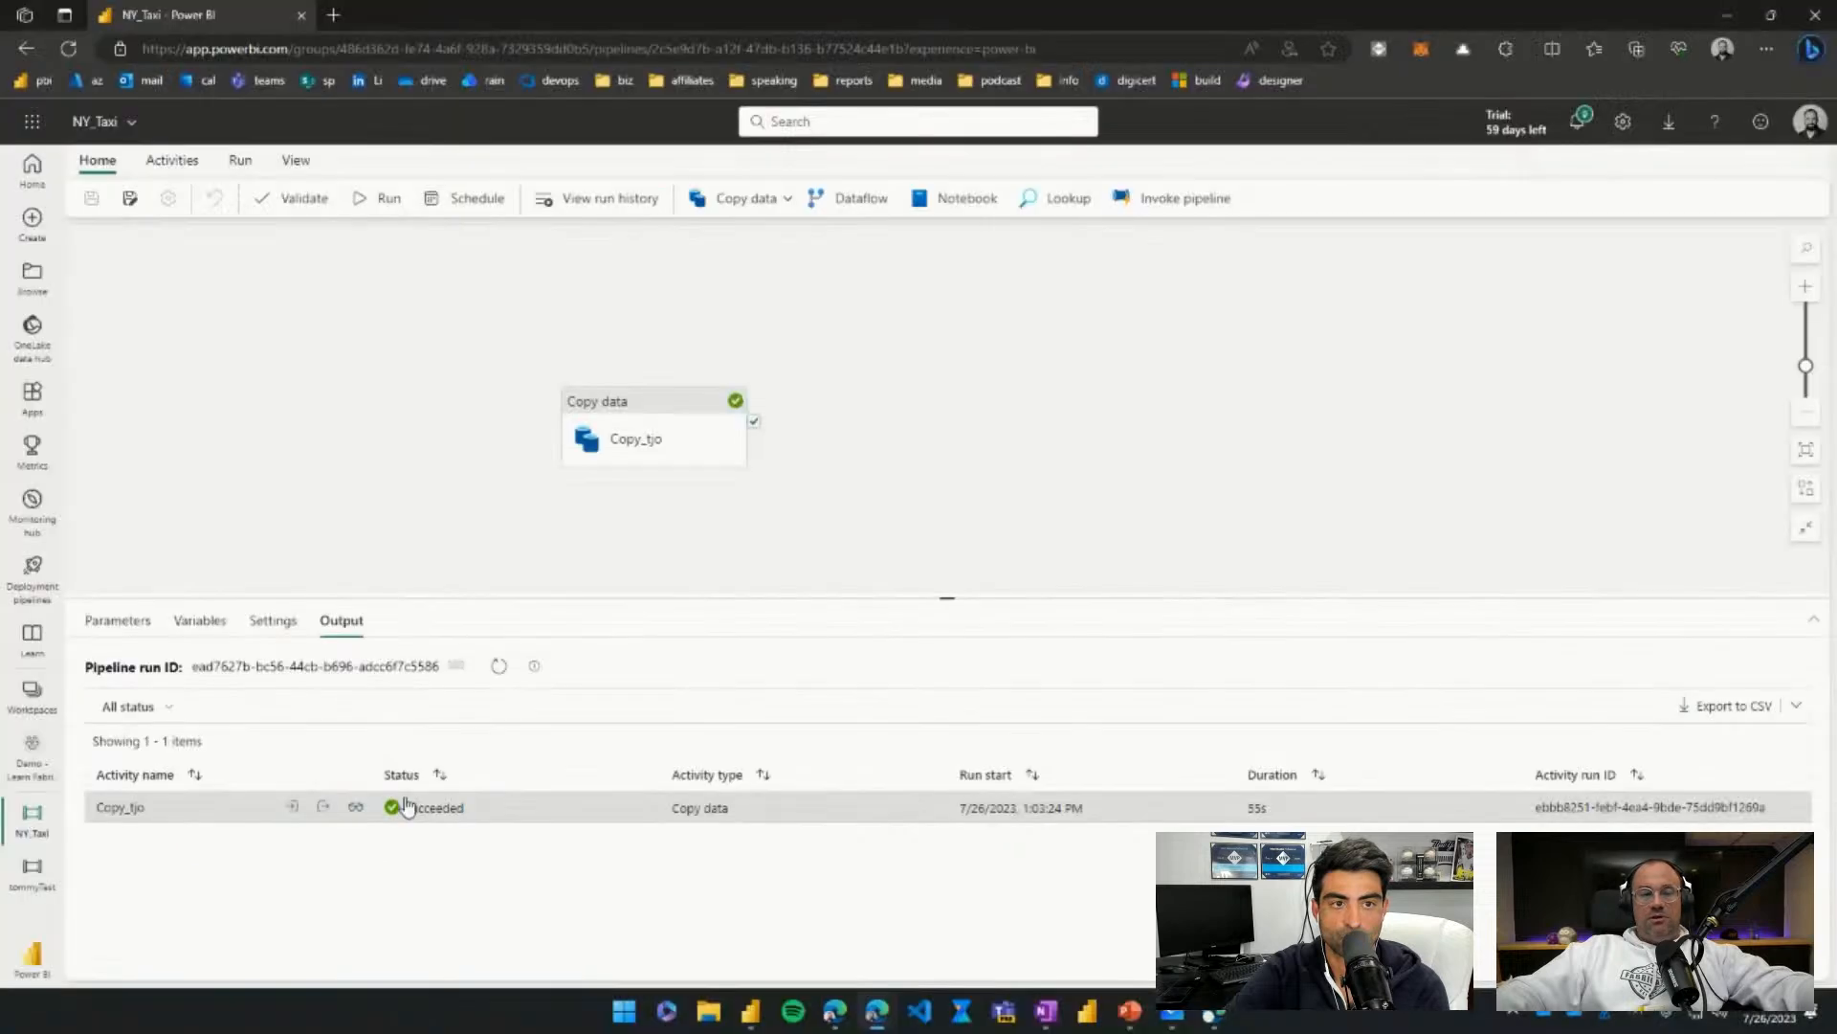
{"action": "left_click", "coordinate": [355, 809]}
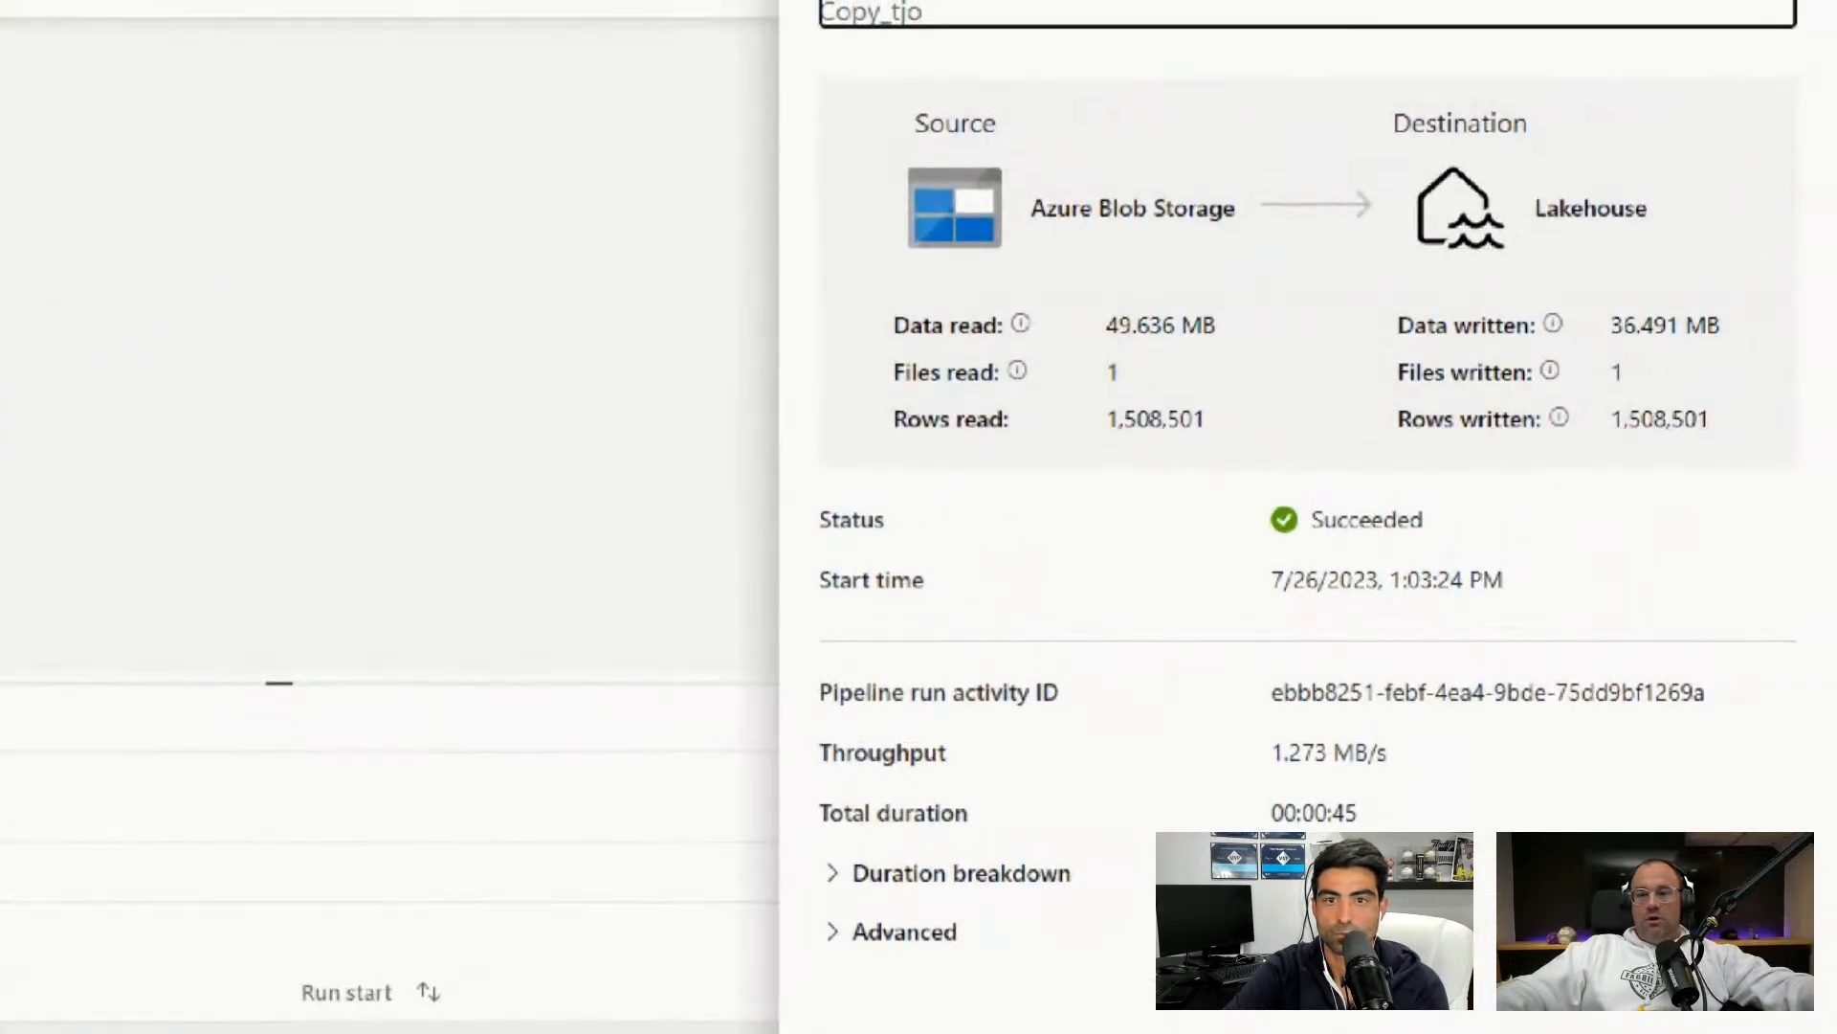
{"action": "left_click_drag", "start_coordinate": [1068, 127], "coordinate": [1066, 68]}
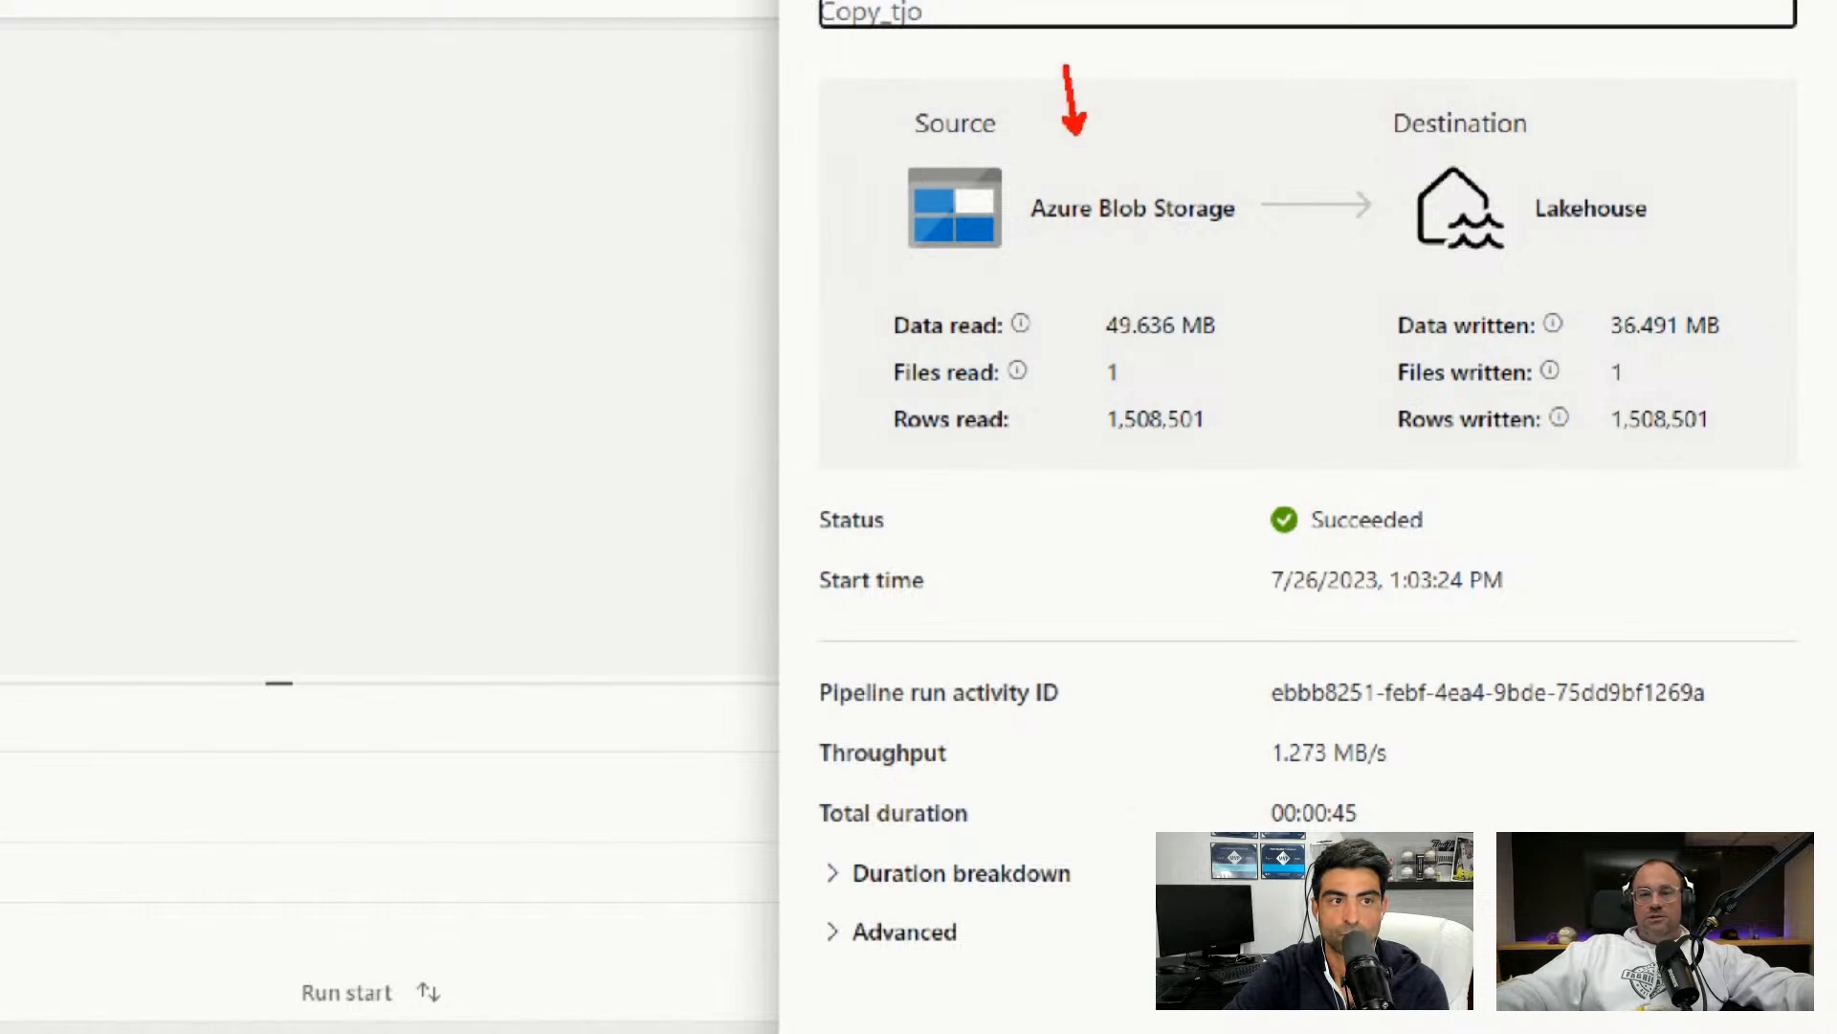
{"action": "left_click_drag", "start_coordinate": [1175, 353], "coordinate": [1237, 402]}
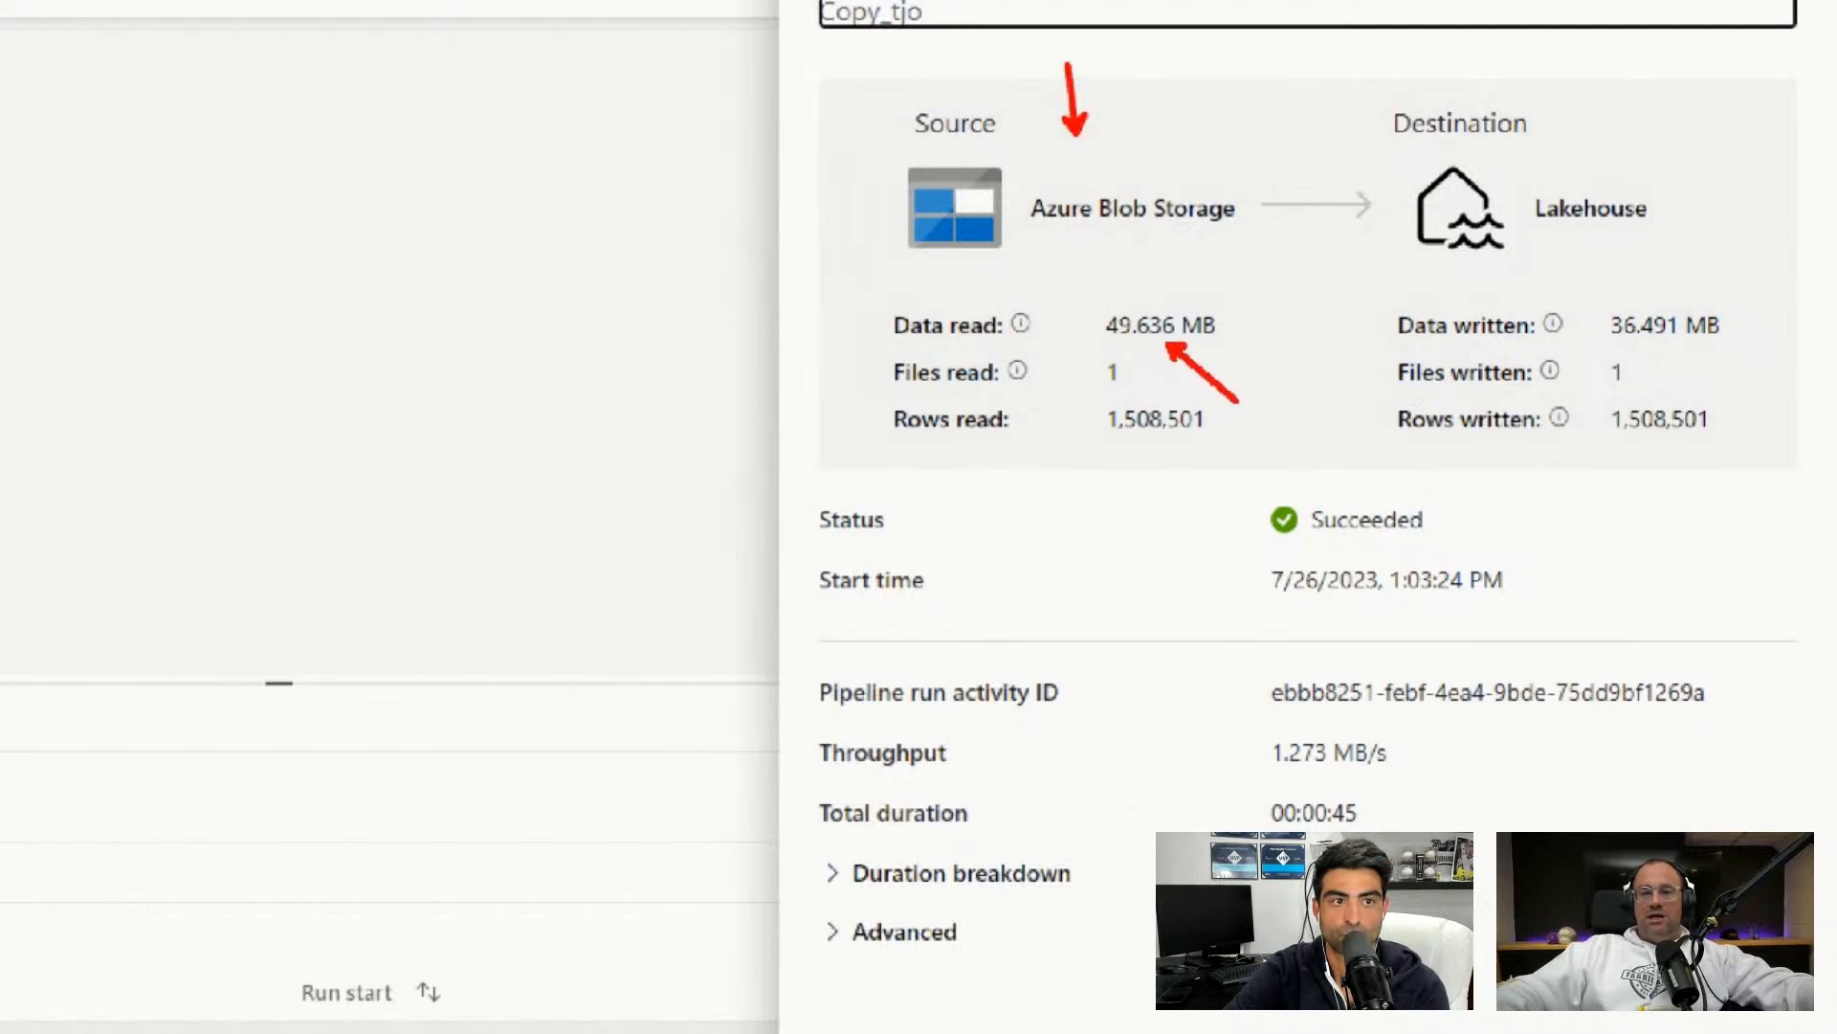
{"action": "left_click_drag", "start_coordinate": [1610, 180], "coordinate": [1668, 92]}
{"action": "left_click_drag", "start_coordinate": [1651, 306], "coordinate": [1726, 233]}
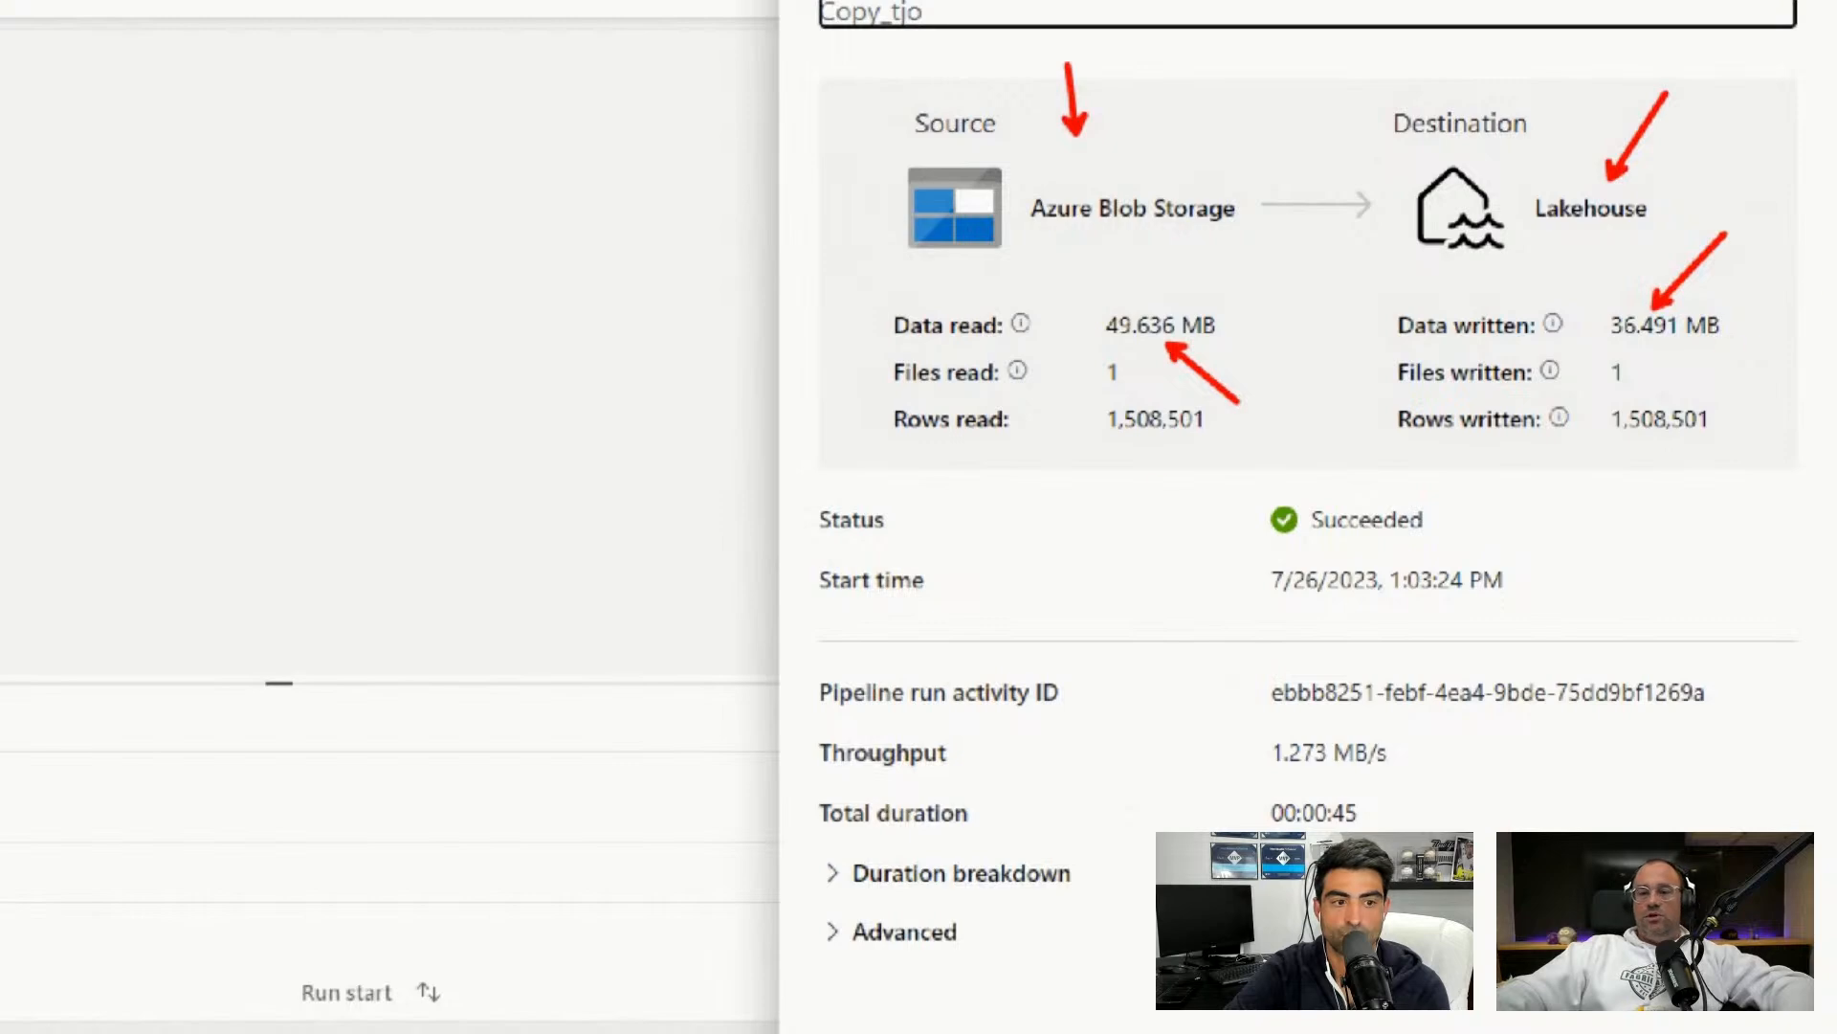
{"action": "left_click_drag", "start_coordinate": [1142, 445], "coordinate": [1121, 533]}
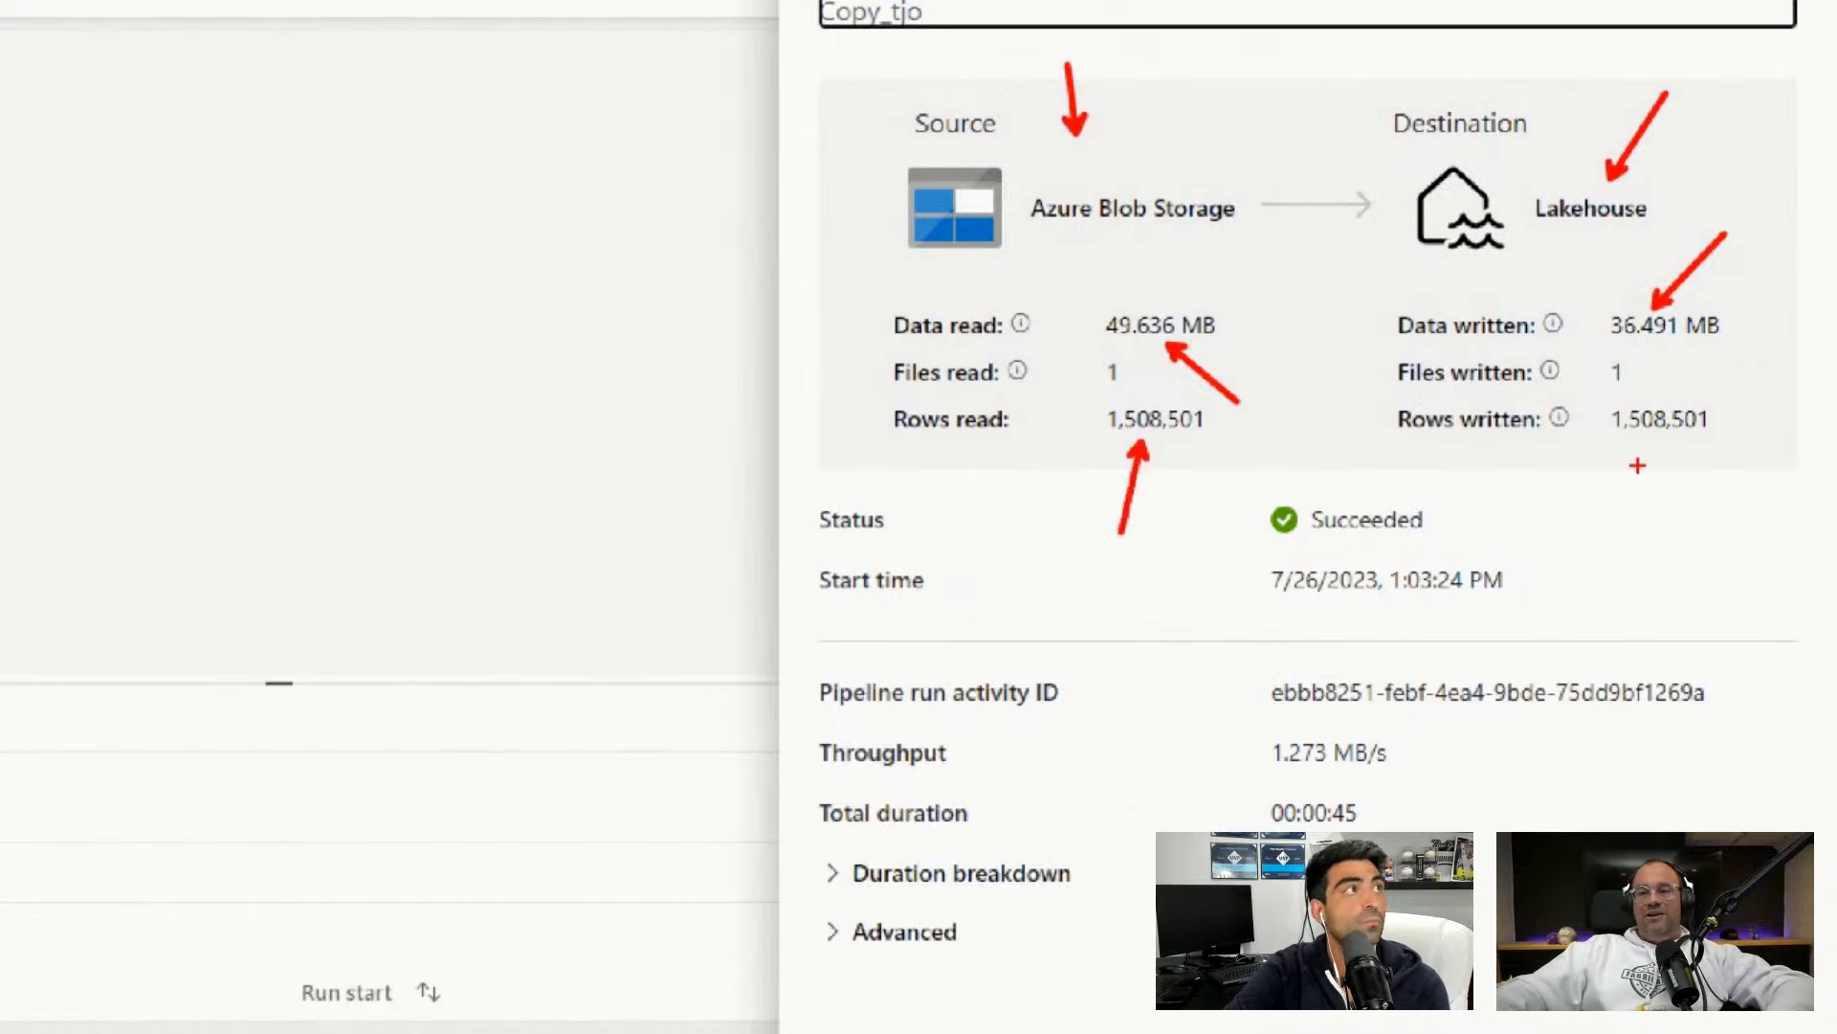
{"action": "mouse_move", "coordinate": [1655, 440]}
{"action": "left_mouse_down"}
{"action": "mouse_move", "coordinate": [1651, 519]}
{"action": "mouse_move", "coordinate": [1630, 514]}
{"action": "left_mouse_up"}
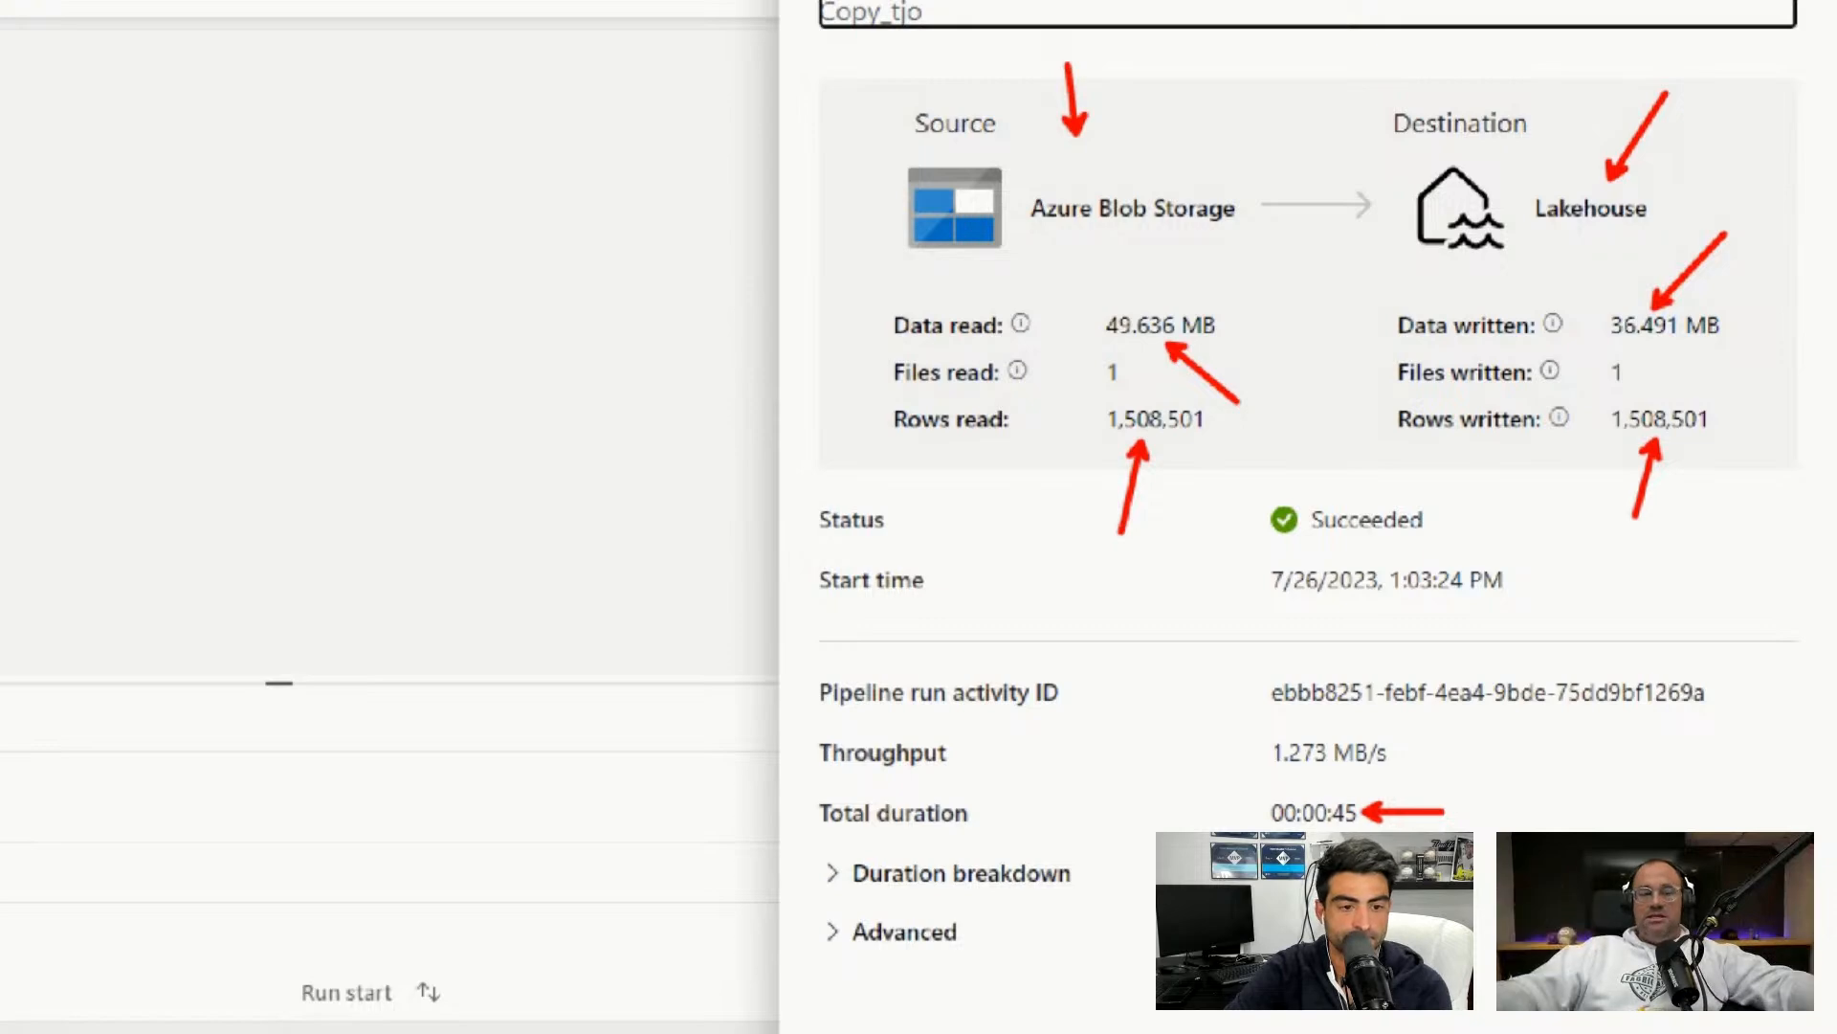
{"action": "key", "text": "Escape"}
{"action": "key", "text": "Escape"}
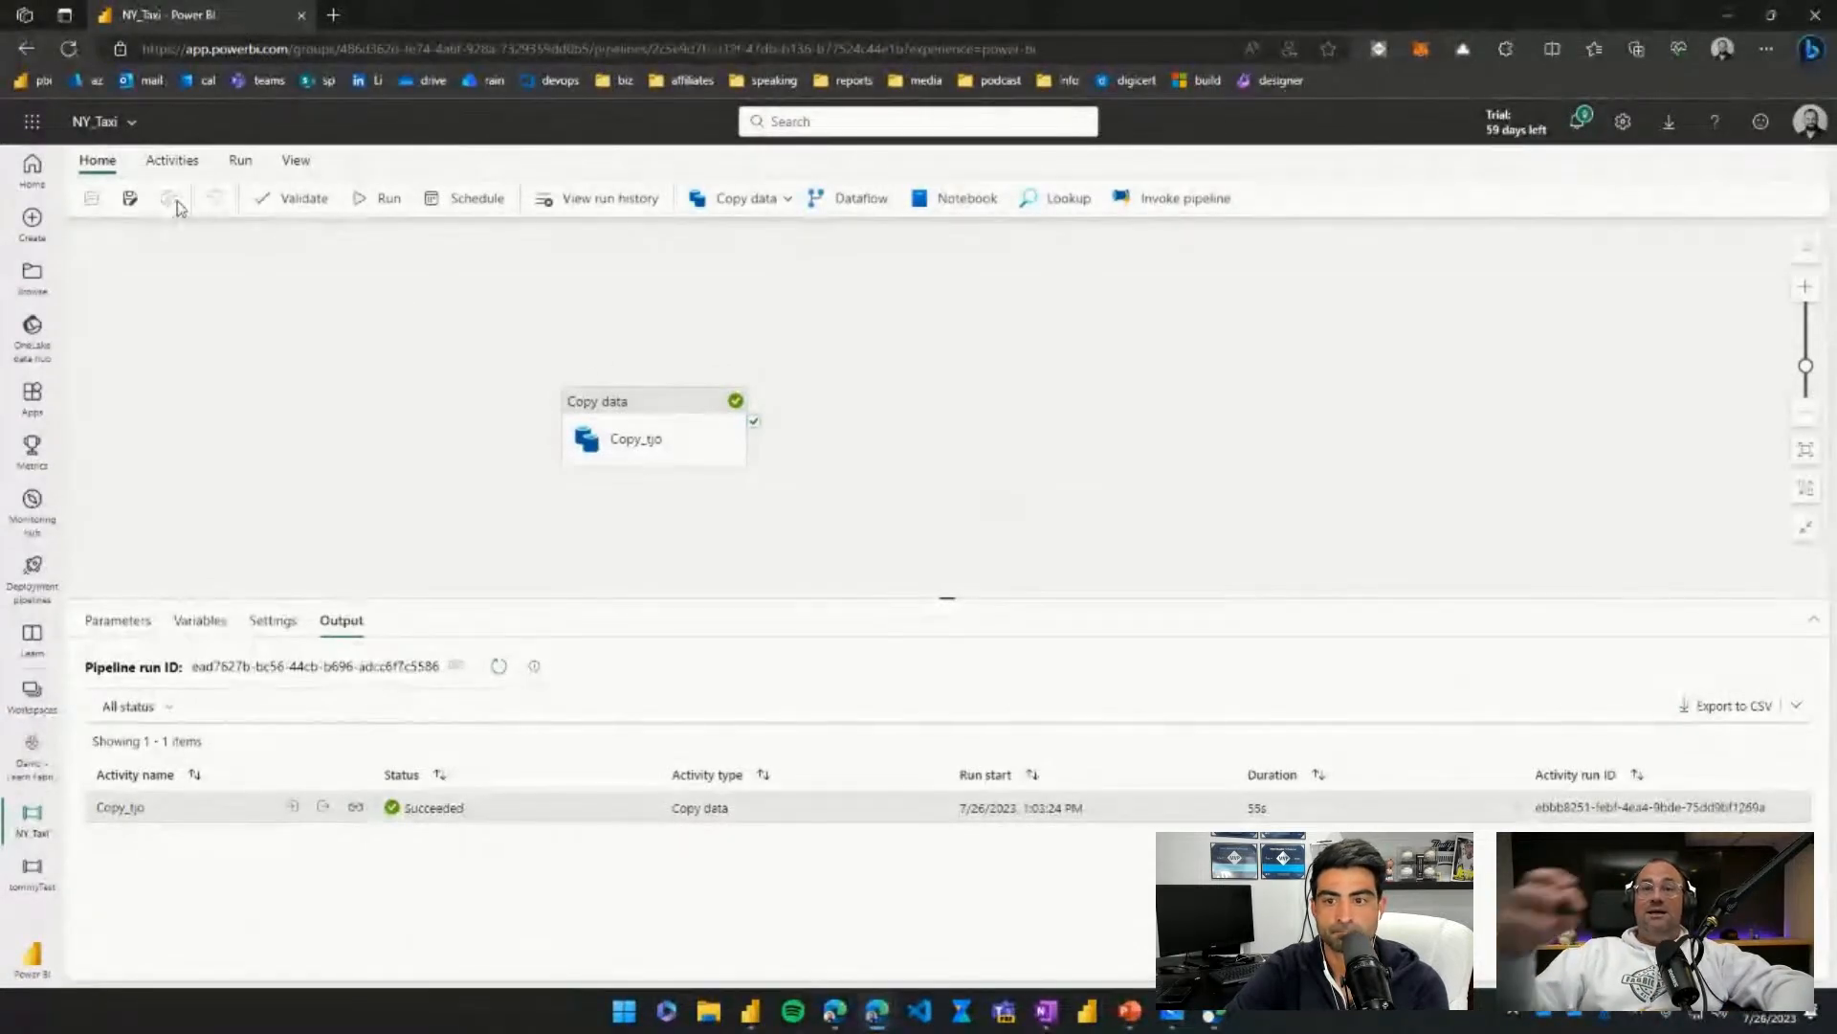
Go to Demo - Learn Fabric Test - 01 from the NY_Taxi details and scroll to the NY_Taxi lakehouse and pipeline.
{"action": "left_click", "coordinate": [86, 124]}
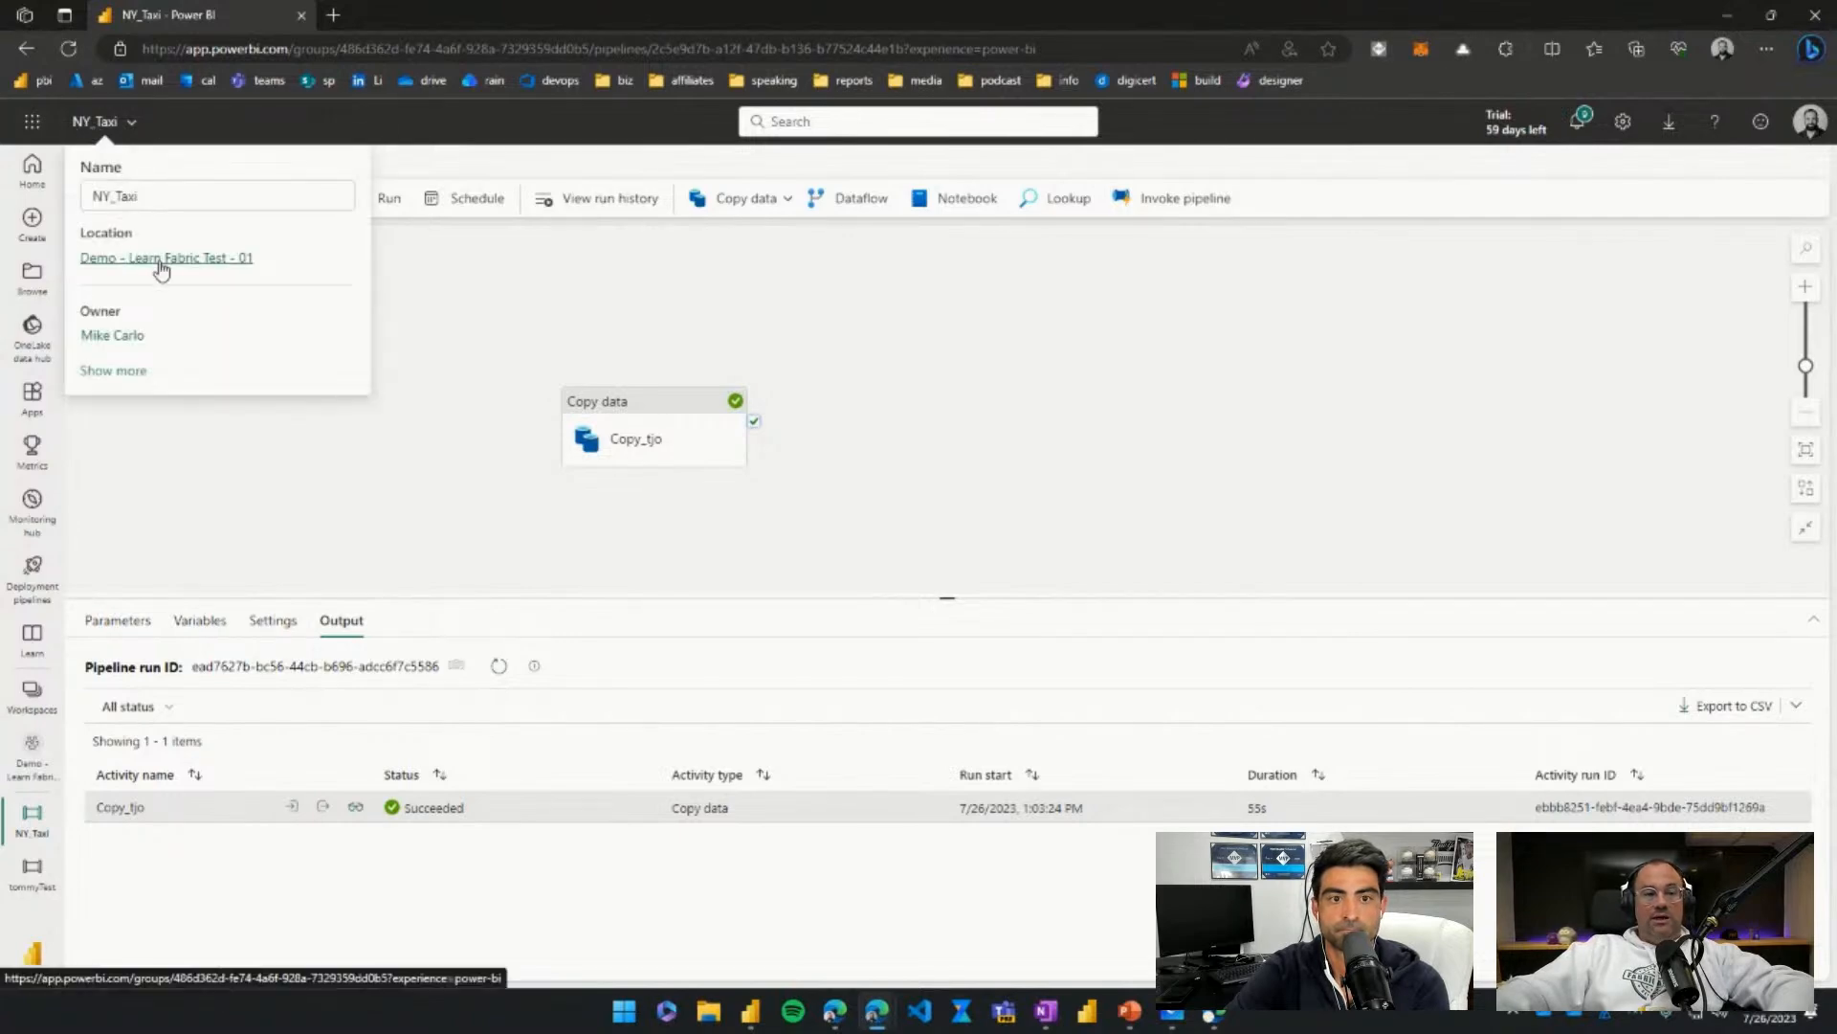
{"action": "left_click", "coordinate": [161, 268]}
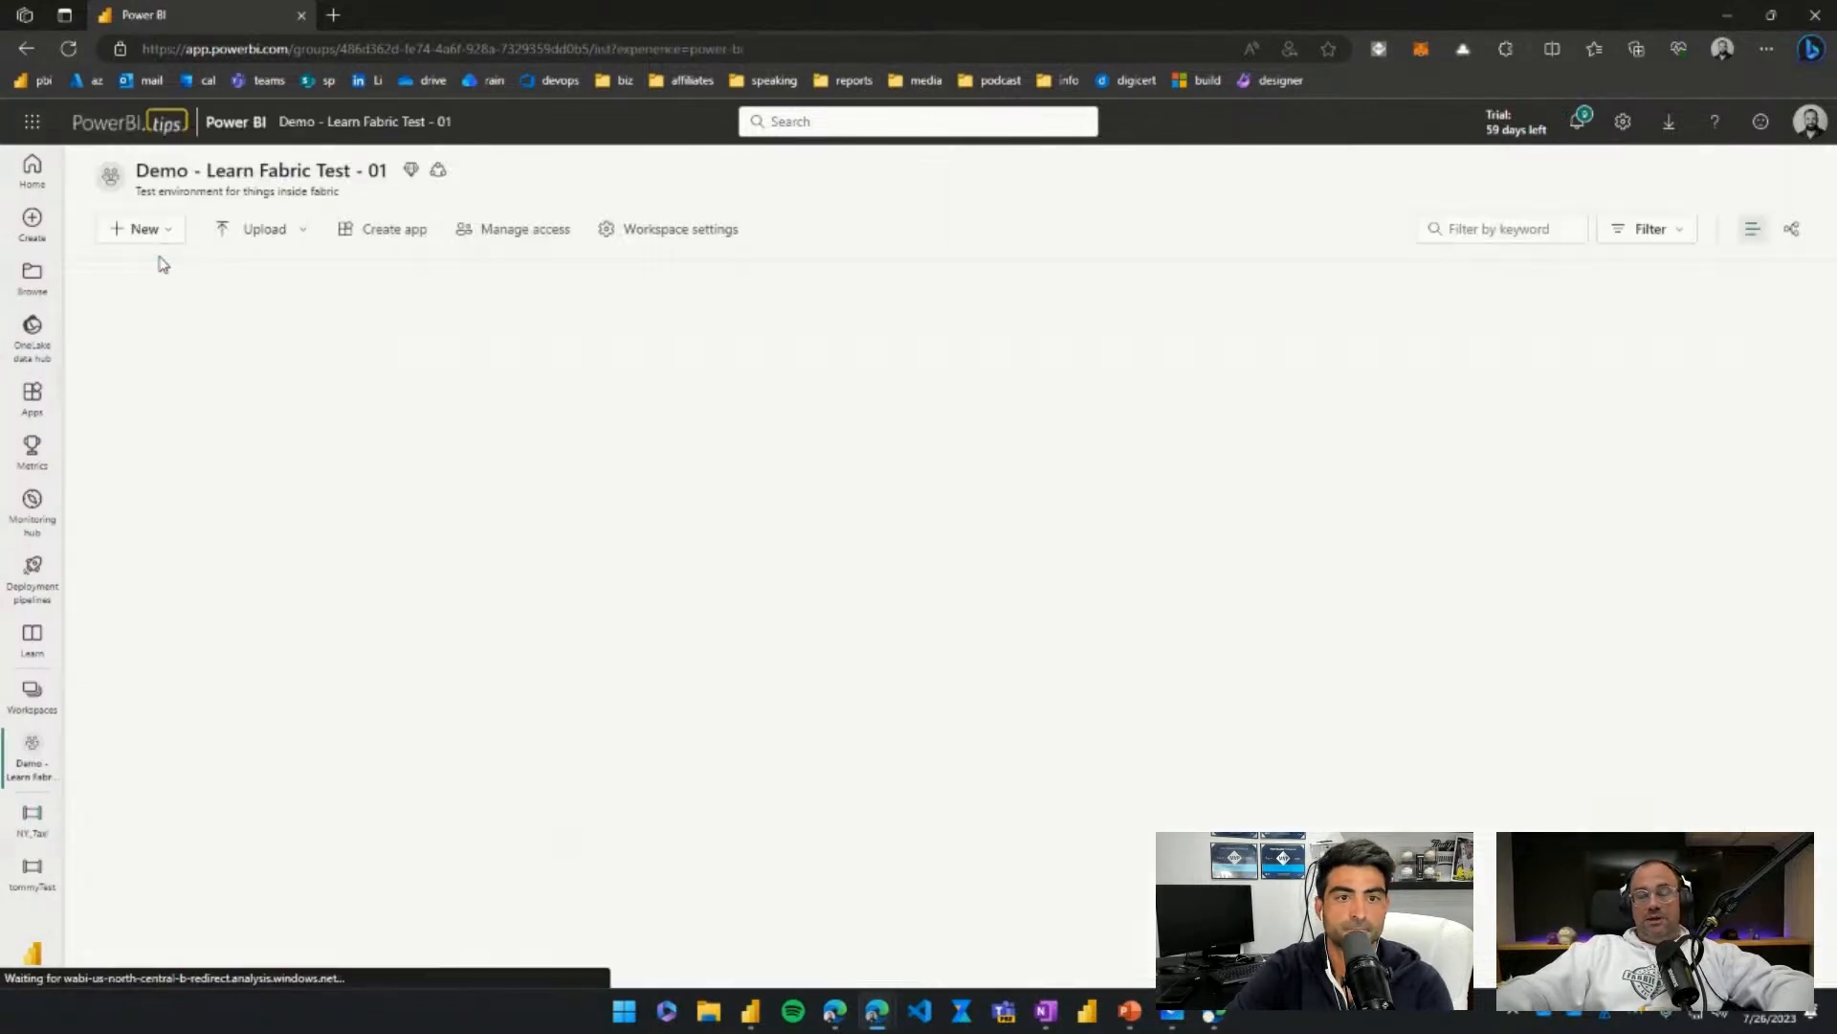
{"action": "scroll", "coordinate": [220, 479], "scroll_direction": "down", "scroll_amount": 6}
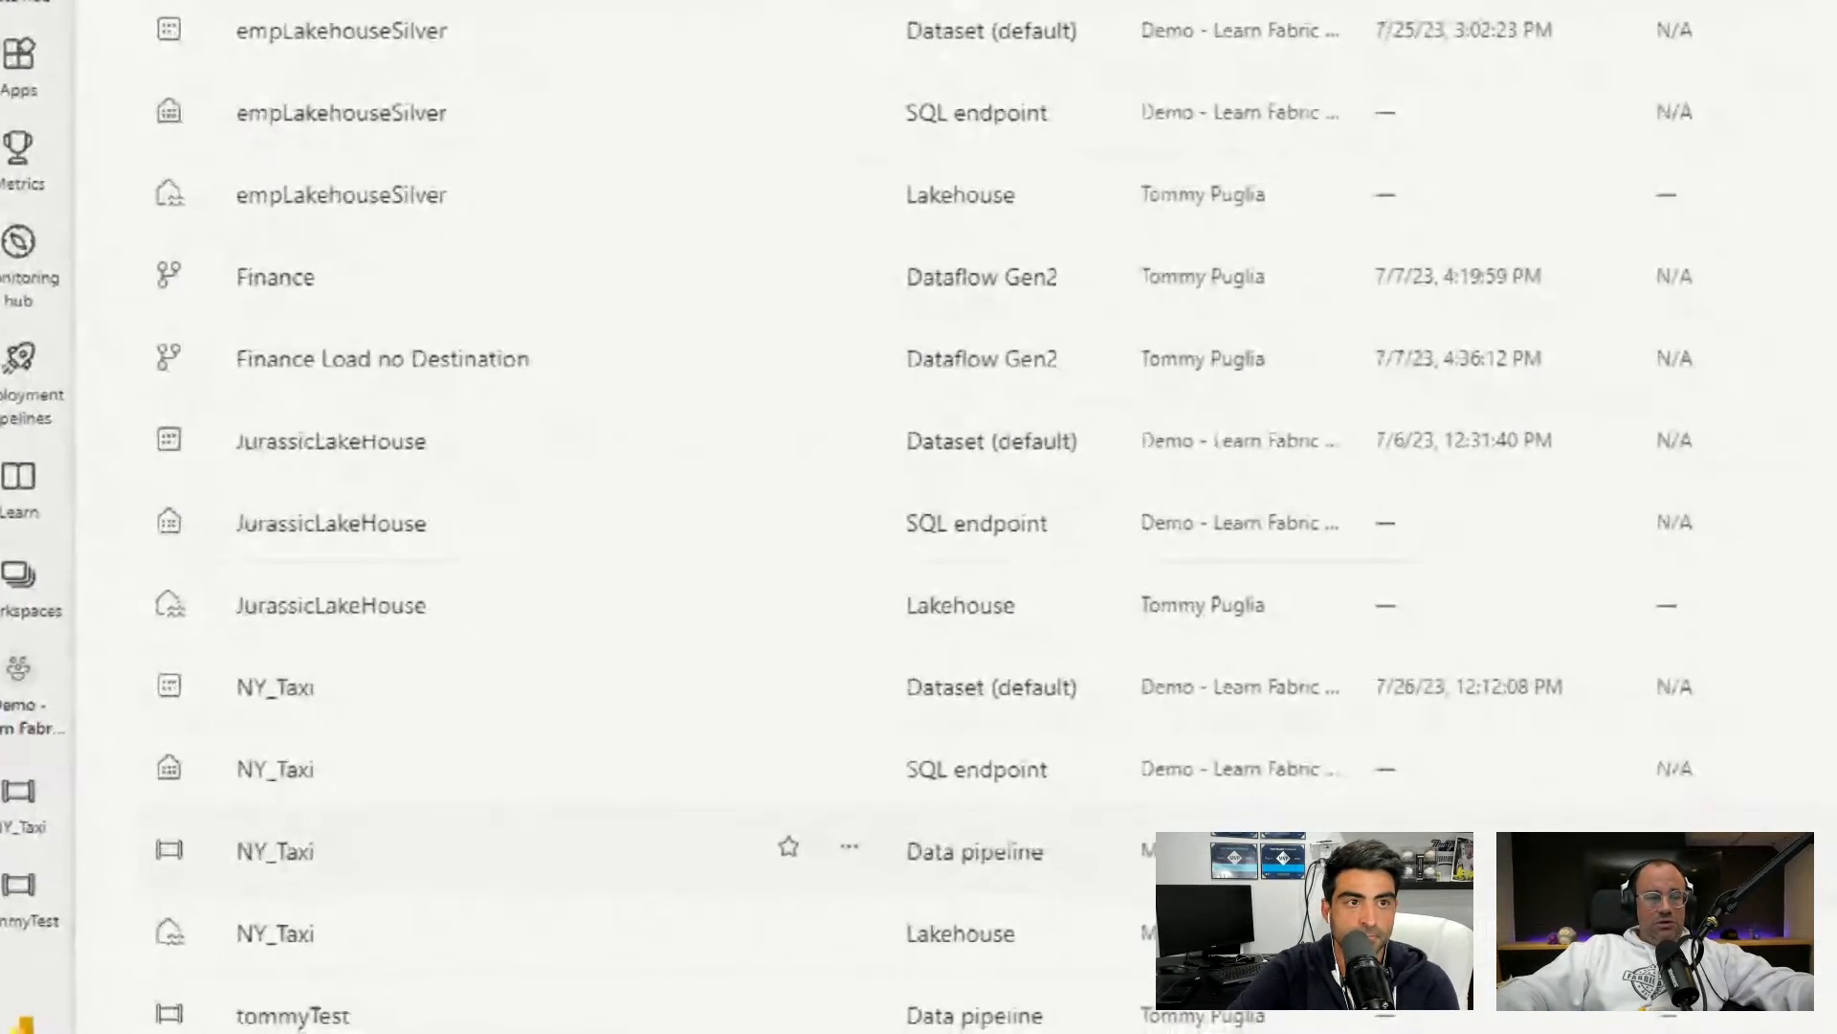
{"action": "mouse_move", "coordinate": [72, 850]}
{"action": "left_mouse_down"}
{"action": "mouse_move", "coordinate": [276, 933]}
{"action": "mouse_move", "coordinate": [341, 917]}
{"action": "mouse_move", "coordinate": [316, 870]}
{"action": "mouse_move", "coordinate": [368, 831]}
{"action": "left_mouse_up"}
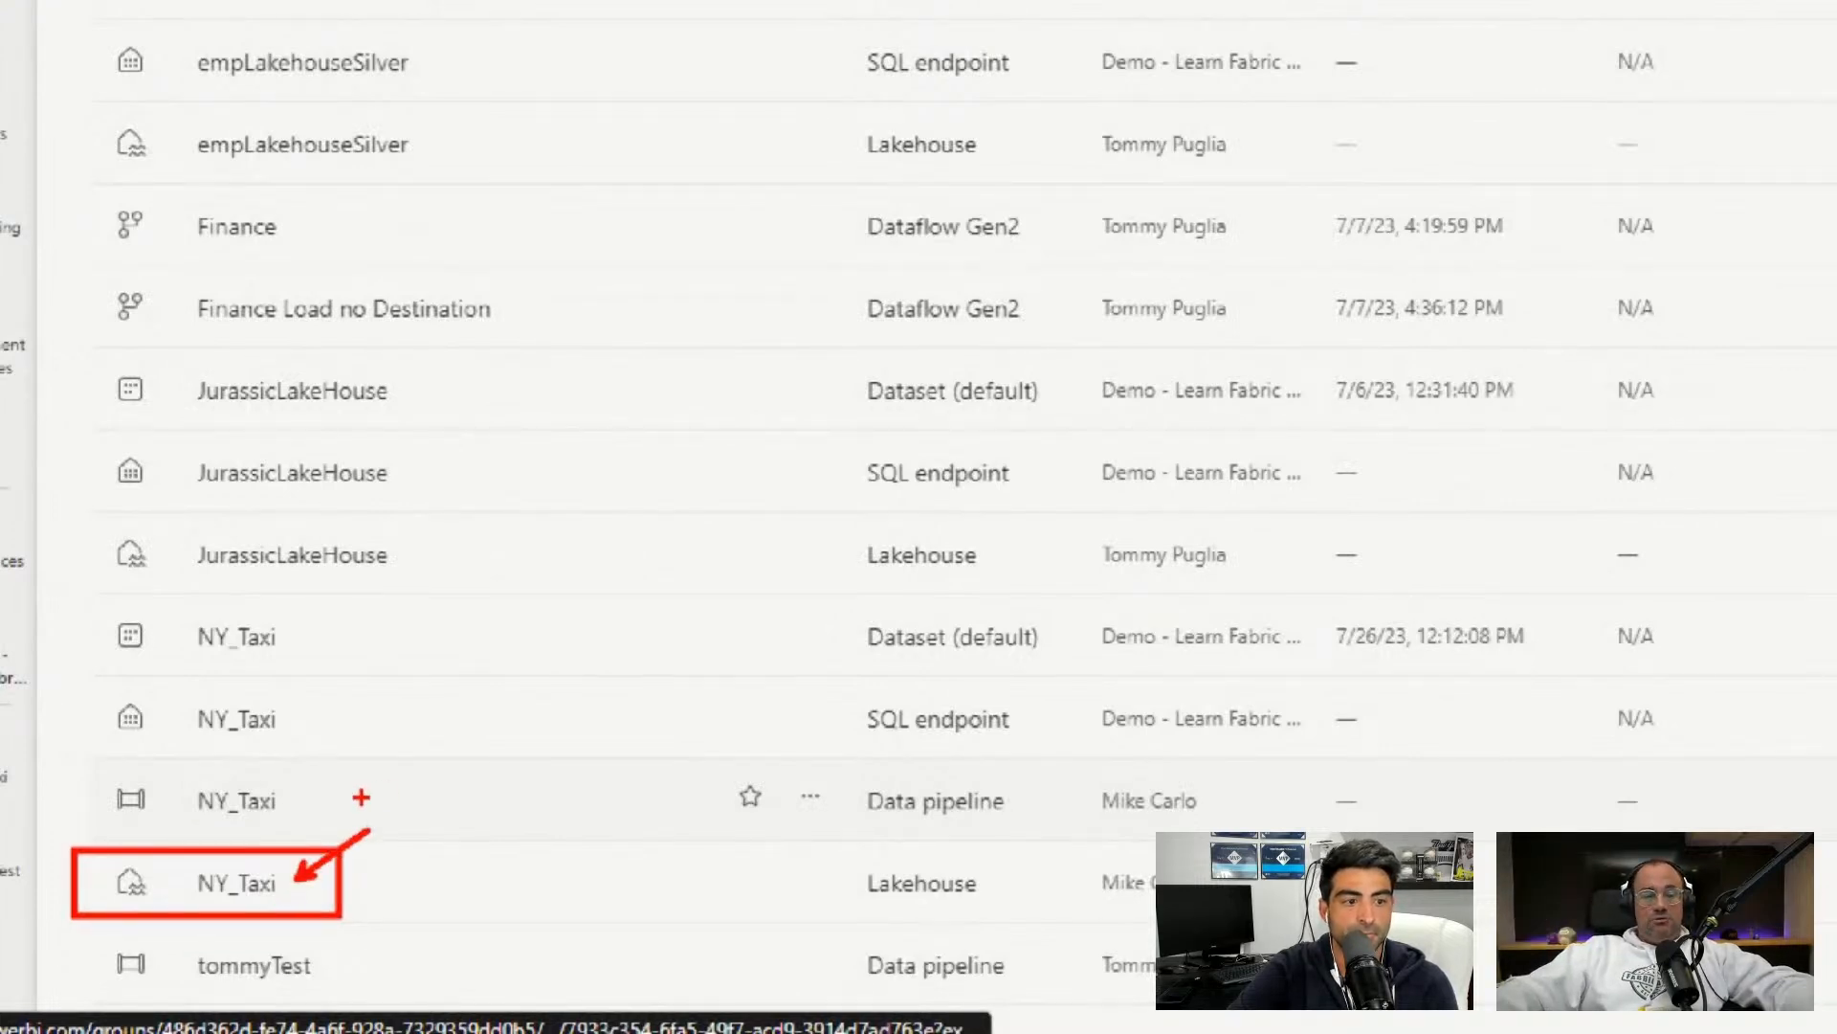
{"action": "key", "text": "Escape"}
Open the NY_Taxi Lakehouse and preview the Bronze table's columns and first 1000 rows.
{"action": "left_click", "coordinate": [182, 894]}
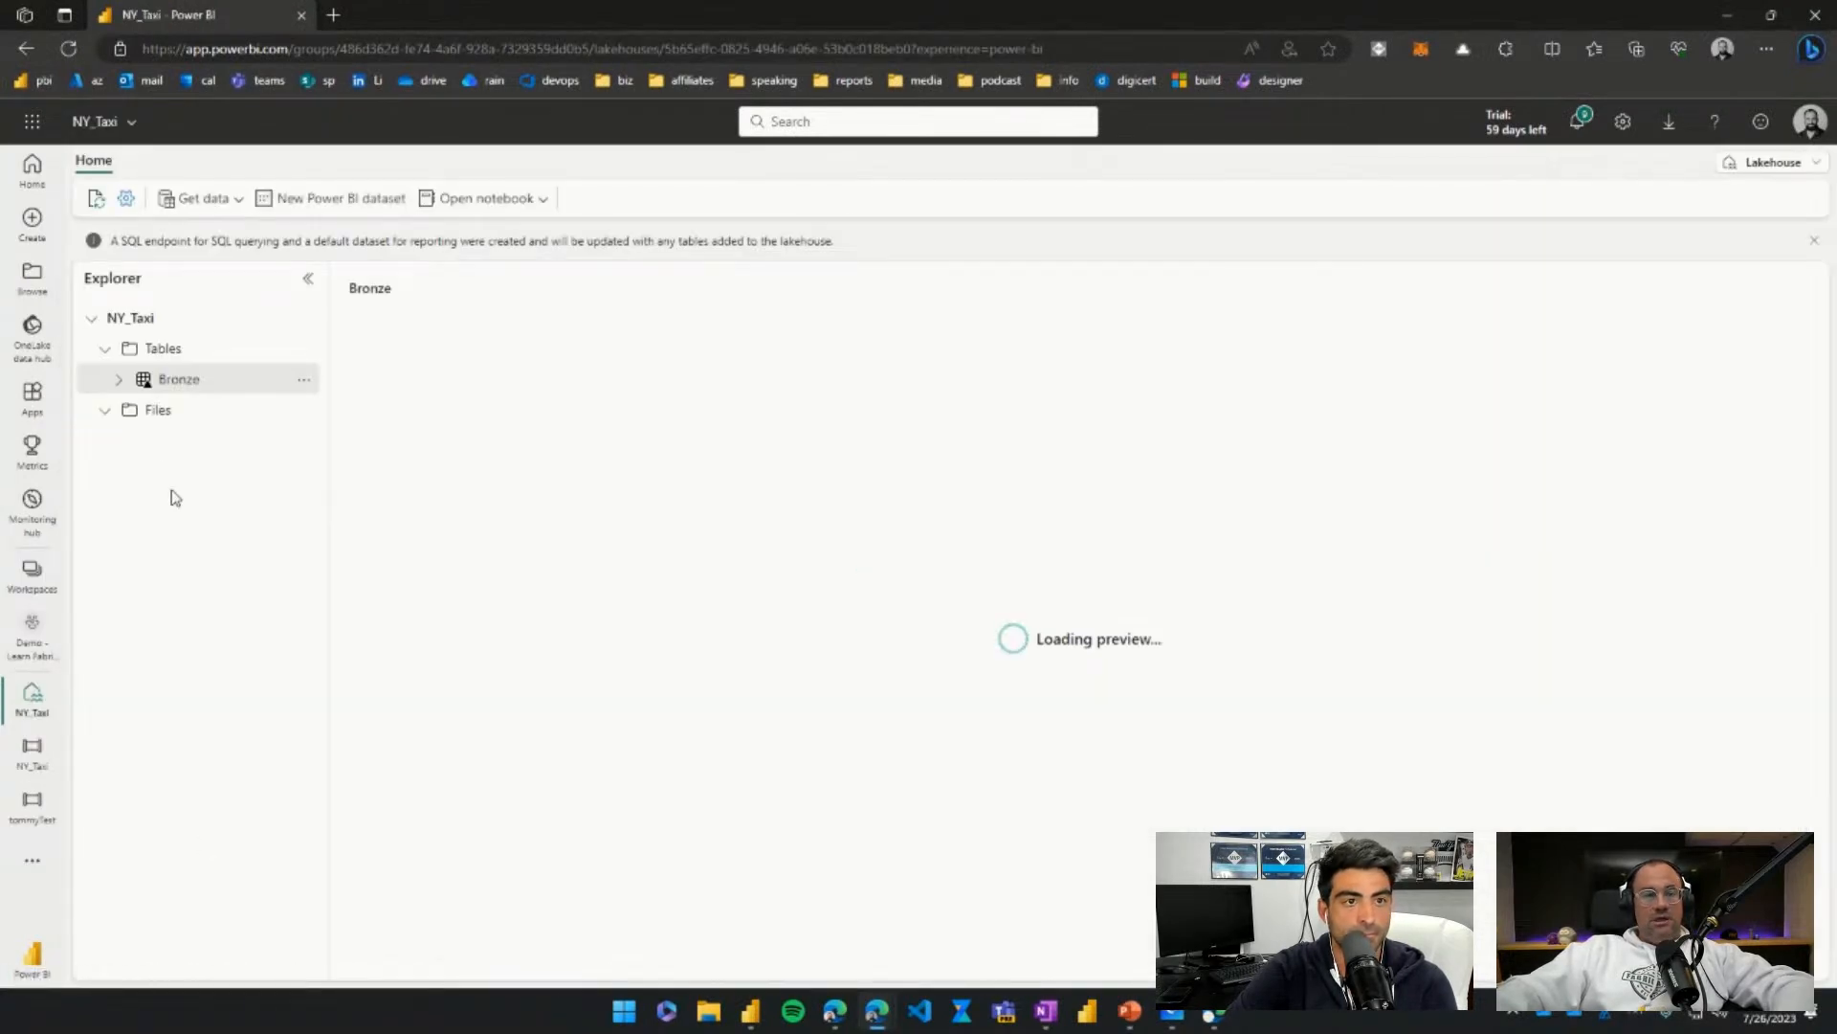
{"action": "left_click", "coordinate": [119, 380]}
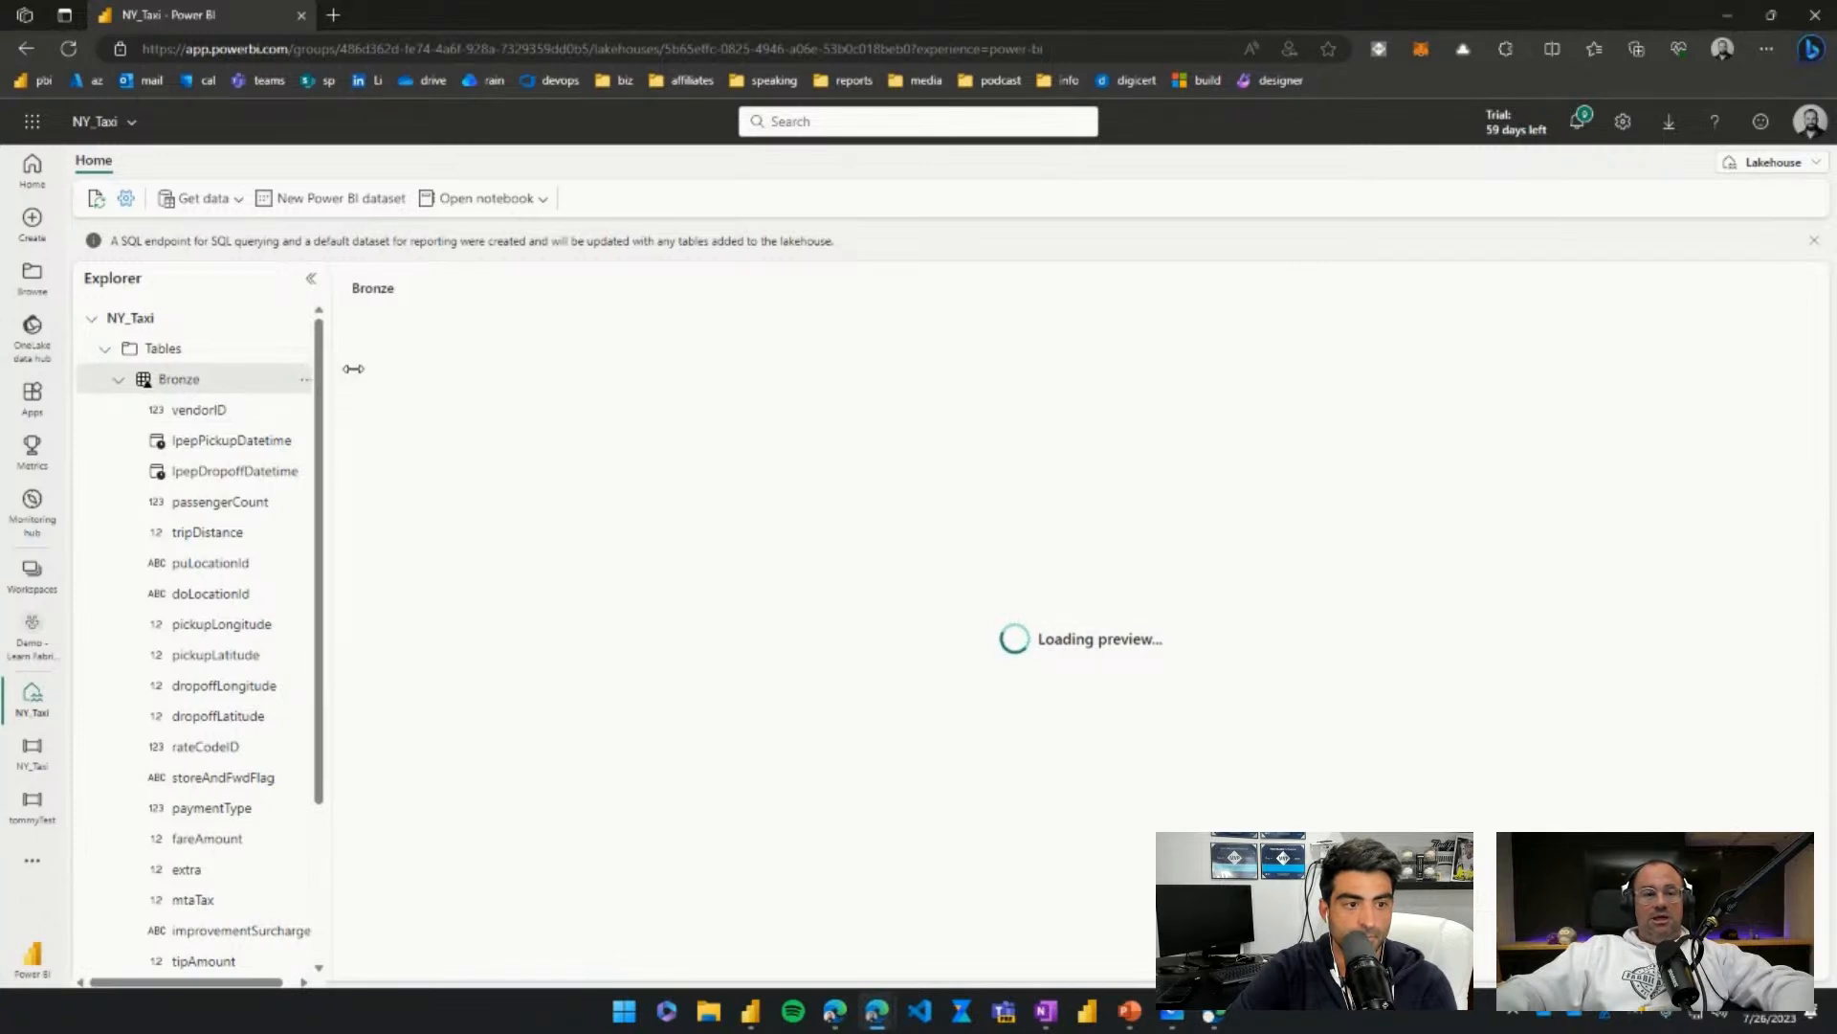
{"action": "left_click_drag", "start_coordinate": [332, 369], "coordinate": [508, 368]}
{"action": "scroll", "coordinate": [219, 561], "scroll_direction": "down", "scroll_amount": 2}
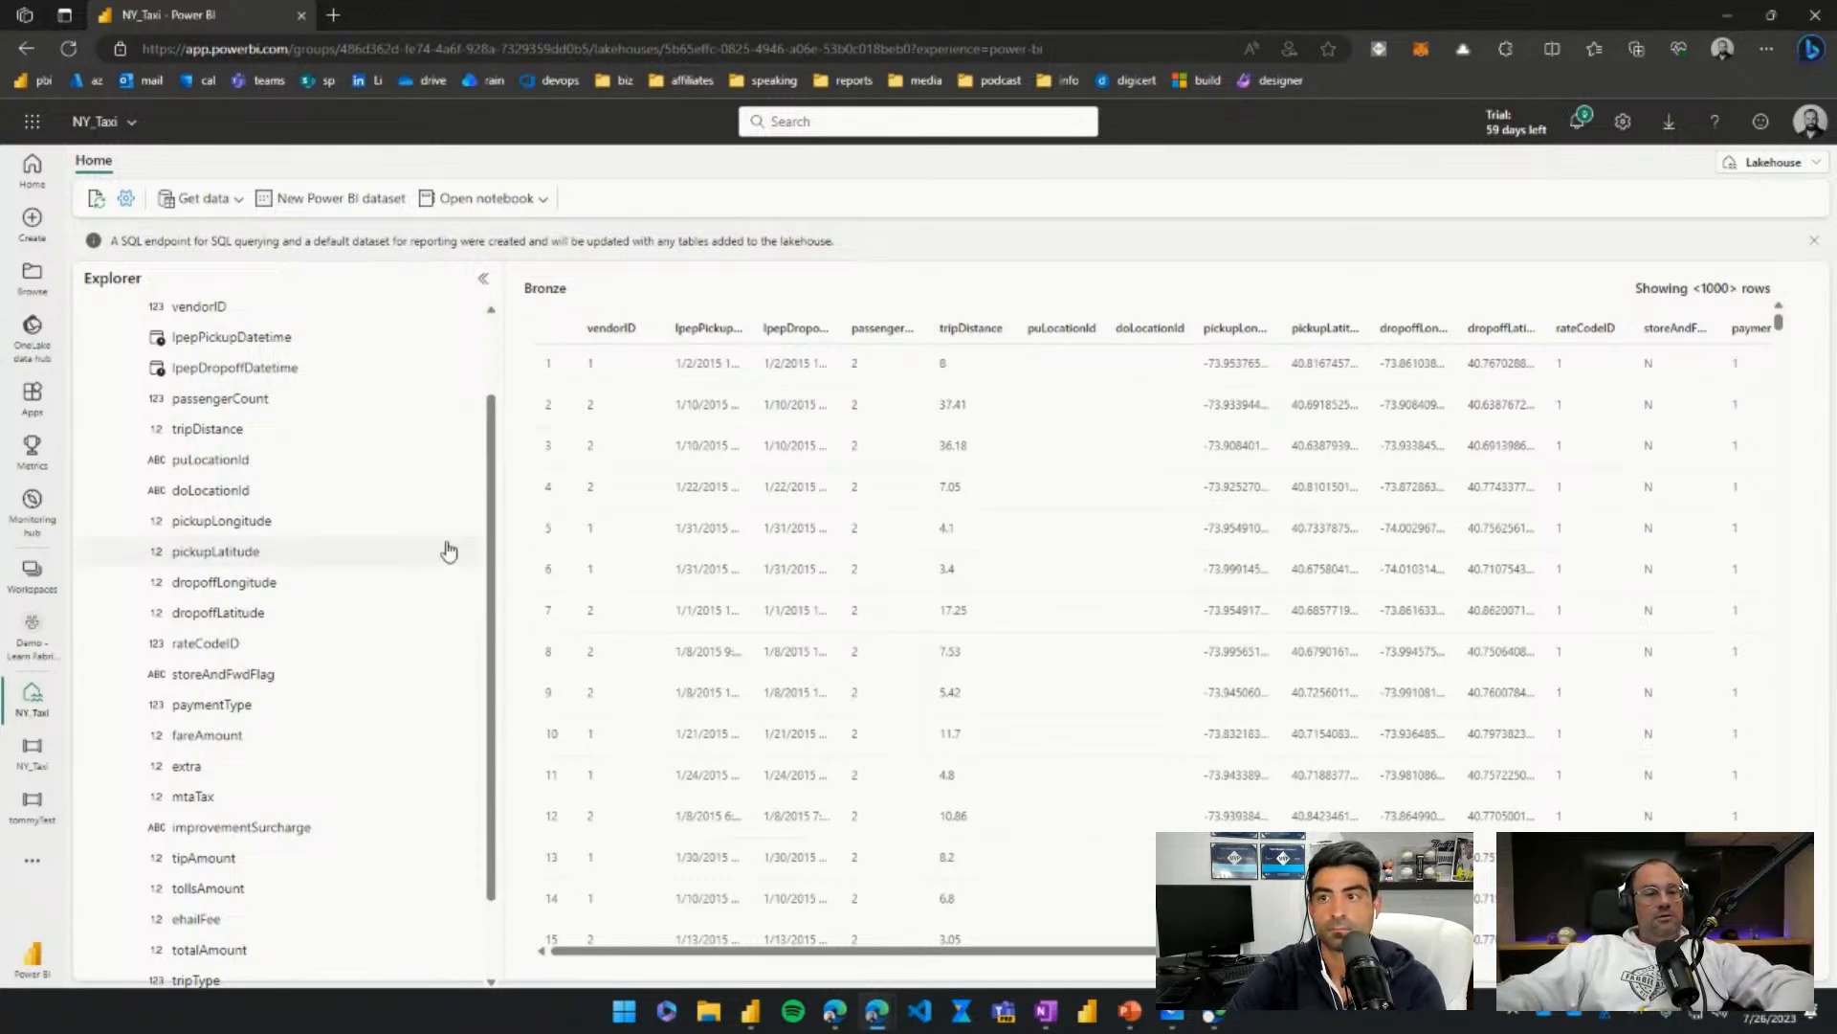
{"action": "scroll", "coordinate": [373, 515], "scroll_direction": "up", "scroll_amount": 1}
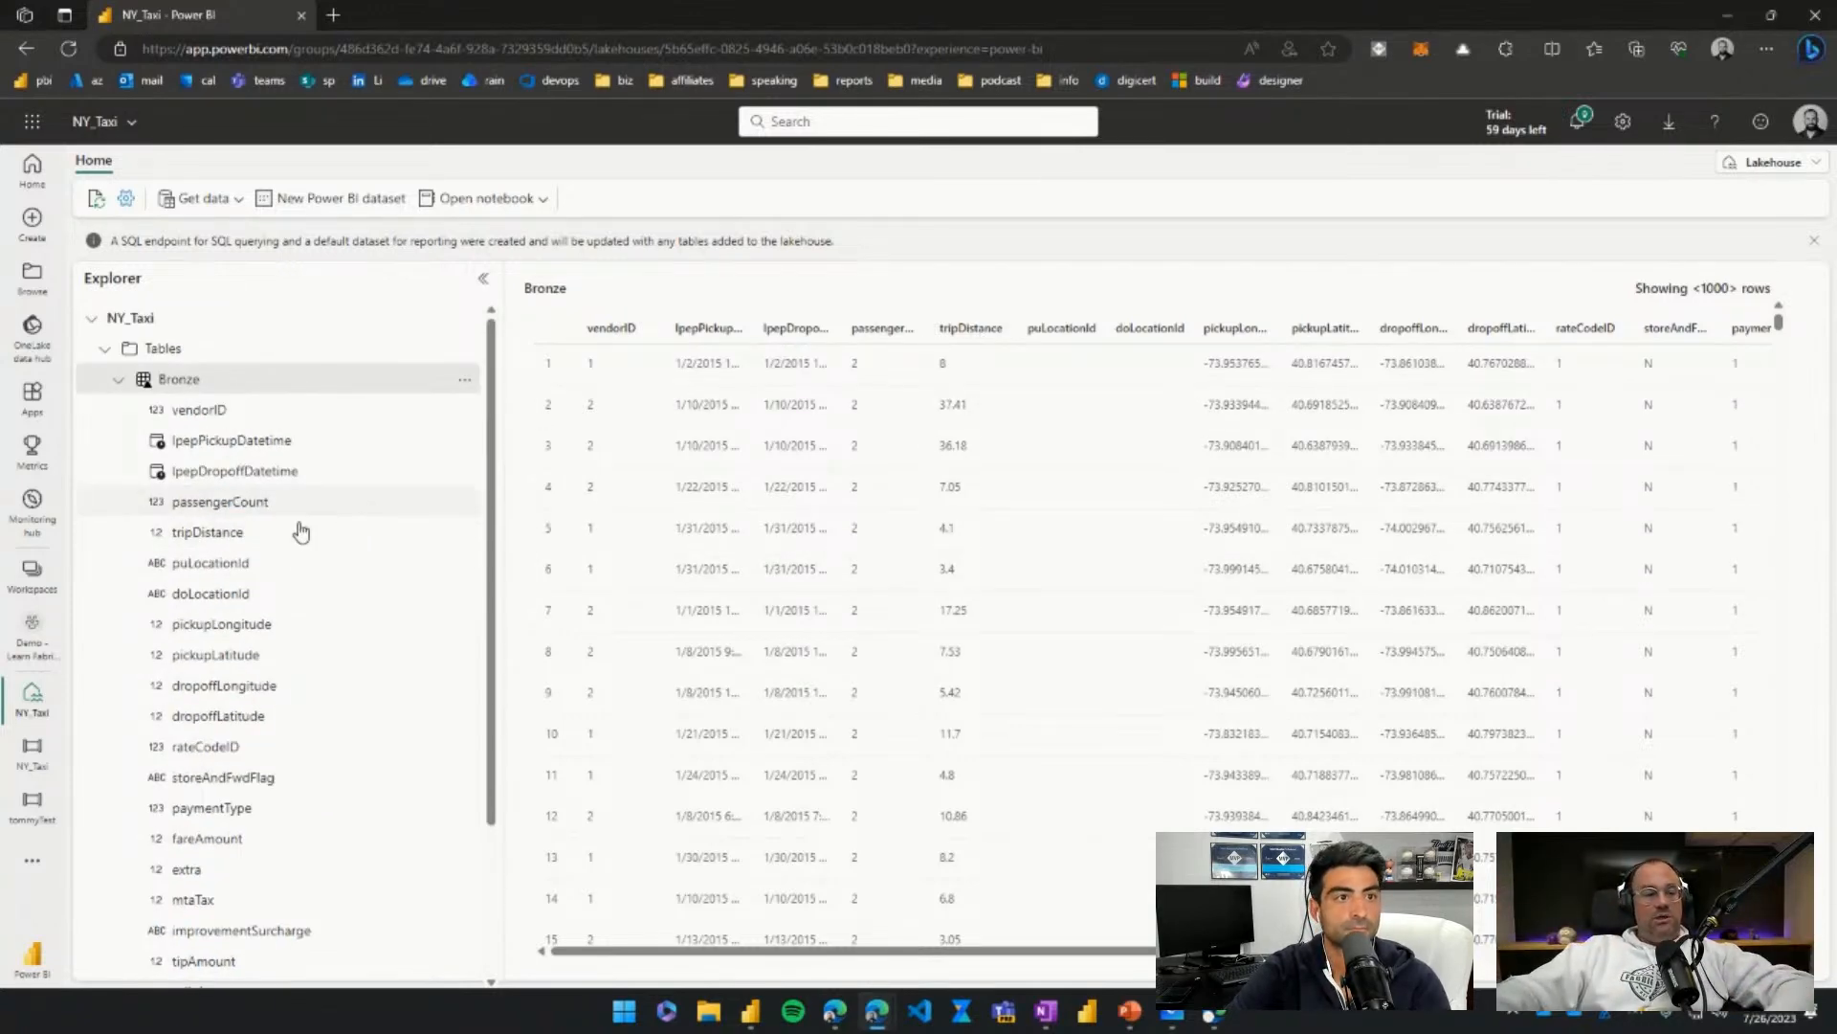
Return to the Demo - Learn Fabric workspace and locate the NY_Taxi lakehouse, SQL endpoint and dataset.
{"action": "left_click", "coordinate": [32, 636]}
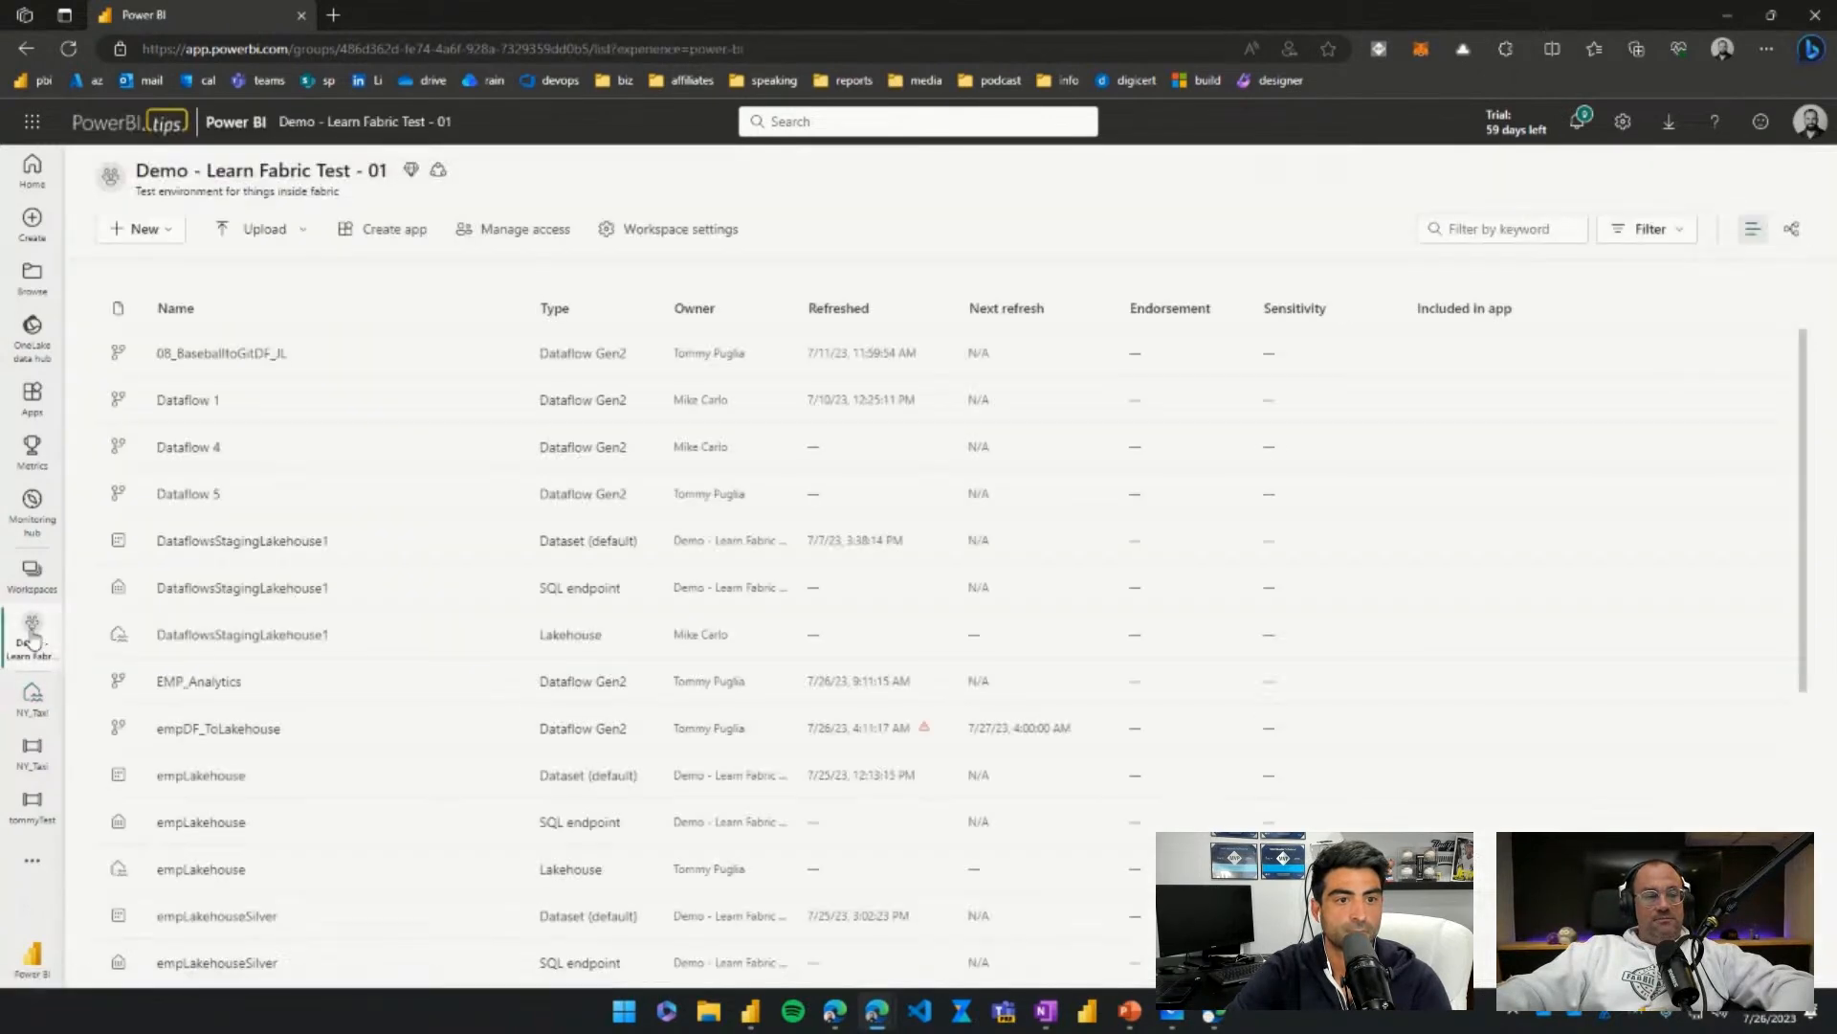
{"action": "scroll", "coordinate": [110, 660], "scroll_direction": "down", "scroll_amount": 5}
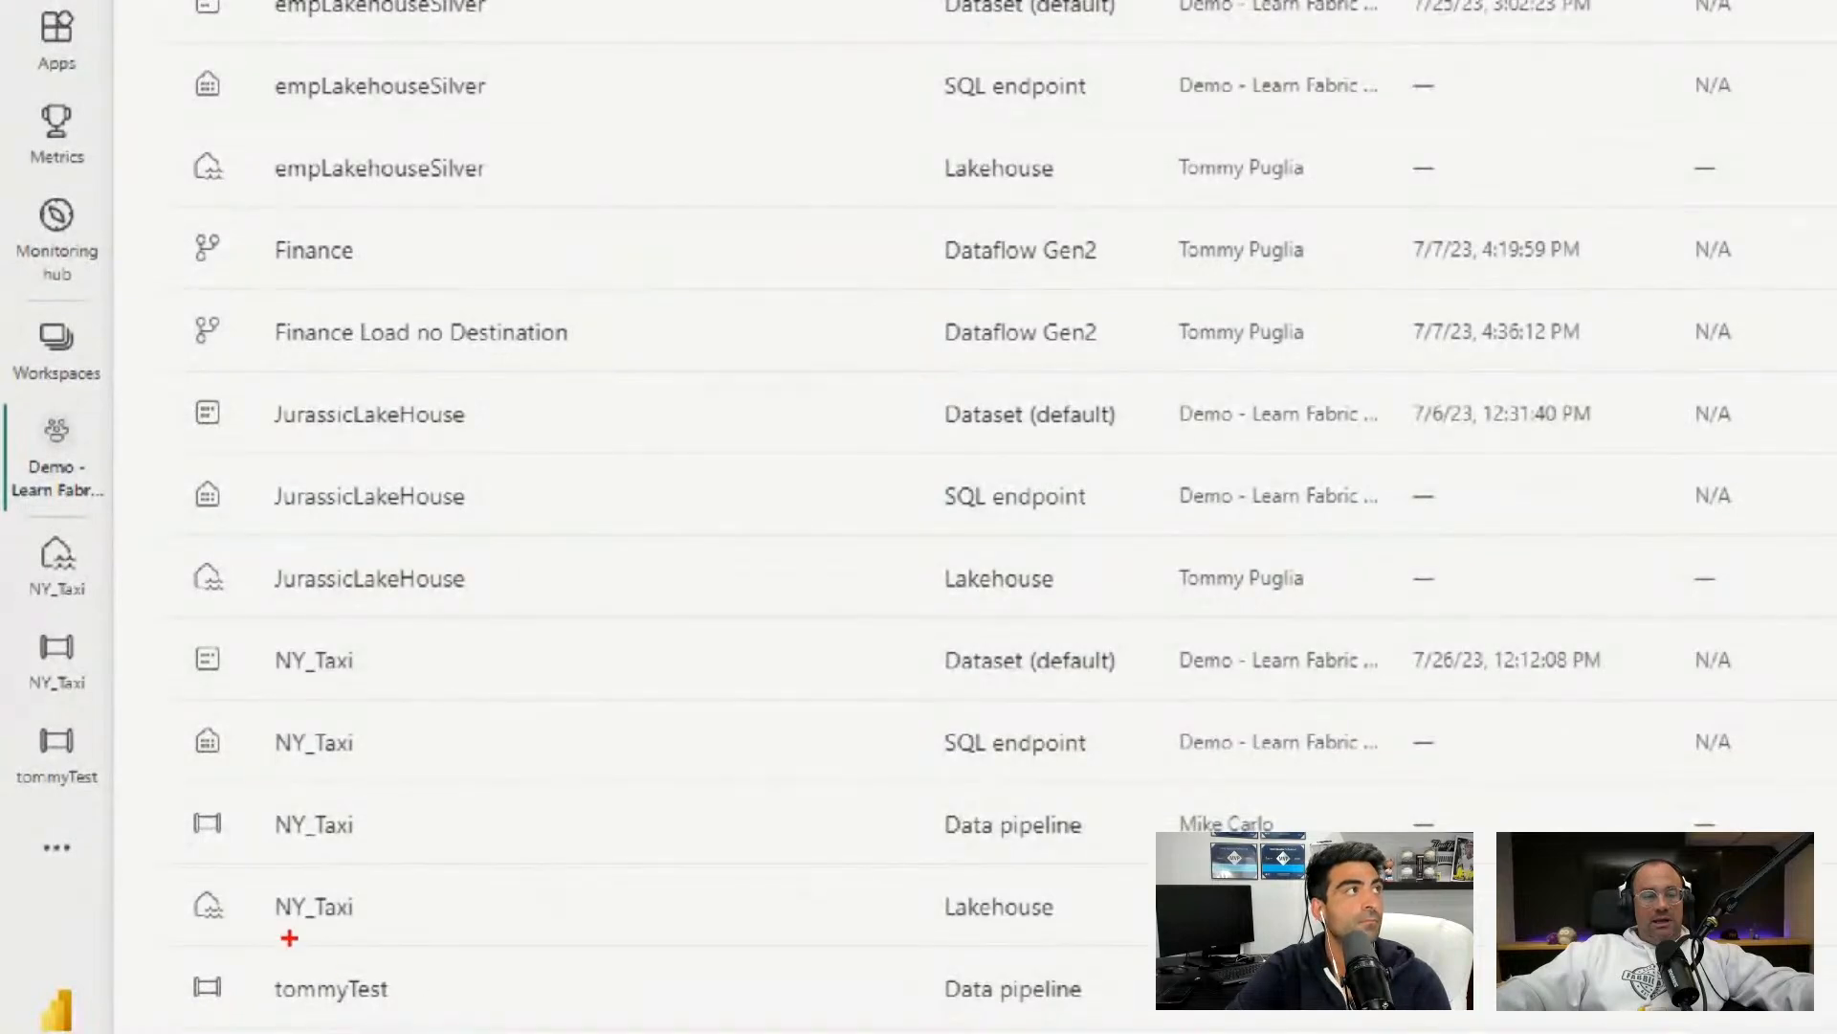
{"action": "left_click_drag", "start_coordinate": [159, 878], "coordinate": [385, 929]}
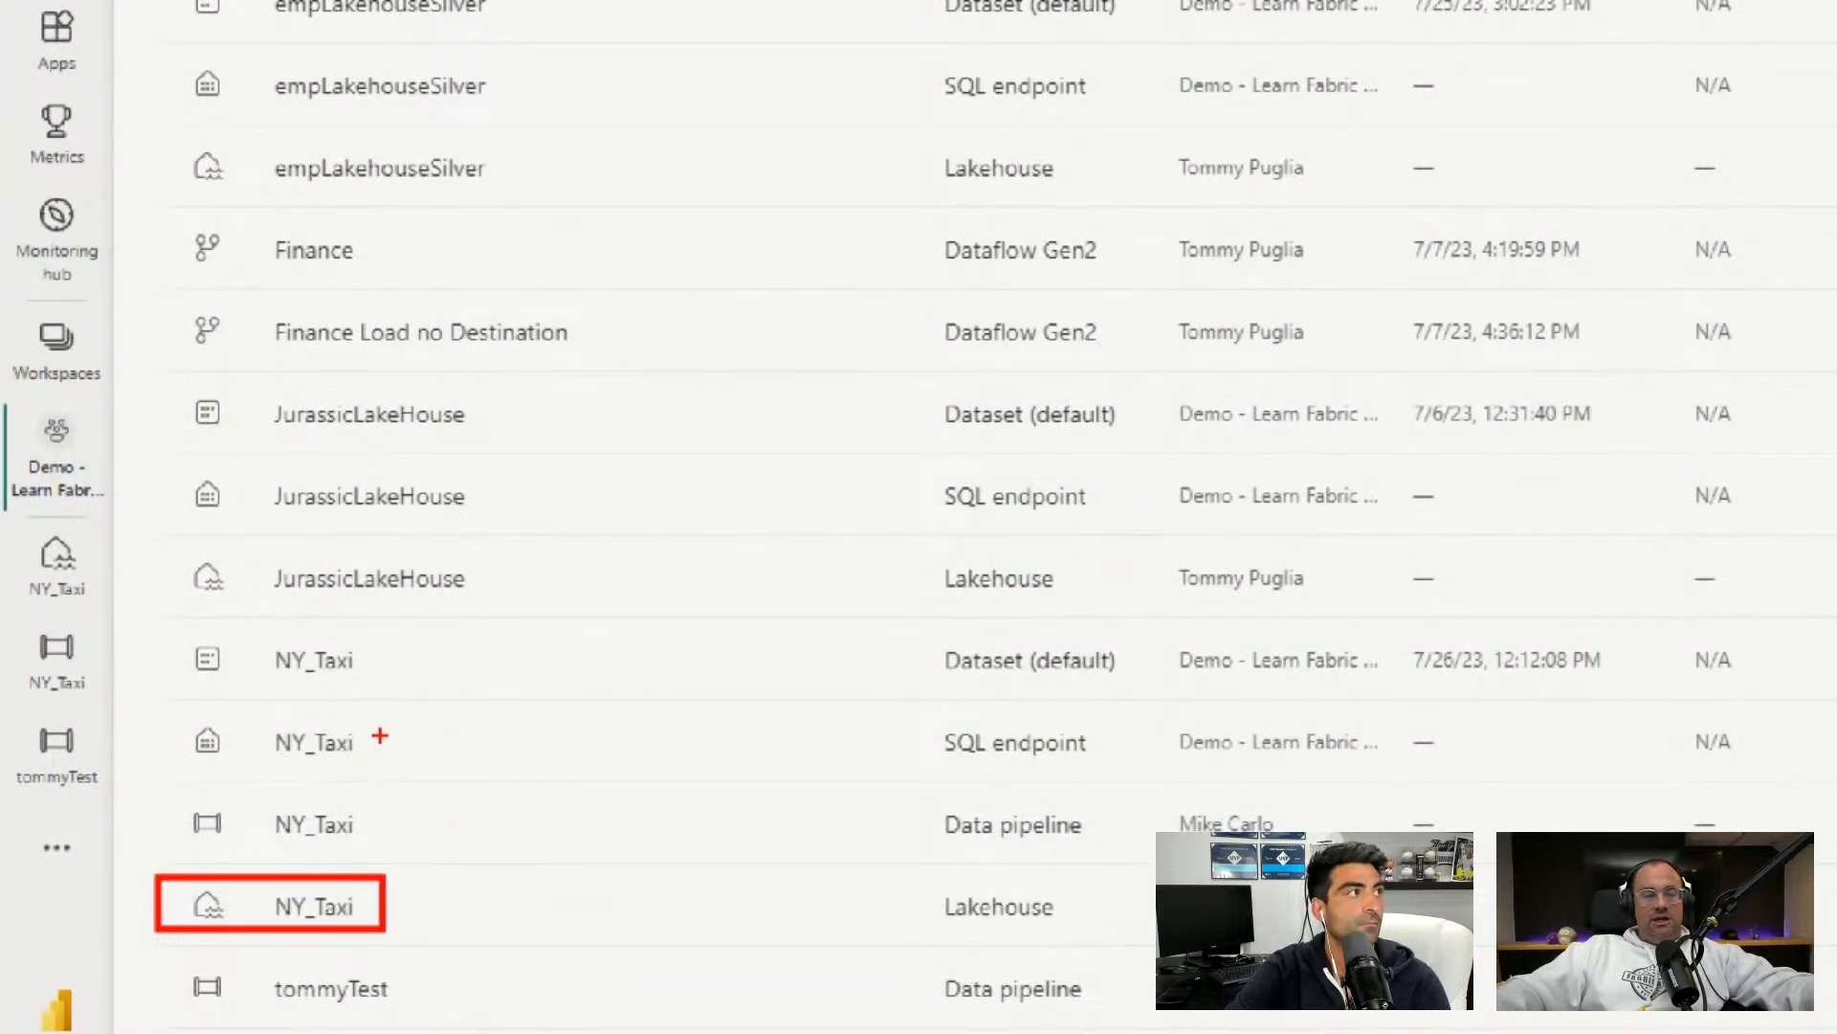
{"action": "mouse_move", "coordinate": [902, 722]}
{"action": "left_mouse_down"}
{"action": "mouse_move", "coordinate": [1034, 763]}
{"action": "mouse_move", "coordinate": [842, 681]}
{"action": "left_mouse_up"}
{"action": "left_click_drag", "start_coordinate": [180, 620], "coordinate": [391, 706]}
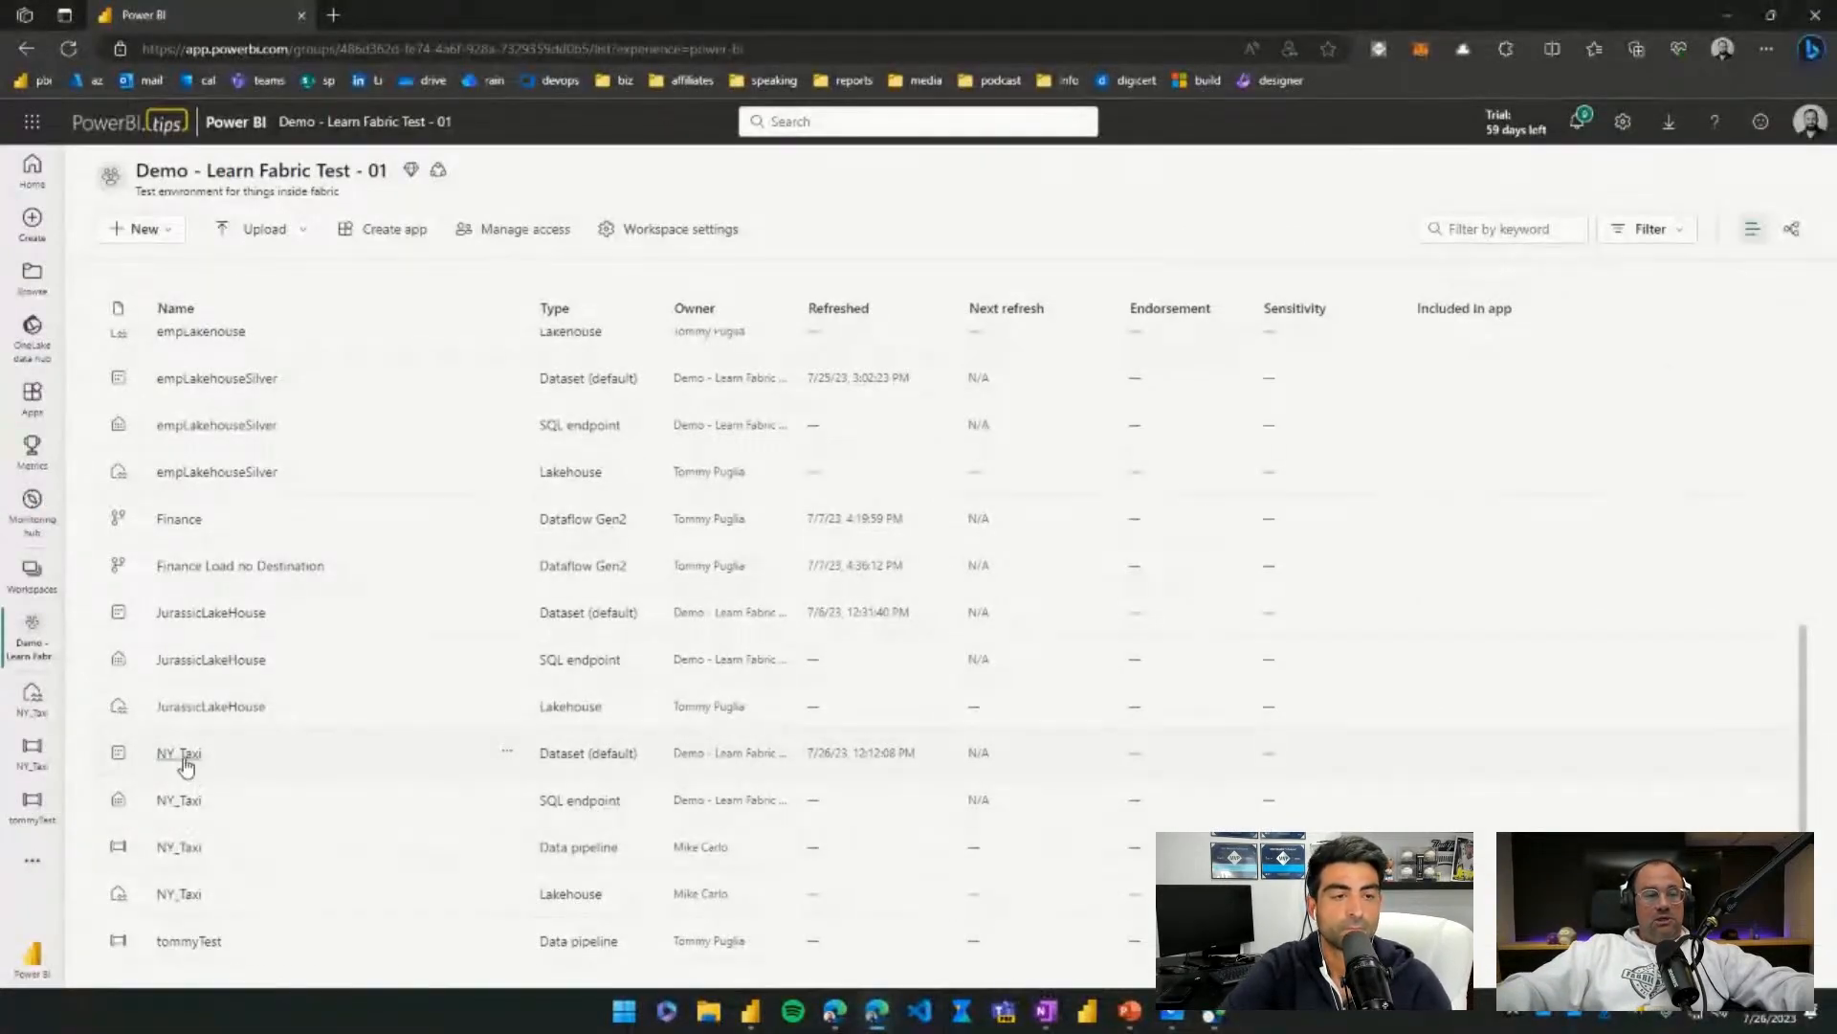
Open the NY_Taxi Dataset (default) details page and show the Create a report options.
{"action": "left_click", "coordinate": [316, 670]}
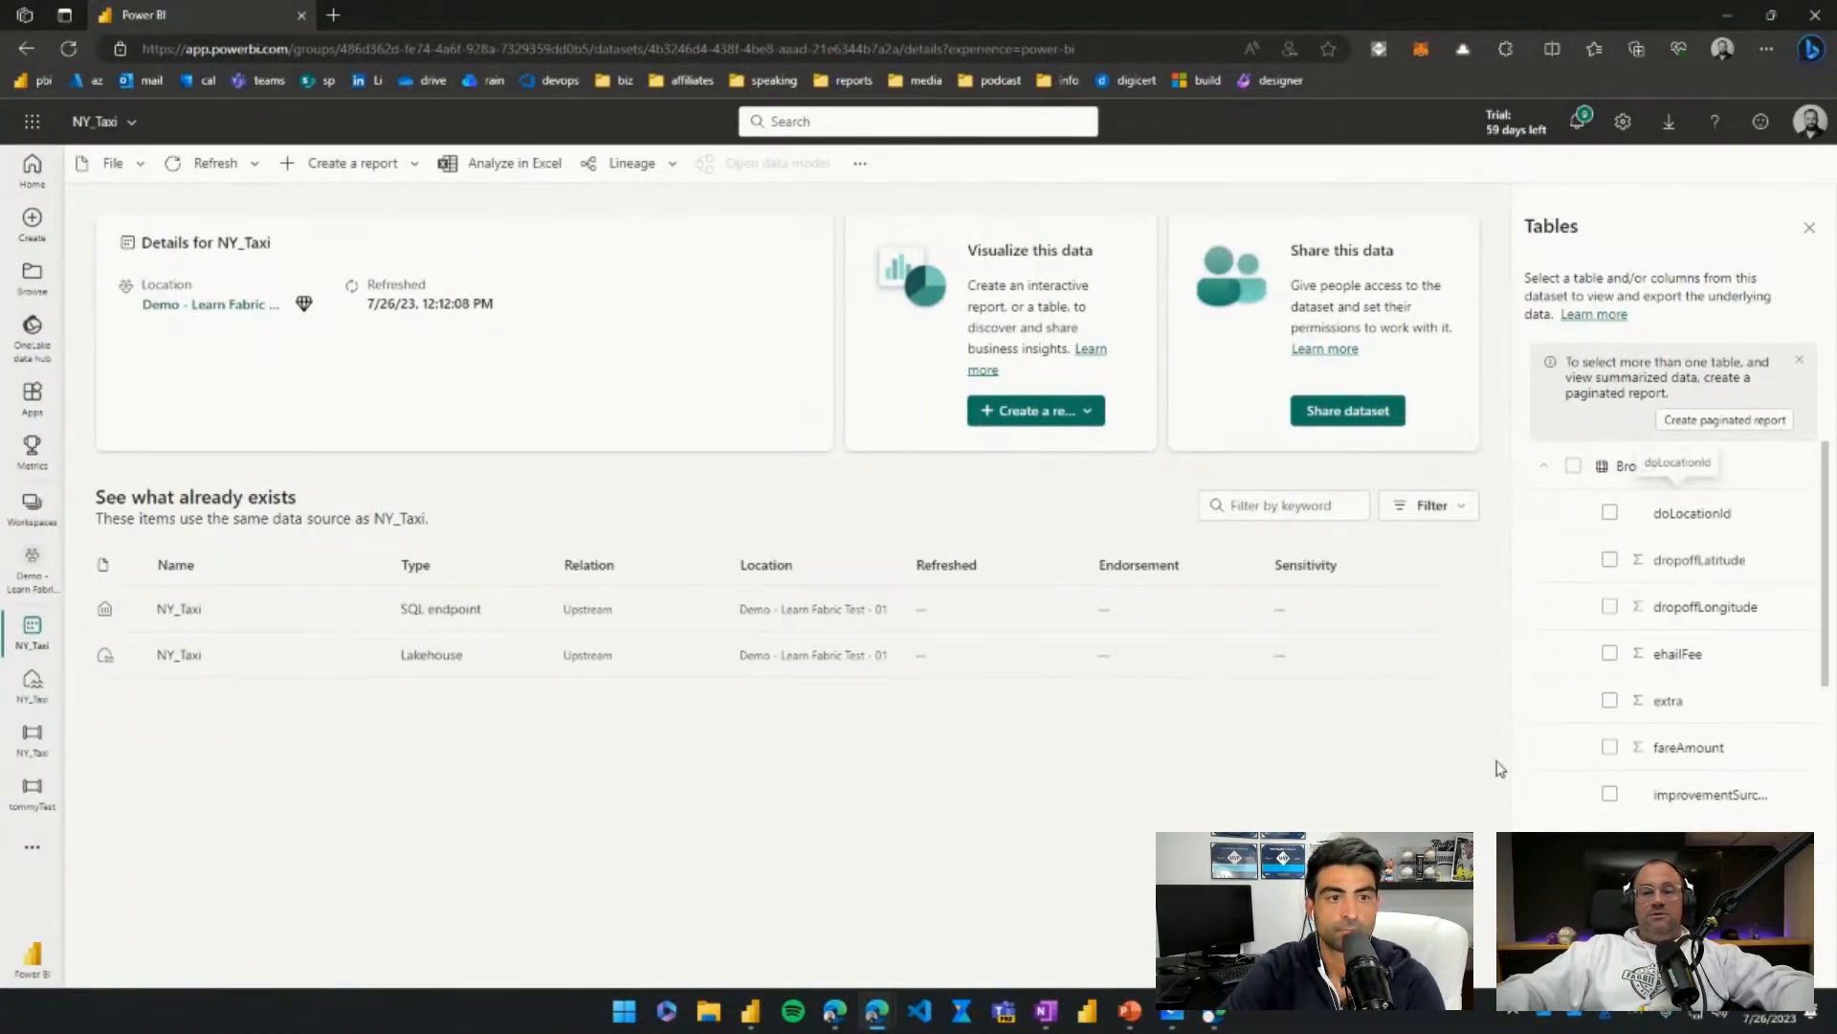
{"action": "left_click", "coordinate": [410, 173]}
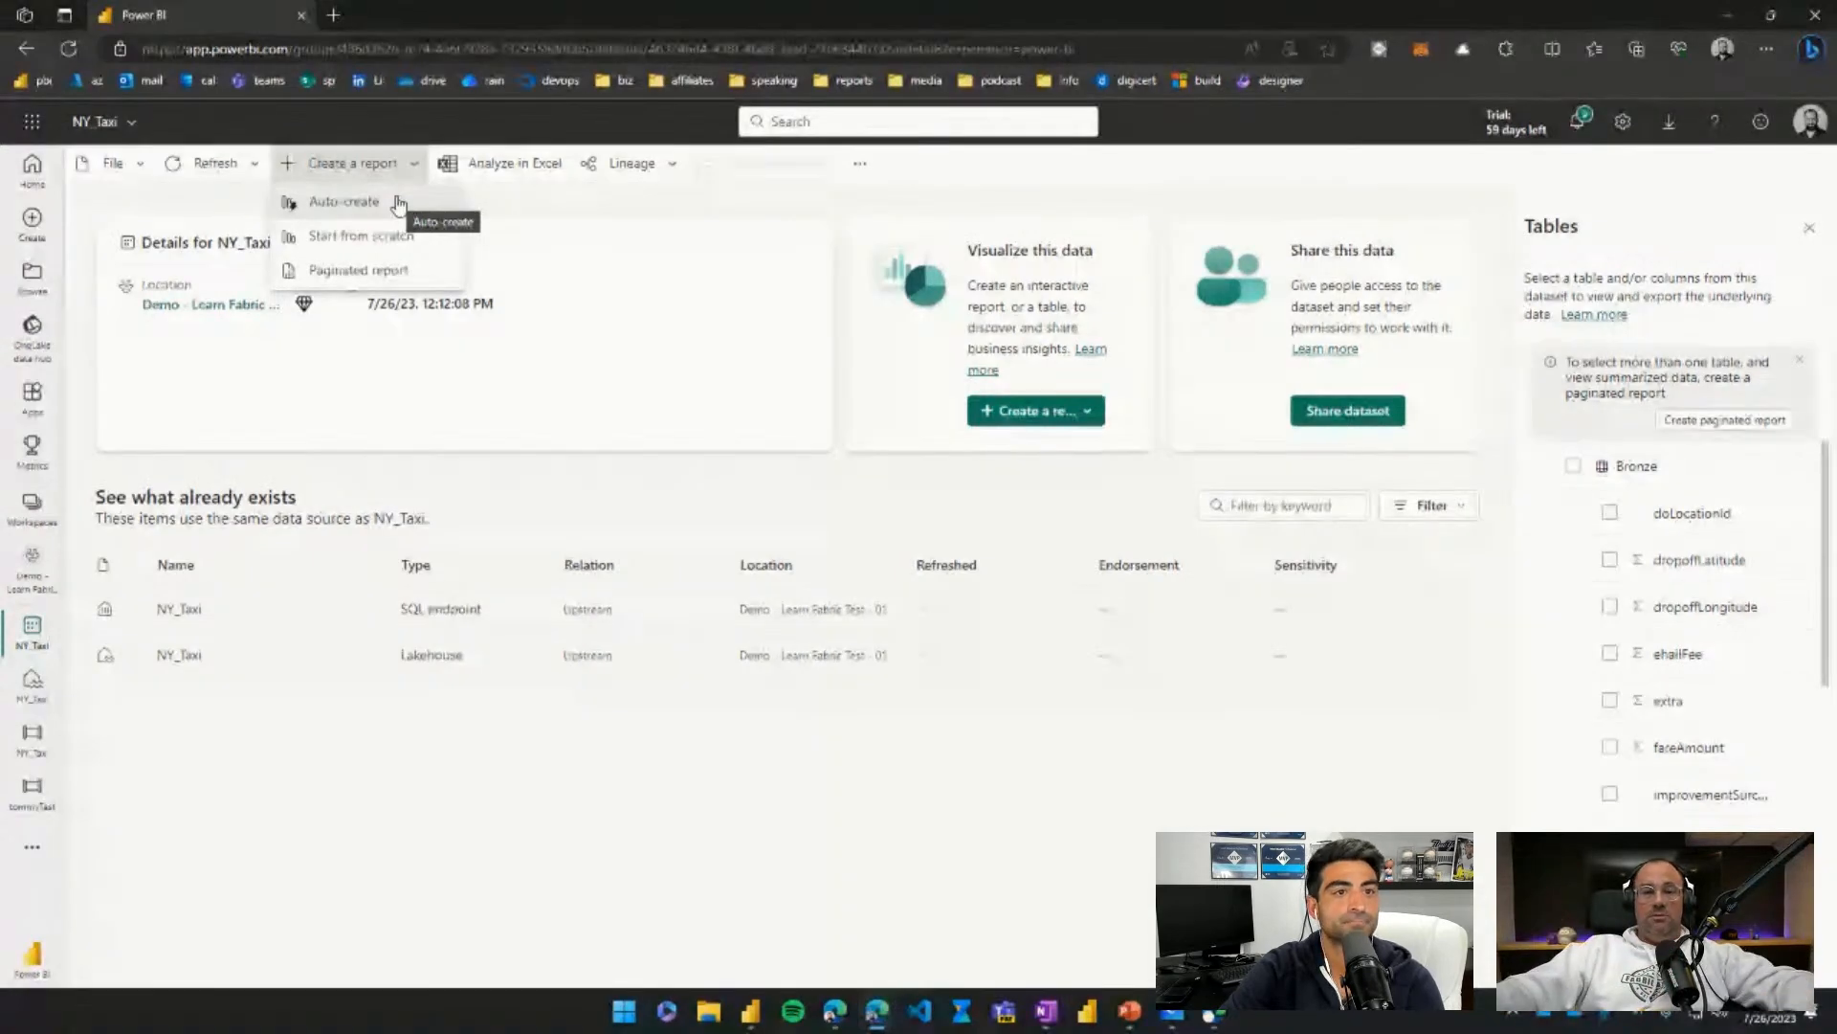
Auto-create a Quick summary report pre-selecting fareAmount, tripDistance and puMonth from the Bronze table.
{"action": "left_click", "coordinate": [341, 205]}
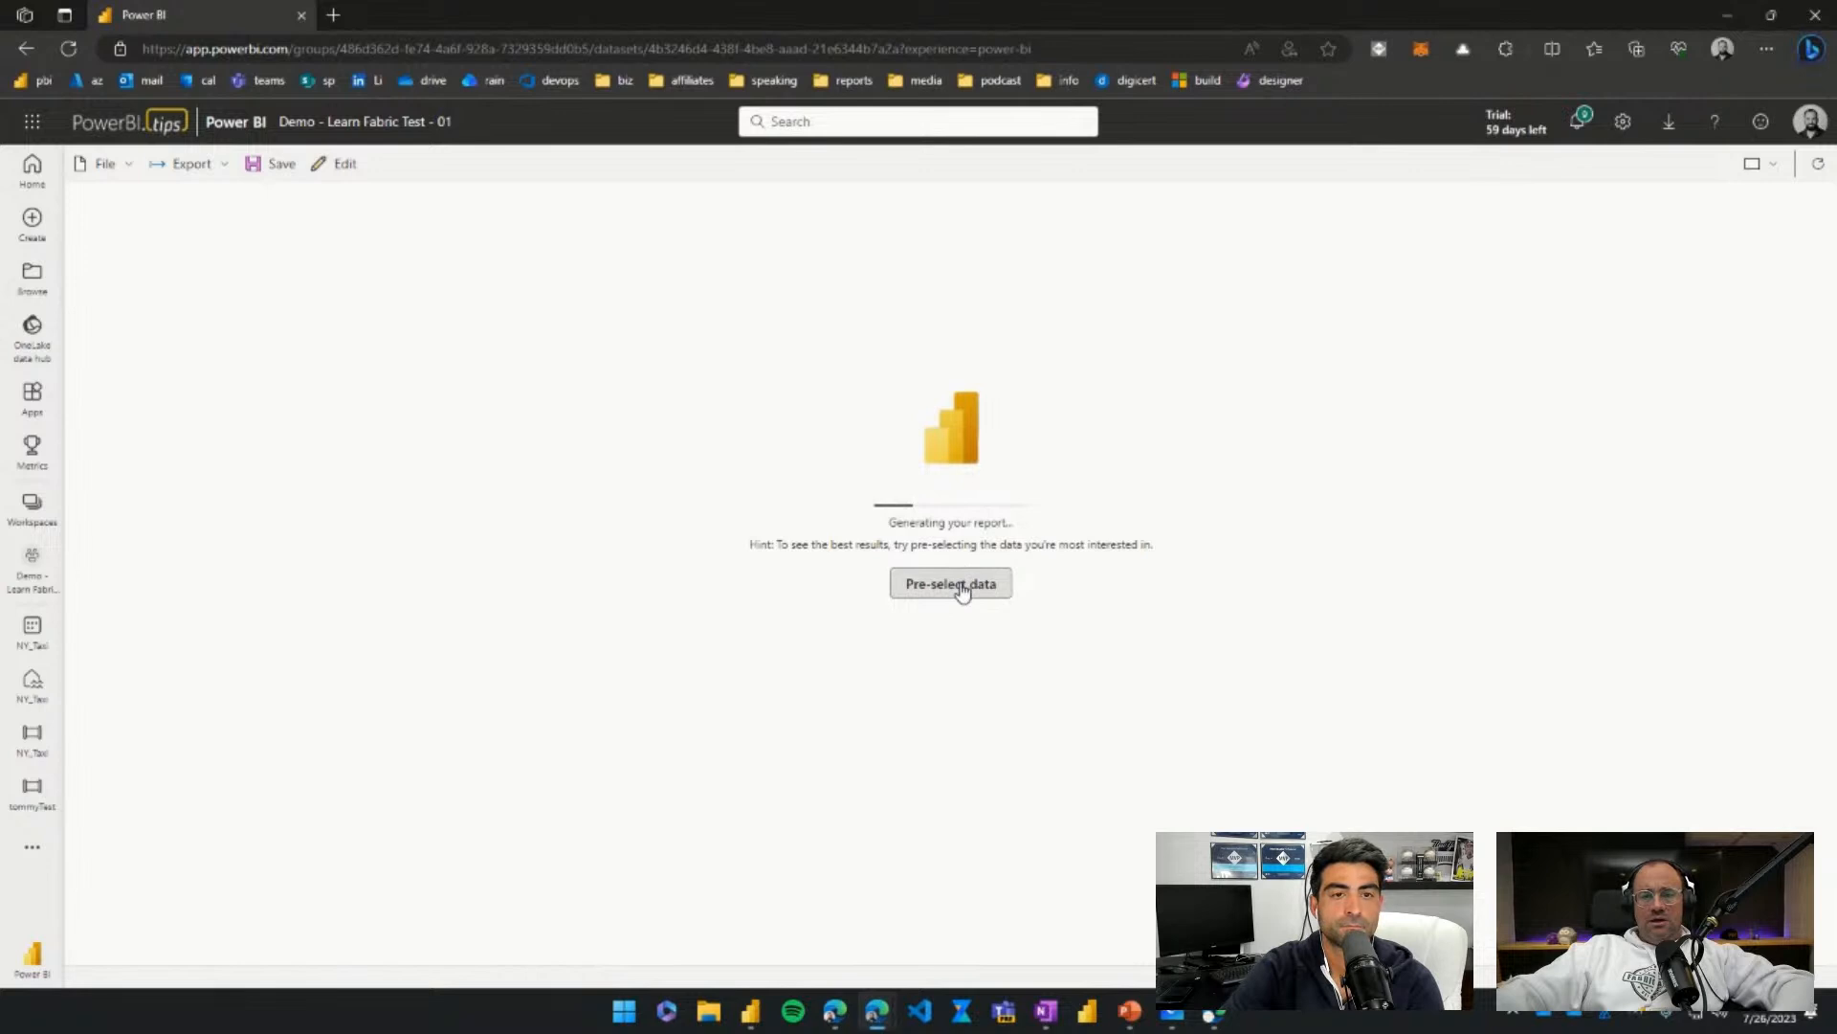
{"action": "left_click", "coordinate": [962, 591]}
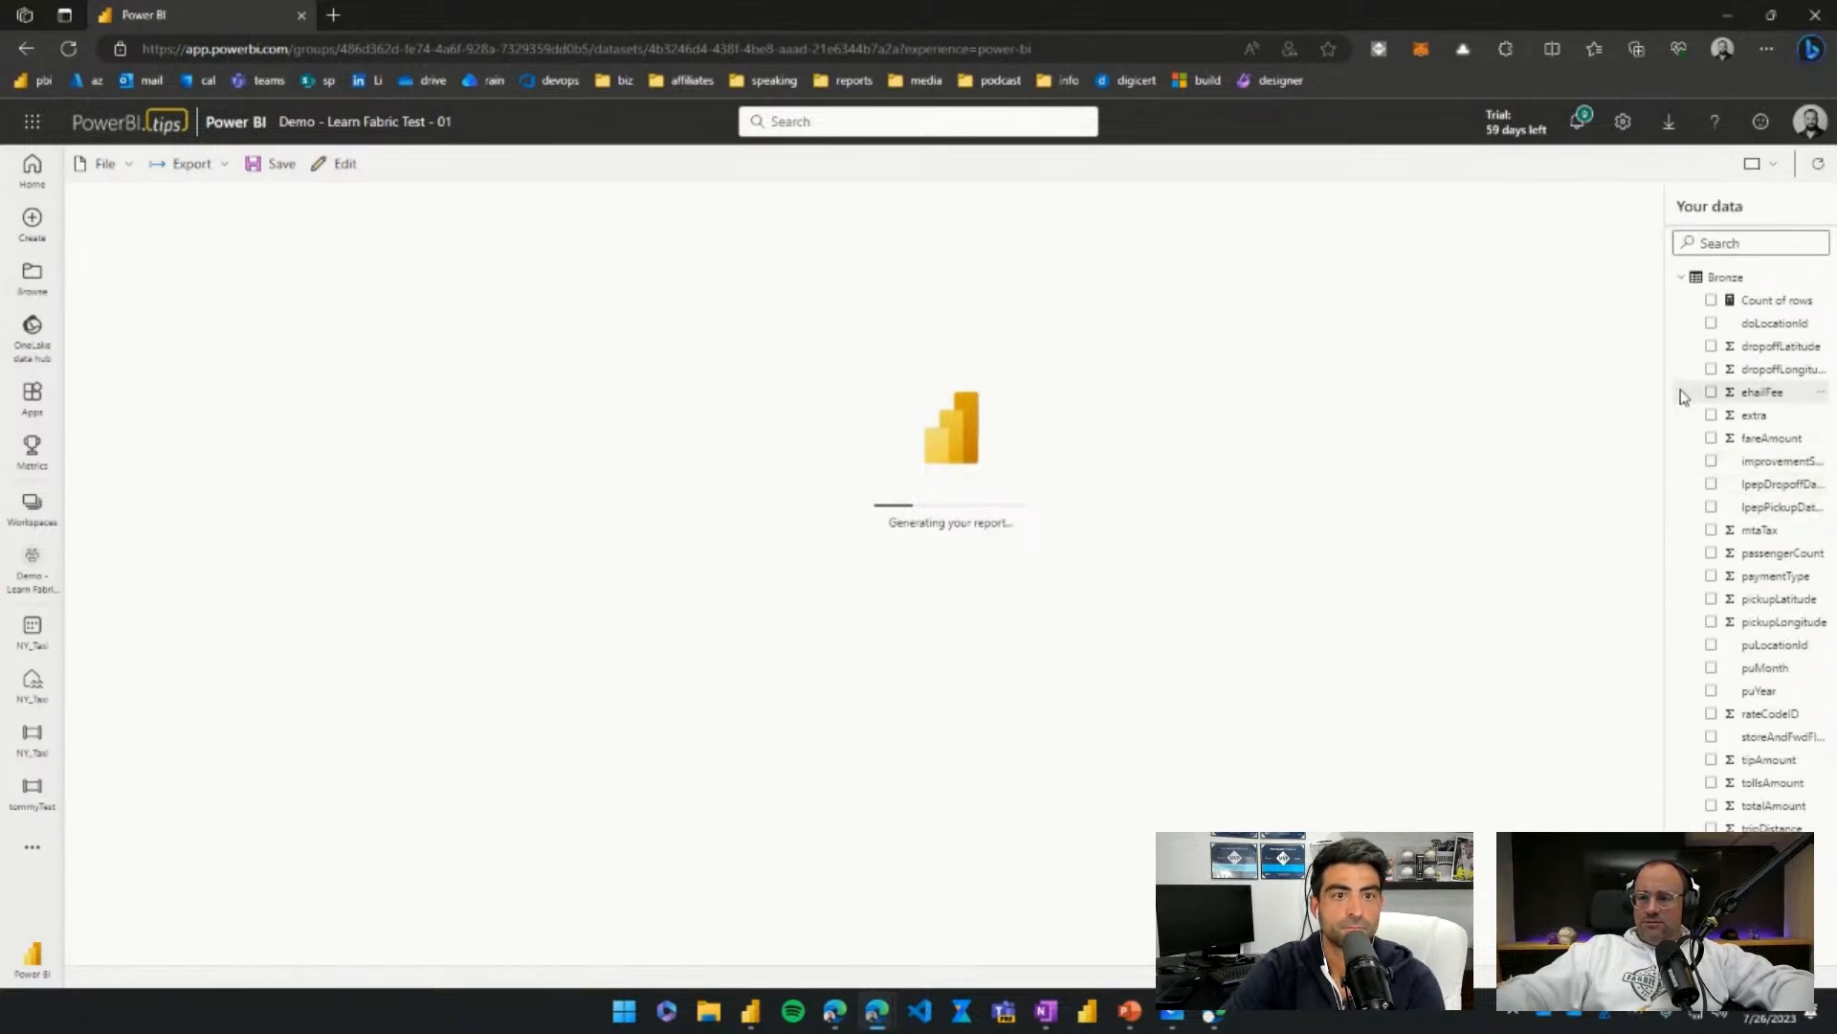
{"action": "left_click", "coordinate": [1711, 437]}
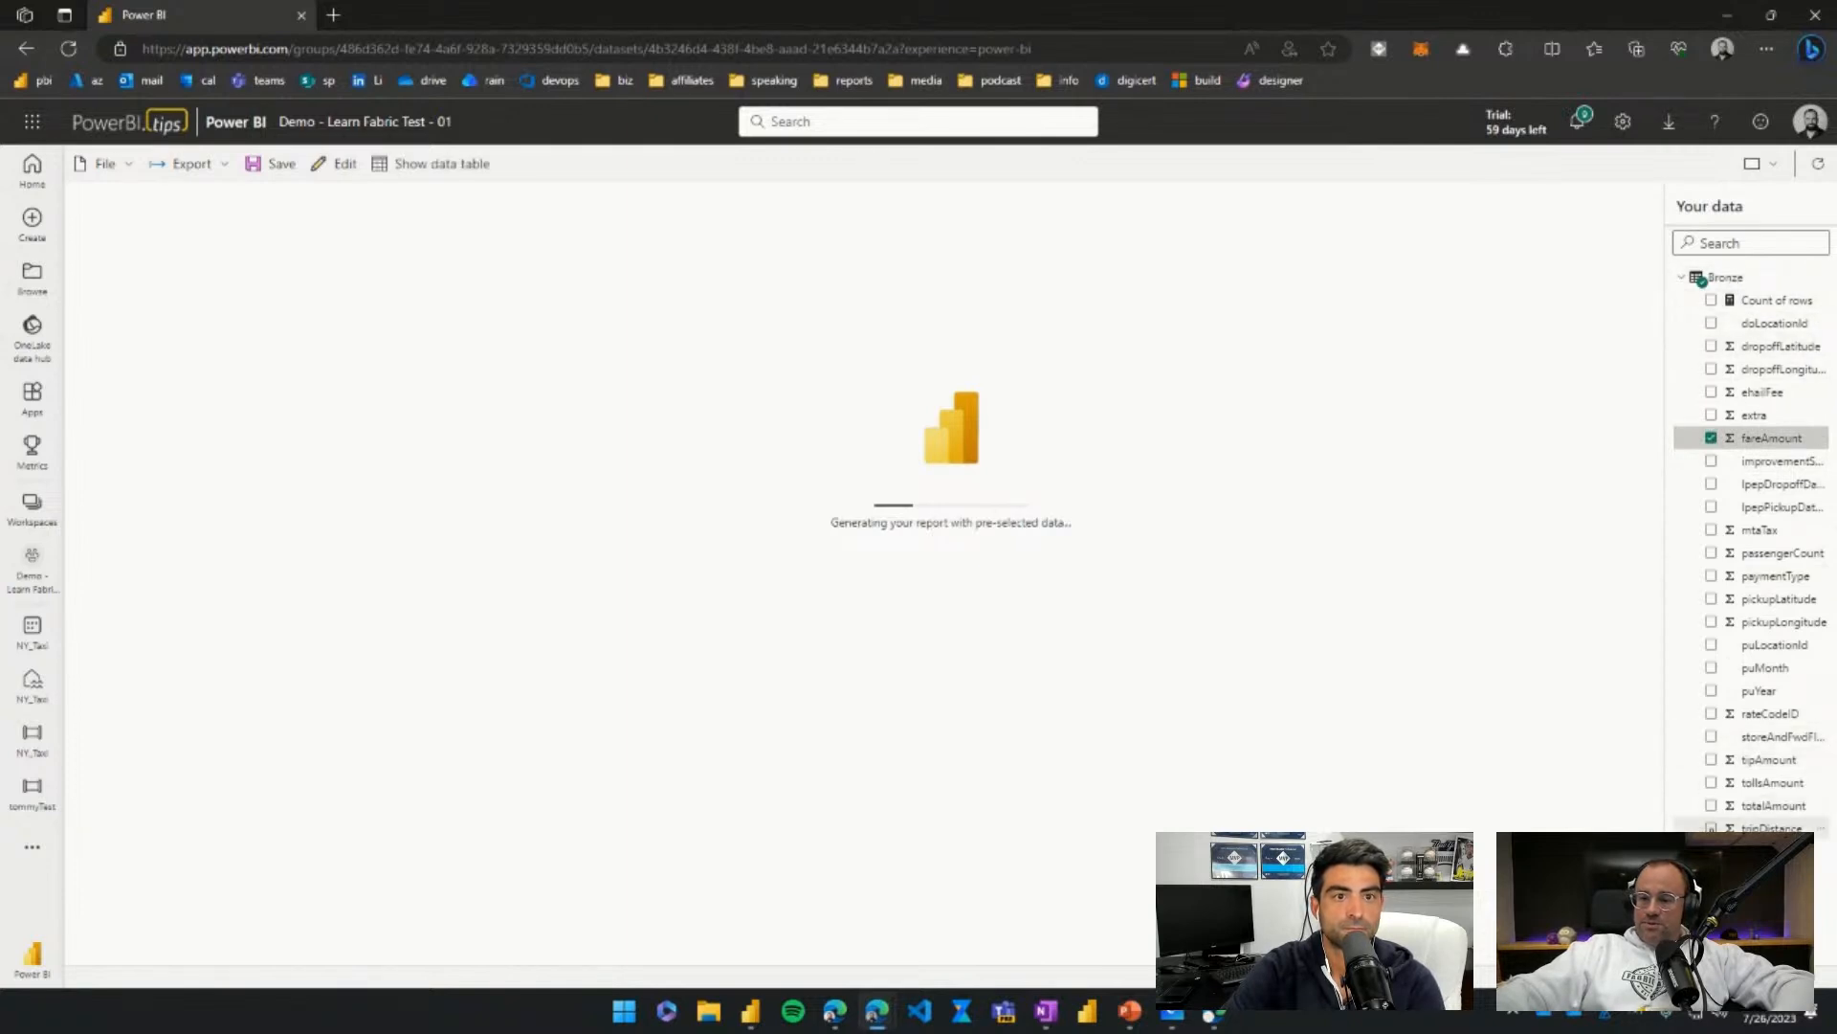
{"action": "left_click", "coordinate": [1711, 827]}
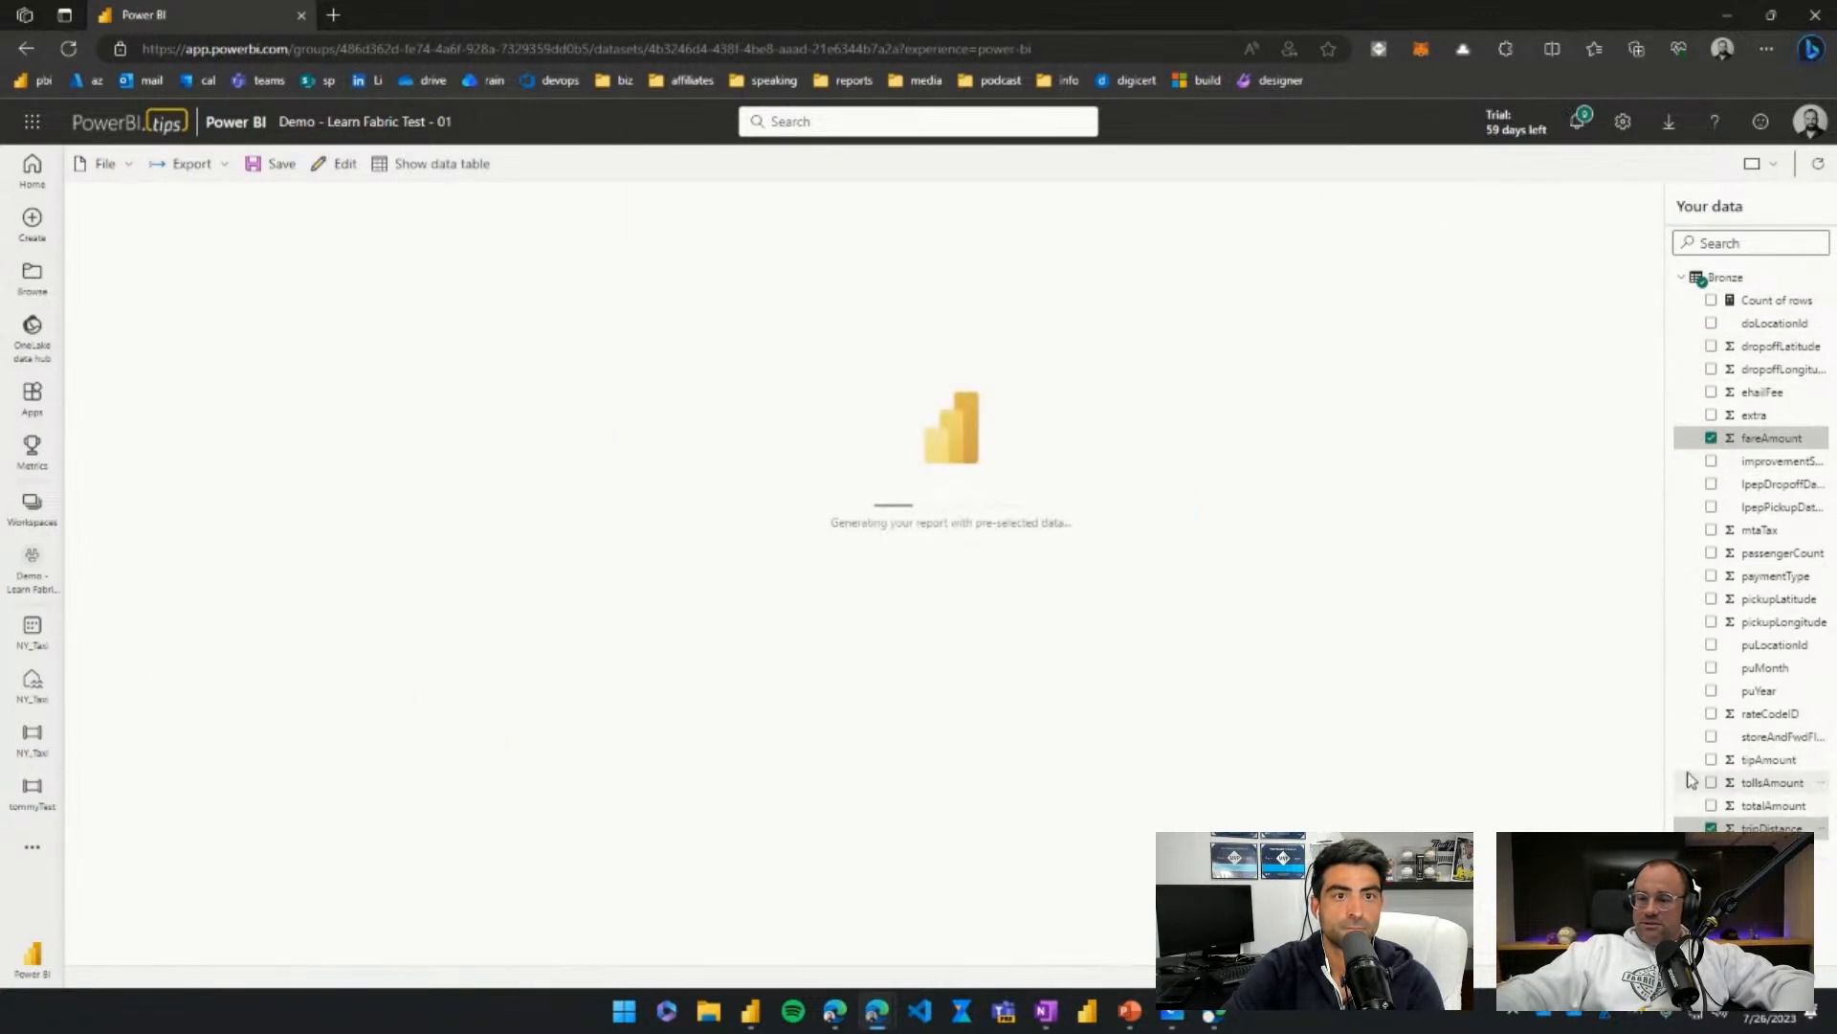
{"action": "left_click", "coordinate": [1710, 667]}
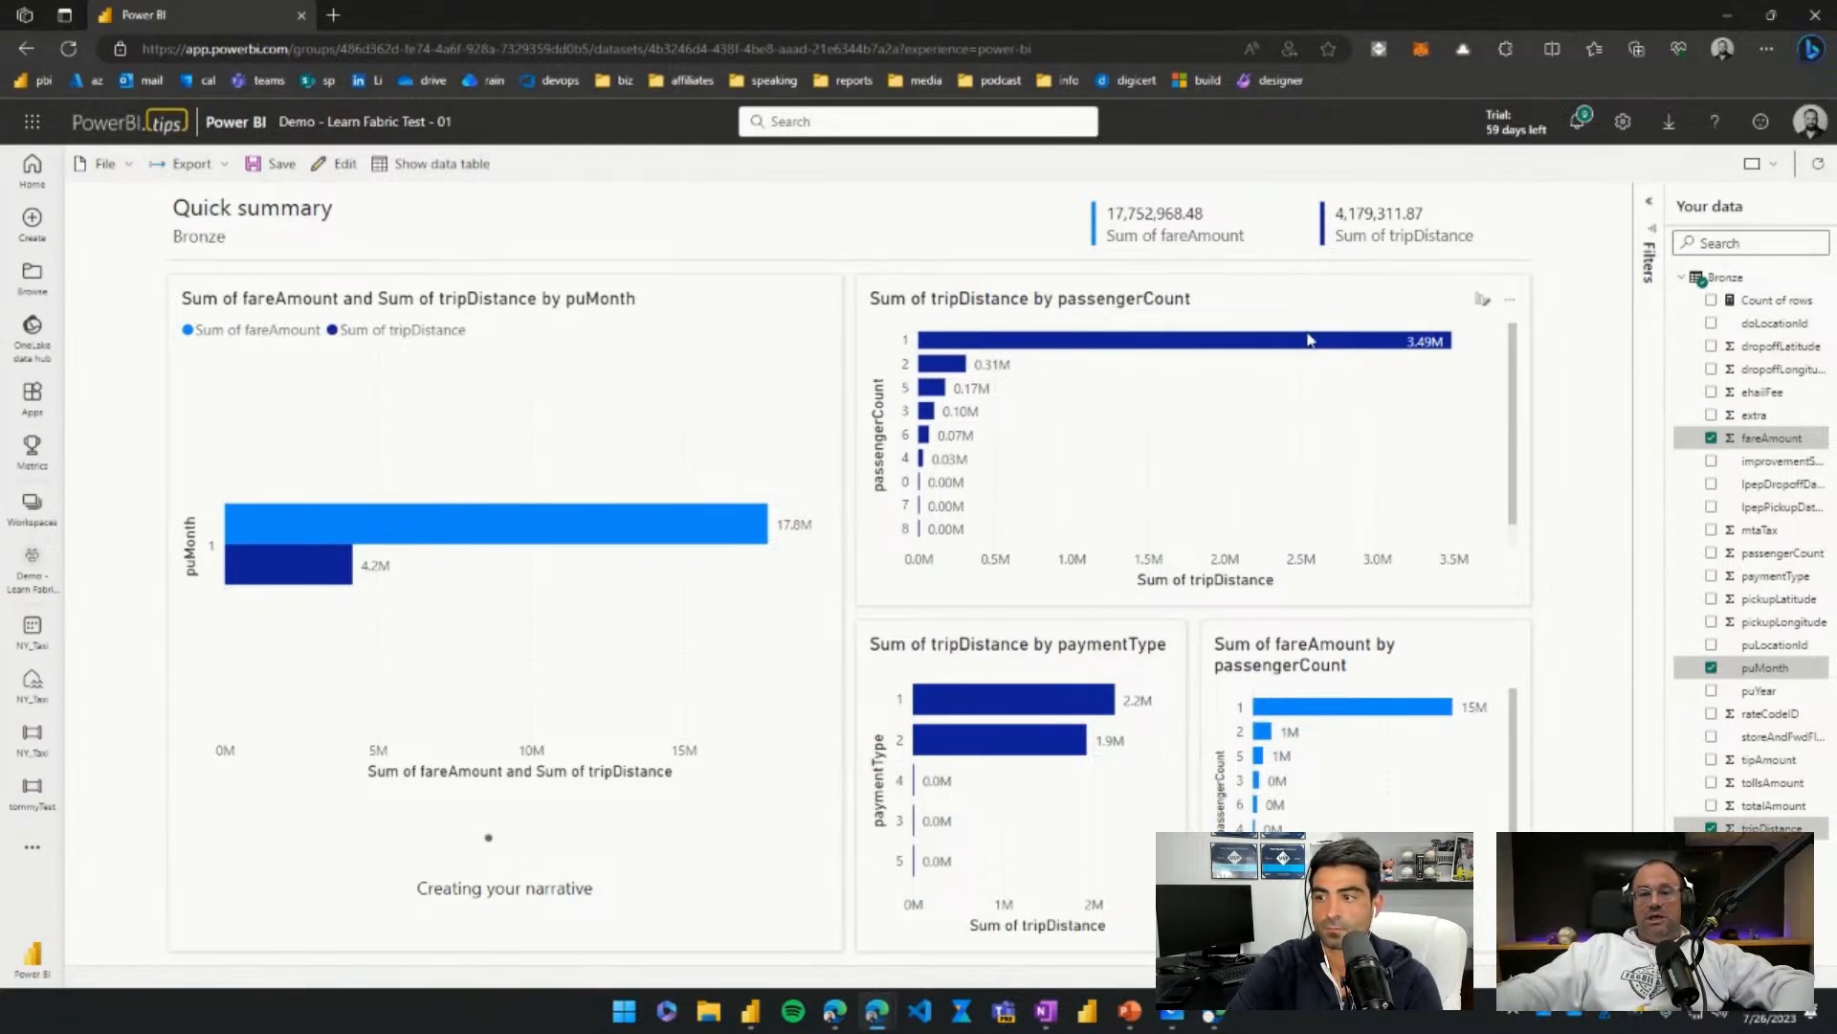
{"action": "mouse_move", "coordinate": [1112, 346]}
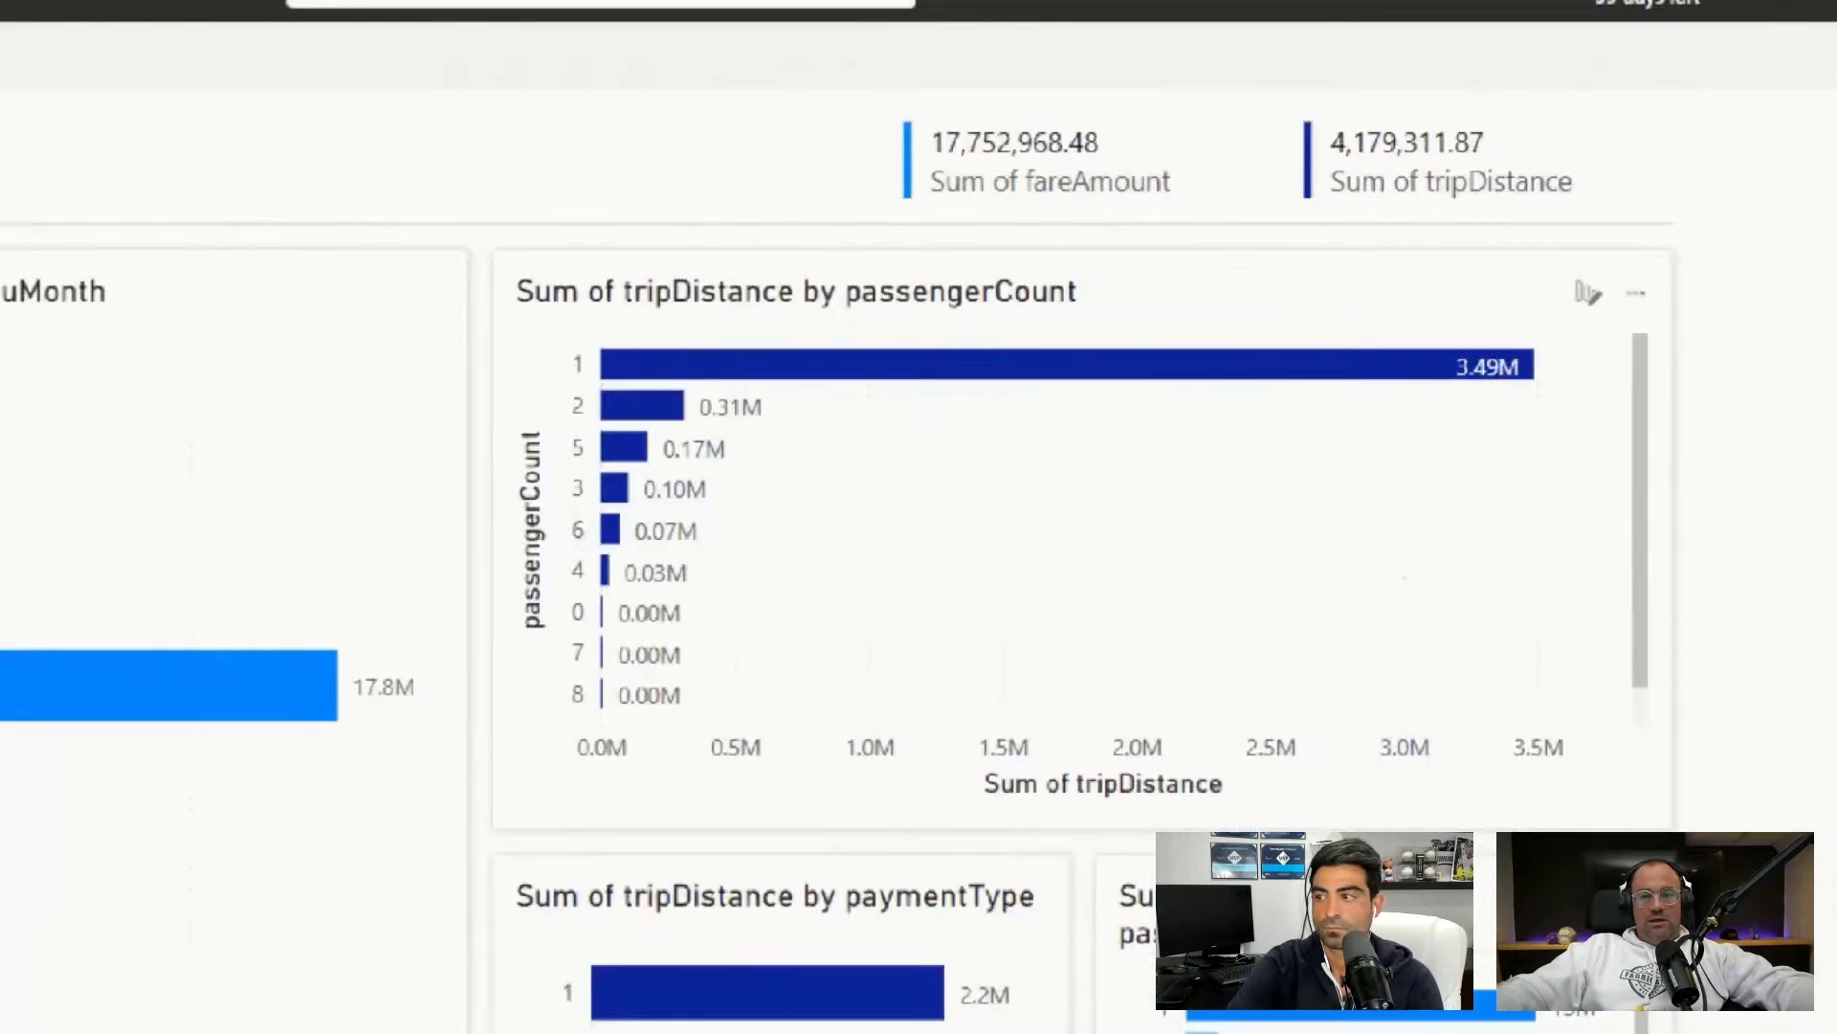
{"action": "mouse_move", "coordinate": [494, 331]}
{"action": "left_mouse_down"}
{"action": "mouse_move", "coordinate": [973, 561]}
{"action": "mouse_move", "coordinate": [1632, 771]}
{"action": "mouse_move", "coordinate": [1588, 753]}
{"action": "left_mouse_up"}
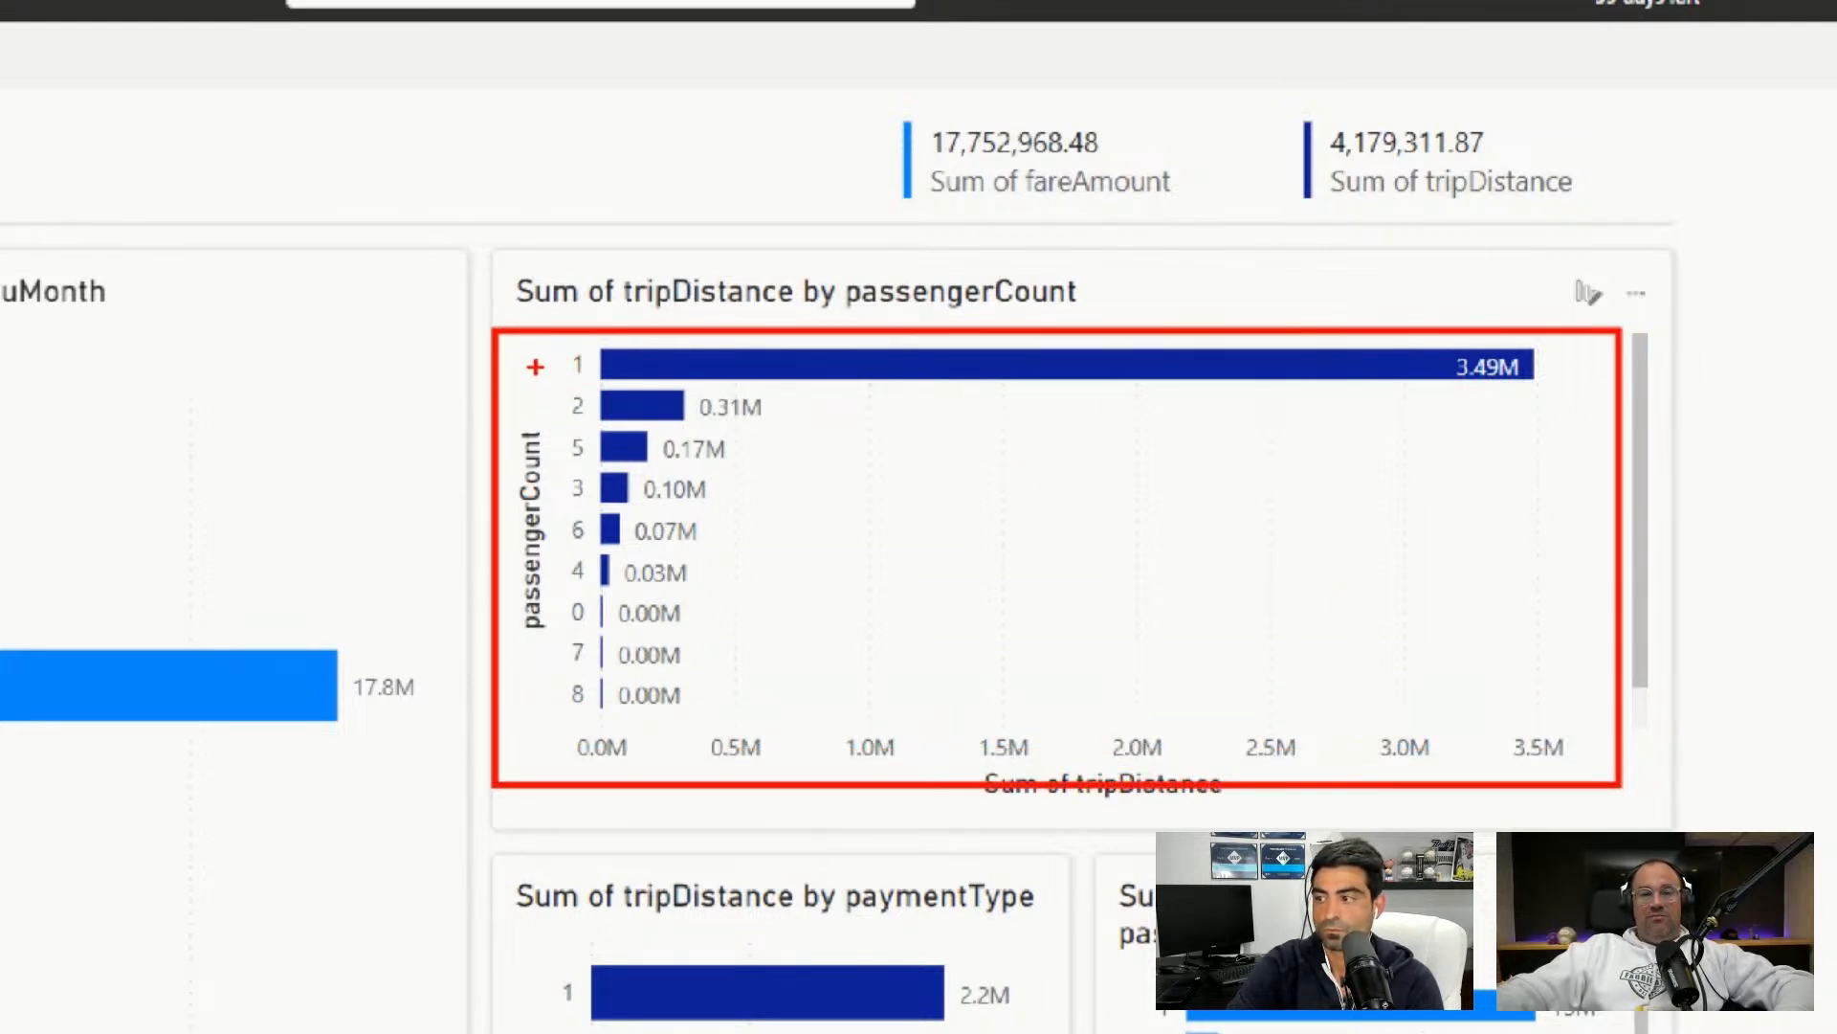
{"action": "mouse_move", "coordinate": [442, 305]}
{"action": "left_mouse_down"}
{"action": "mouse_move", "coordinate": [1607, 460]}
{"action": "mouse_move", "coordinate": [1592, 470]}
{"action": "left_mouse_up"}
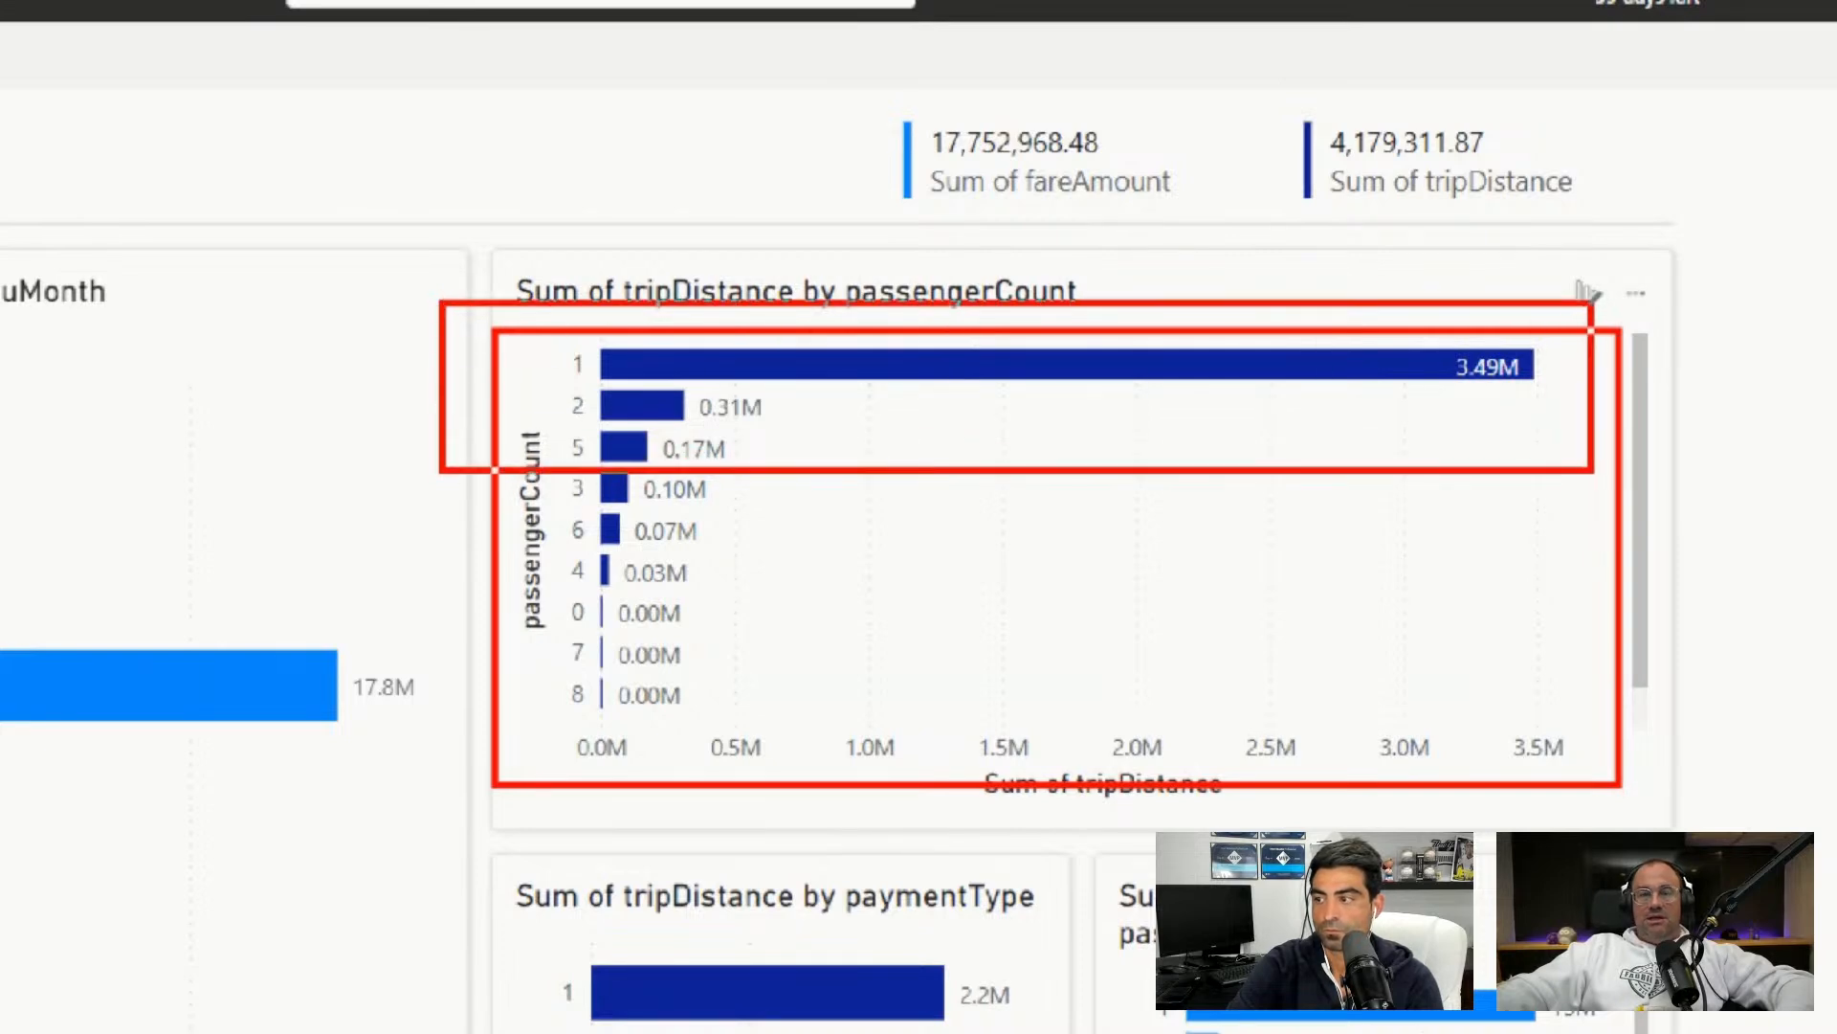
{"action": "key", "text": "Escape"}
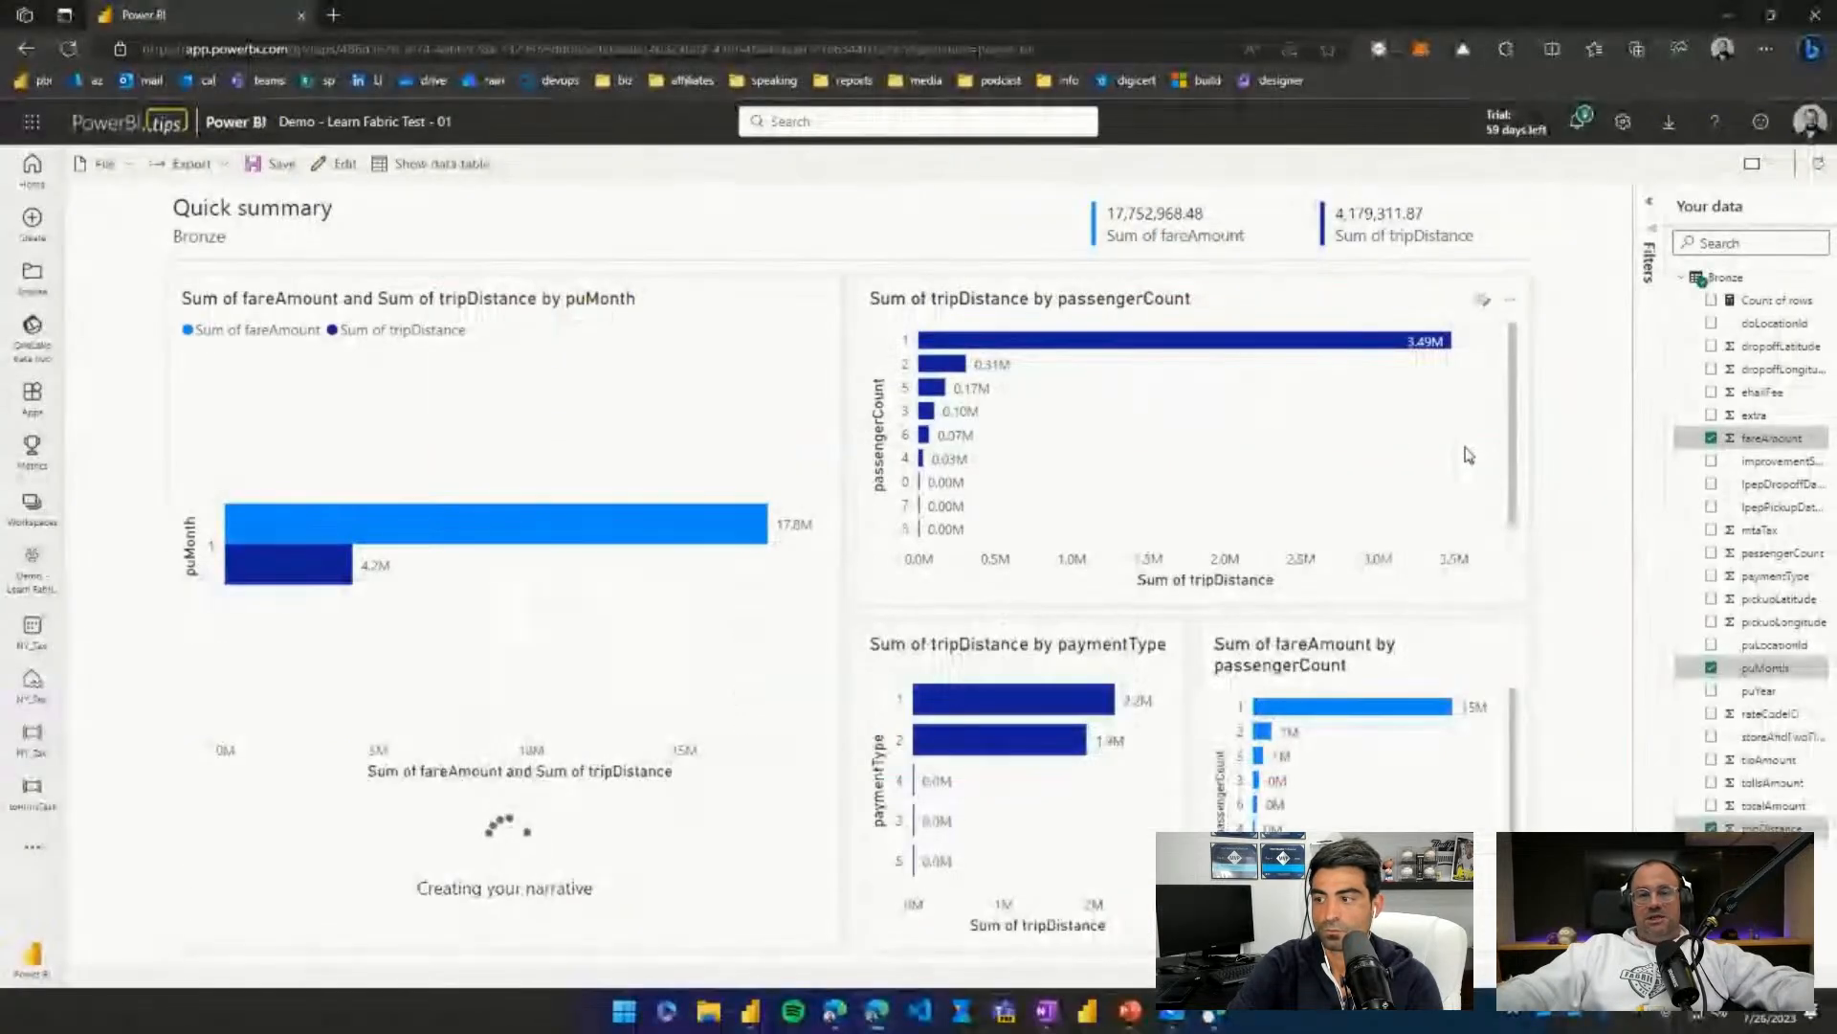